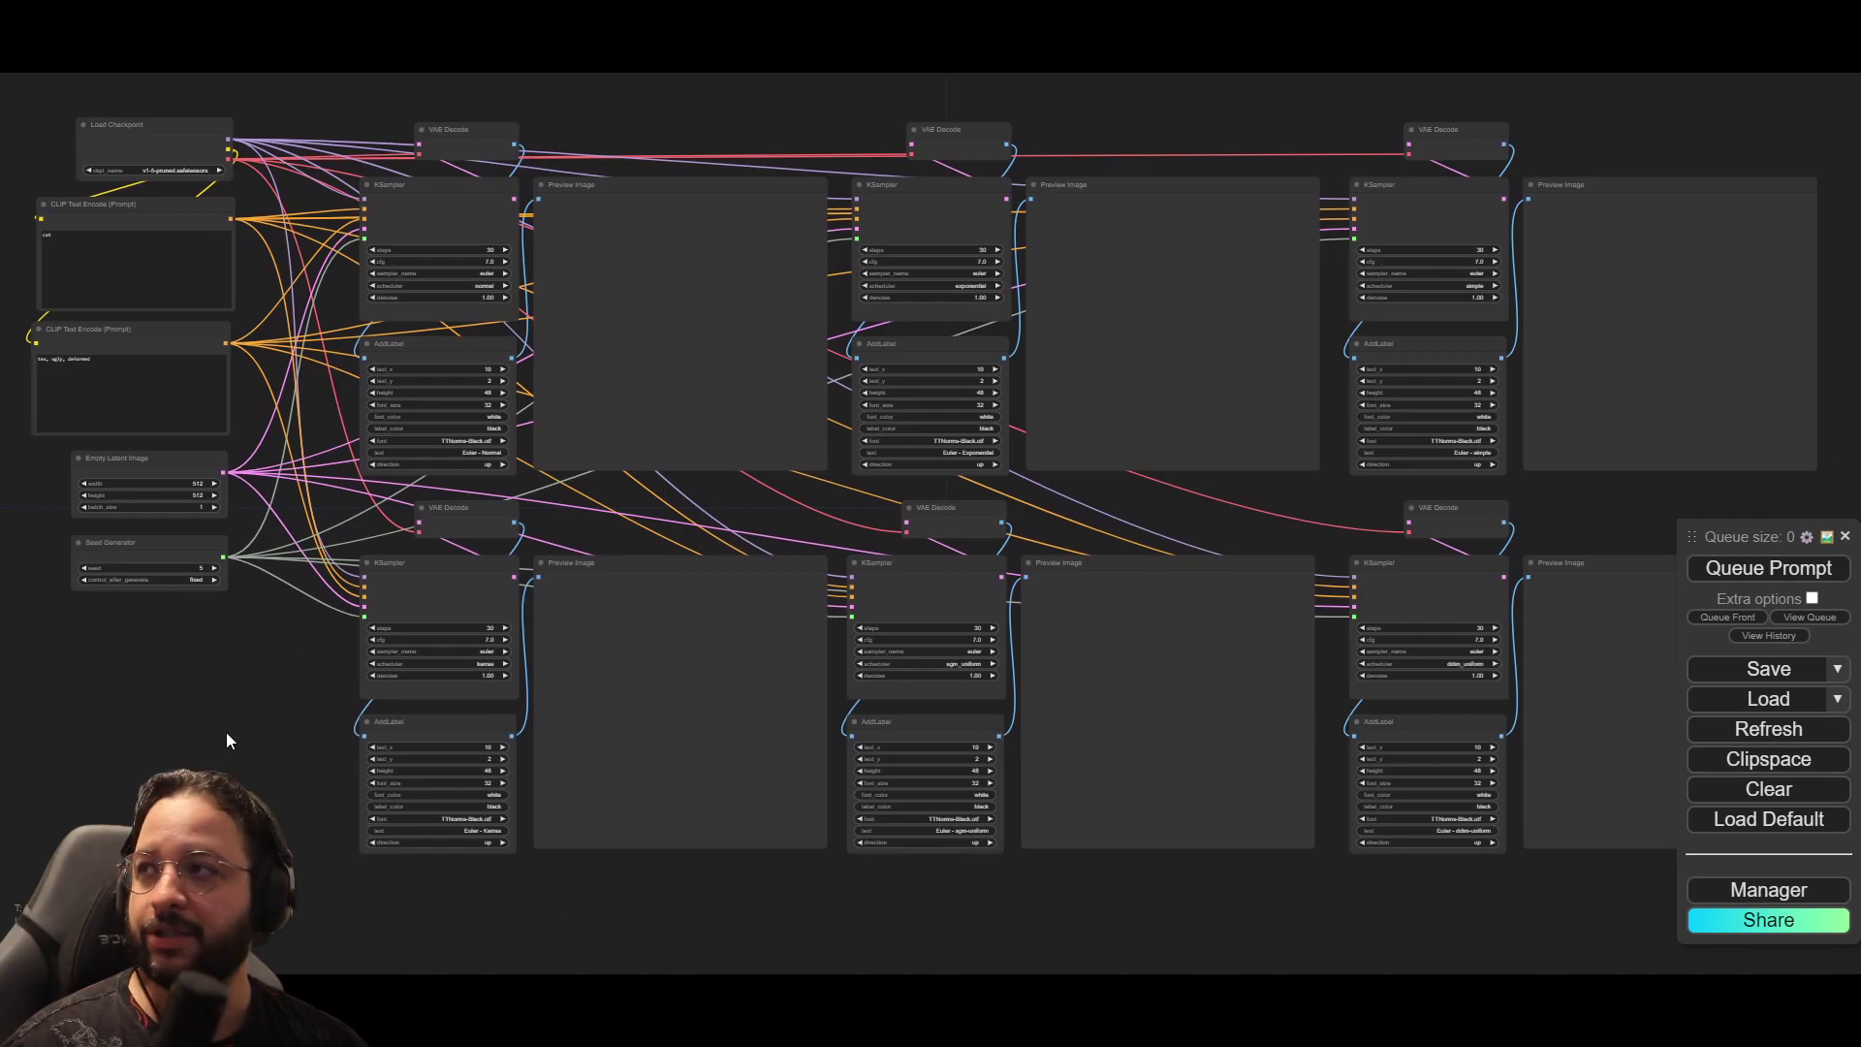
Step: Load the saved workflow "SD 1-5 Scheduler test plus"
{"action": "scroll", "coordinate": [226, 734], "scroll_direction": "down", "scroll_amount": 1}
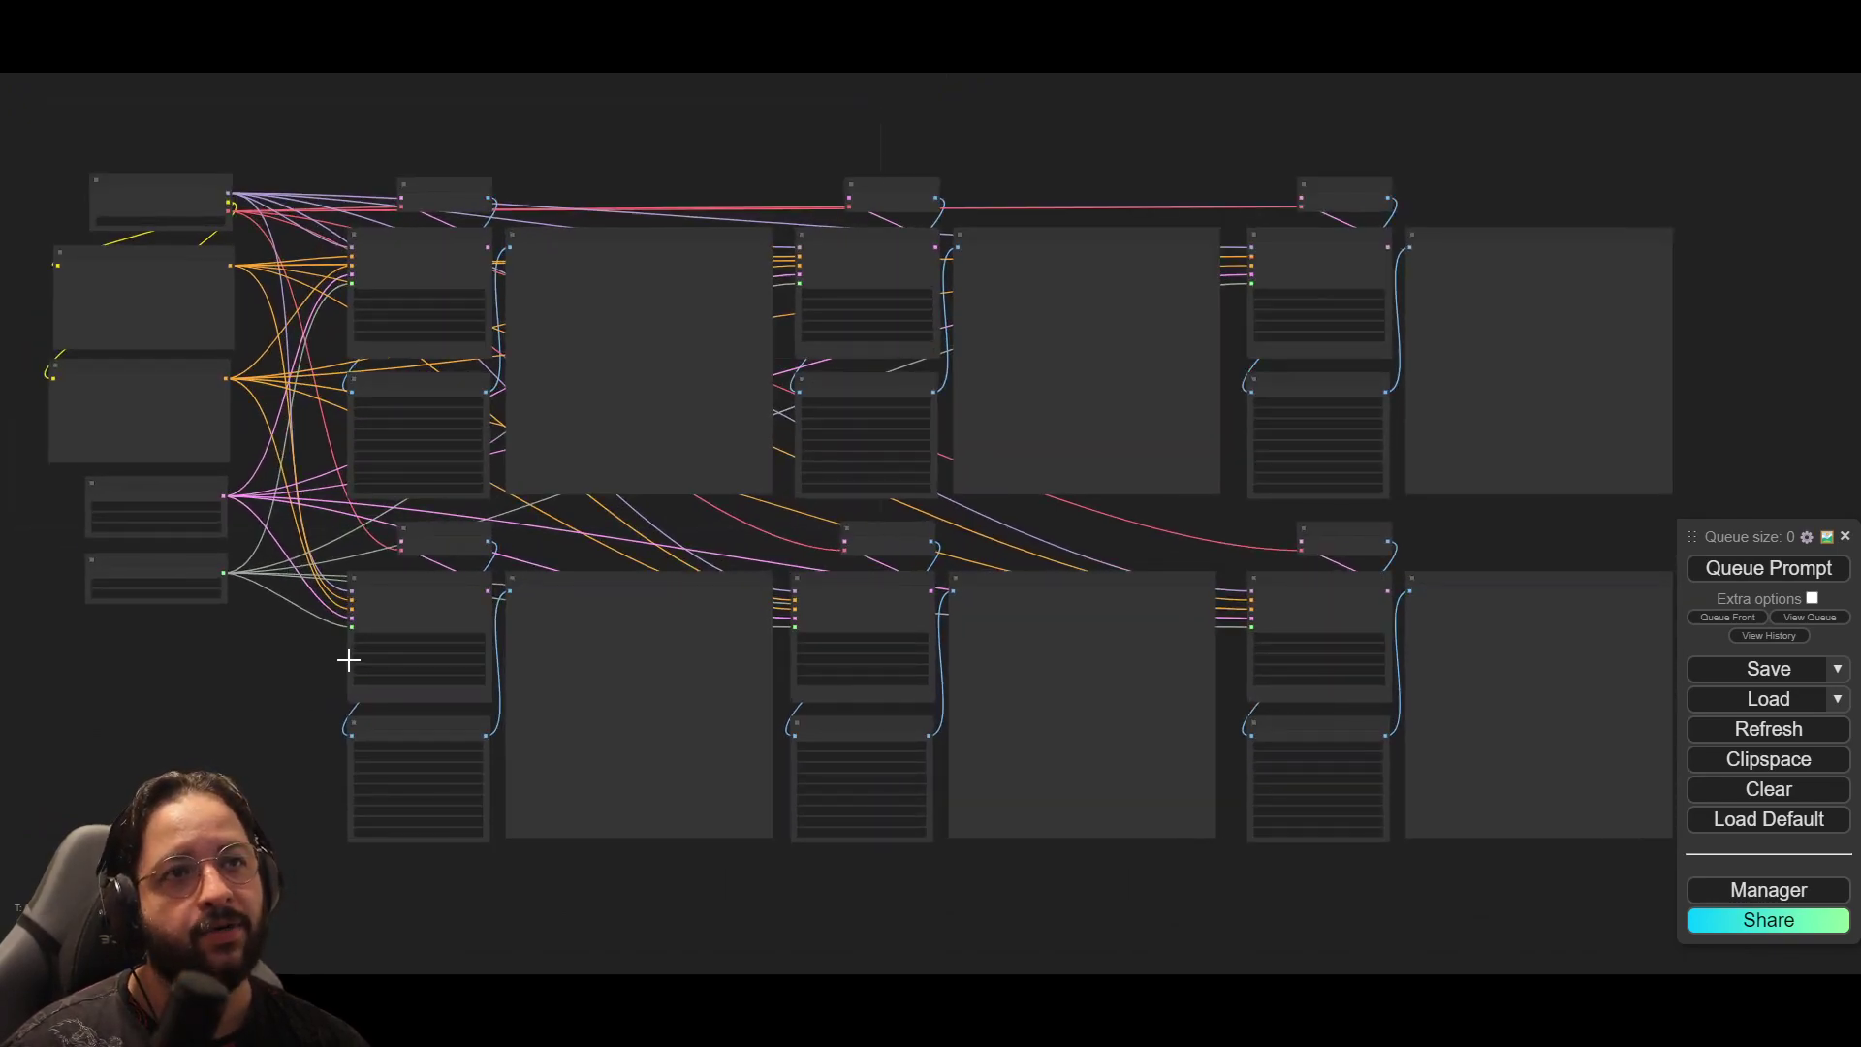
{"action": "scroll", "coordinate": [351, 659], "scroll_direction": "up", "scroll_amount": 2}
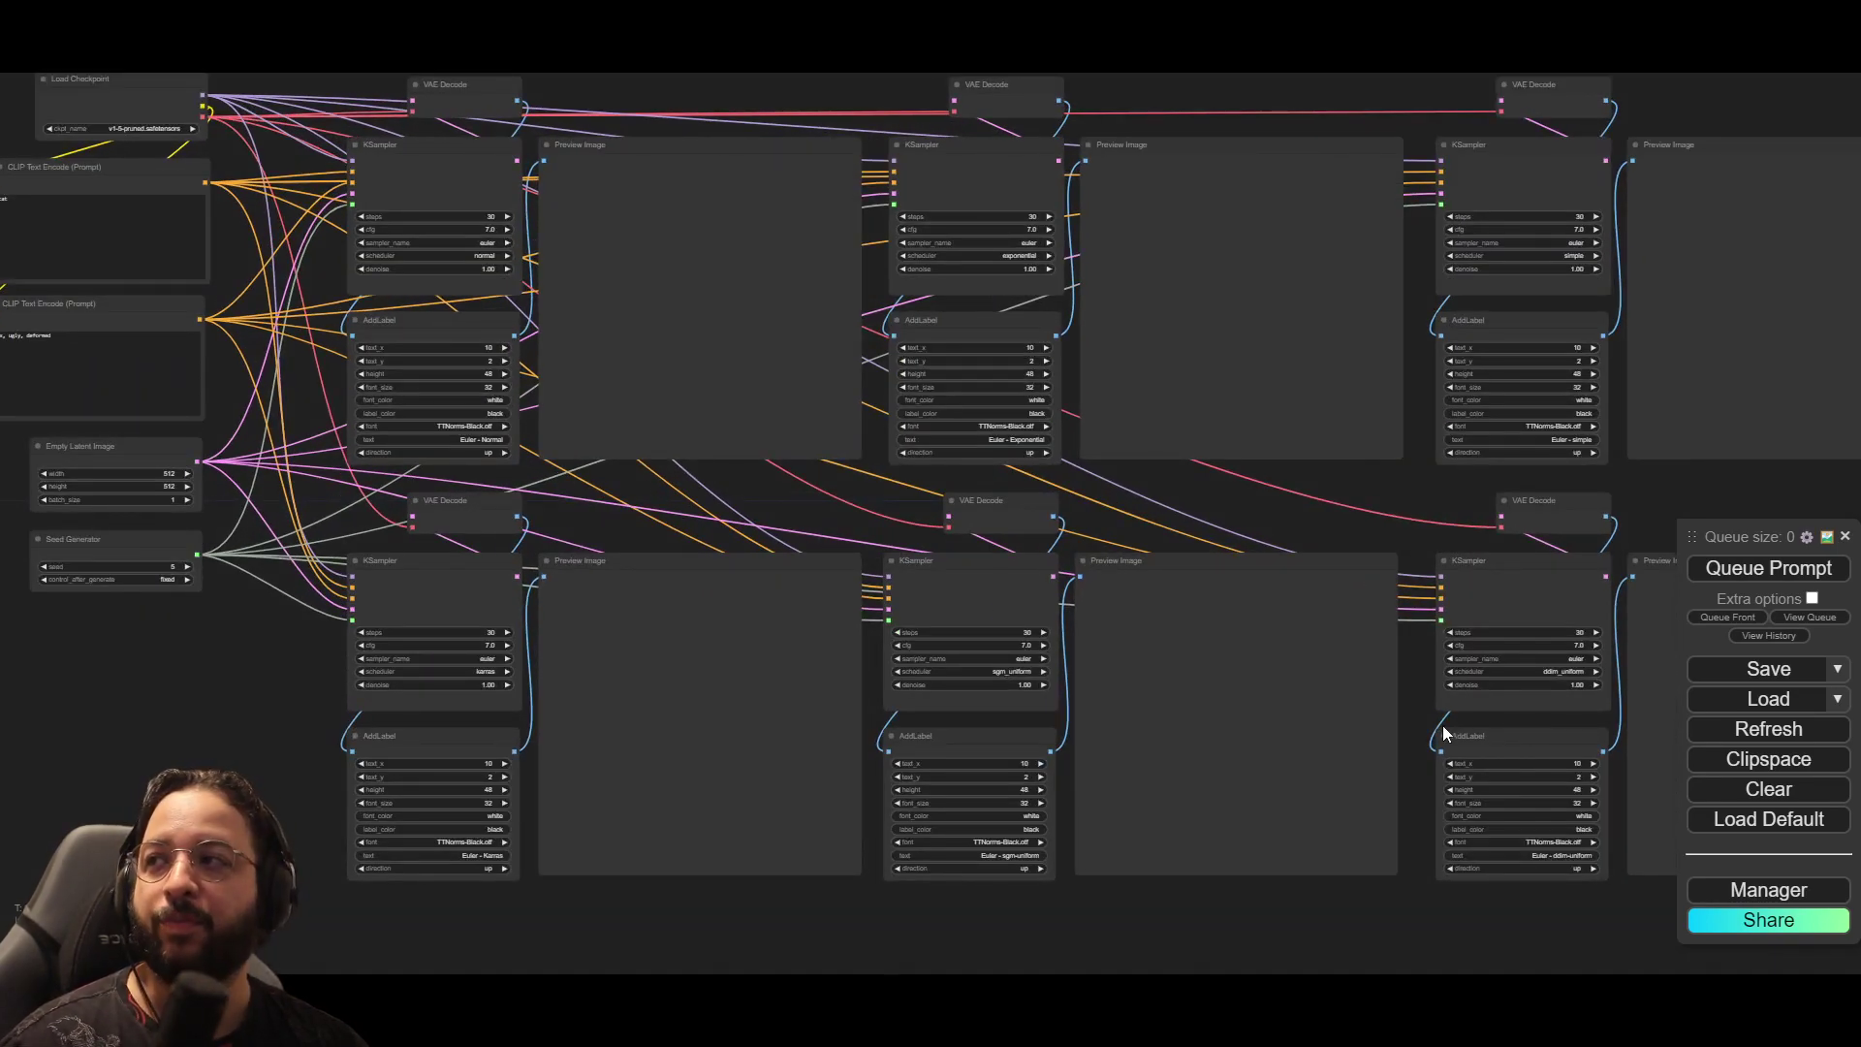
{"action": "left_click", "coordinate": [1835, 699]}
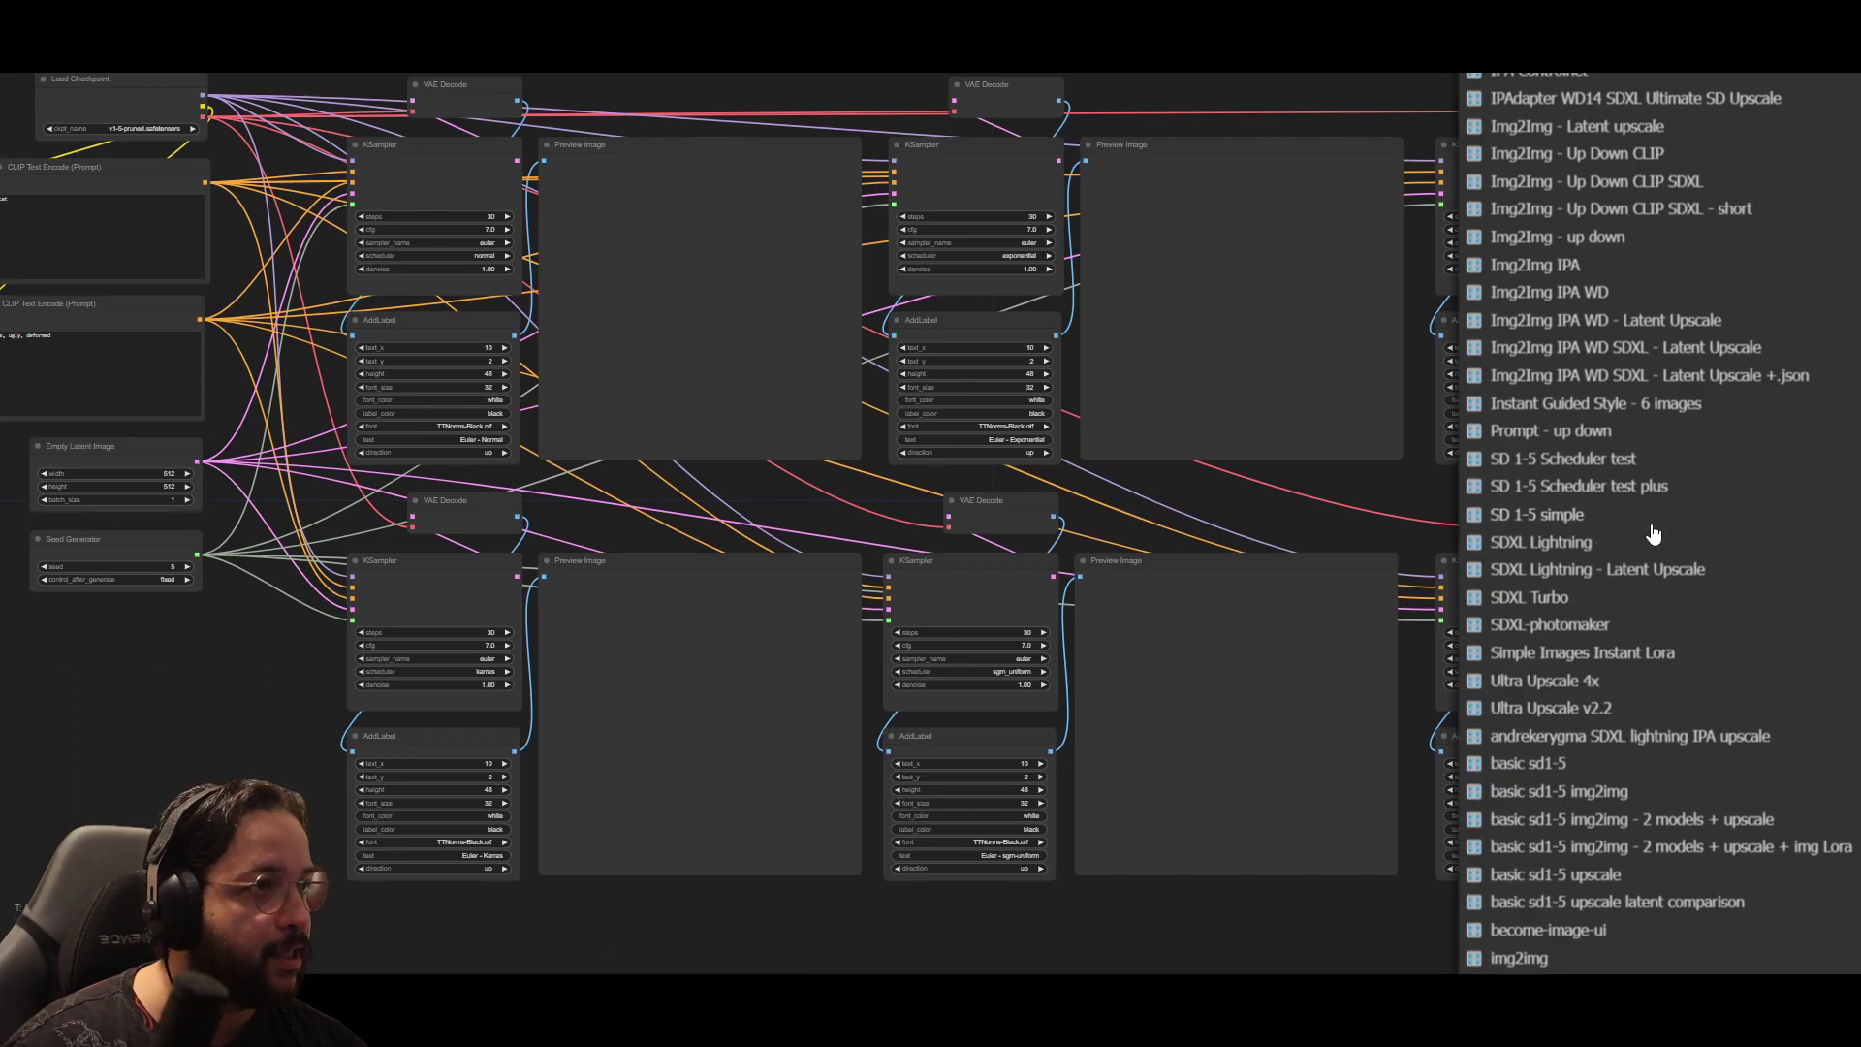
{"action": "left_click", "coordinate": [1550, 485]}
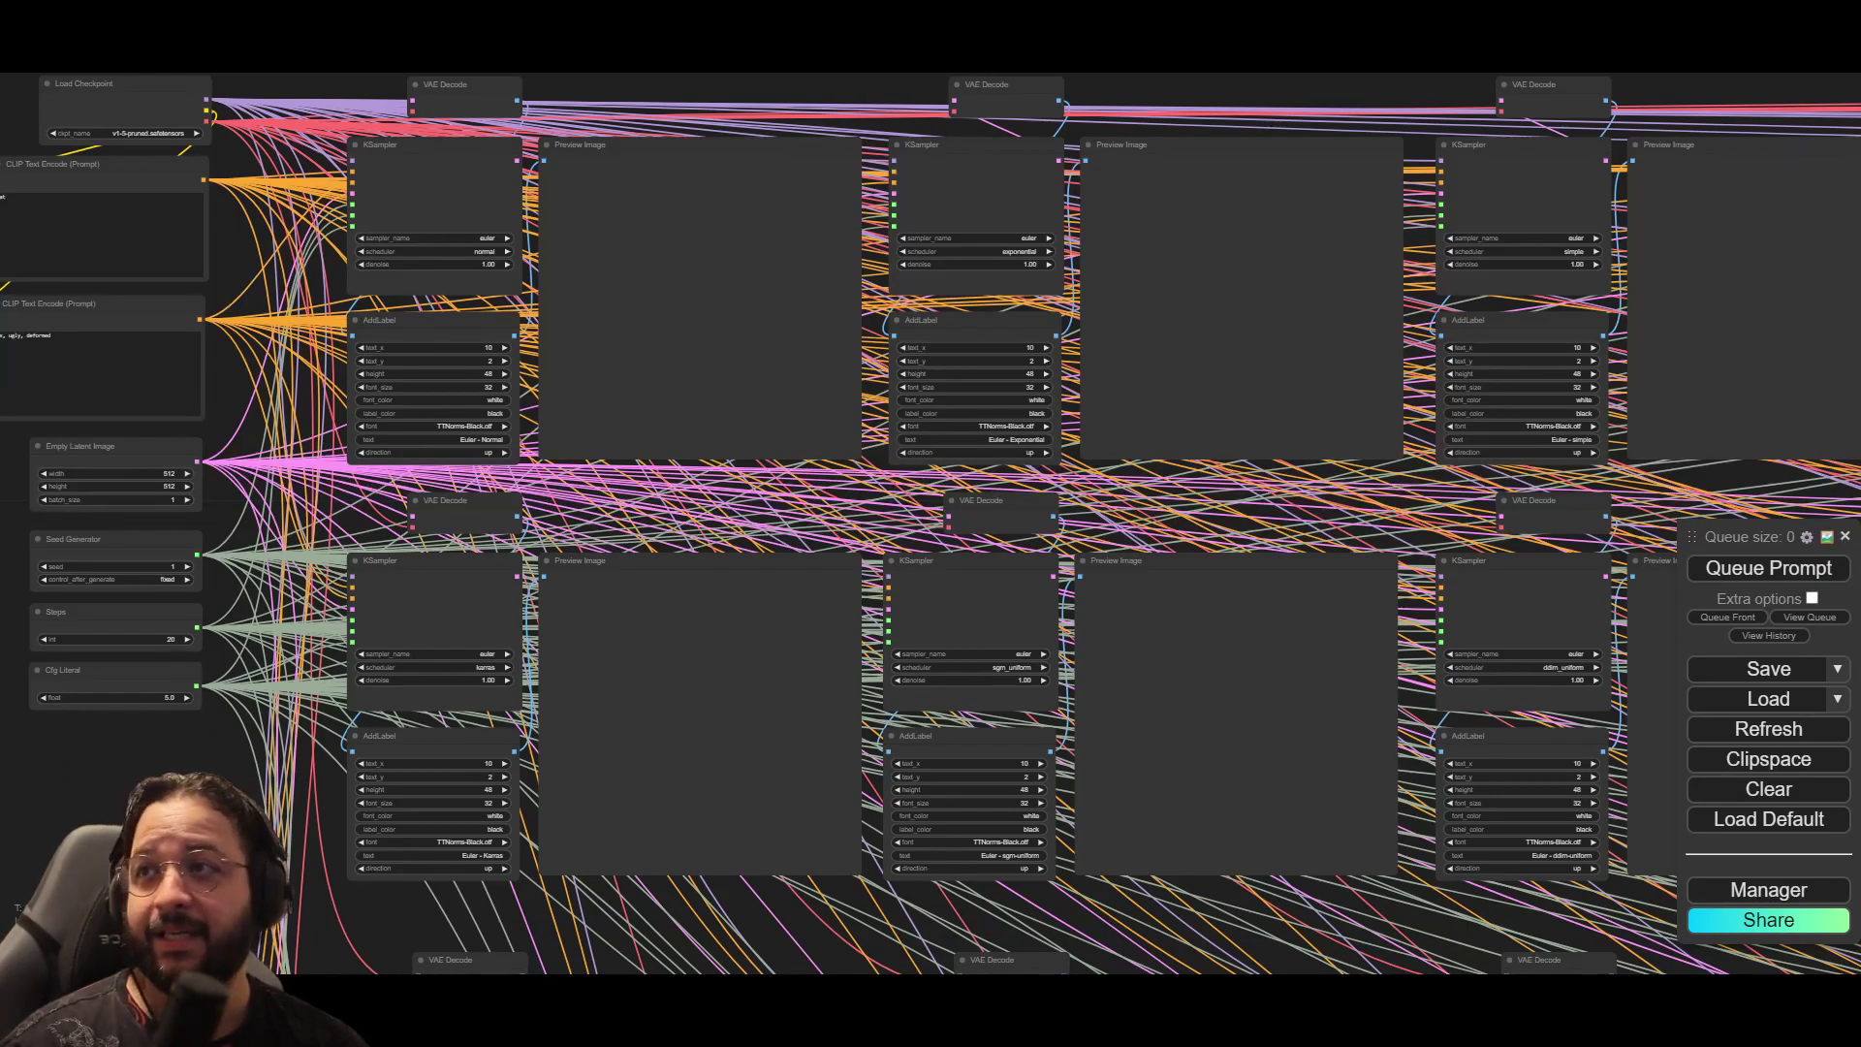
Step: Survey the overall layout of the loaded workflow, with its full grid of sampler, label and preview nodes
{"action": "scroll", "coordinate": [198, 902], "scroll_direction": "down", "scroll_amount": 5}
{"action": "left_click_drag", "start_coordinate": [199, 901], "coordinate": [42, 611]}
{"action": "scroll", "coordinate": [29, 611], "scroll_direction": "down", "scroll_amount": 3}
{"action": "left_click_drag", "start_coordinate": [165, 860], "coordinate": [311, 859]}
{"action": "left_click_drag", "start_coordinate": [549, 870], "coordinate": [310, 872]}
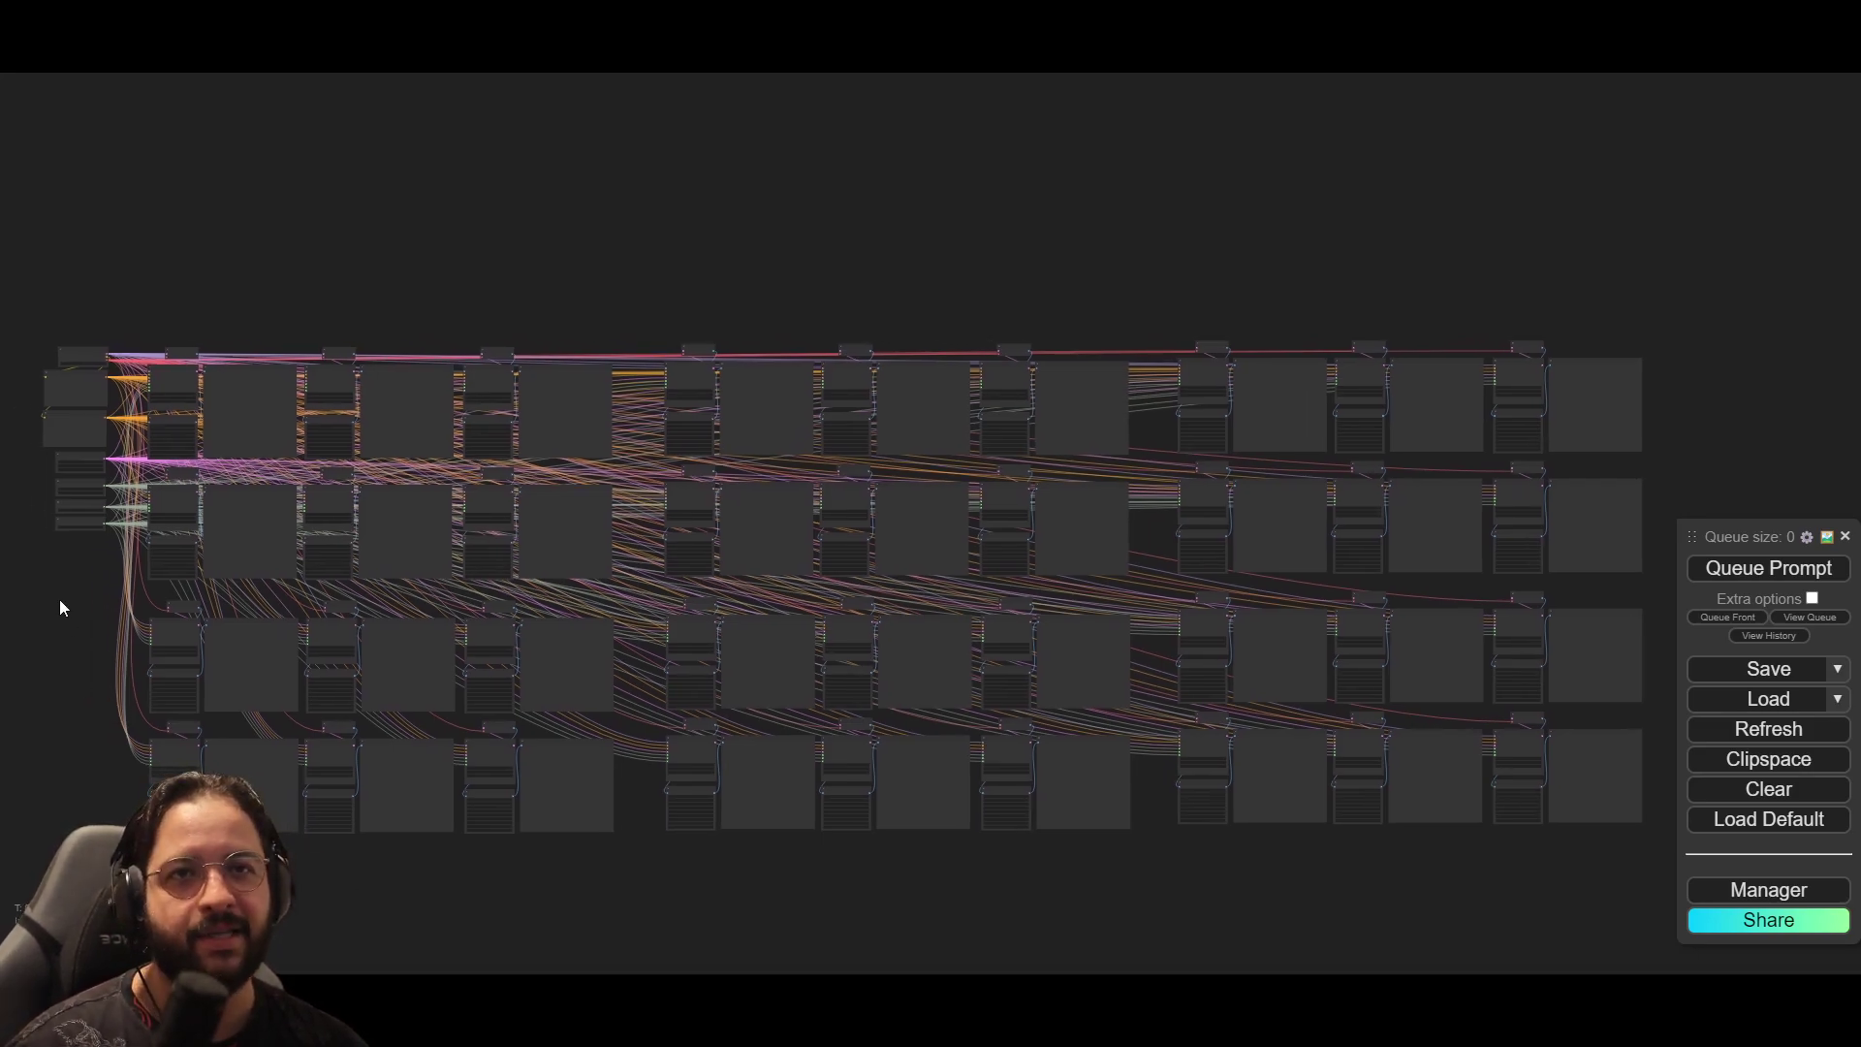
{"action": "scroll", "coordinate": [203, 678], "scroll_direction": "up", "scroll_amount": 6}
{"action": "scroll", "coordinate": [194, 656], "scroll_direction": "up", "scroll_amount": 3}
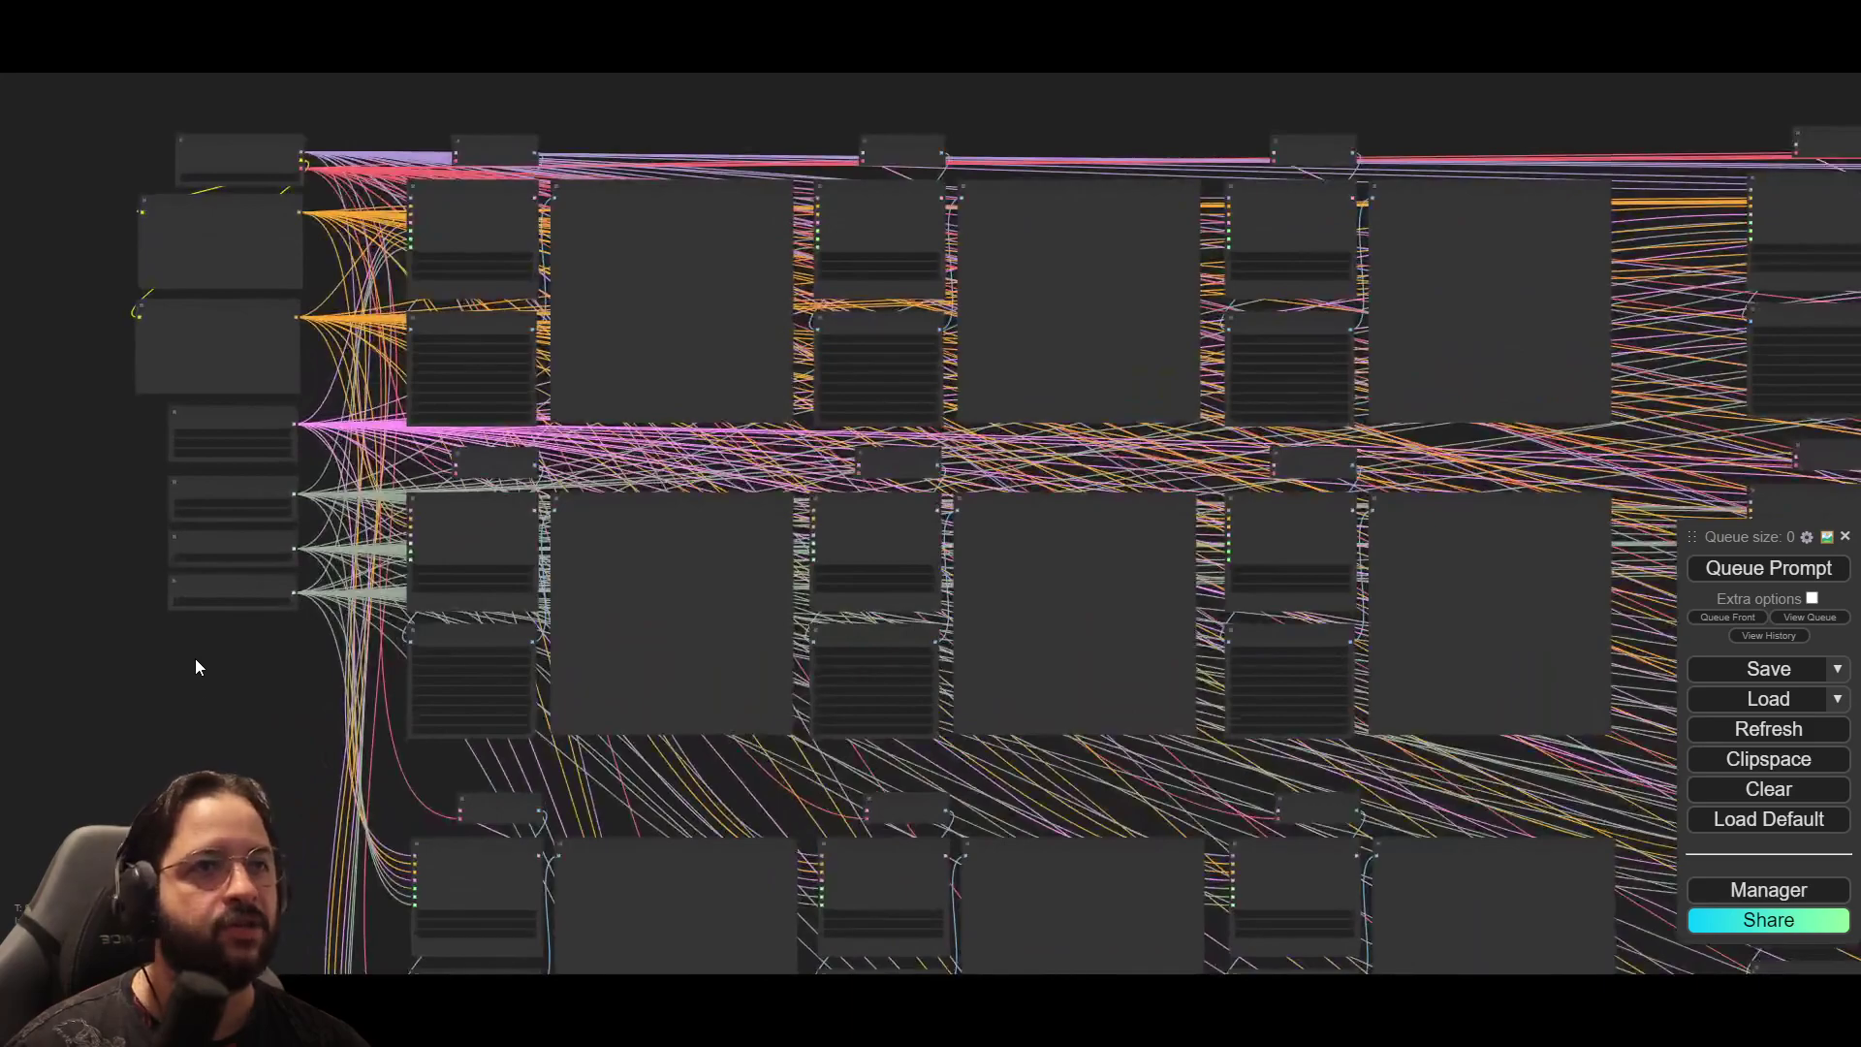
Step: Inspect the shared Seed Generator, Steps and Cfg Literal nodes and their links to the KSampler nodes
{"action": "scroll", "coordinate": [250, 706], "scroll_direction": "up", "scroll_amount": 3}
{"action": "left_click_drag", "start_coordinate": [92, 630], "coordinate": [301, 574]}
{"action": "scroll", "coordinate": [201, 494], "scroll_direction": "up", "scroll_amount": 3}
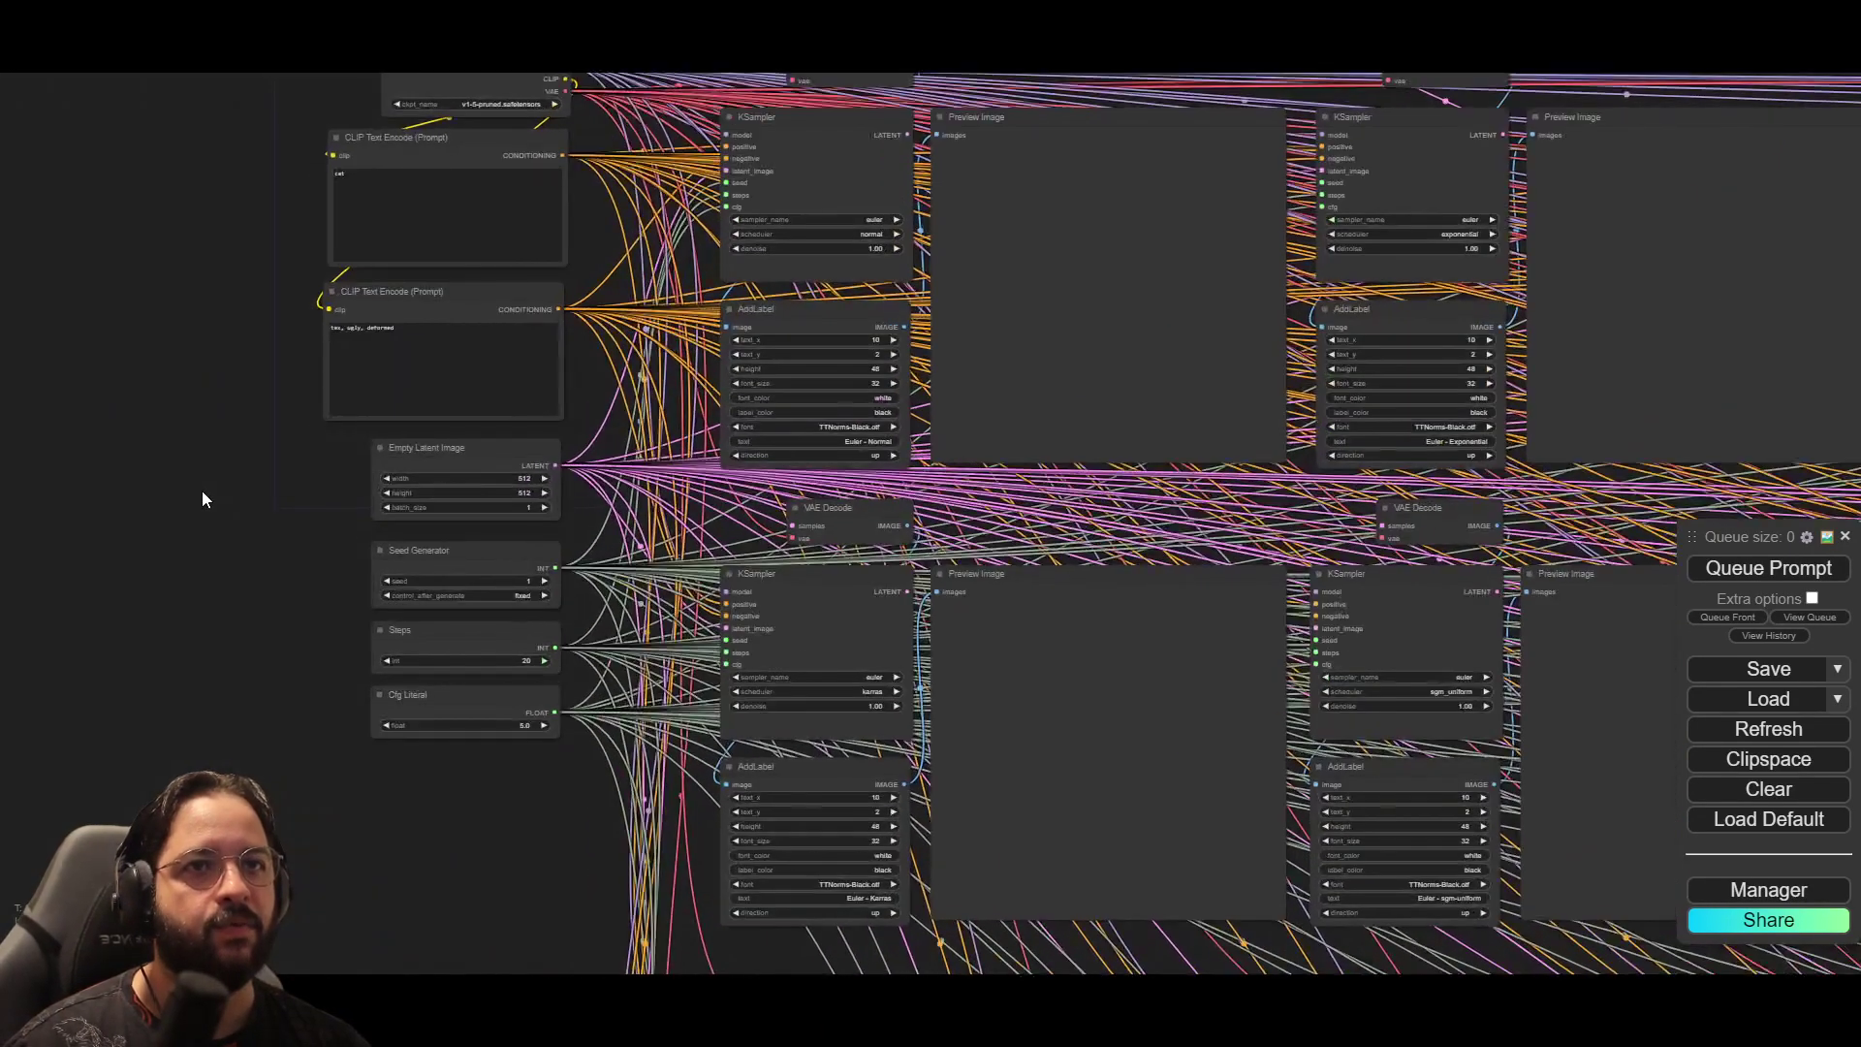
{"action": "scroll", "coordinate": [194, 655], "scroll_direction": "up", "scroll_amount": 2}
{"action": "scroll", "coordinate": [154, 681], "scroll_direction": "up", "scroll_amount": 2}
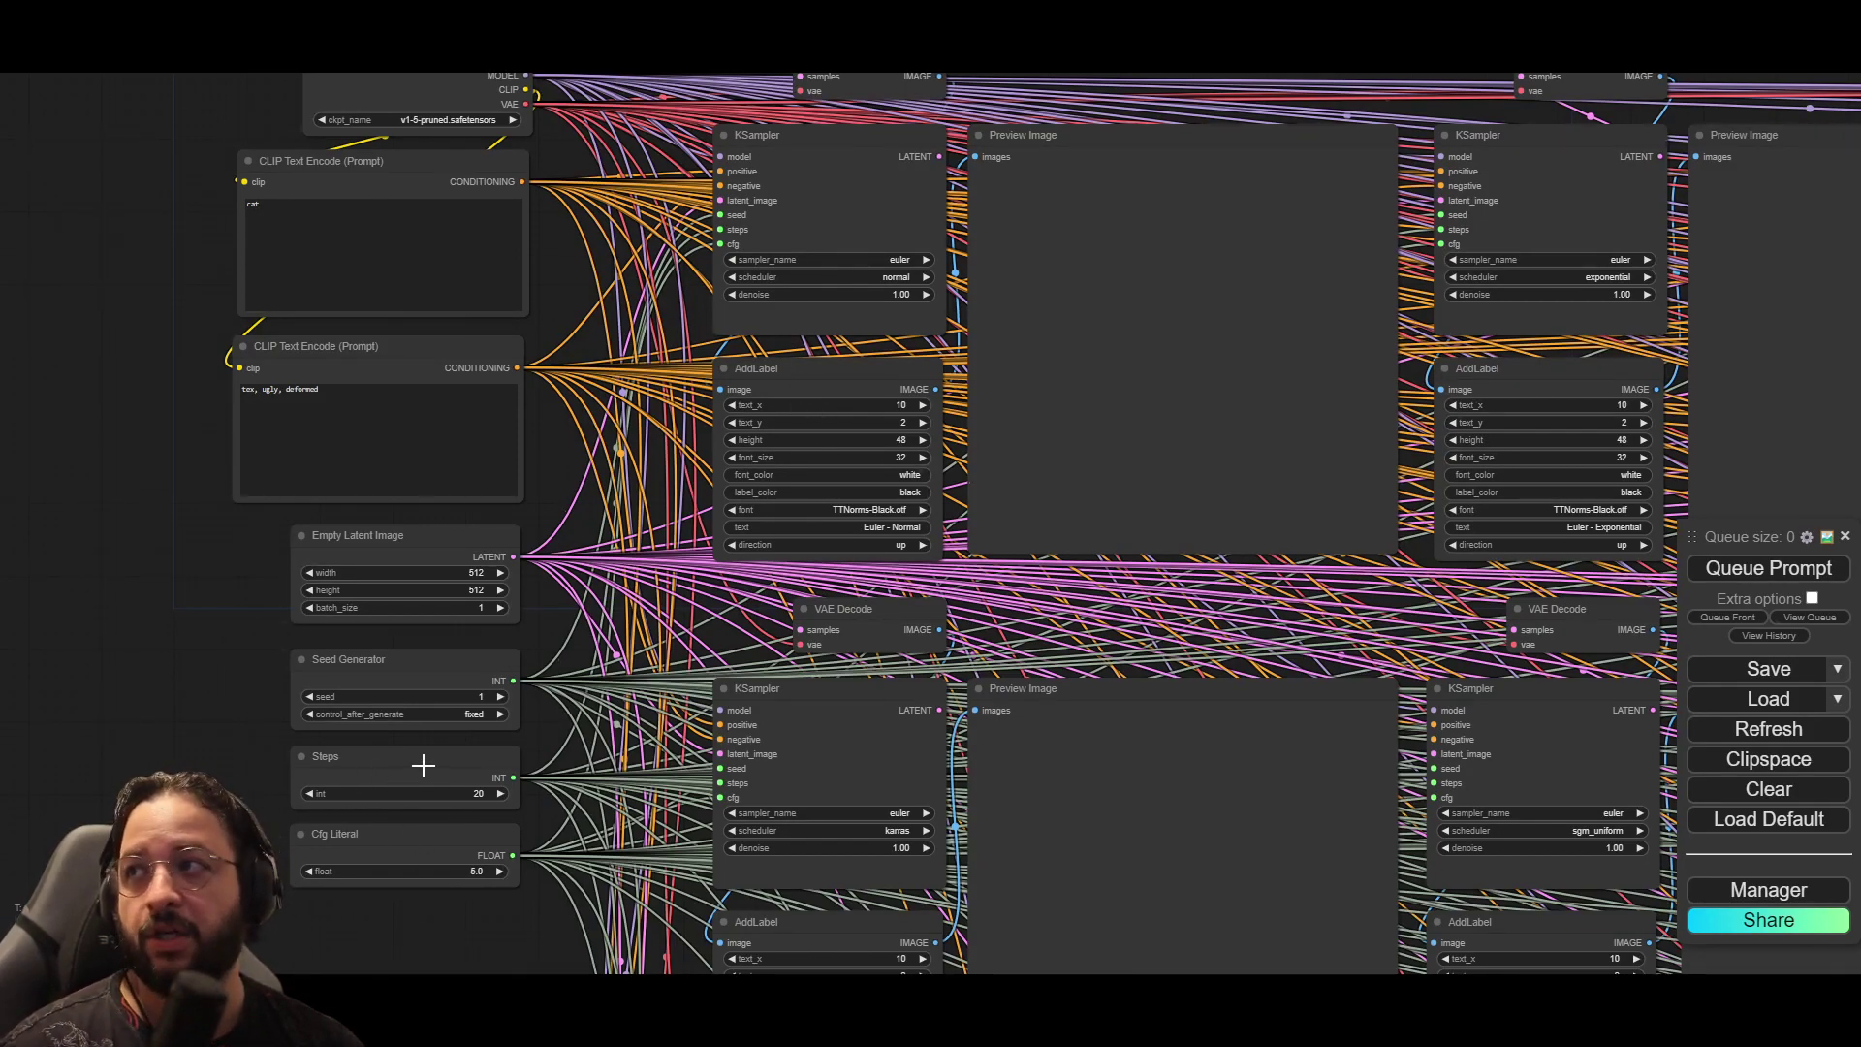
{"action": "left_click", "coordinate": [461, 671]}
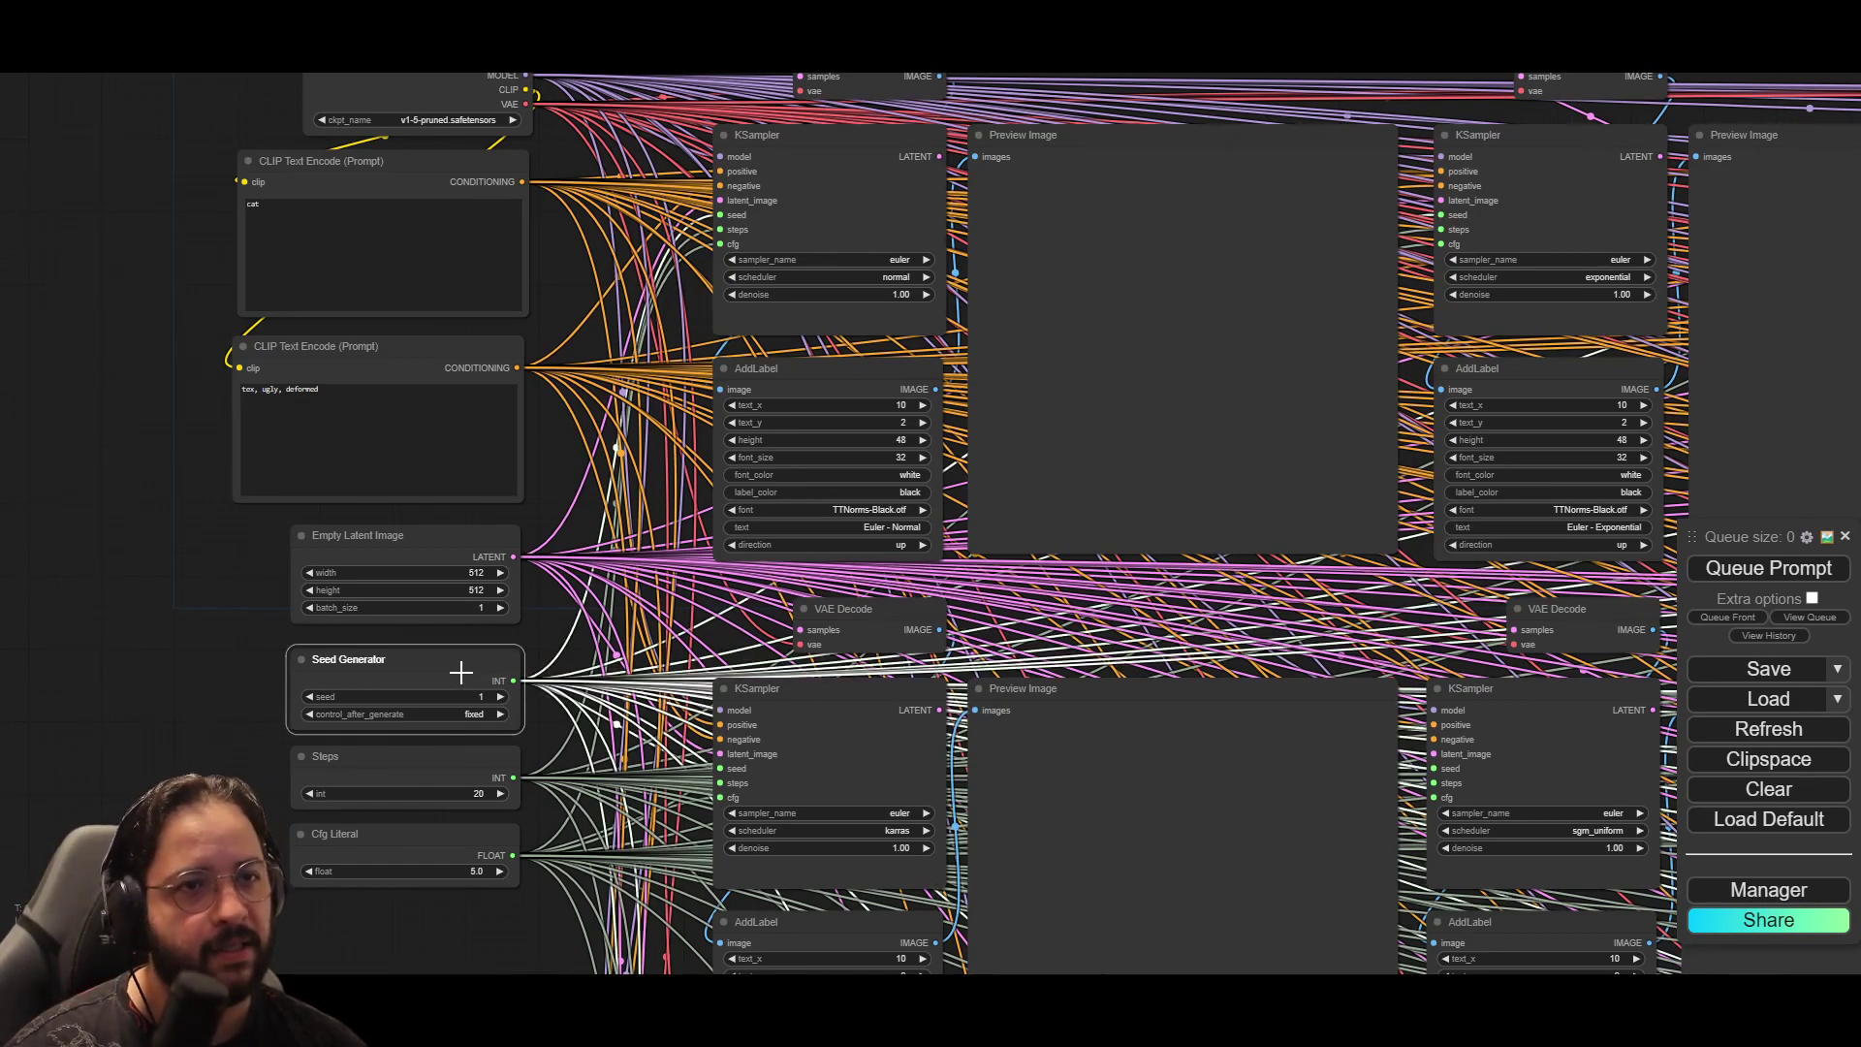
{"action": "left_click", "coordinate": [408, 756]}
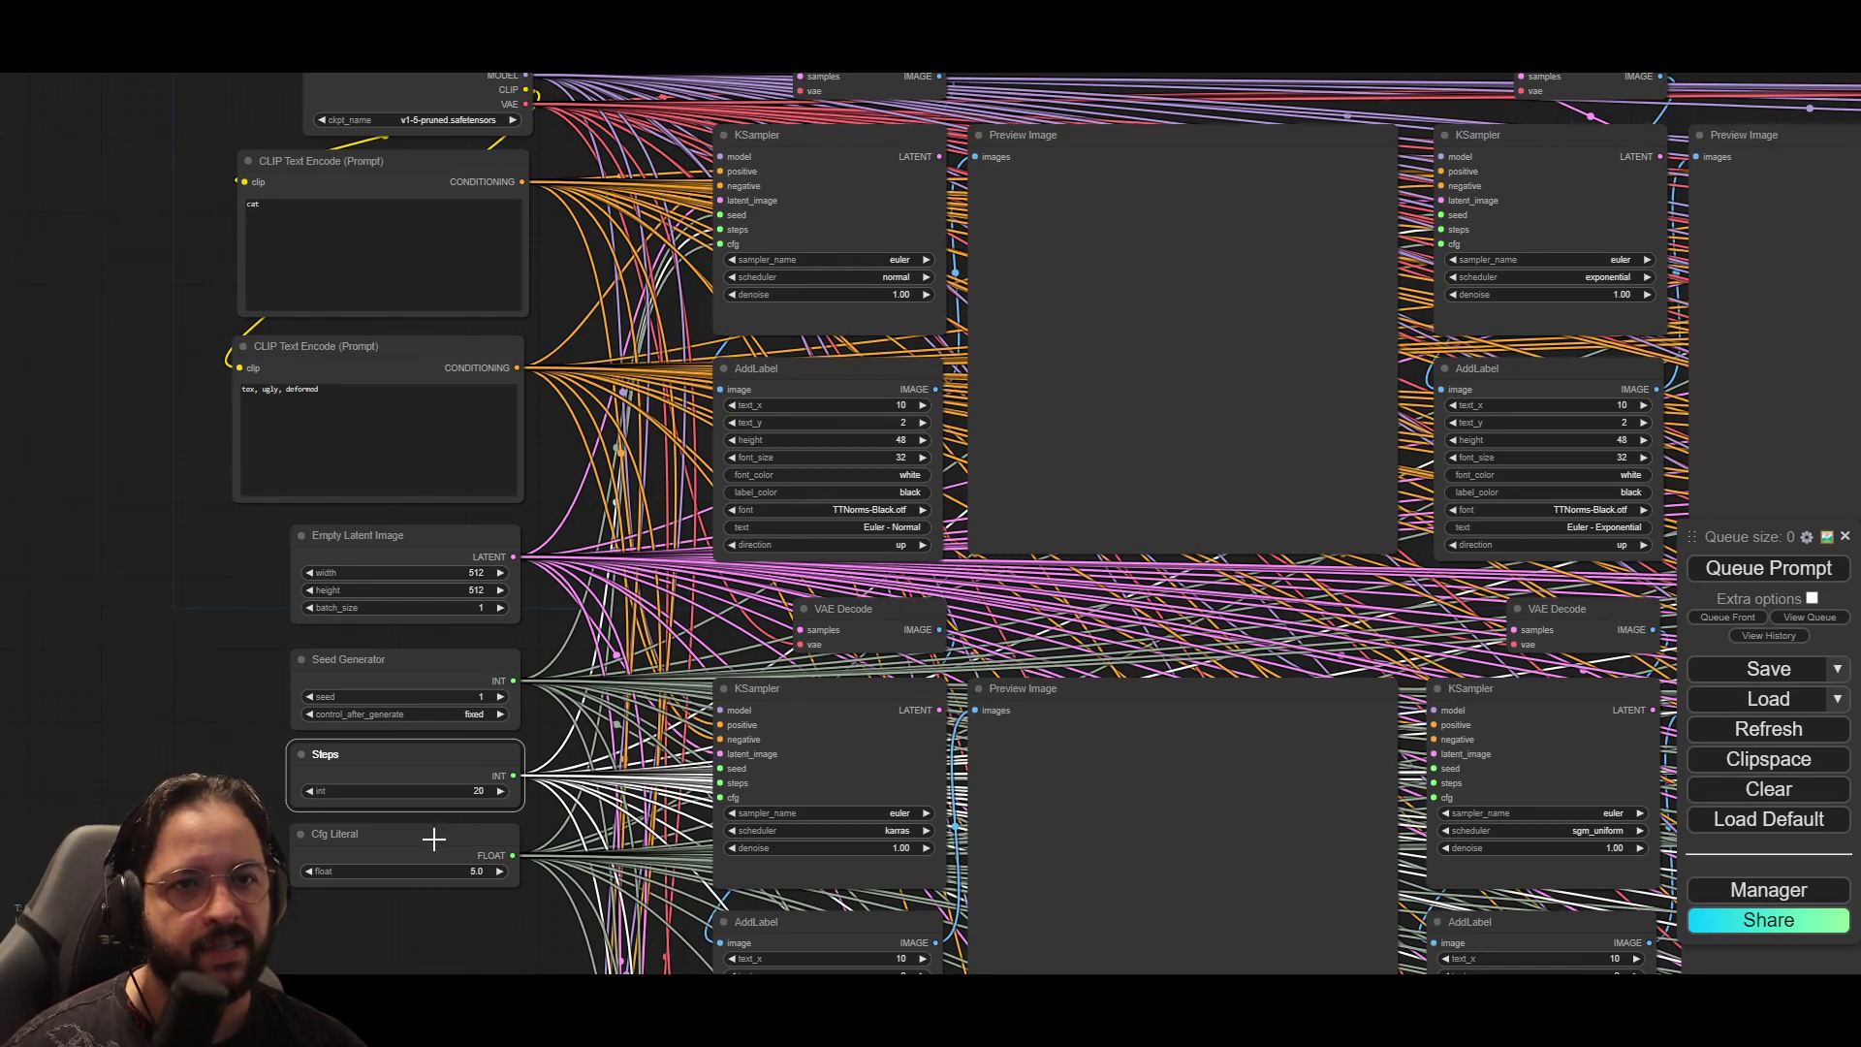
{"action": "left_click", "coordinate": [275, 830]}
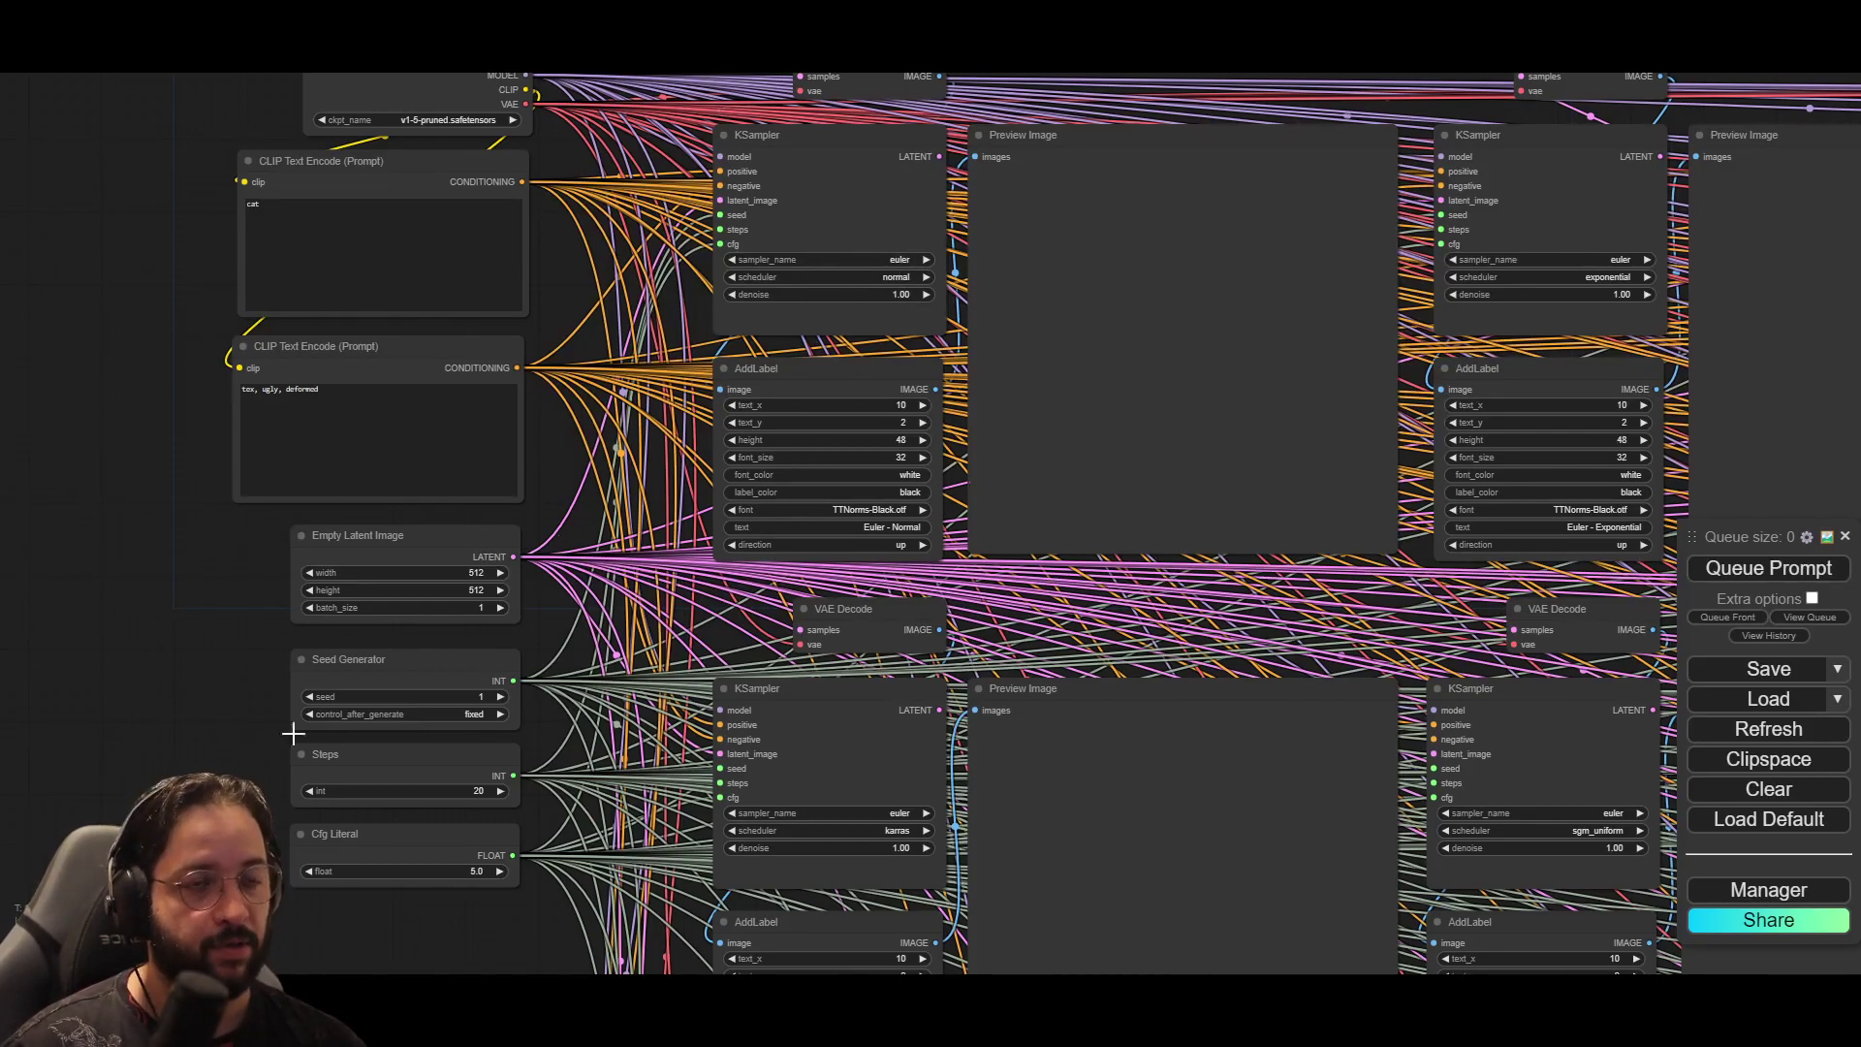
{"action": "left_click_drag", "start_coordinate": [135, 349], "coordinate": [84, 395]}
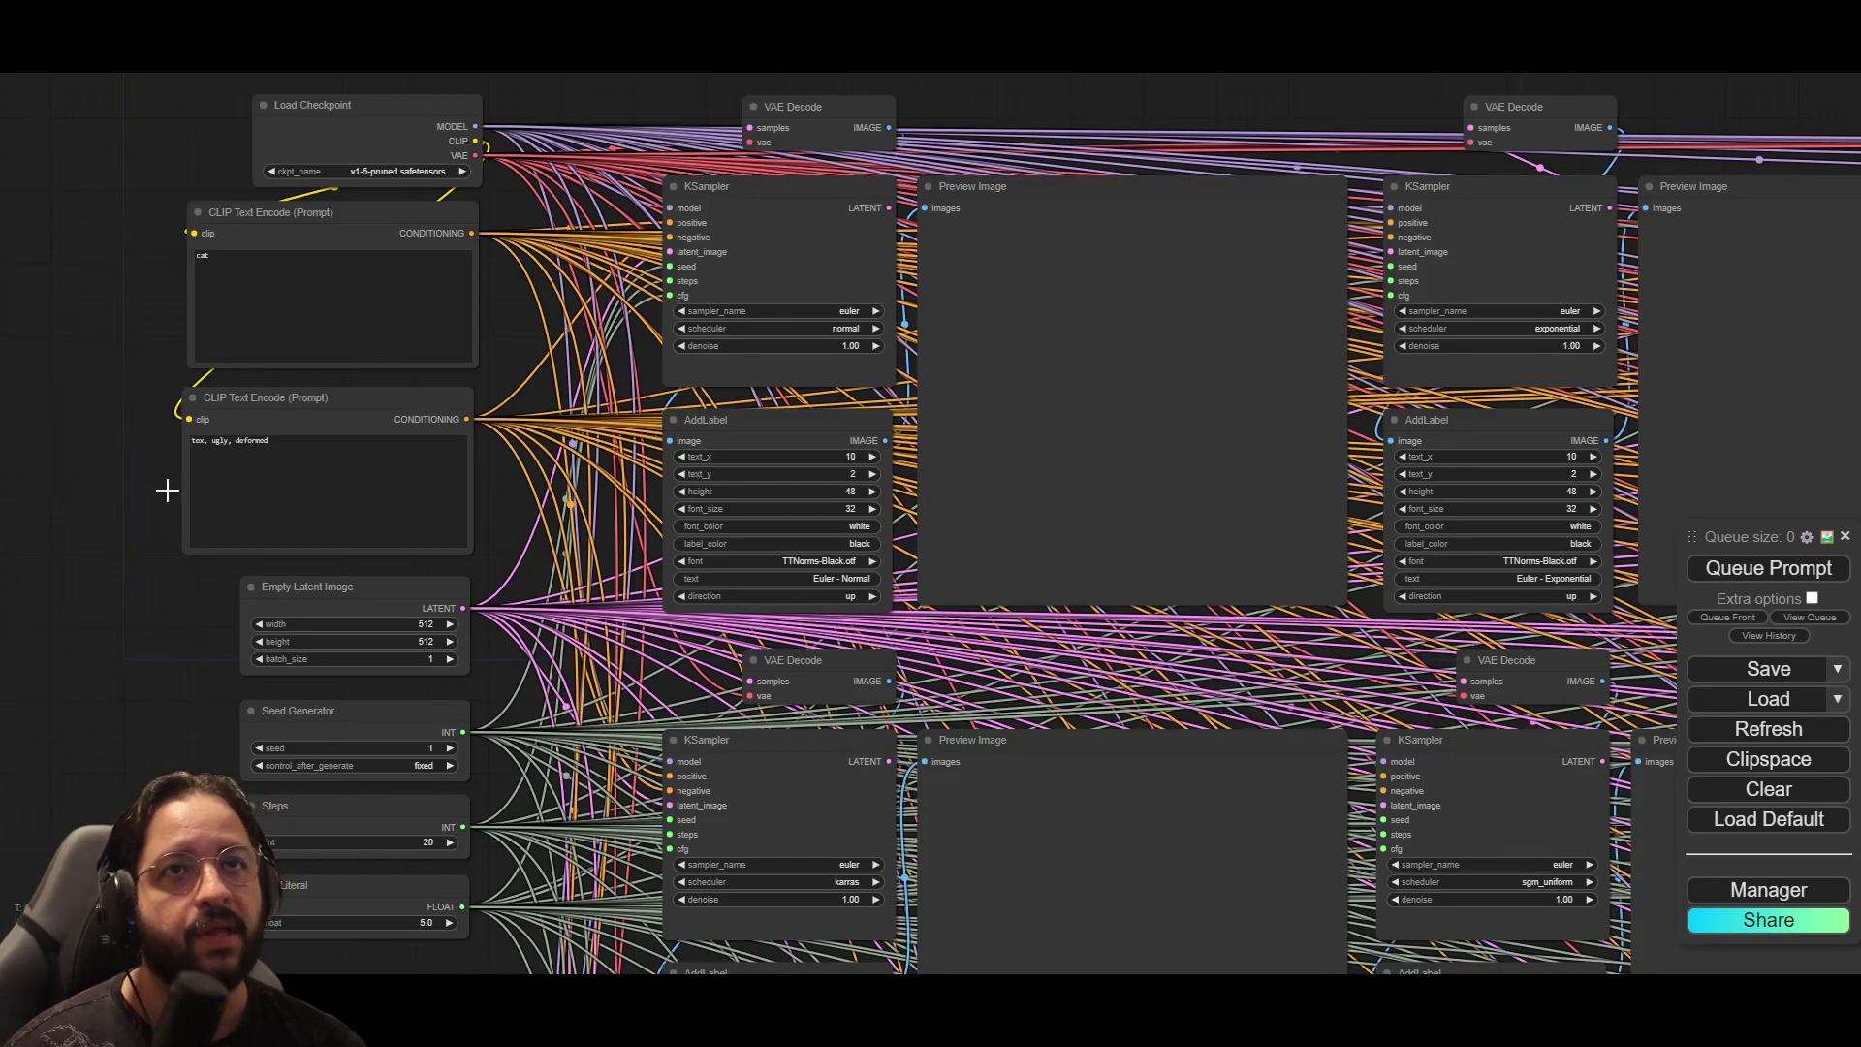
{"action": "left_click_drag", "start_coordinate": [161, 670], "coordinate": [124, 659]}
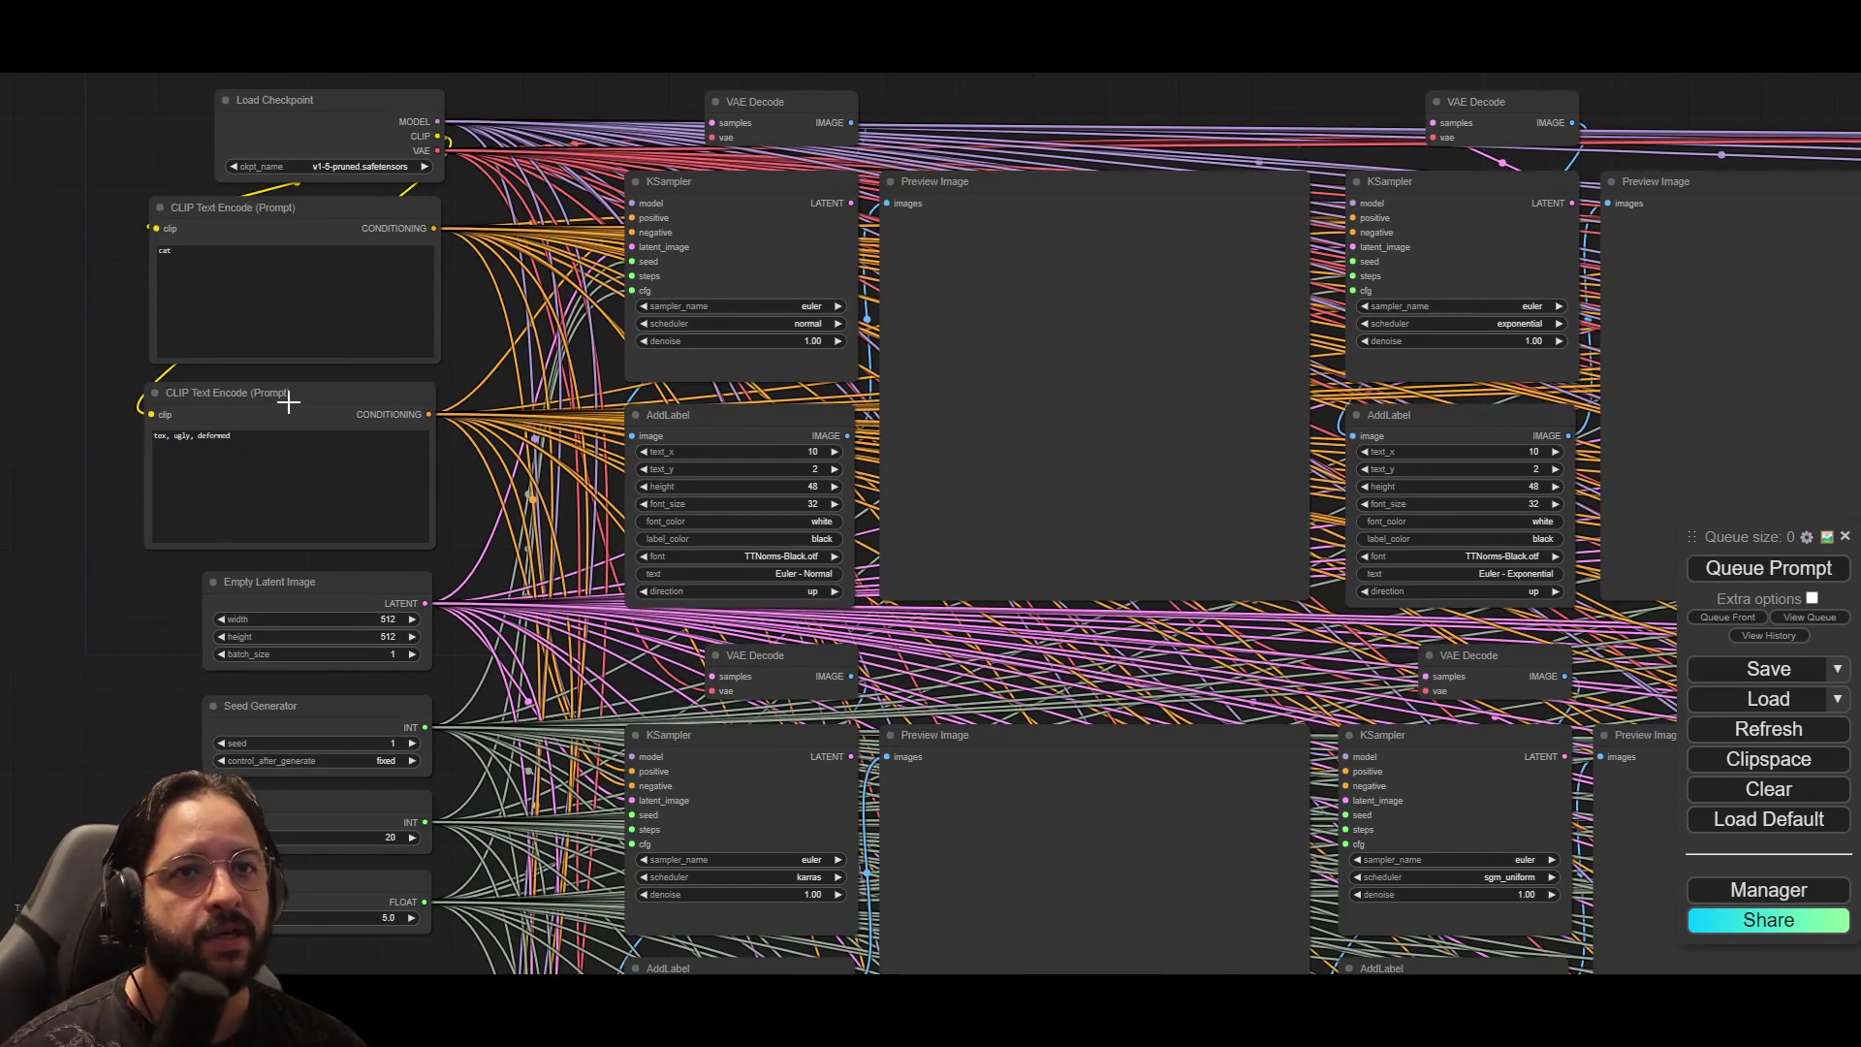
Step: Correct the negative prompt in the second CLIP Text Encode node to "text, ugly, deformed"
{"action": "scroll", "coordinate": [95, 204], "scroll_direction": "up", "scroll_amount": 7}
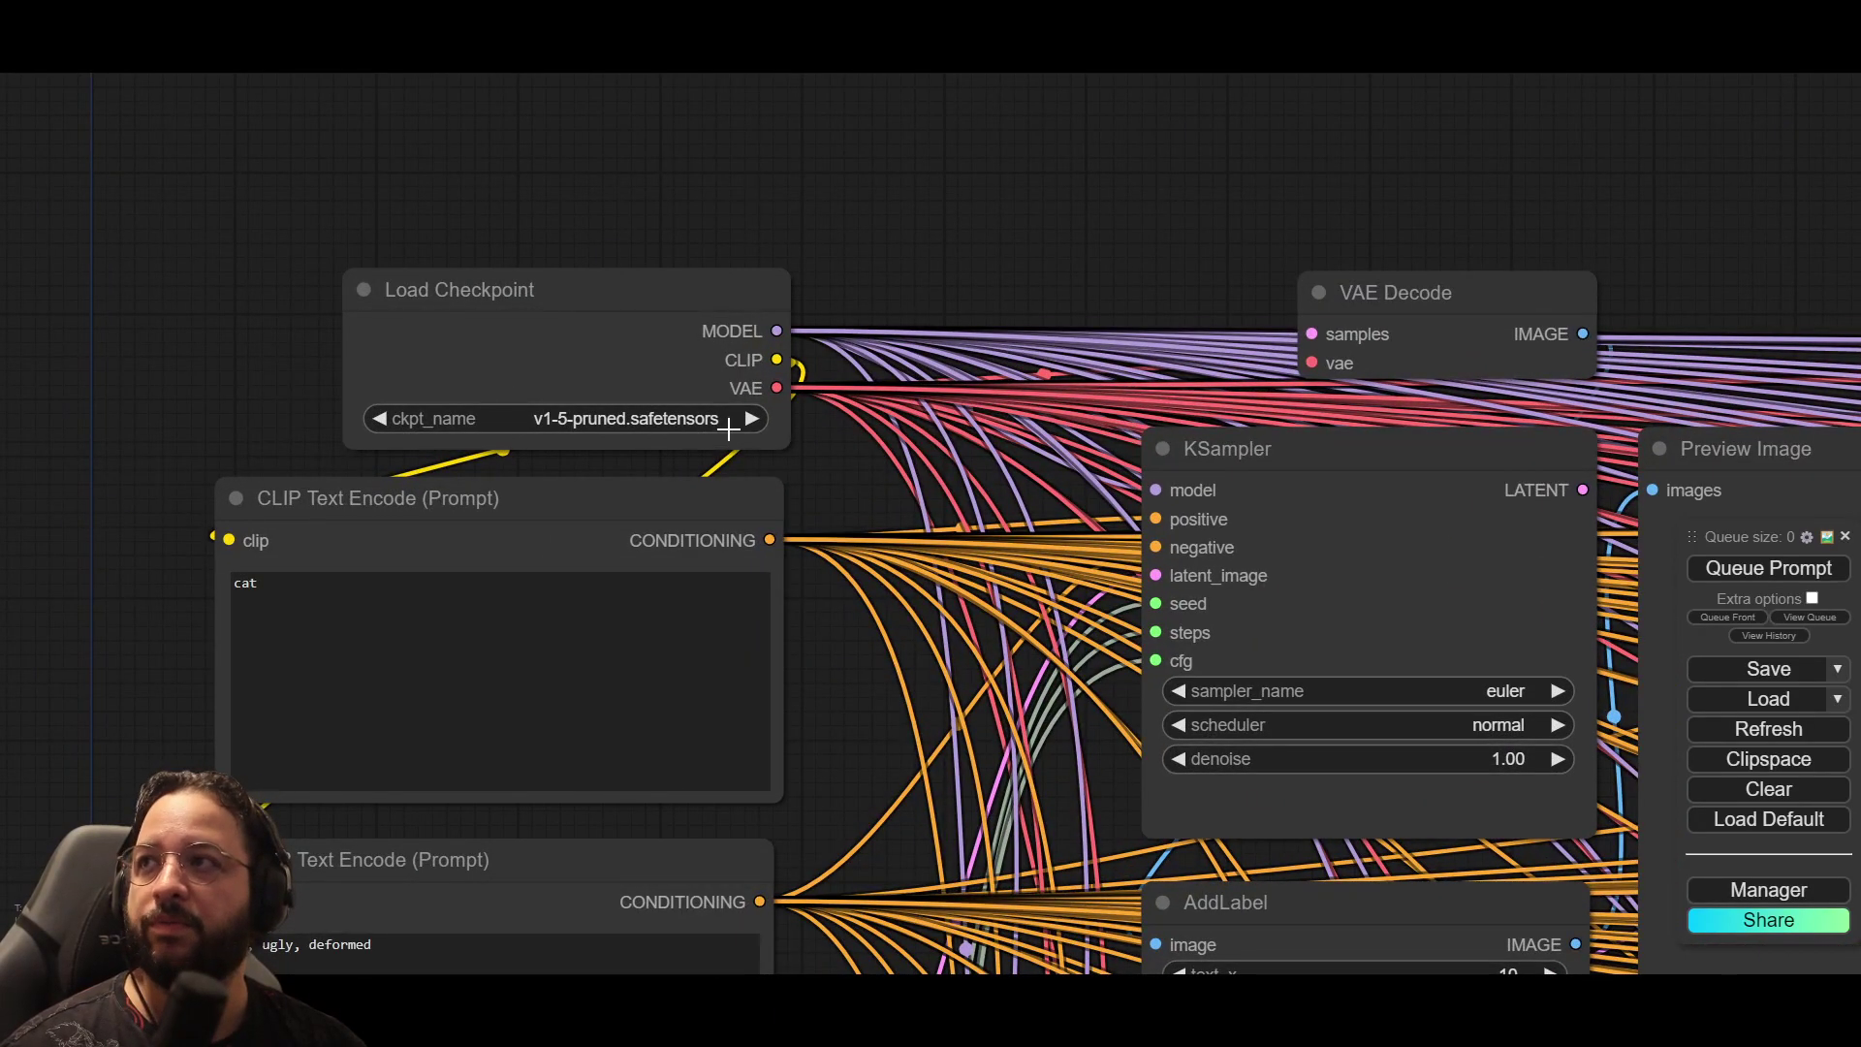
{"action": "left_click_drag", "start_coordinate": [161, 684], "coordinate": [194, 549]}
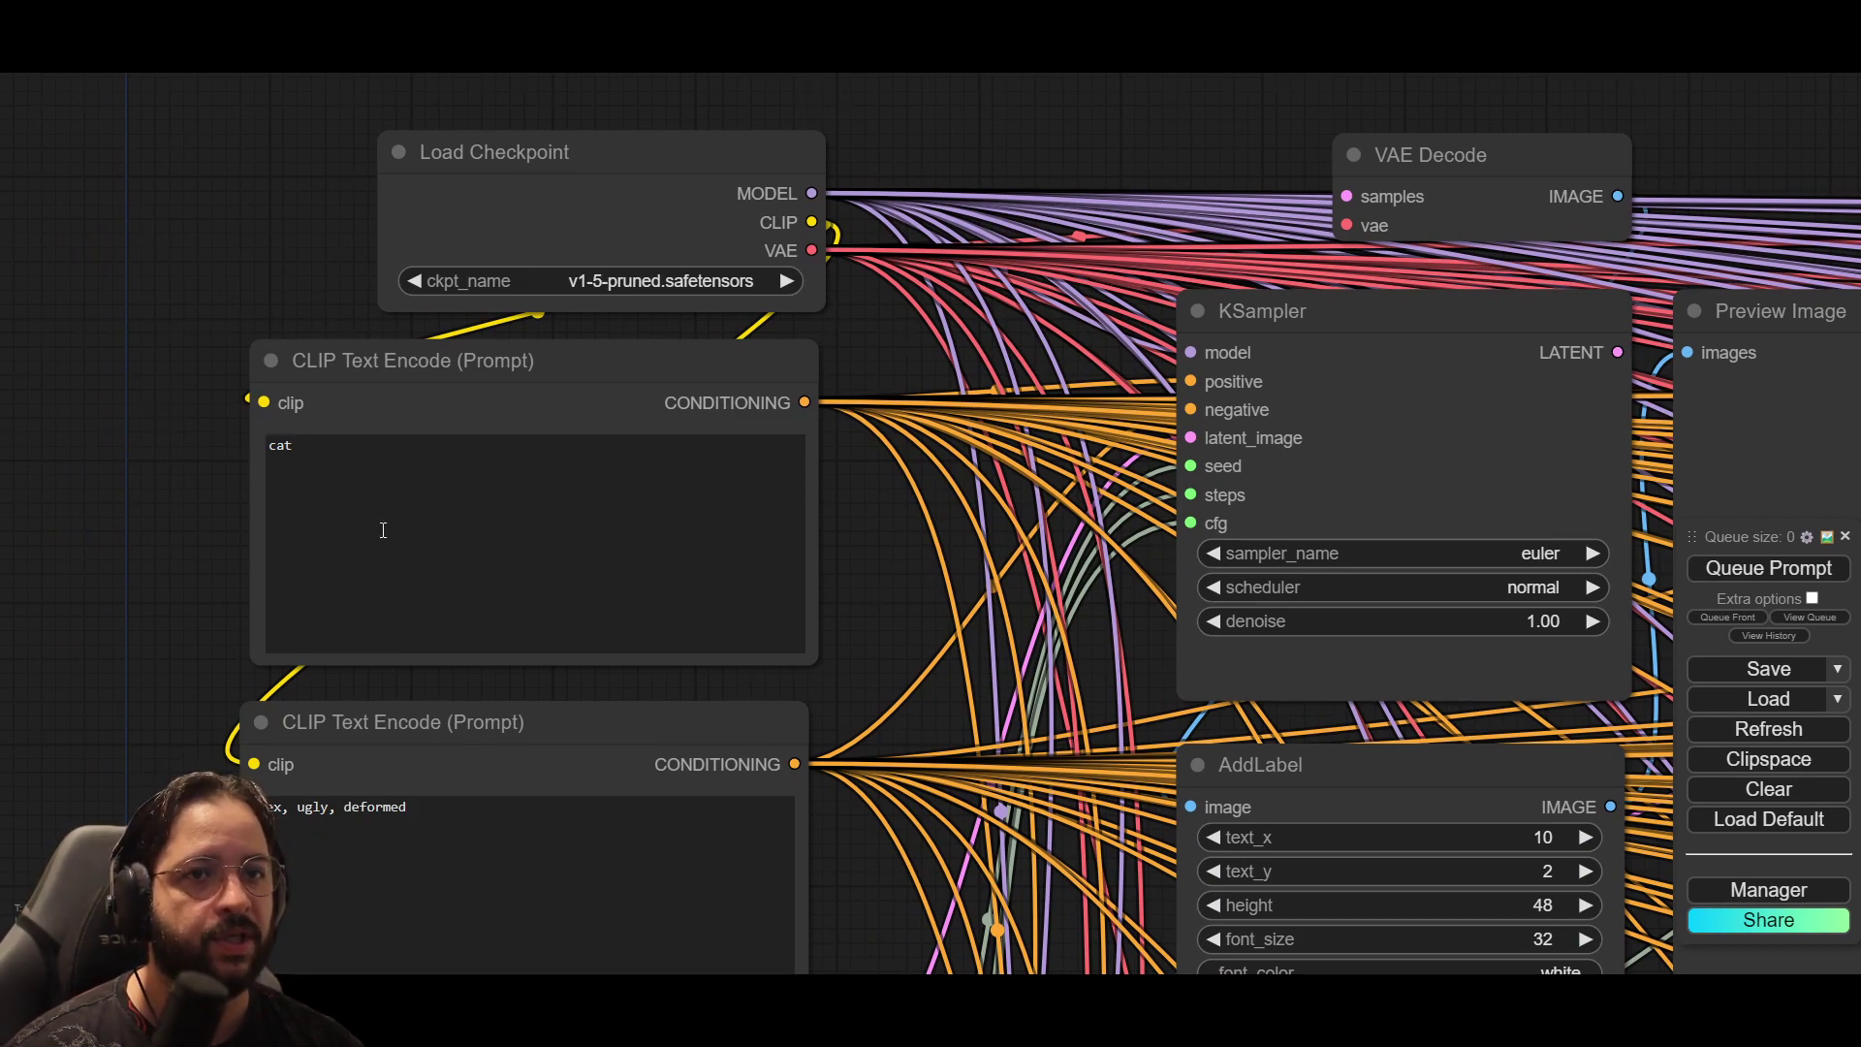
{"action": "left_click_drag", "start_coordinate": [184, 851], "coordinate": [177, 604]}
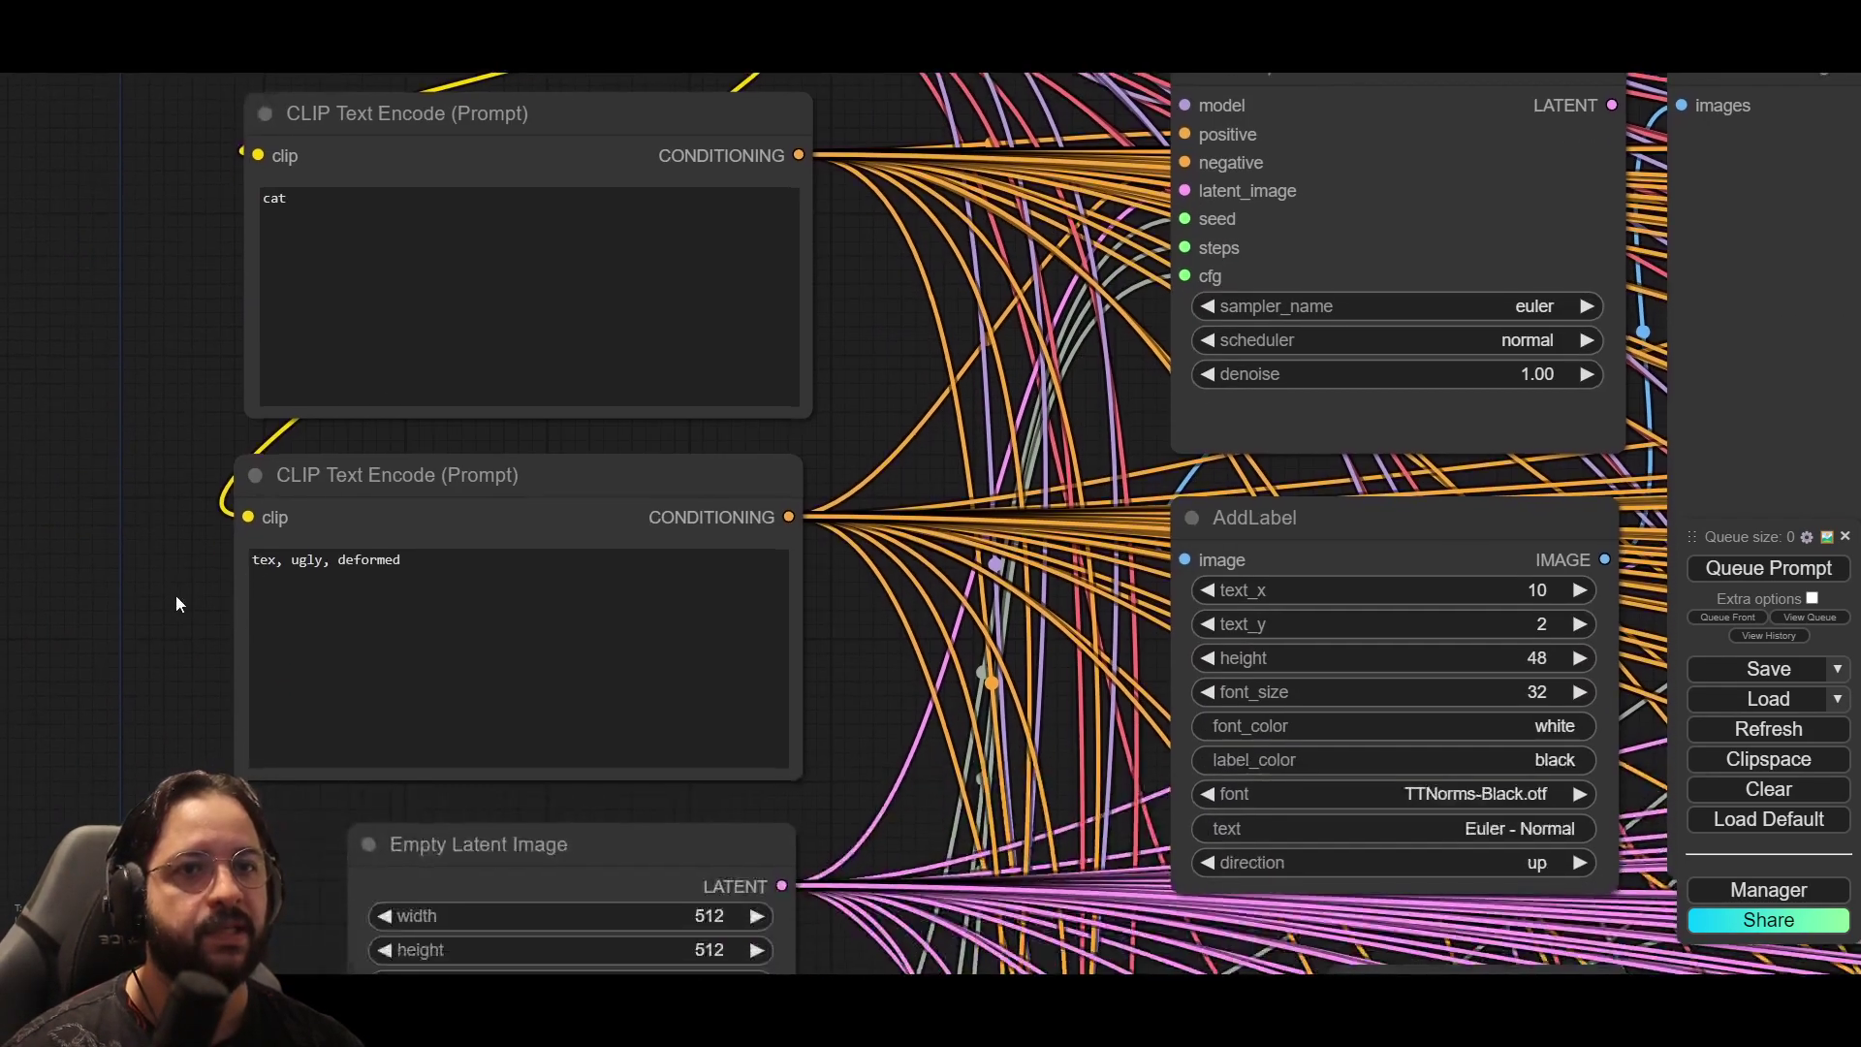
{"action": "left_click", "coordinate": [273, 559]}
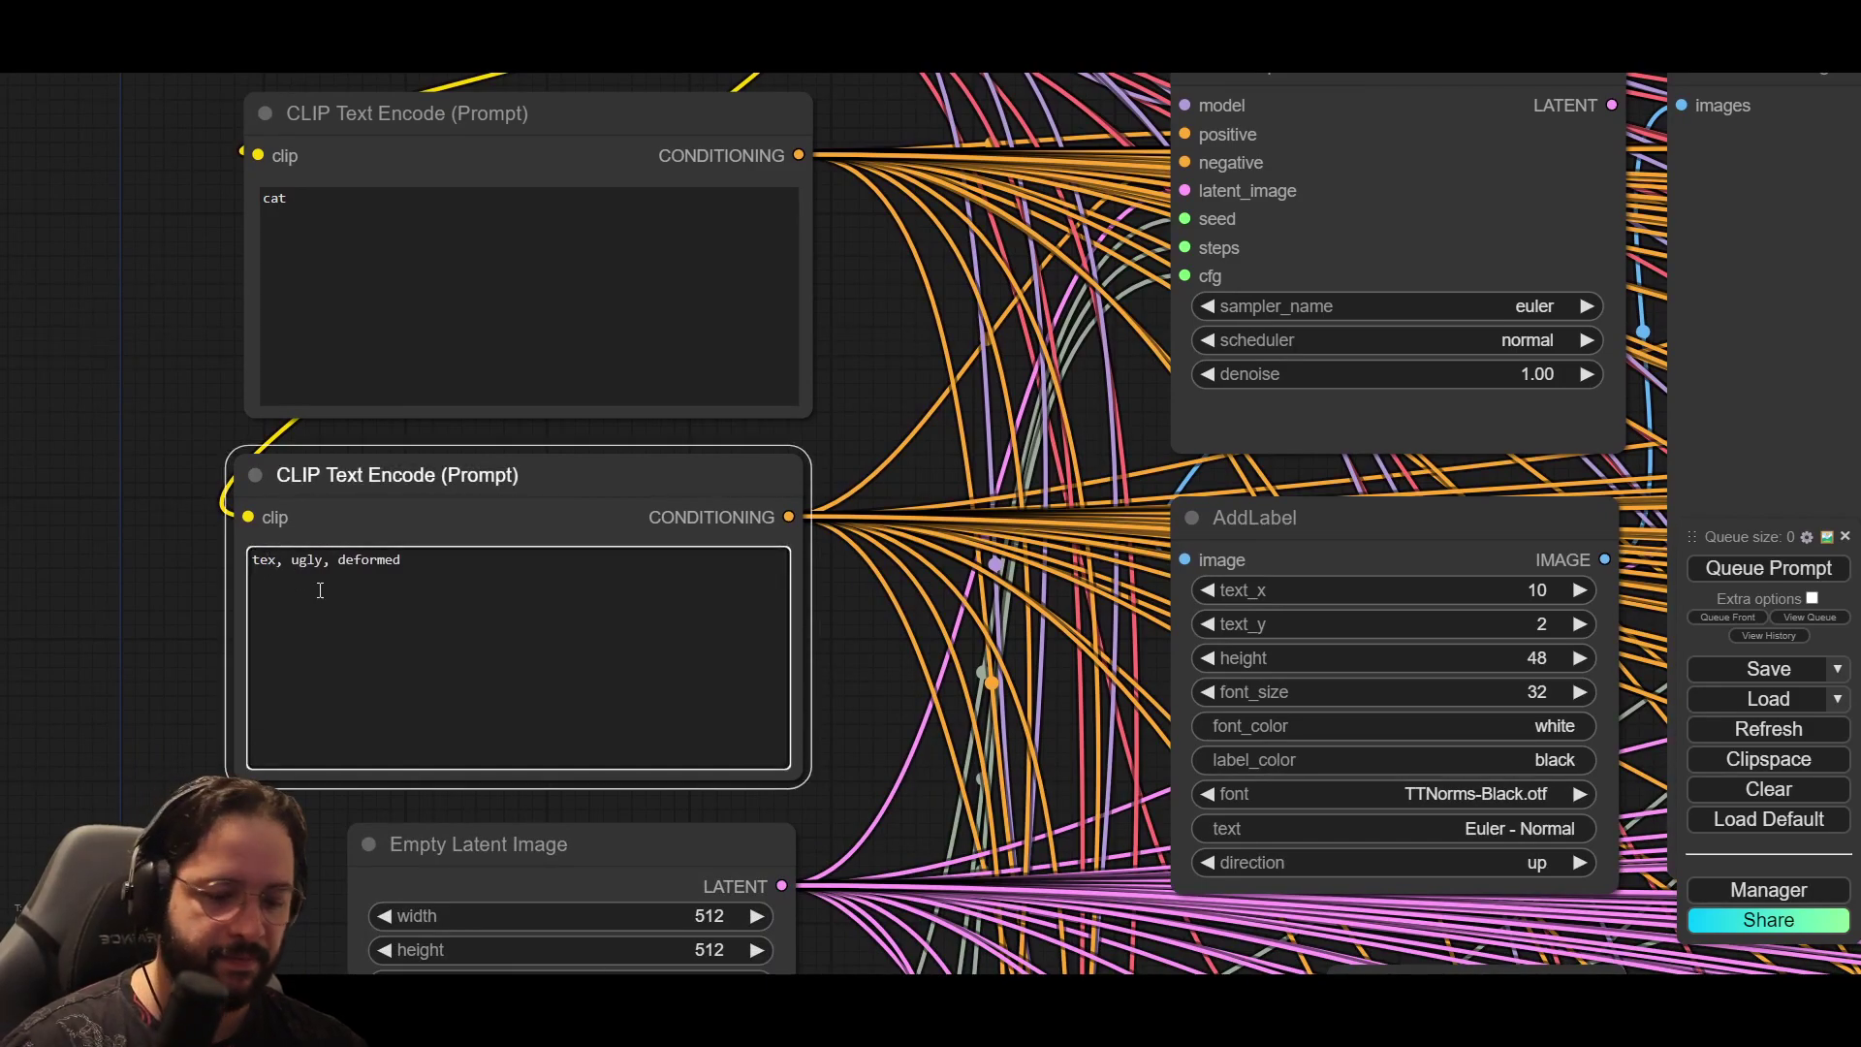
{"action": "type", "text": "t"}
{"action": "left_click", "coordinate": [153, 740]}
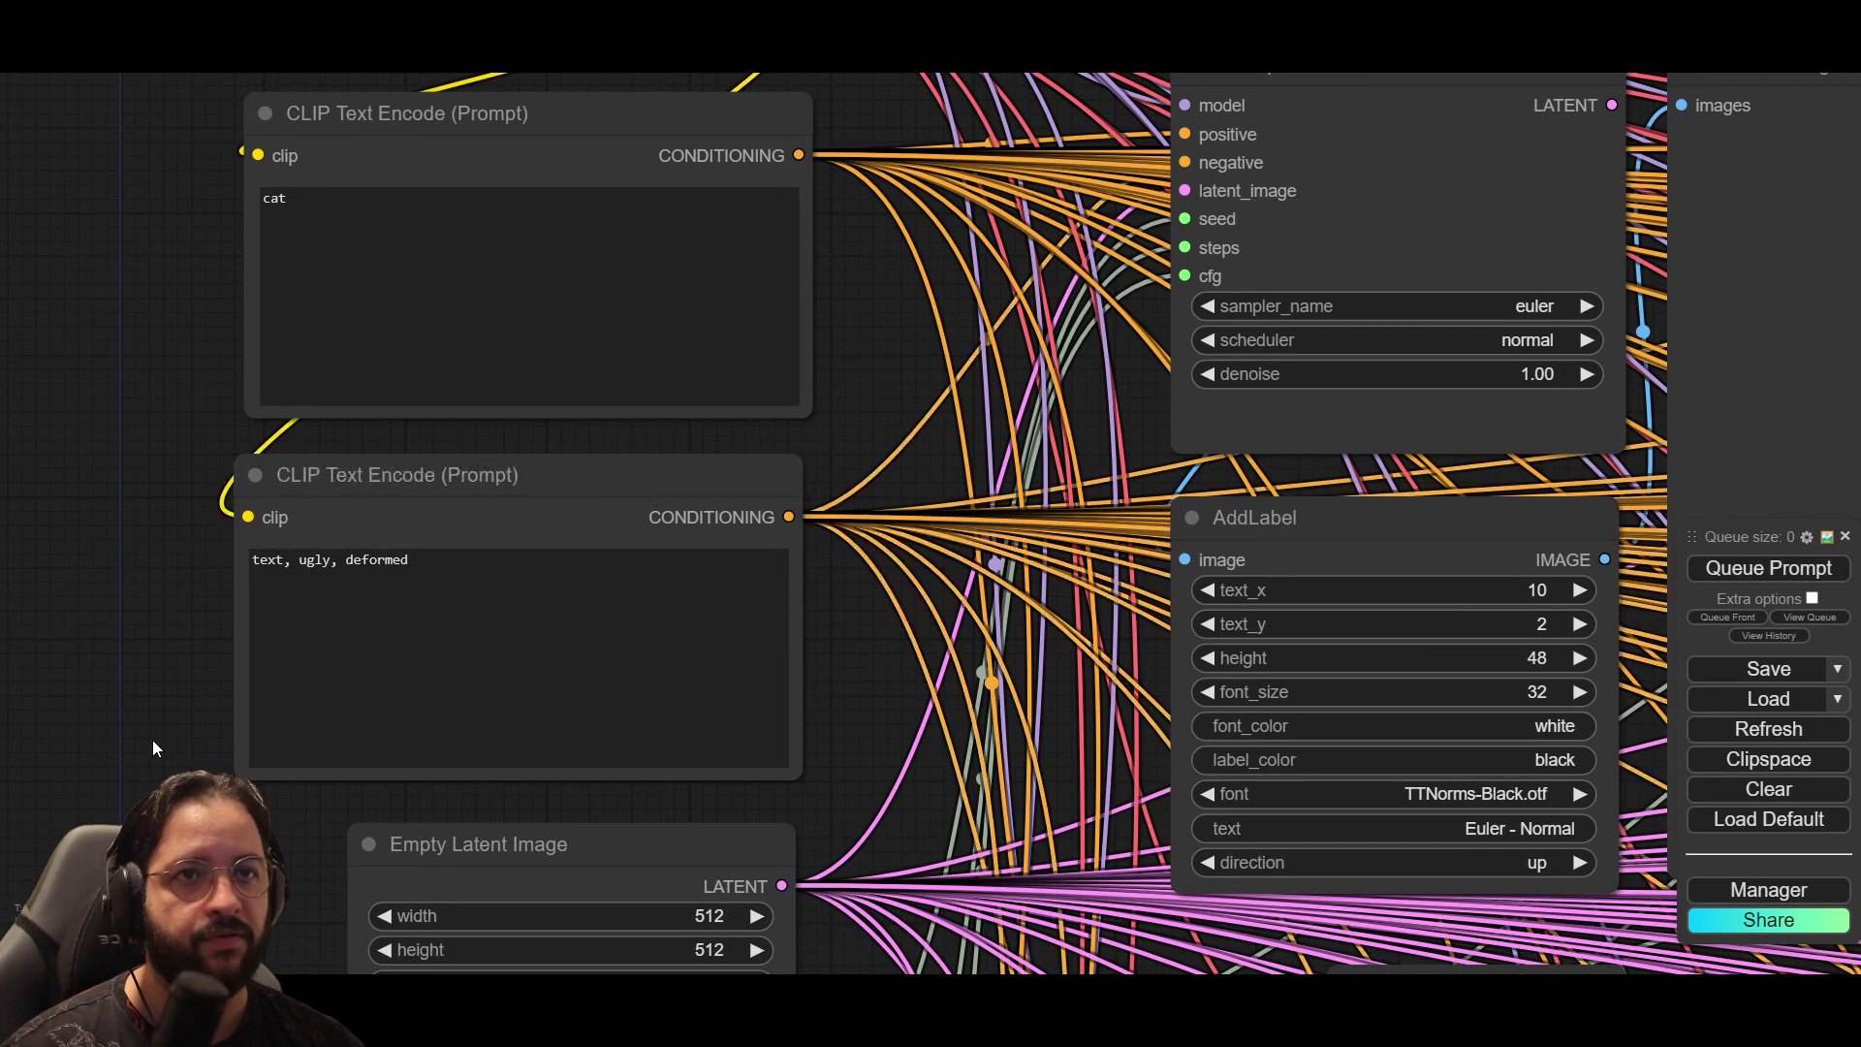
Step: Queue the scheduler comparison workflow for generation
{"action": "left_click_drag", "start_coordinate": [154, 767], "coordinate": [126, 556]}
{"action": "scroll", "coordinate": [127, 560], "scroll_direction": "down", "scroll_amount": 5}
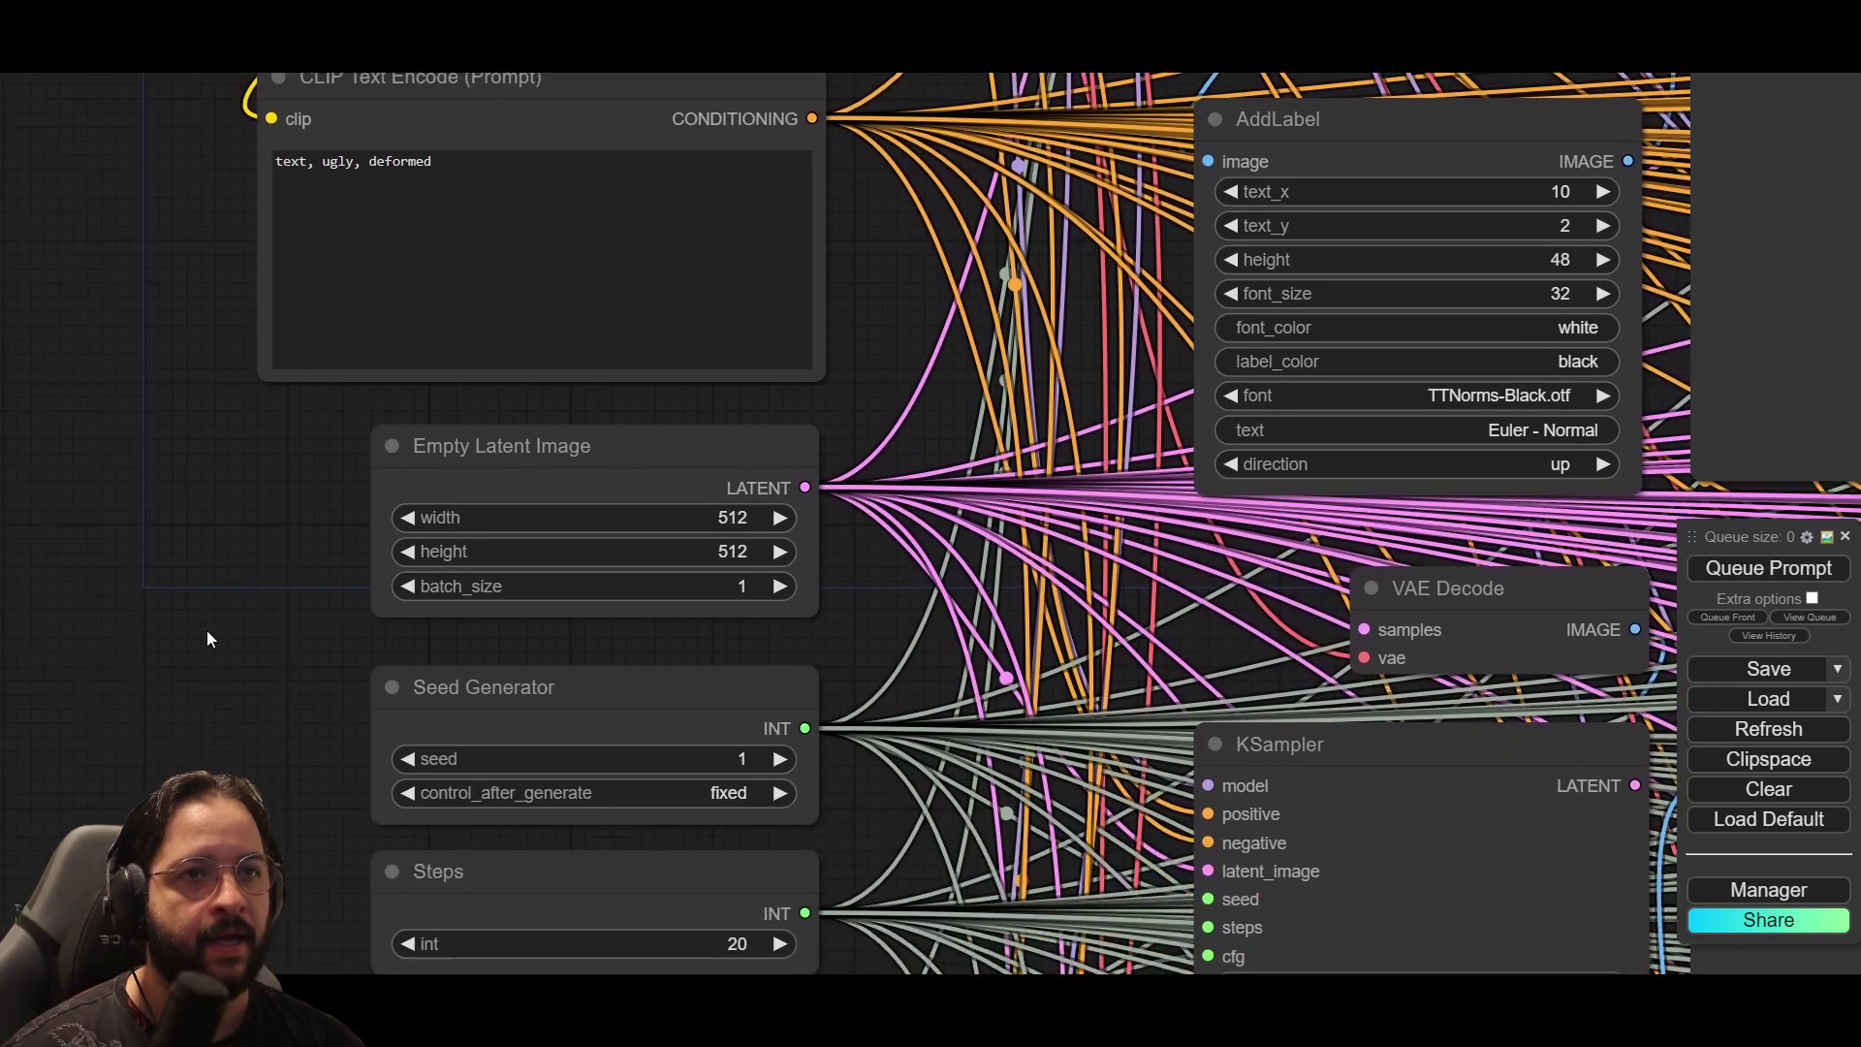
{"action": "scroll", "coordinate": [292, 692], "scroll_direction": "down", "scroll_amount": 3}
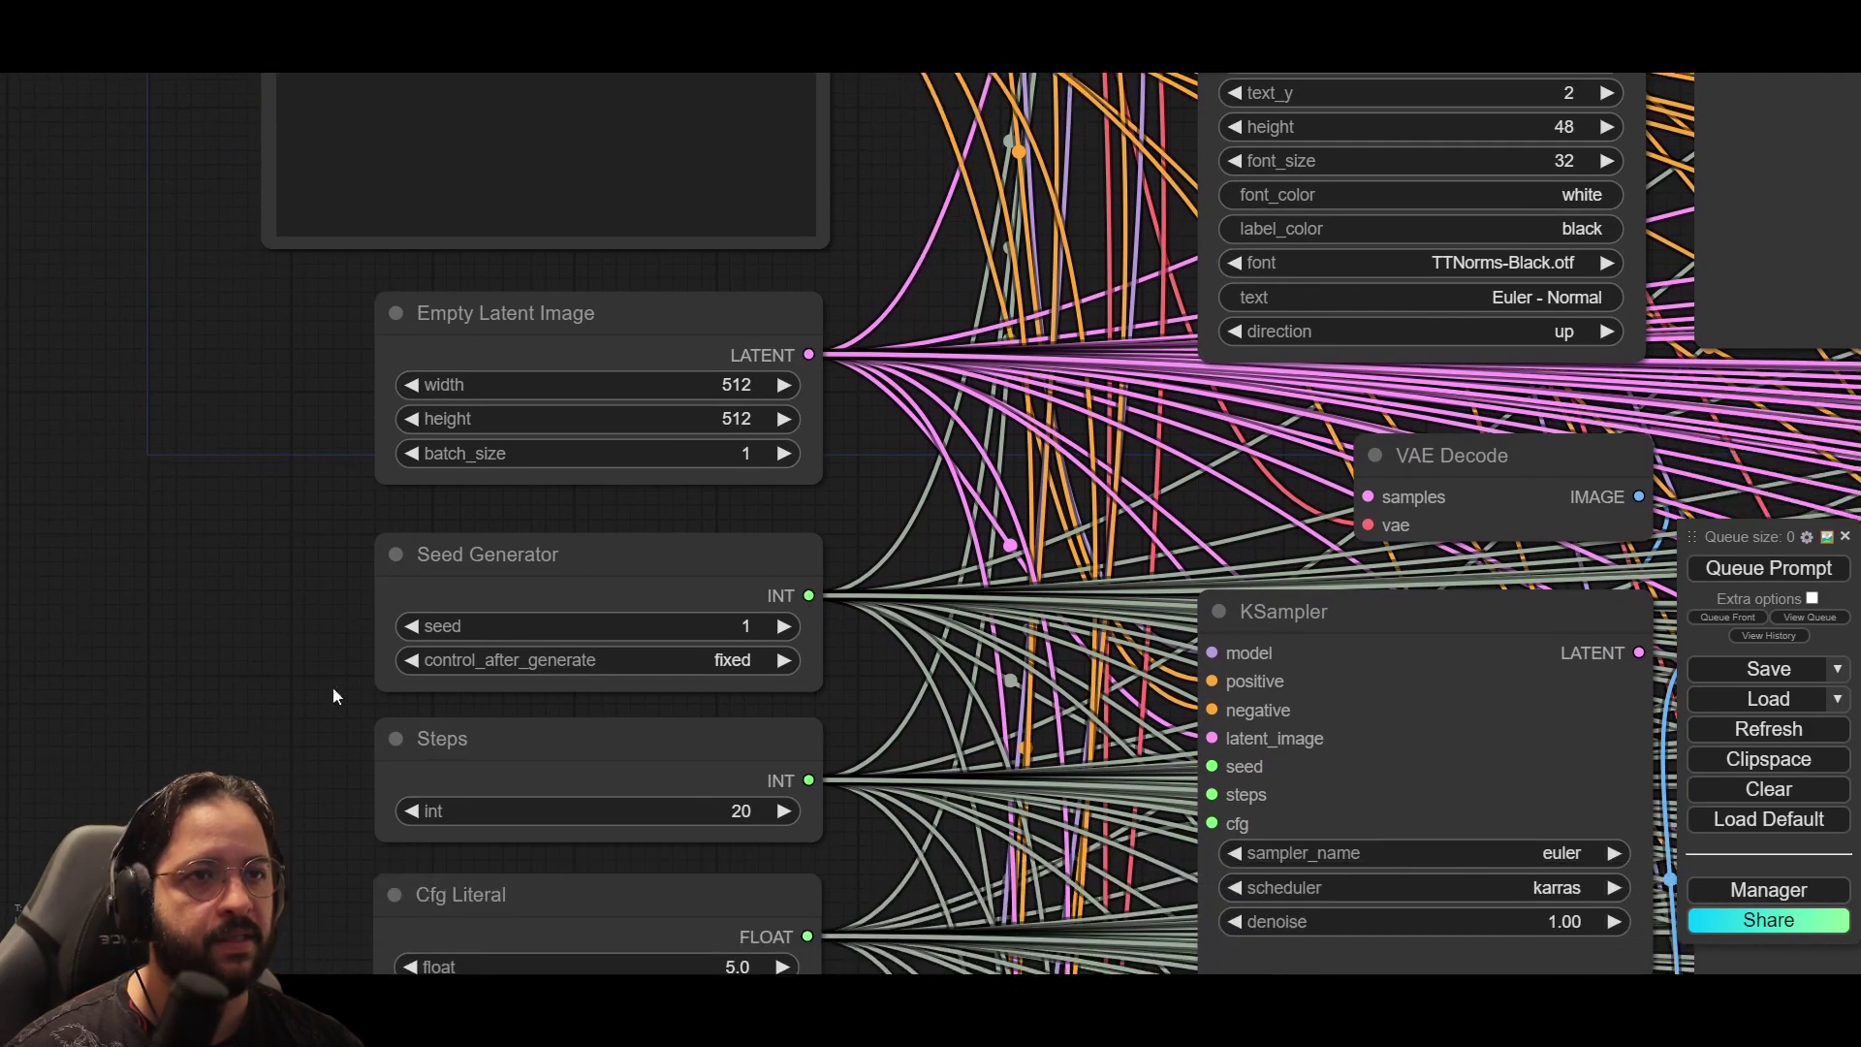
{"action": "scroll", "coordinate": [585, 768], "scroll_direction": "down", "scroll_amount": 1}
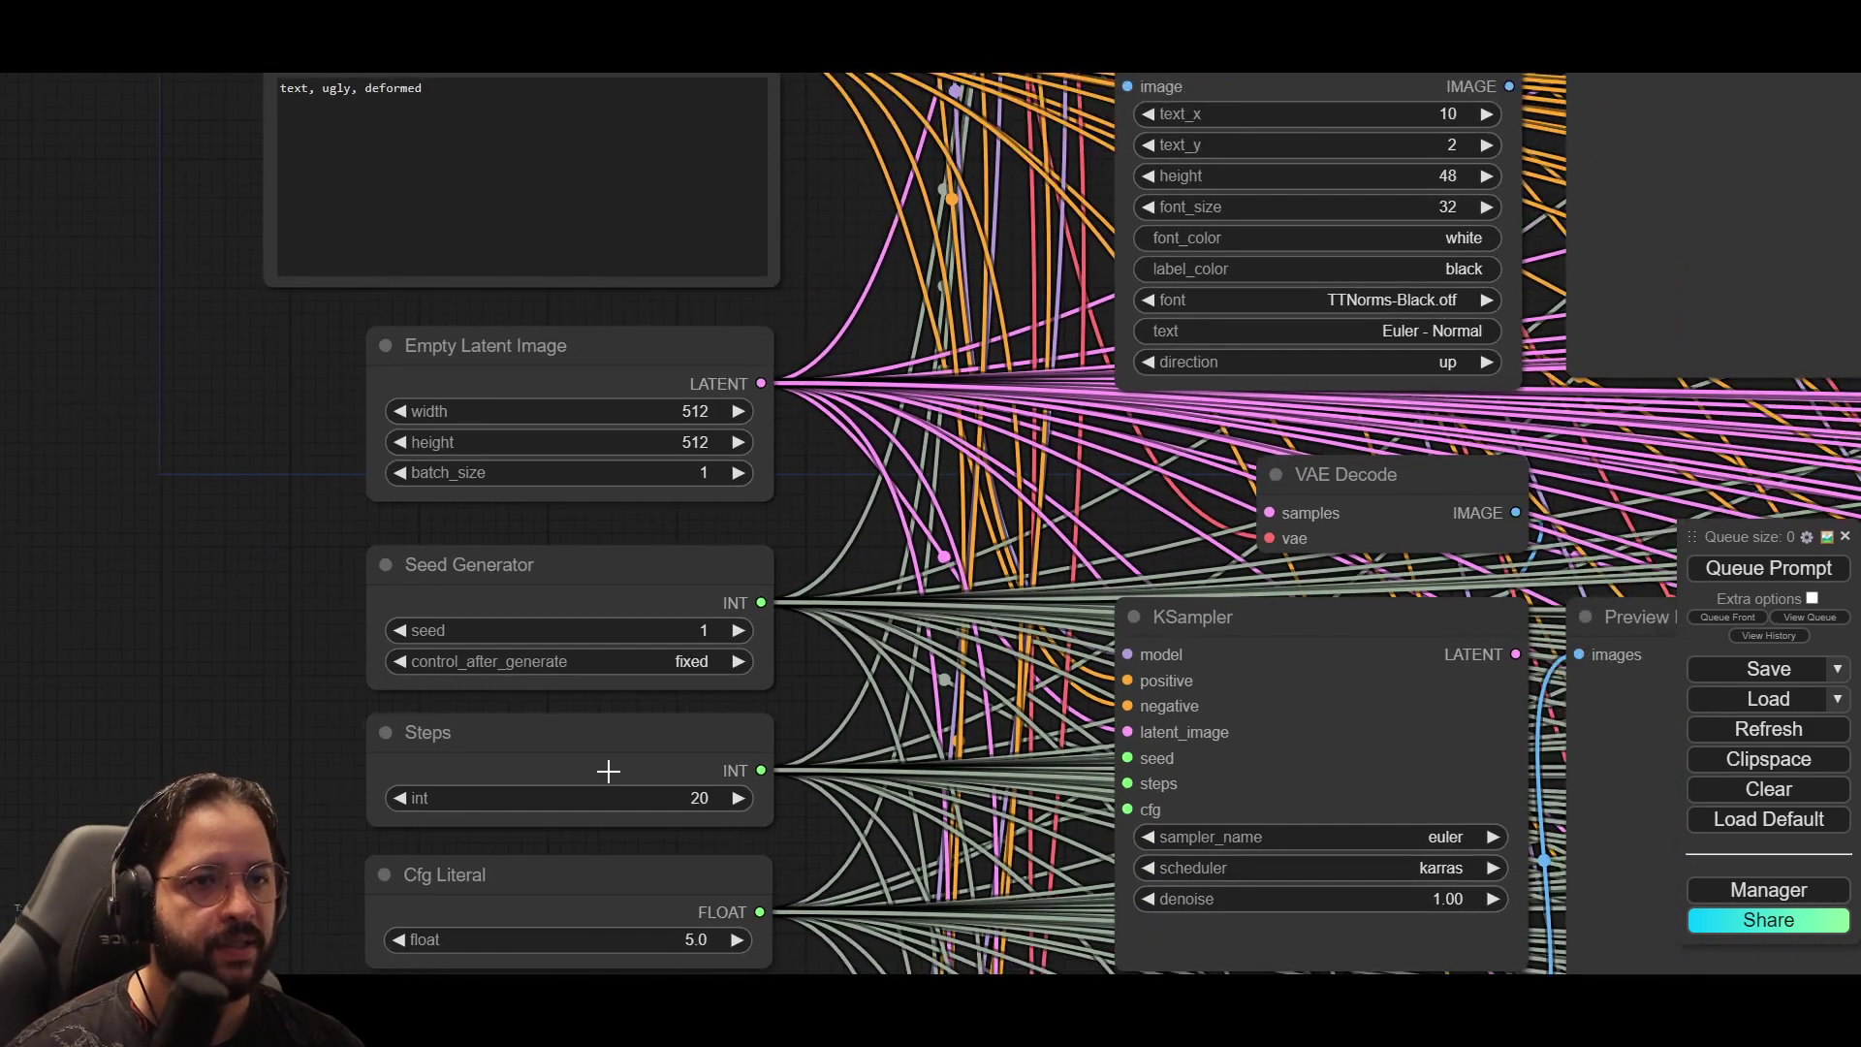
{"action": "scroll", "coordinate": [601, 814], "scroll_direction": "down", "scroll_amount": 2}
{"action": "scroll", "coordinate": [316, 713], "scroll_direction": "down", "scroll_amount": 2}
{"action": "scroll", "coordinate": [219, 514], "scroll_direction": "down", "scroll_amount": 3}
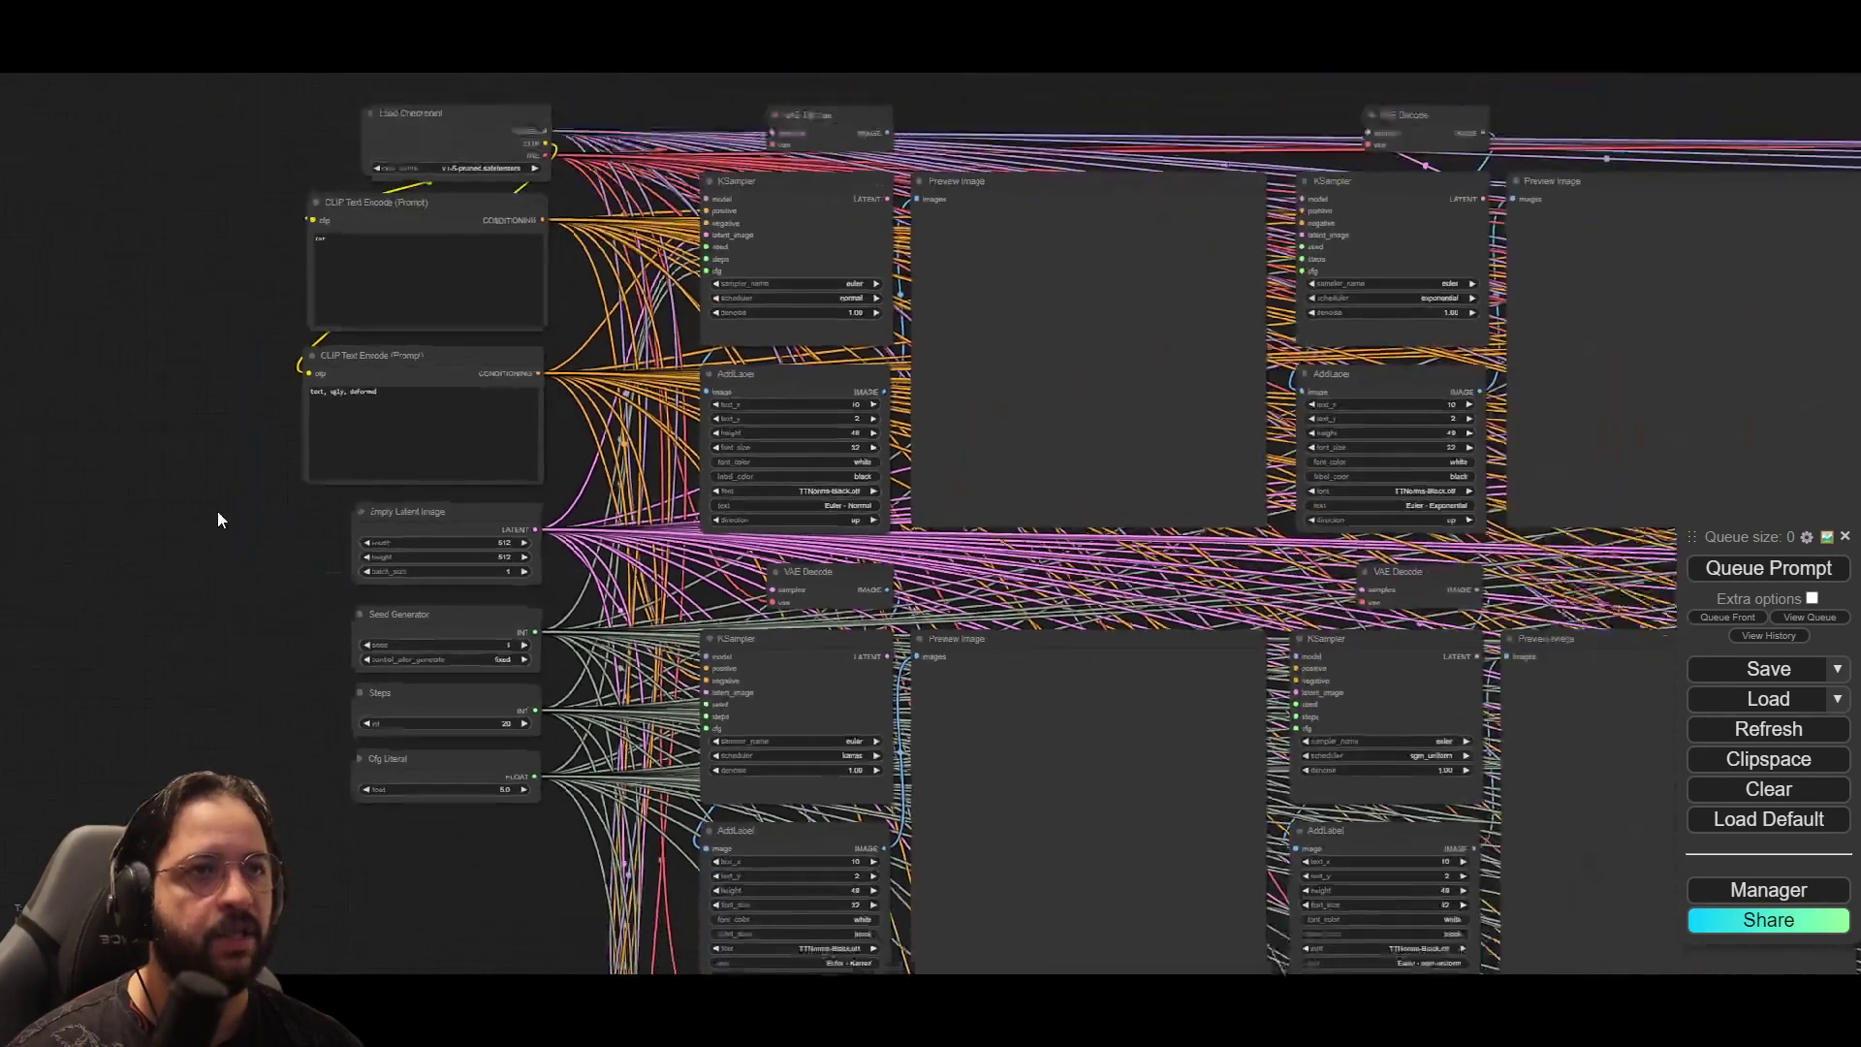
{"action": "left_click_drag", "start_coordinate": [228, 541], "coordinate": [112, 483]}
{"action": "left_click", "coordinate": [1793, 570]}
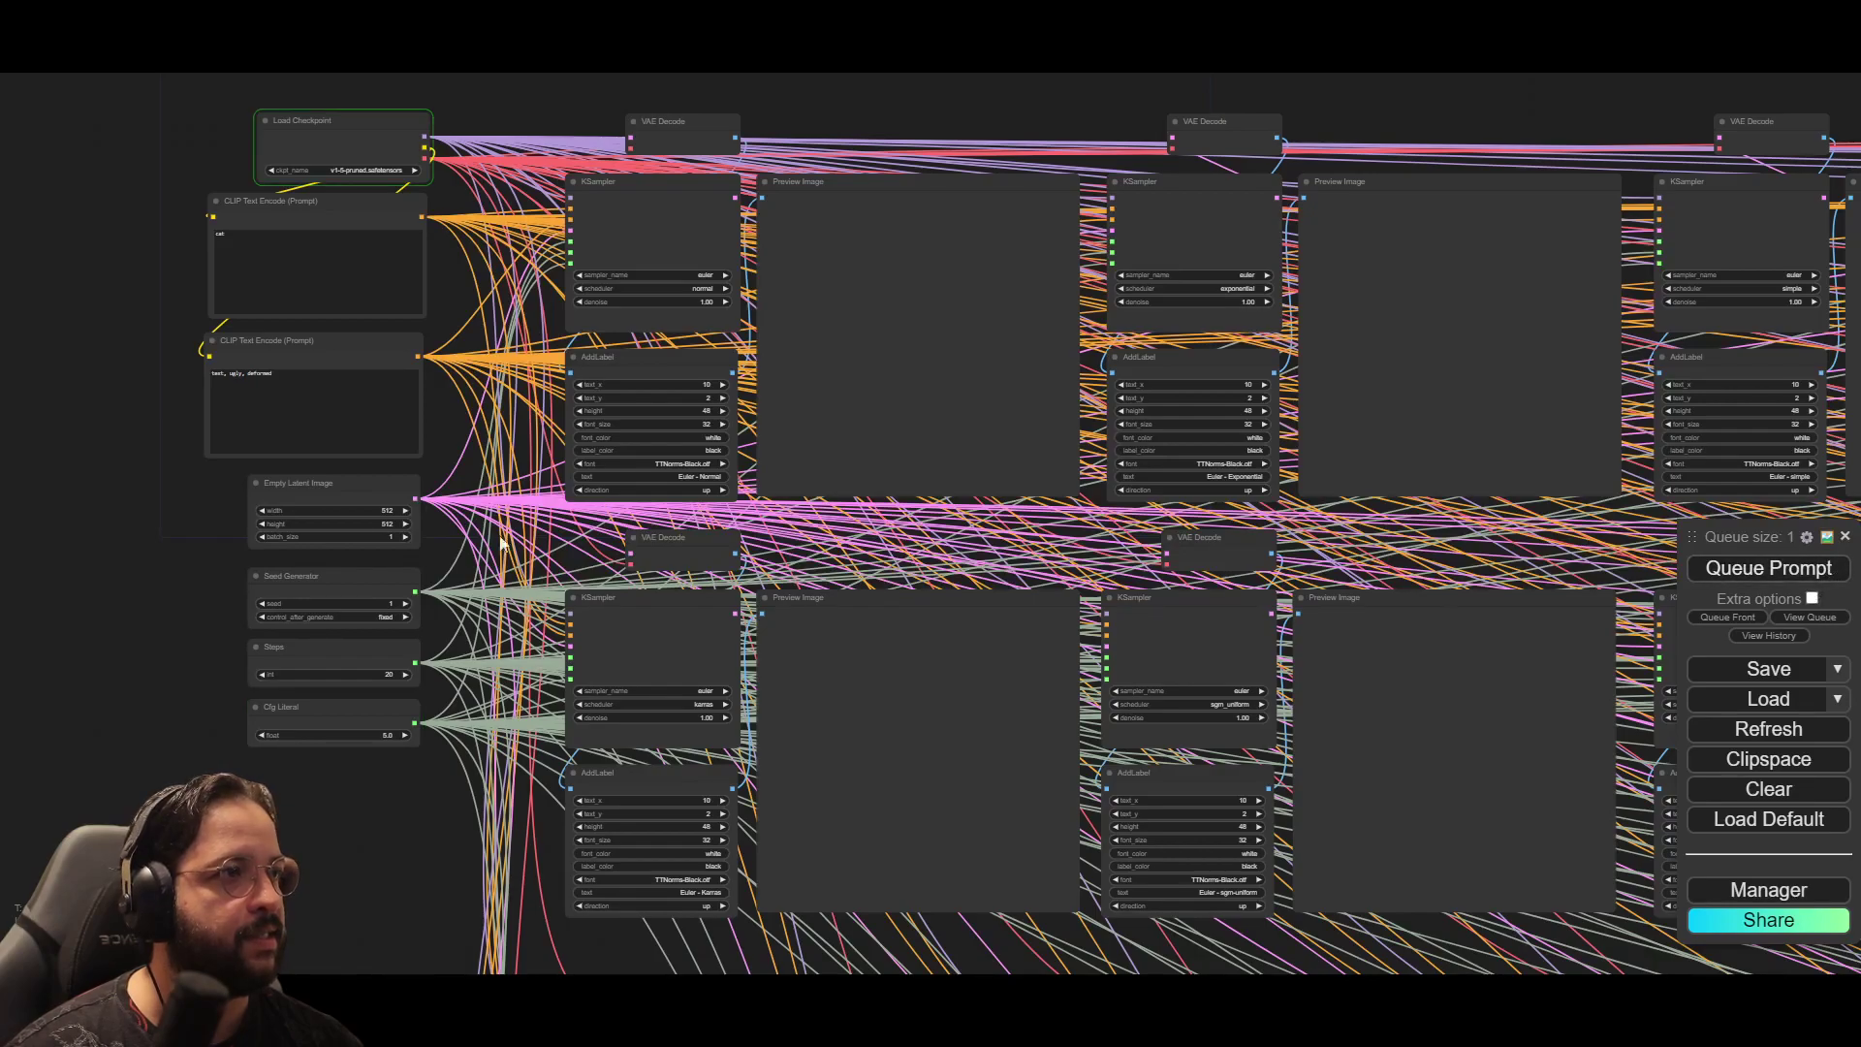
Step: Examine how the sampler groups are arranged in the grid, including the Euler group with its different schedulers
{"action": "scroll", "coordinate": [334, 806], "scroll_direction": "down", "scroll_amount": 6}
{"action": "left_click_drag", "start_coordinate": [335, 805], "coordinate": [124, 499]}
{"action": "scroll", "coordinate": [124, 500], "scroll_direction": "down", "scroll_amount": 2}
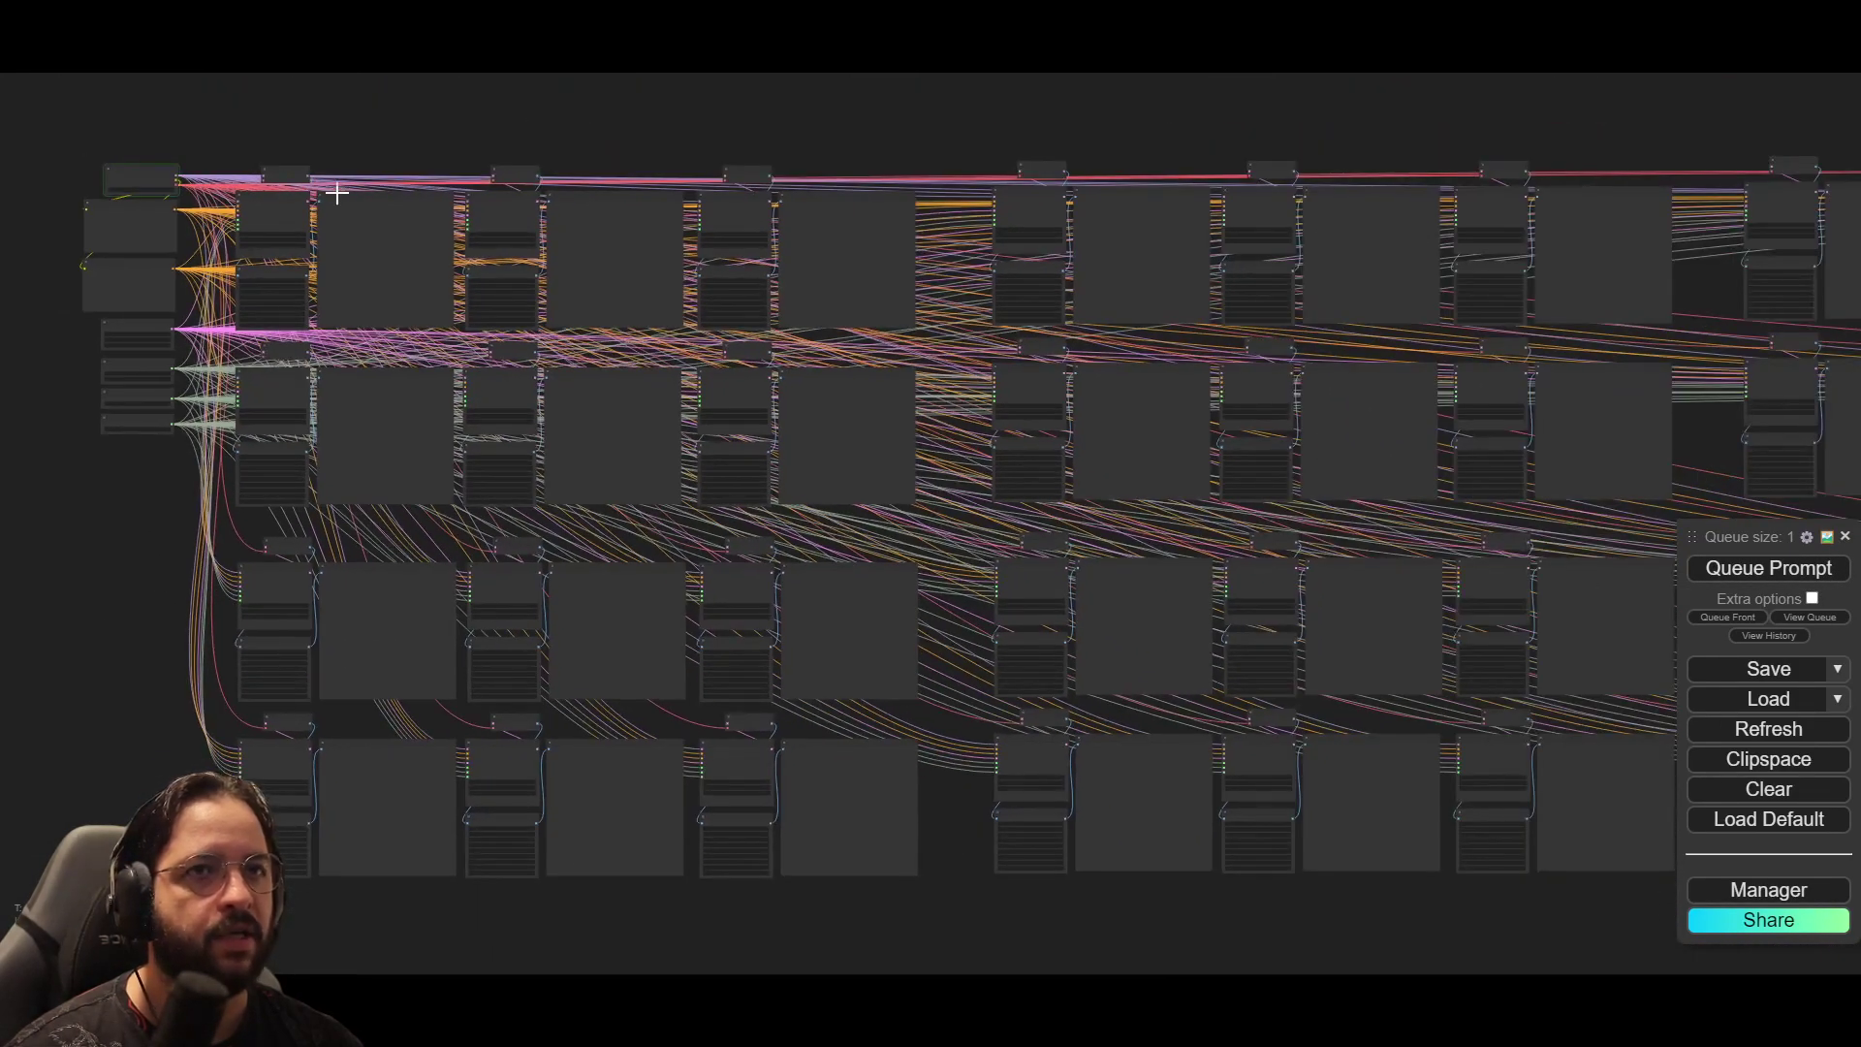
{"action": "left_click_drag", "start_coordinate": [1133, 914], "coordinate": [1020, 921]}
{"action": "left_click_drag", "start_coordinate": [137, 515], "coordinate": [445, 540]}
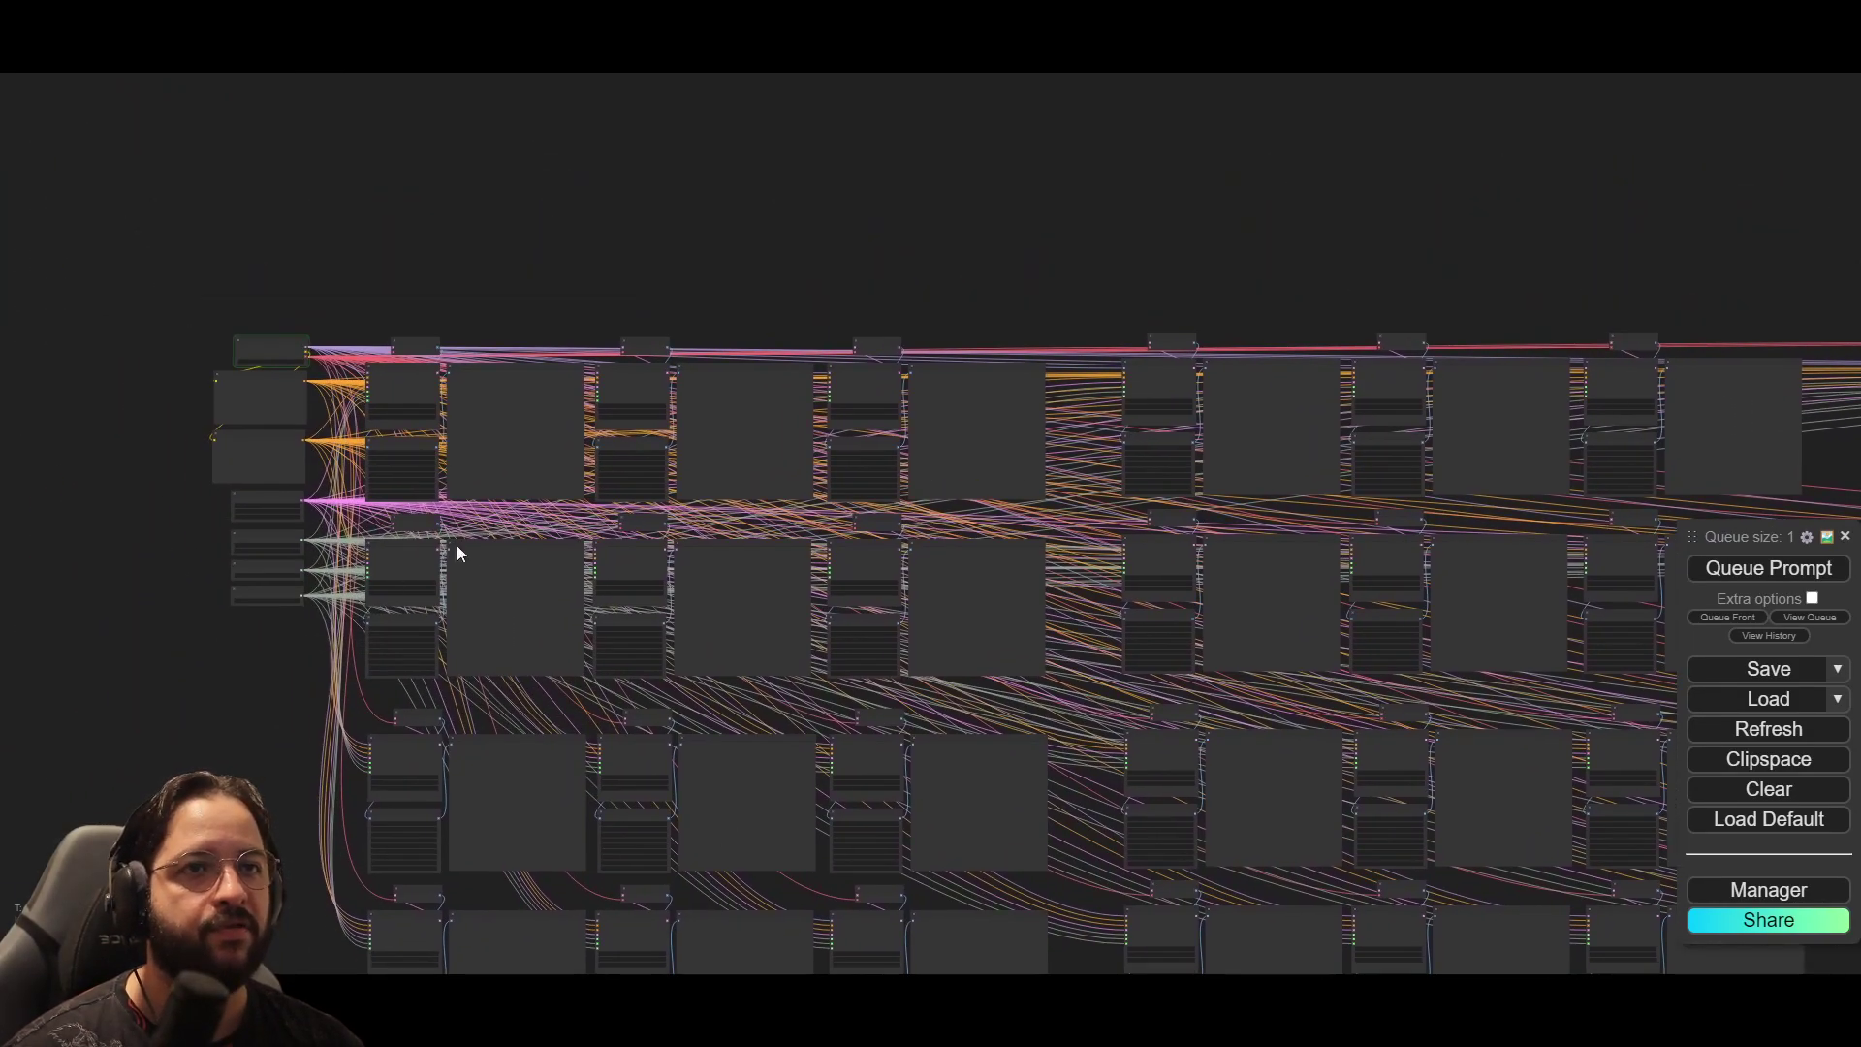
{"action": "scroll", "coordinate": [445, 539], "scroll_direction": "up", "scroll_amount": 3}
{"action": "left_click_drag", "start_coordinate": [893, 154], "coordinate": [855, 180]}
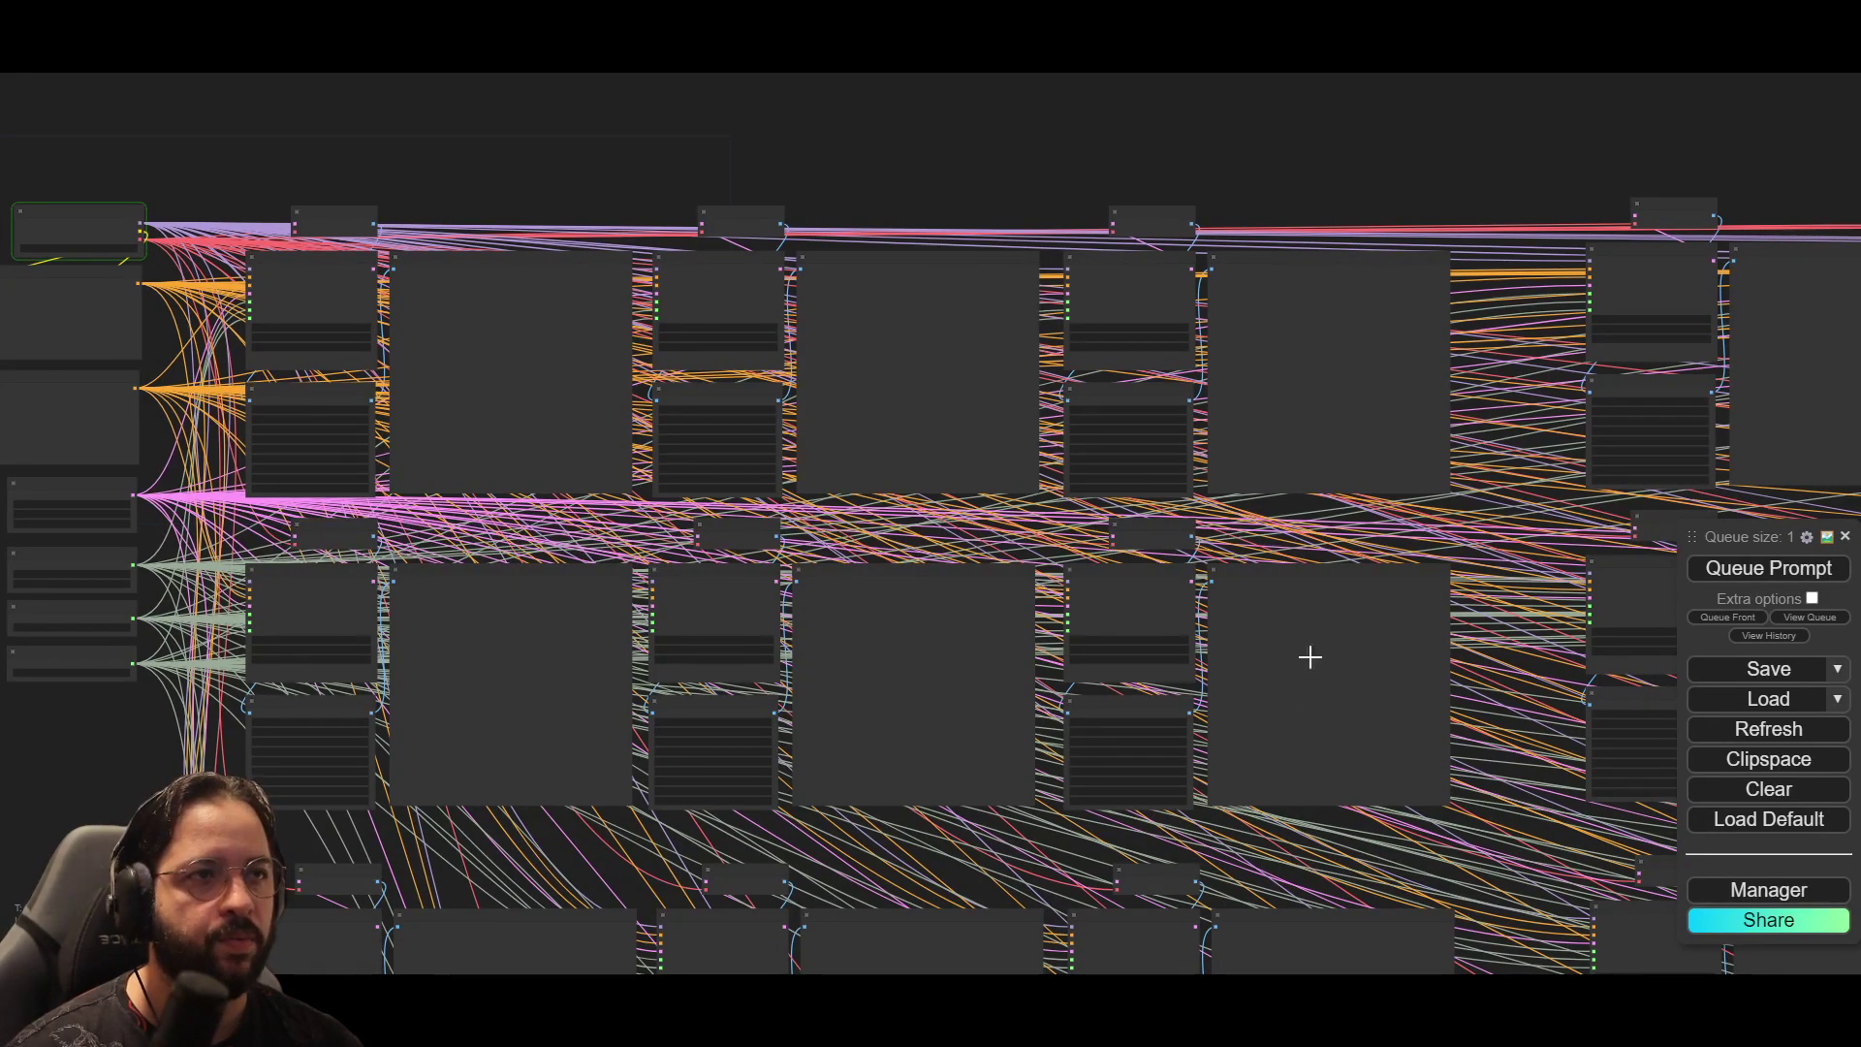
{"action": "scroll", "coordinate": [701, 276], "scroll_direction": "up", "scroll_amount": 2}
{"action": "left_click_drag", "start_coordinate": [426, 433], "coordinate": [419, 357]}
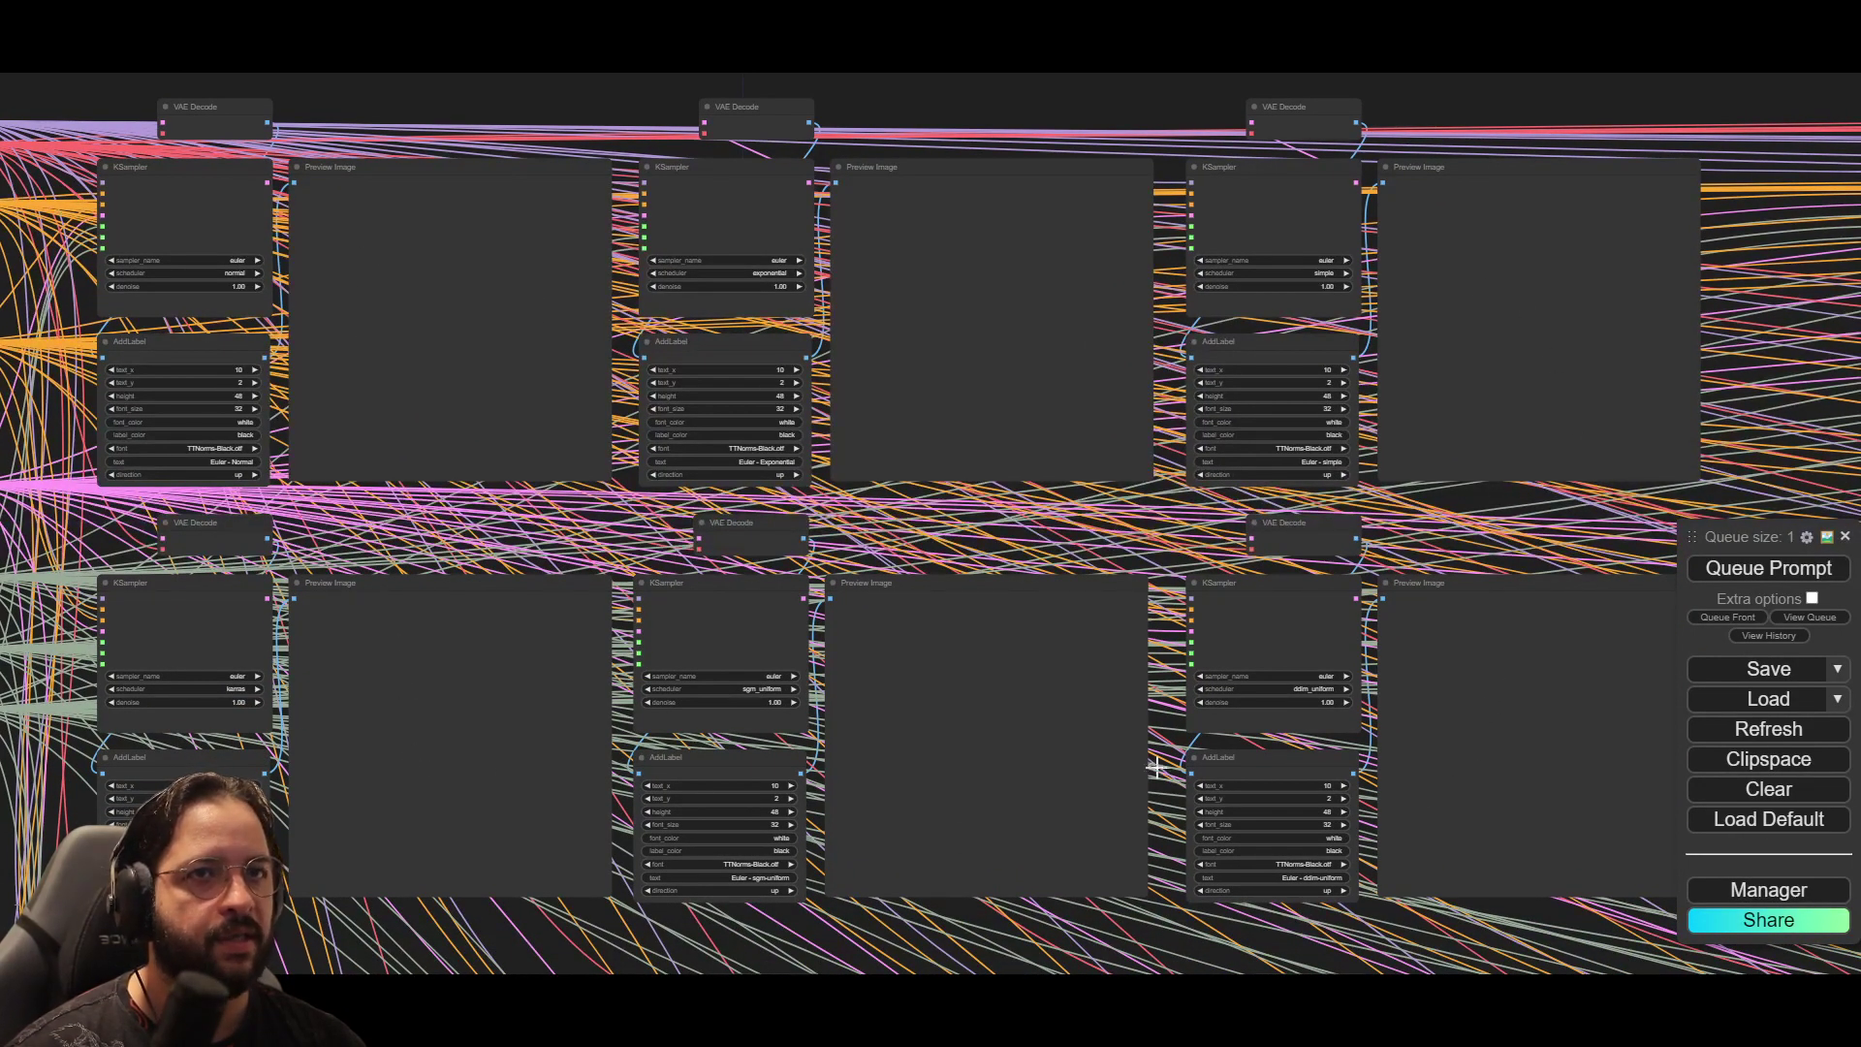
{"action": "scroll", "coordinate": [1445, 390], "scroll_direction": "down", "scroll_amount": 5}
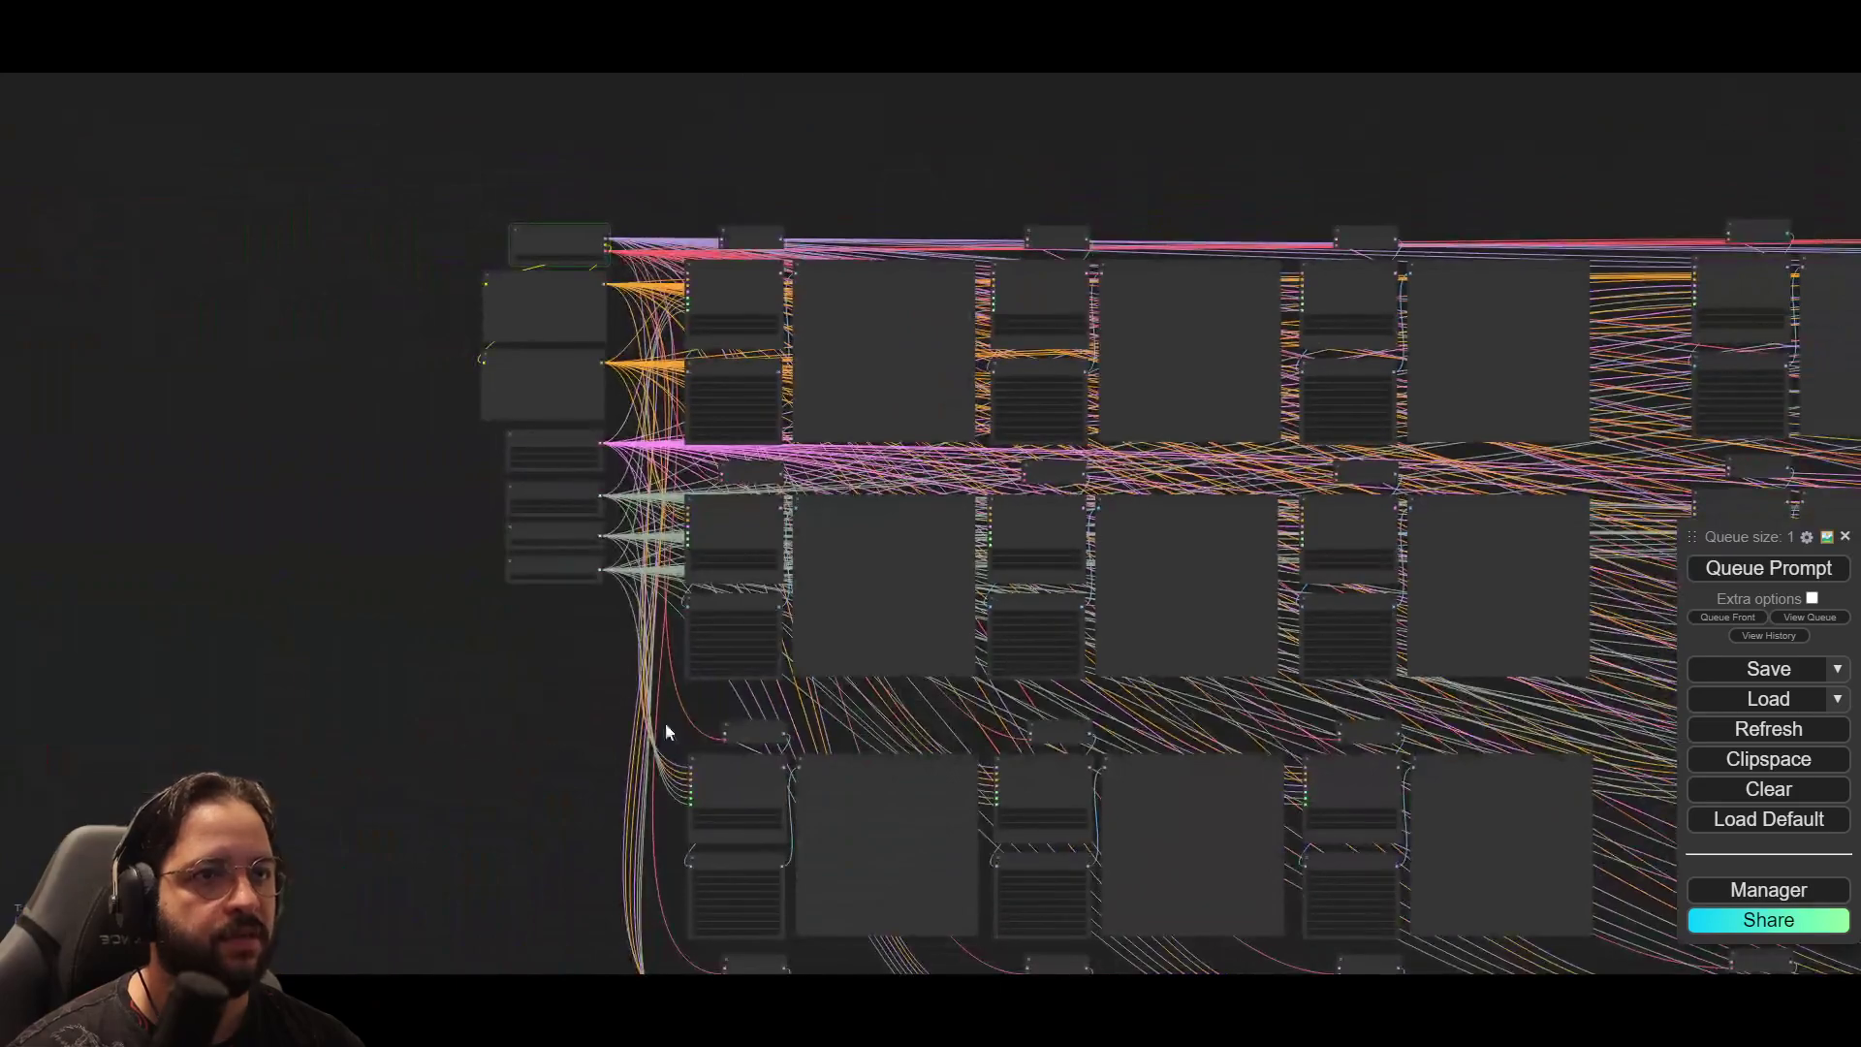
{"action": "left_click_drag", "start_coordinate": [597, 747], "coordinate": [236, 624]}
{"action": "scroll", "coordinate": [355, 621], "scroll_direction": "up", "scroll_amount": 4}
{"action": "scroll", "coordinate": [472, 621], "scroll_direction": "down", "scroll_amount": 4}
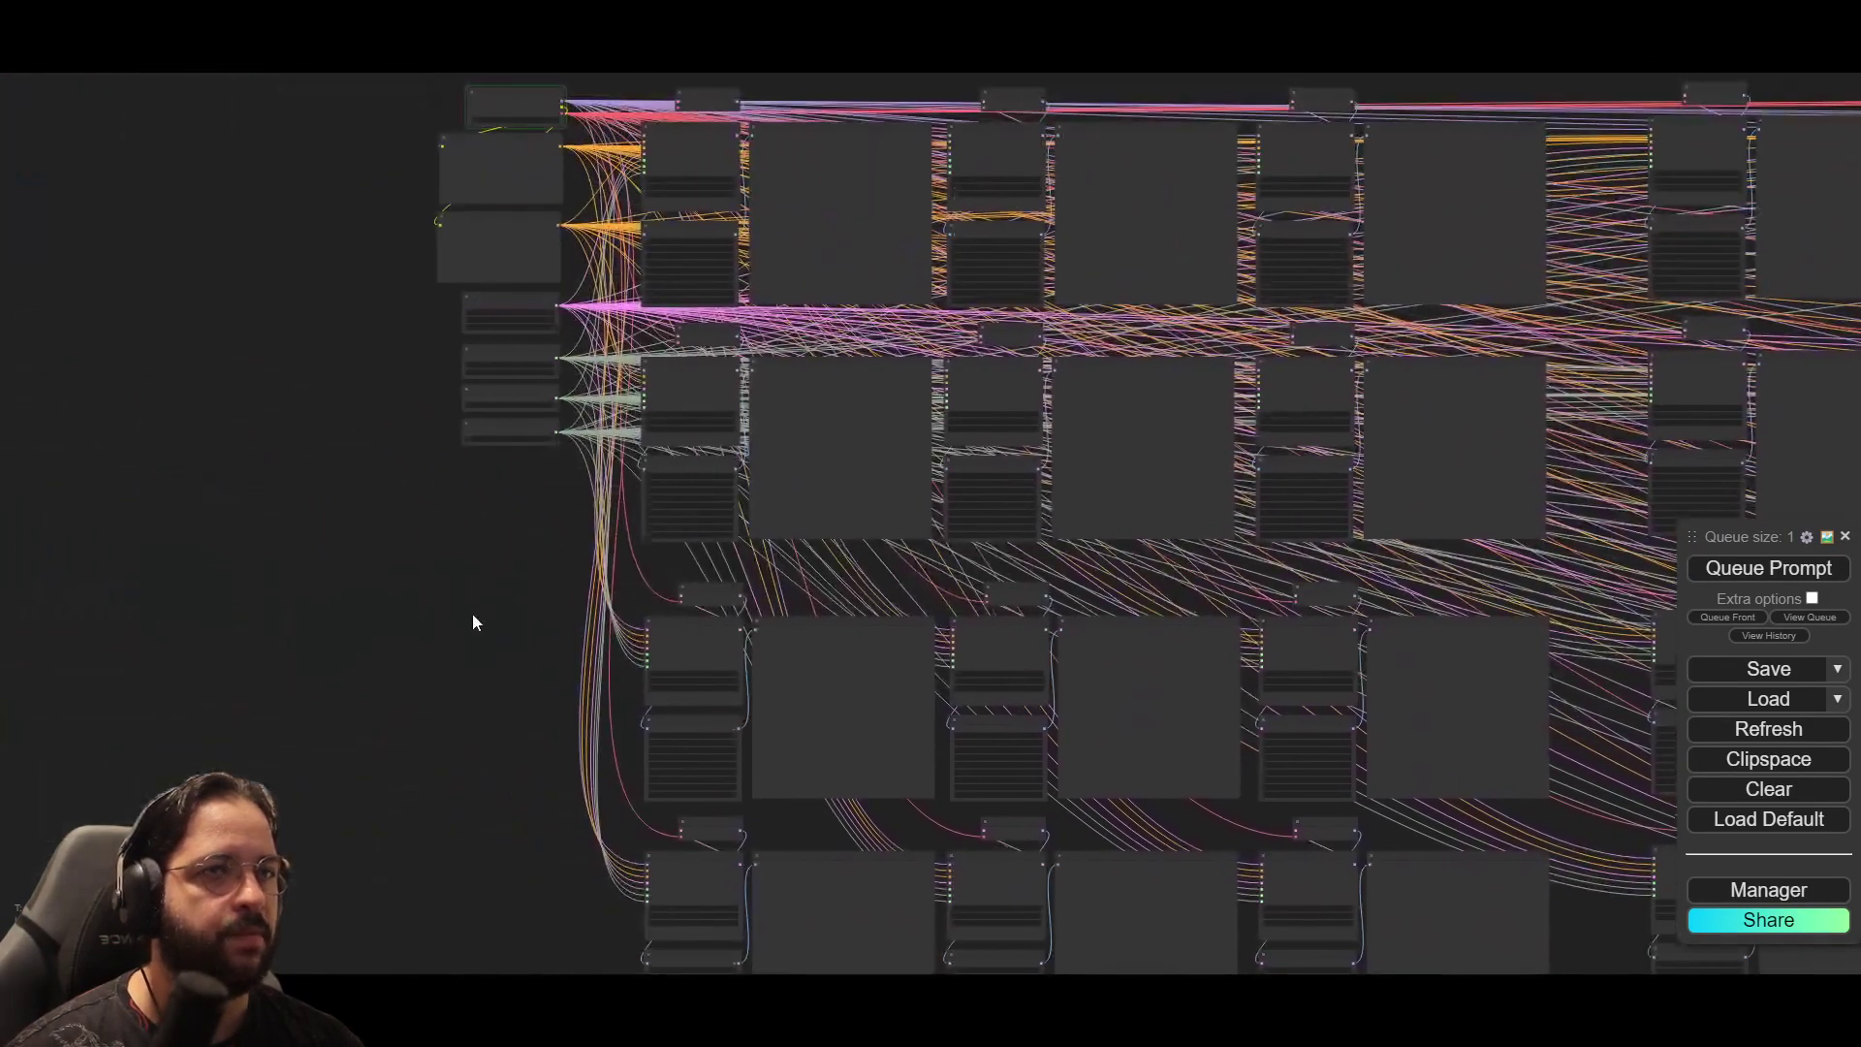
Step: Compare the sampler and scheduler settings of the KSampler nodes from the first group across to the last group
{"action": "scroll", "coordinate": [568, 614], "scroll_direction": "up", "scroll_amount": 10}
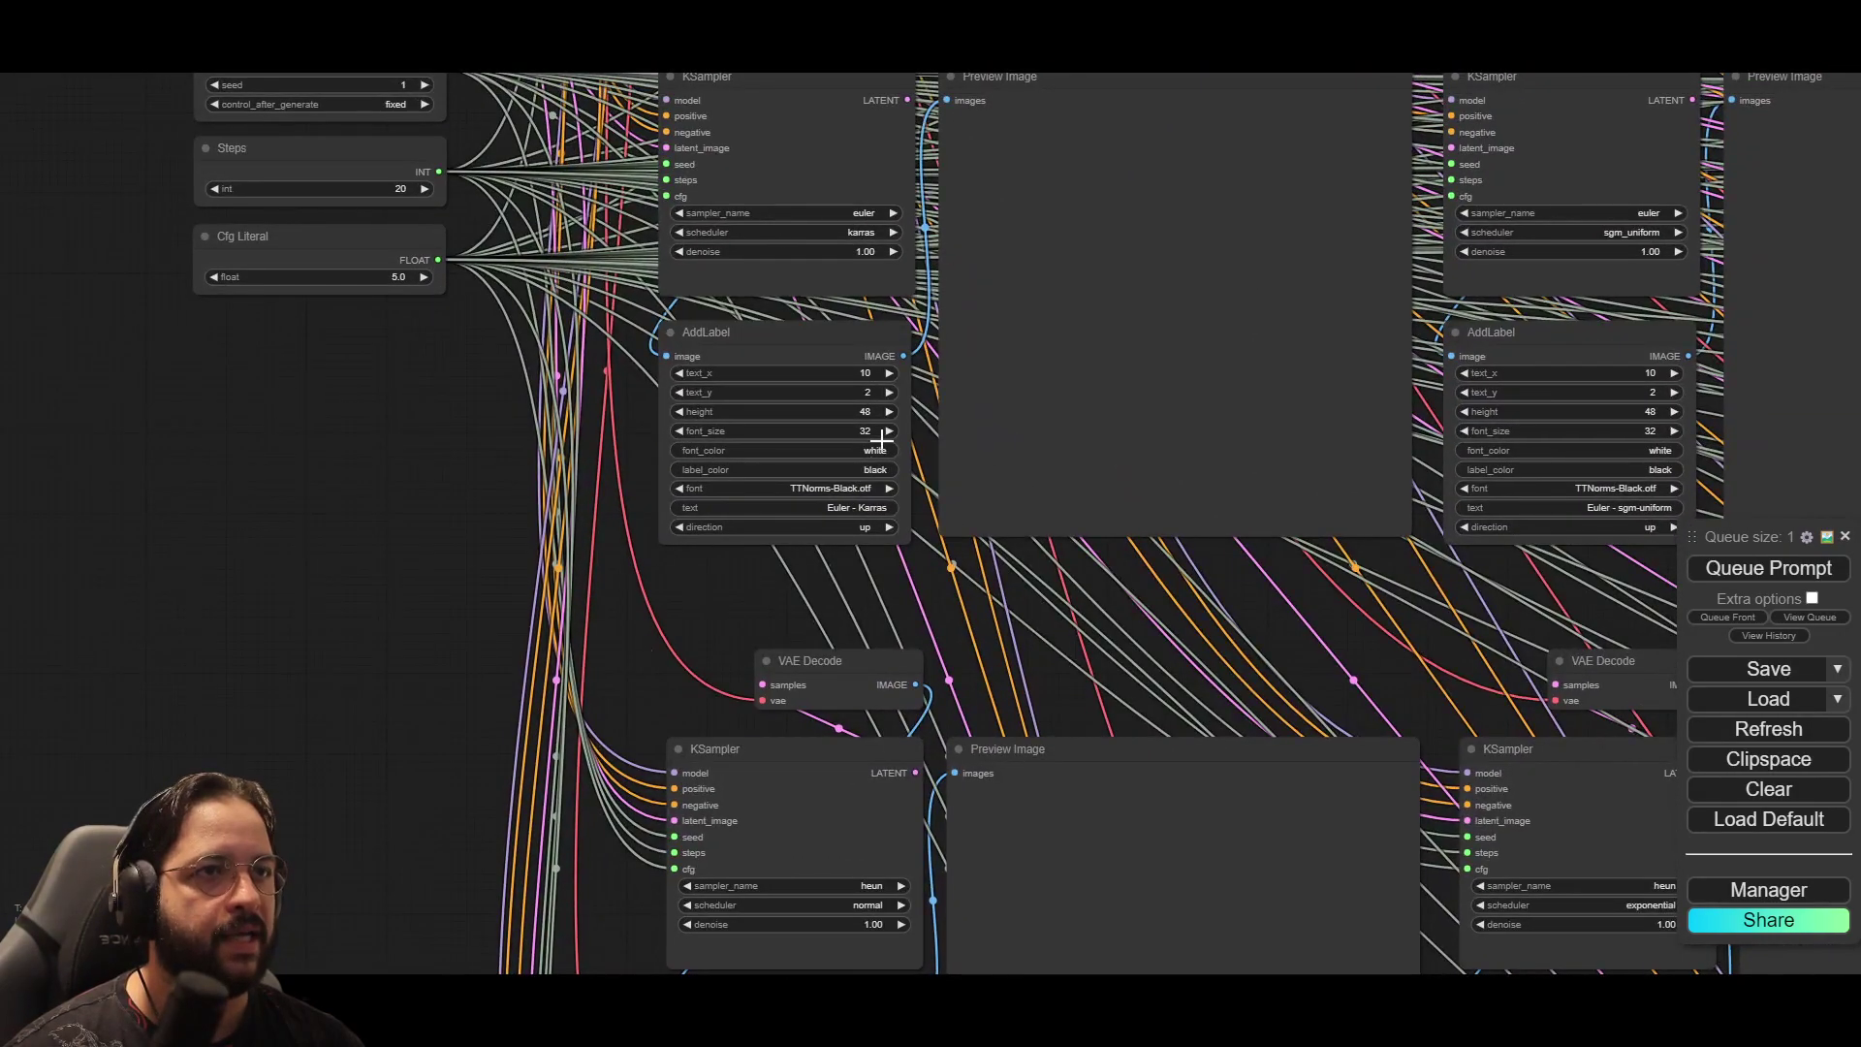
{"action": "left_click", "coordinate": [844, 211]}
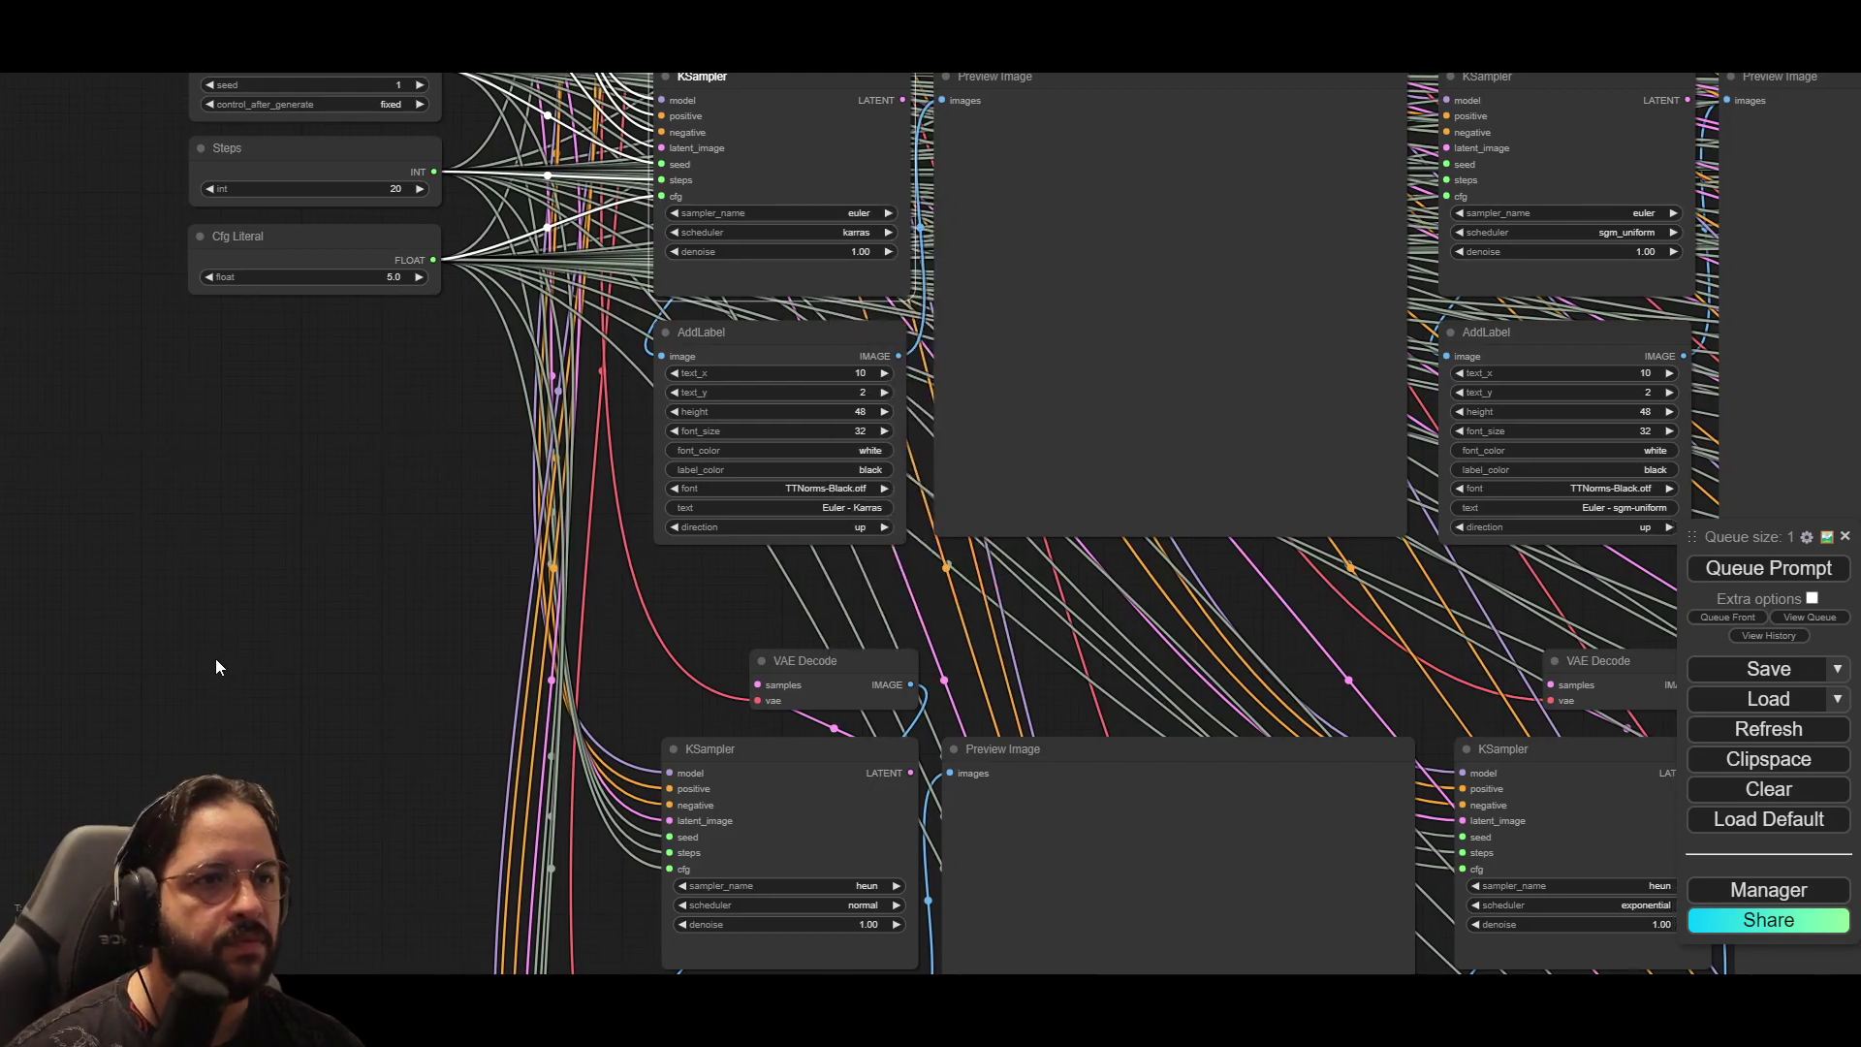
{"action": "left_click_drag", "start_coordinate": [820, 848], "coordinate": [693, 853]}
{"action": "left_click_drag", "start_coordinate": [1552, 642], "coordinate": [149, 596]}
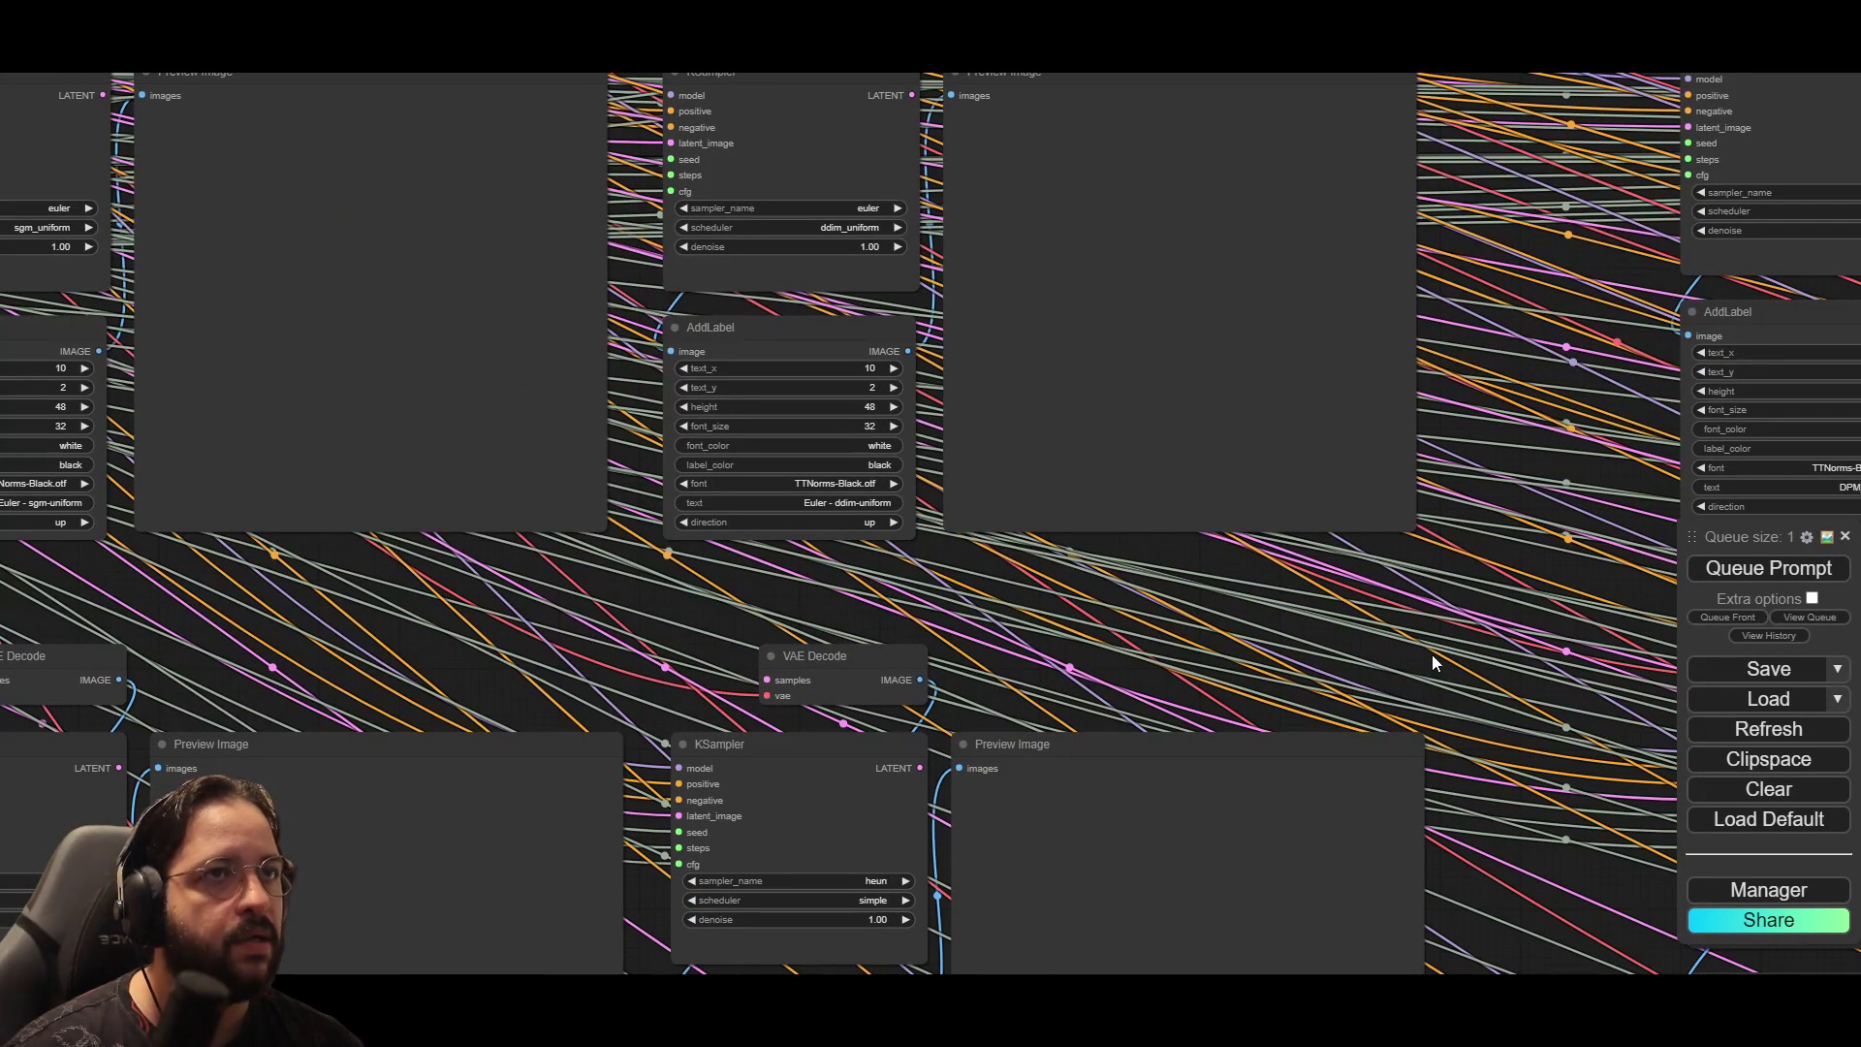
{"action": "left_click_drag", "start_coordinate": [1451, 657], "coordinate": [1233, 660]}
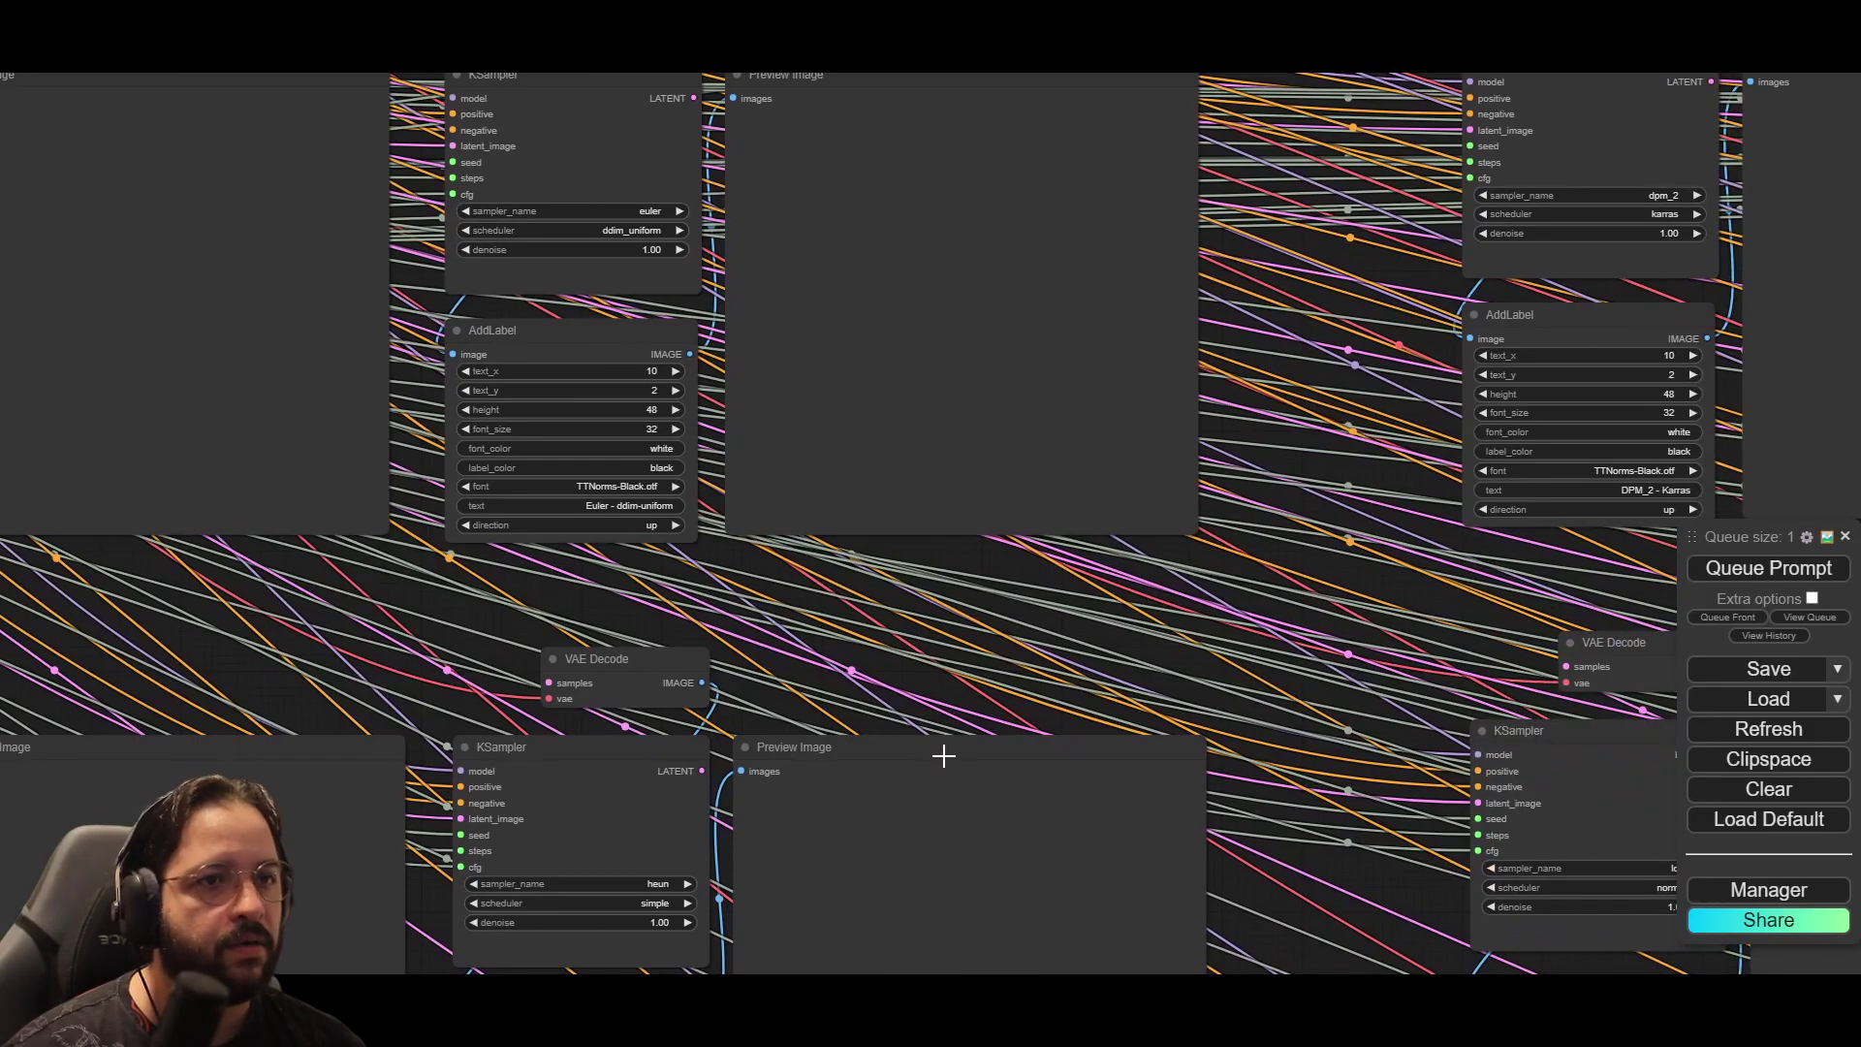
{"action": "left_click_drag", "start_coordinate": [1303, 783], "coordinate": [628, 649]}
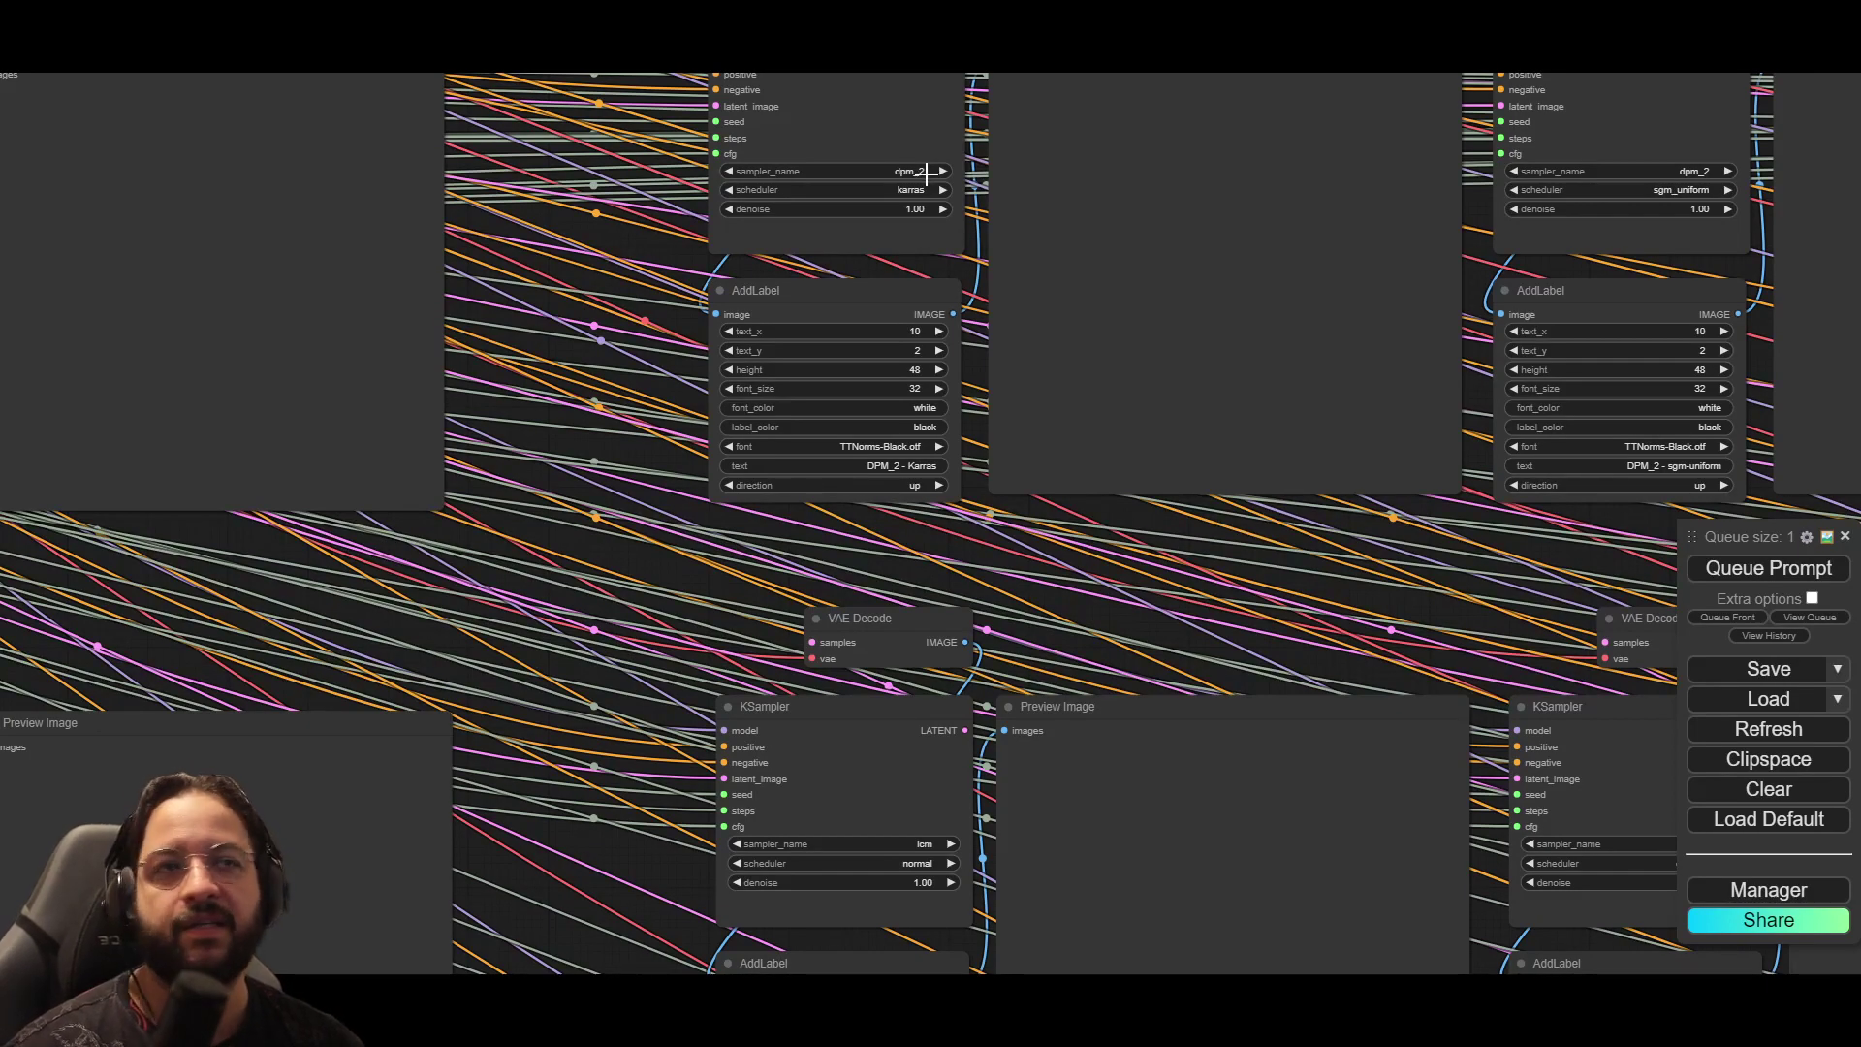
{"action": "left_click_drag", "start_coordinate": [1242, 622], "coordinate": [303, 600]}
{"action": "left_click_drag", "start_coordinate": [1566, 545], "coordinate": [388, 535]}
{"action": "left_click_drag", "start_coordinate": [1170, 555], "coordinate": [966, 529]}
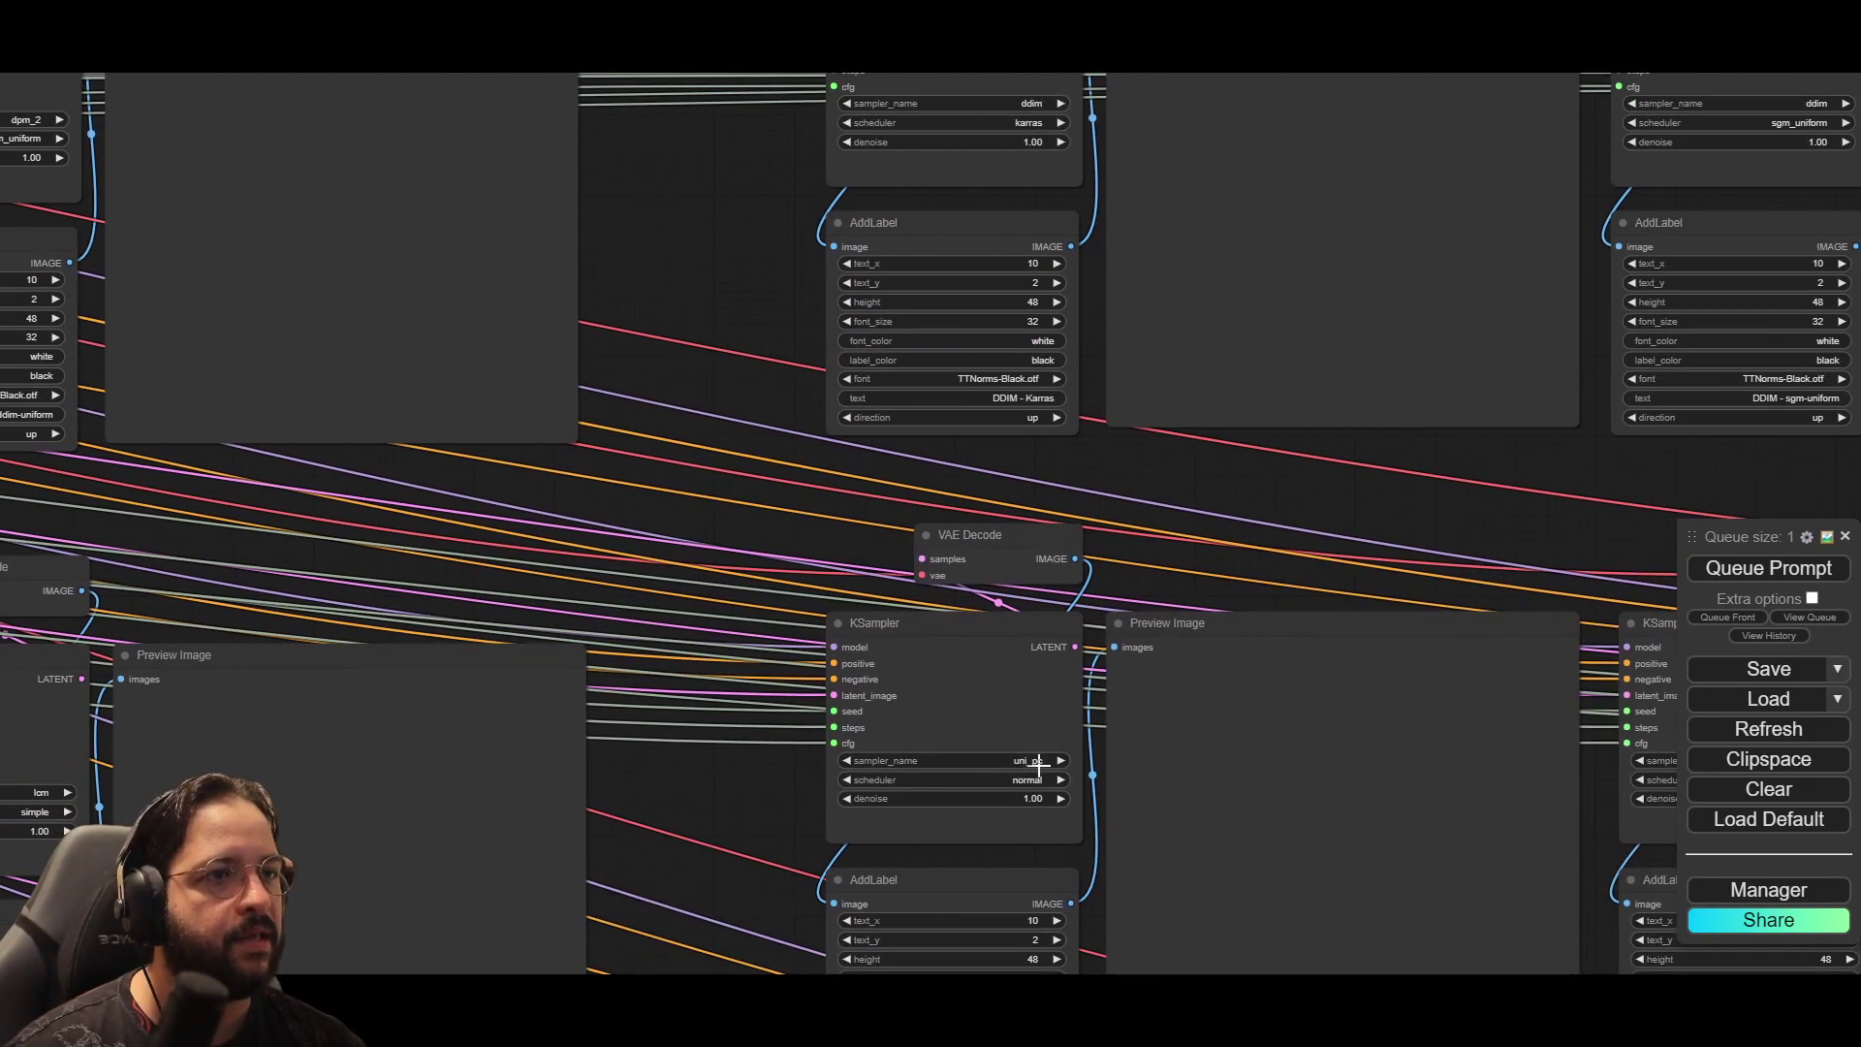
Step: Review the shared checkpoint, prompt, latent size, seed, steps and CFG nodes that feed all the KSampler groups
{"action": "scroll", "coordinate": [728, 571], "scroll_direction": "down", "scroll_amount": 15}
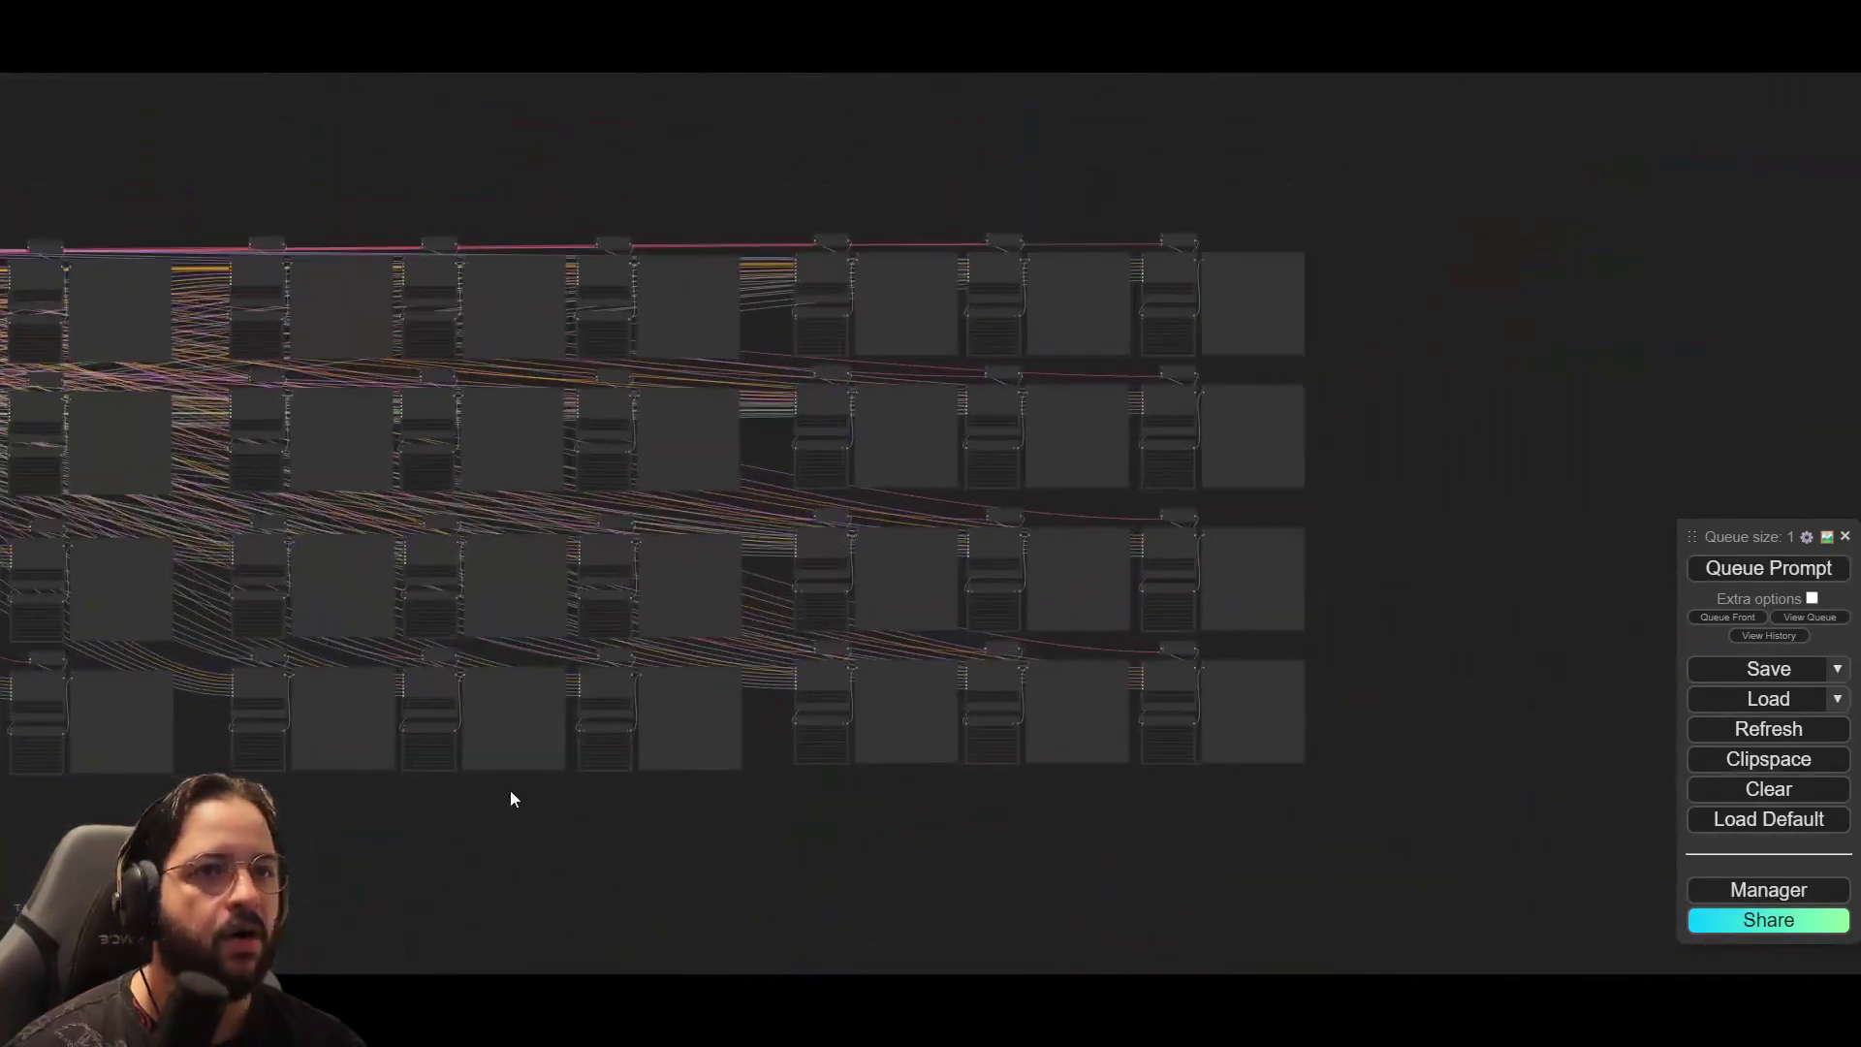
{"action": "left_click_drag", "start_coordinate": [427, 849], "coordinate": [834, 832]}
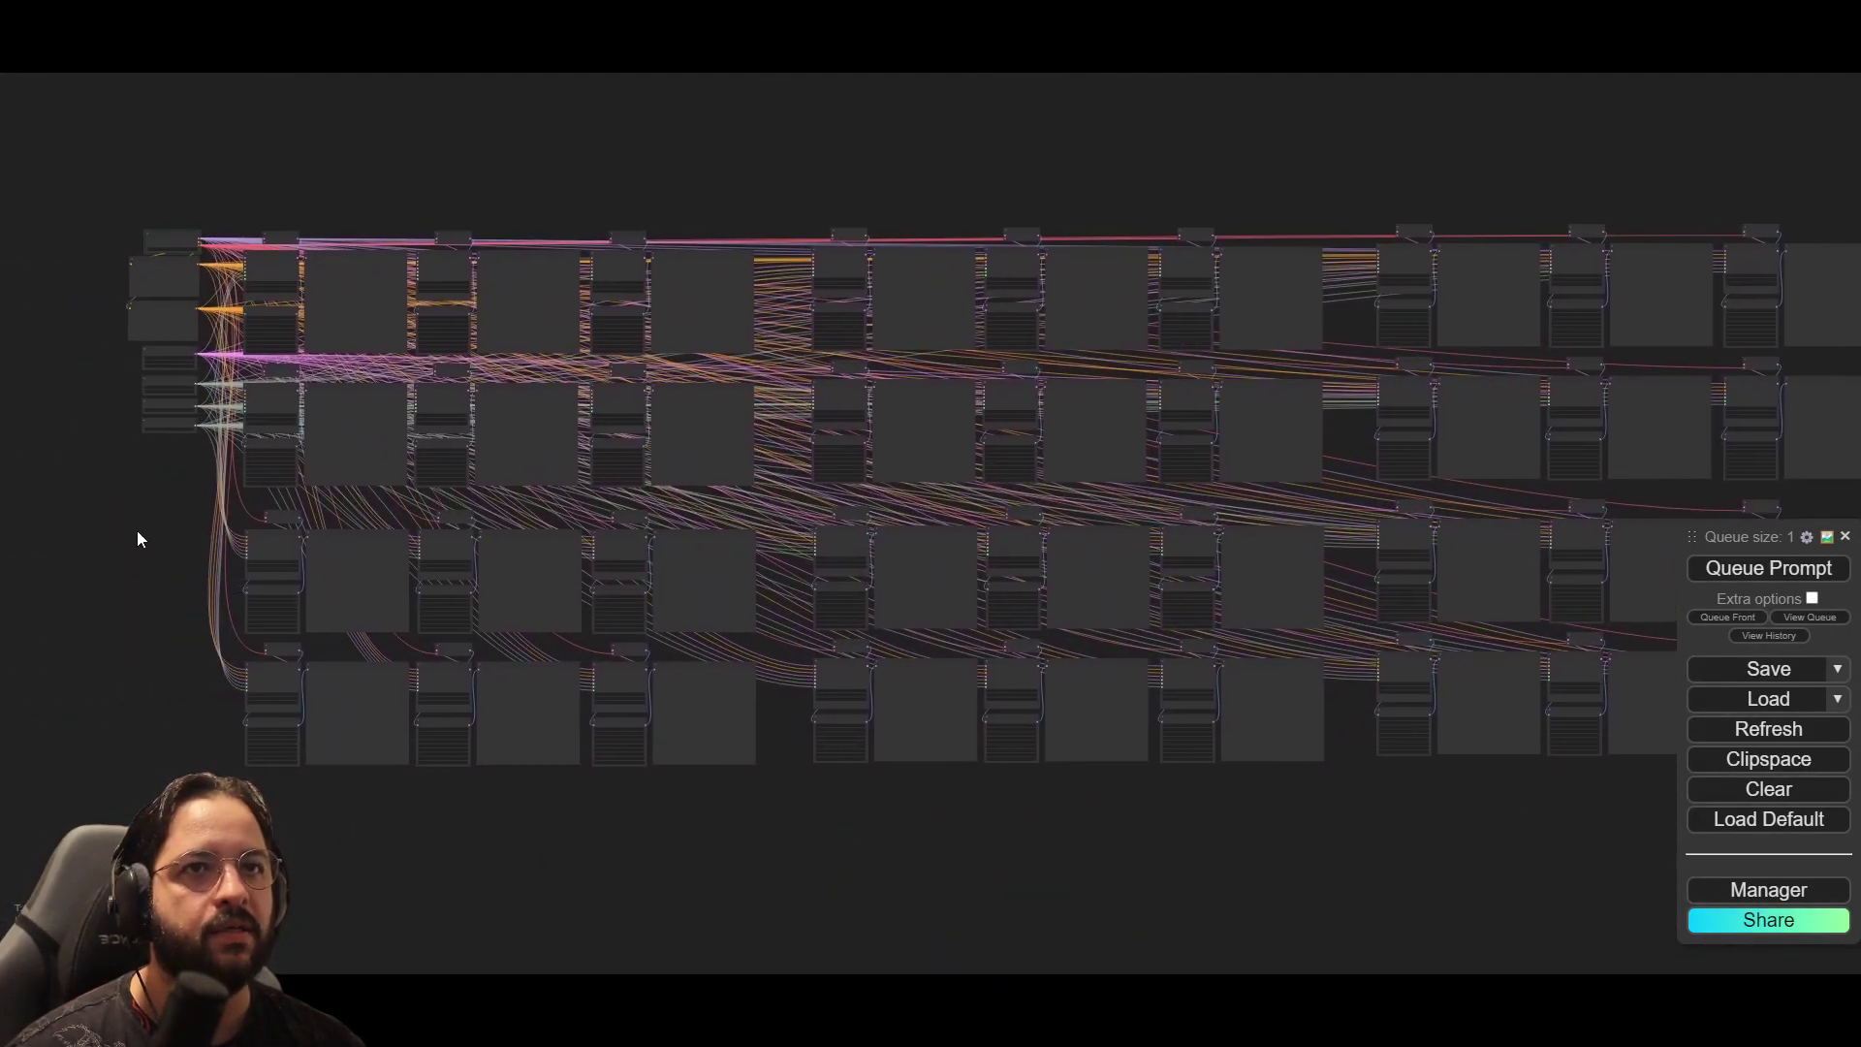
{"action": "left_click_drag", "start_coordinate": [126, 525], "coordinate": [294, 564]}
{"action": "scroll", "coordinate": [294, 564], "scroll_direction": "up", "scroll_amount": 9}
{"action": "left_click_drag", "start_coordinate": [166, 324], "coordinate": [132, 595]}
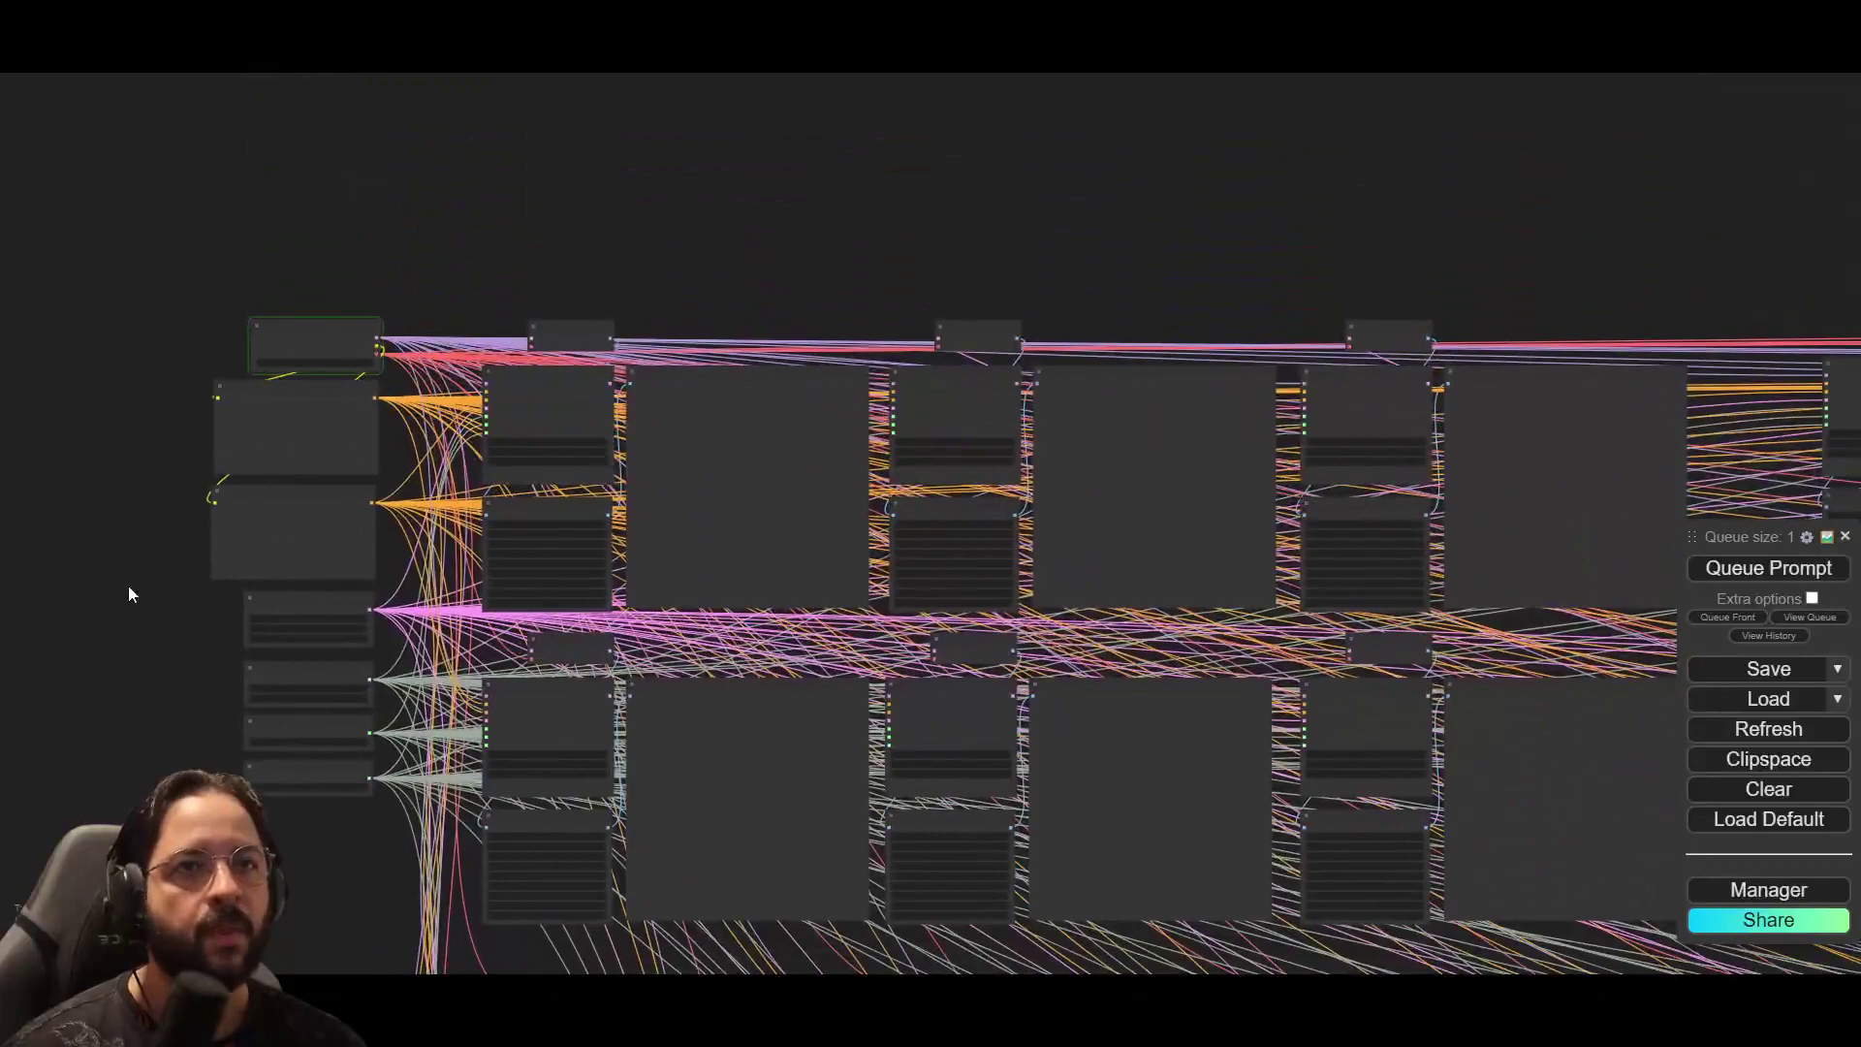
{"action": "scroll", "coordinate": [130, 572], "scroll_direction": "up", "scroll_amount": 5}
{"action": "scroll", "coordinate": [155, 582], "scroll_direction": "up", "scroll_amount": 1}
{"action": "scroll", "coordinate": [194, 504], "scroll_direction": "up", "scroll_amount": 2}
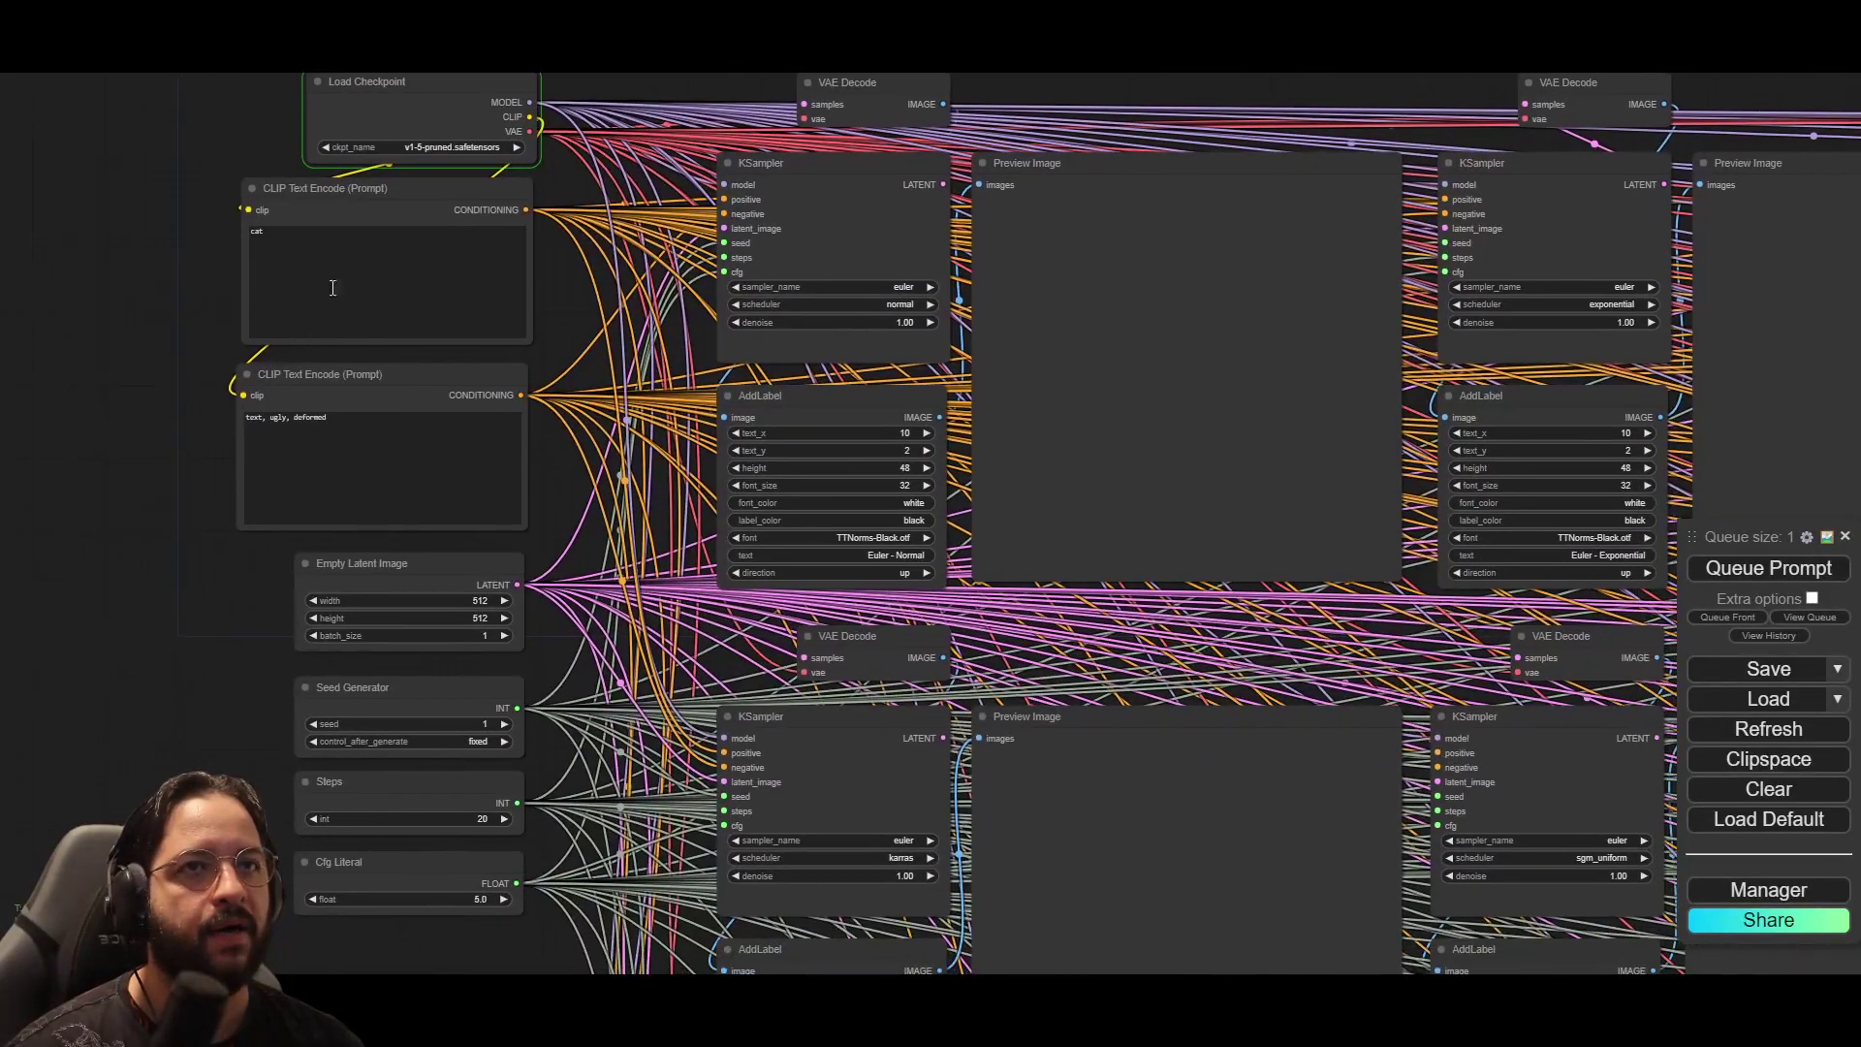
{"action": "left_click_drag", "start_coordinate": [223, 423], "coordinate": [223, 441]}
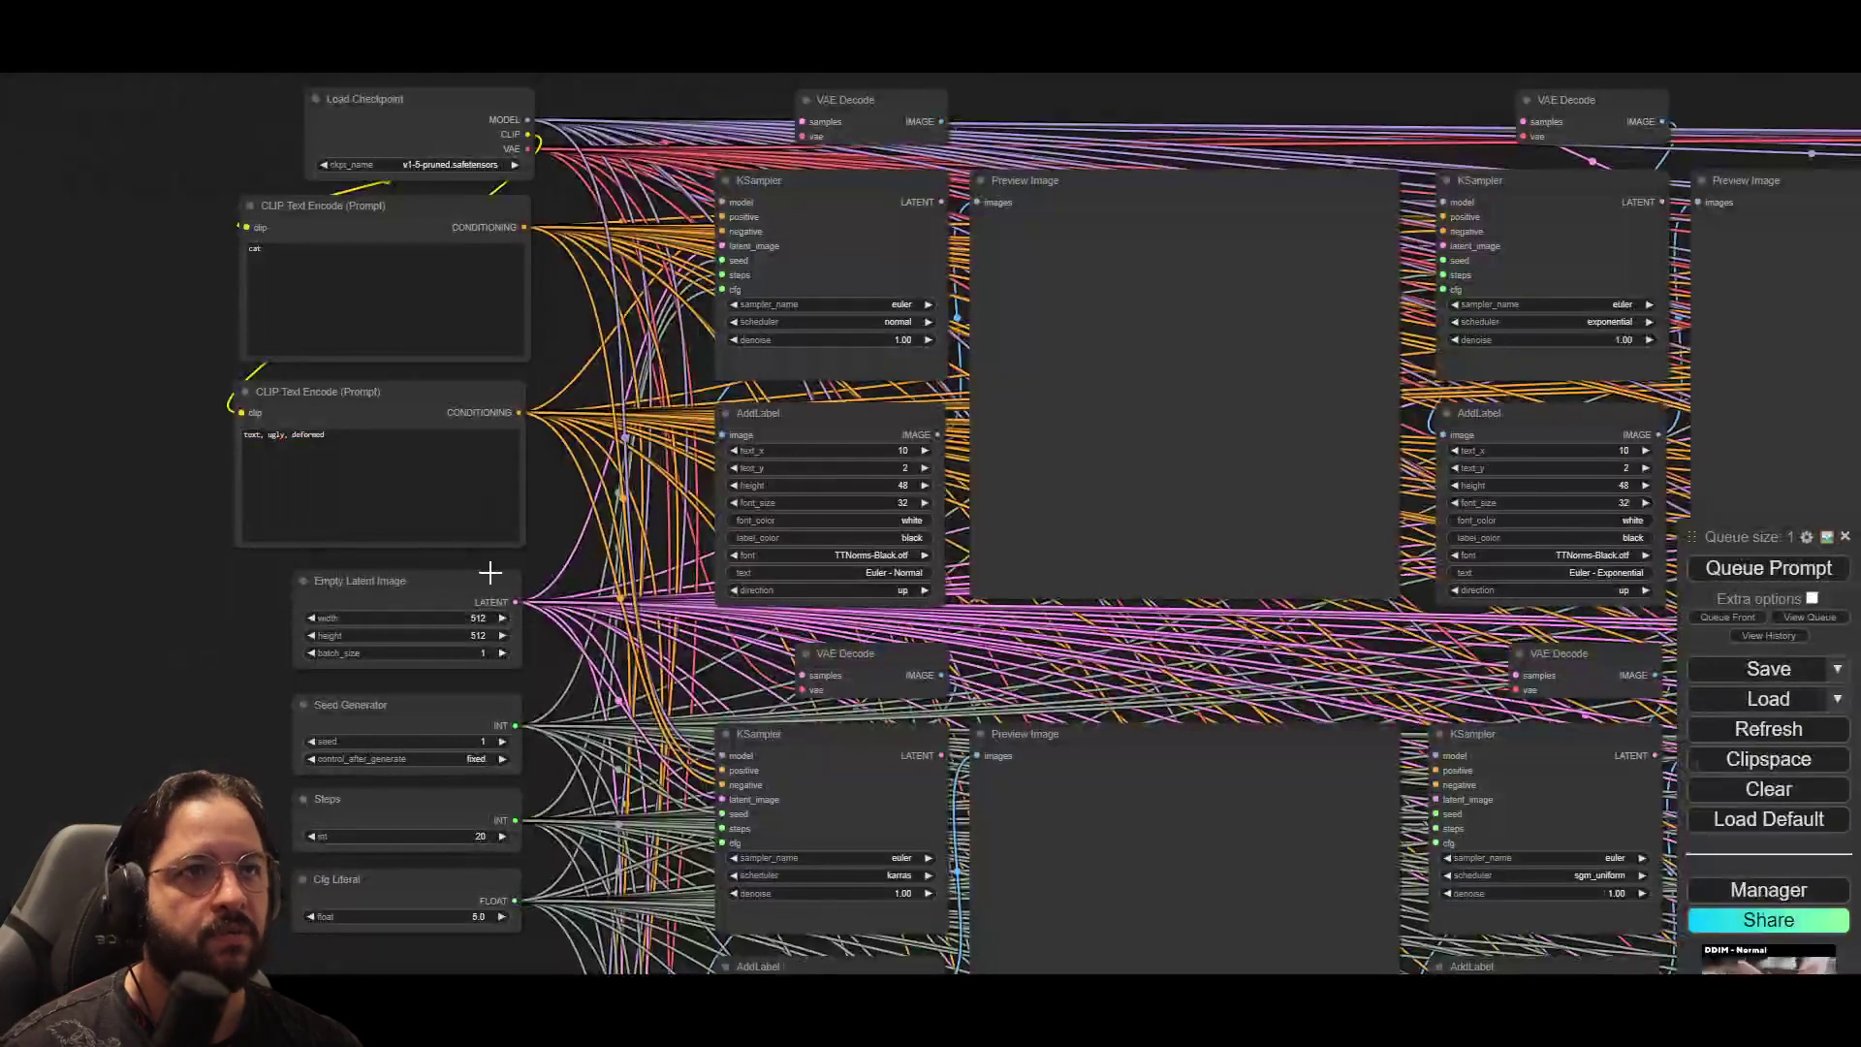
Step: Check the generation progress across the sampler grid's preview images
{"action": "scroll", "coordinate": [491, 569], "scroll_direction": "down", "scroll_amount": 5}
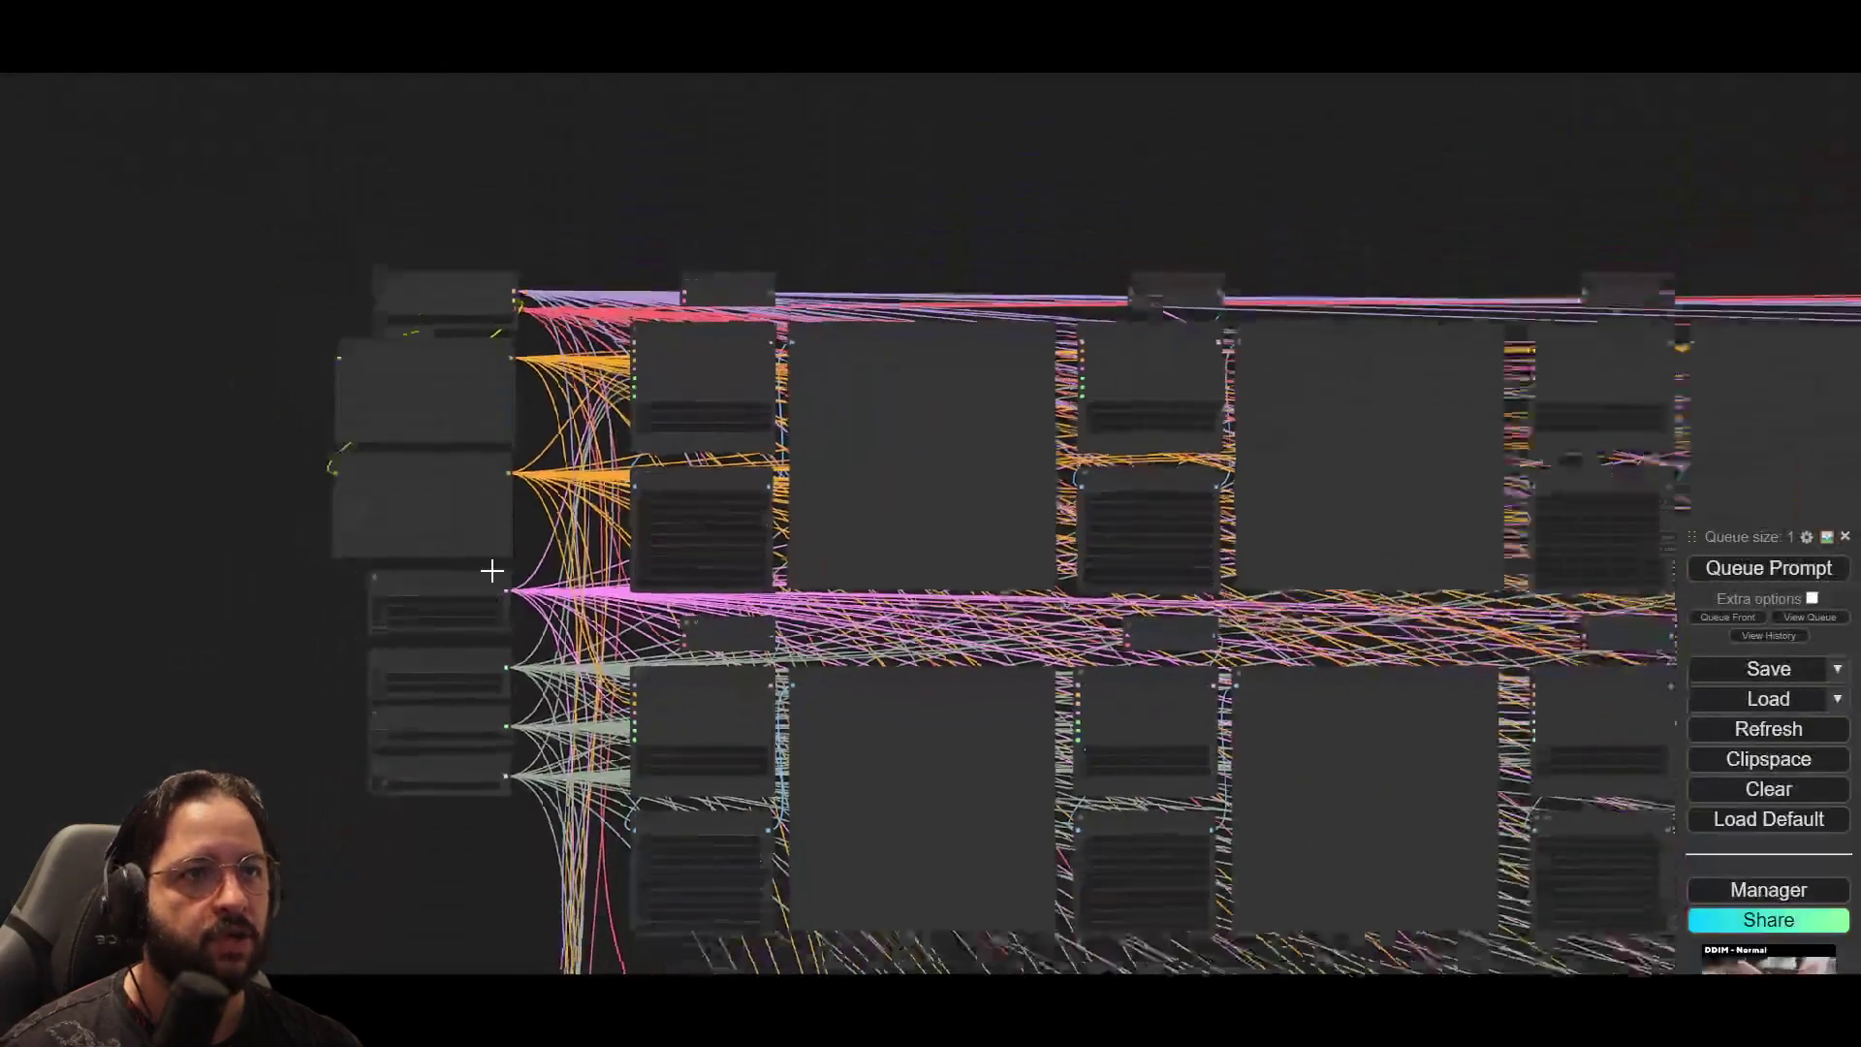
{"action": "scroll", "coordinate": [409, 896], "scroll_direction": "up", "scroll_amount": 4}
{"action": "scroll", "coordinate": [997, 888], "scroll_direction": "down", "scroll_amount": 3}
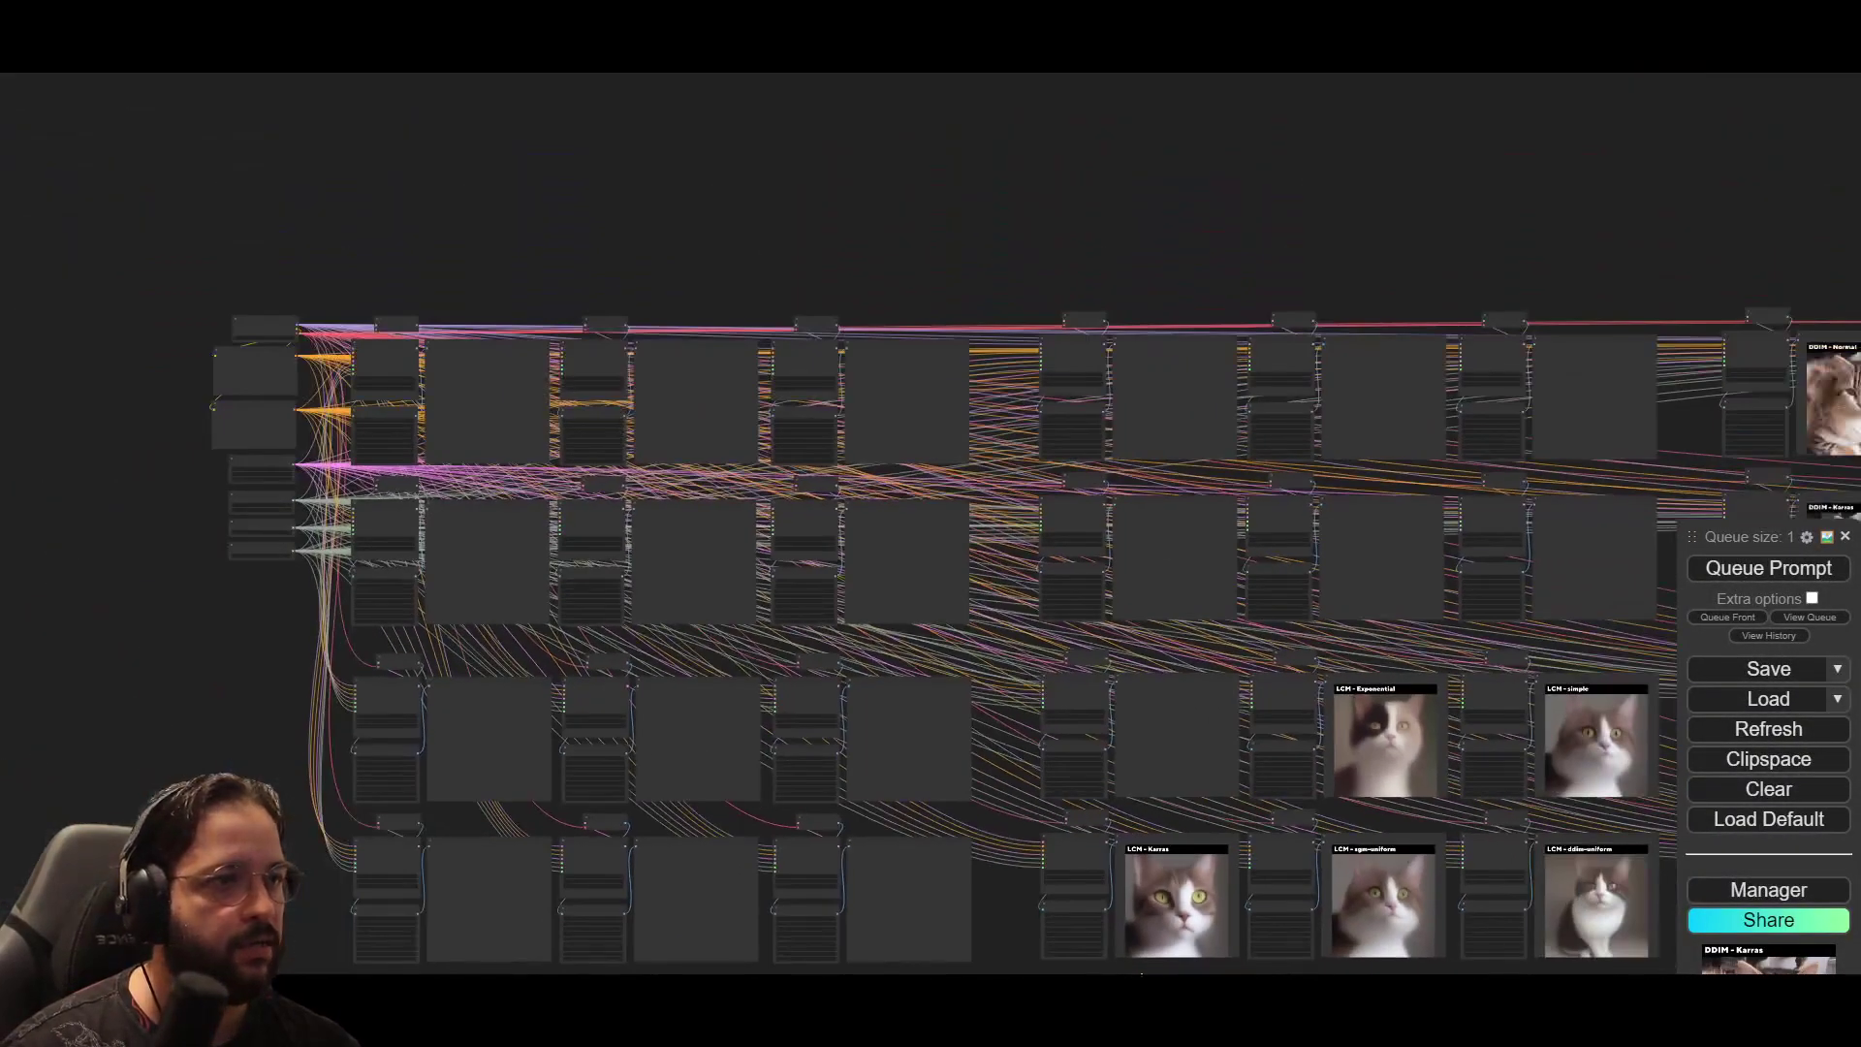
{"action": "left_click_drag", "start_coordinate": [1354, 228], "coordinate": [1025, 73]}
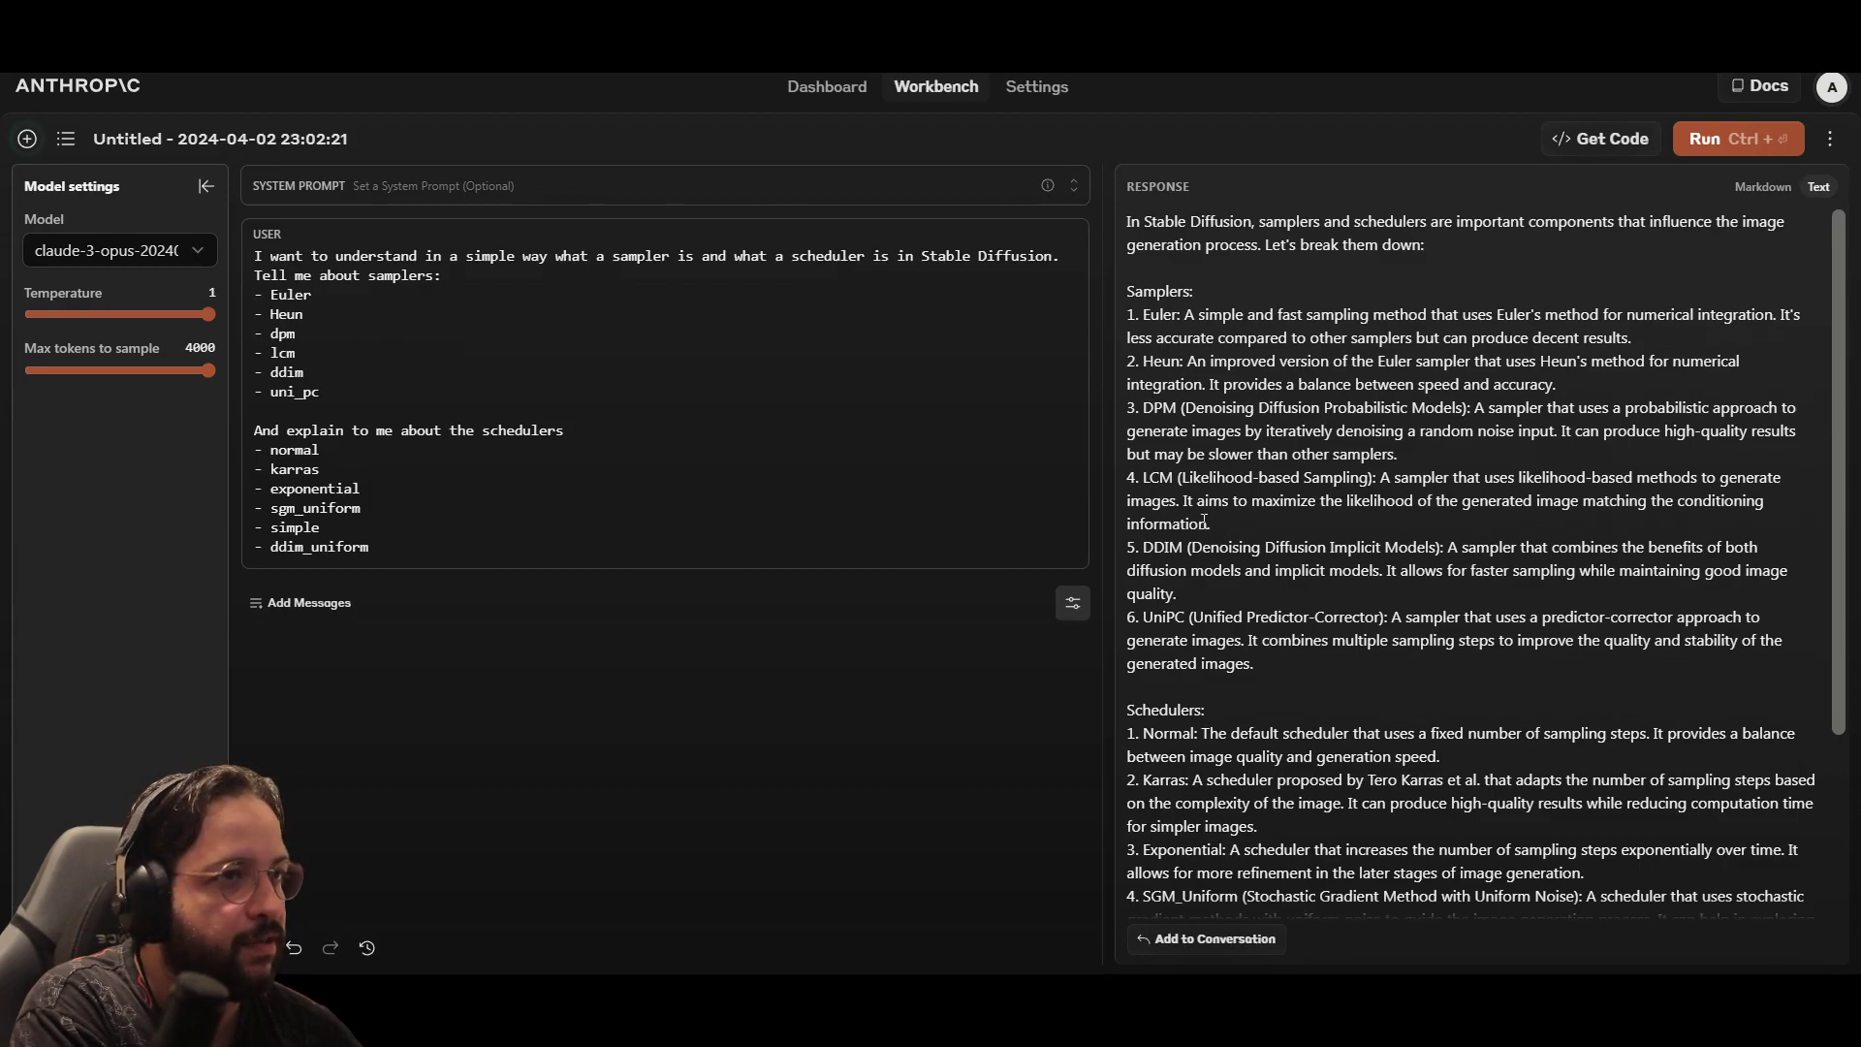
Step: In the Anthropic Workbench, read Claude's explanation of the samplers and highlight the LCM entry
{"action": "left_click_drag", "start_coordinate": [1143, 476], "coordinate": [1170, 475]}
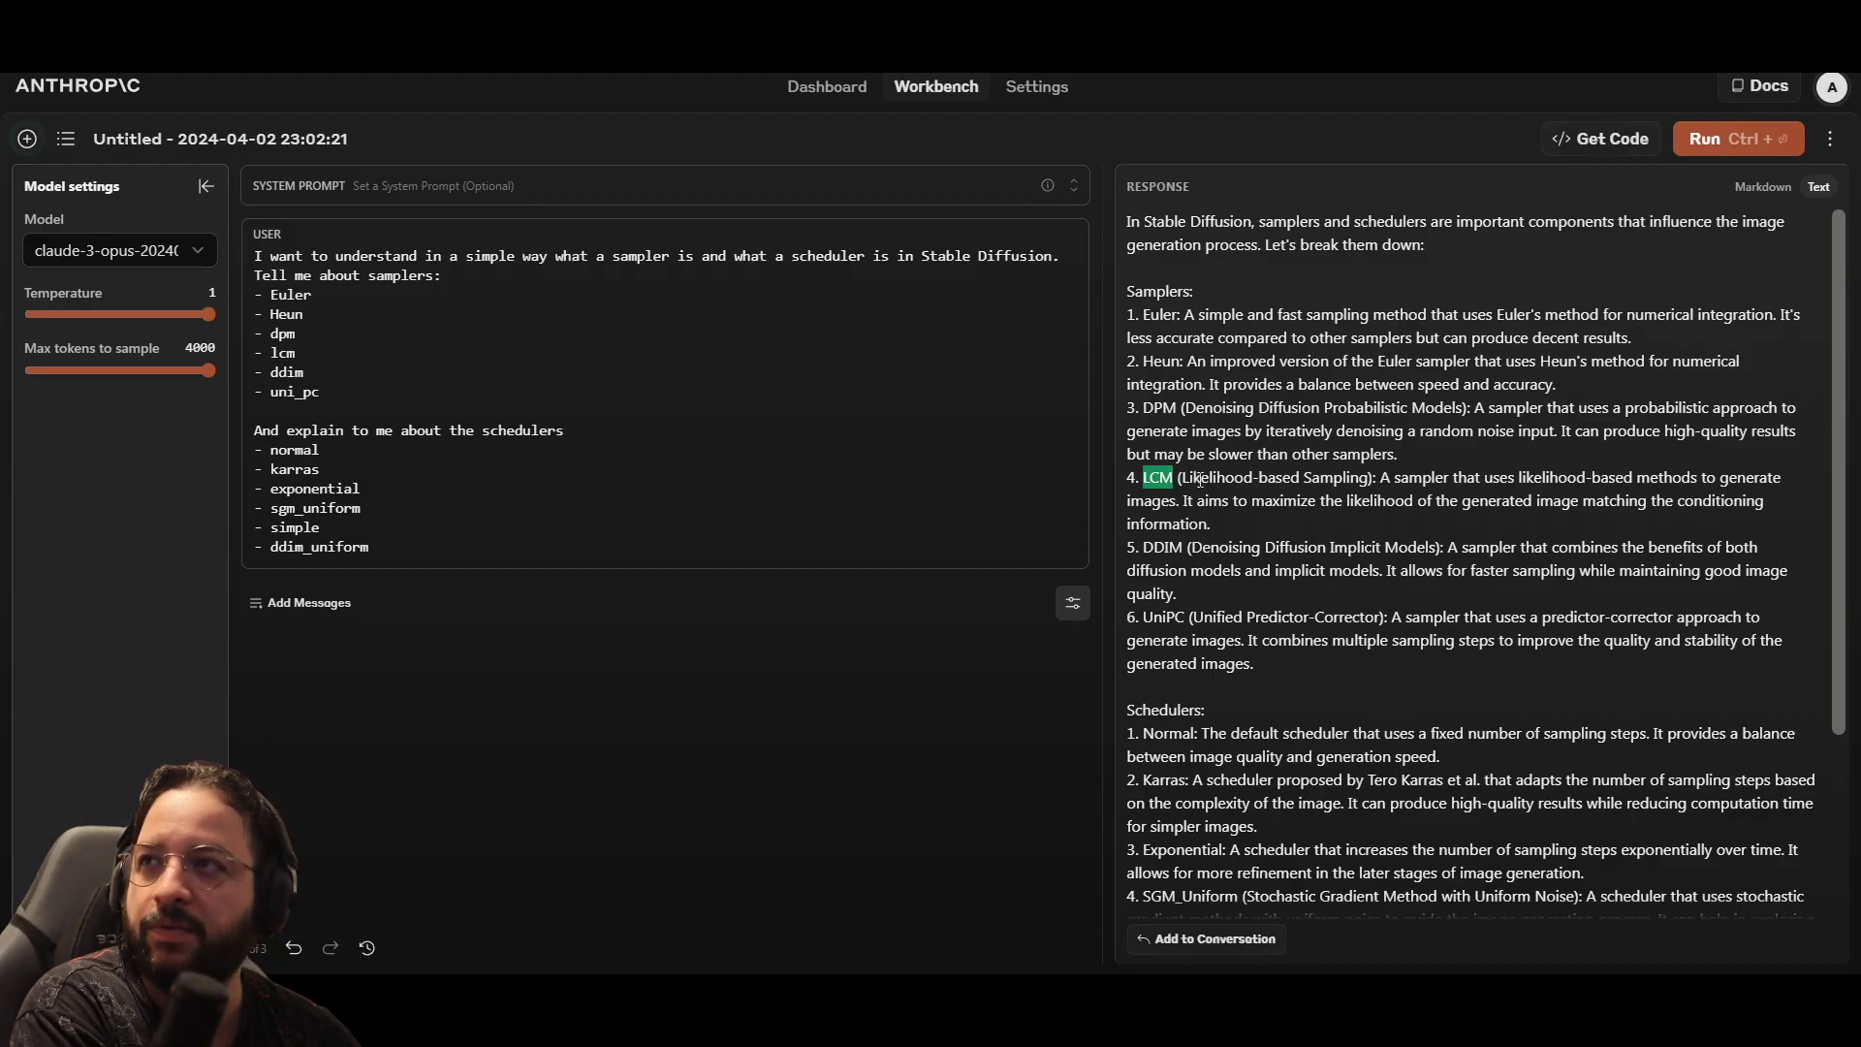
{"action": "left_click", "coordinate": [1349, 512]}
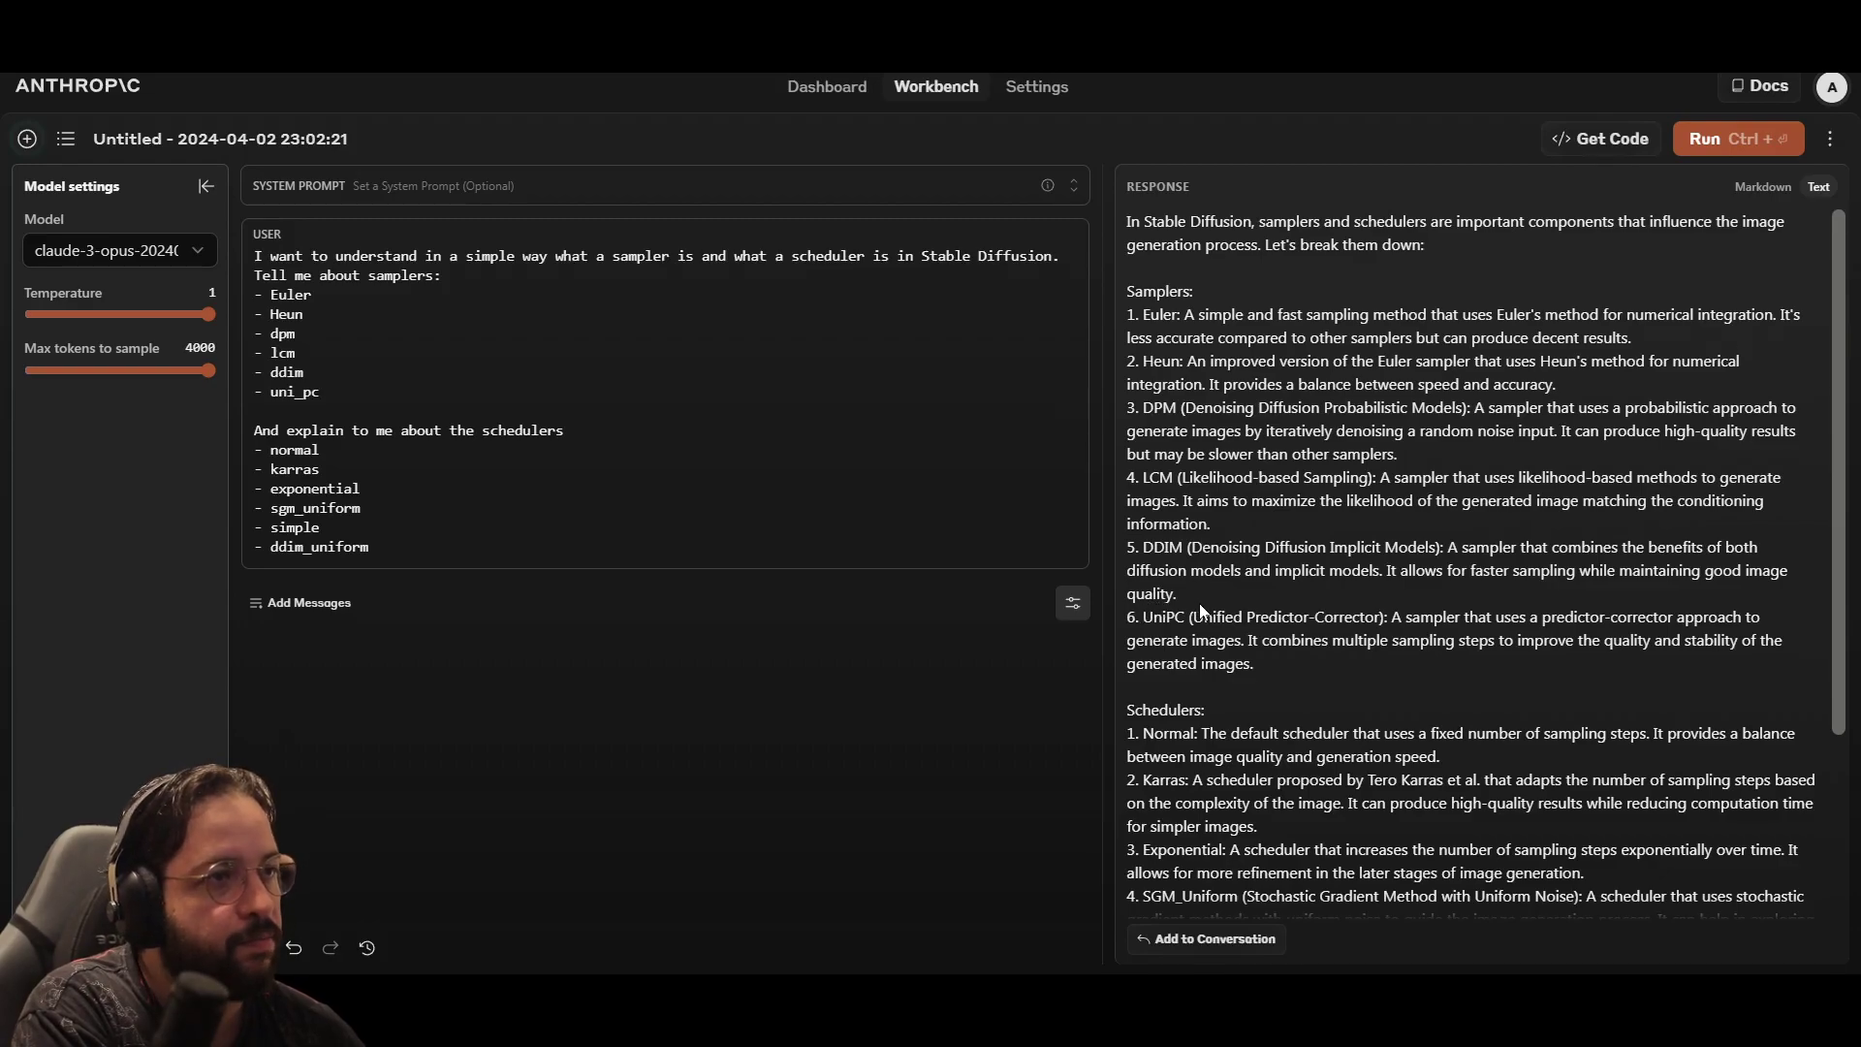
{"action": "scroll", "coordinate": [1336, 523], "scroll_direction": "down", "scroll_amount": 1}
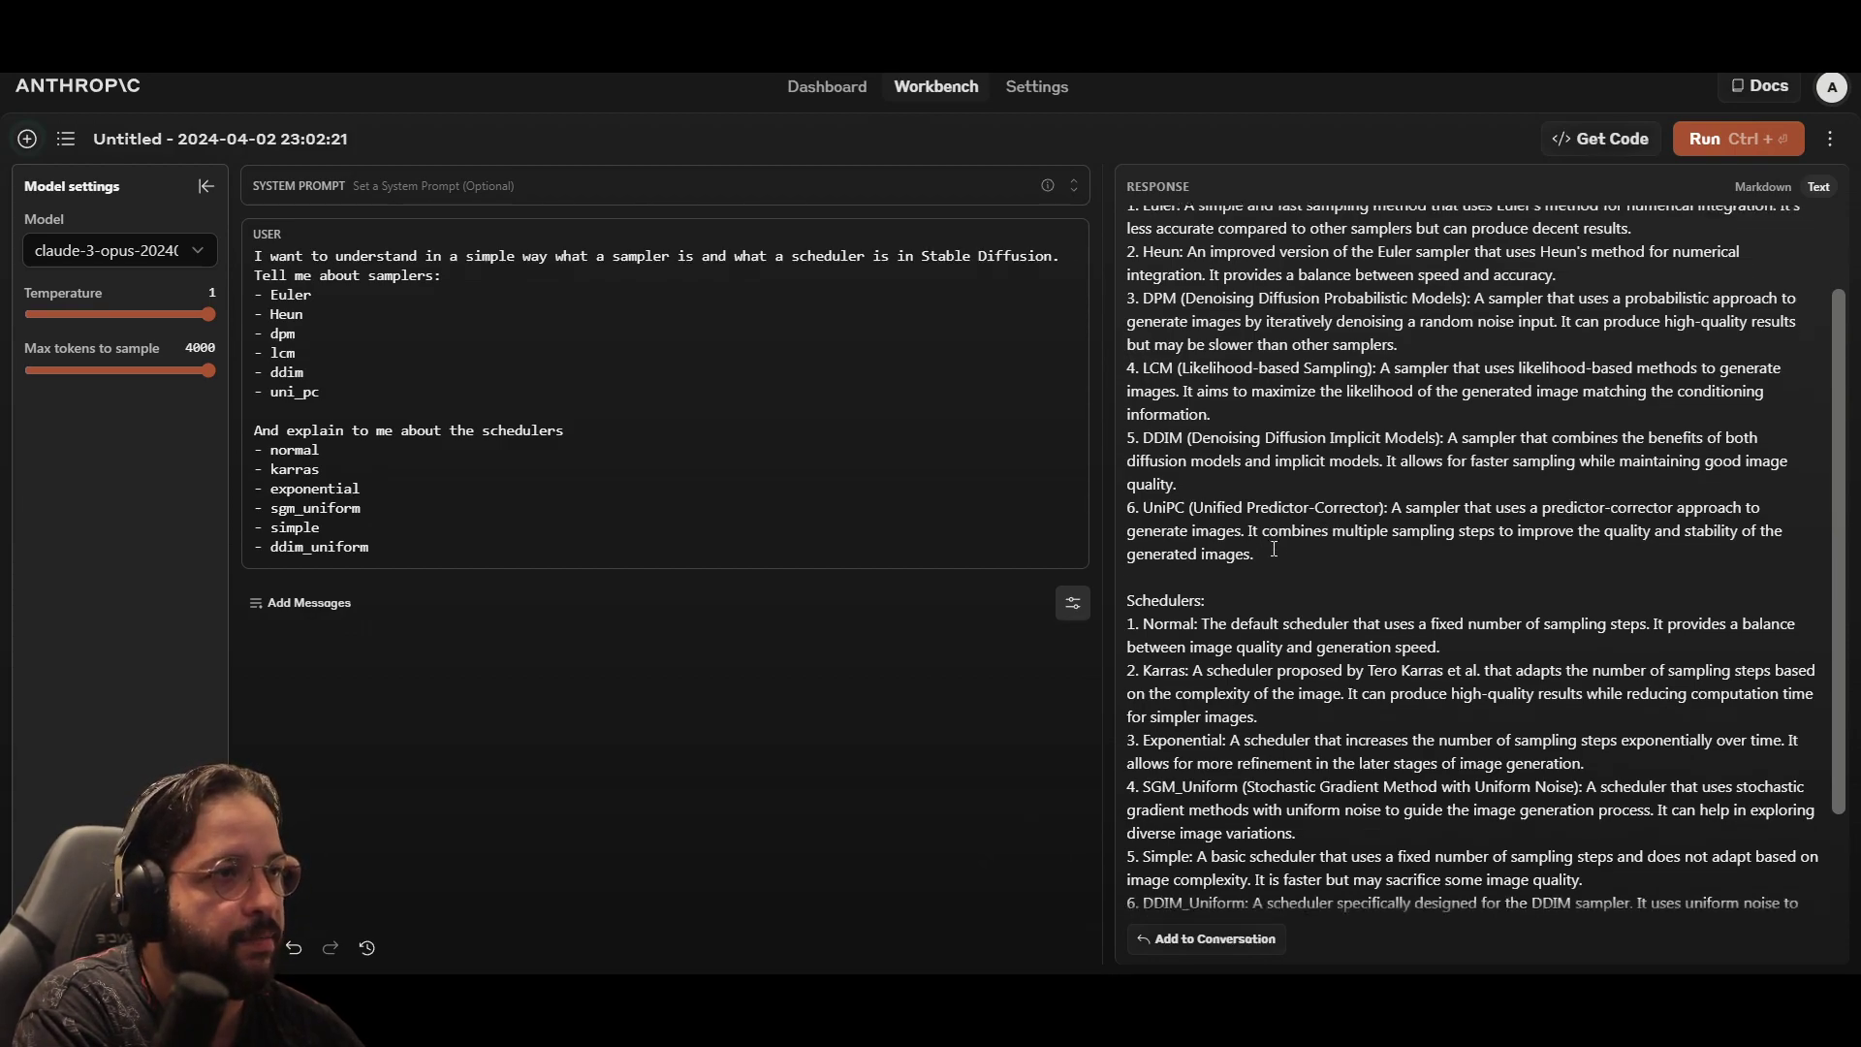
{"action": "scroll", "coordinate": [1289, 514], "scroll_direction": "down", "scroll_amount": 1}
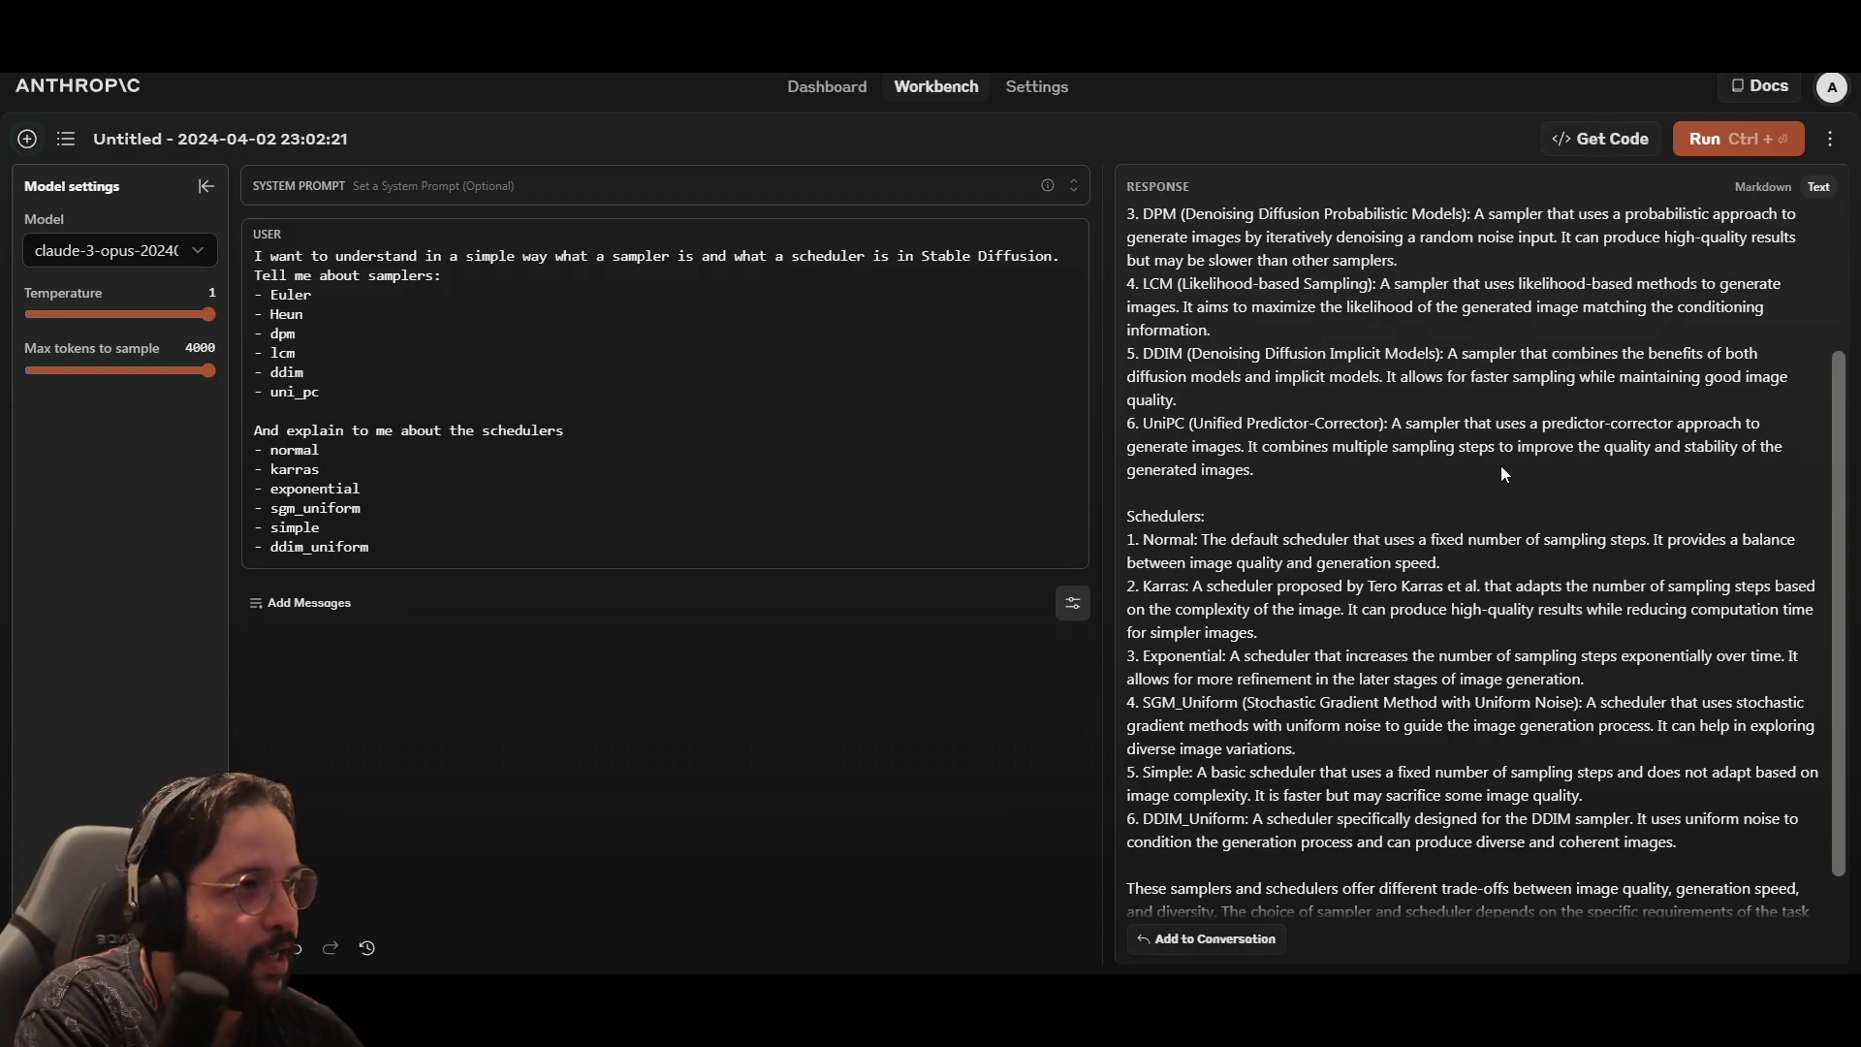
{"action": "scroll", "coordinate": [1330, 468], "scroll_direction": "down", "scroll_amount": 2}
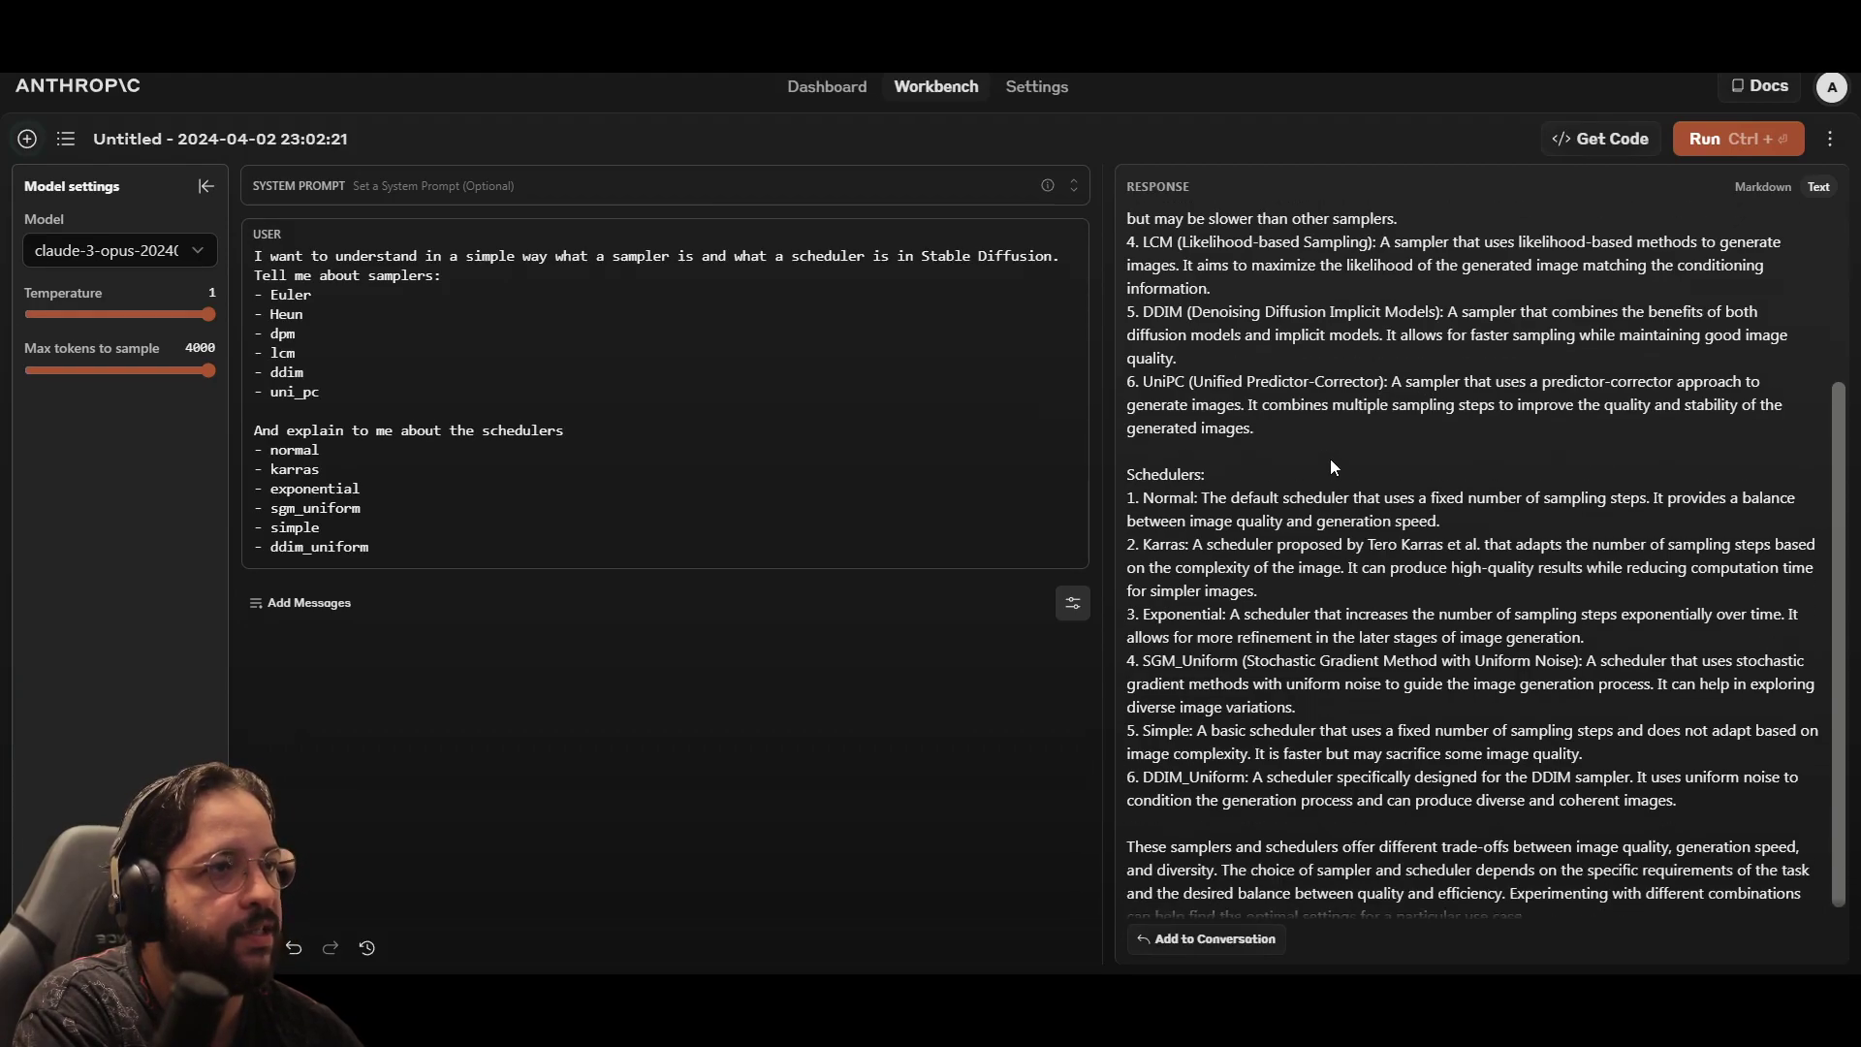
{"action": "scroll", "coordinate": [1330, 468], "scroll_direction": "up", "scroll_amount": 4}
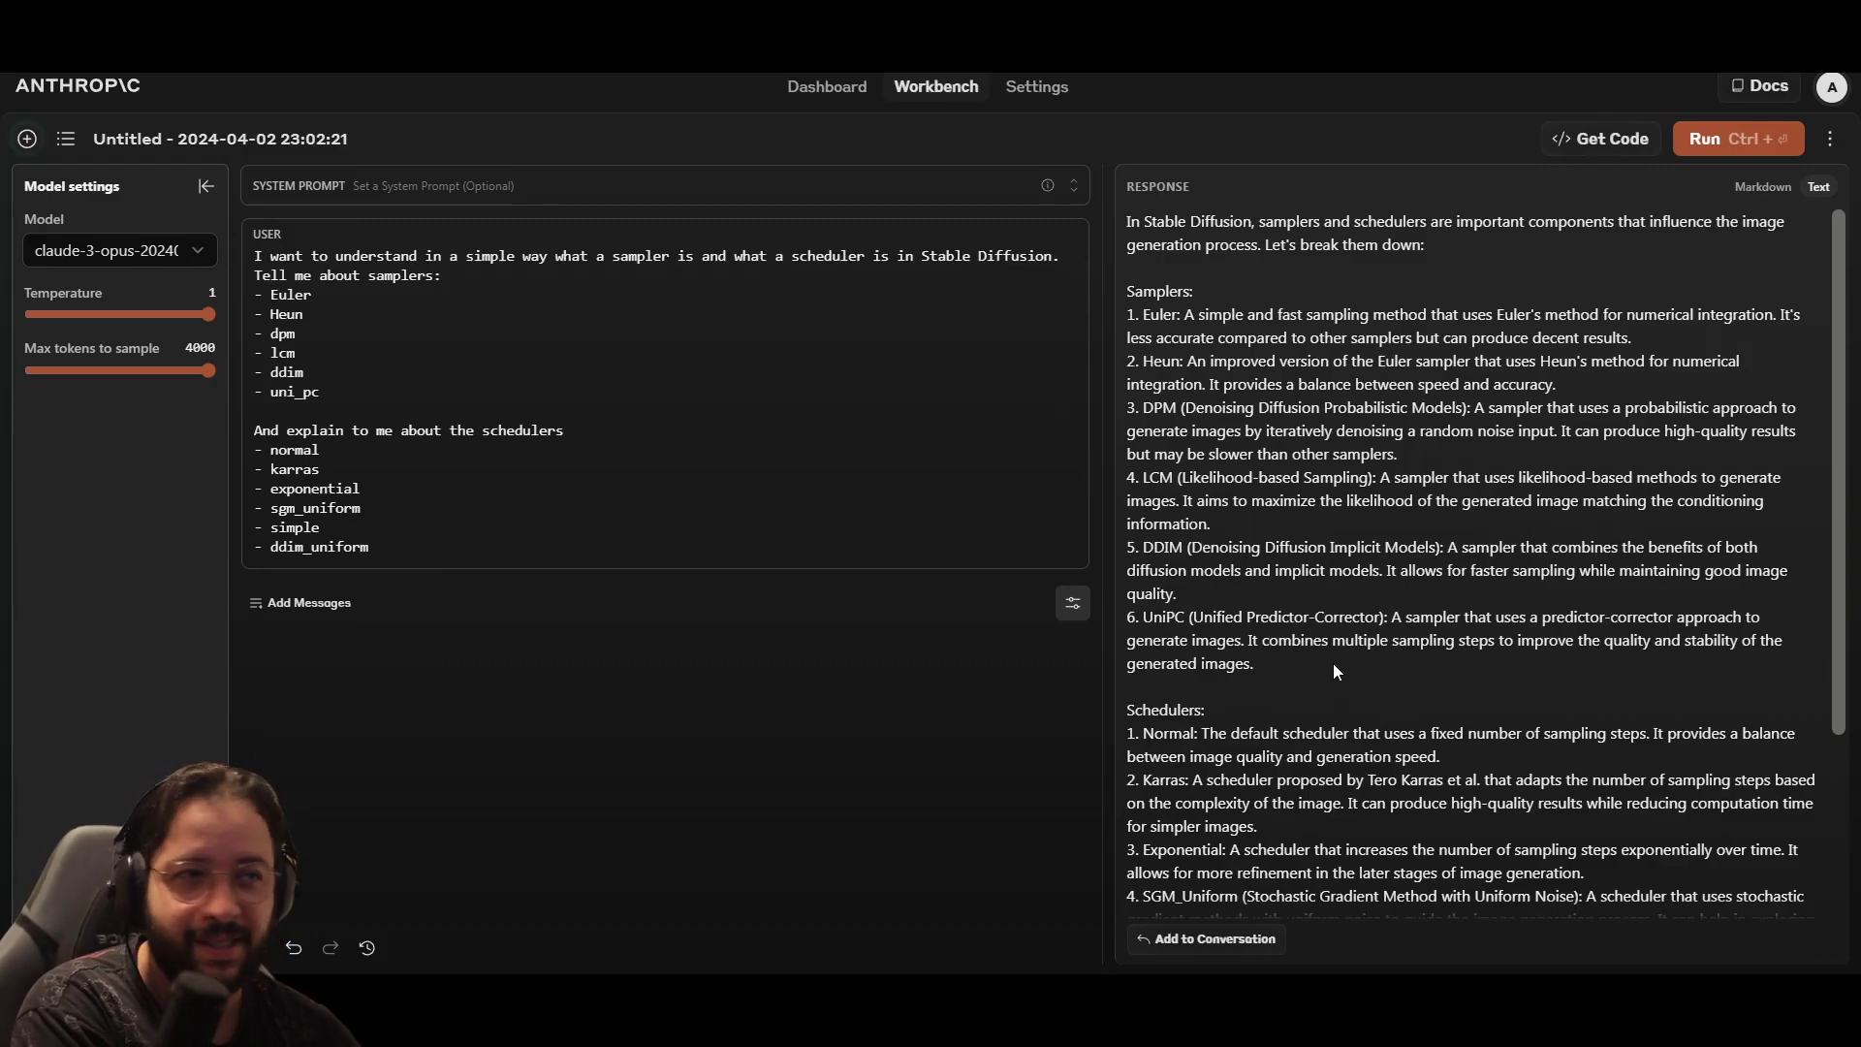
{"action": "scroll", "coordinate": [1334, 665], "scroll_direction": "down", "scroll_amount": 3}
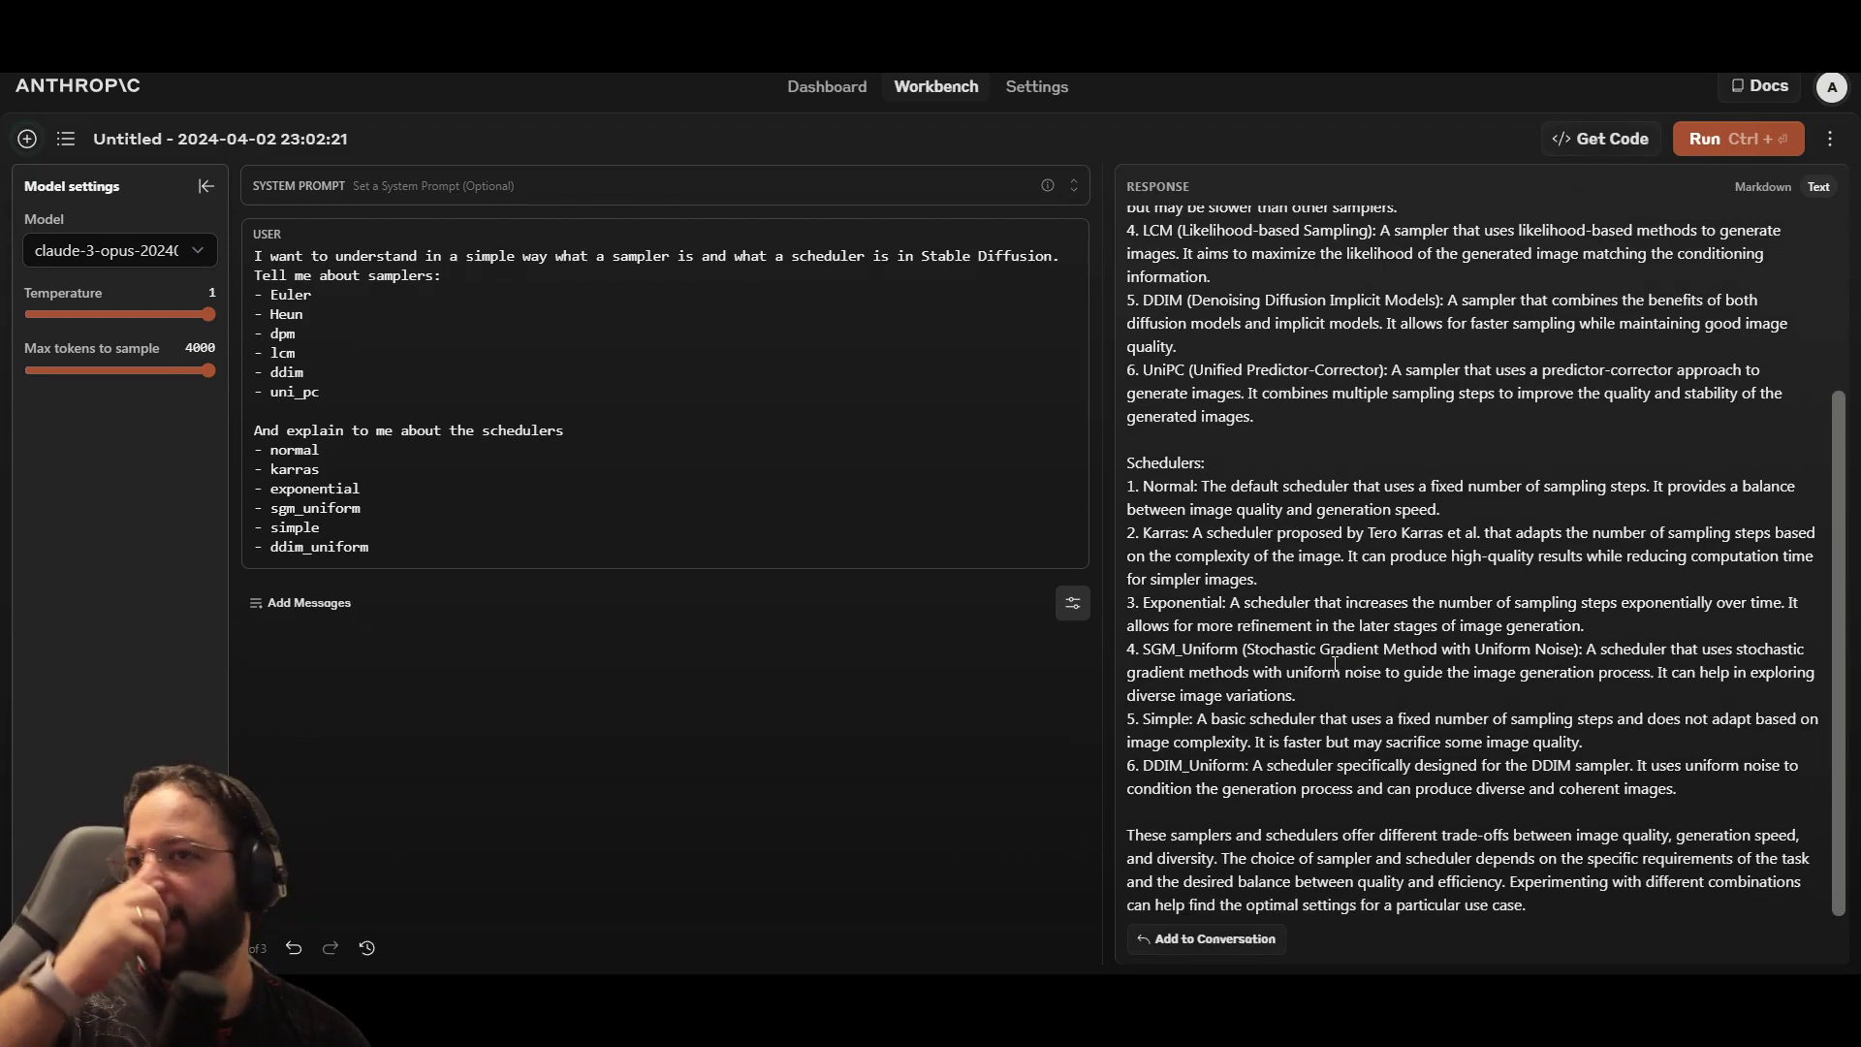
{"action": "scroll", "coordinate": [1344, 393], "scroll_direction": "up", "scroll_amount": 3}
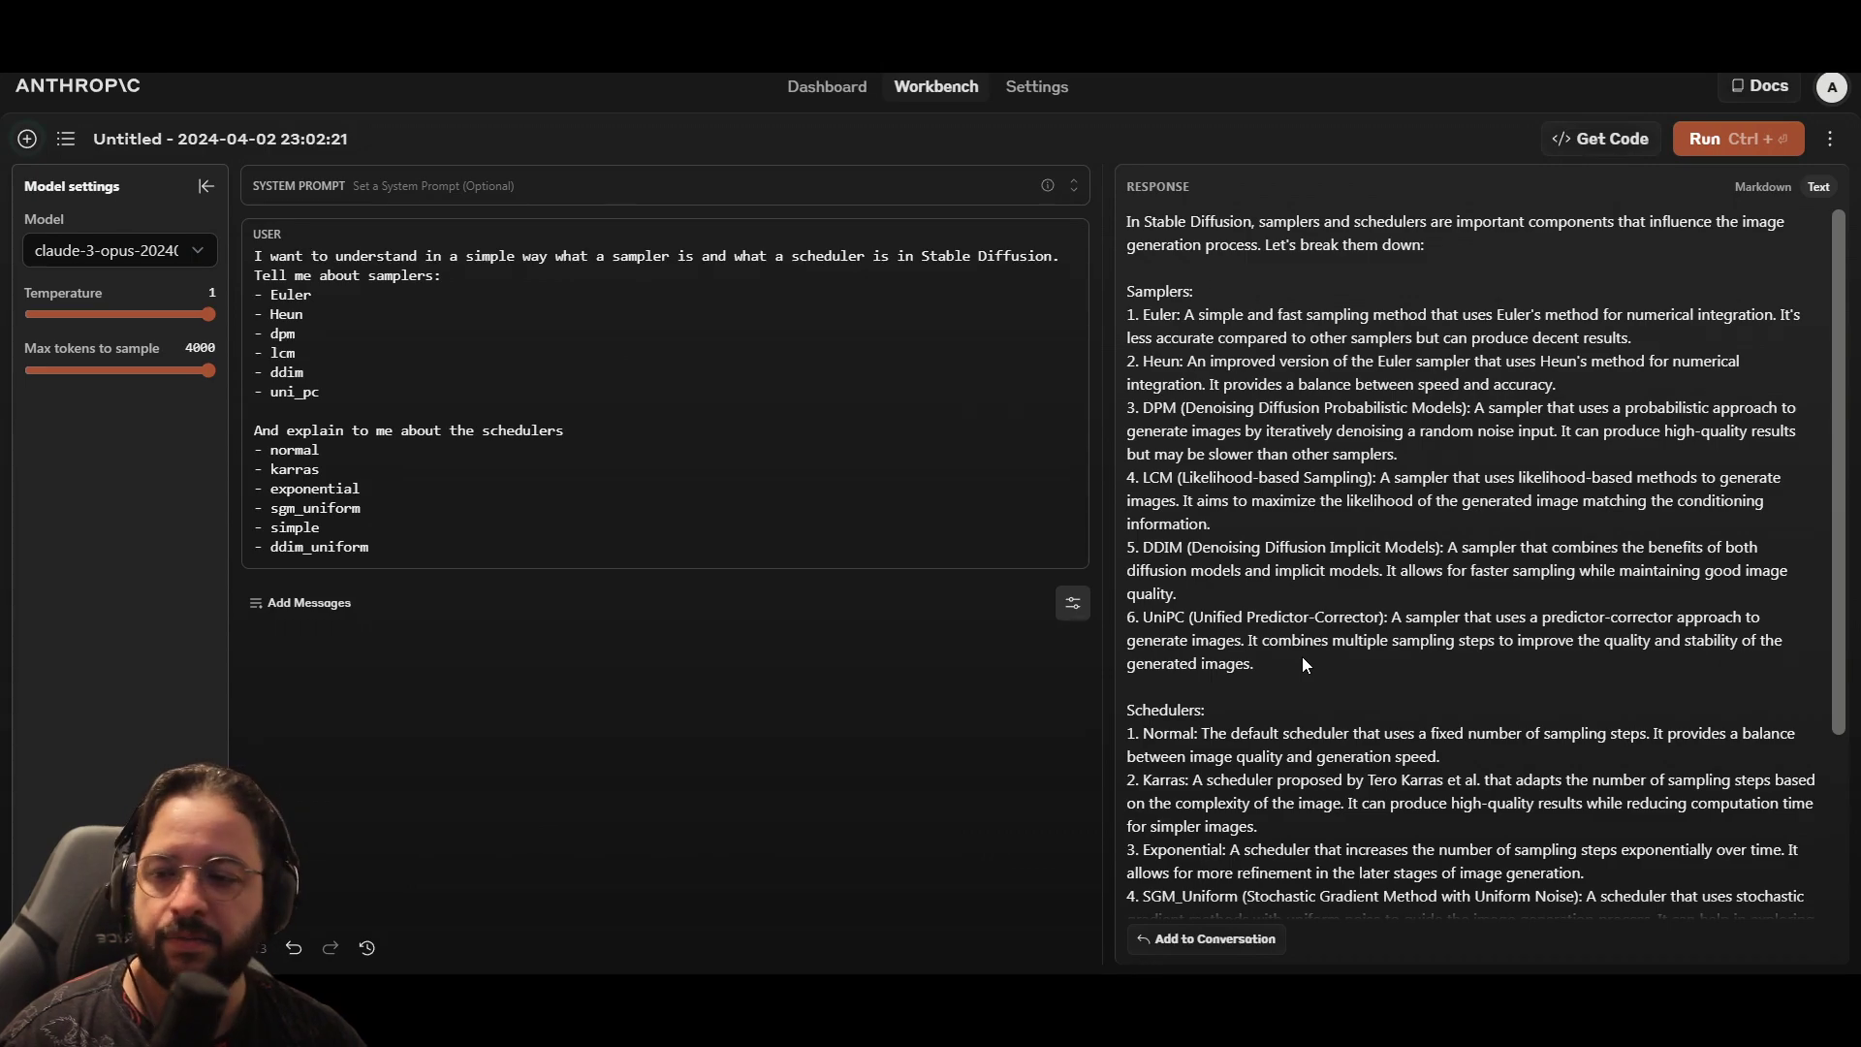
Step: Read the scheduler descriptions in Claude's response and highlight the Exponential entry
{"action": "scroll", "coordinate": [1303, 662], "scroll_direction": "down", "scroll_amount": 3}
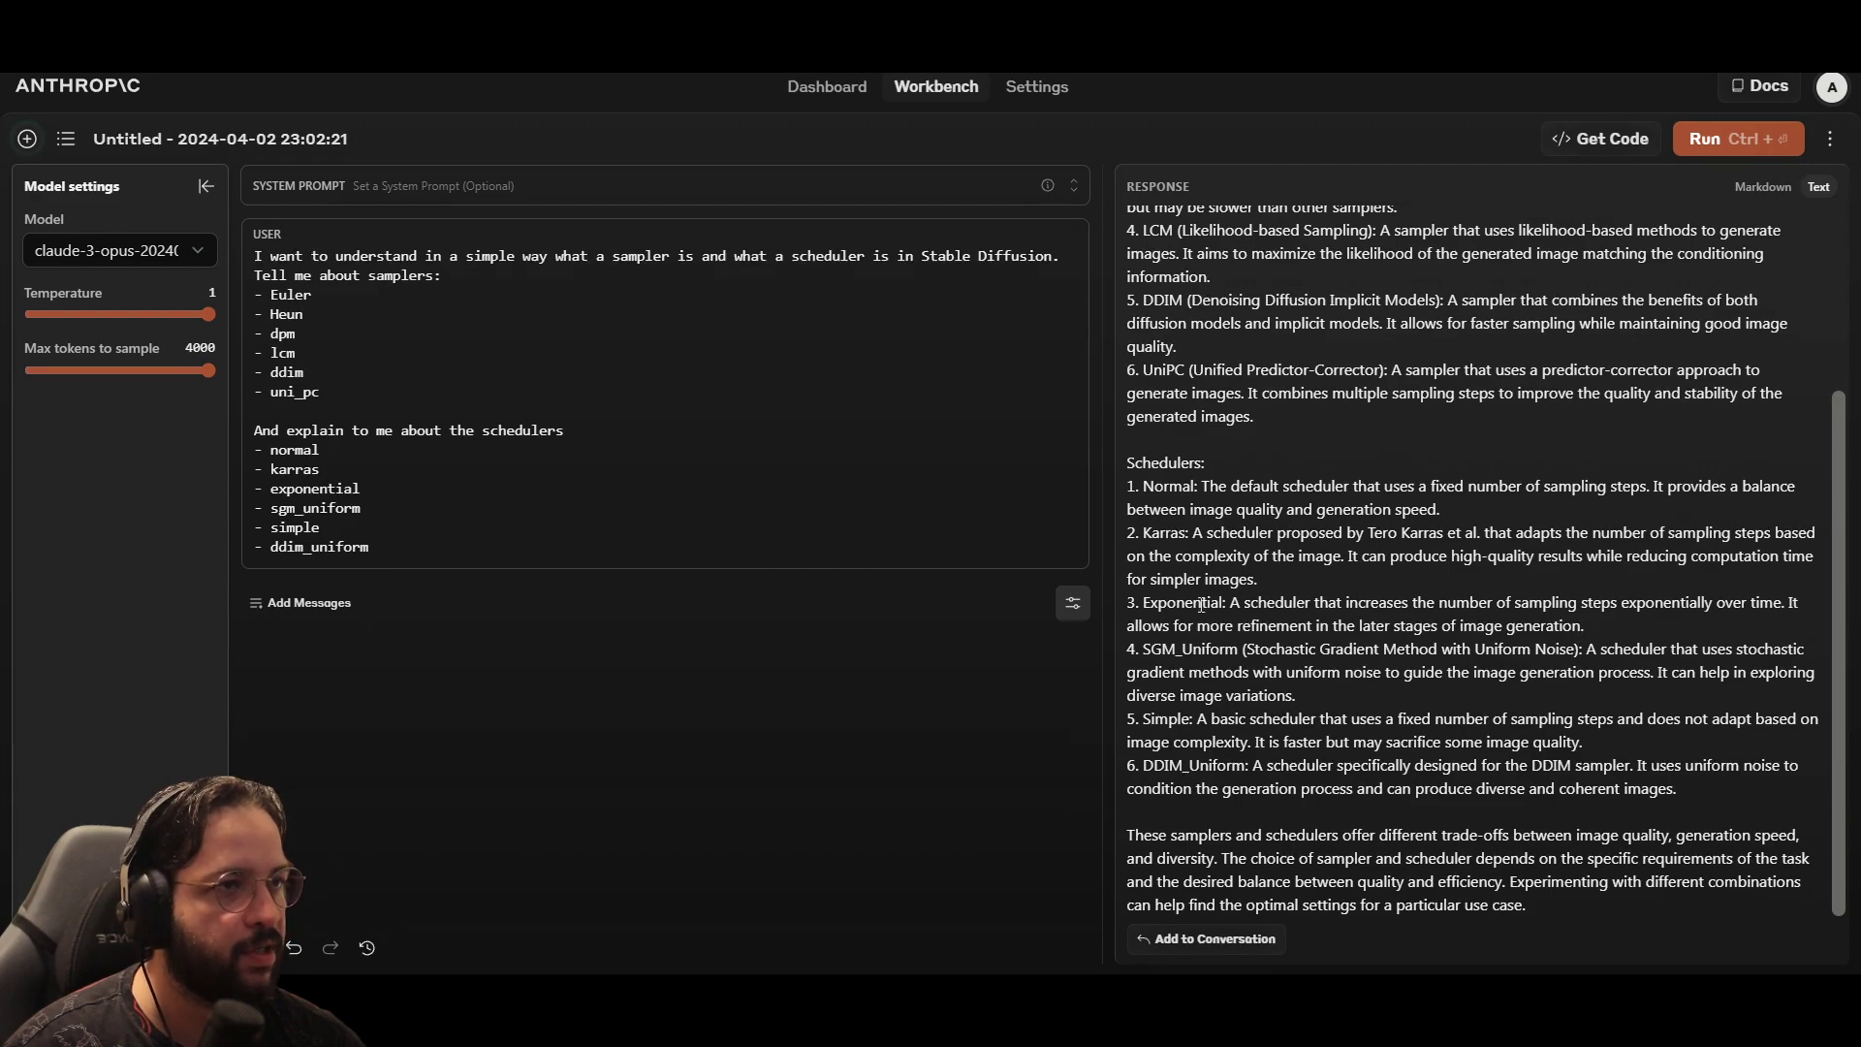
{"action": "left_click_drag", "start_coordinate": [1142, 603], "coordinate": [1229, 605]}
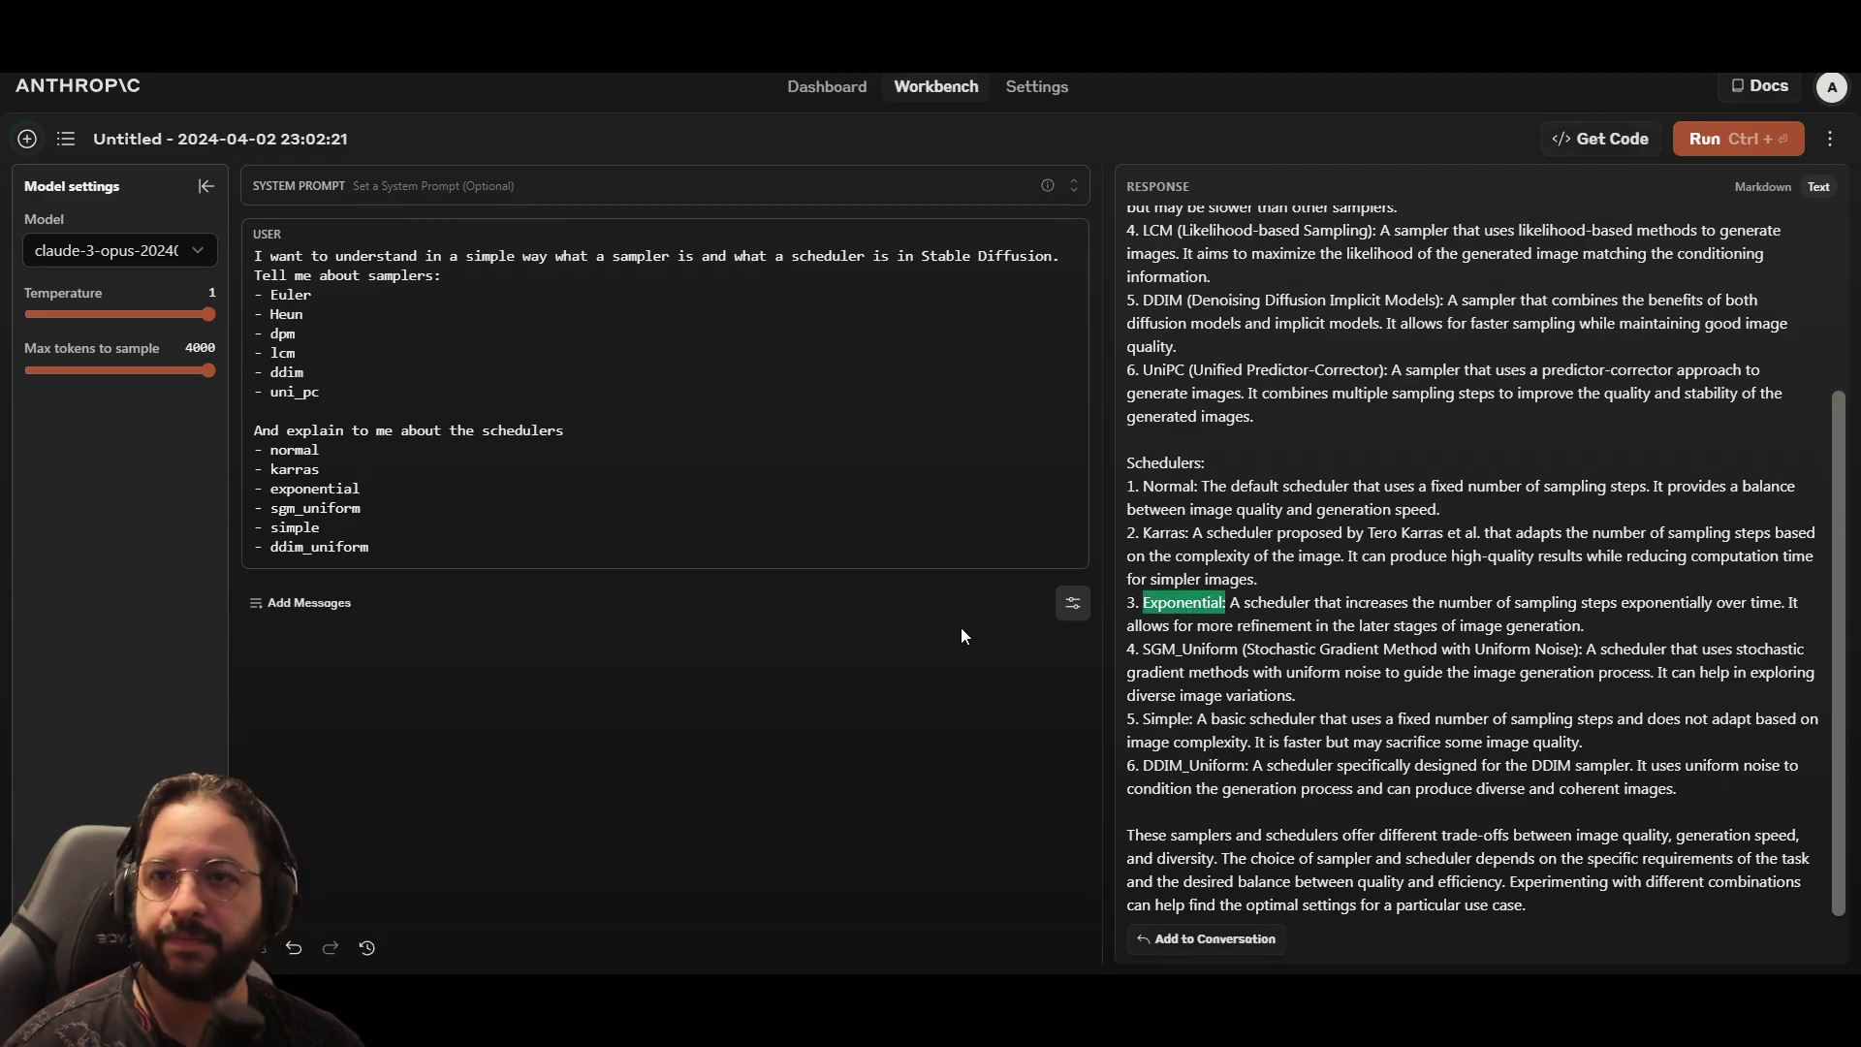
{"action": "left_click", "coordinate": [1223, 654]}
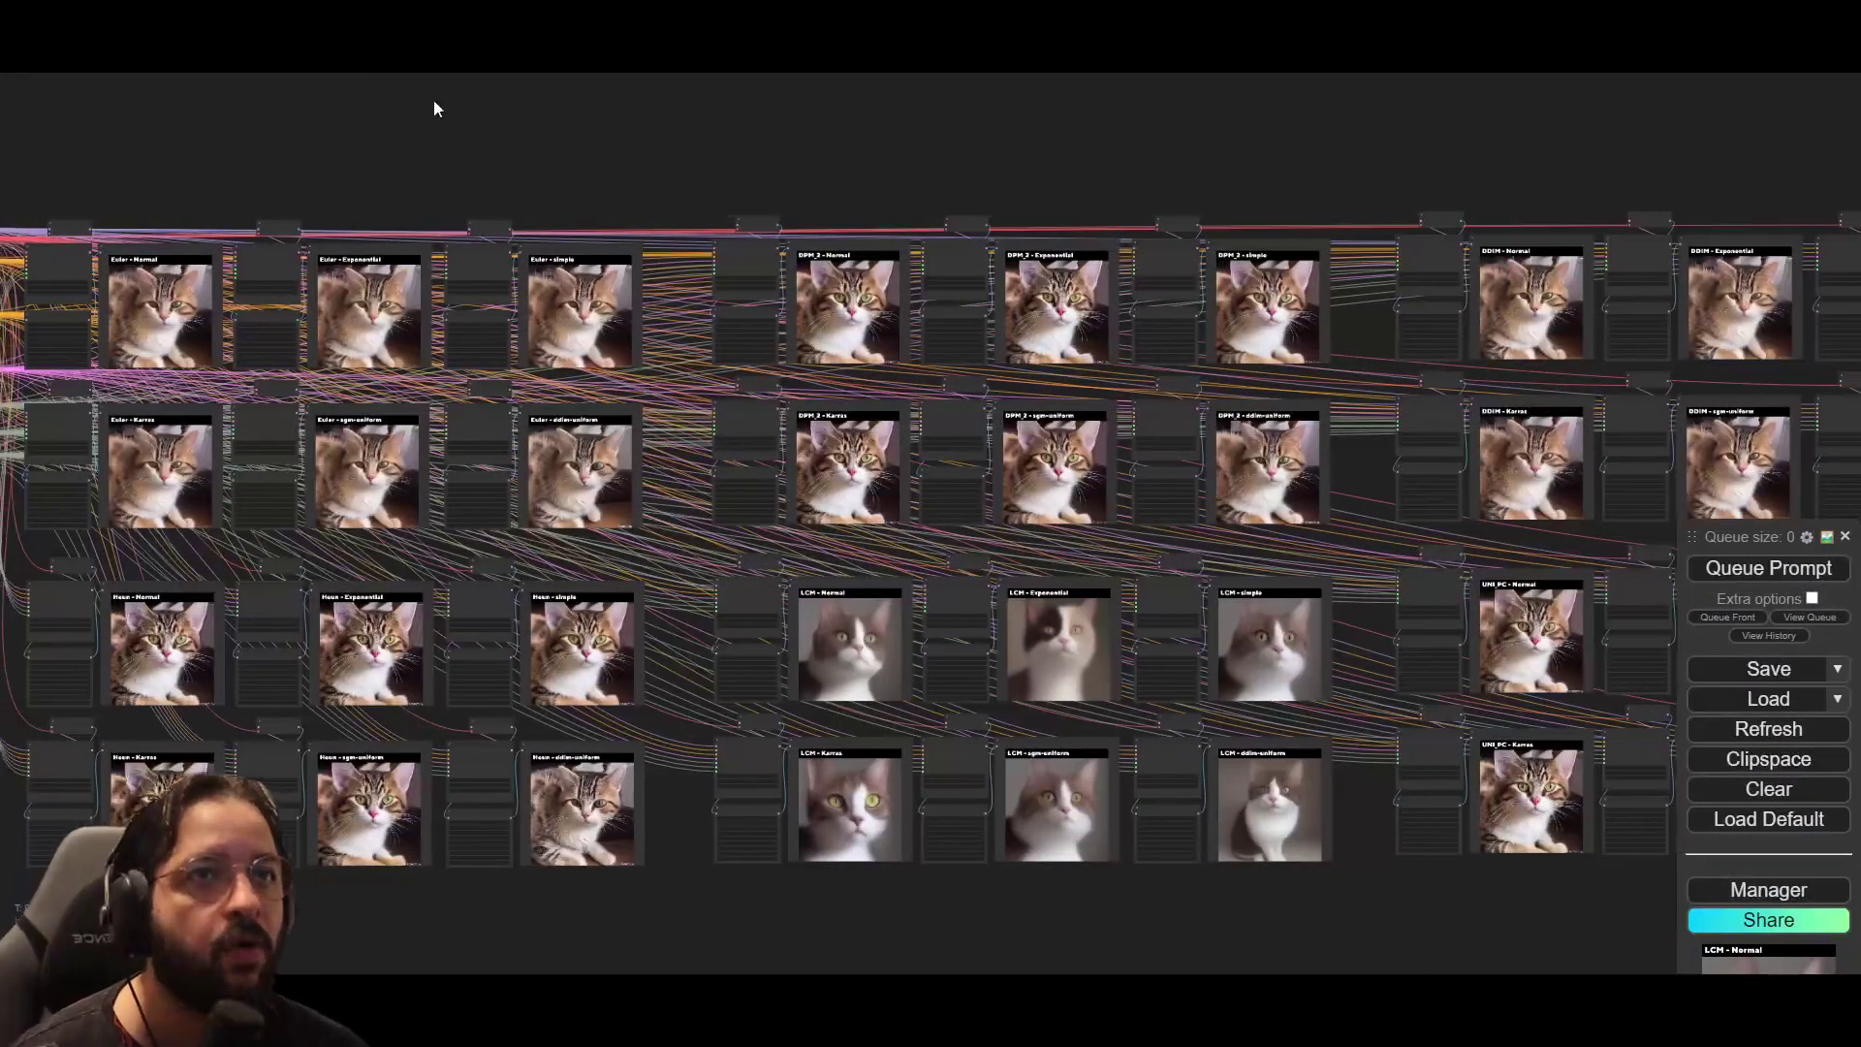
Step: Back in ComfyUI, compare the Euler images across all six schedulers, looking closely at sgm-uniform and ddim-uniform
{"action": "left_click_drag", "start_coordinate": [434, 101], "coordinate": [995, 86]}
{"action": "scroll", "coordinate": [775, 269], "scroll_direction": "up", "scroll_amount": 4}
{"action": "scroll", "coordinate": [775, 277], "scroll_direction": "up", "scroll_amount": 3}
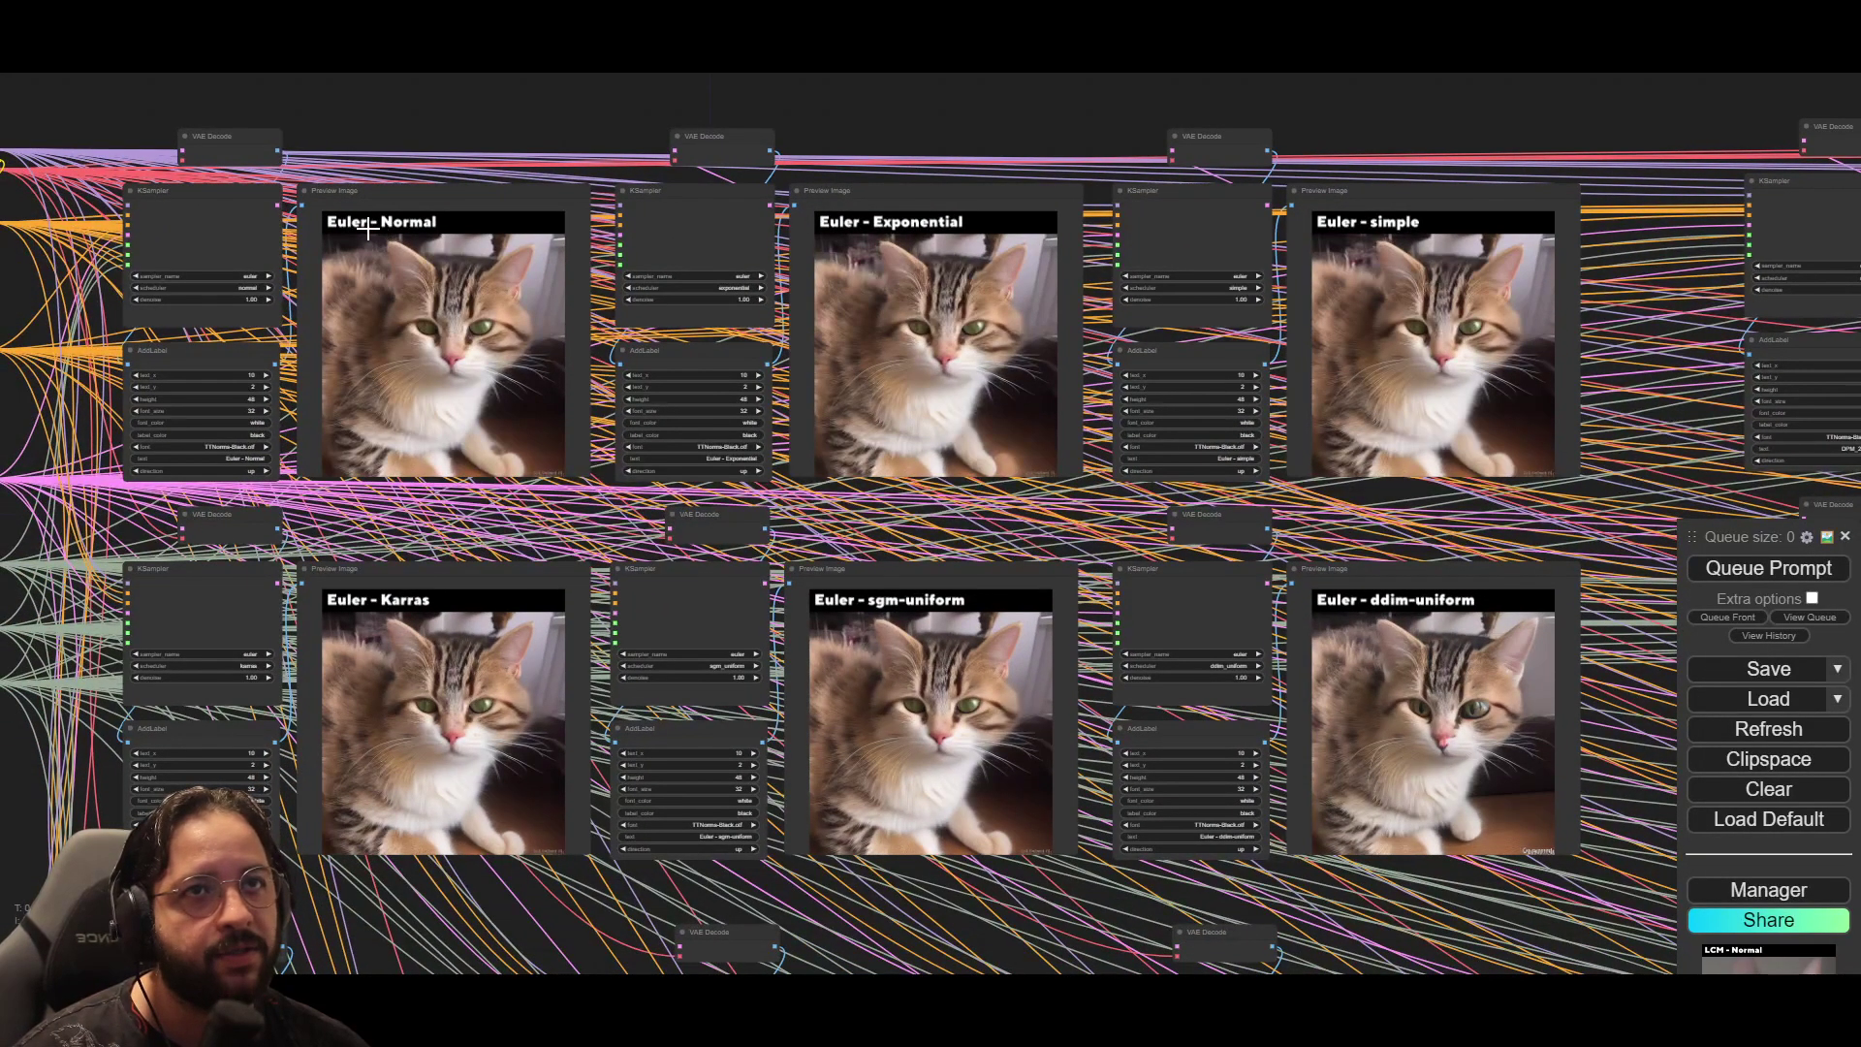
{"action": "left_click_drag", "start_coordinate": [1419, 102], "coordinate": [1399, 97]}
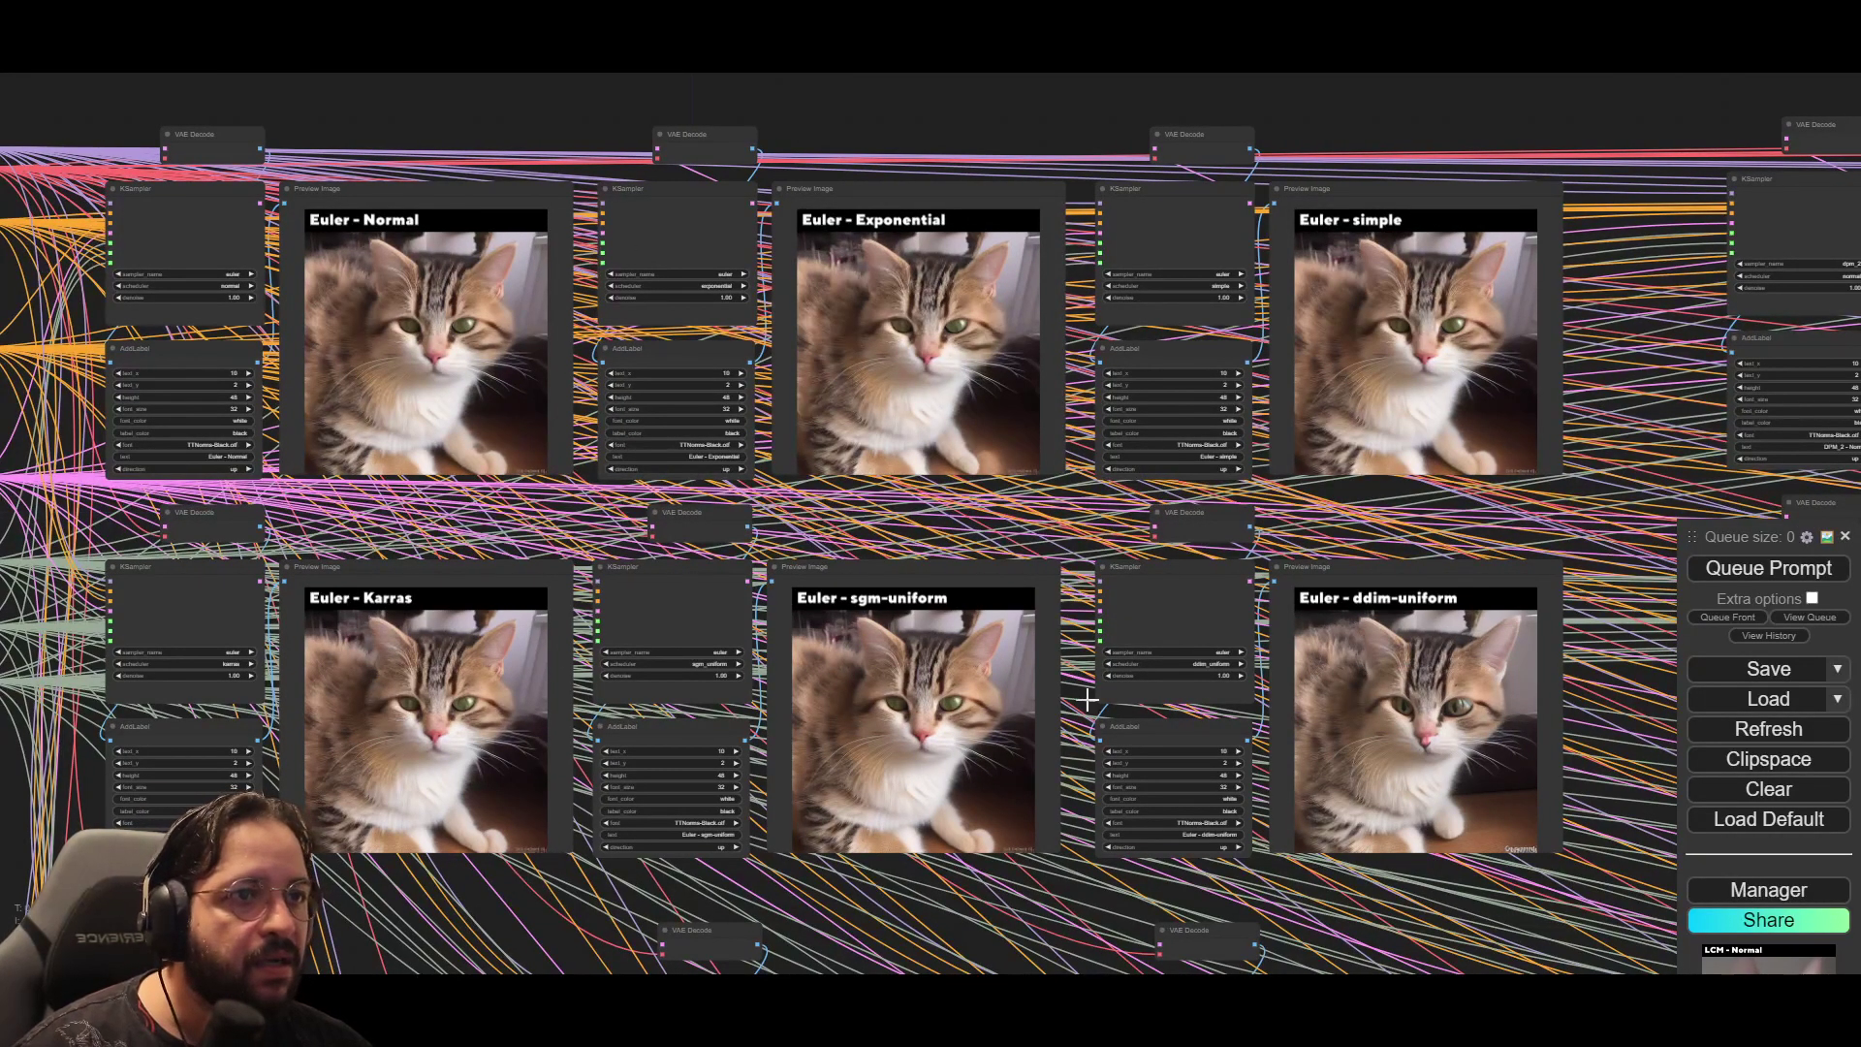
{"action": "scroll", "coordinate": [1492, 737], "scroll_direction": "up", "scroll_amount": 4}
{"action": "scroll", "coordinate": [1493, 737], "scroll_direction": "up", "scroll_amount": 1}
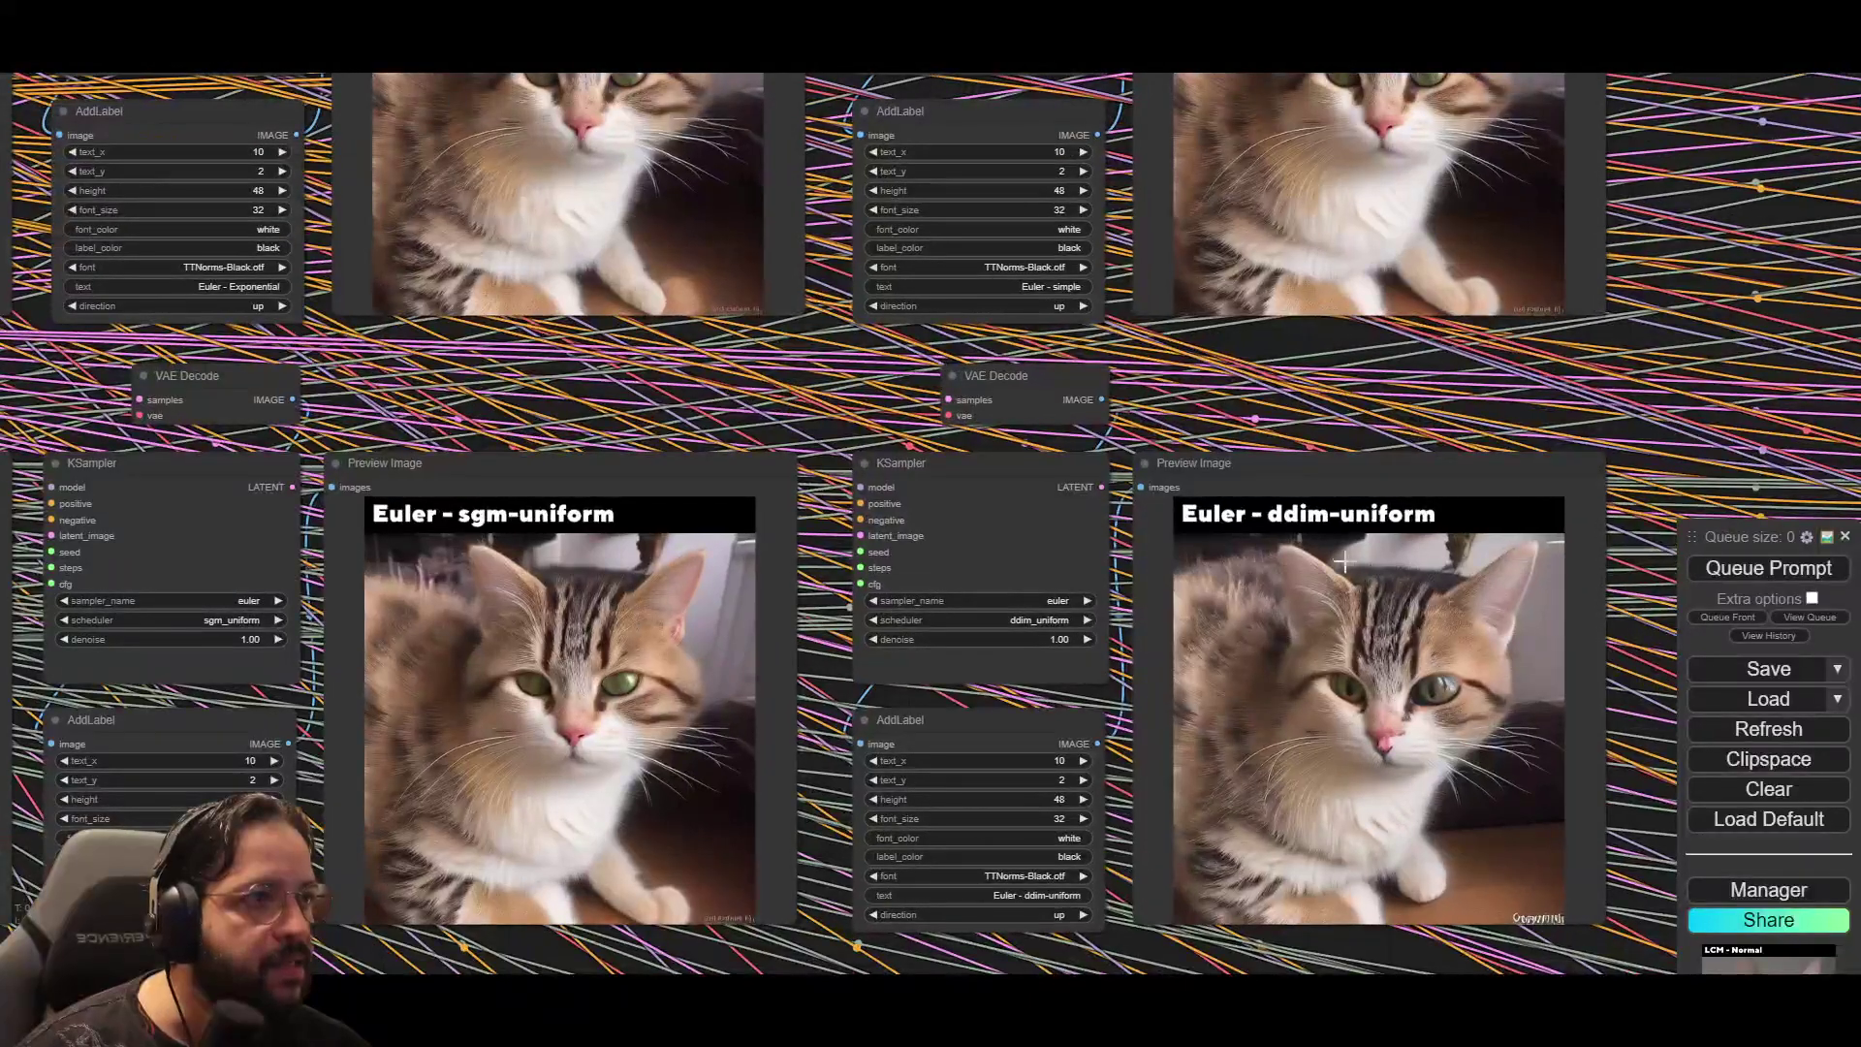
{"action": "scroll", "coordinate": [1405, 533], "scroll_direction": "down", "scroll_amount": 2}
{"action": "scroll", "coordinate": [1405, 533], "scroll_direction": "down", "scroll_amount": 3}
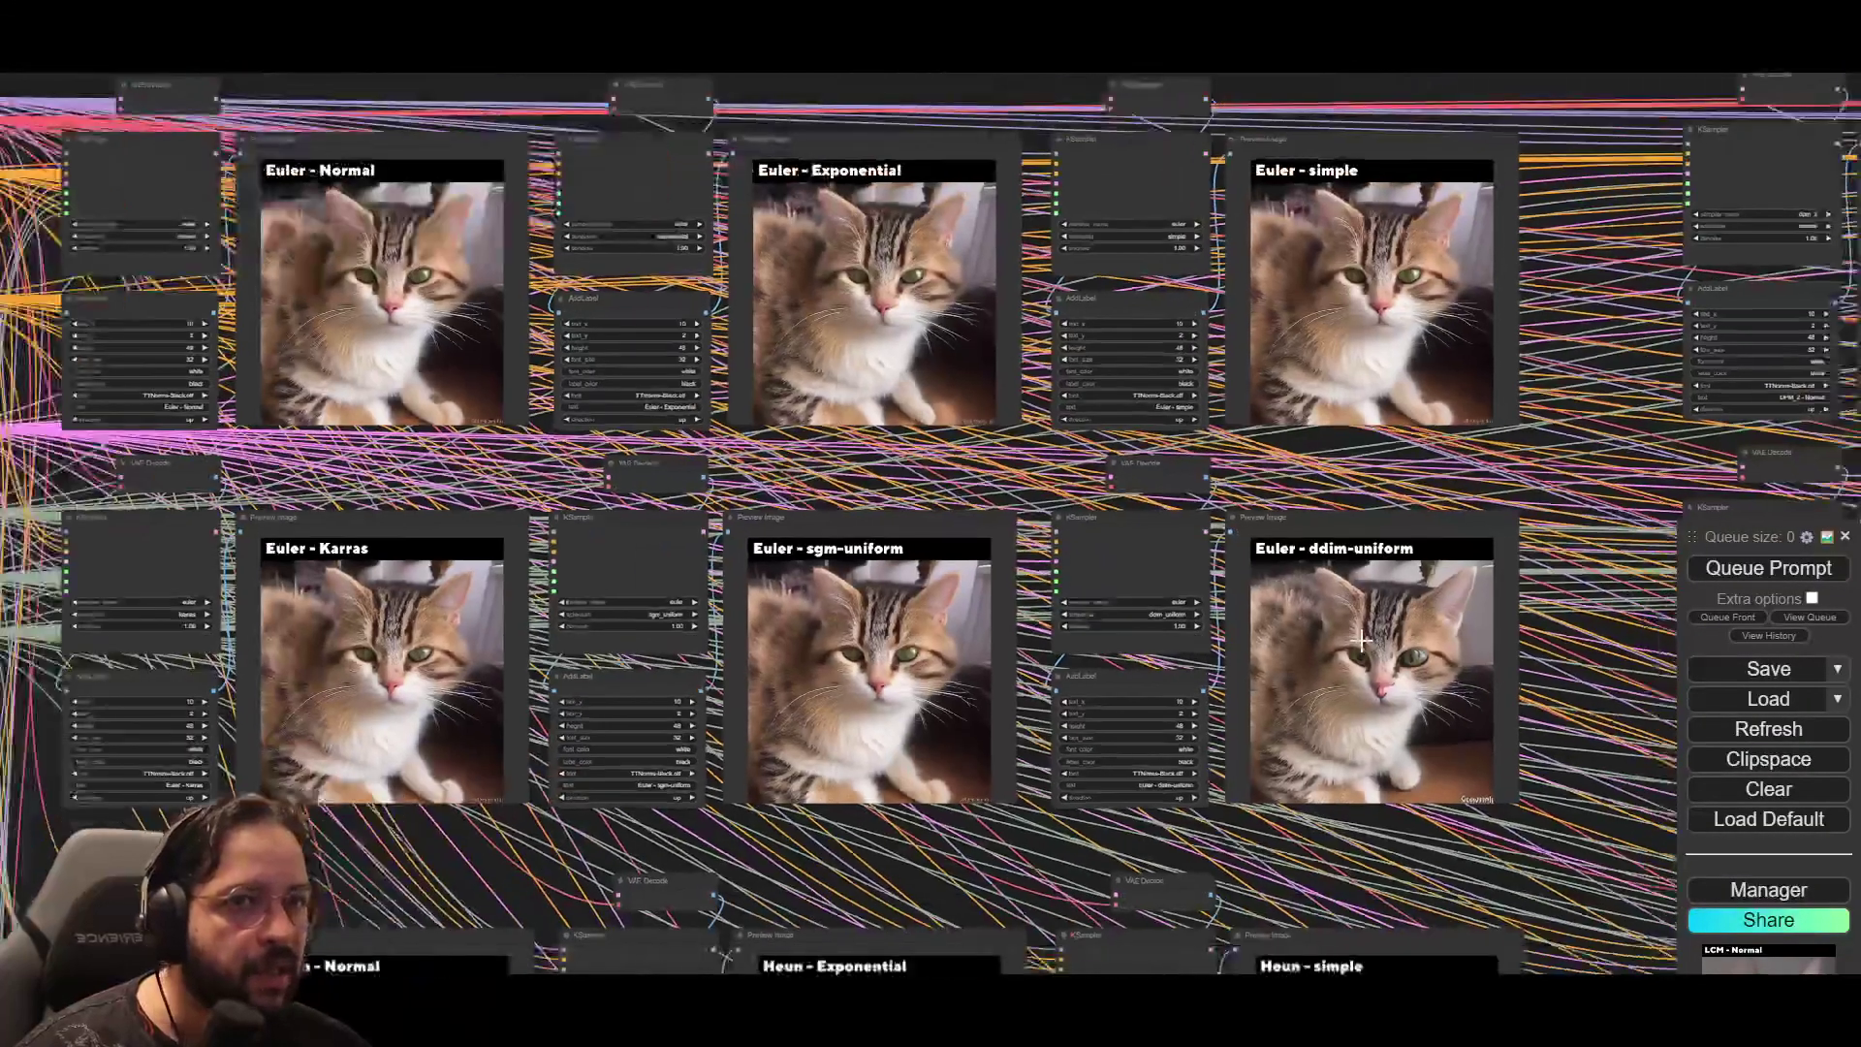
Step: Compare the Heun images across the Normal, Exponential, simple, Karras, sgm-uniform and ddim-uniform schedulers
{"action": "scroll", "coordinate": [1260, 775], "scroll_direction": "down", "scroll_amount": 1}
{"action": "left_click_drag", "start_coordinate": [1054, 880], "coordinate": [1124, 223]}
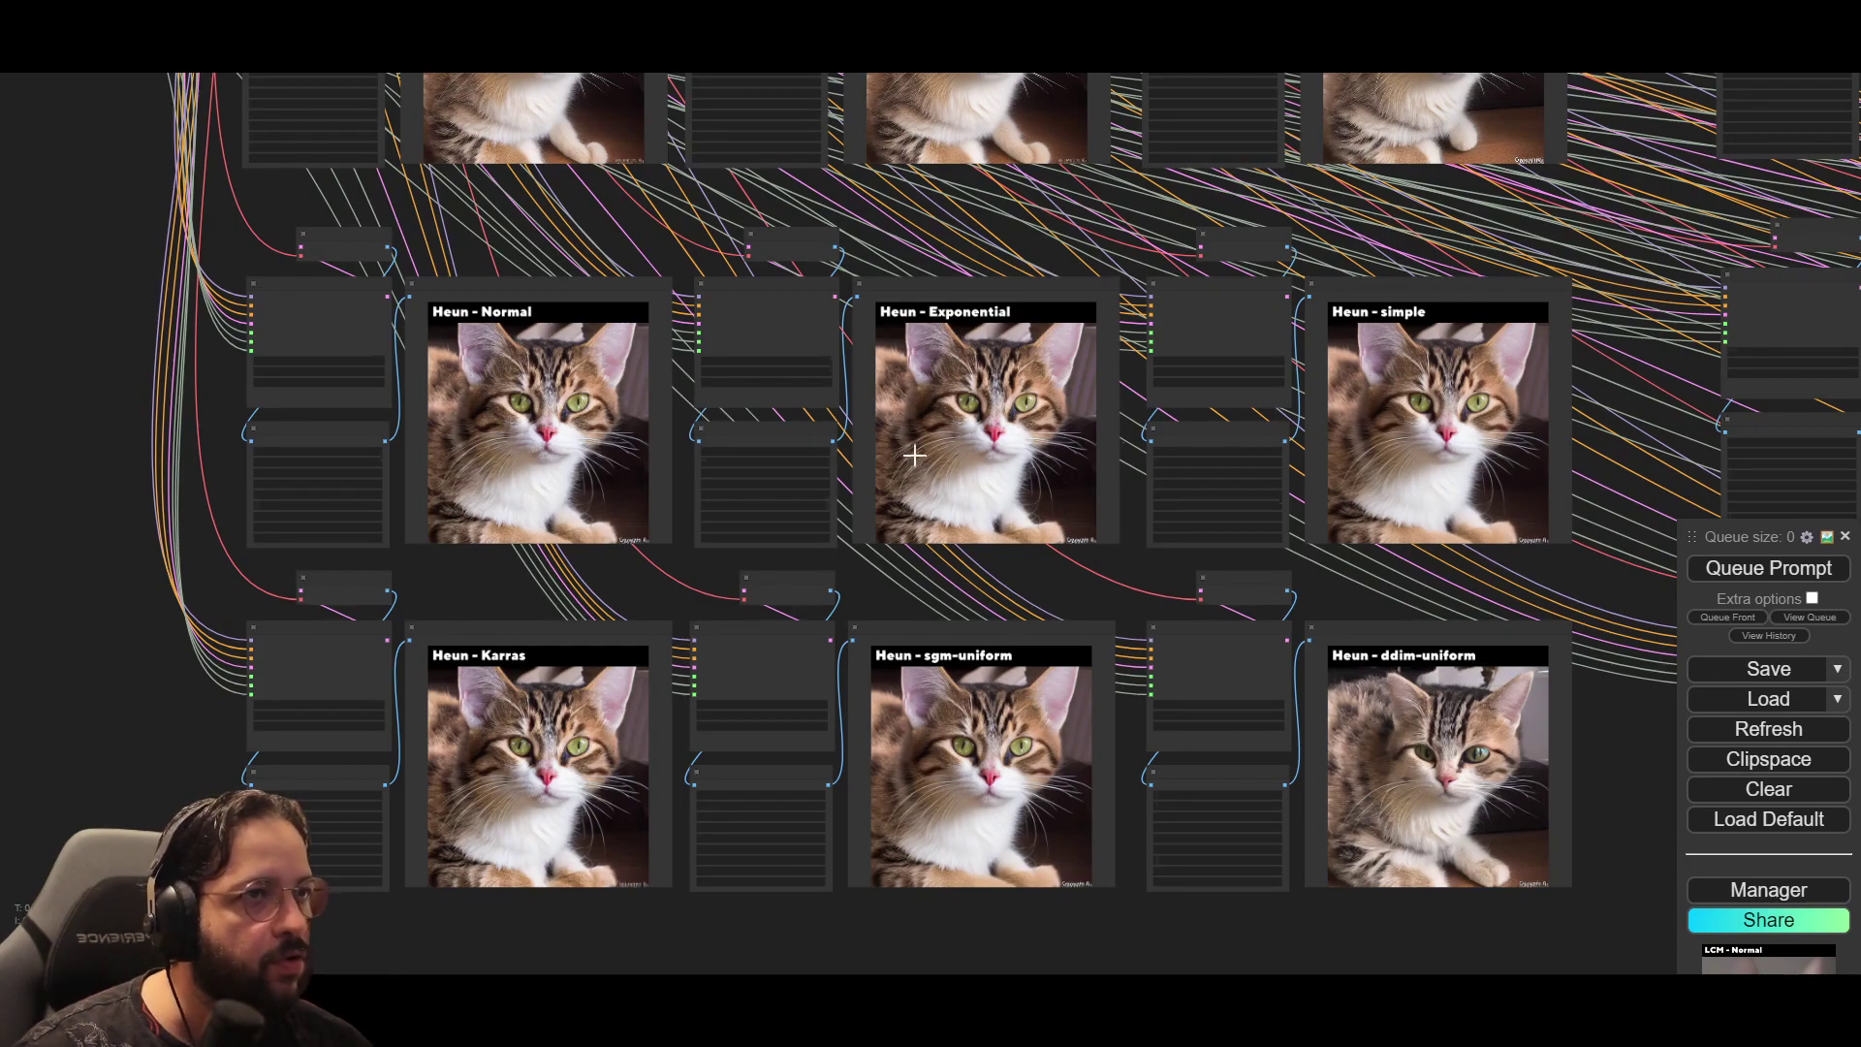
{"action": "left_click_drag", "start_coordinate": [883, 329], "coordinate": [826, 337]}
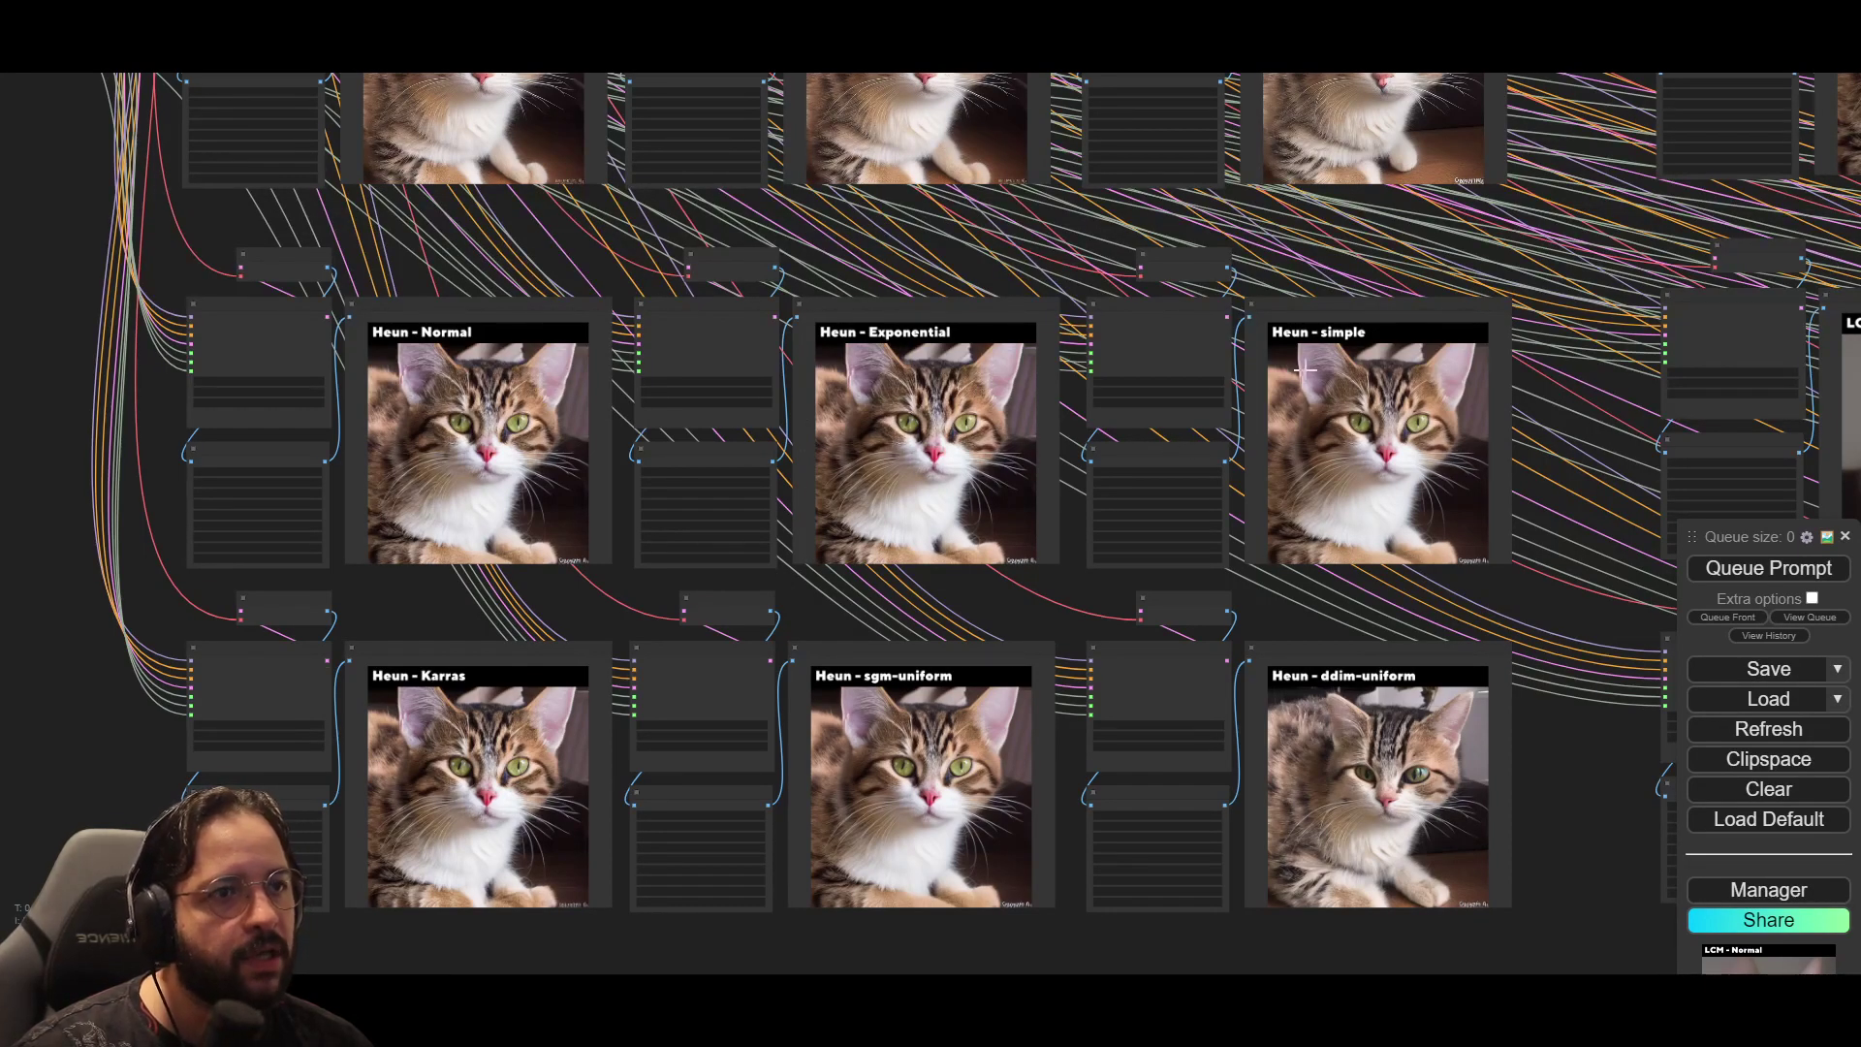
Step: Compare the DPM_2 images across their six schedulers
{"action": "left_click_drag", "start_coordinate": [1124, 345], "coordinate": [589, 797]}
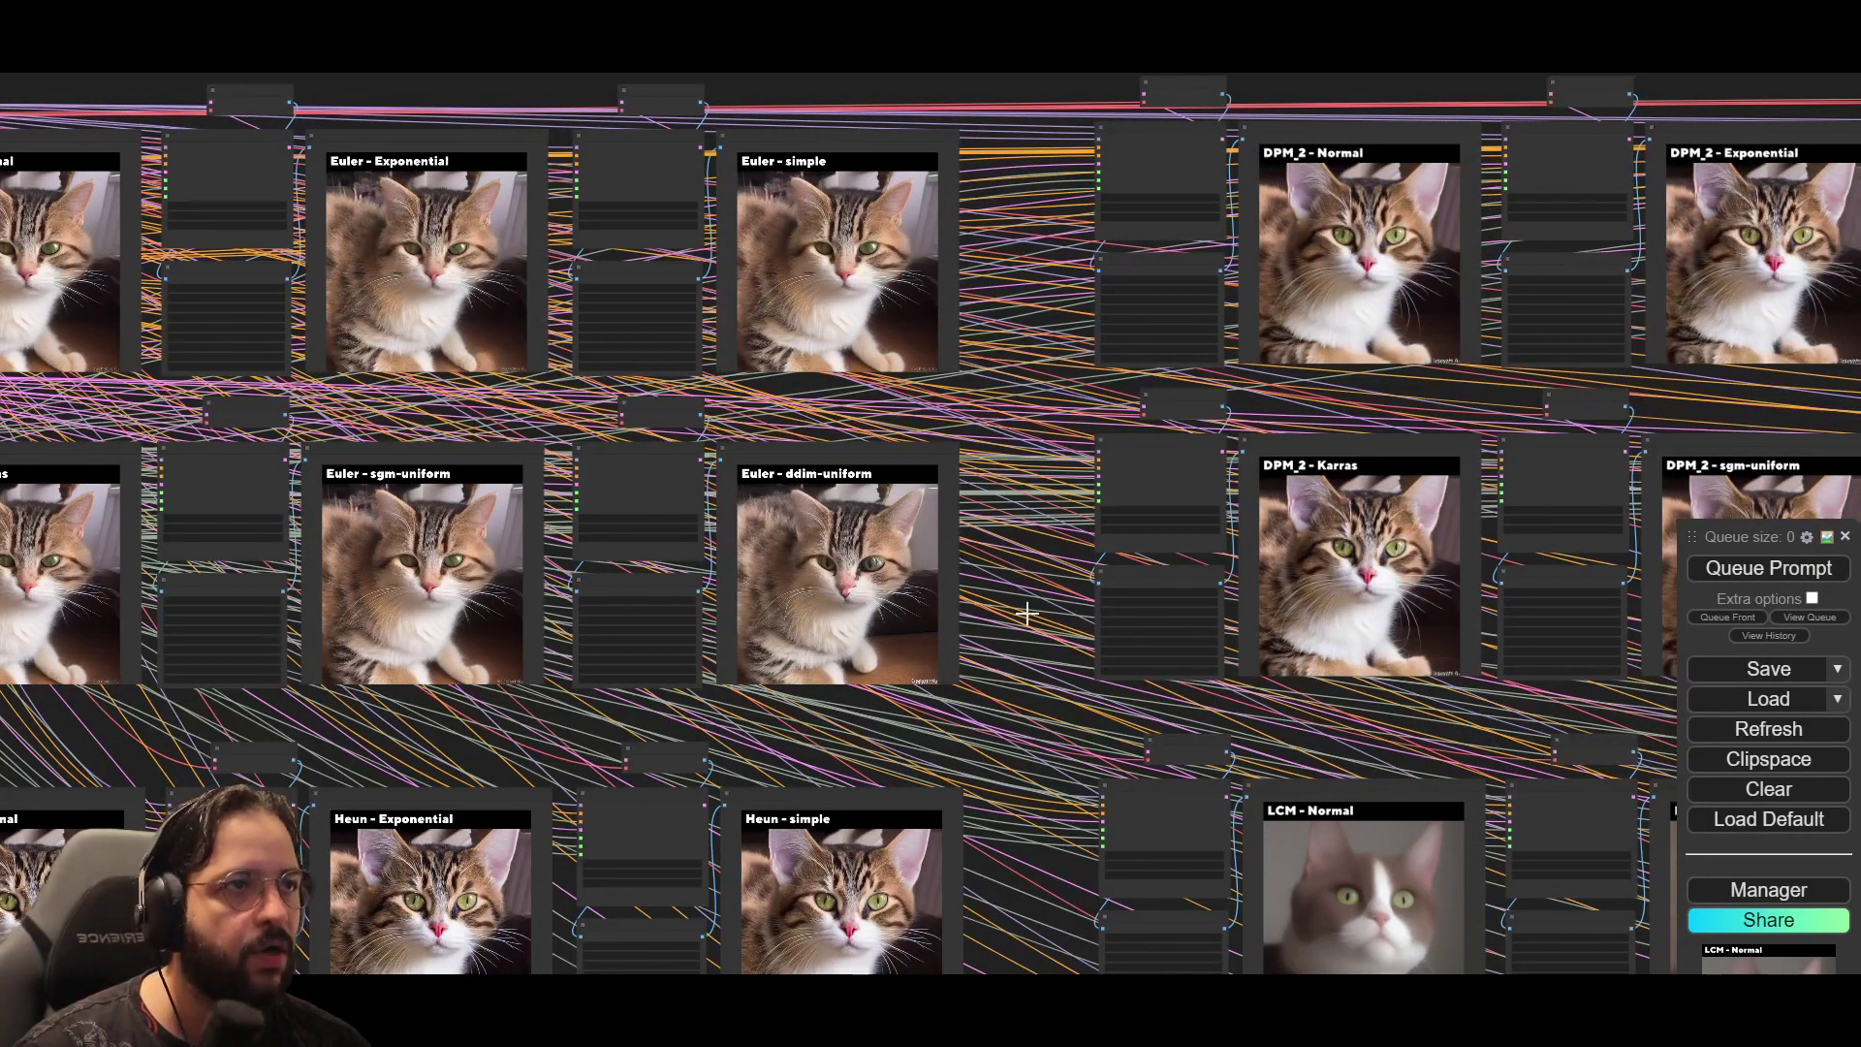
{"action": "left_click_drag", "start_coordinate": [1051, 611], "coordinate": [610, 631]}
{"action": "left_click_drag", "start_coordinate": [1213, 699], "coordinate": [992, 713]}
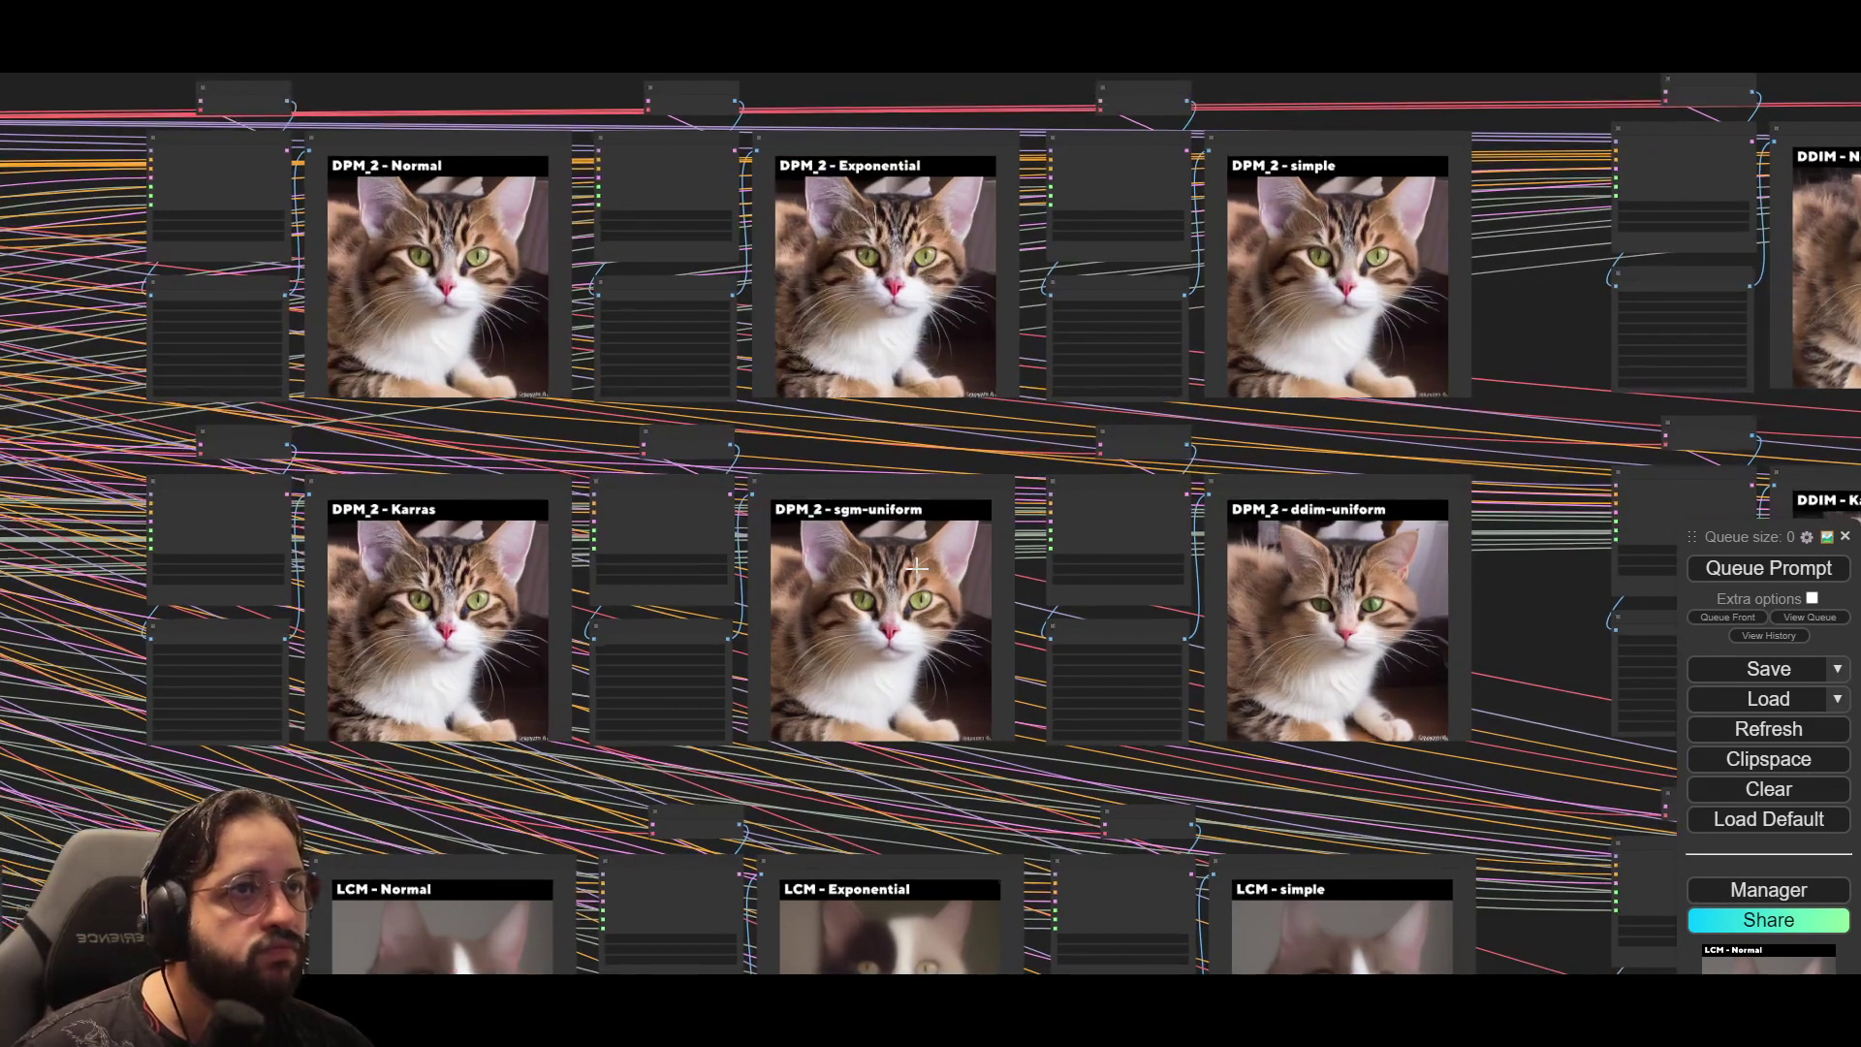
Step: Examine the quality and differences of the LCM images across their six schedulers
{"action": "left_click_drag", "start_coordinate": [573, 759], "coordinate": [441, 870]}
{"action": "left_click_drag", "start_coordinate": [971, 794], "coordinate": [863, 180]}
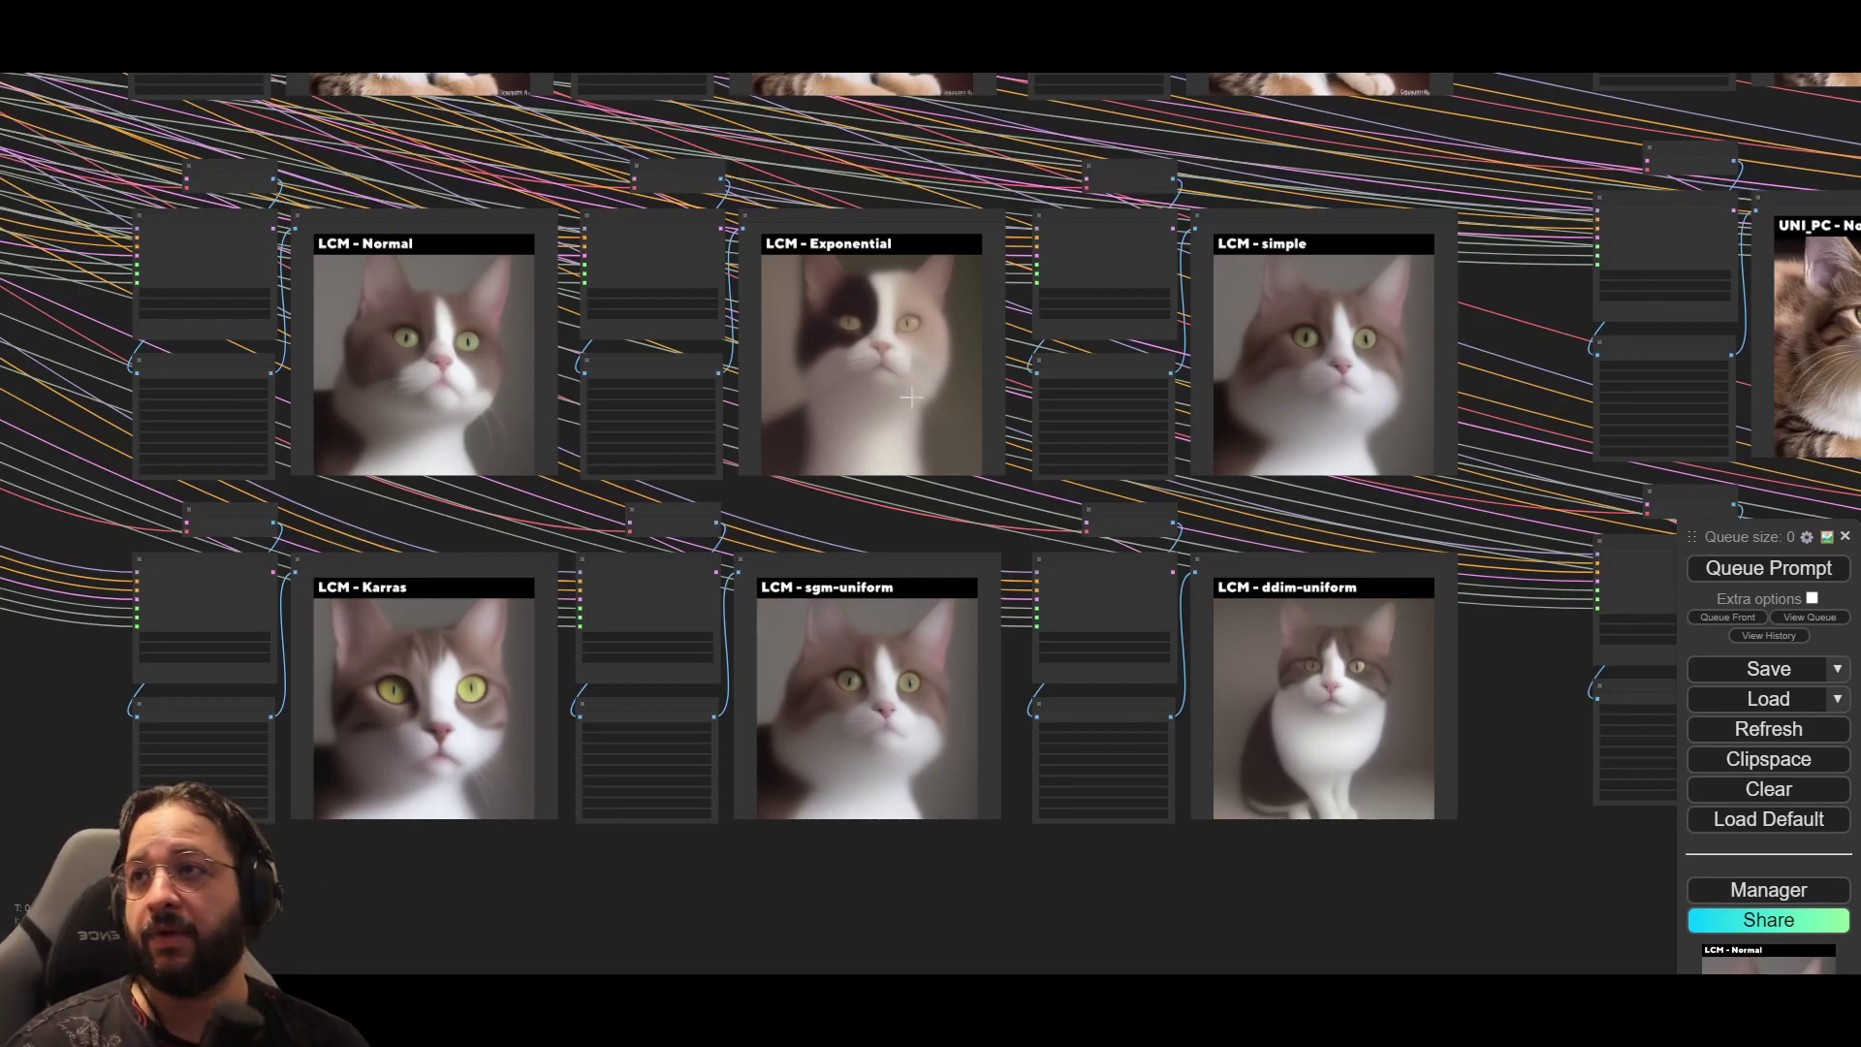
{"action": "left_click_drag", "start_coordinate": [869, 360], "coordinate": [862, 421]}
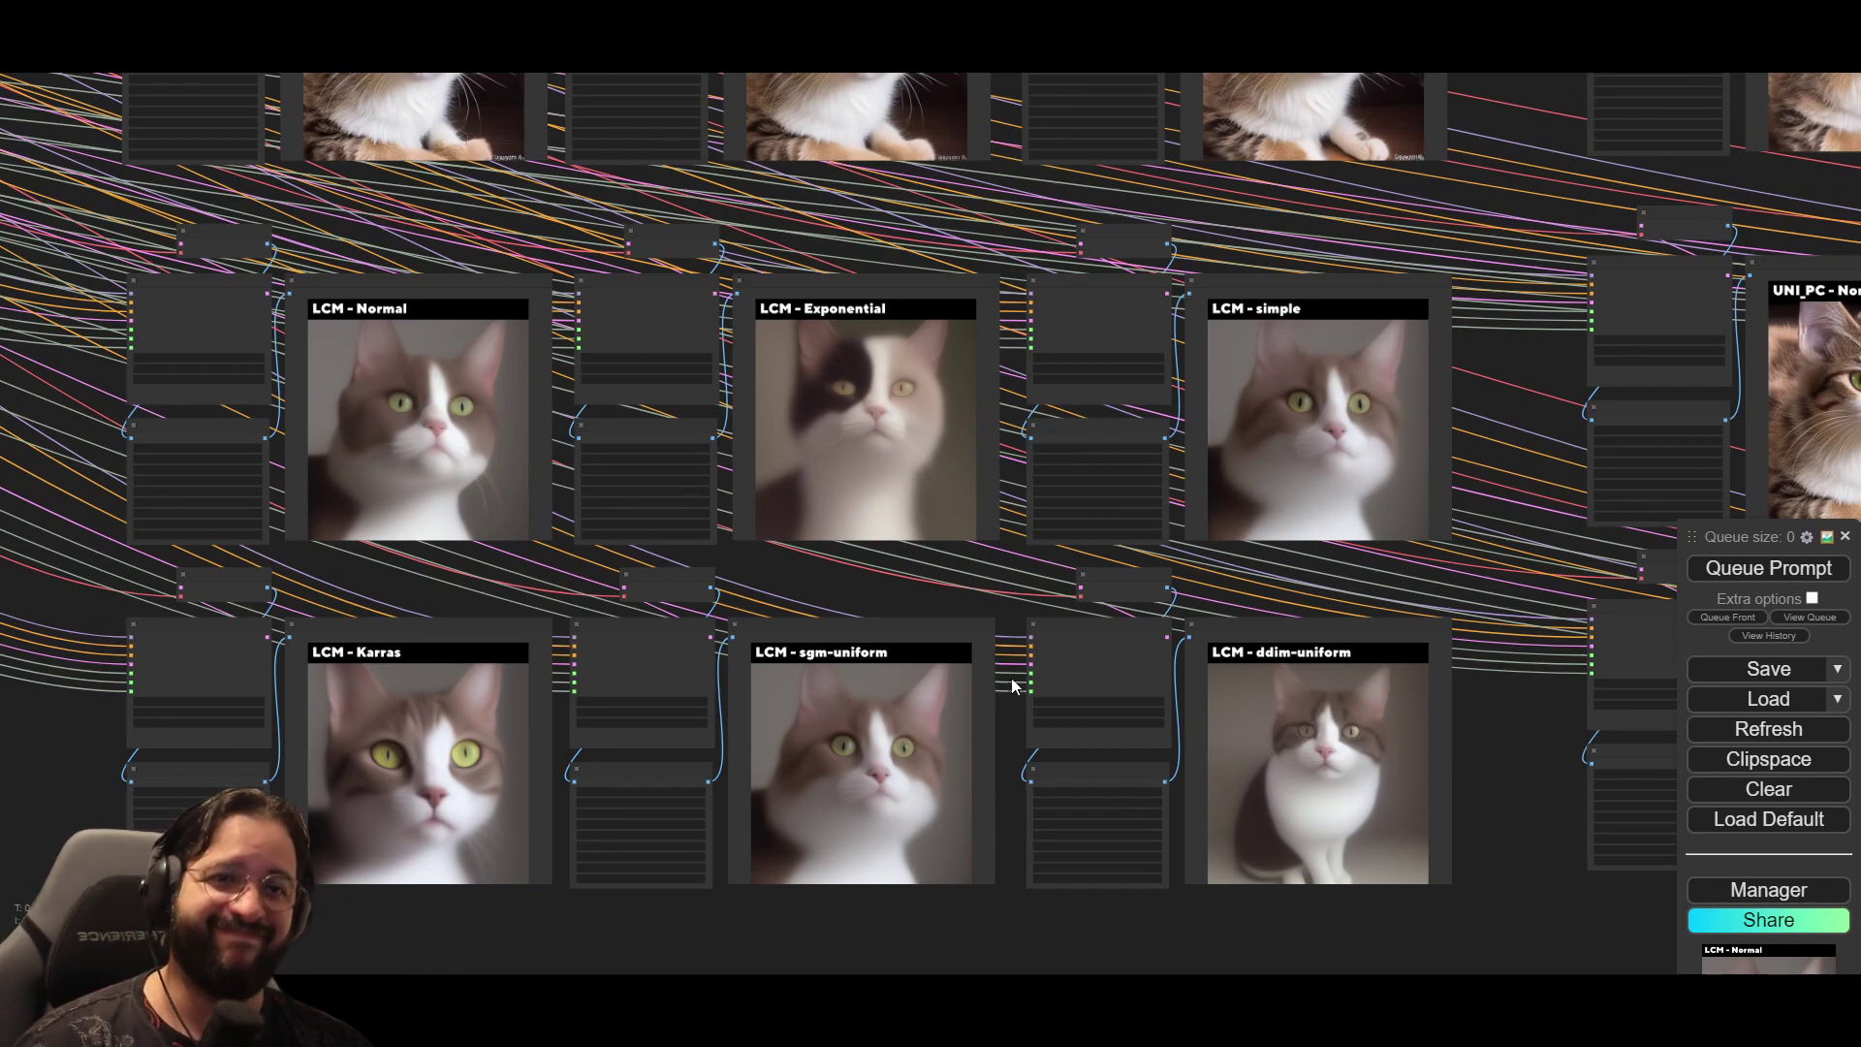
{"action": "mouse_move", "coordinate": [1333, 563]}
{"action": "left_mouse_down"}
{"action": "mouse_move", "coordinate": [857, 695]}
{"action": "mouse_move", "coordinate": [1466, 533]}
{"action": "mouse_move", "coordinate": [1353, 555]}
{"action": "left_mouse_up"}
Step: Compare the DDIM images across their schedulers and against the neighbouring DPM_2 images
{"action": "left_click_drag", "start_coordinate": [1337, 463], "coordinate": [556, 892]}
{"action": "left_click_drag", "start_coordinate": [1506, 665], "coordinate": [1155, 717]}
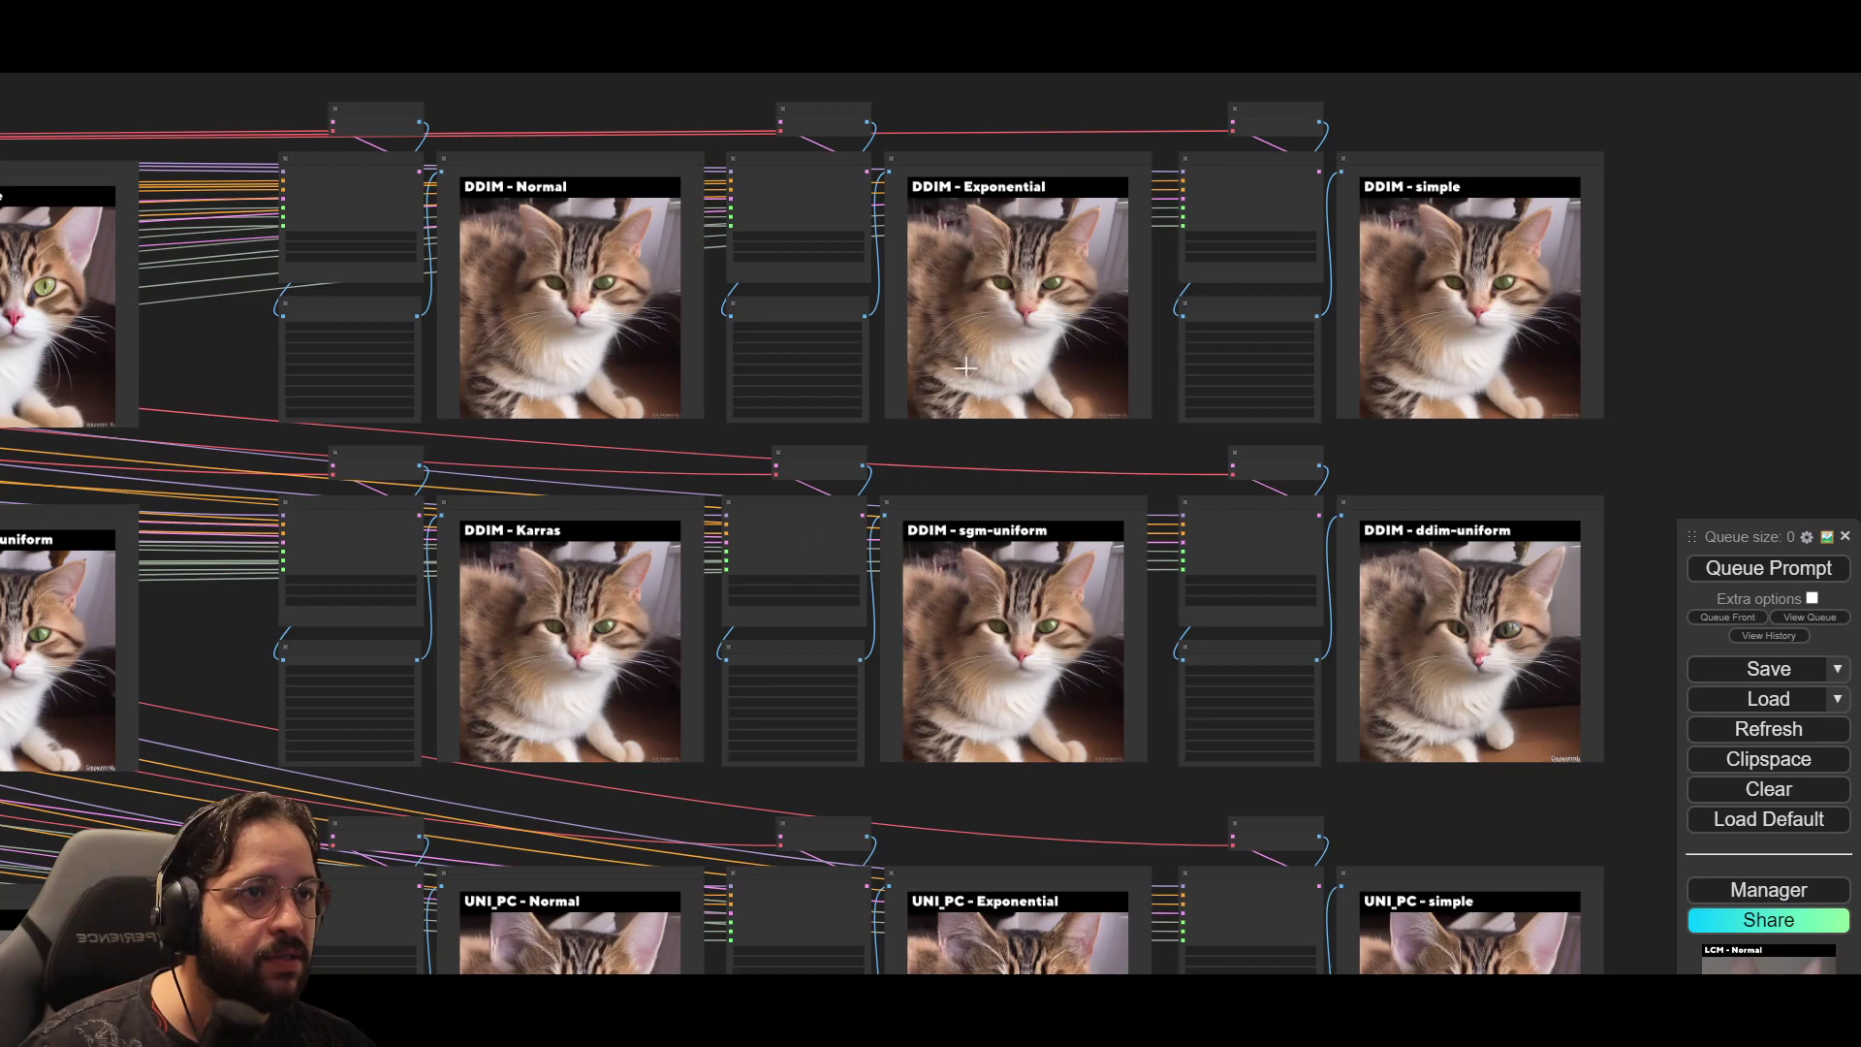
{"action": "left_click_drag", "start_coordinate": [502, 487], "coordinate": [1416, 437]}
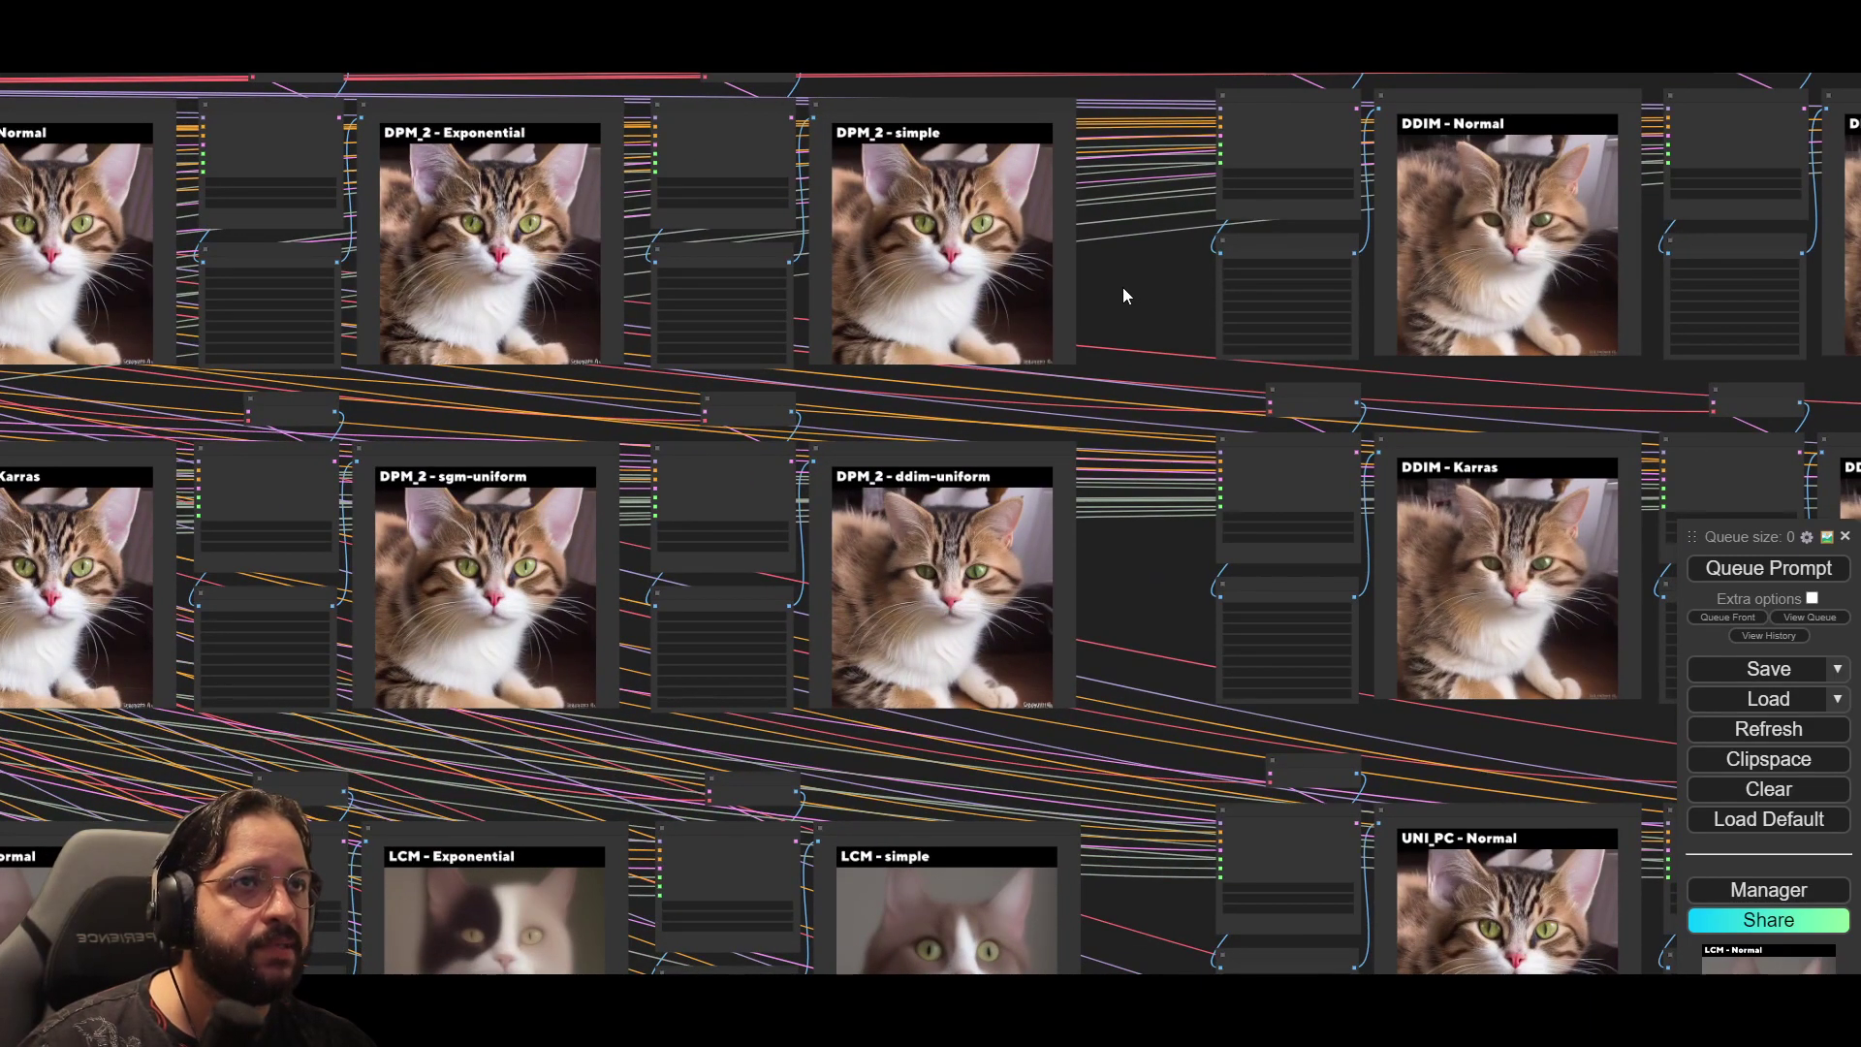
Step: Compare the UNI_PC images across their six schedulers, examining the sgm-uniform and ddim-uniform results in detail
{"action": "left_click_drag", "start_coordinate": [1124, 287], "coordinate": [597, 203]}
{"action": "left_click_drag", "start_coordinate": [1018, 456], "coordinate": [524, 78]}
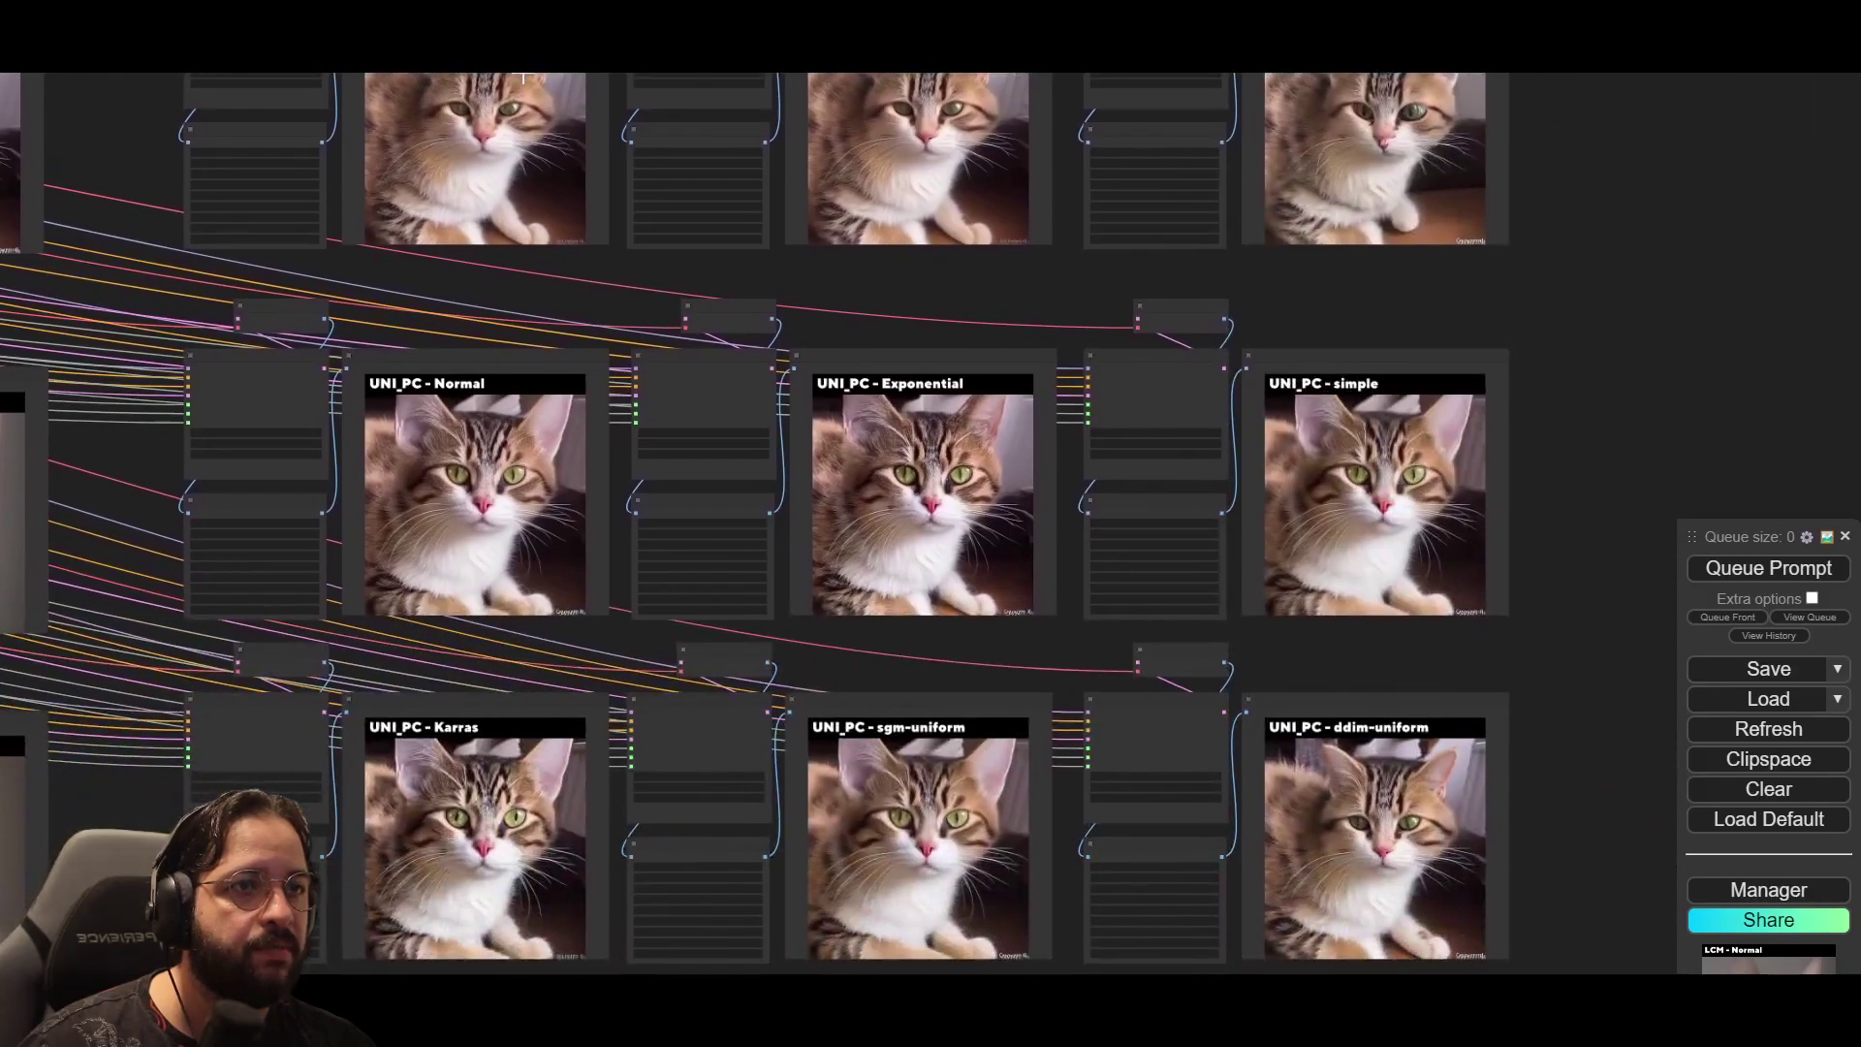
{"action": "left_click_drag", "start_coordinate": [697, 447], "coordinate": [751, 361]}
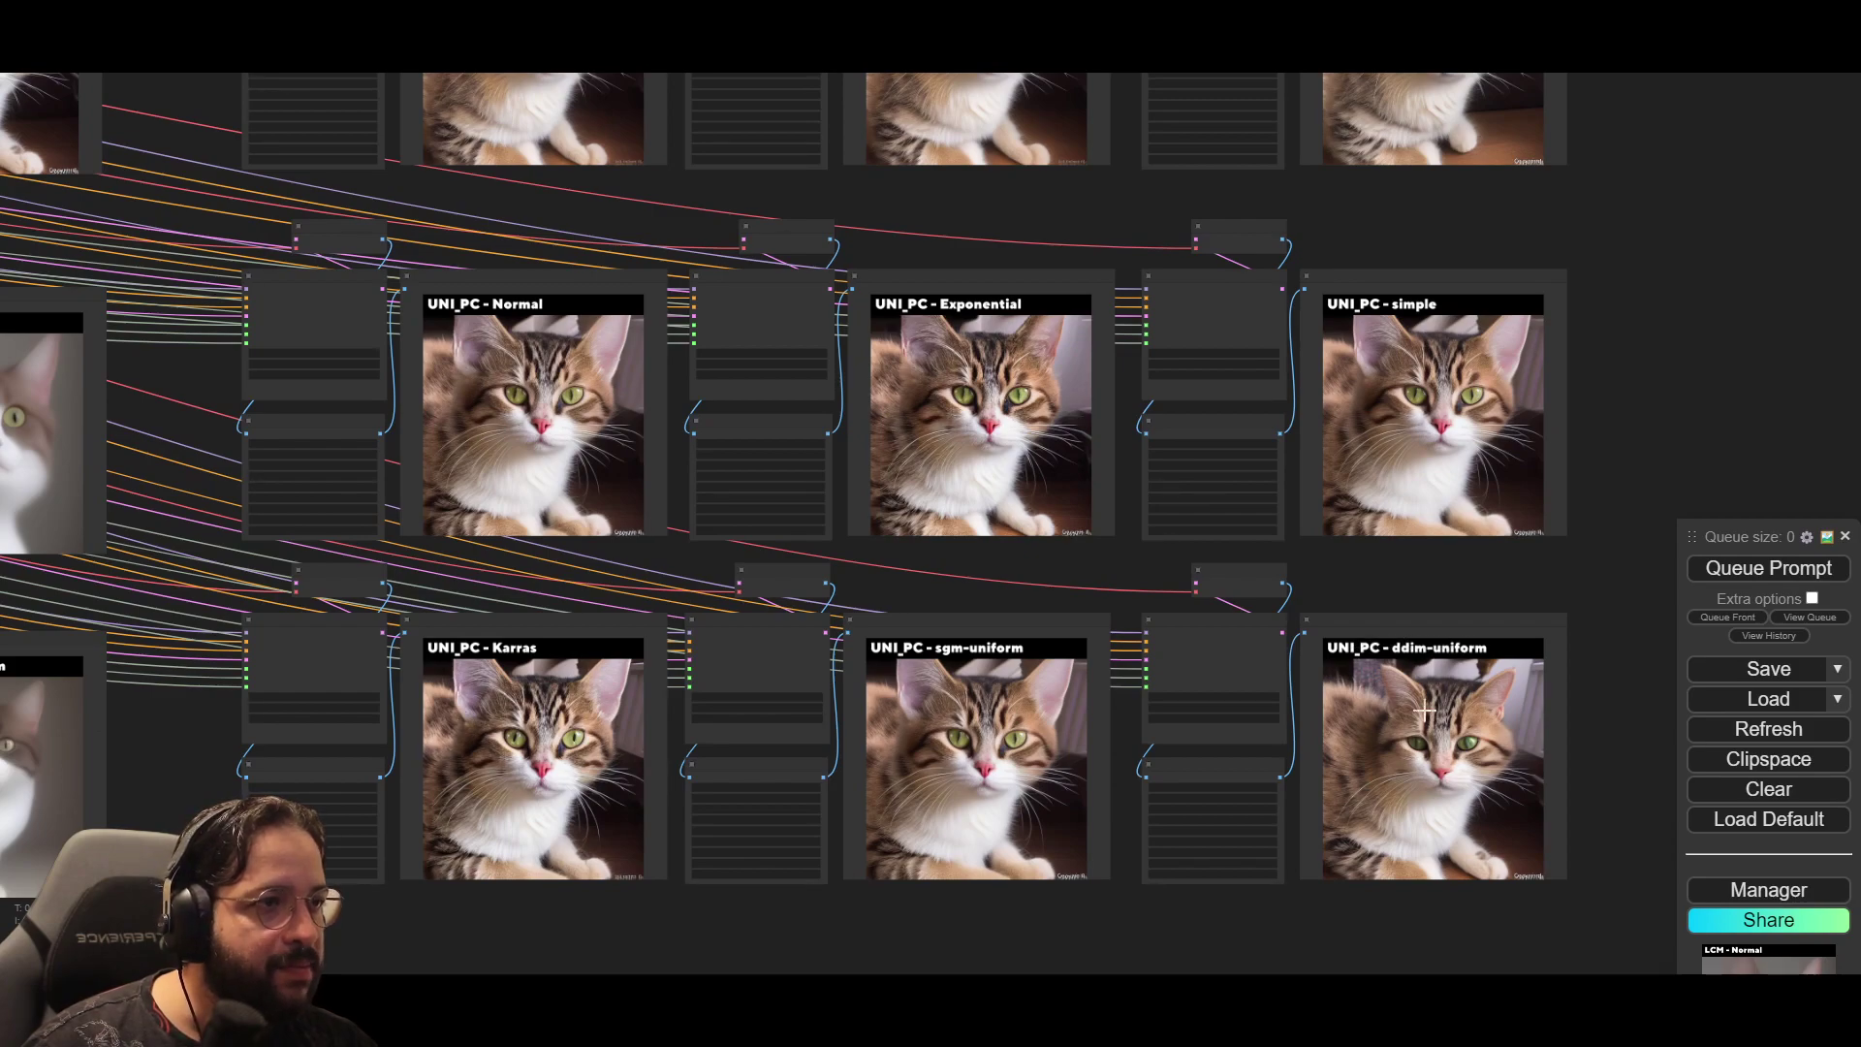
{"action": "scroll", "coordinate": [1446, 809], "scroll_direction": "up", "scroll_amount": 5}
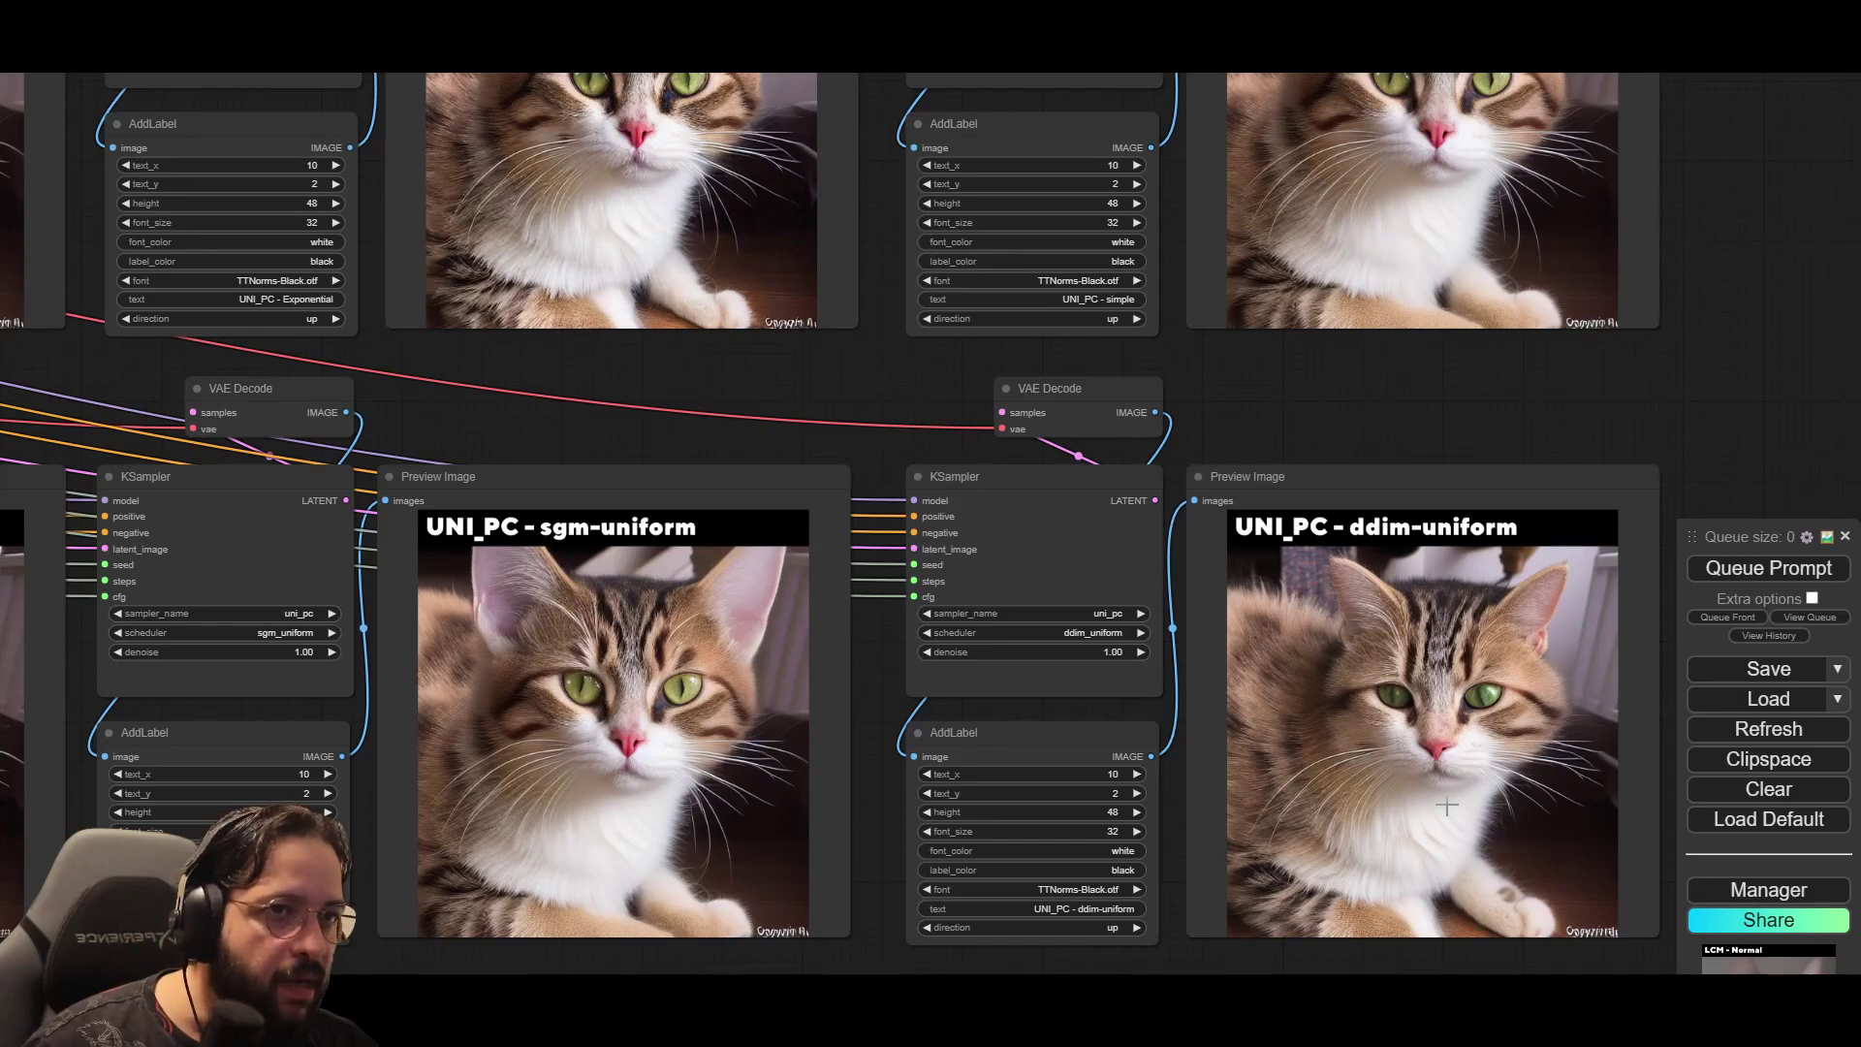
{"action": "scroll", "coordinate": [1446, 807], "scroll_direction": "down", "scroll_amount": 3}
{"action": "scroll", "coordinate": [834, 681], "scroll_direction": "down", "scroll_amount": 3}
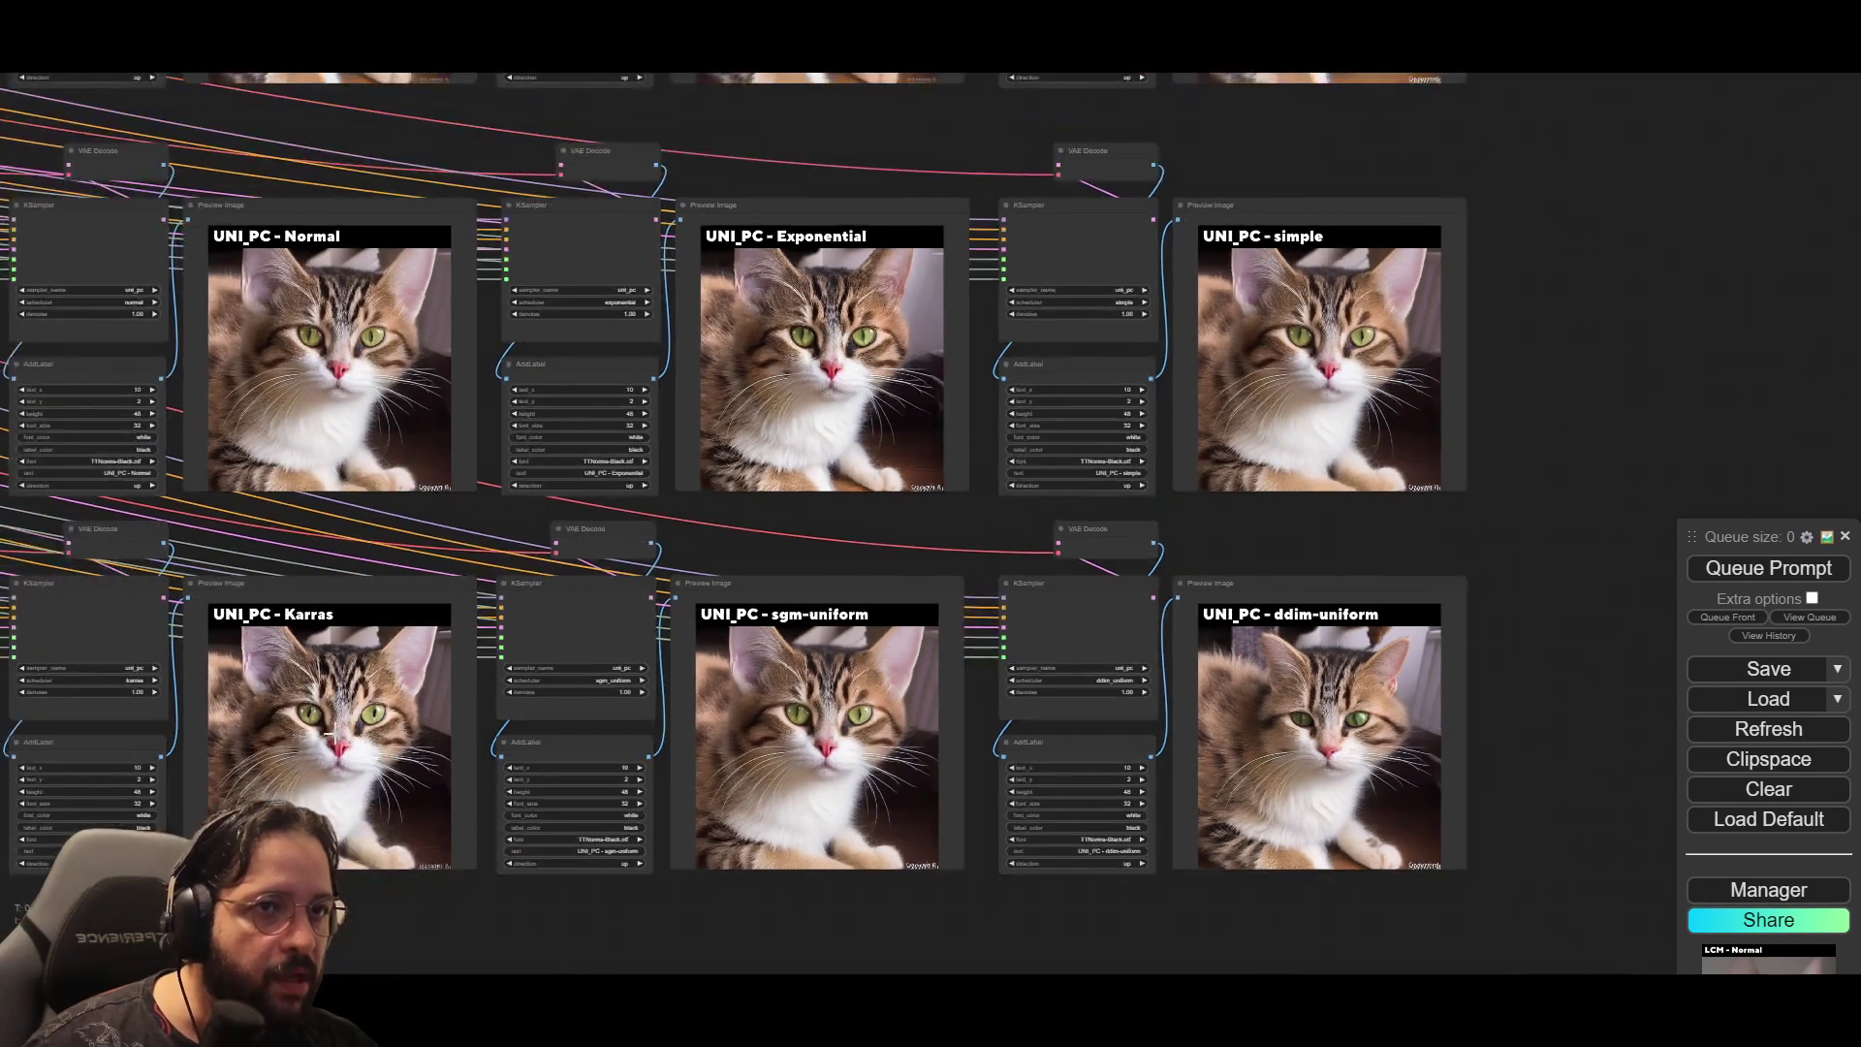
Step: Compare the cat images across the Euler, Heun, DPM_2, LCM, DDIM and UNI_PC sampler groups
{"action": "scroll", "coordinate": [834, 681], "scroll_direction": "down", "scroll_amount": 5}
{"action": "scroll", "coordinate": [885, 739], "scroll_direction": "up", "scroll_amount": 3}
{"action": "left_click_drag", "start_coordinate": [1008, 740], "coordinate": [1339, 787]}
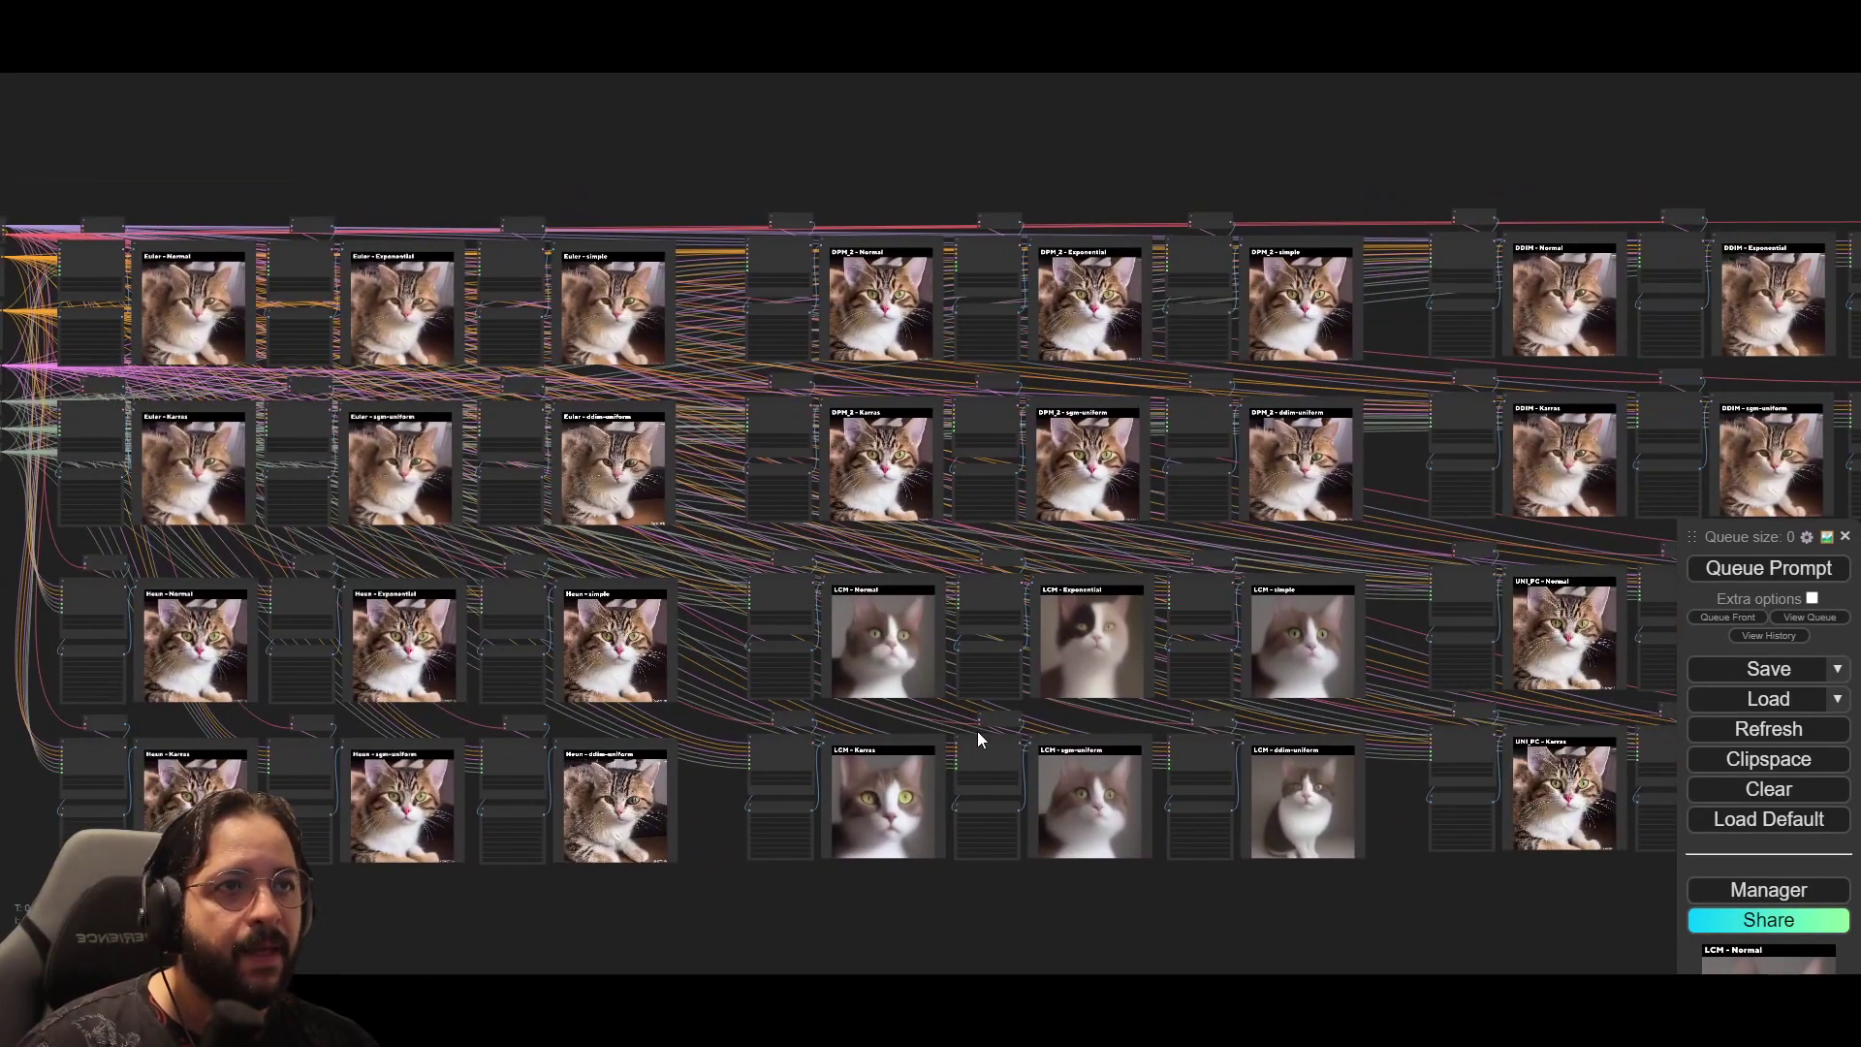
{"action": "scroll", "coordinate": [684, 533], "scroll_direction": "up", "scroll_amount": 2}
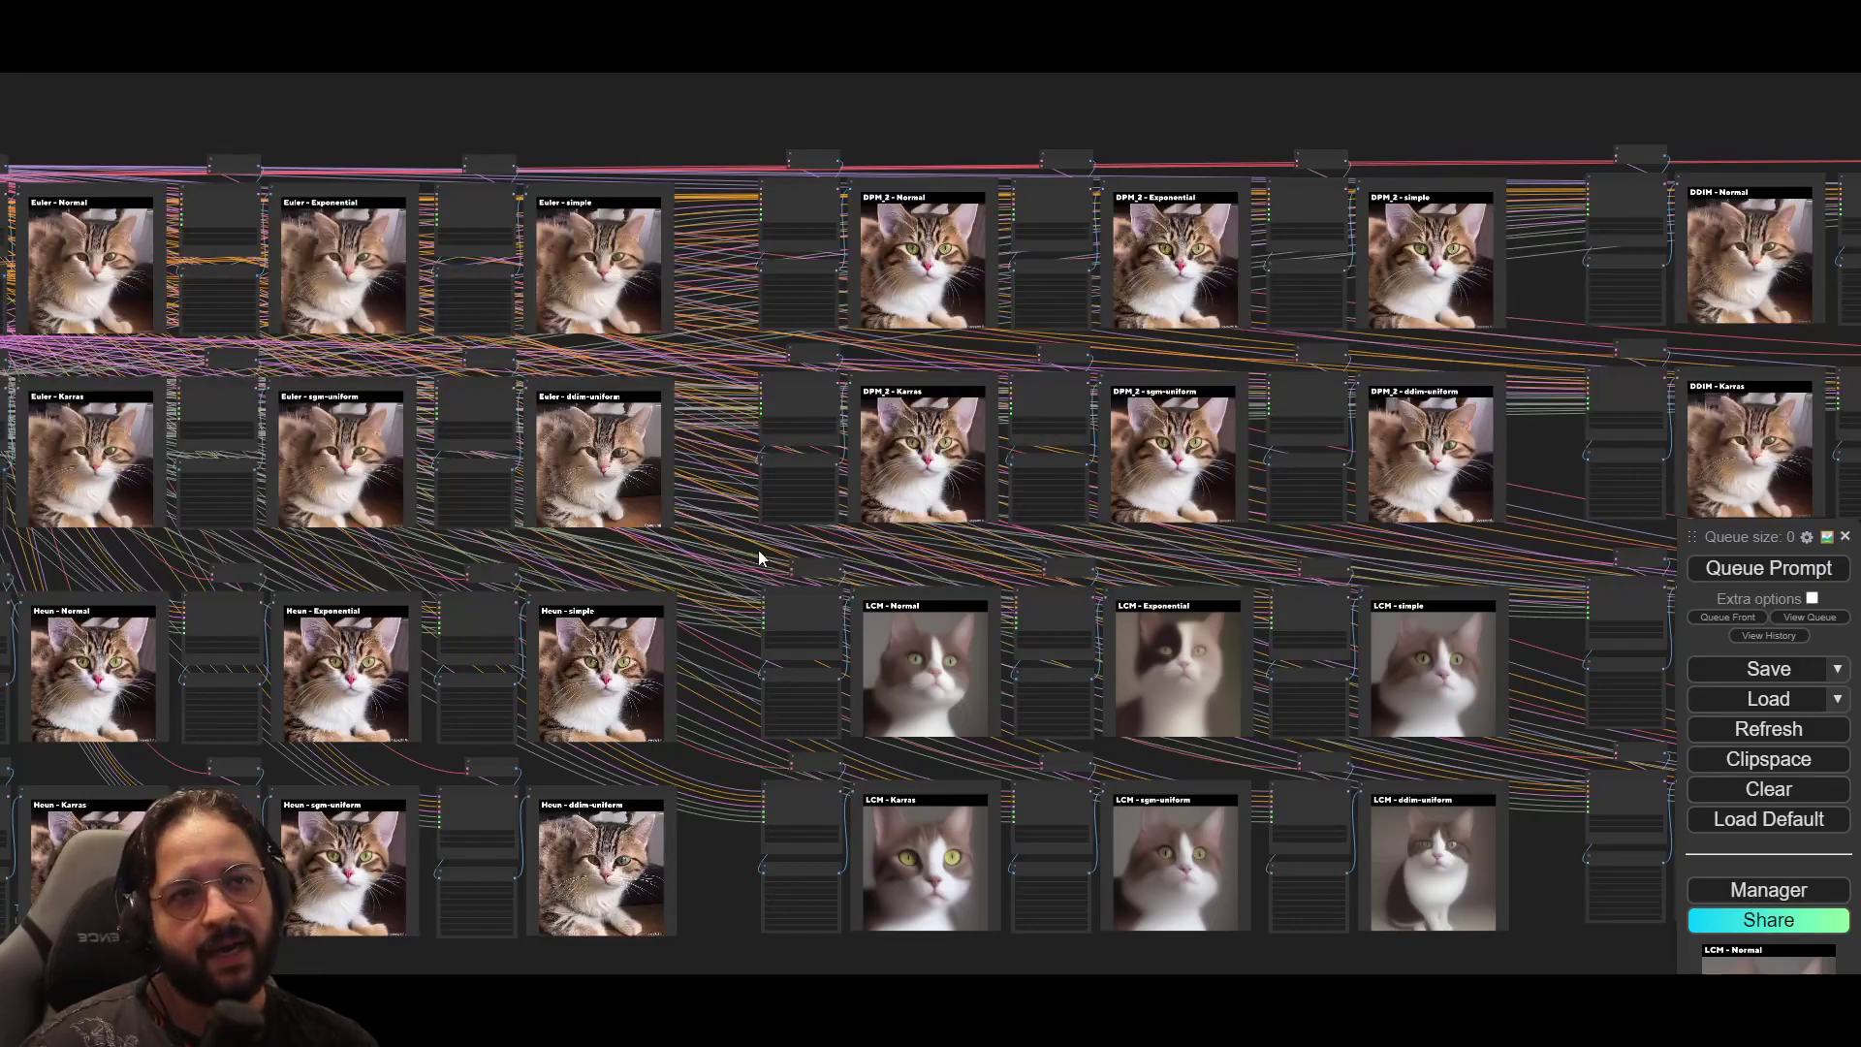
{"action": "scroll", "coordinate": [758, 557], "scroll_direction": "up", "scroll_amount": 2}
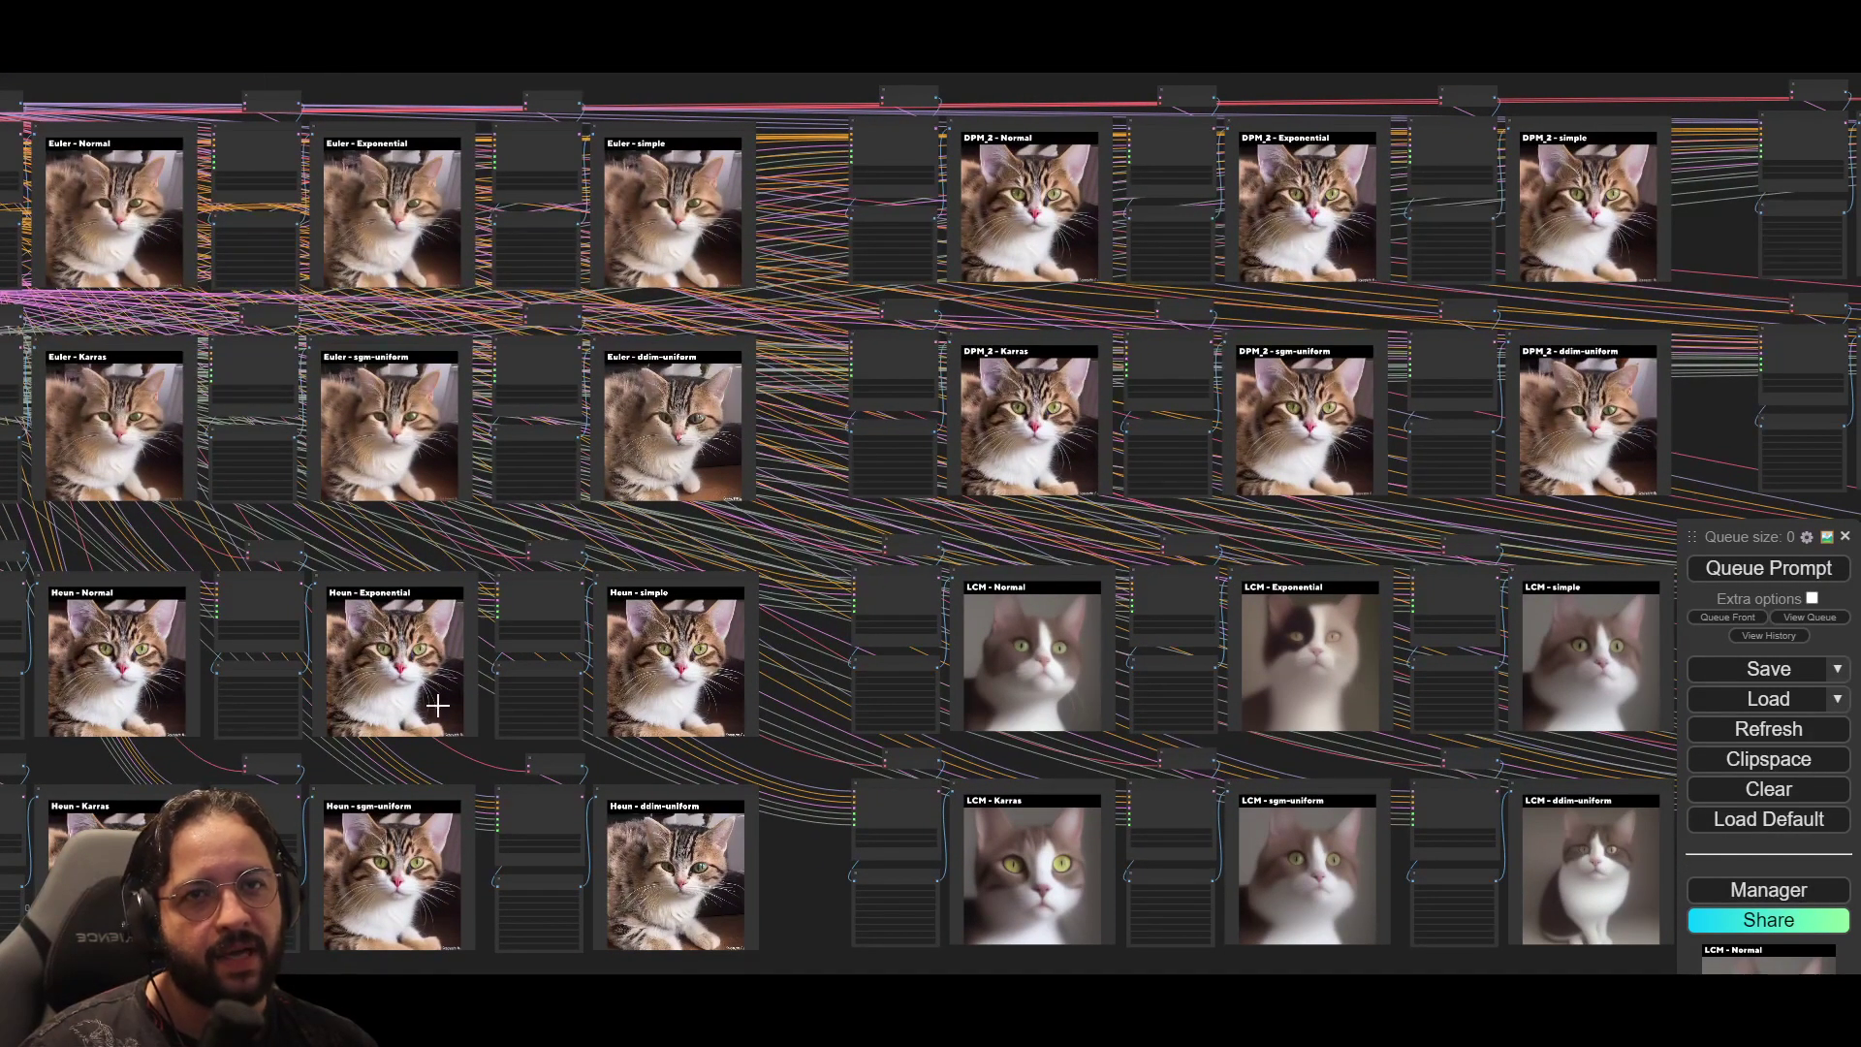
{"action": "left_click_drag", "start_coordinate": [974, 358], "coordinate": [50, 347]}
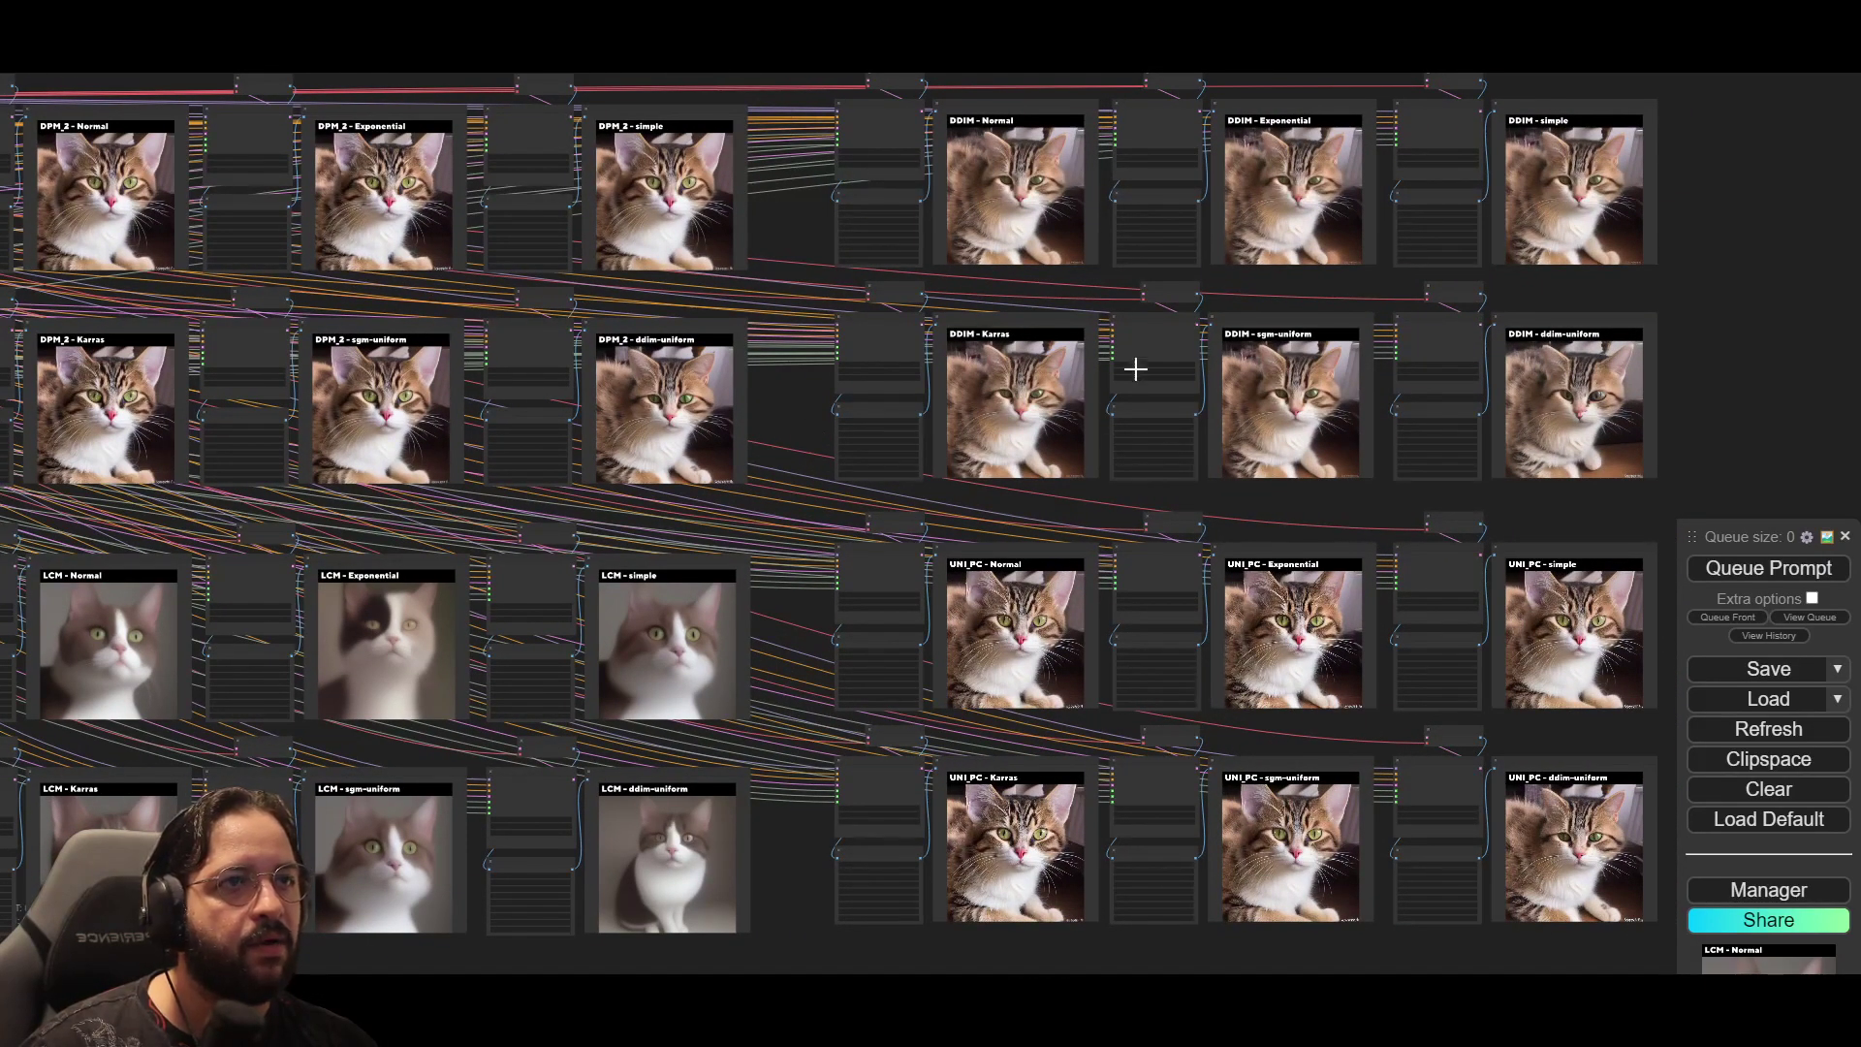
{"action": "left_click_drag", "start_coordinate": [475, 419], "coordinate": [1272, 392]}
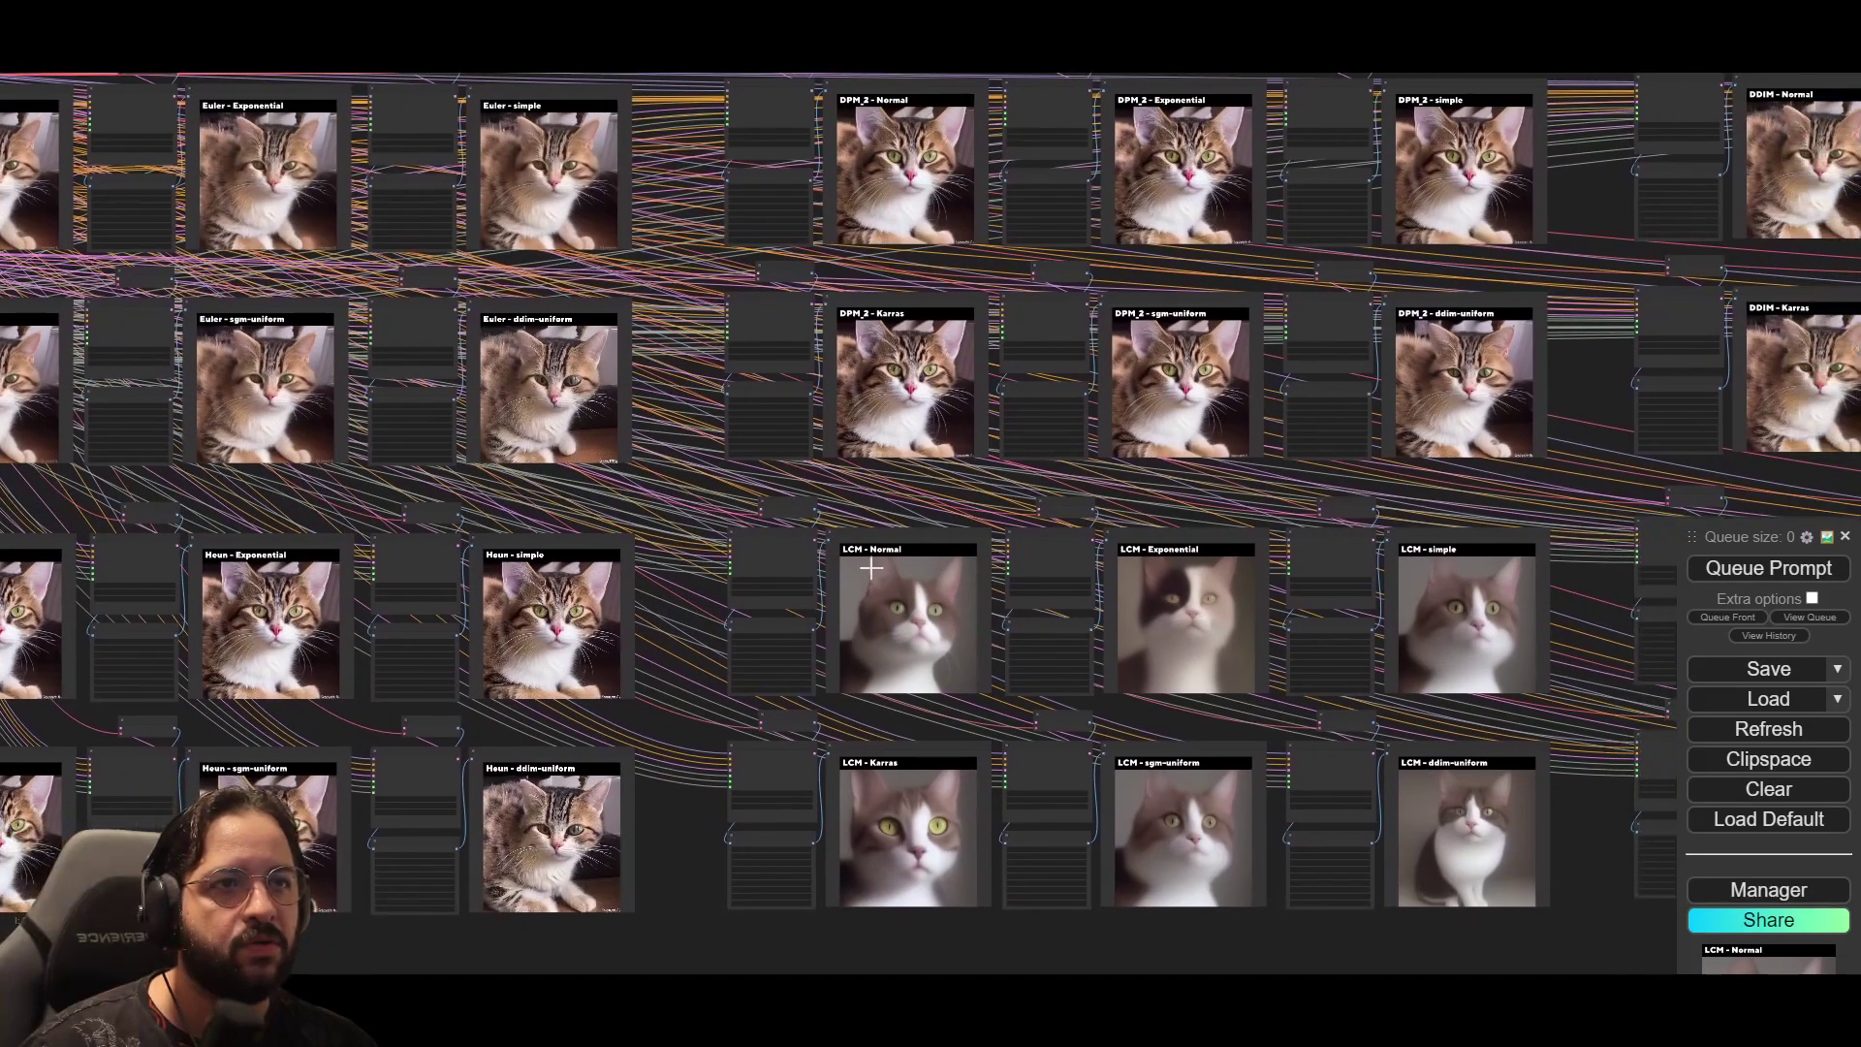
{"action": "left_click_drag", "start_coordinate": [1226, 632], "coordinate": [518, 578]}
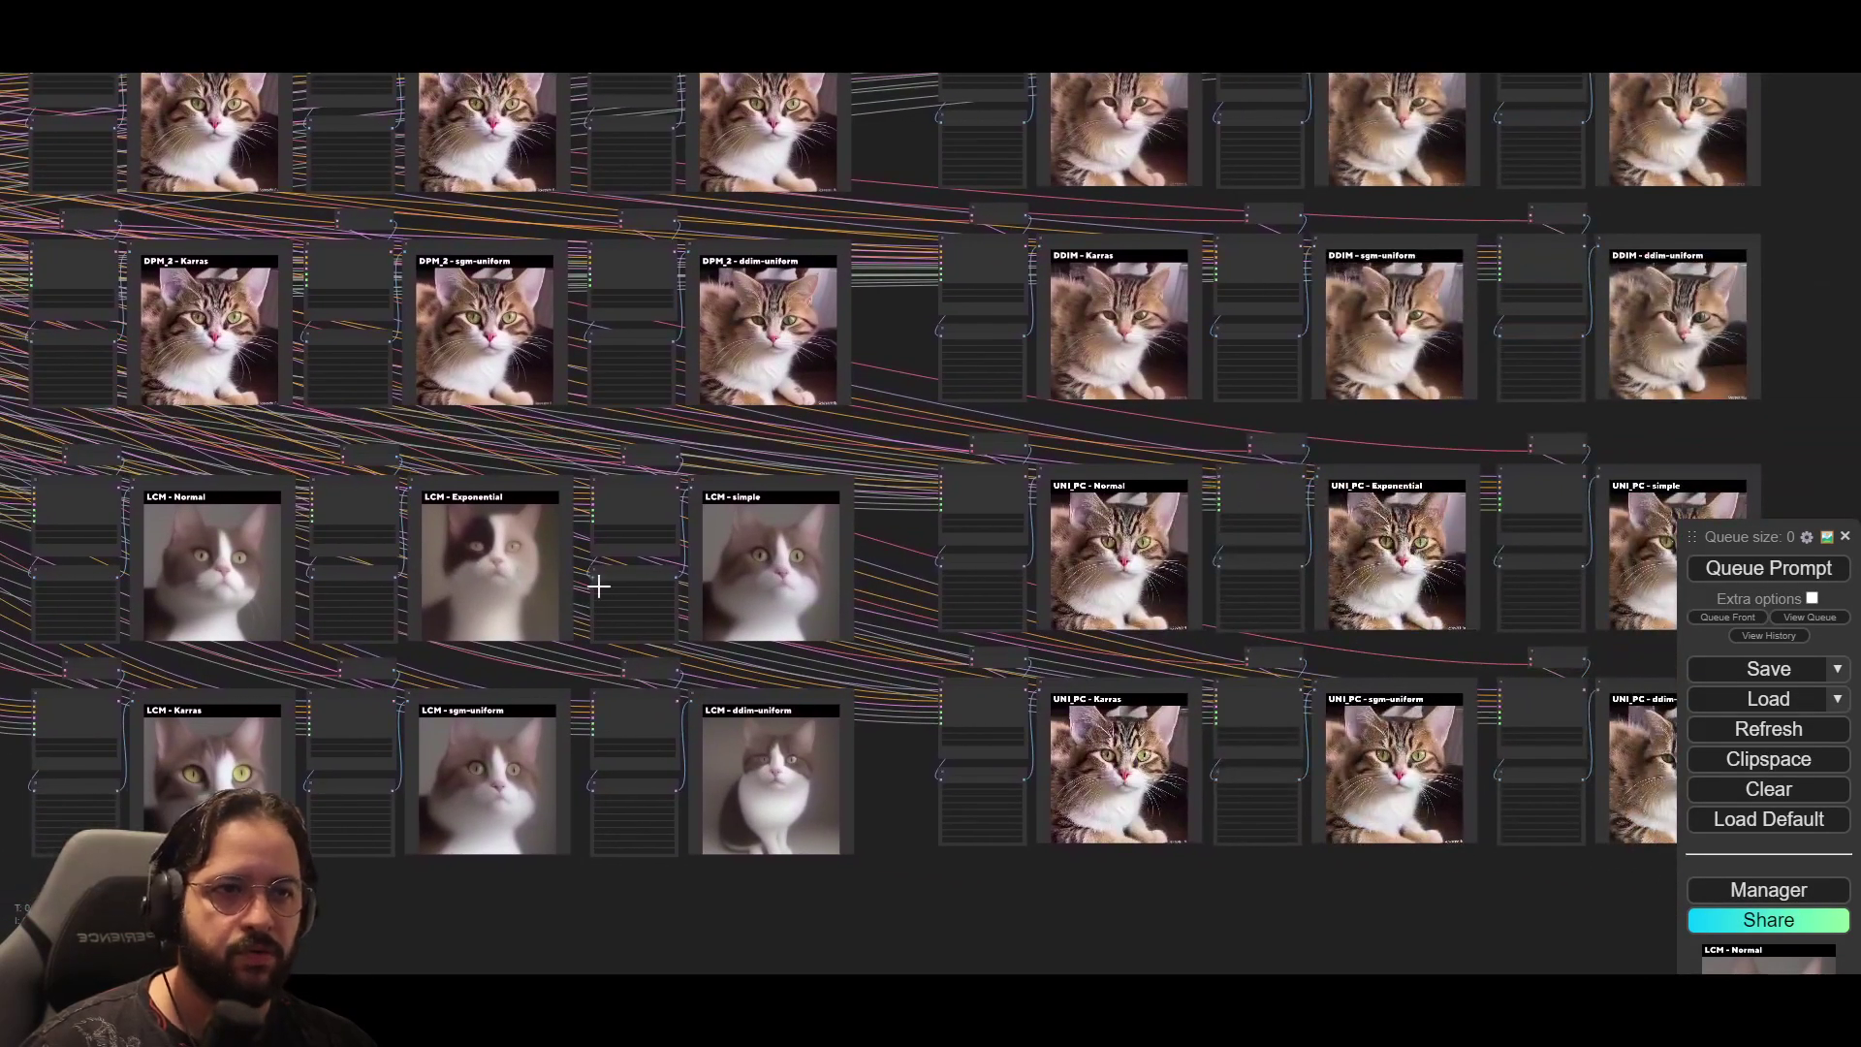
{"action": "left_click_drag", "start_coordinate": [893, 625], "coordinate": [878, 527]}
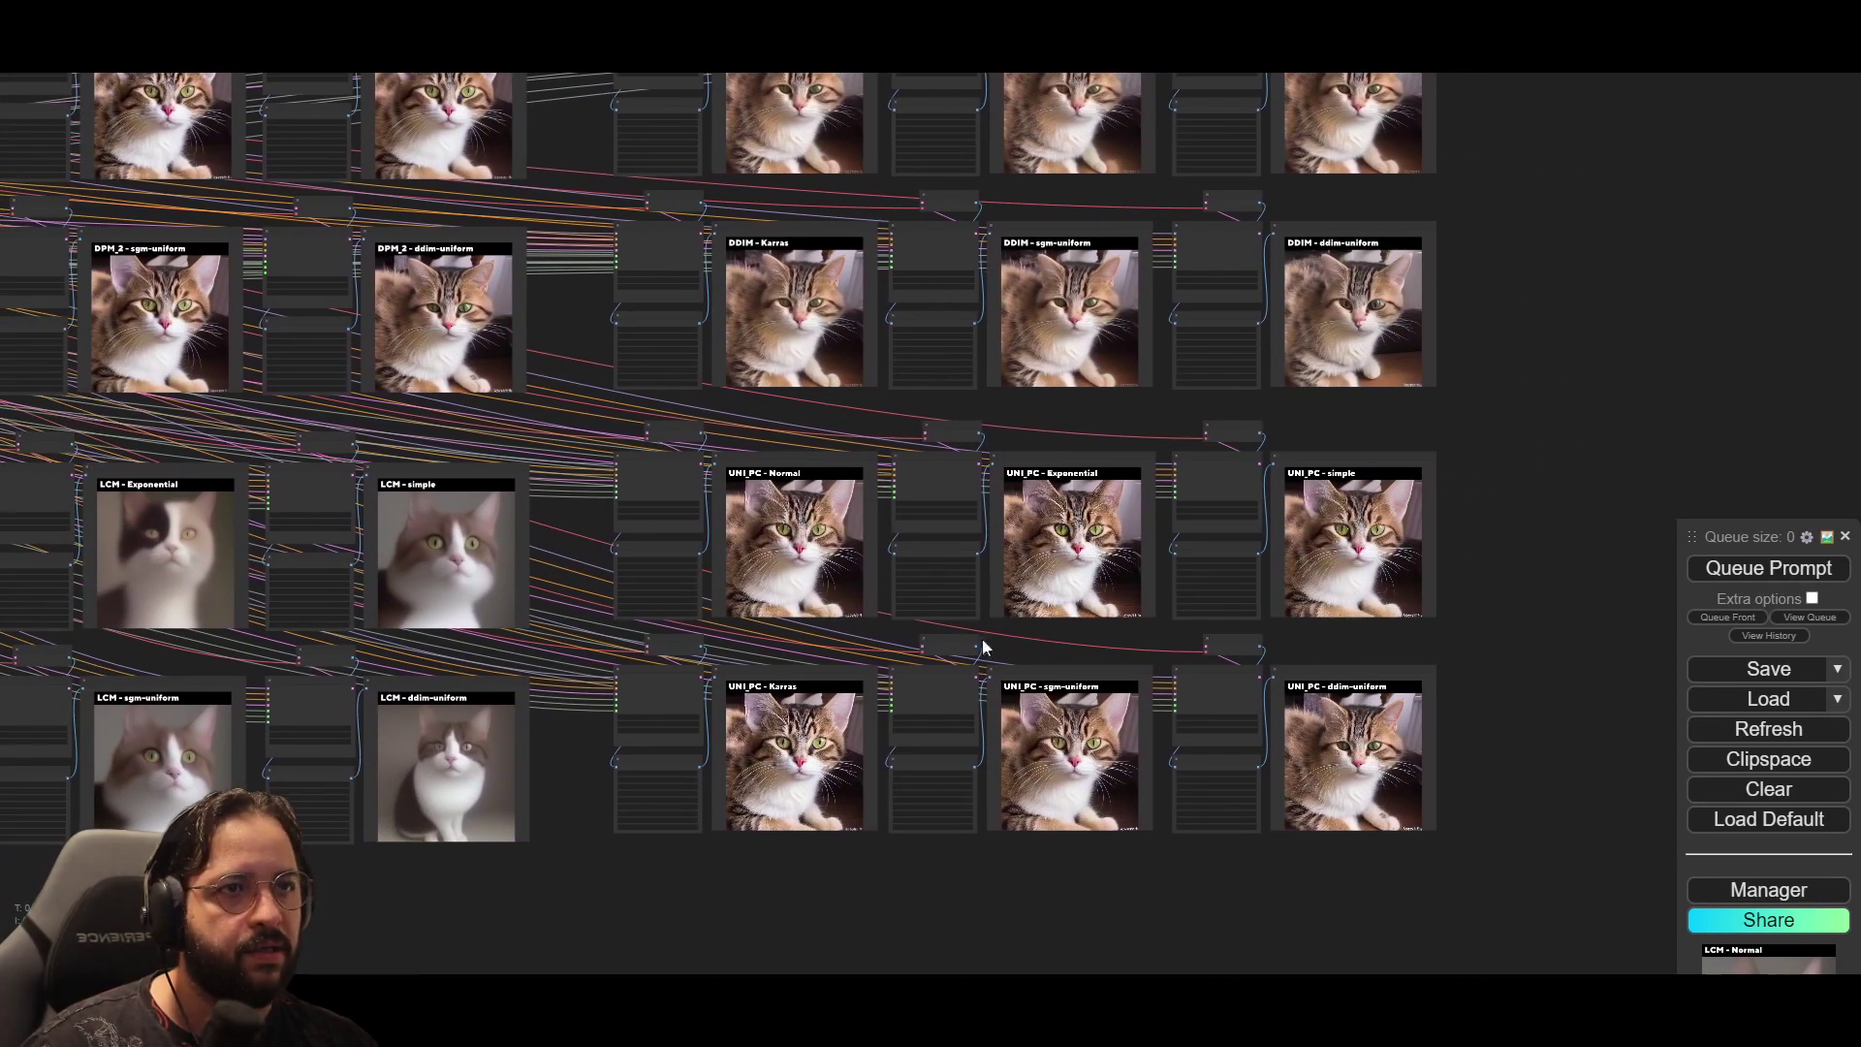
{"action": "left_click_drag", "start_coordinate": [972, 615], "coordinate": [1017, 640]}
Step: Replace the positive prompt with "dog" and queue the workflow for generation
{"action": "left_click_drag", "start_coordinate": [395, 398], "coordinate": [1226, 582]}
{"action": "left_click_drag", "start_coordinate": [97, 407], "coordinate": [999, 407]}
{"action": "left_click_drag", "start_coordinate": [596, 407], "coordinate": [431, 394]}
{"action": "scroll", "coordinate": [362, 363], "scroll_direction": "up", "scroll_amount": 5}
{"action": "scroll", "coordinate": [362, 363], "scroll_direction": "up", "scroll_amount": 3}
{"action": "left_click_drag", "start_coordinate": [345, 186], "coordinate": [311, 182]}
{"action": "type", "text": "dog"}
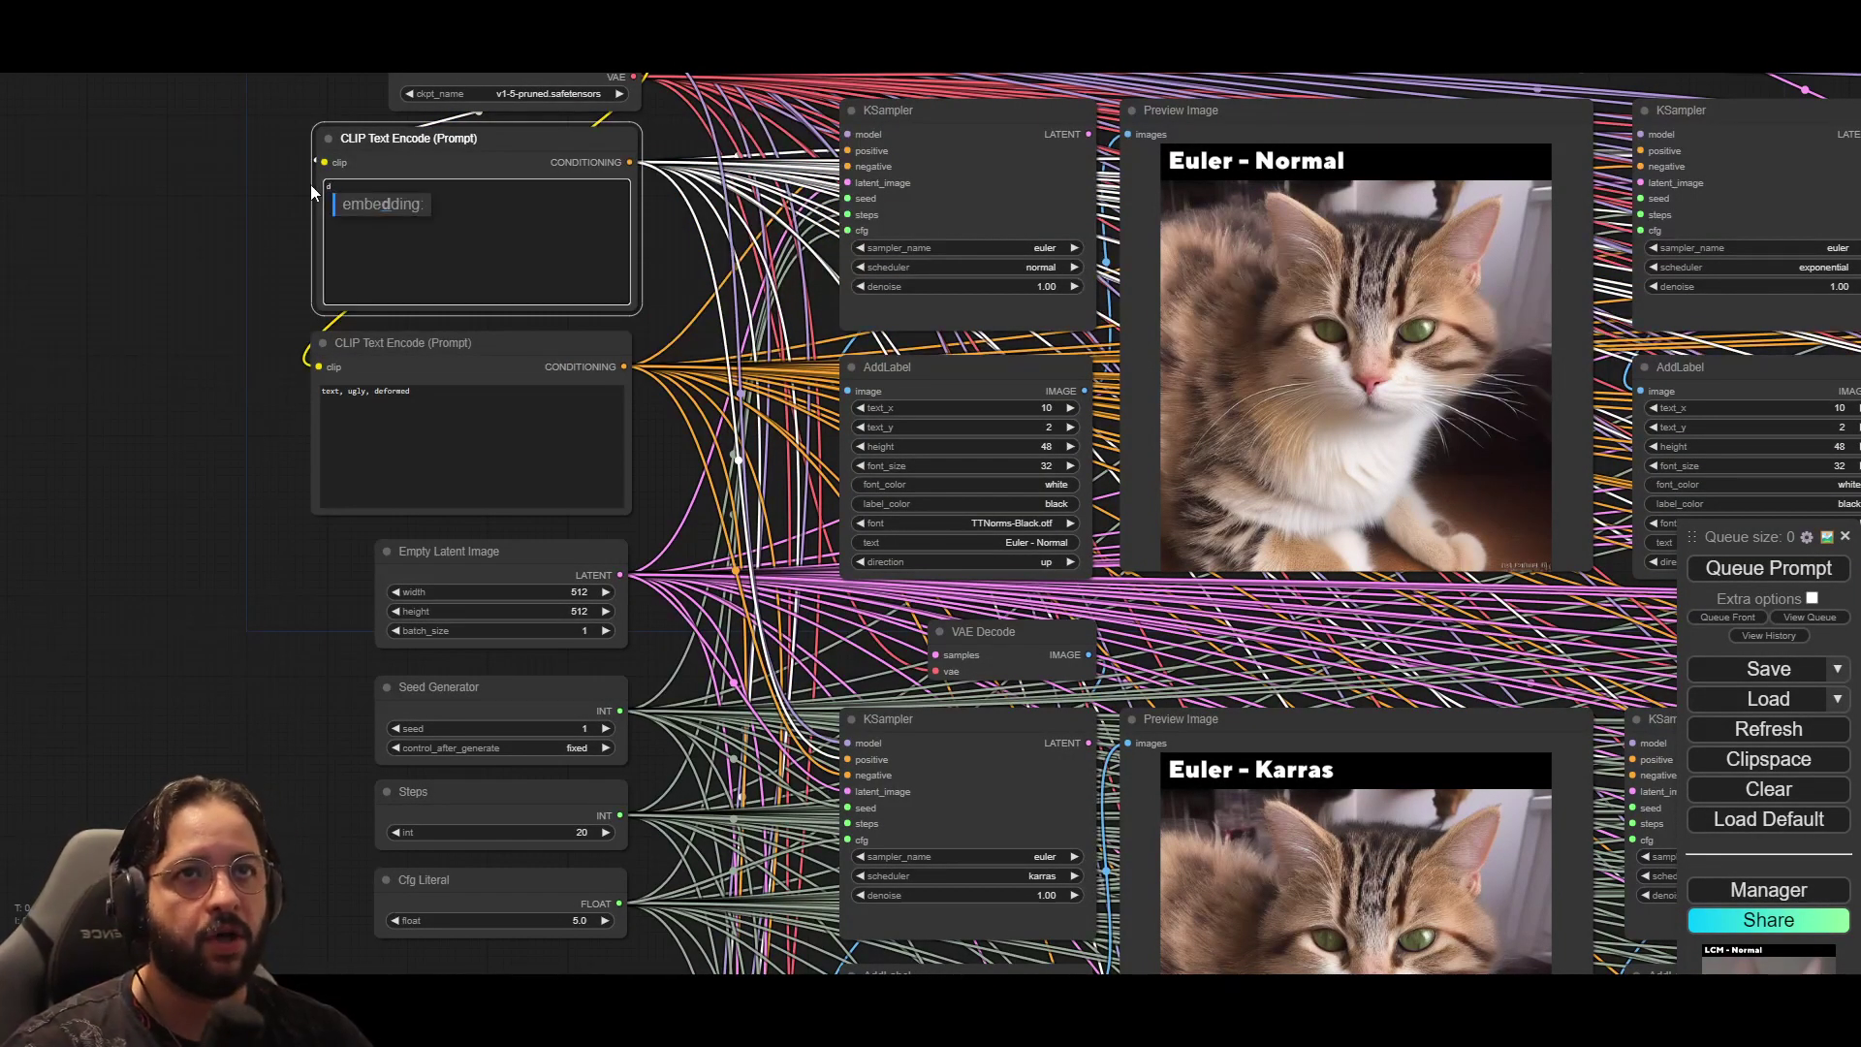
{"action": "scroll", "coordinate": [276, 455], "scroll_direction": "down", "scroll_amount": 2}
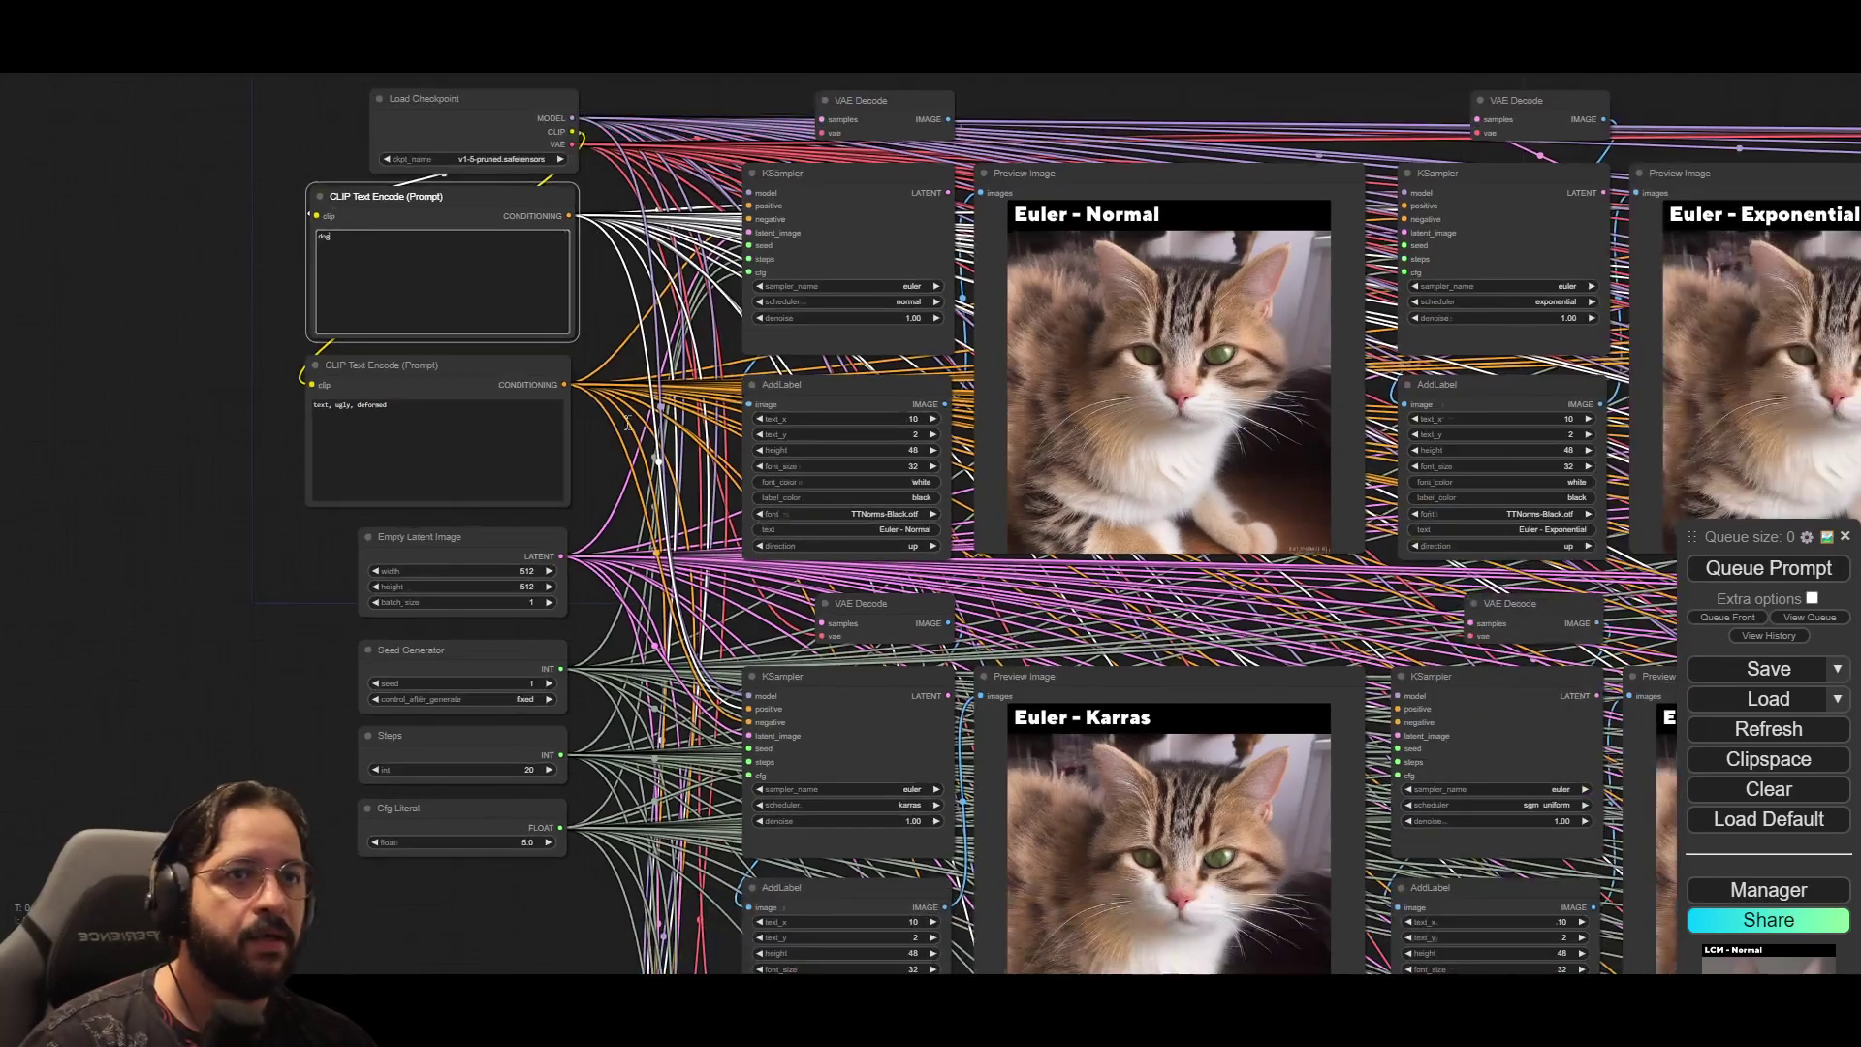
{"action": "left_click", "coordinate": [1741, 570]}
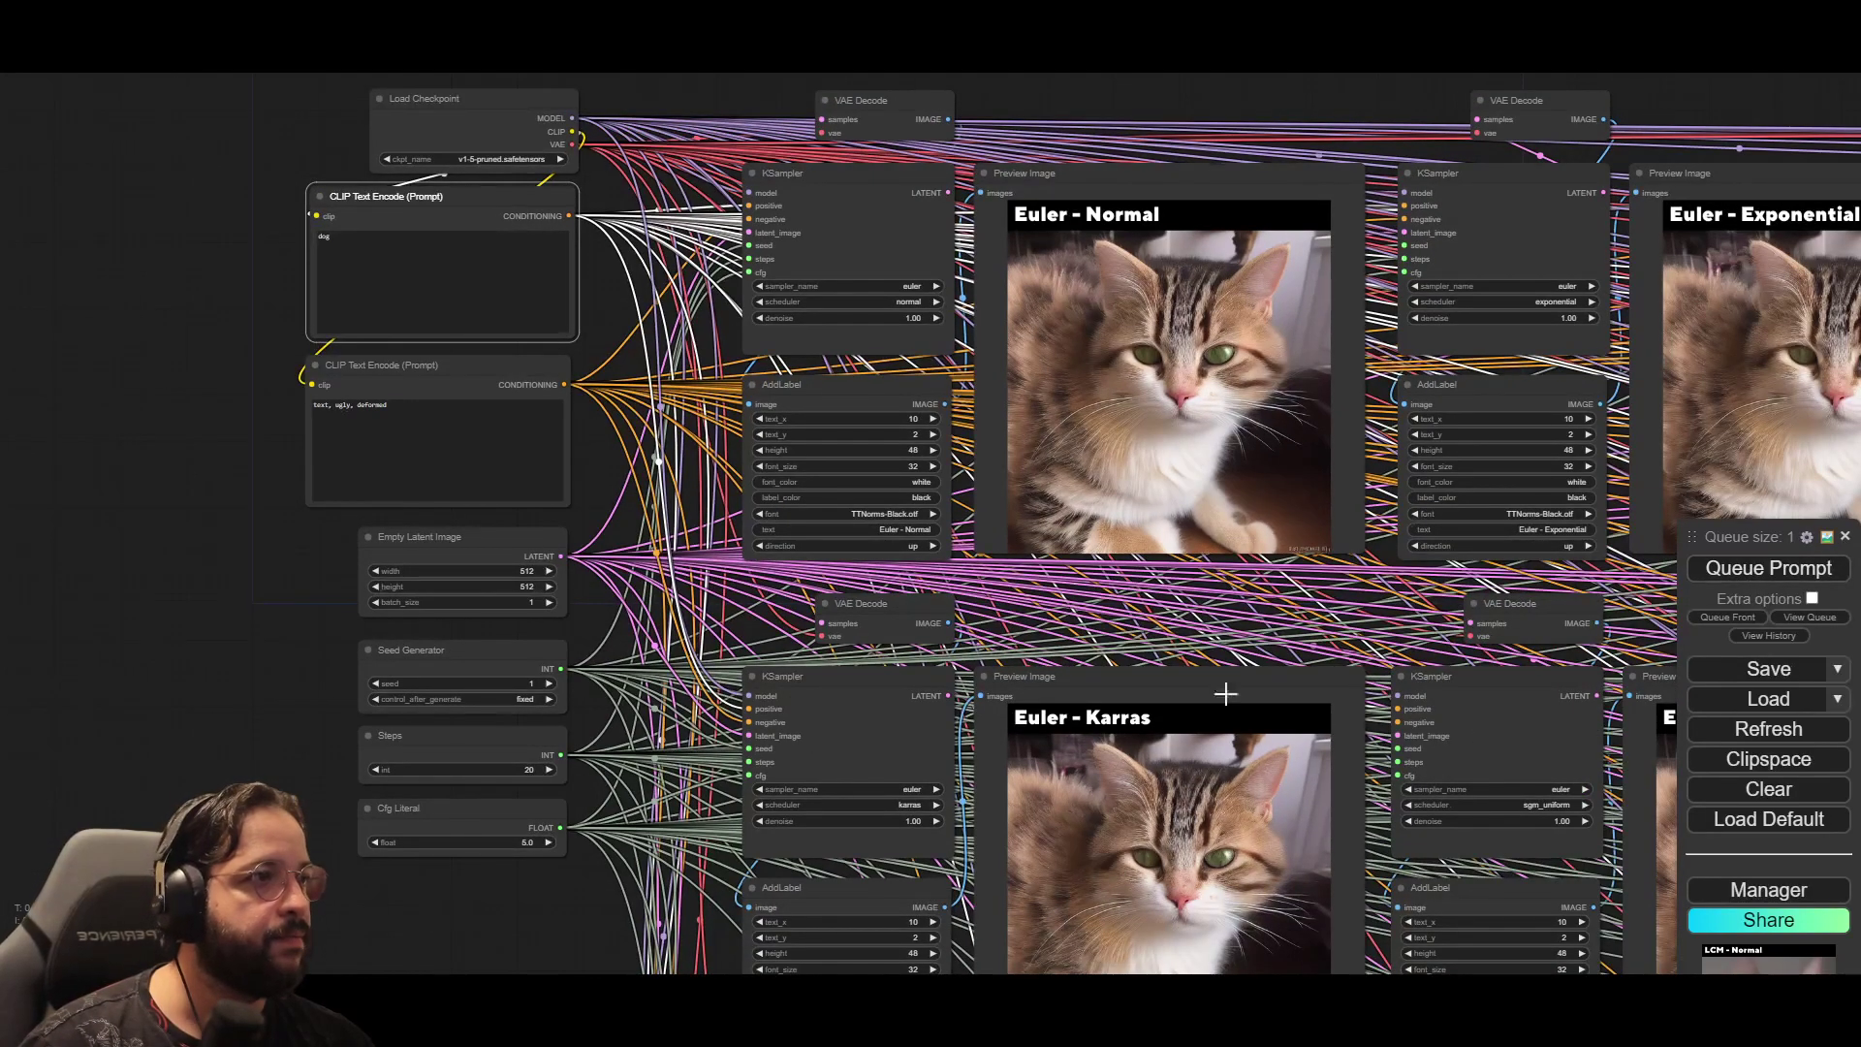
Step: Examine the LCM dog images across their schedulers as they are generated
{"action": "scroll", "coordinate": [188, 718], "scroll_direction": "down", "scroll_amount": 2}
{"action": "scroll", "coordinate": [188, 718], "scroll_direction": "down", "scroll_amount": 2}
{"action": "left_click_drag", "start_coordinate": [969, 921], "coordinate": [666, 609]}
{"action": "scroll", "coordinate": [747, 677], "scroll_direction": "down", "scroll_amount": 2}
{"action": "left_click_drag", "start_coordinate": [747, 677], "coordinate": [244, 462]}
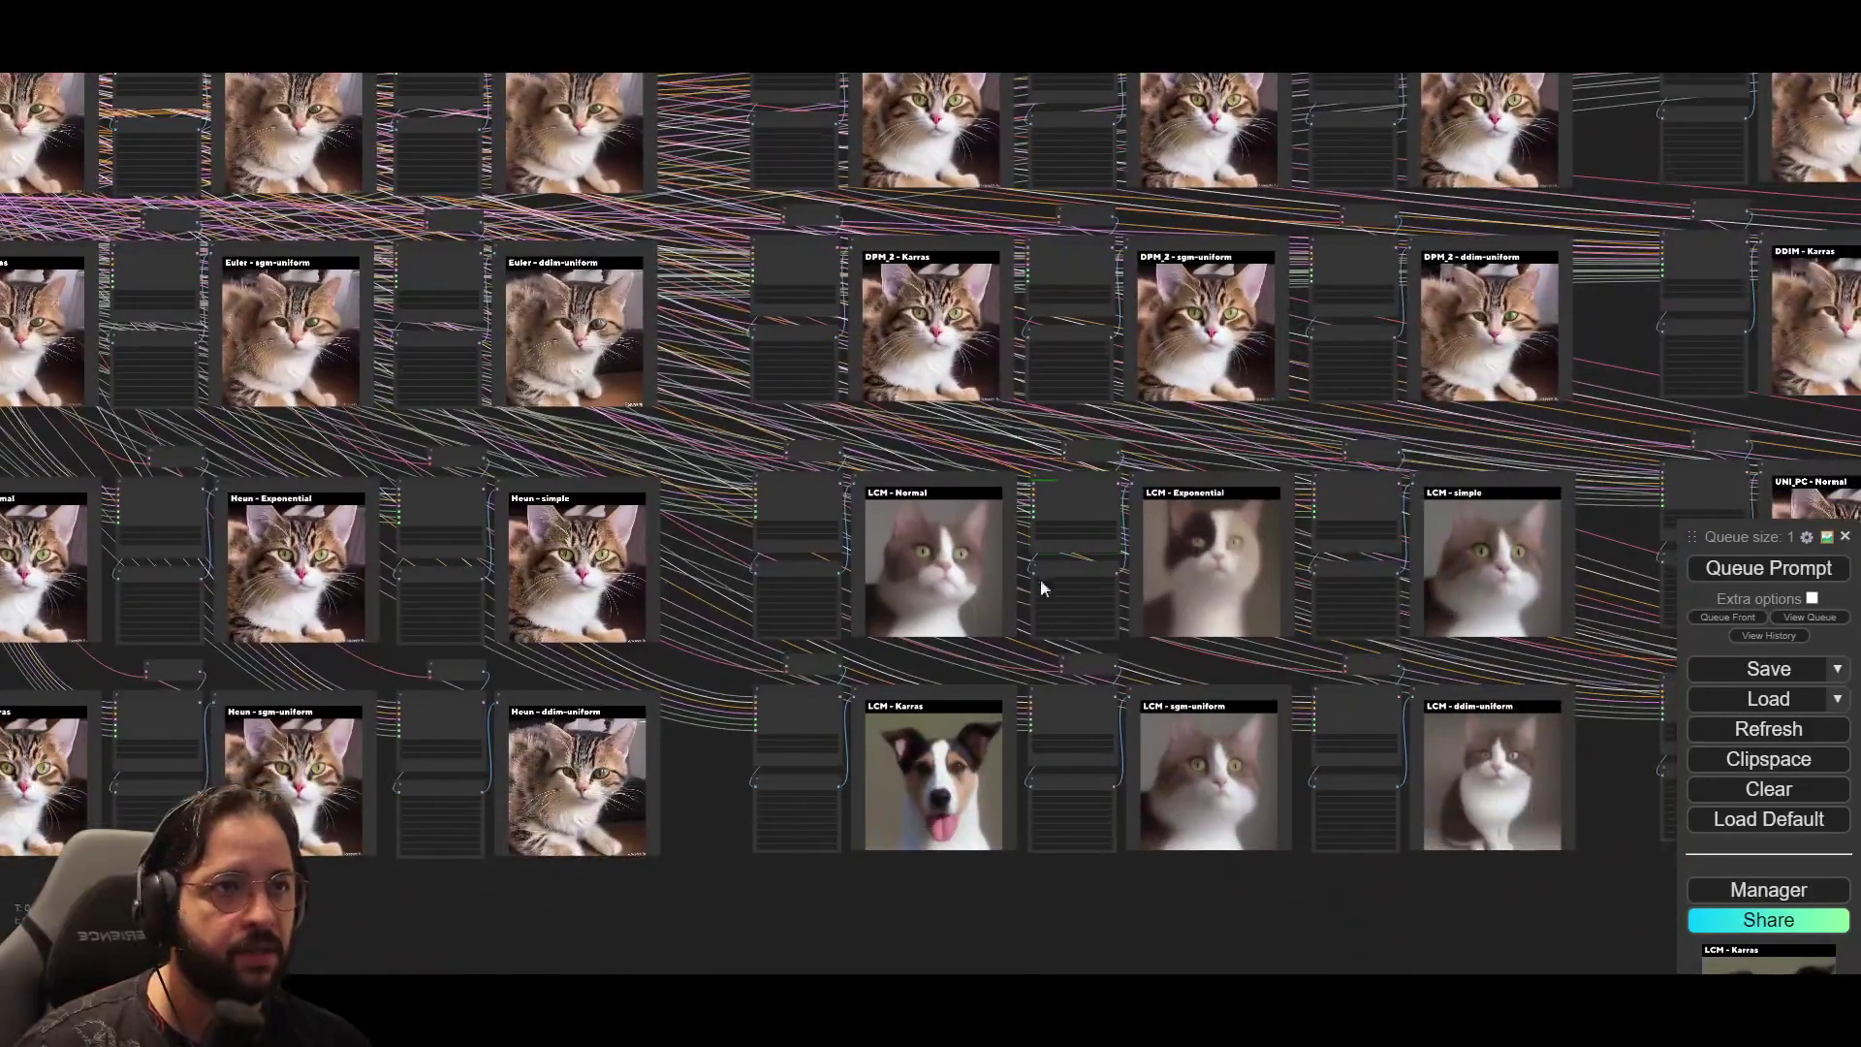
{"action": "left_click_drag", "start_coordinate": [1146, 868], "coordinate": [747, 876]}
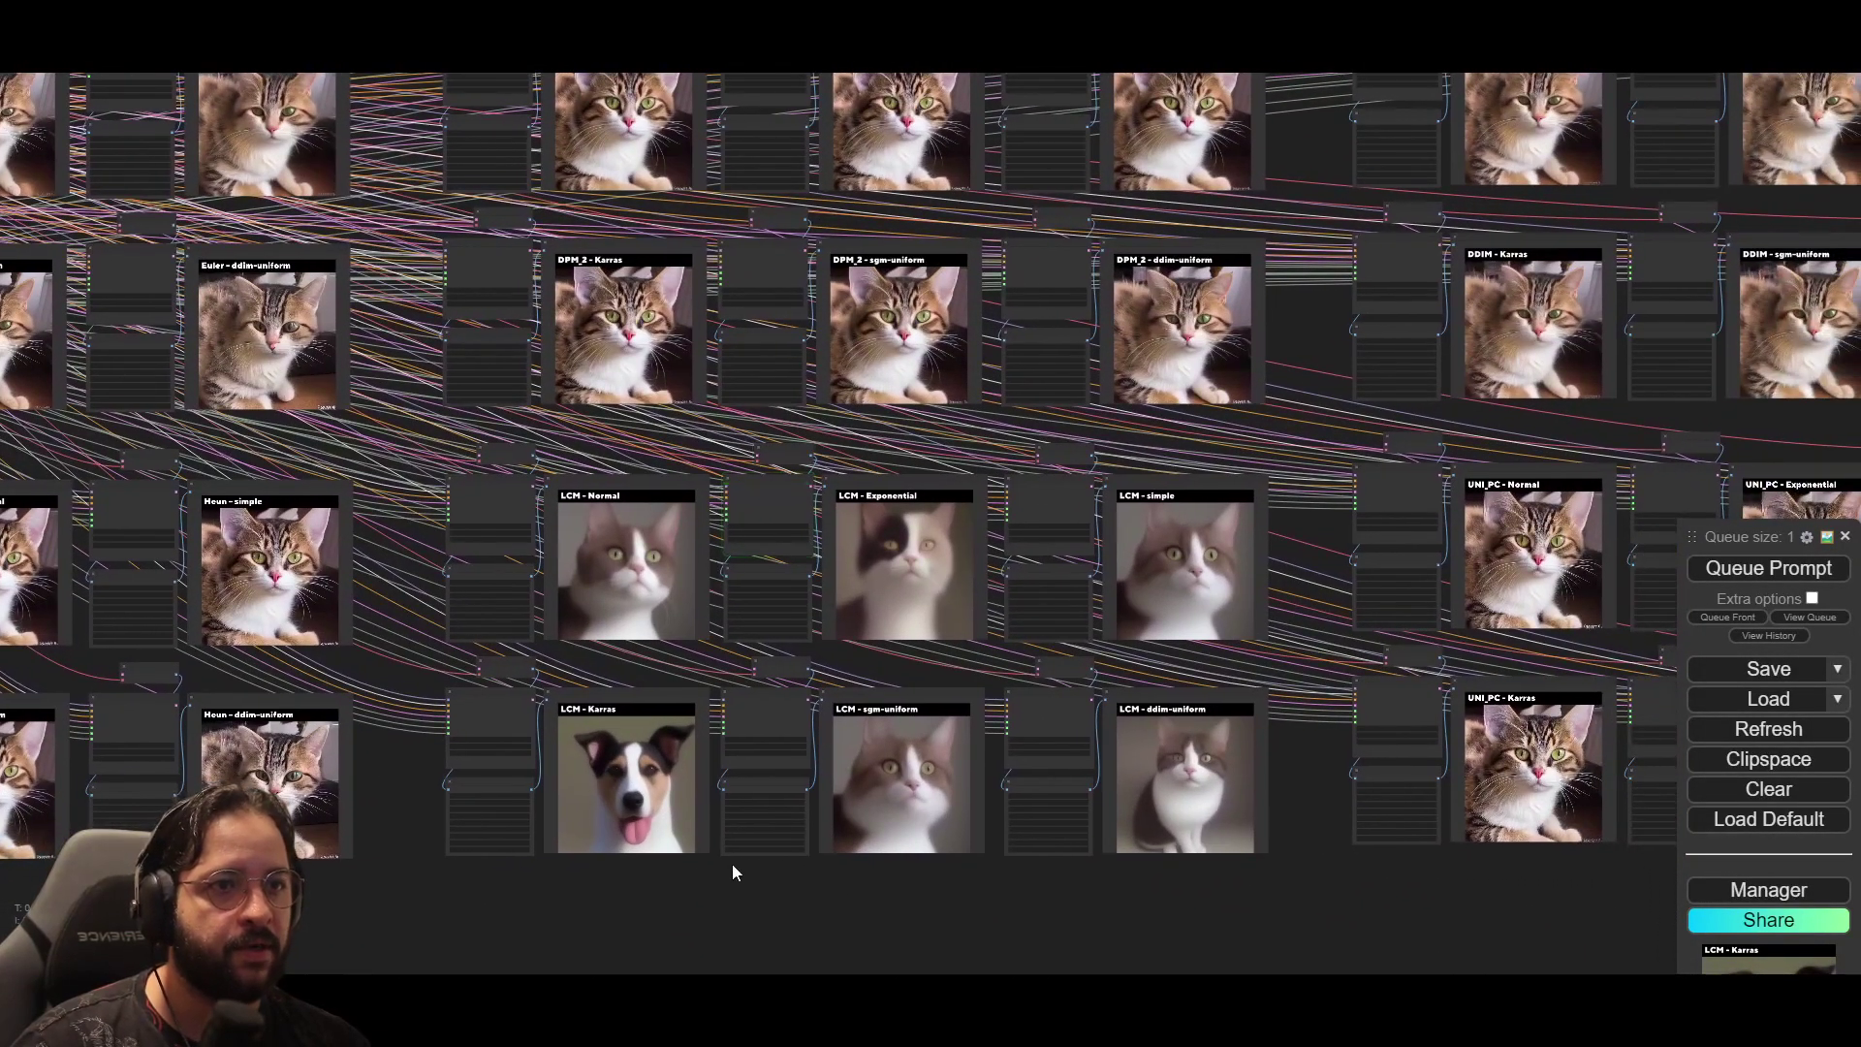
{"action": "scroll", "coordinate": [625, 766], "scroll_direction": "up", "scroll_amount": 5}
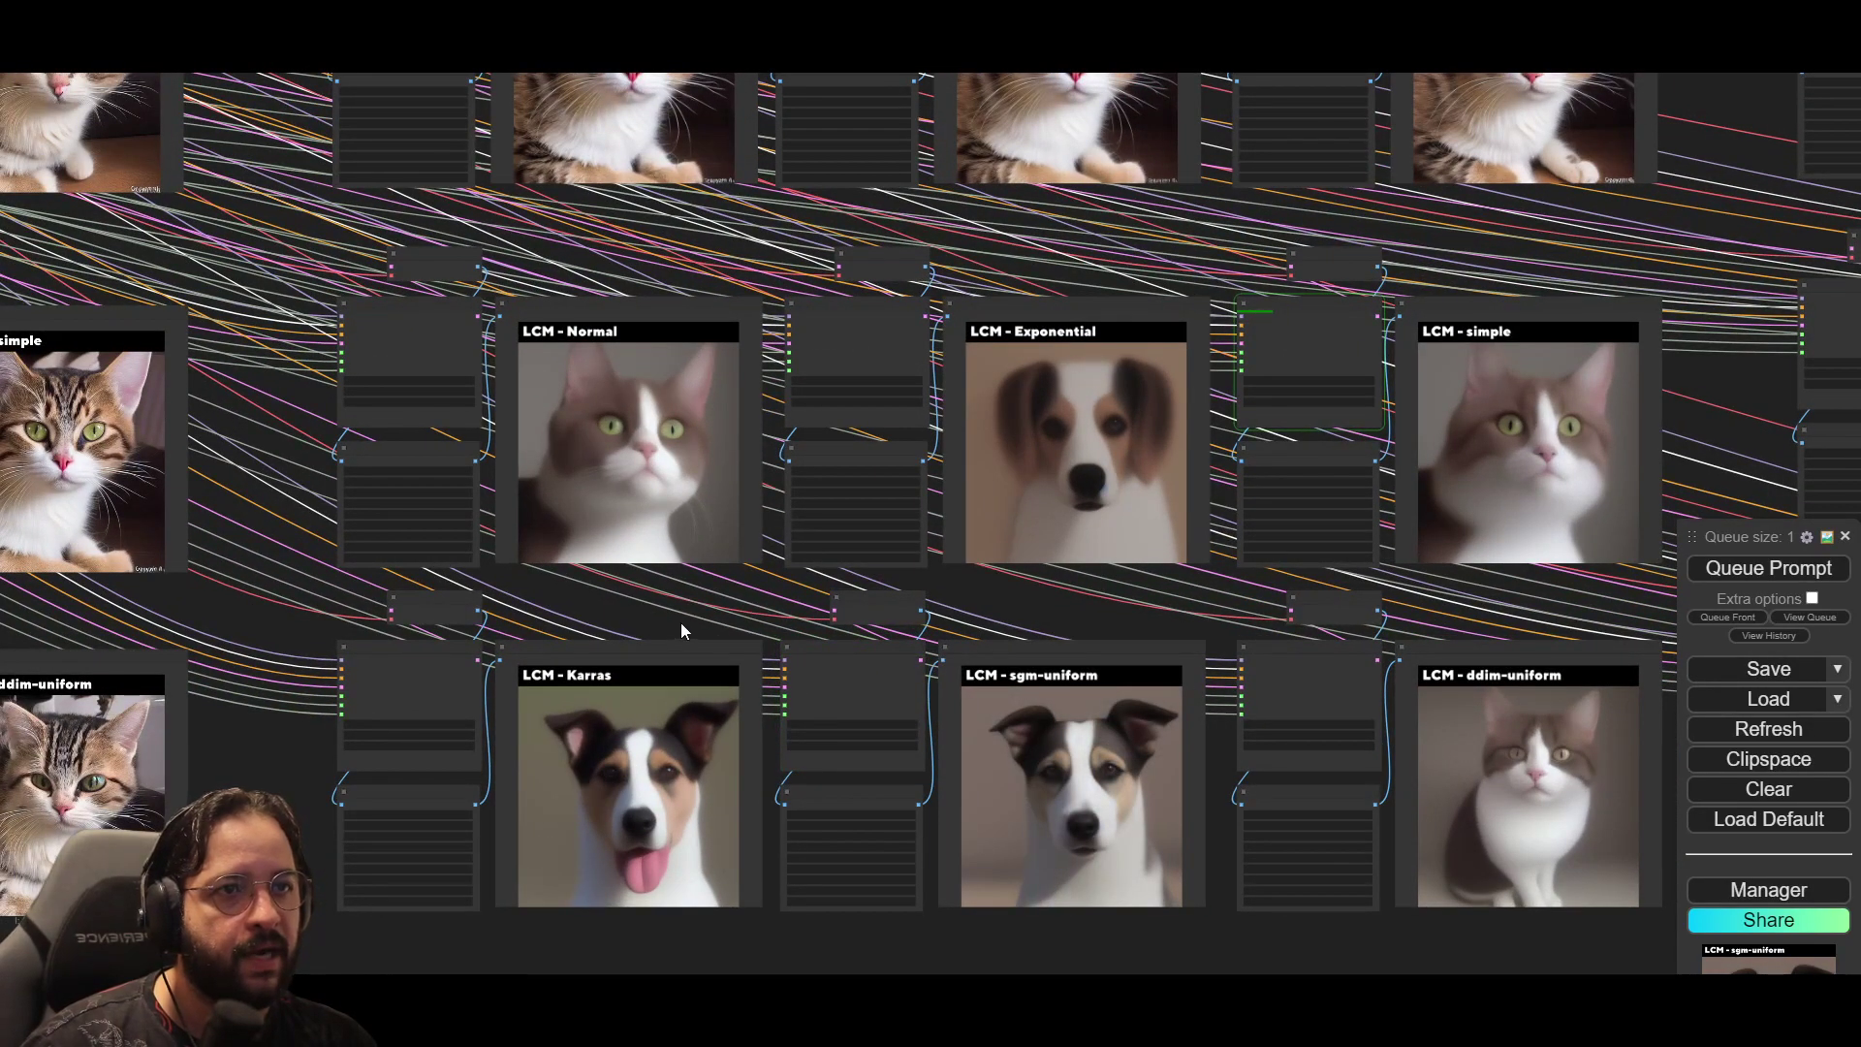
{"action": "left_click_drag", "start_coordinate": [681, 631], "coordinate": [572, 610]}
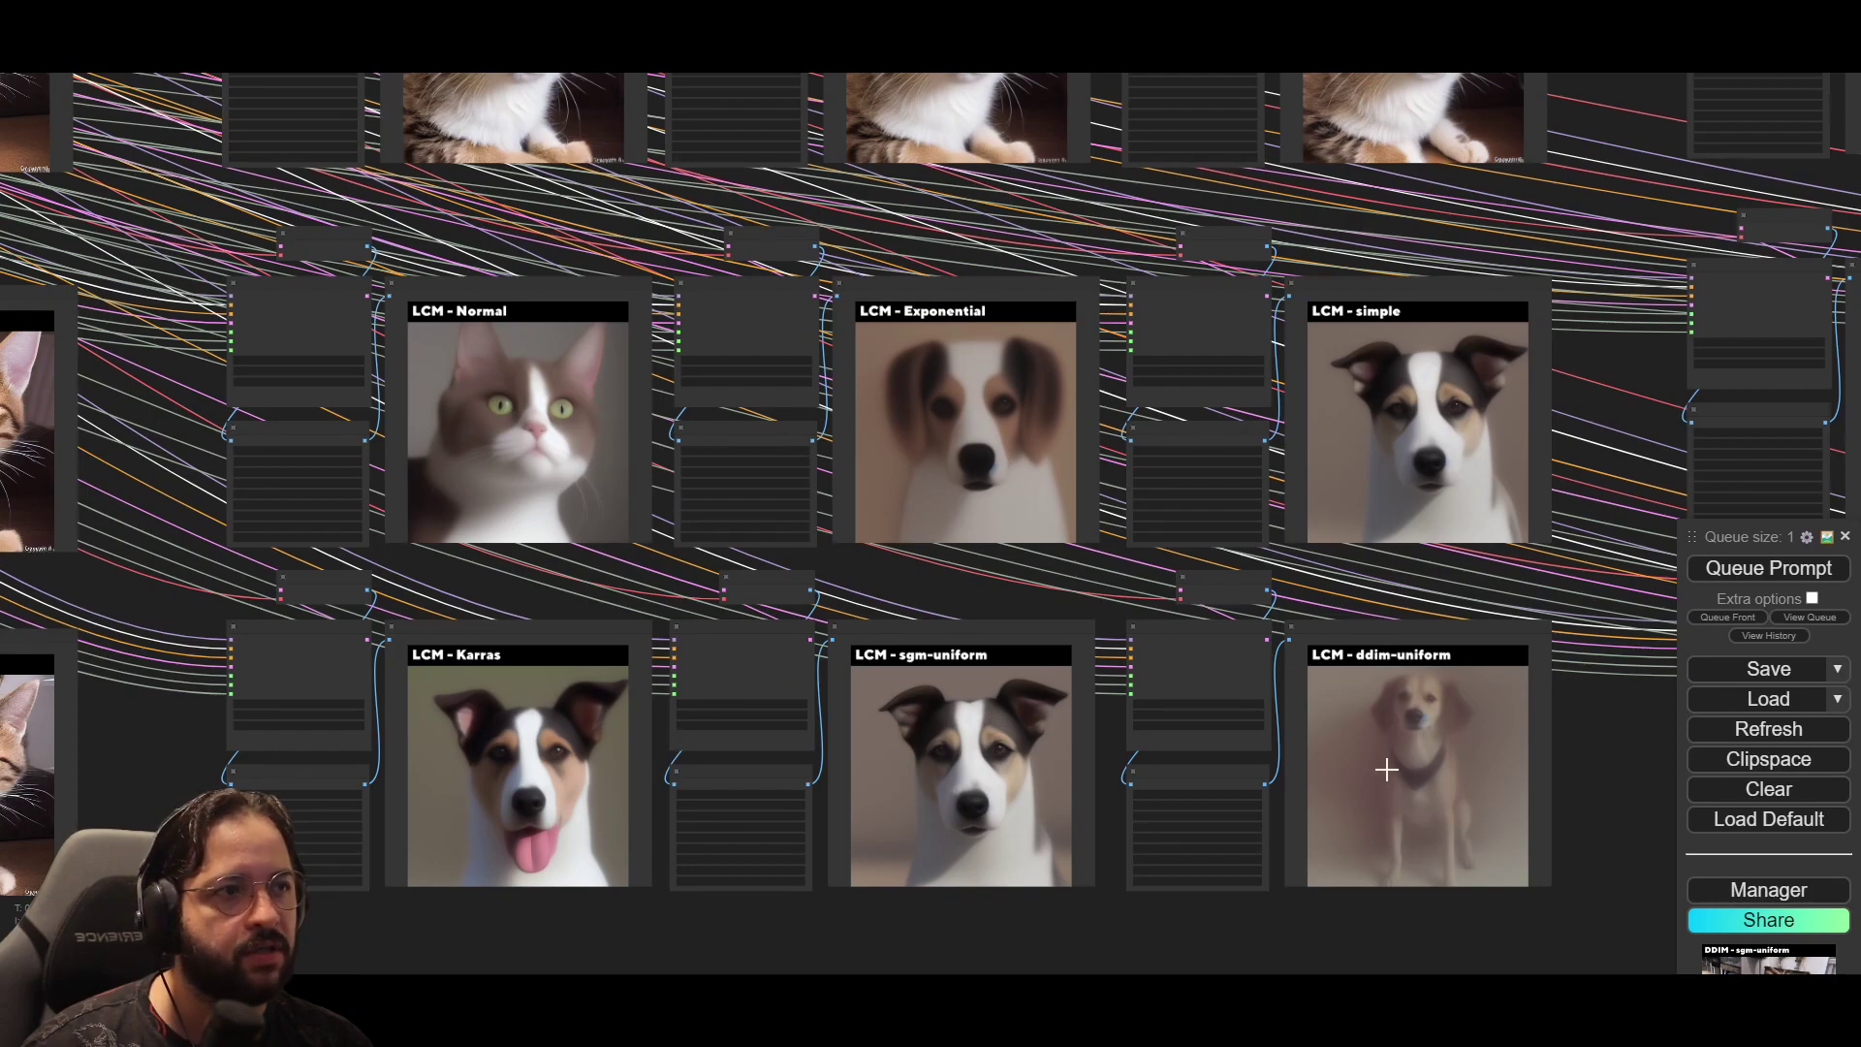
Step: Check generation progress across the sampler groups and examine the UNI_PC dog images across their schedulers
{"action": "scroll", "coordinate": [1419, 766], "scroll_direction": "down", "scroll_amount": 3}
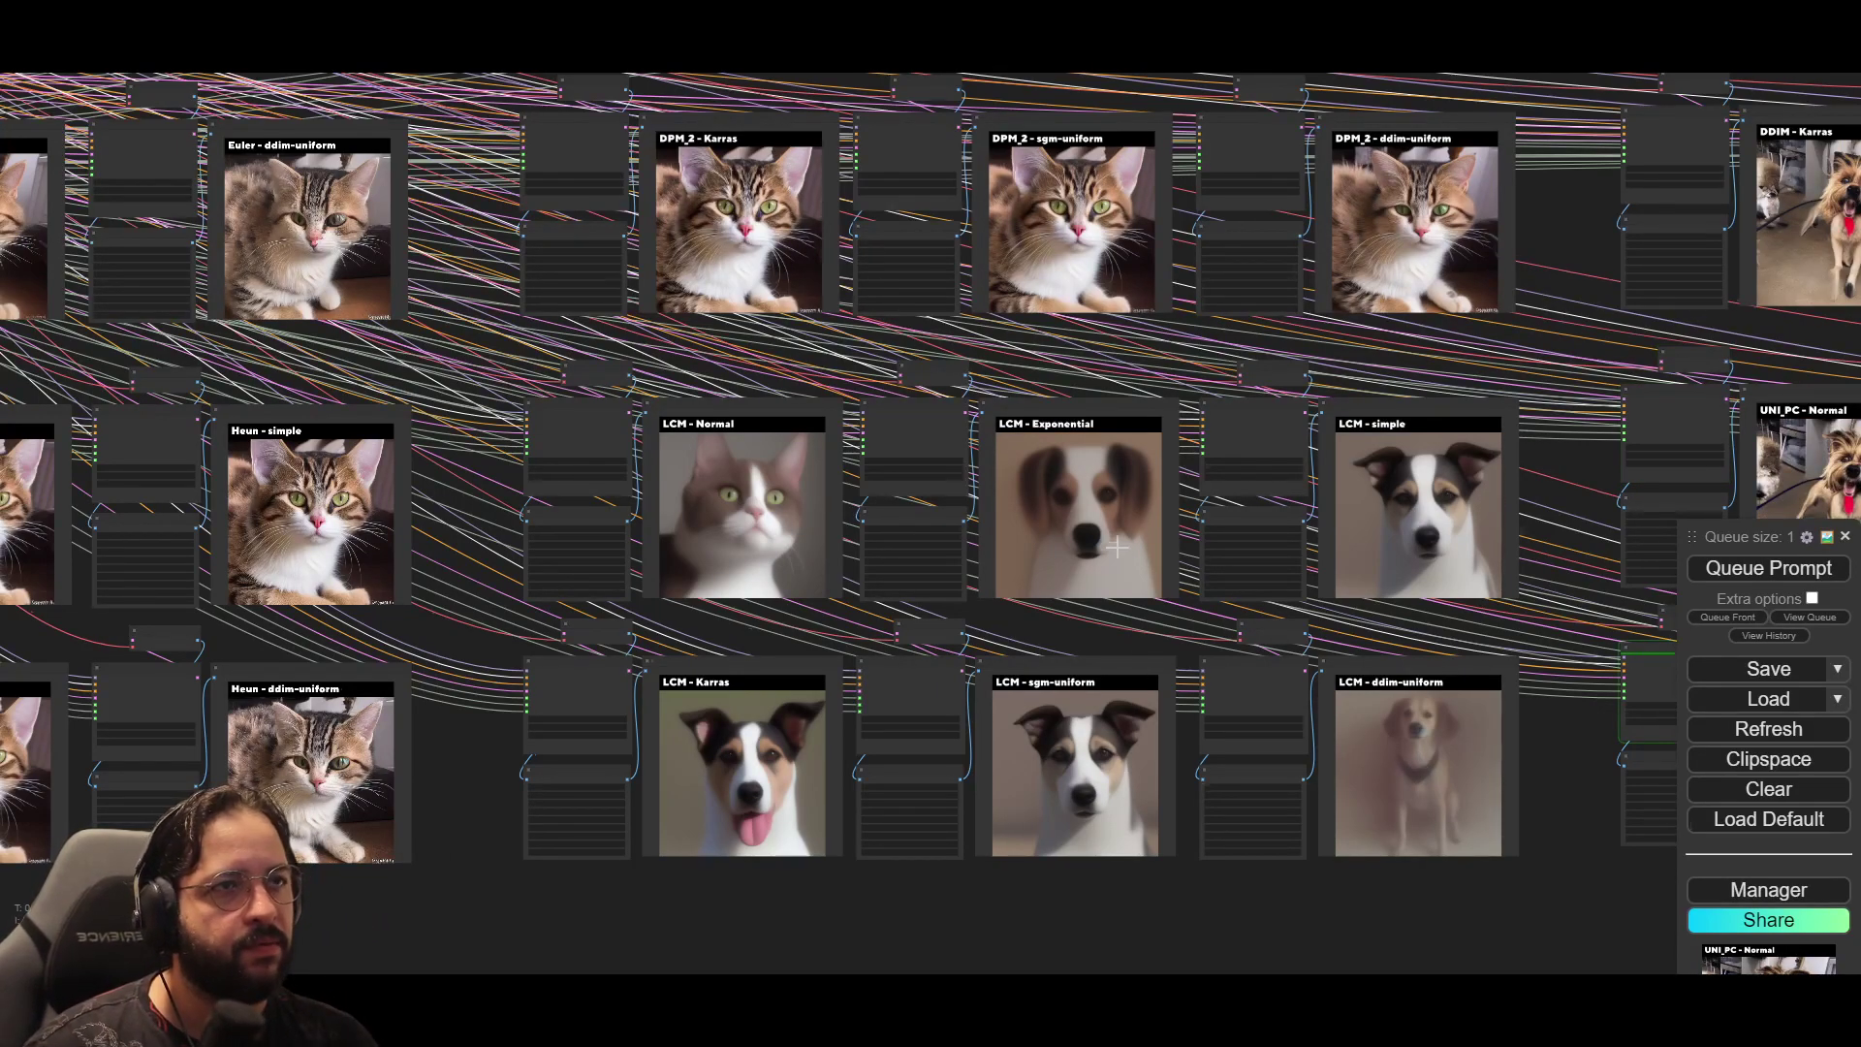
{"action": "scroll", "coordinate": [1125, 553], "scroll_direction": "down", "scroll_amount": 3}
{"action": "left_click_drag", "start_coordinate": [1141, 505], "coordinate": [443, 603]}
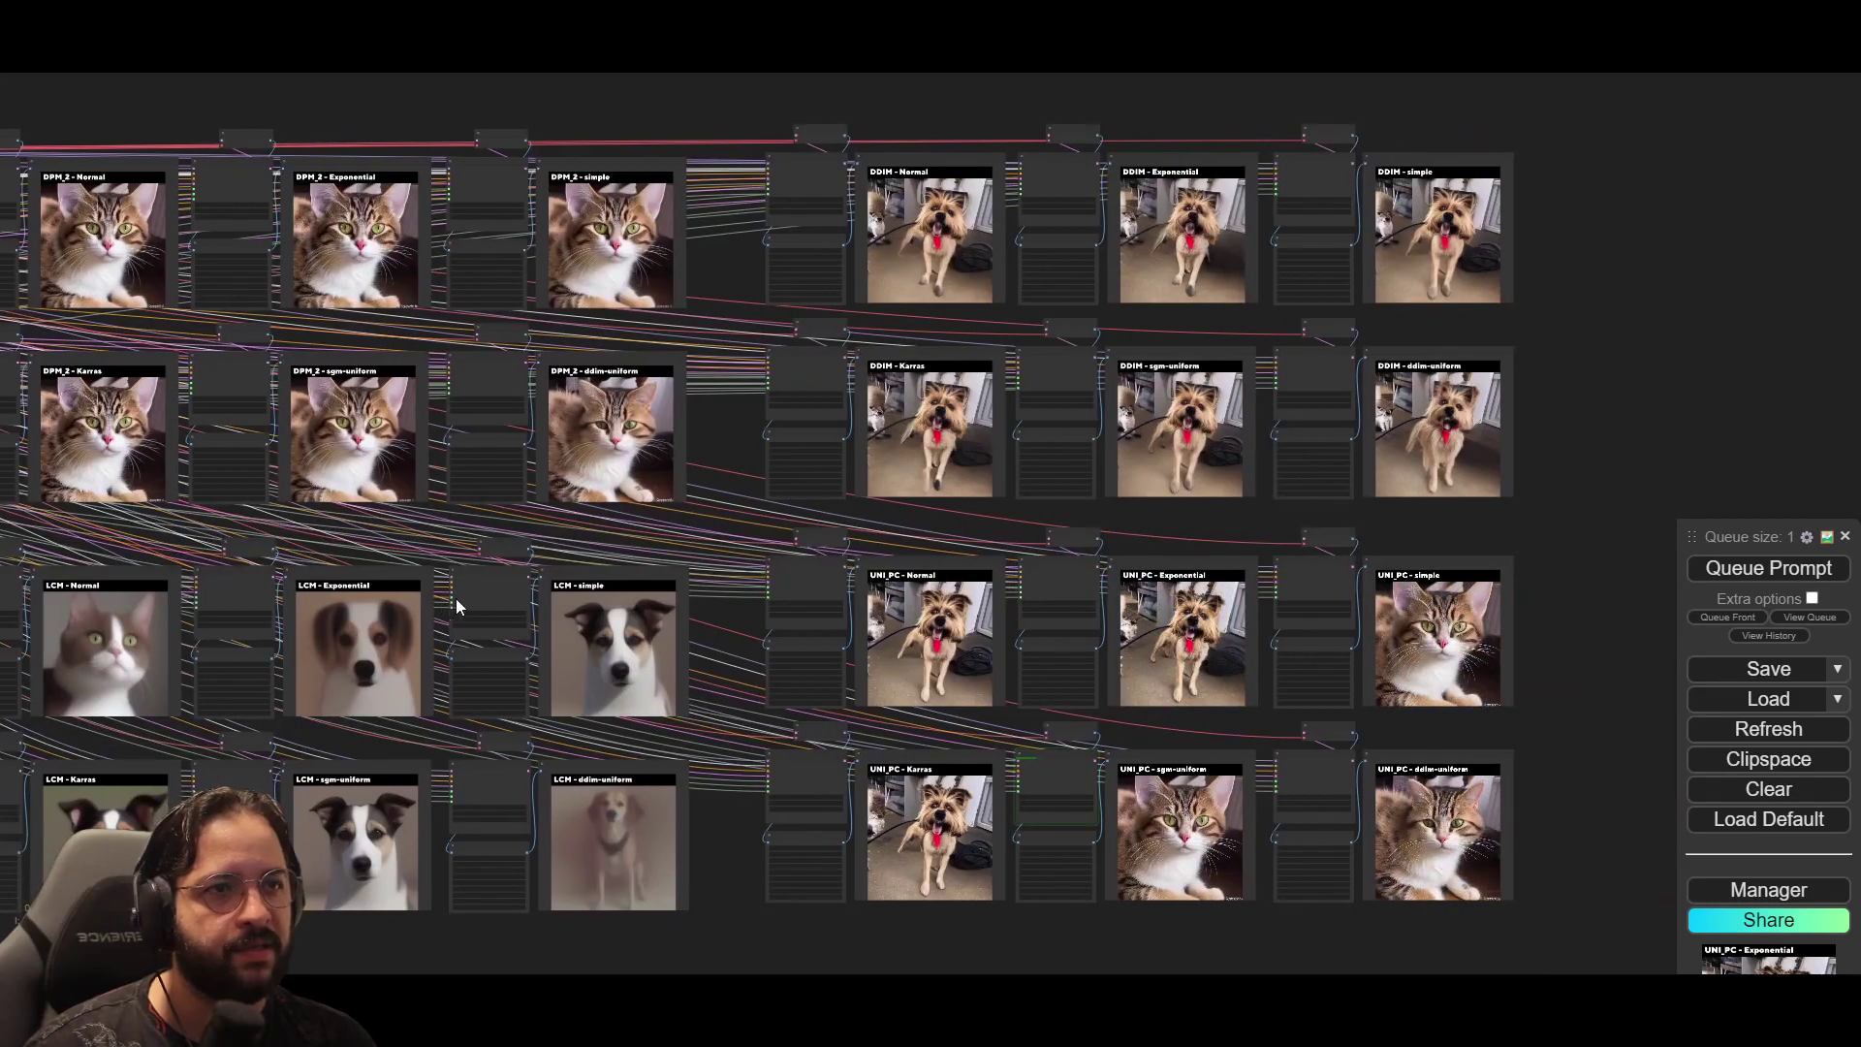
{"action": "left_click_drag", "start_coordinate": [826, 613], "coordinate": [679, 607]}
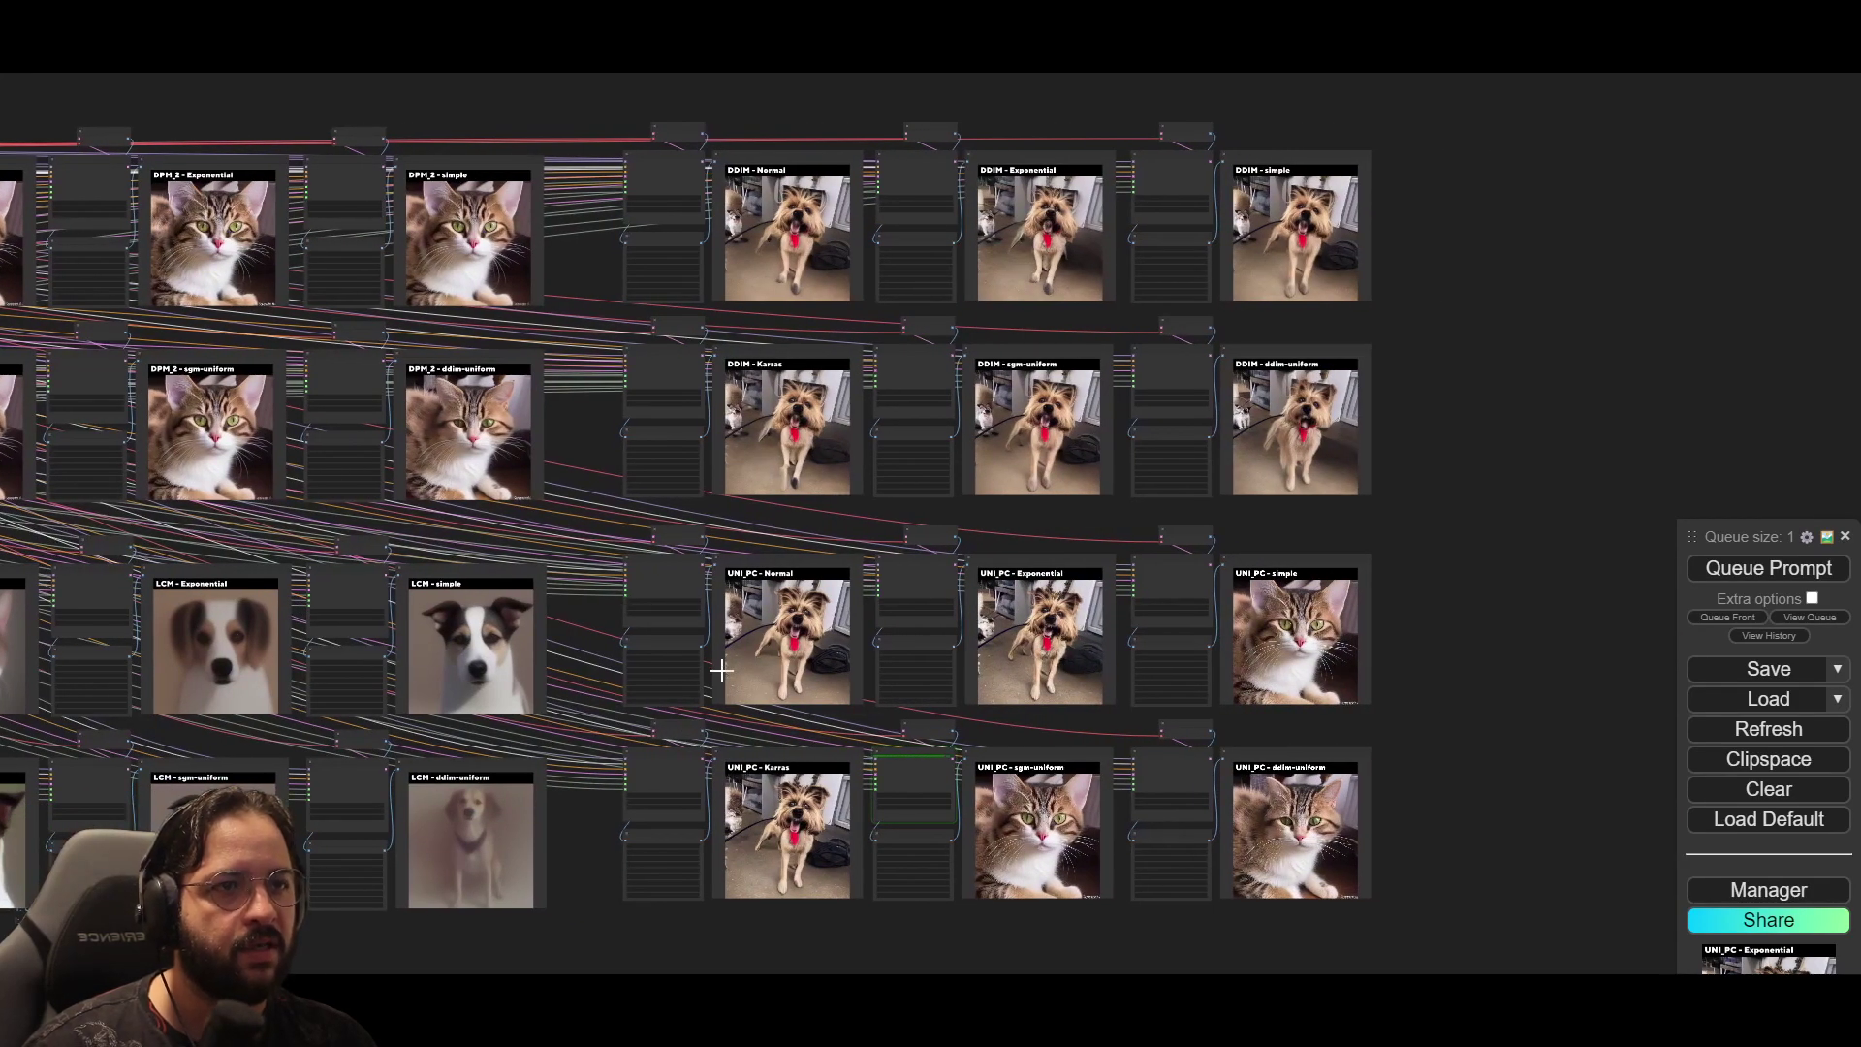
{"action": "scroll", "coordinate": [721, 670], "scroll_direction": "up", "scroll_amount": 3}
{"action": "left_click_drag", "start_coordinate": [836, 521], "coordinate": [478, 265]}
{"action": "scroll", "coordinate": [656, 395], "scroll_direction": "up", "scroll_amount": 4}
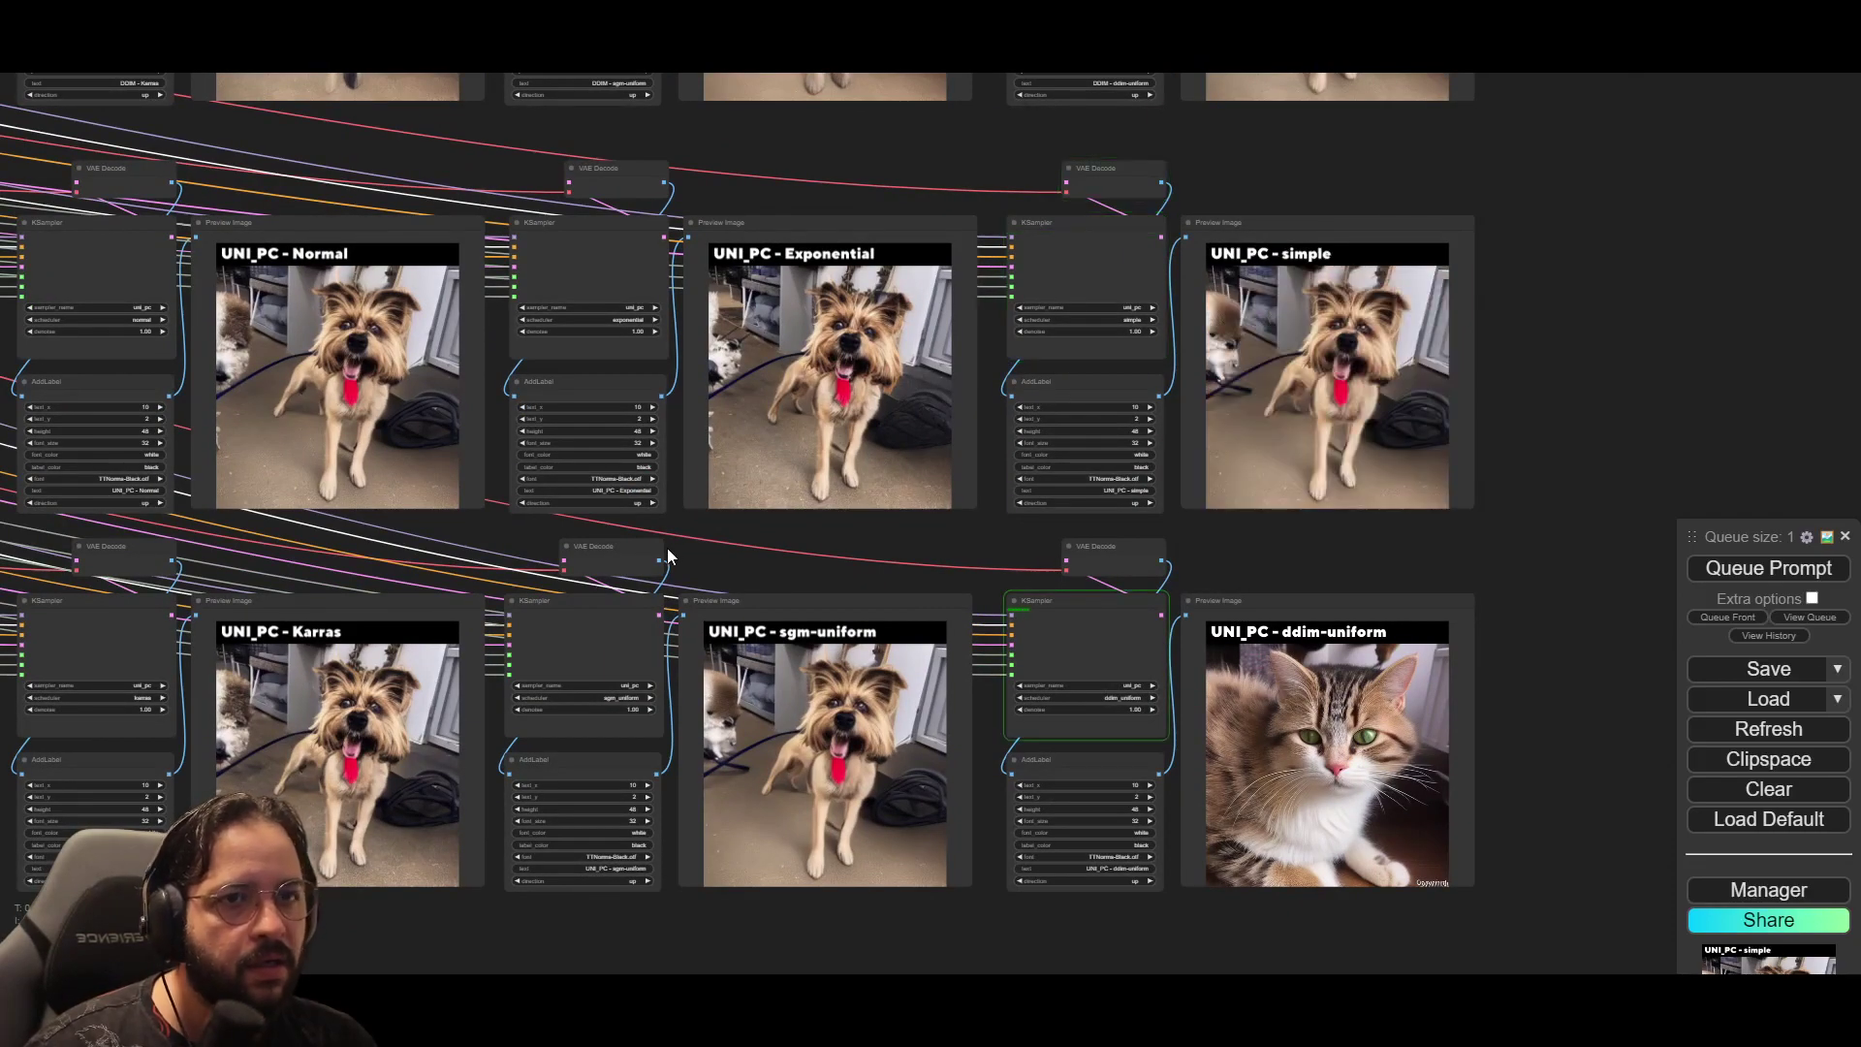
{"action": "scroll", "coordinate": [636, 526], "scroll_direction": "up", "scroll_amount": 1}
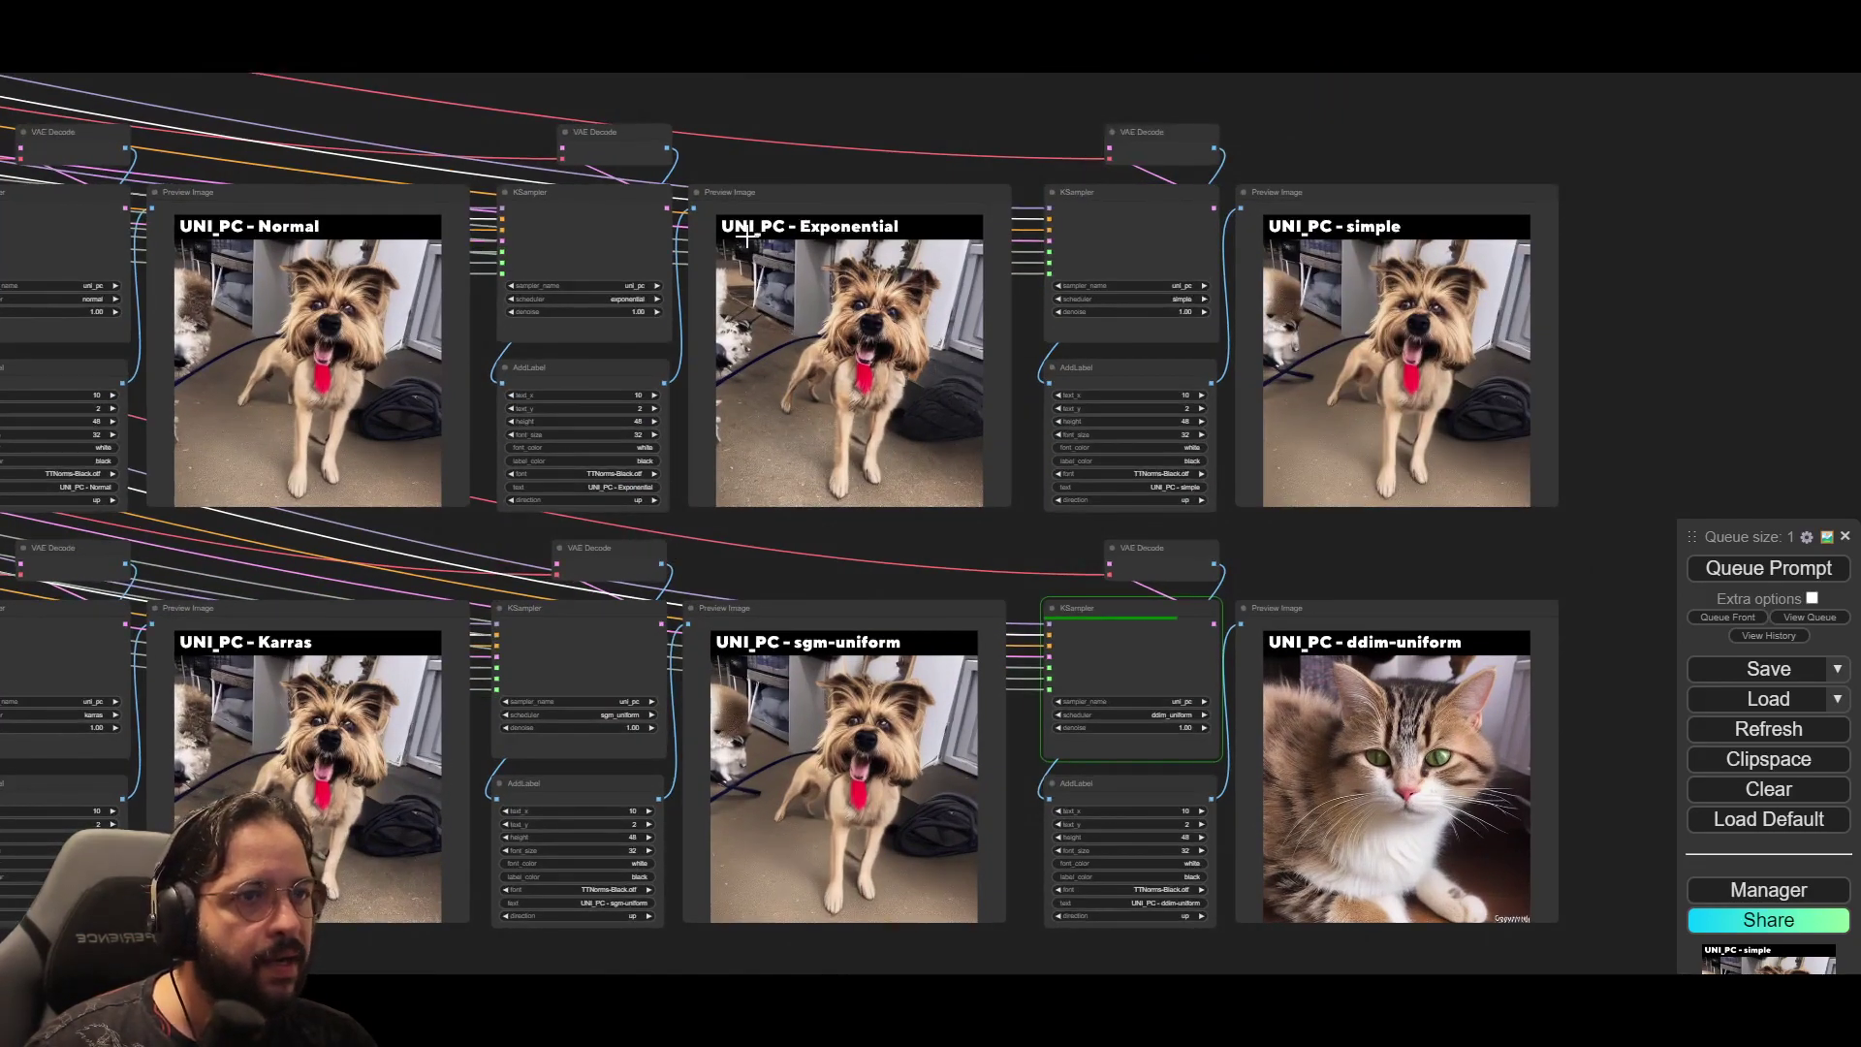
Step: Compare the DDIM dog images across their six schedulers
{"action": "left_click_drag", "start_coordinate": [704, 231], "coordinate": [895, 678]}
{"action": "left_click_drag", "start_coordinate": [841, 201], "coordinate": [867, 634]}
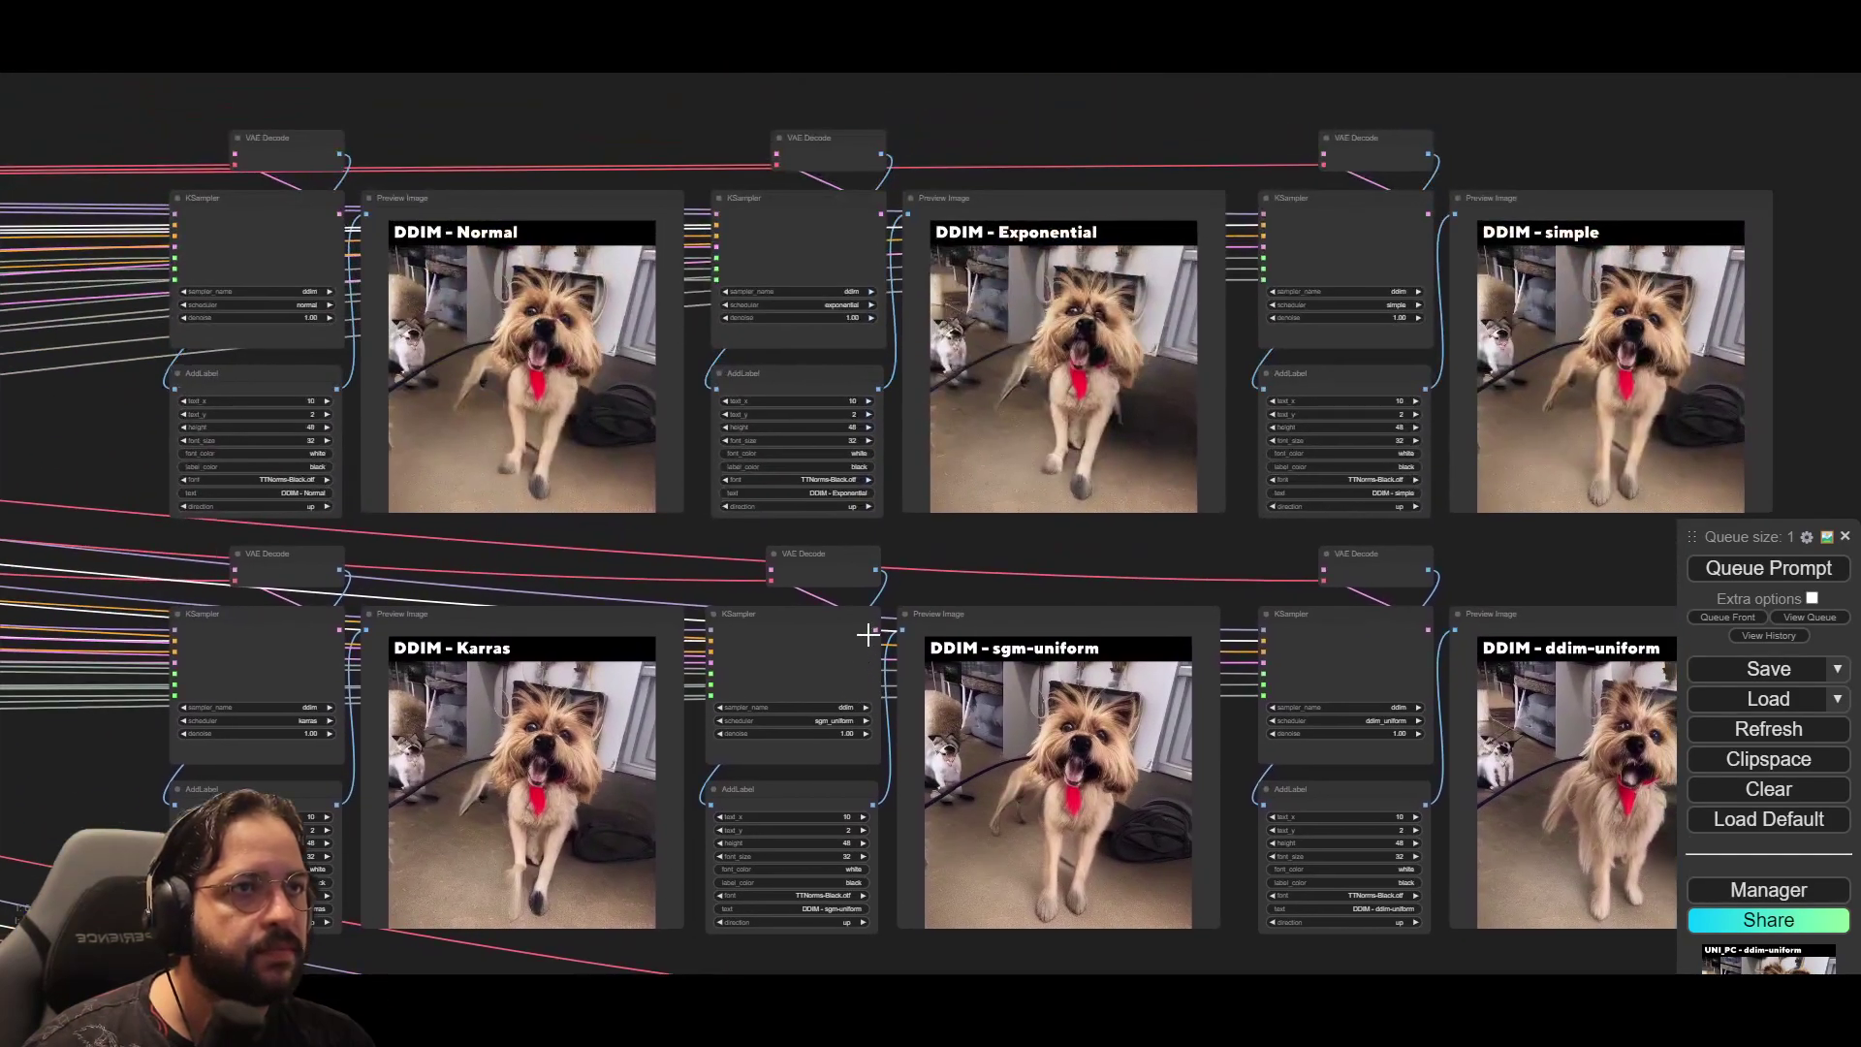
{"action": "scroll", "coordinate": [868, 634], "scroll_direction": "down", "scroll_amount": 1}
{"action": "scroll", "coordinate": [865, 632], "scroll_direction": "down", "scroll_amount": 1}
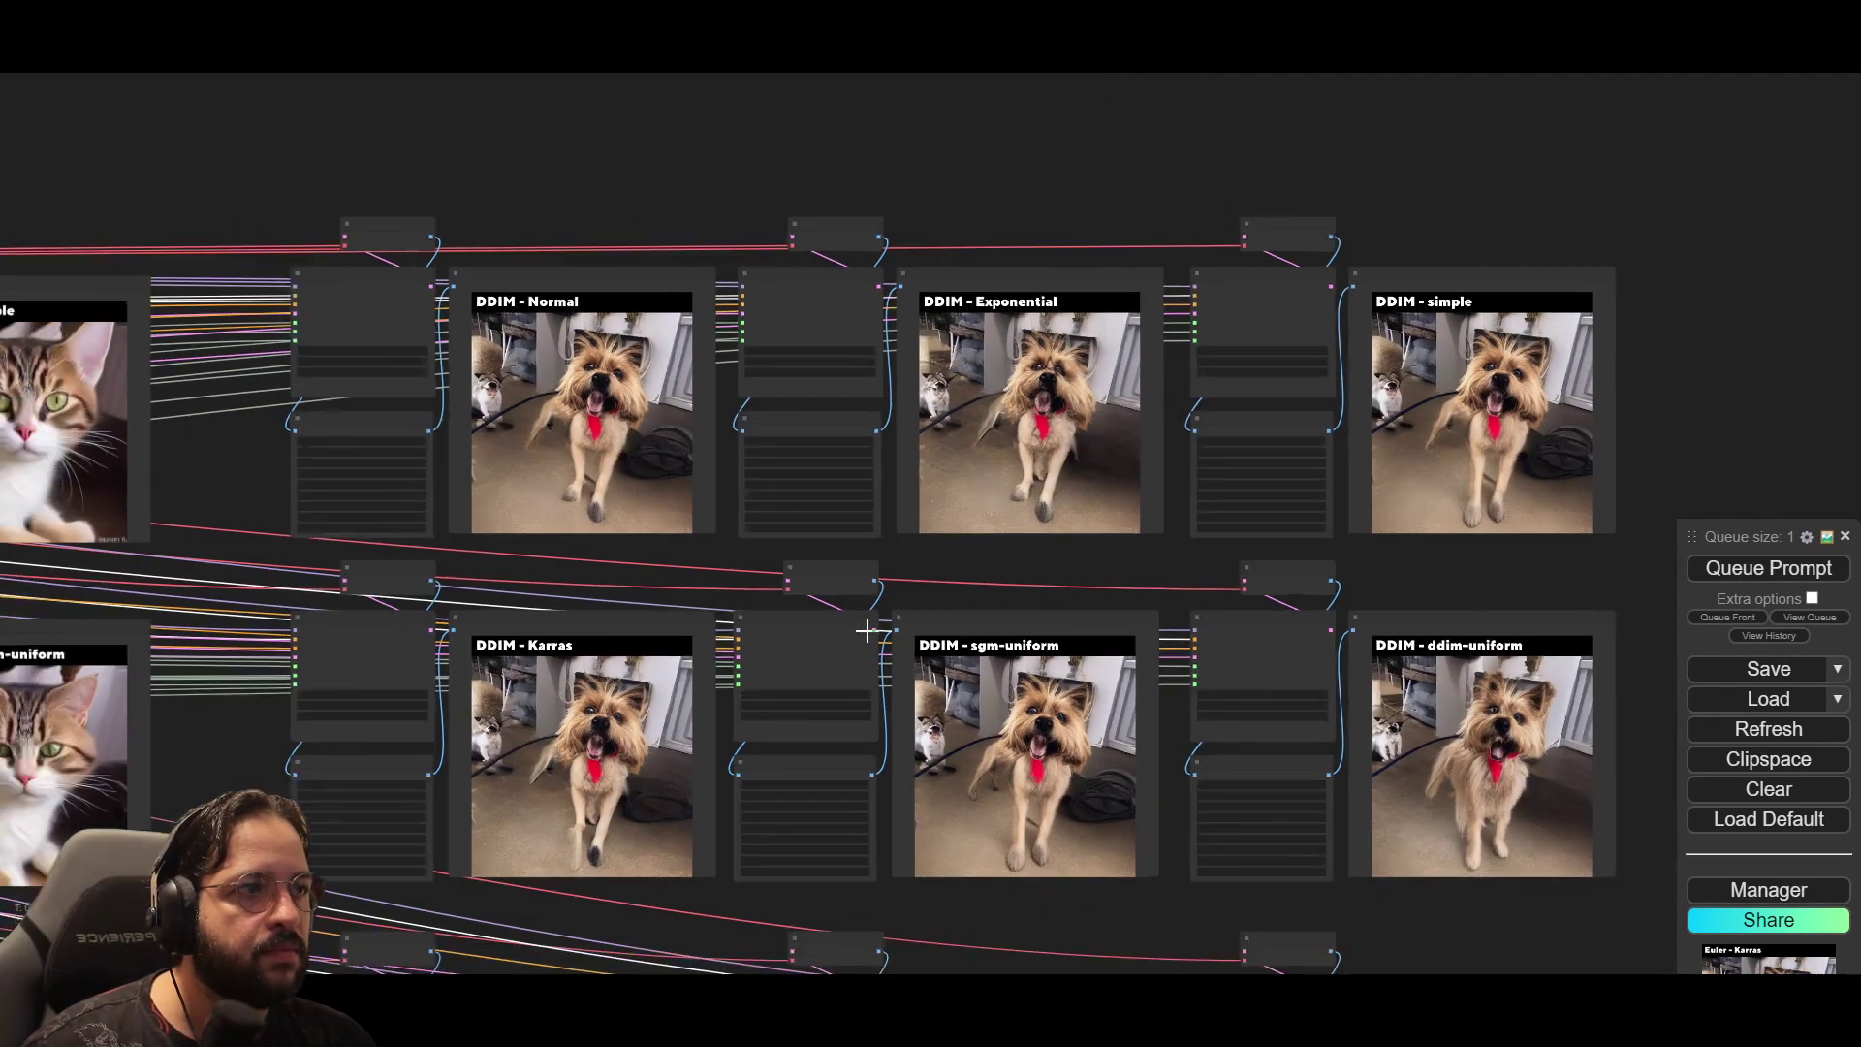
{"action": "scroll", "coordinate": [865, 632], "scroll_direction": "down", "scroll_amount": 2}
Step: Check the generation progress of the DPM_2, Euler and Heun dog images
{"action": "left_click_drag", "start_coordinate": [594, 768], "coordinate": [1187, 556]}
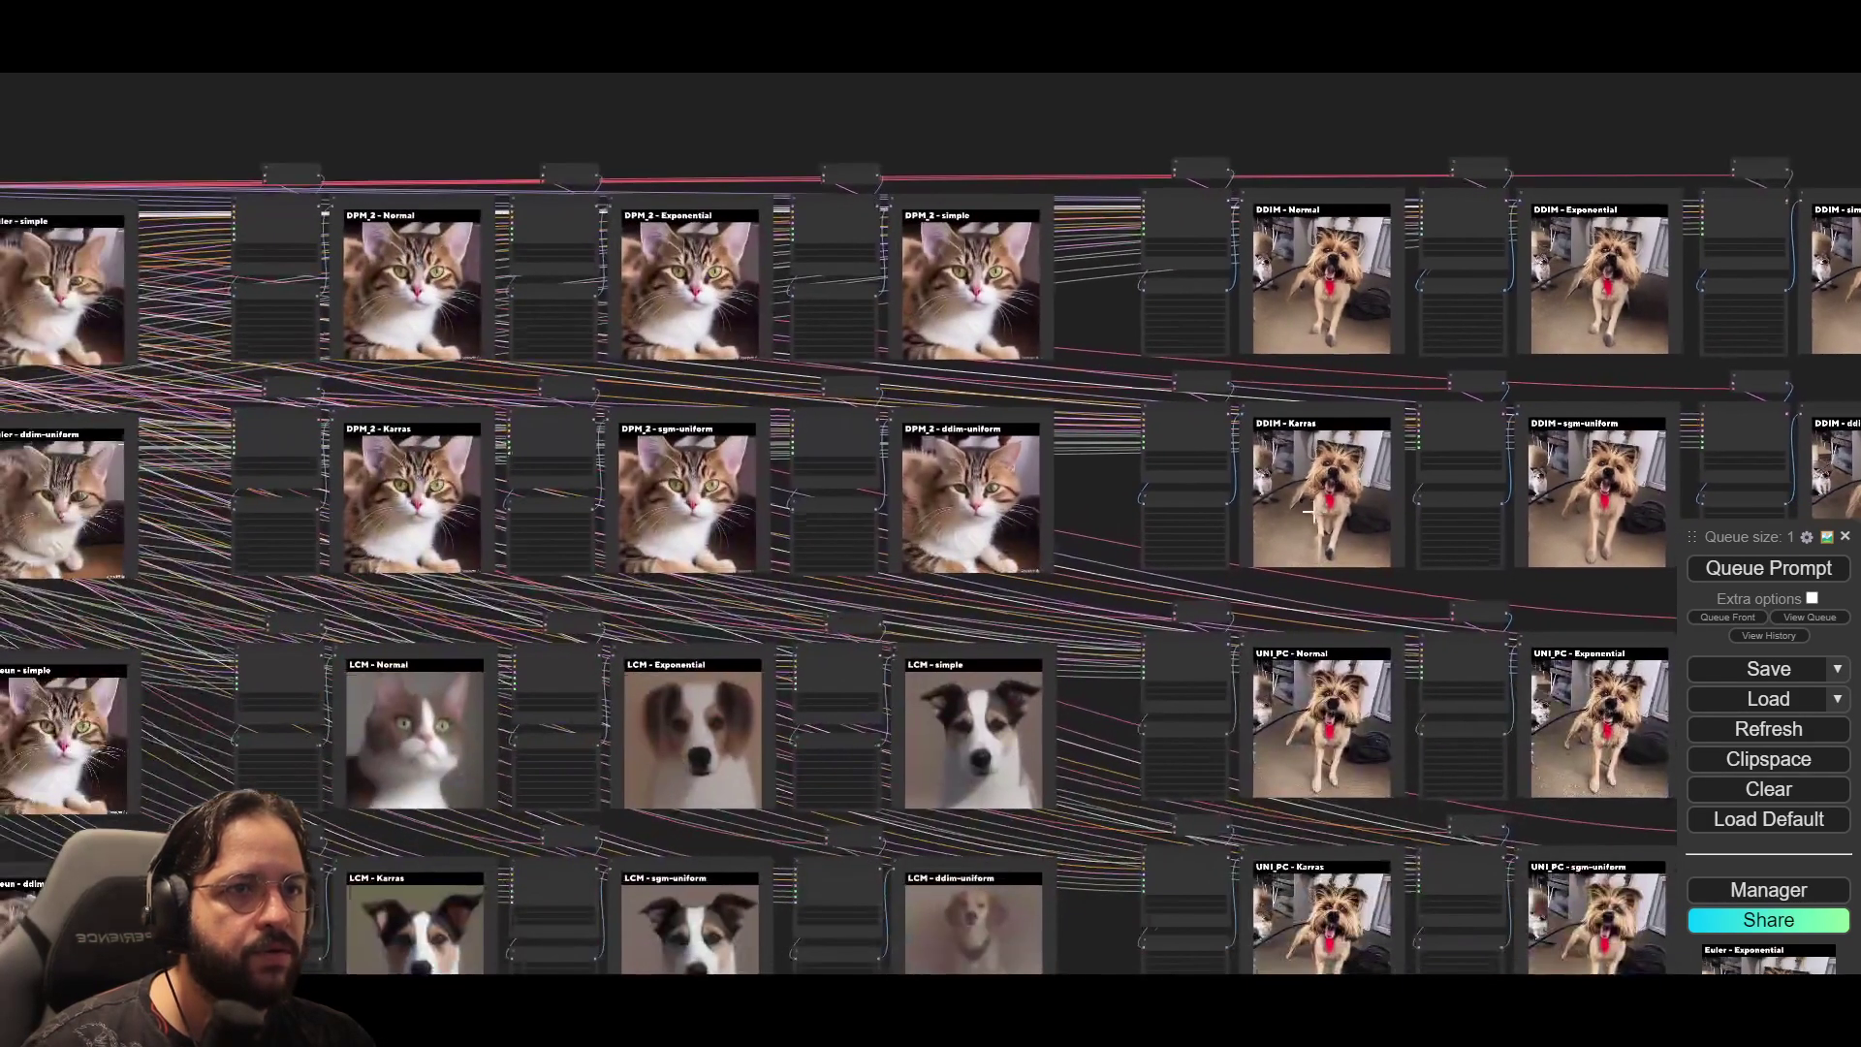
{"action": "left_click_drag", "start_coordinate": [722, 669], "coordinate": [1142, 568]}
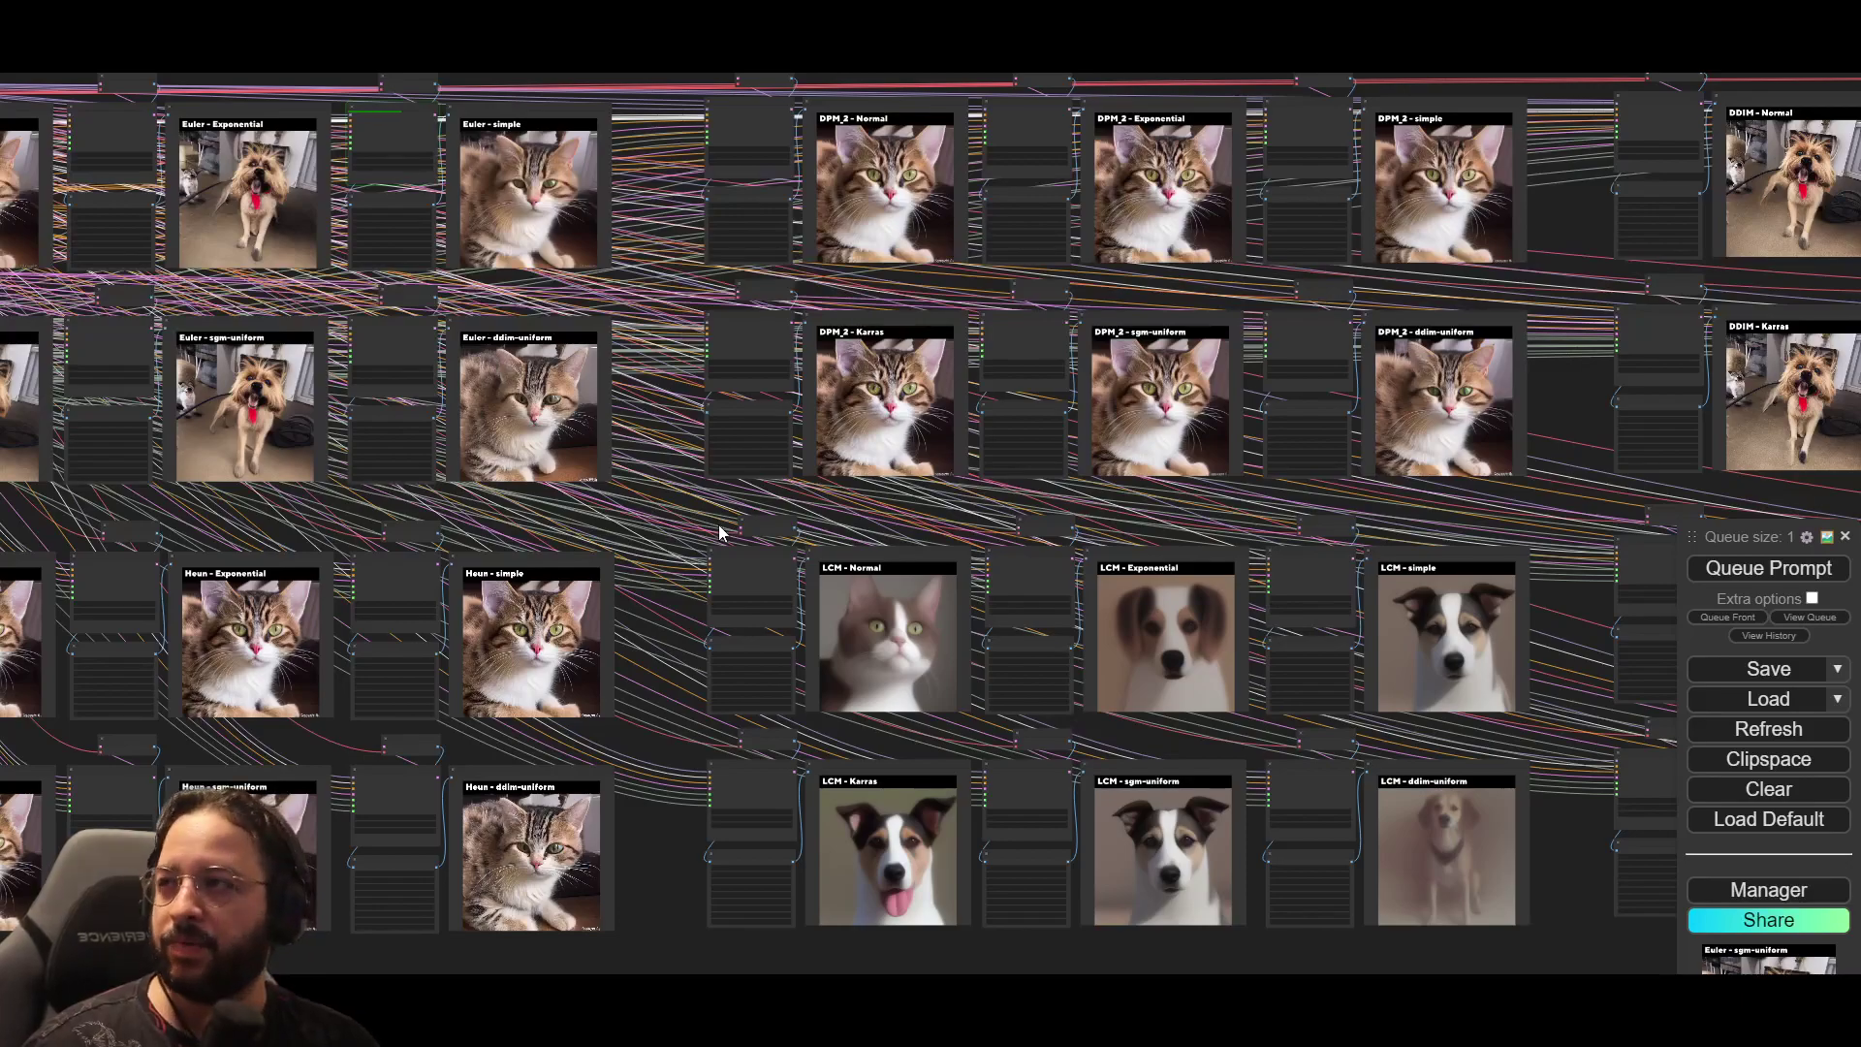
{"action": "left_click_drag", "start_coordinate": [273, 498], "coordinate": [837, 496]}
{"action": "left_click_drag", "start_coordinate": [1144, 515], "coordinate": [956, 525]}
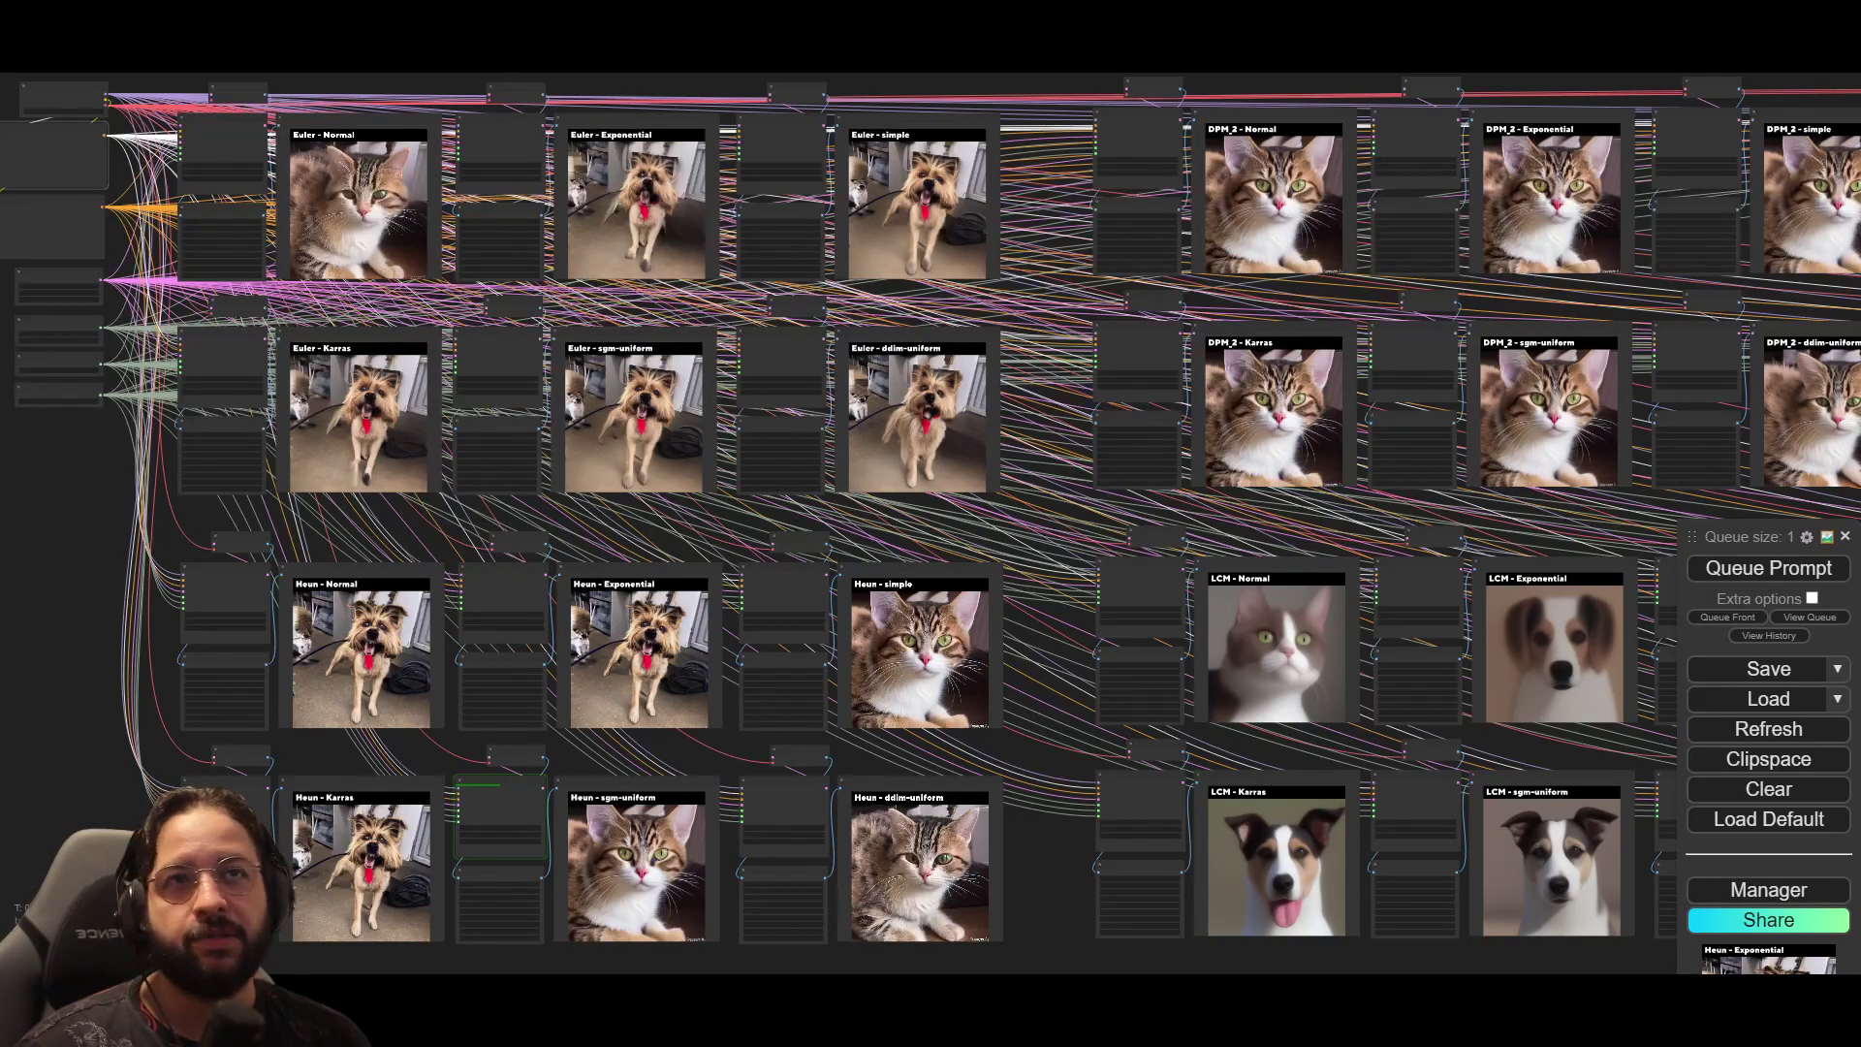
Step: Open Google Translate in a new browser tab
{"action": "key", "text": "ctrl+t"}
{"action": "type", "text": "trans"}
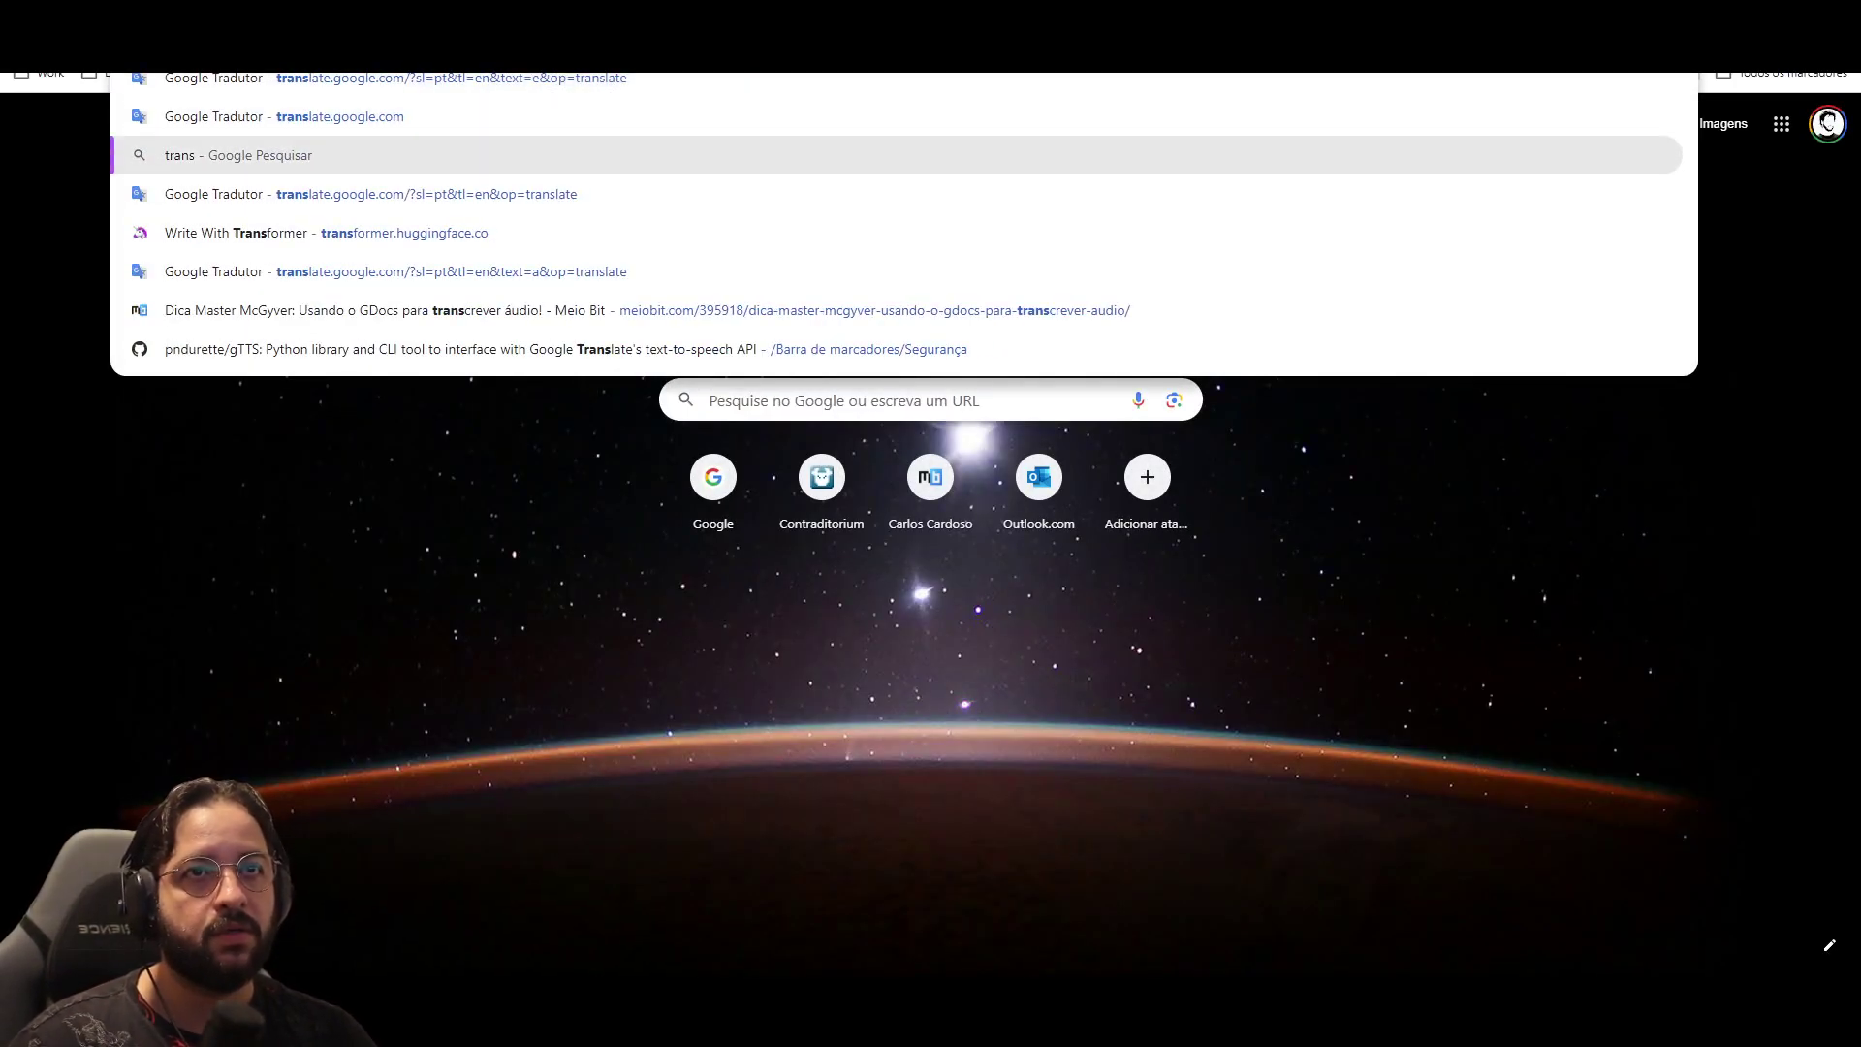
{"action": "left_click", "coordinate": [408, 155]}
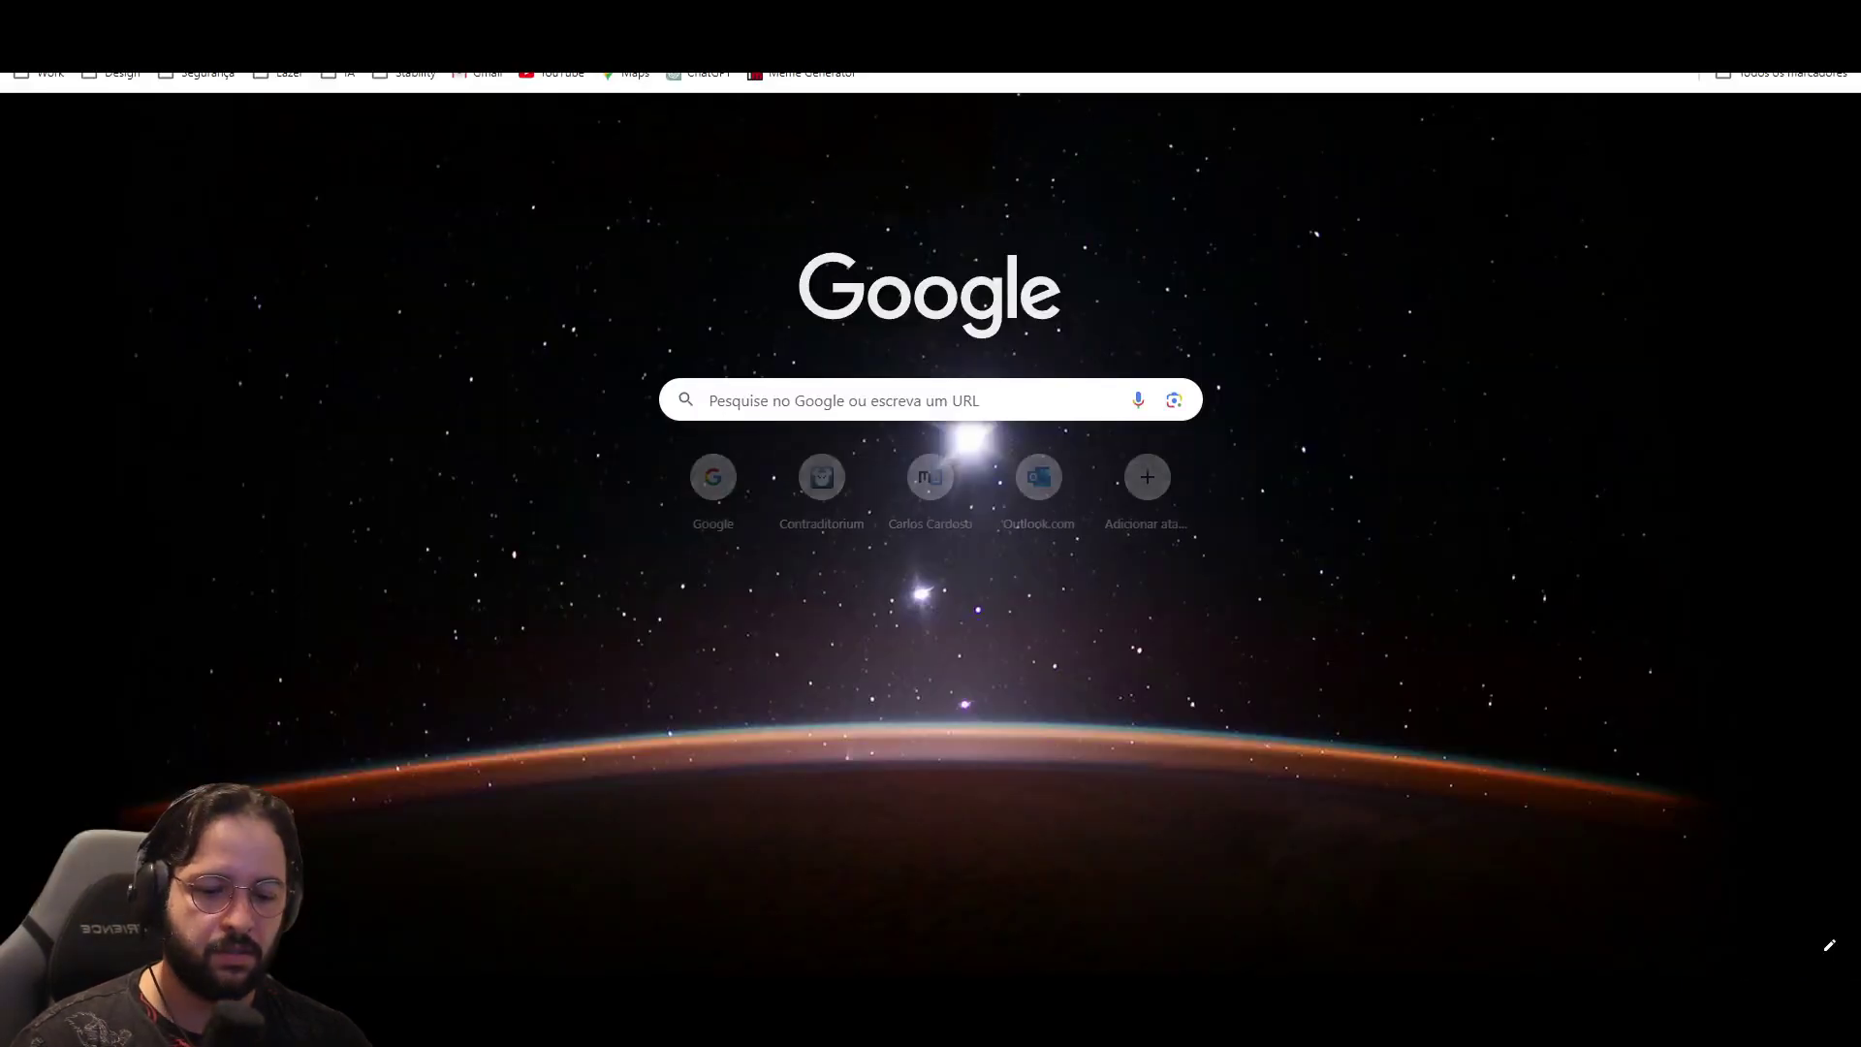
{"action": "type", "text": "trans"}
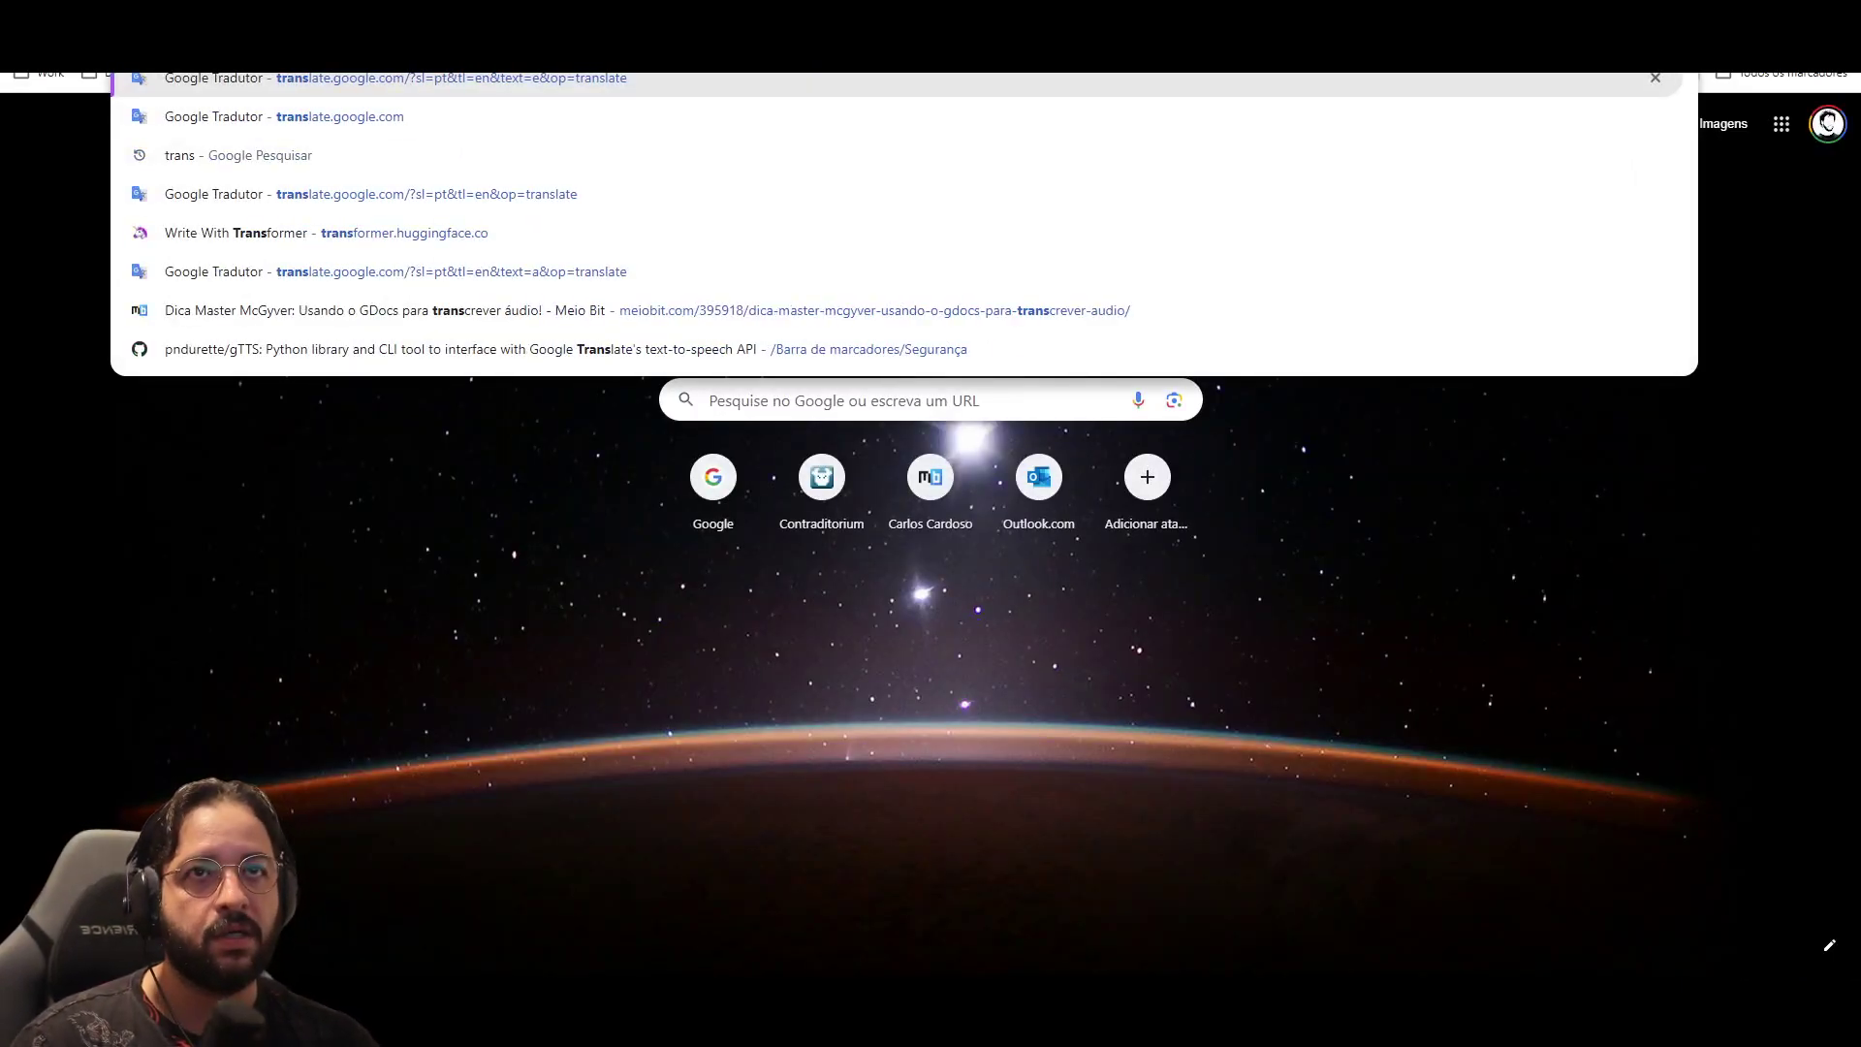
{"action": "left_click", "coordinate": [521, 117]}
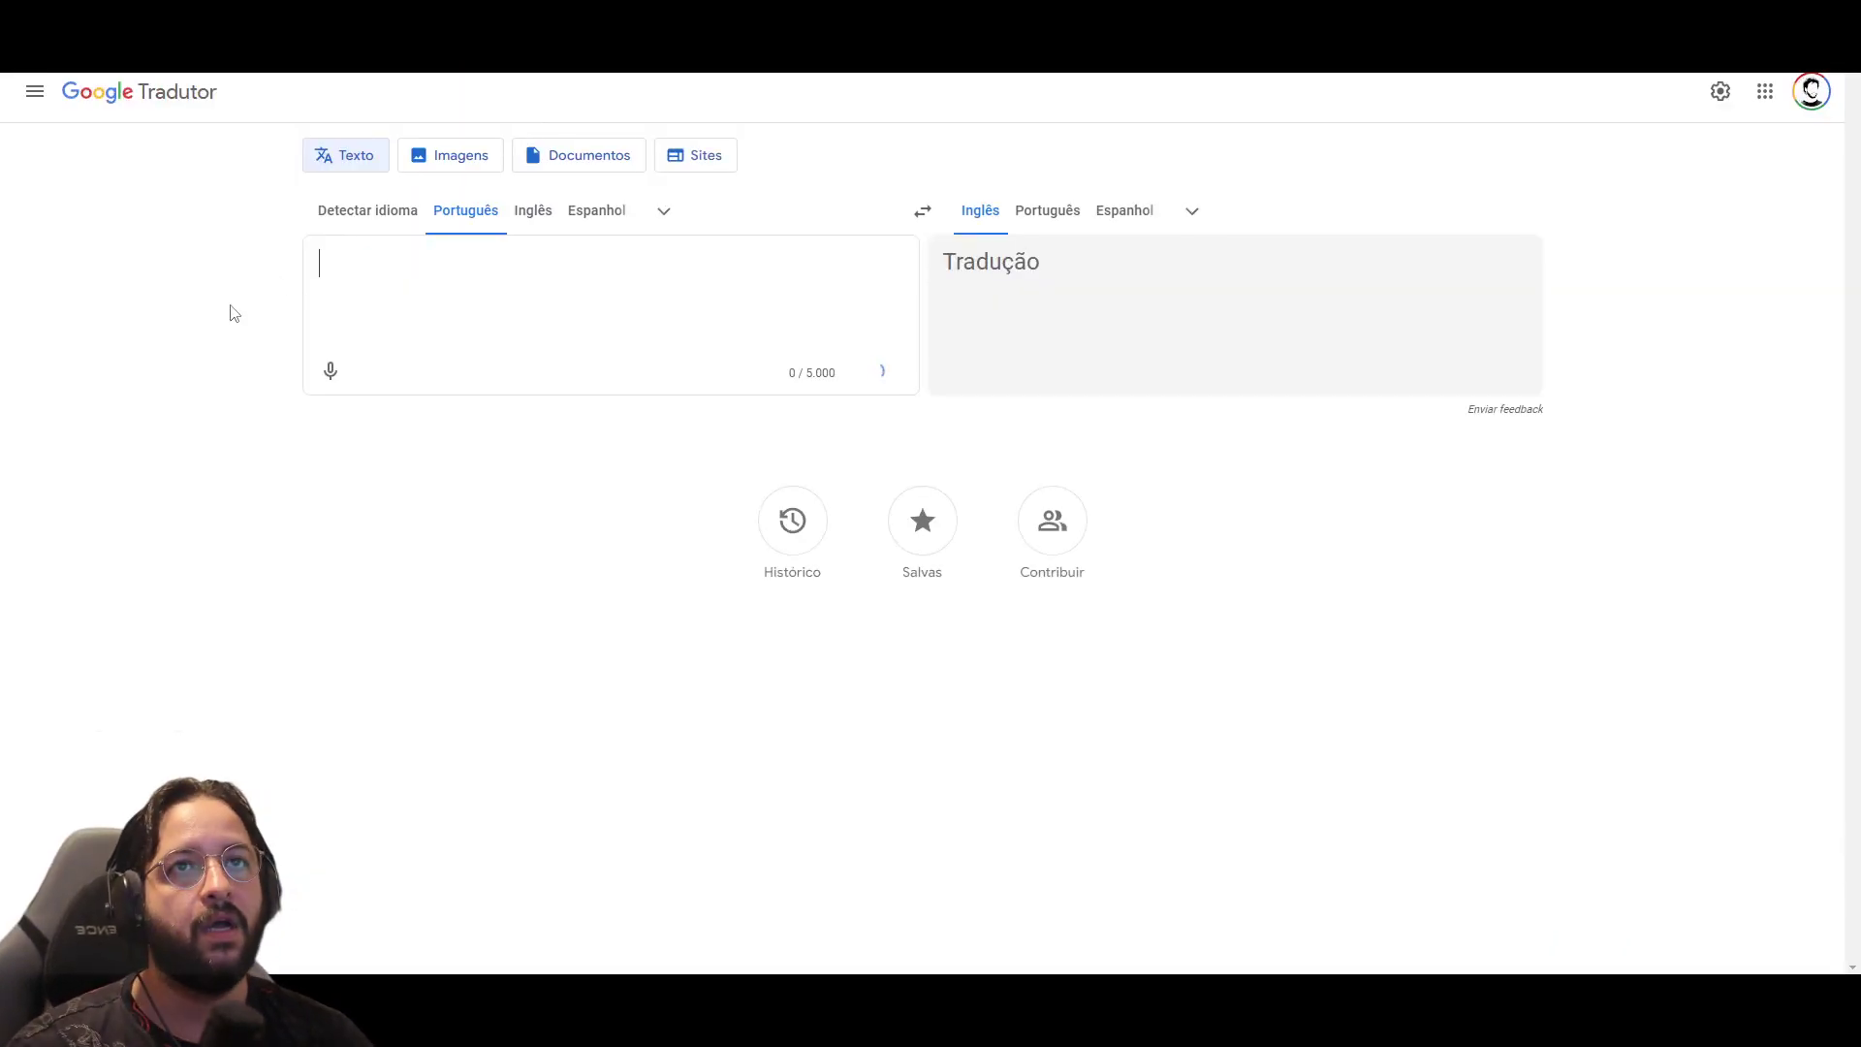
Step: Look up the English translation of the Portuguese phrase "pastor alemão" using the suggested completion
{"action": "type", "text": "Pastor ale"}
{"action": "type", "text": "mja"}
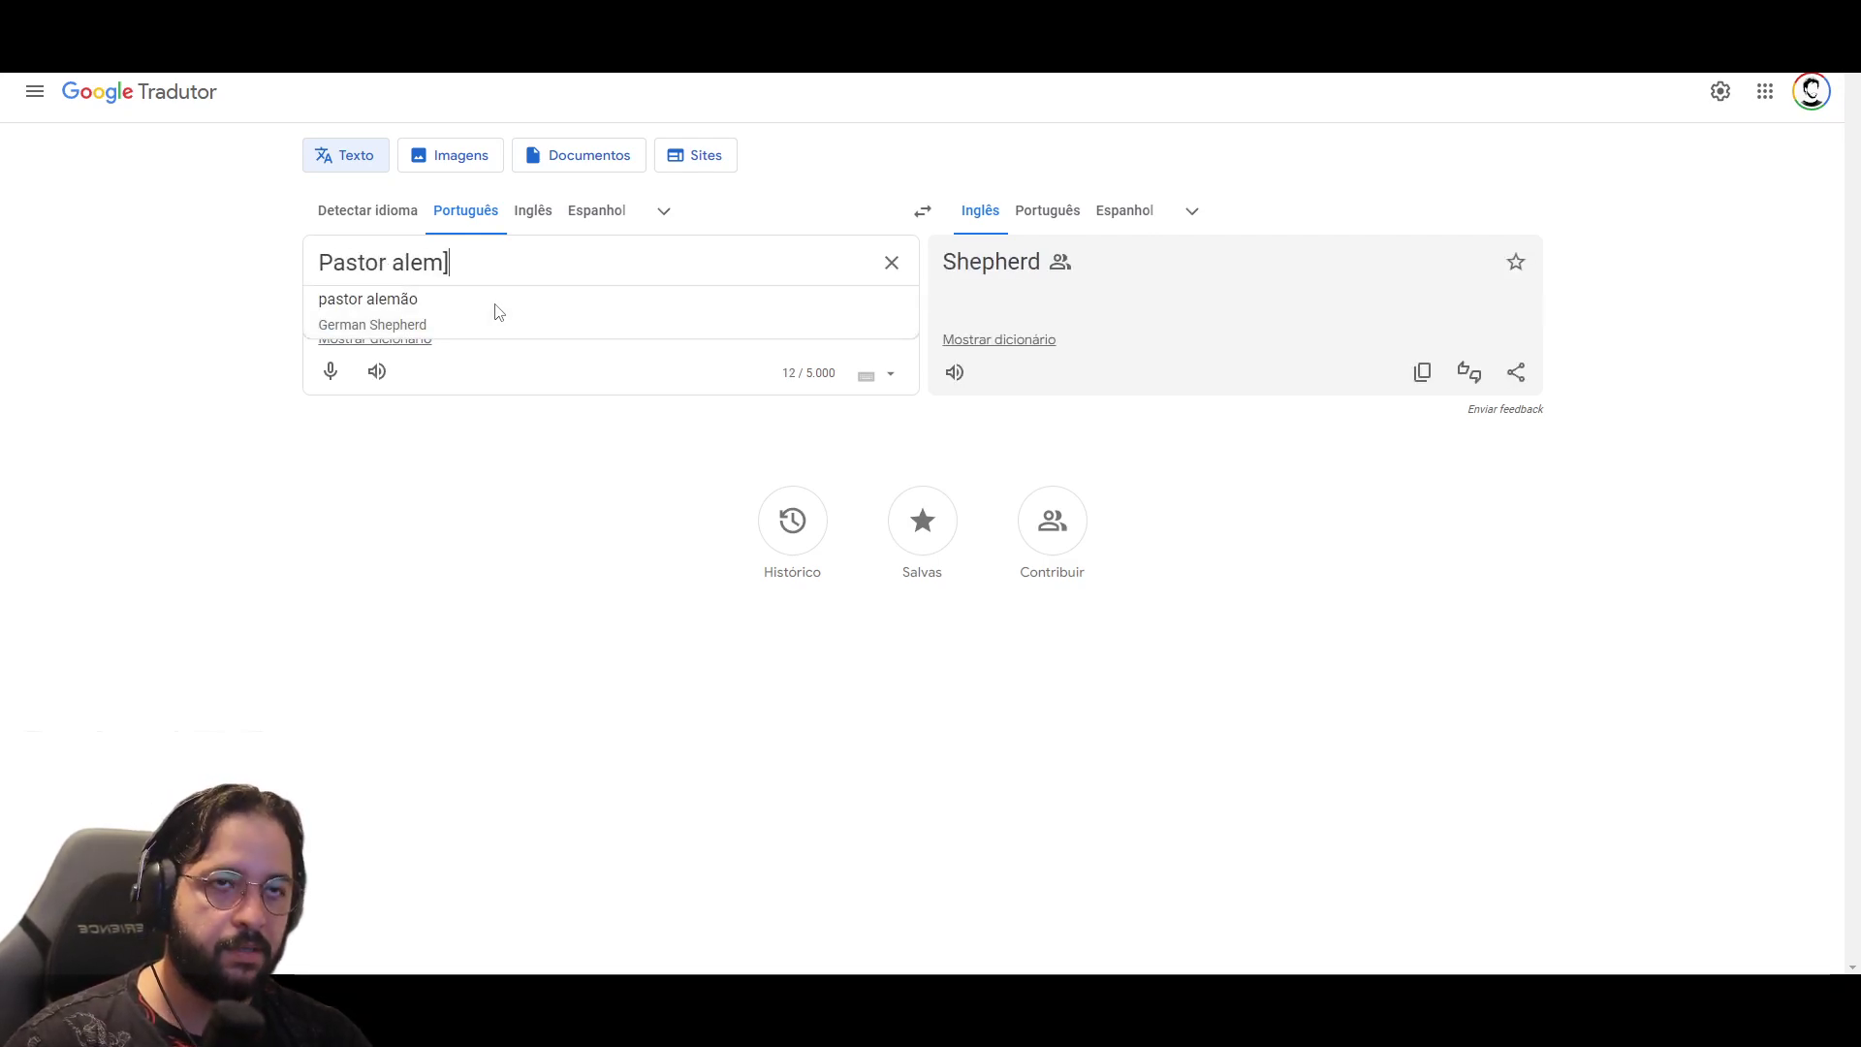
{"action": "key", "text": "BackSpace"}
{"action": "key", "text": "BackSpace"}
{"action": "left_click", "coordinate": [497, 310]}
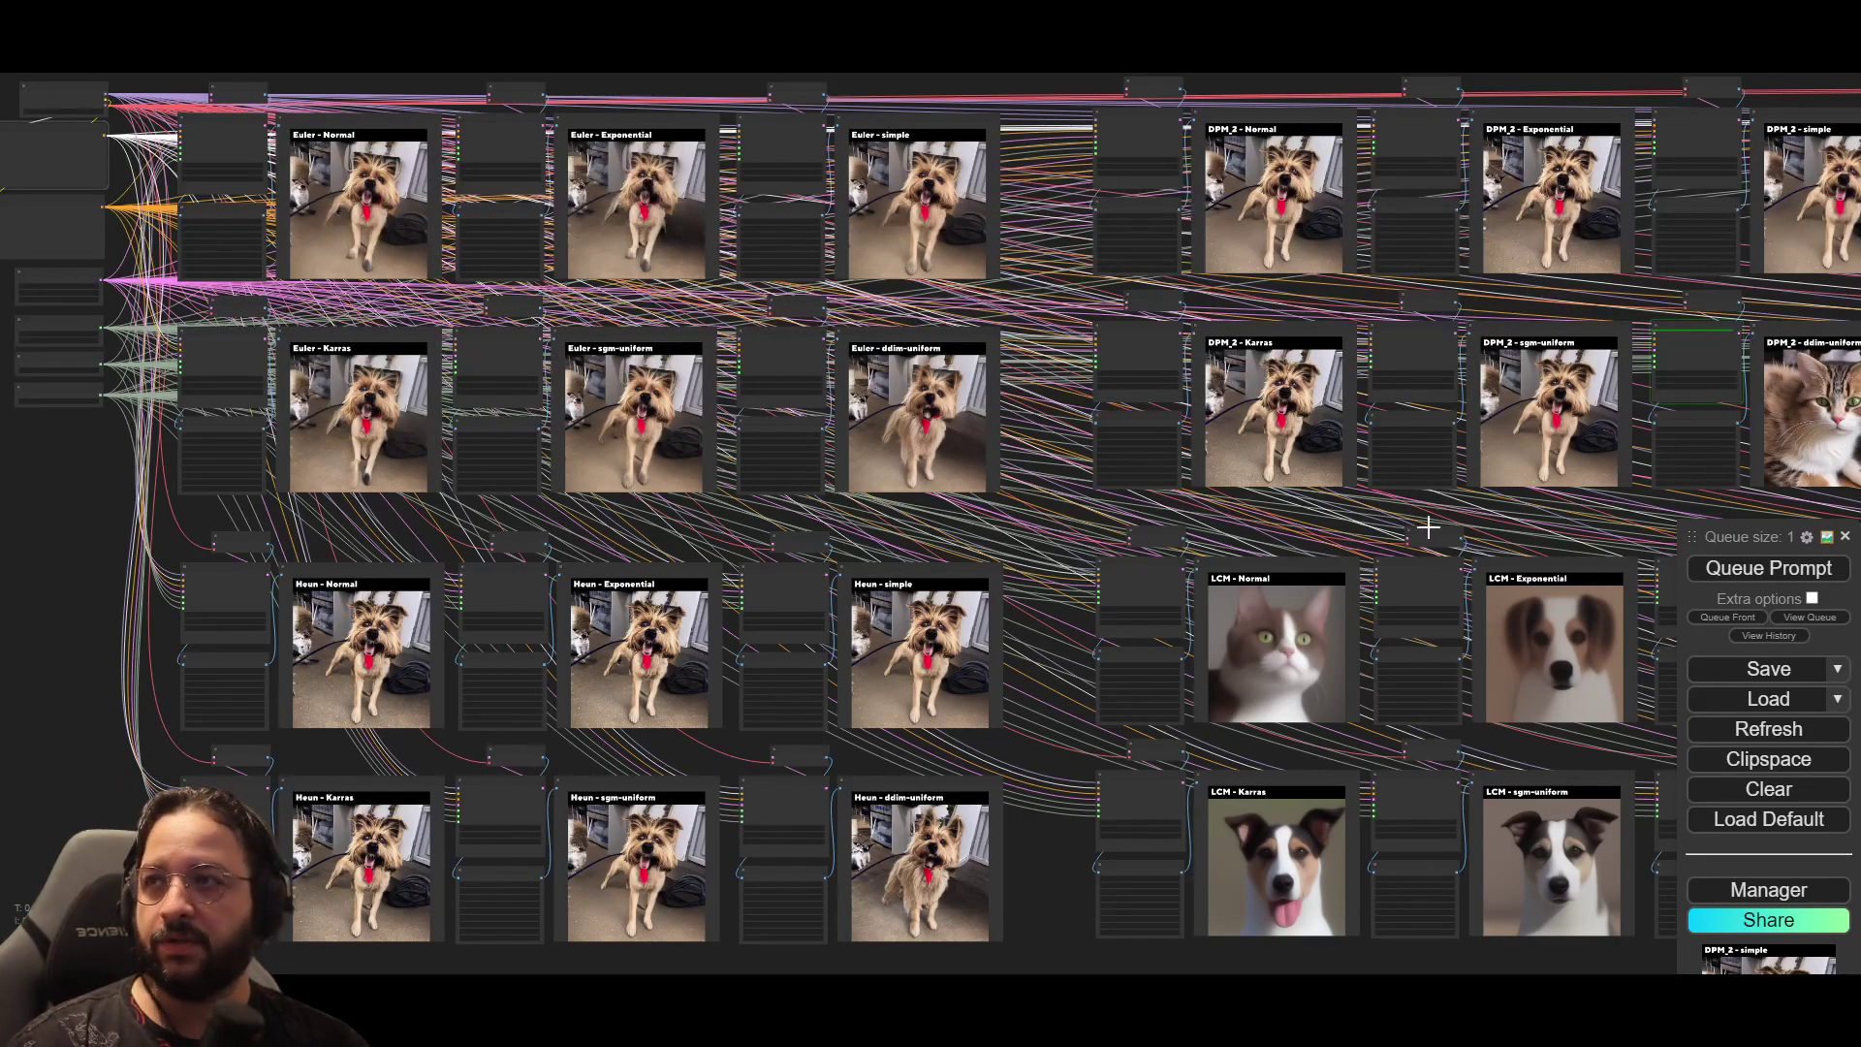
Step: Return to the ComfyUI workflow and compare the Euler and Heun dog images across their six schedulers
{"action": "left_click_drag", "start_coordinate": [1429, 528], "coordinate": [1061, 539]}
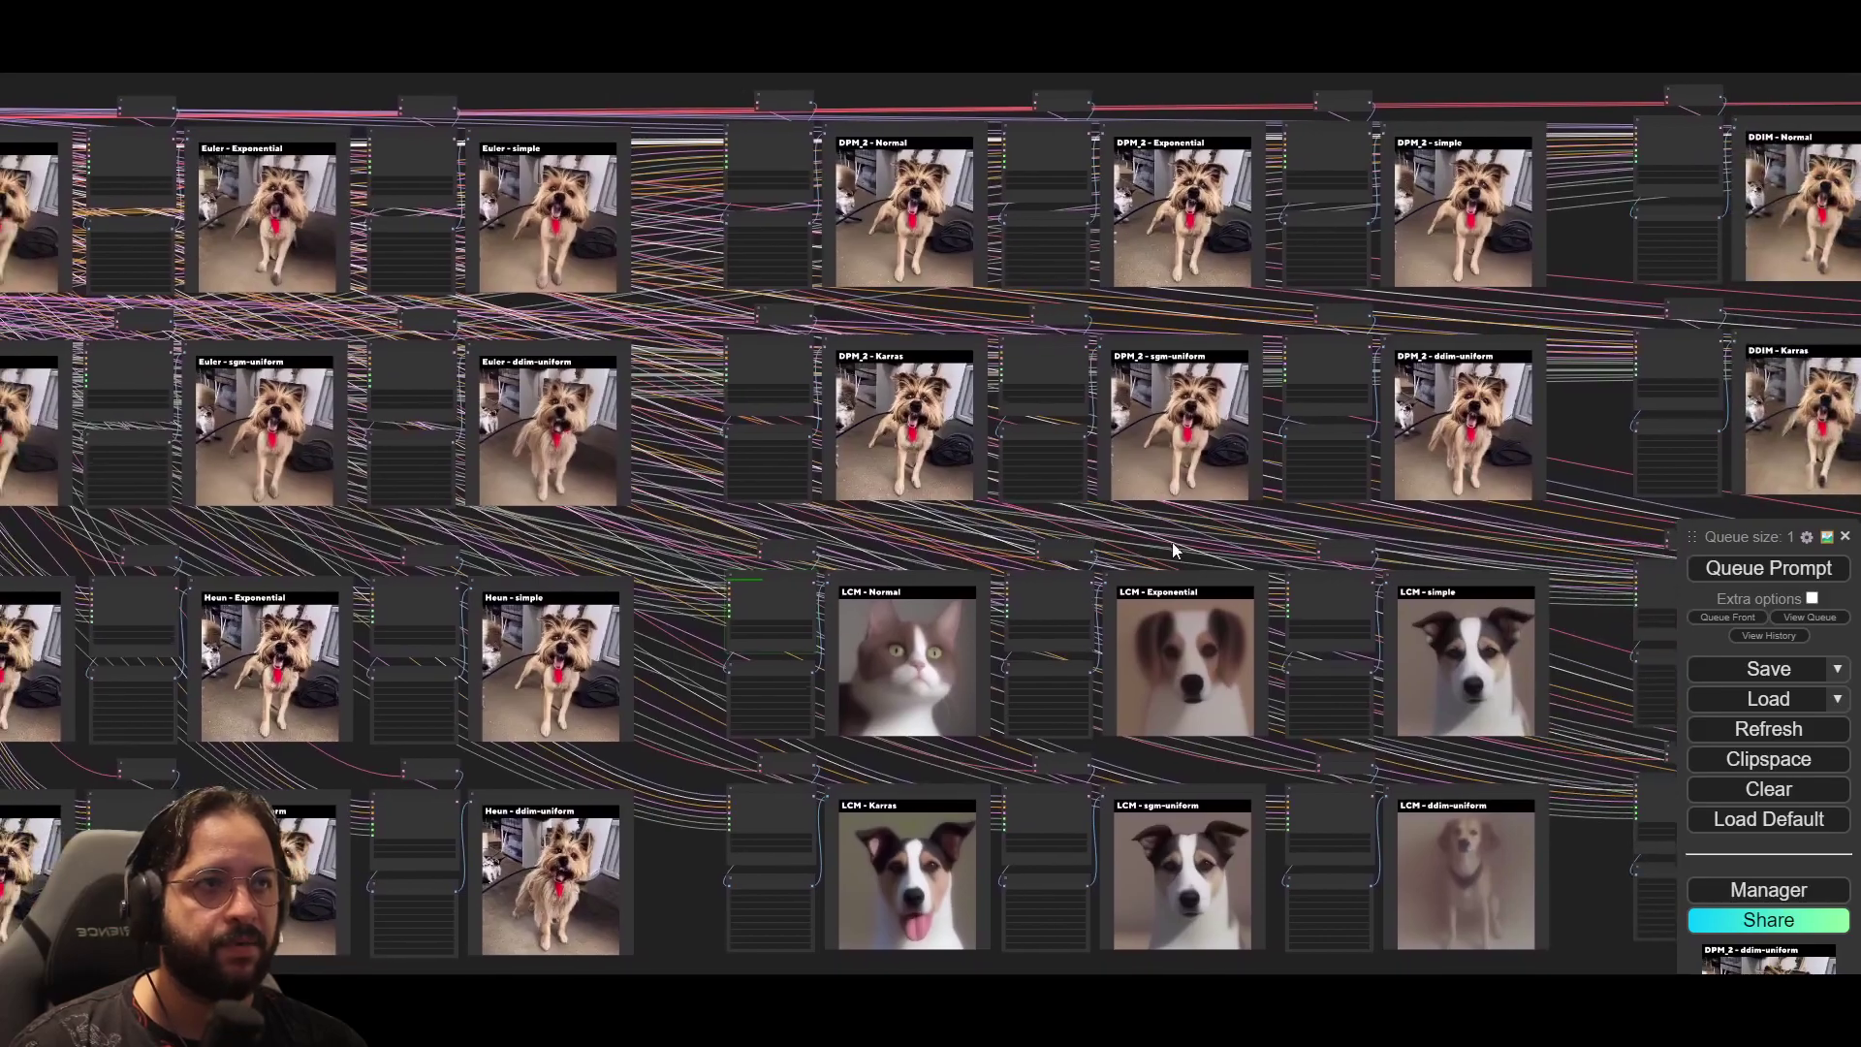
{"action": "left_click_drag", "start_coordinate": [636, 509], "coordinate": [759, 602]}
{"action": "scroll", "coordinate": [861, 383], "scroll_direction": "up", "scroll_amount": 5}
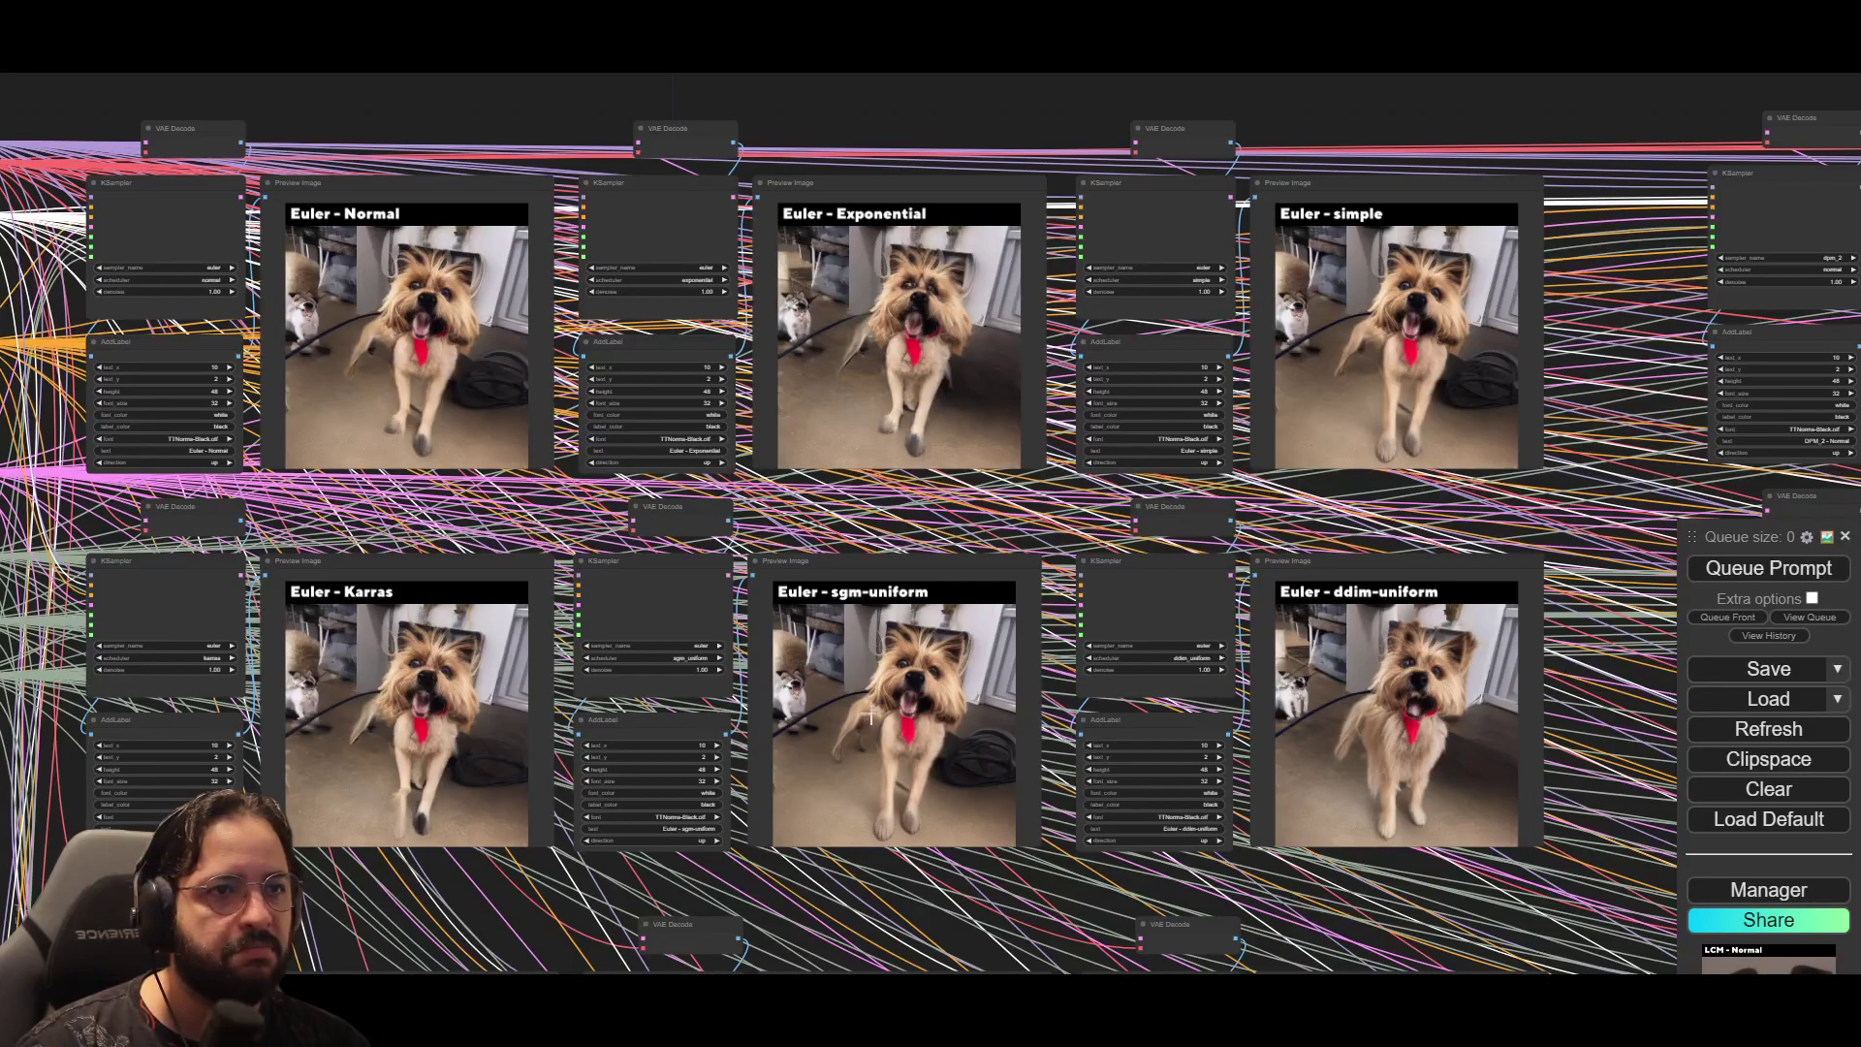
{"action": "left_click_drag", "start_coordinate": [587, 708], "coordinate": [472, 123]}
{"action": "left_click_drag", "start_coordinate": [640, 509], "coordinate": [668, 383]}
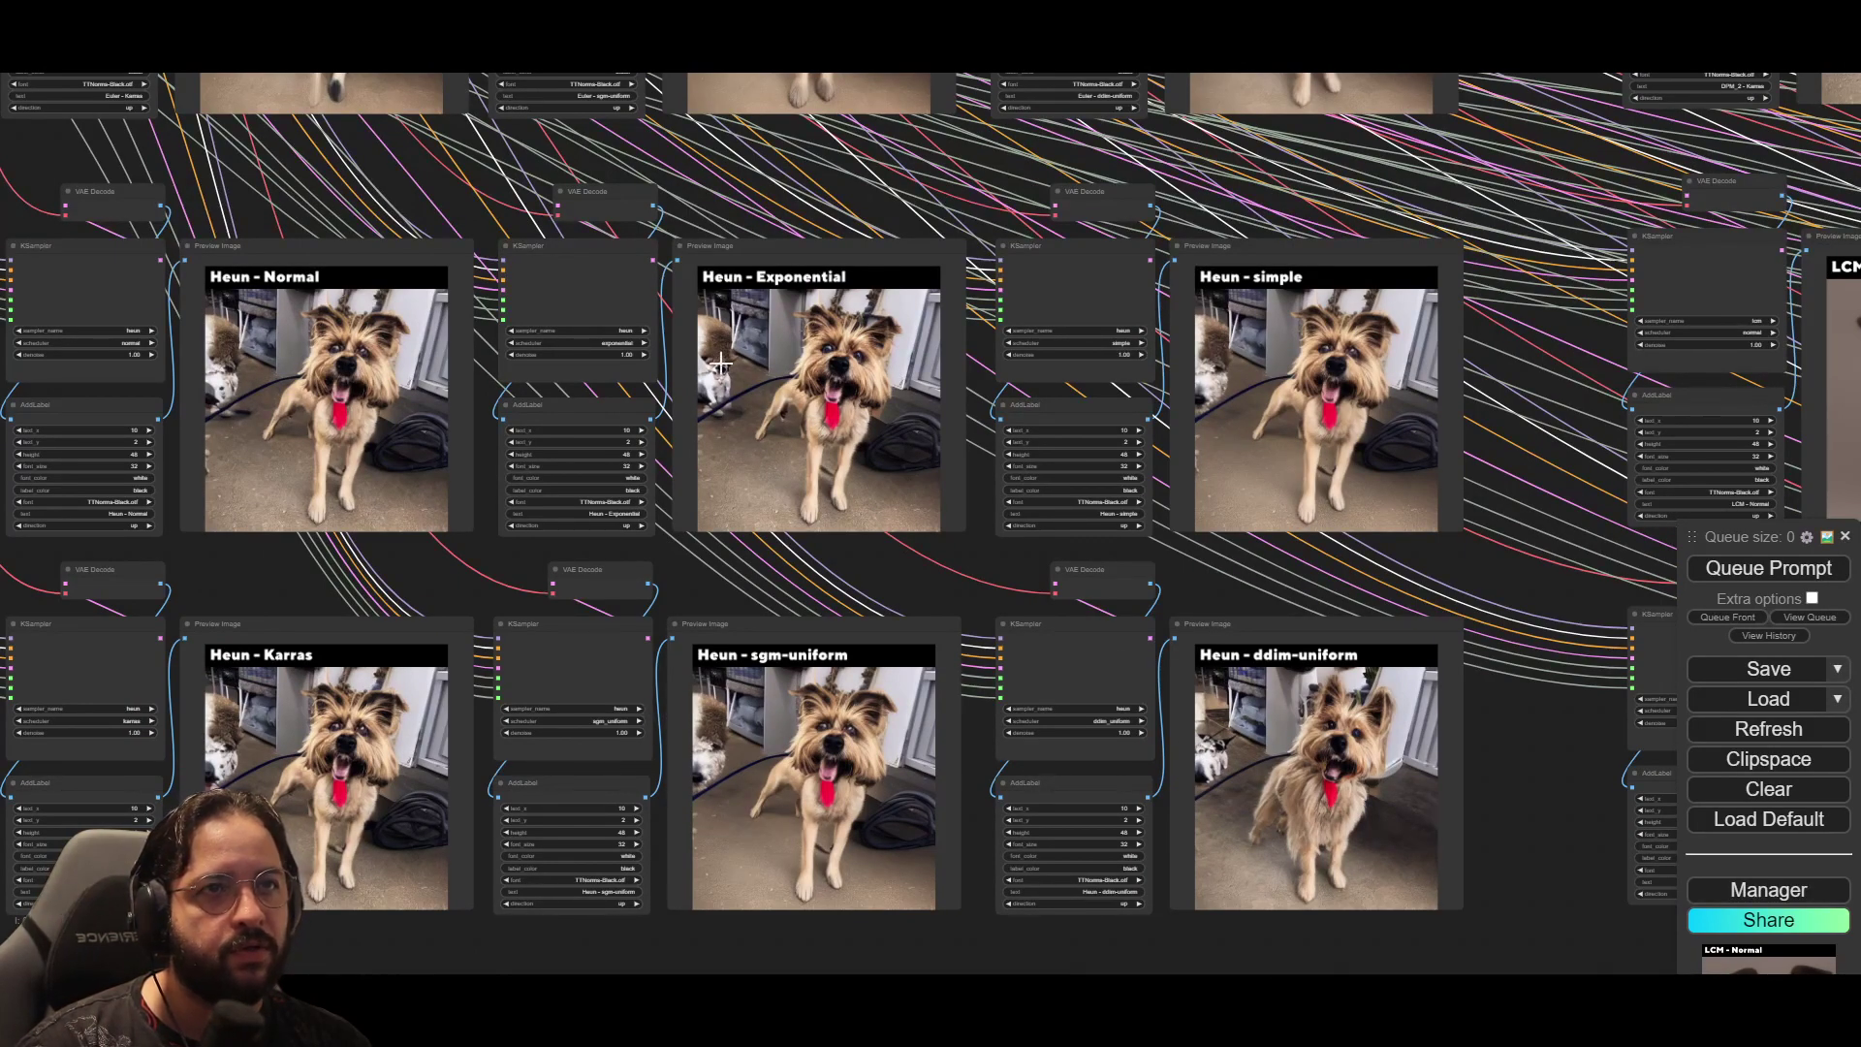
Step: Compare the DPM_2 dog images across their schedulers, followed by the DDIM dog images
{"action": "left_click_drag", "start_coordinate": [972, 677], "coordinate": [0, 585]}
{"action": "left_click_drag", "start_coordinate": [1147, 323], "coordinate": [729, 870]}
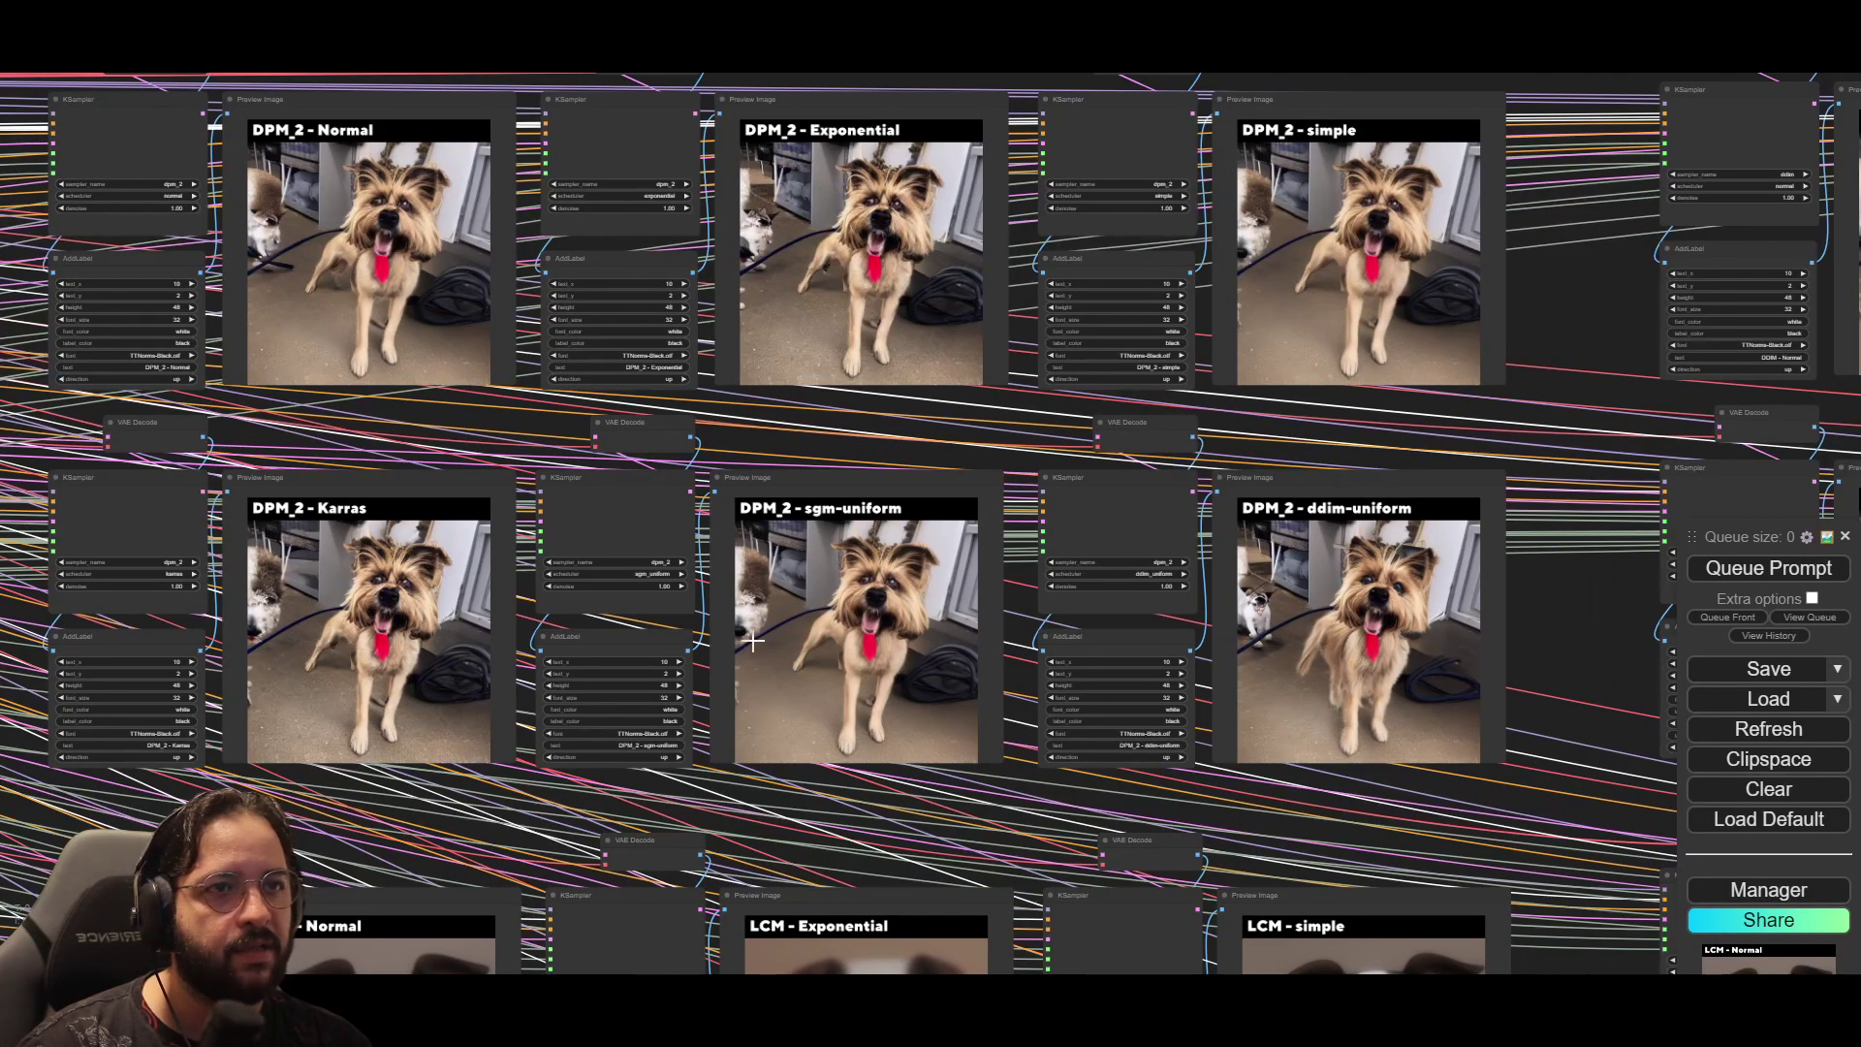
{"action": "left_click_drag", "start_coordinate": [1260, 589], "coordinate": [209, 585]}
{"action": "left_click_drag", "start_coordinate": [1008, 536], "coordinate": [481, 665]}
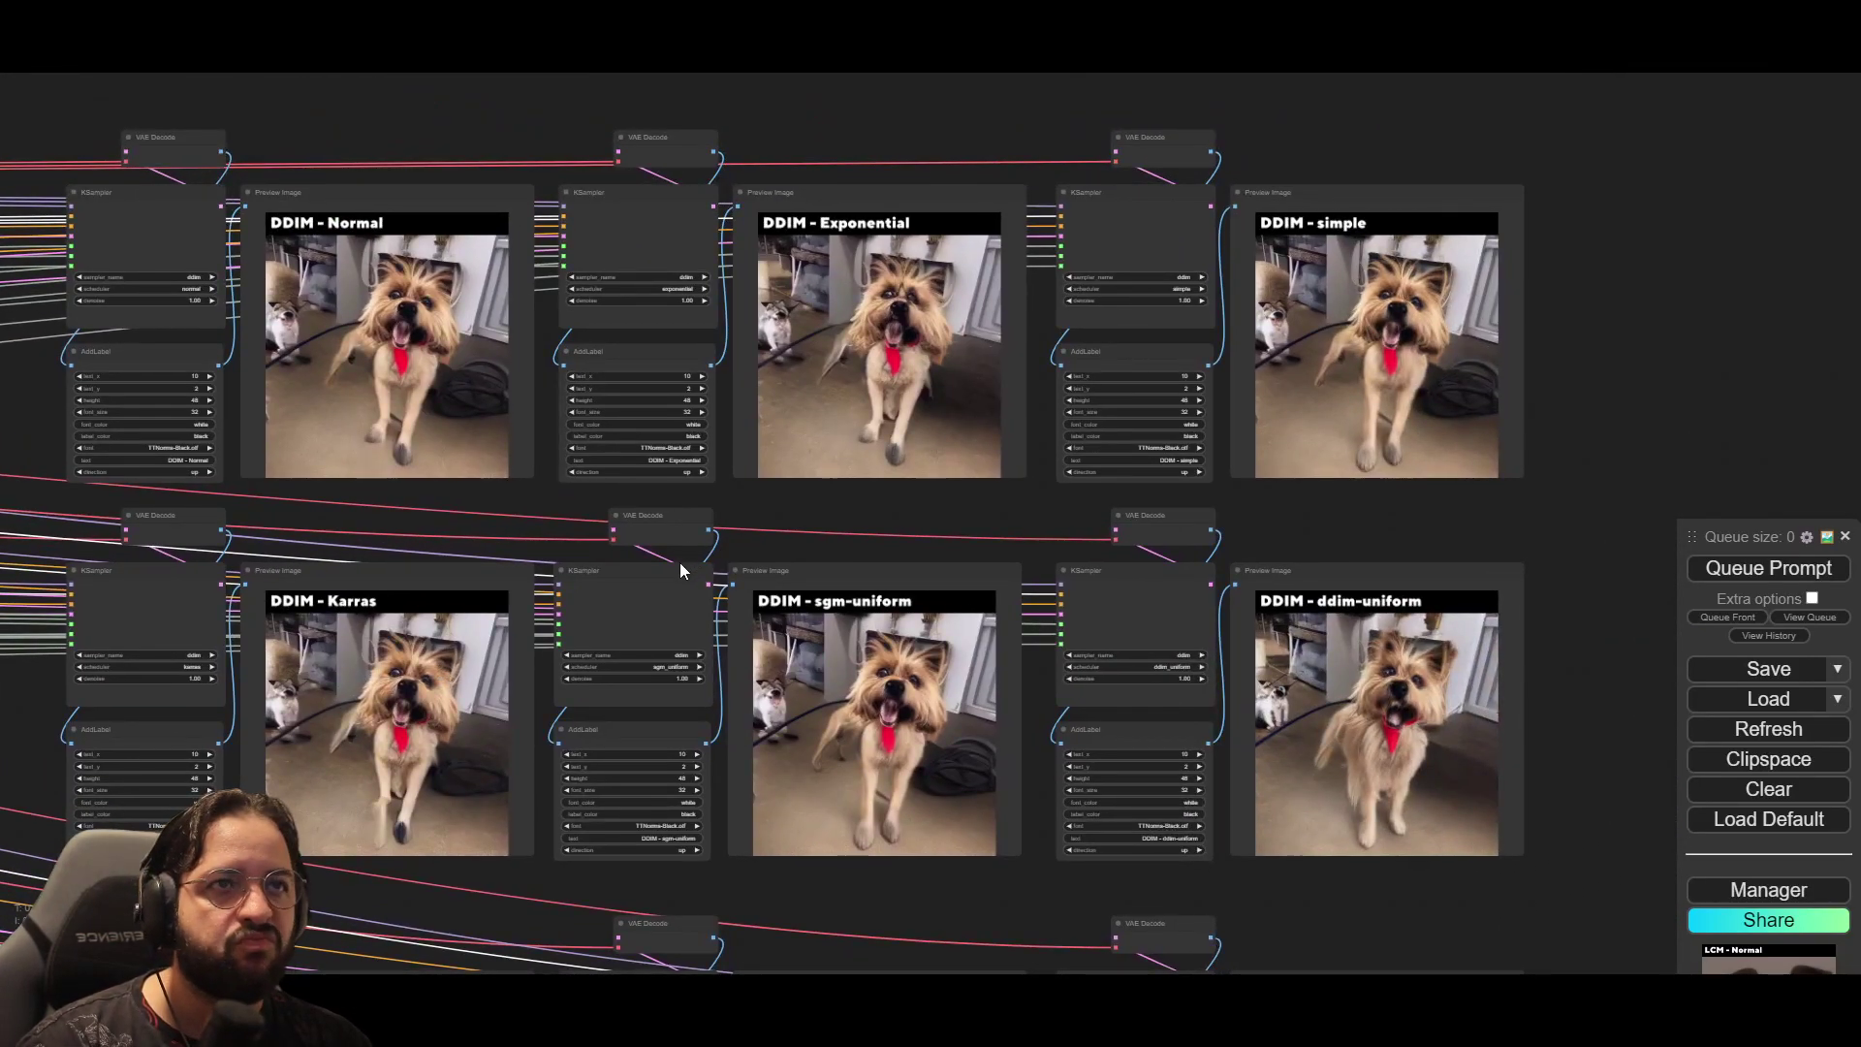
Step: Compare the UNI_PC dog images across their six schedulers
{"action": "left_click_drag", "start_coordinate": [700, 617], "coordinate": [768, 200]}
{"action": "left_click_drag", "start_coordinate": [694, 736], "coordinate": [703, 446]}
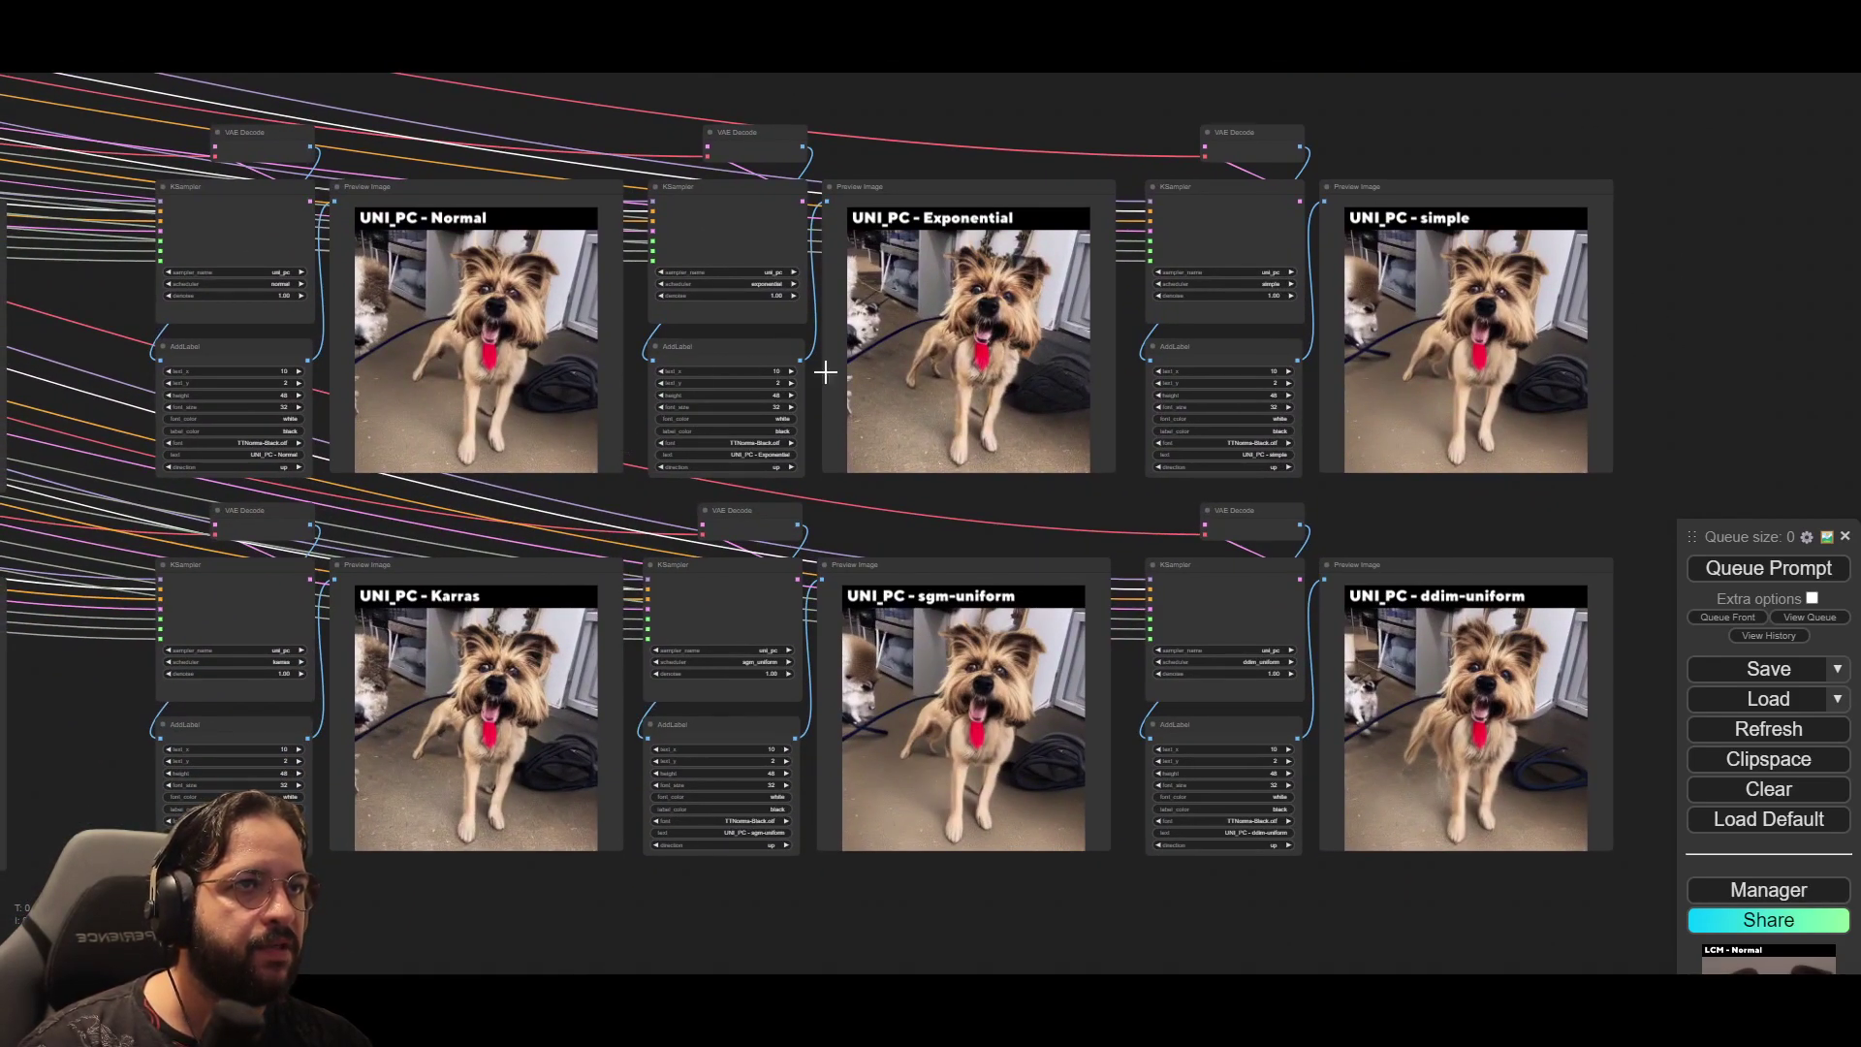
{"action": "scroll", "coordinate": [1017, 322], "scroll_direction": "up", "scroll_amount": 4}
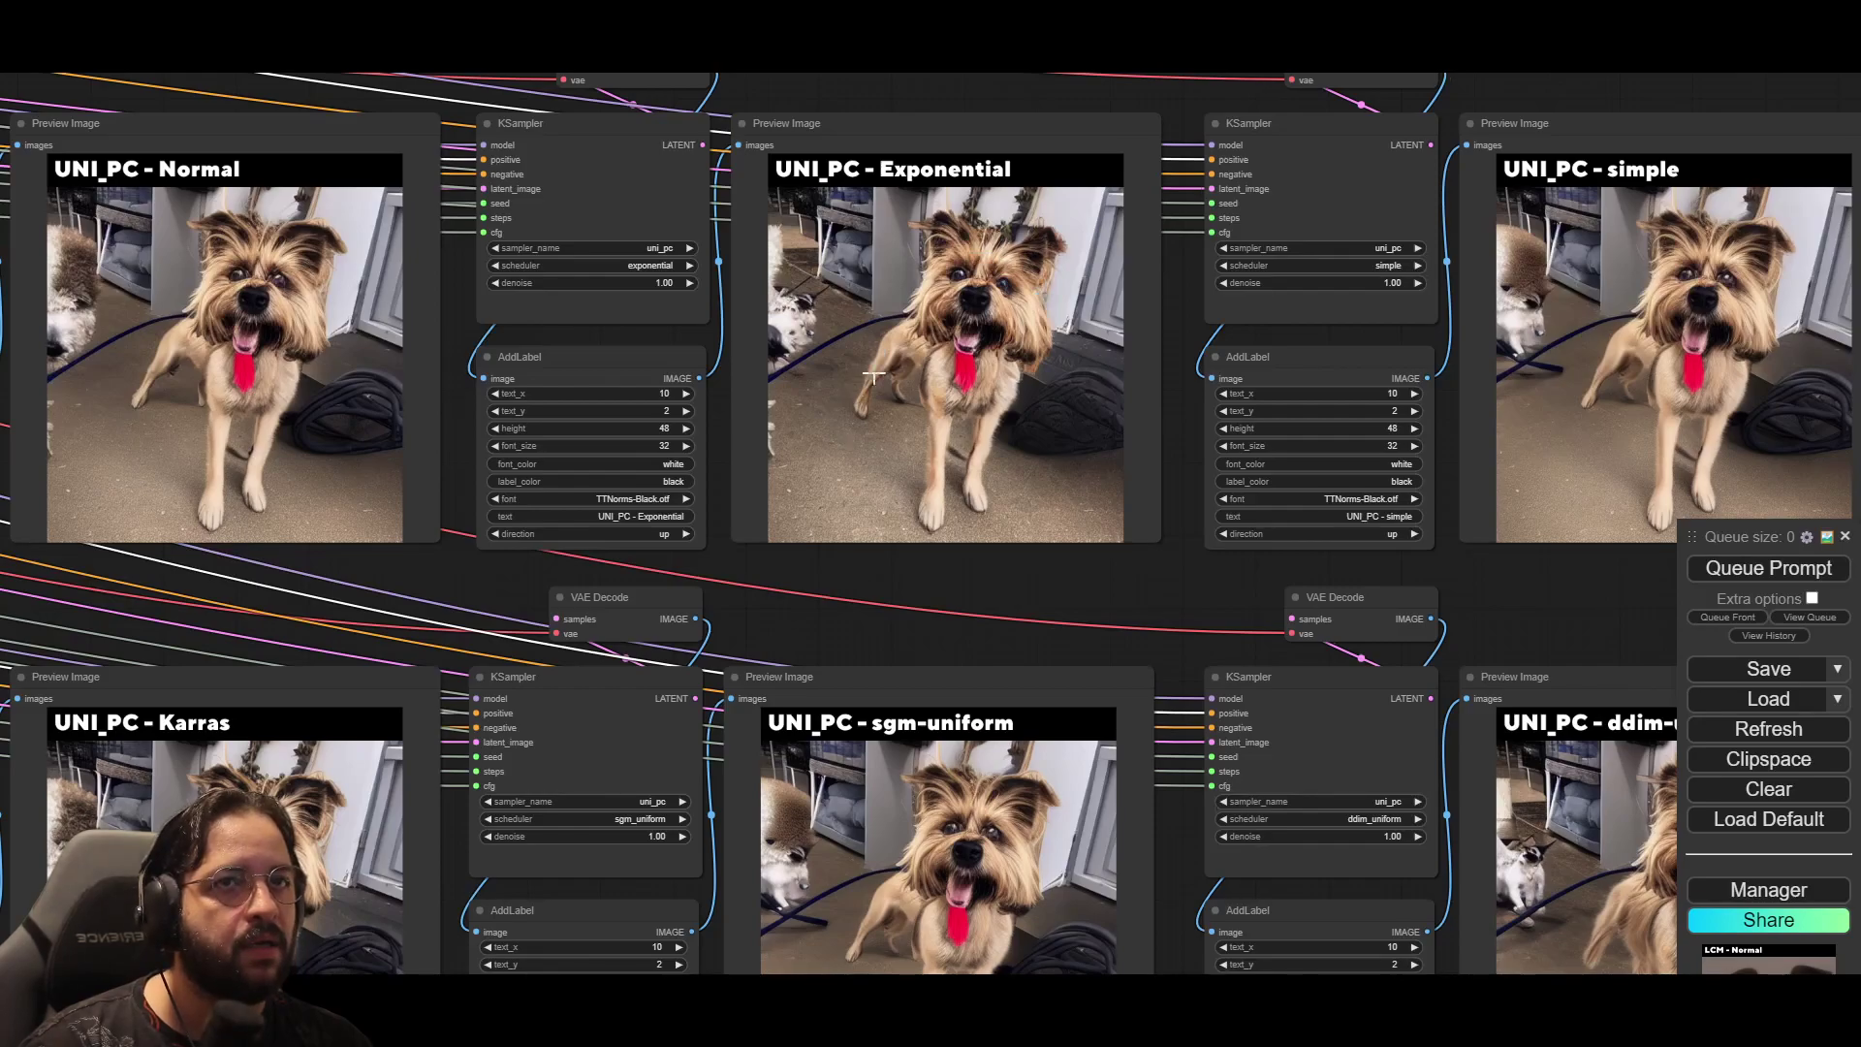
Step: Replace the positive prompt text with the copied English translation of "pastor alemão" and queue the generation
{"action": "scroll", "coordinate": [956, 456], "scroll_direction": "down", "scroll_amount": 6}
{"action": "scroll", "coordinate": [957, 456], "scroll_direction": "down", "scroll_amount": 2}
{"action": "left_click_drag", "start_coordinate": [386, 345], "coordinate": [1222, 427]}
{"action": "left_click_drag", "start_coordinate": [489, 300], "coordinate": [897, 436]}
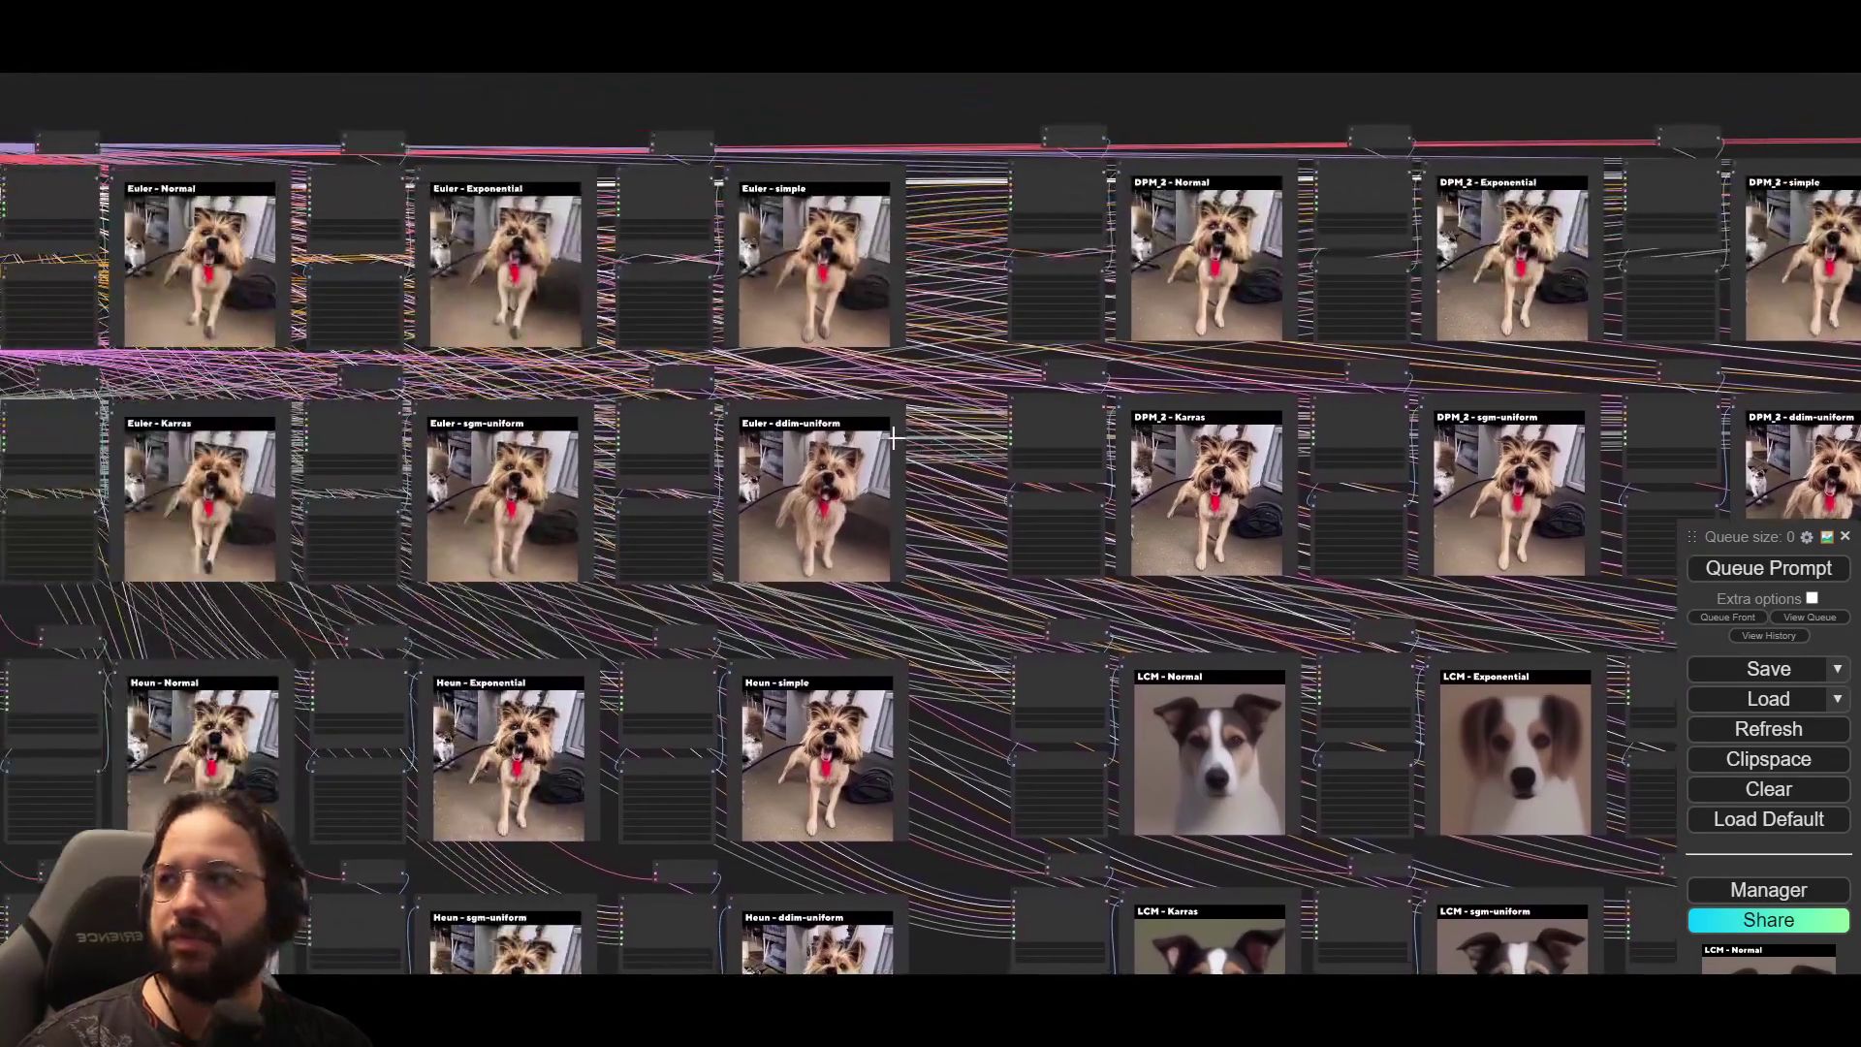
{"action": "left_click_drag", "start_coordinate": [570, 314], "coordinate": [844, 339]}
{"action": "scroll", "coordinate": [630, 271], "scroll_direction": "up", "scroll_amount": 2}
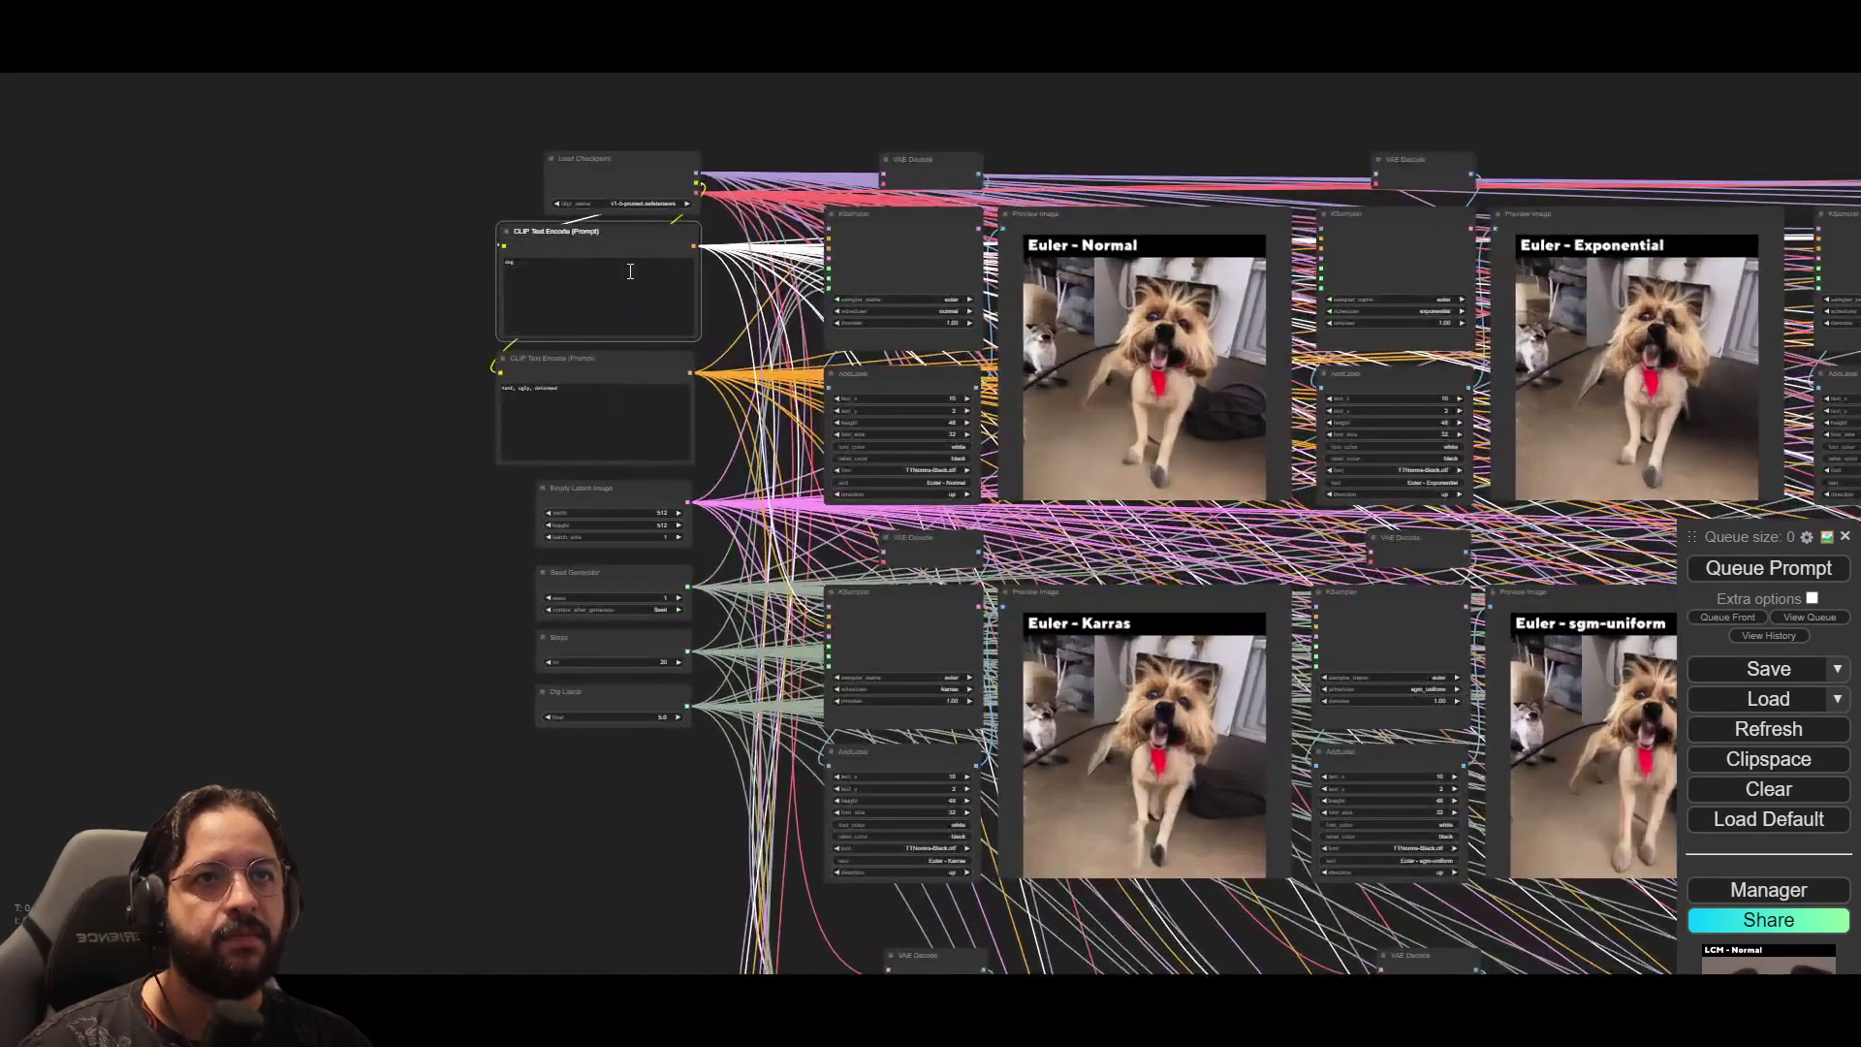
{"action": "scroll", "coordinate": [578, 549], "scroll_direction": "down", "scroll_amount": 2}
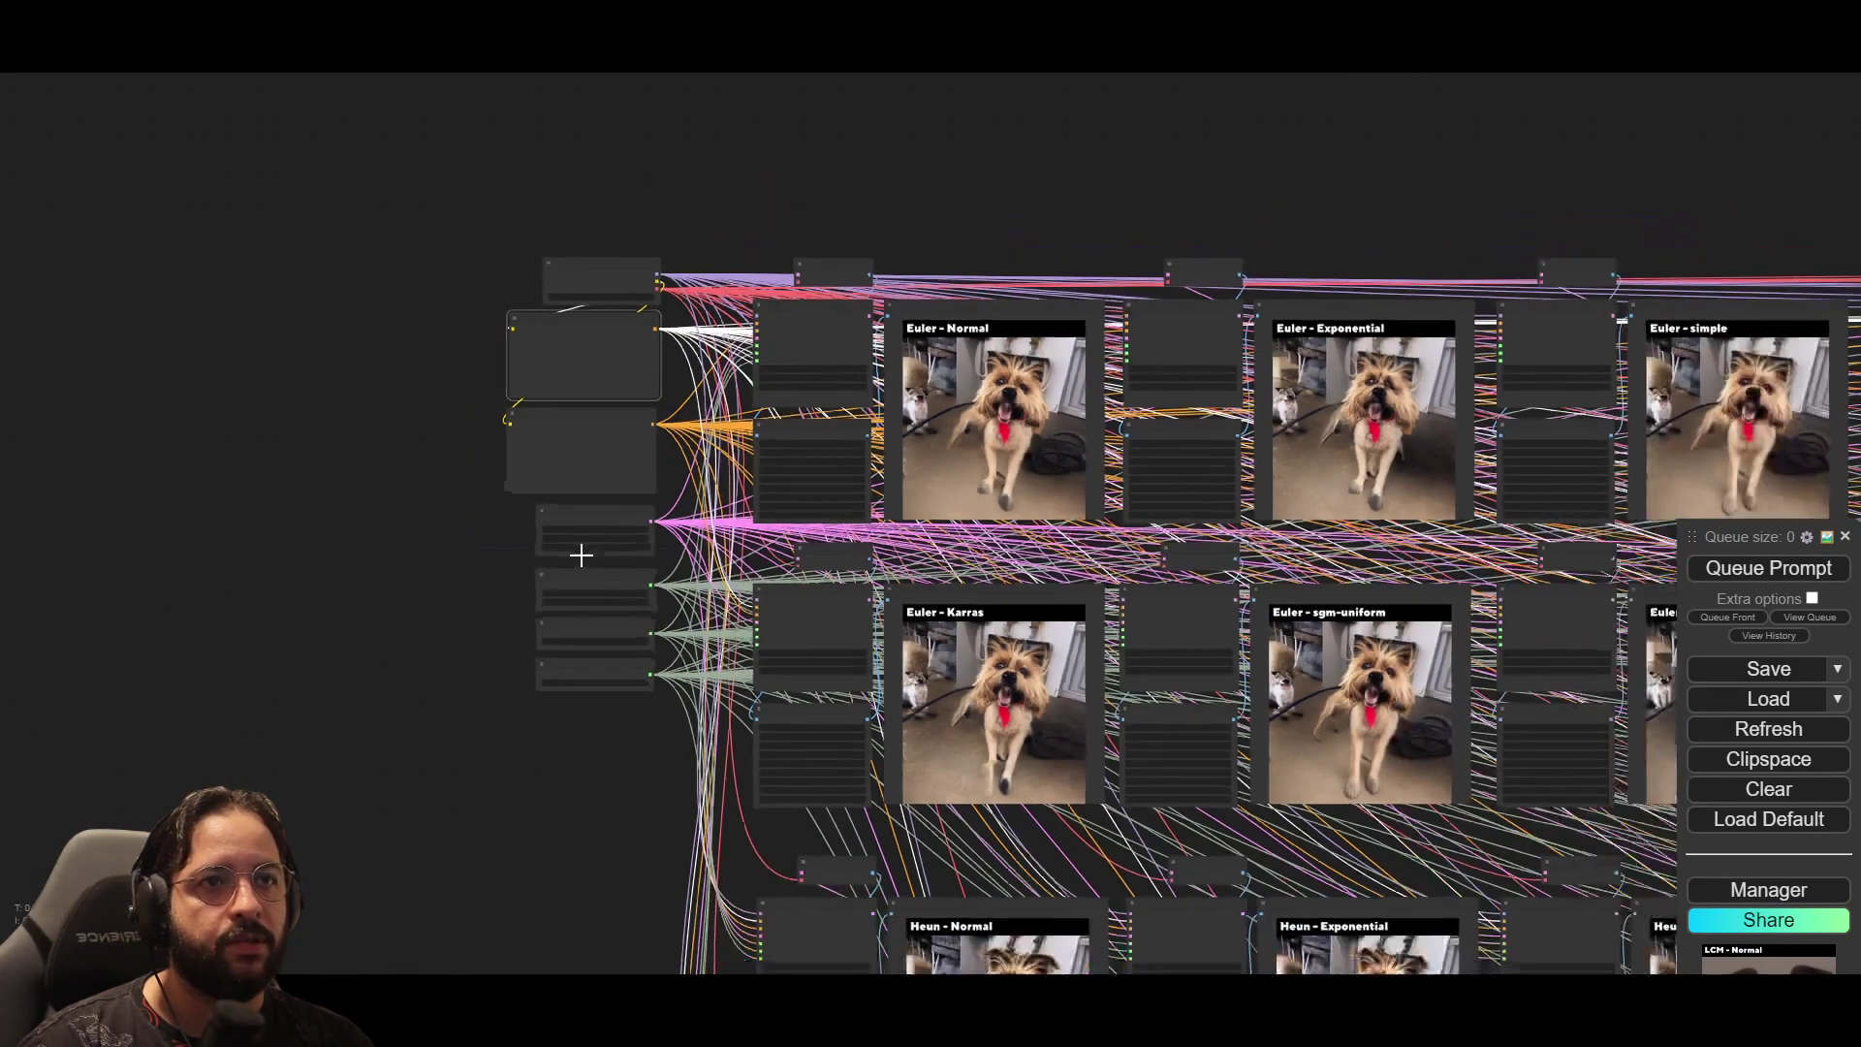
{"action": "scroll", "coordinate": [582, 548], "scroll_direction": "up", "scroll_amount": 8}
{"action": "left_click_drag", "start_coordinate": [291, 308], "coordinate": [407, 382]}
{"action": "left_click", "coordinate": [598, 178]}
{"action": "key", "text": "ctrl+a"}
{"action": "key", "text": "ctrl+v"}
{"action": "left_click", "coordinate": [1810, 577]}
Step: Examine the newly generated LCM images across their schedulers, followed by the new DDIM images
{"action": "scroll", "coordinate": [767, 630], "scroll_direction": "down", "scroll_amount": 5}
{"action": "scroll", "coordinate": [767, 630], "scroll_direction": "down", "scroll_amount": 1}
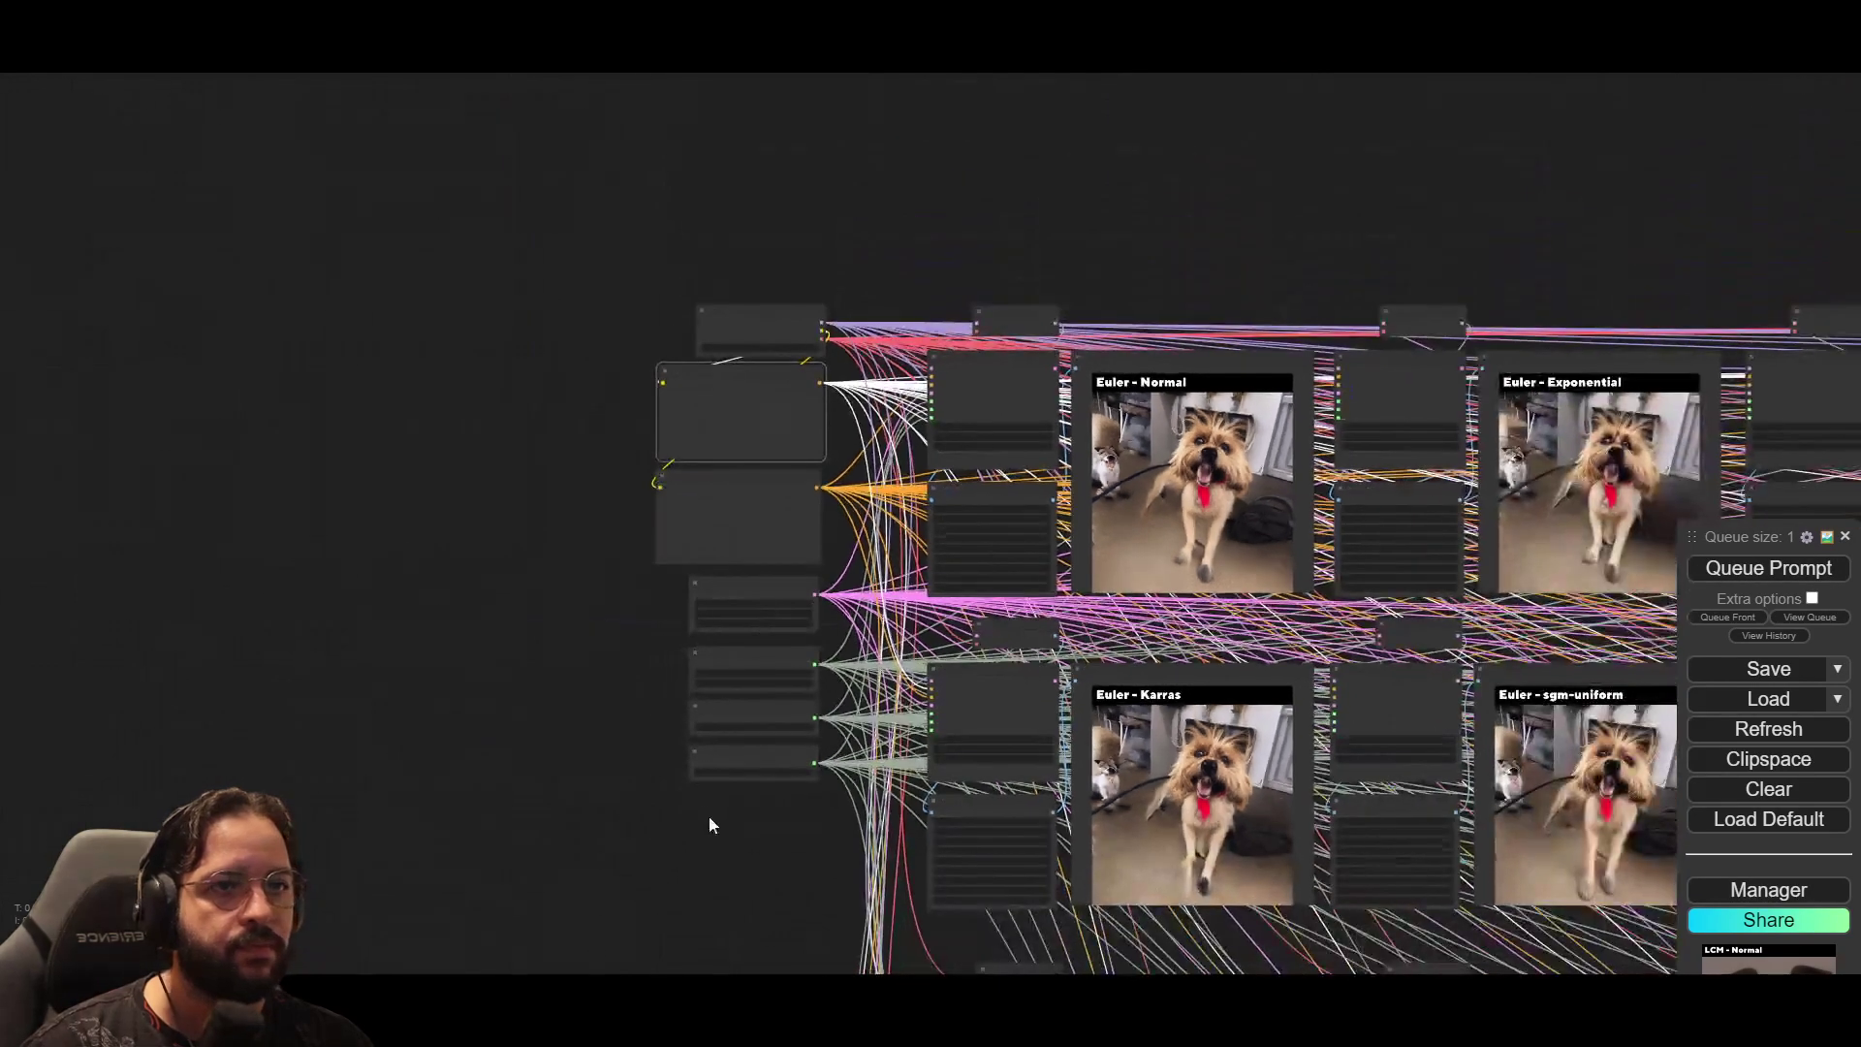
{"action": "left_click_drag", "start_coordinate": [663, 814], "coordinate": [194, 533]}
{"action": "left_click_drag", "start_coordinate": [1438, 609], "coordinate": [291, 449]}
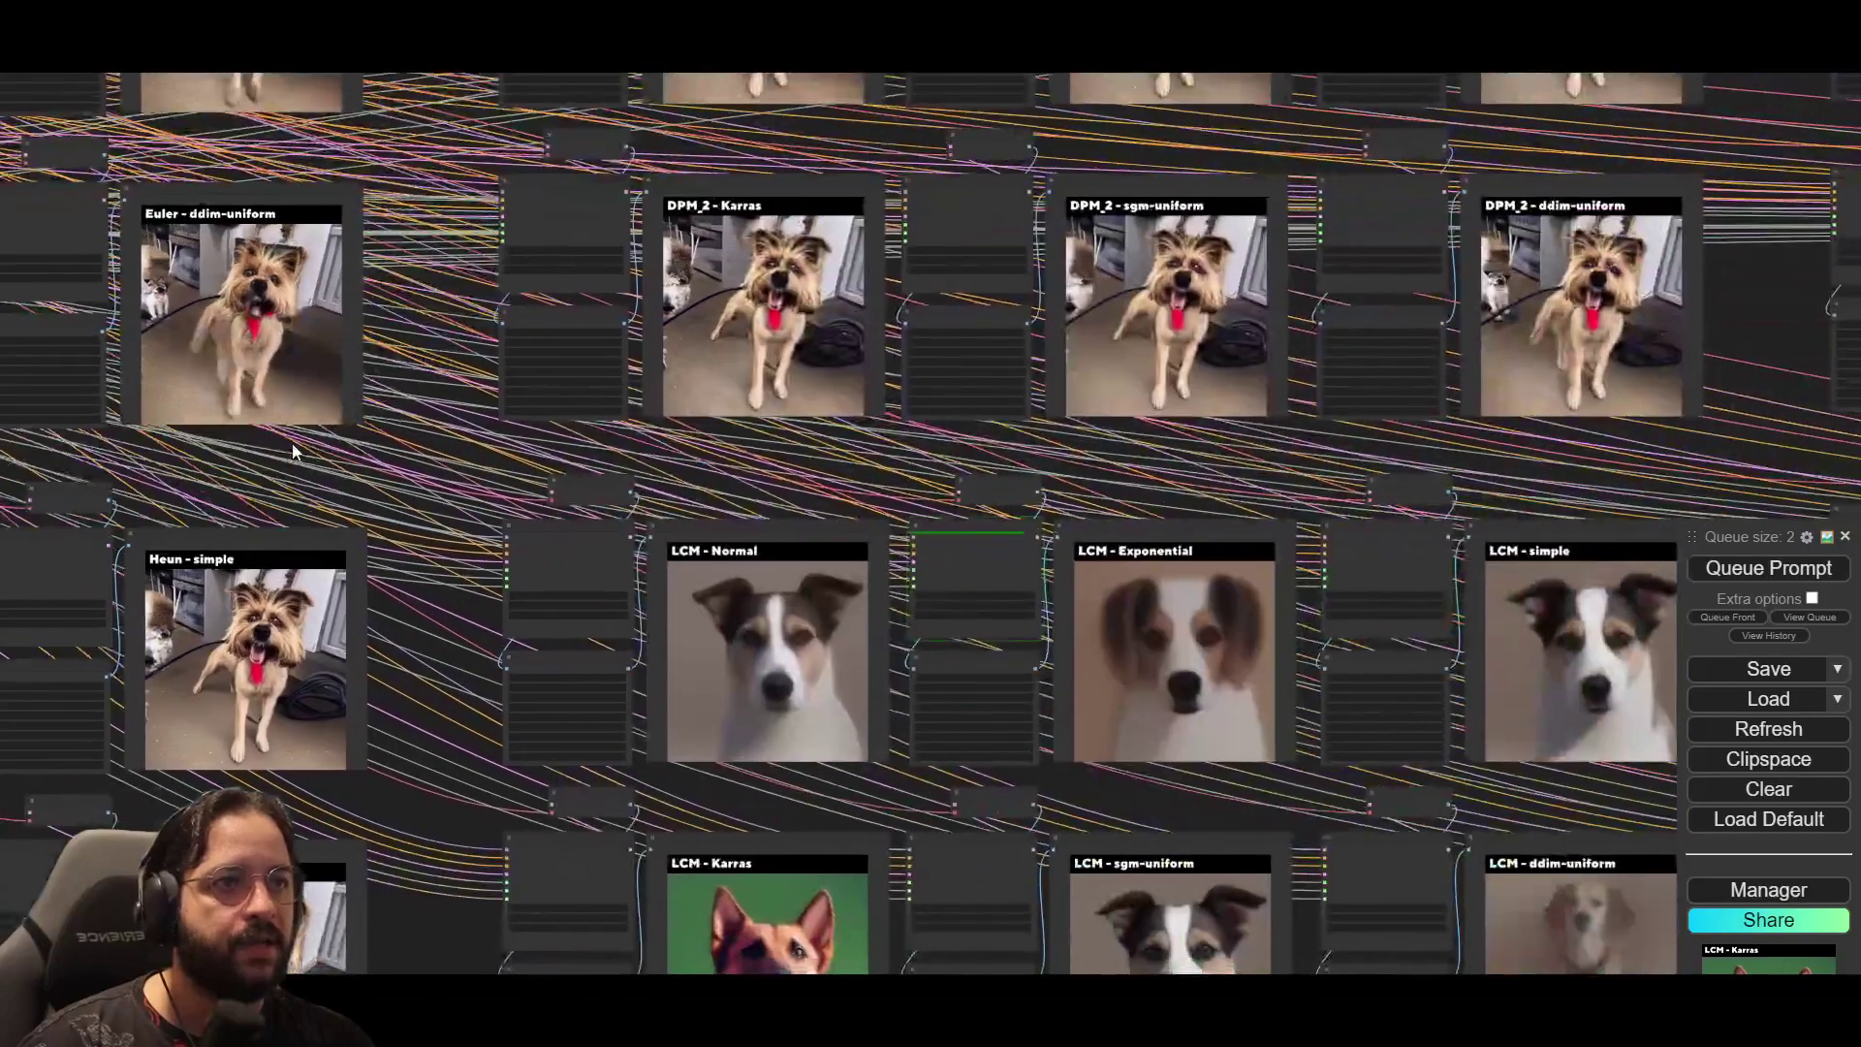
{"action": "left_click_drag", "start_coordinate": [1070, 789], "coordinate": [717, 547]}
{"action": "scroll", "coordinate": [717, 547], "scroll_direction": "down", "scroll_amount": 1}
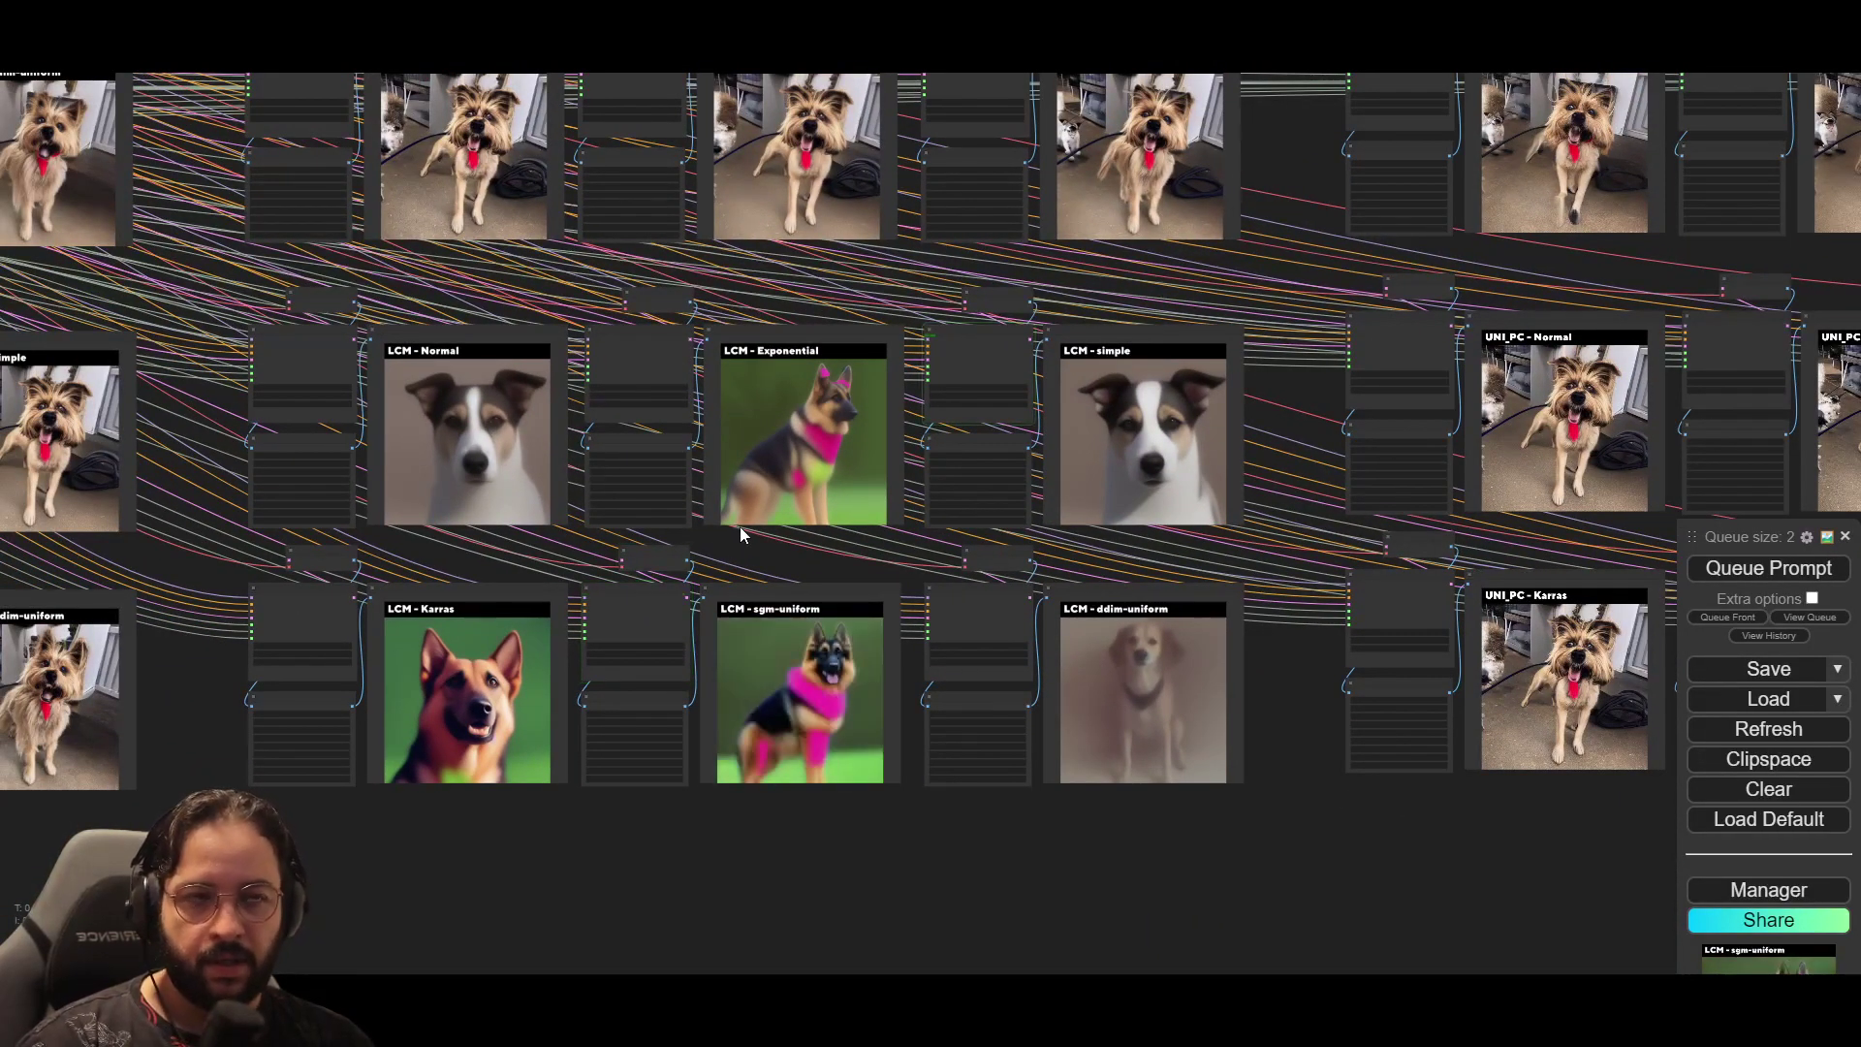
{"action": "left_click_drag", "start_coordinate": [791, 564], "coordinate": [911, 648]}
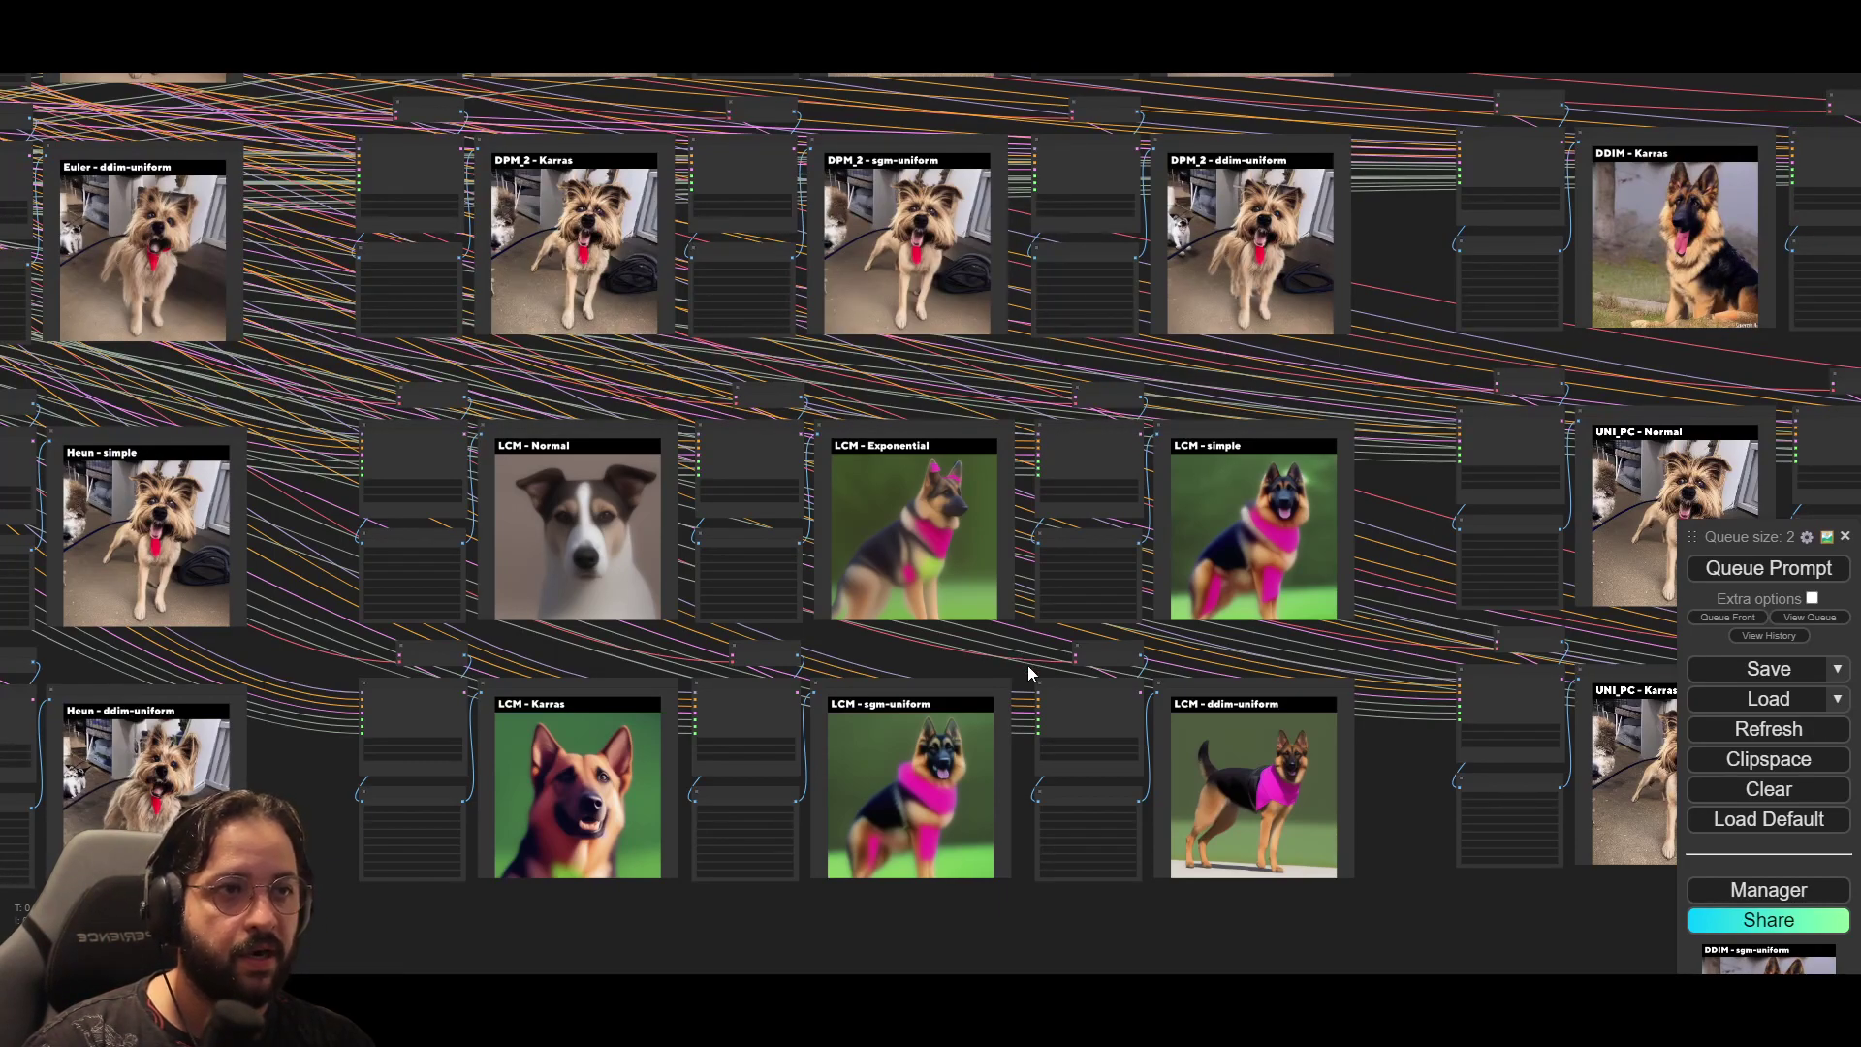
{"action": "left_click_drag", "start_coordinate": [1028, 666], "coordinate": [462, 788]}
{"action": "scroll", "coordinate": [1023, 473], "scroll_direction": "up", "scroll_amount": 5}
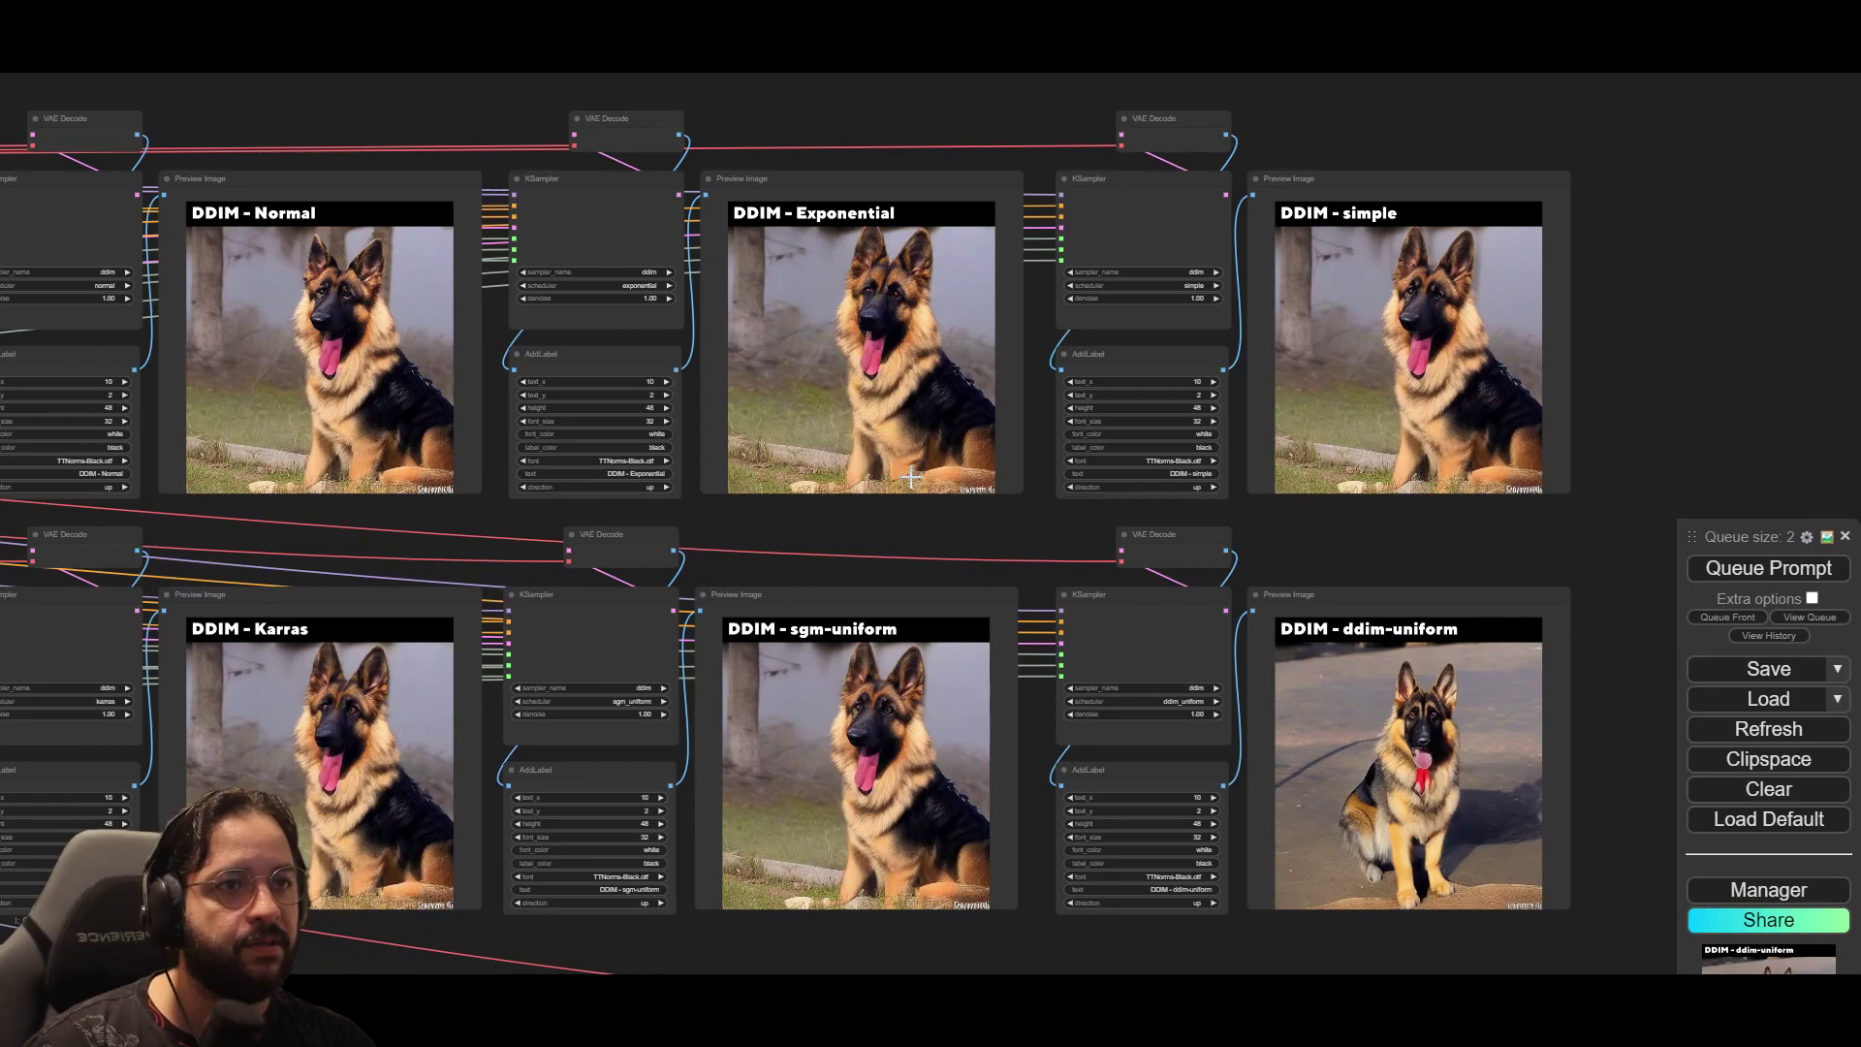
{"action": "scroll", "coordinate": [911, 475], "scroll_direction": "up", "scroll_amount": 3}
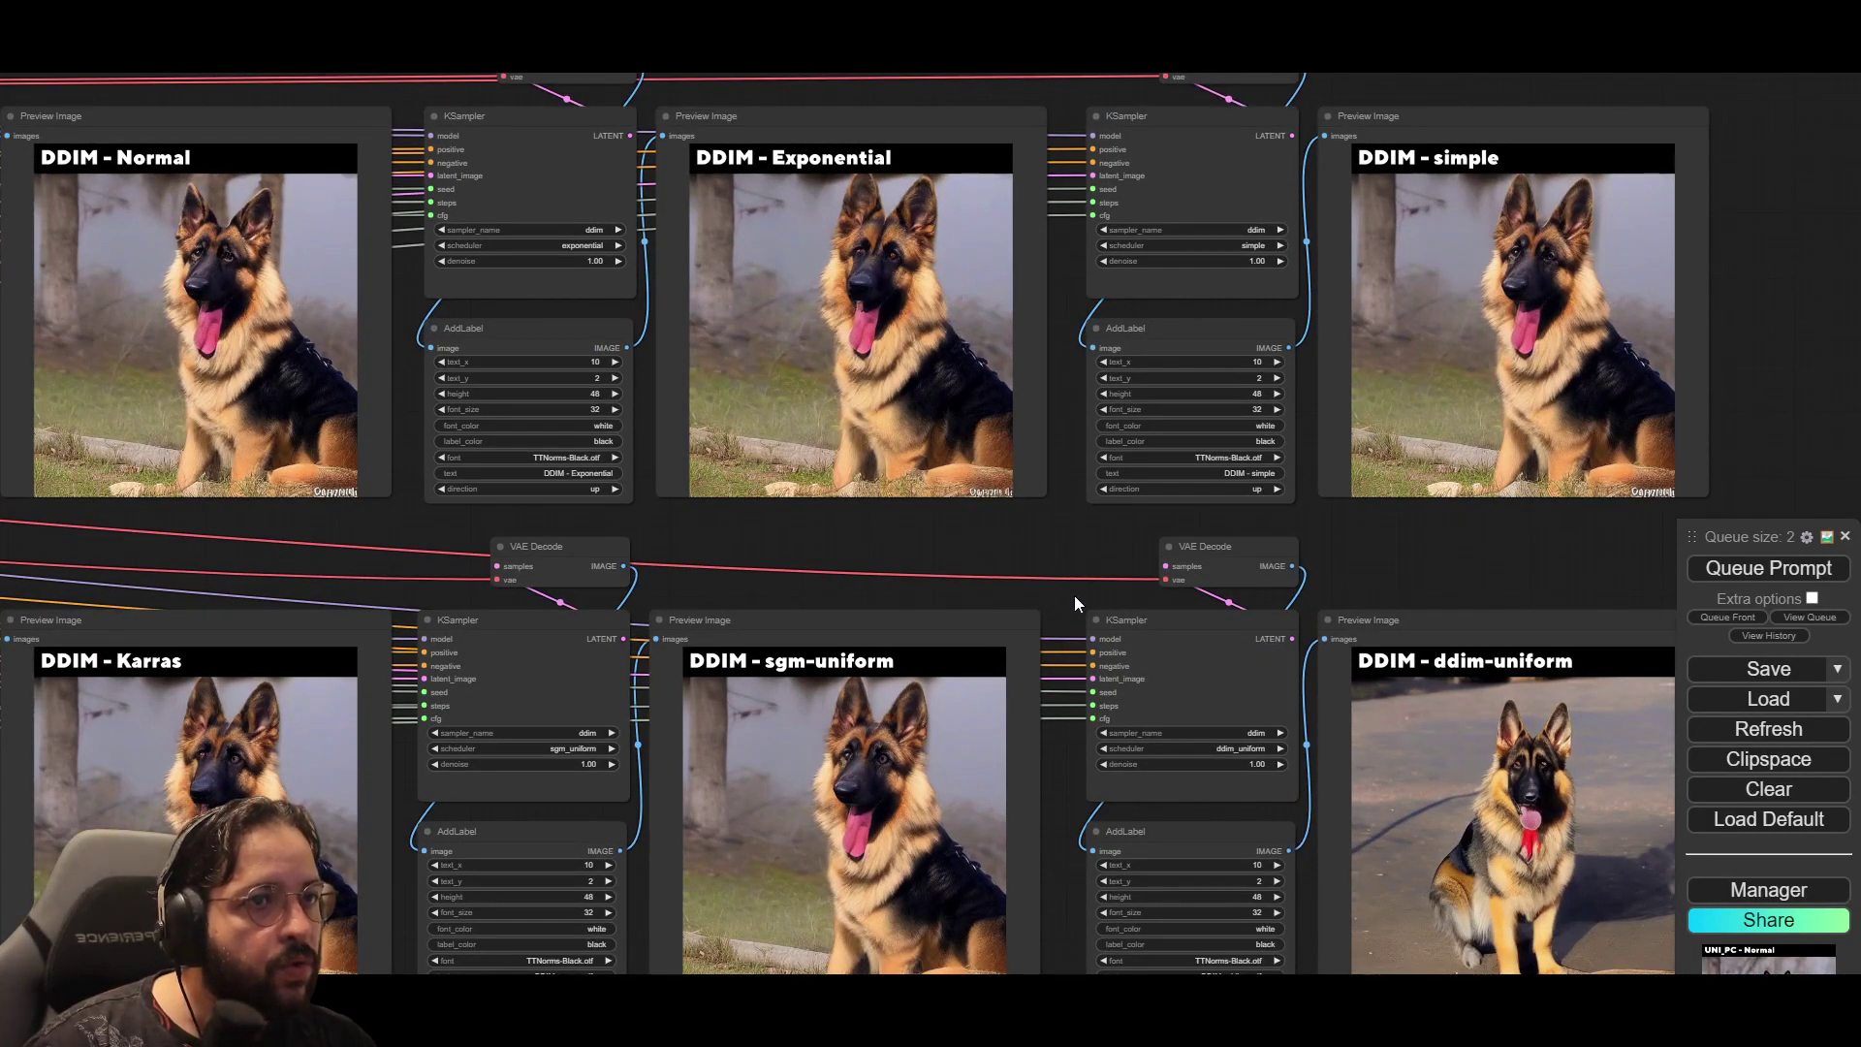
{"action": "scroll", "coordinate": [1101, 544], "scroll_direction": "down", "scroll_amount": 4}
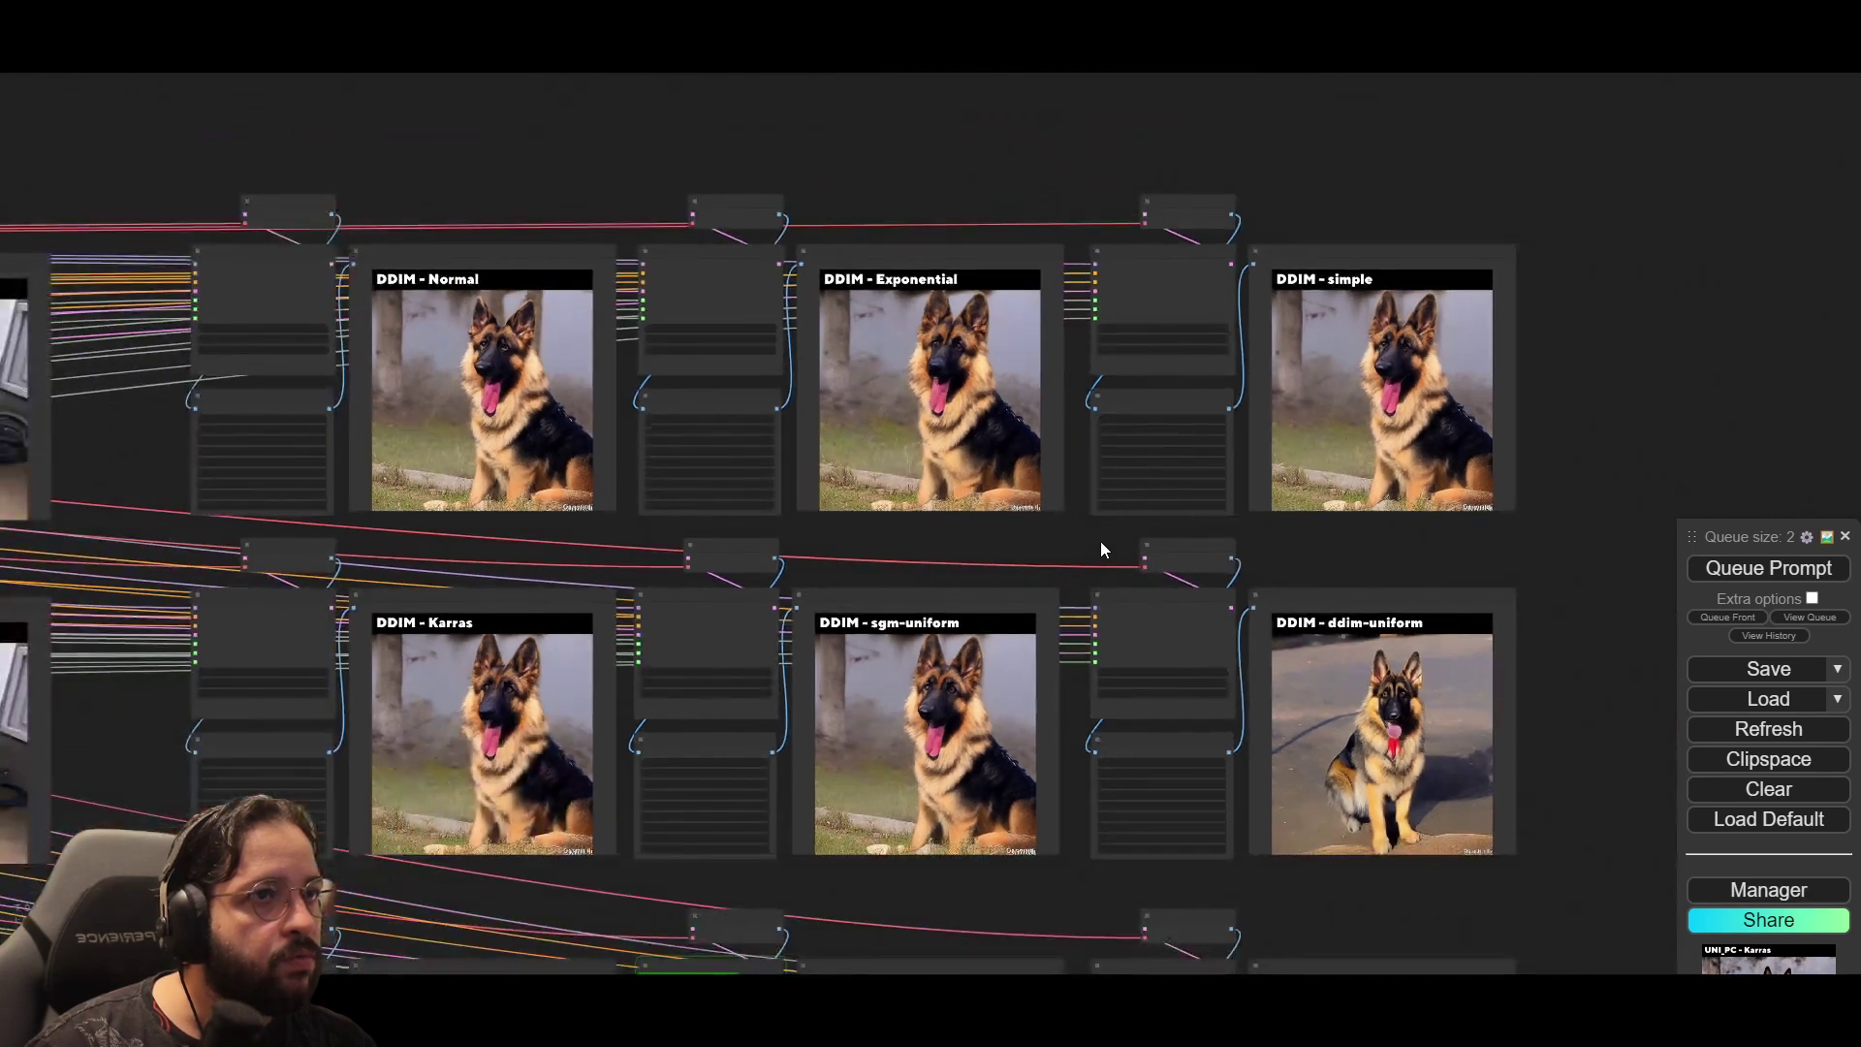
Step: Compare the new UNI_PC German shepherd images across the Normal, Exponential, simple, Karras, sgm-uniform and ddim-uniform schedulers
{"action": "left_click_drag", "start_coordinate": [787, 569], "coordinate": [834, 2]}
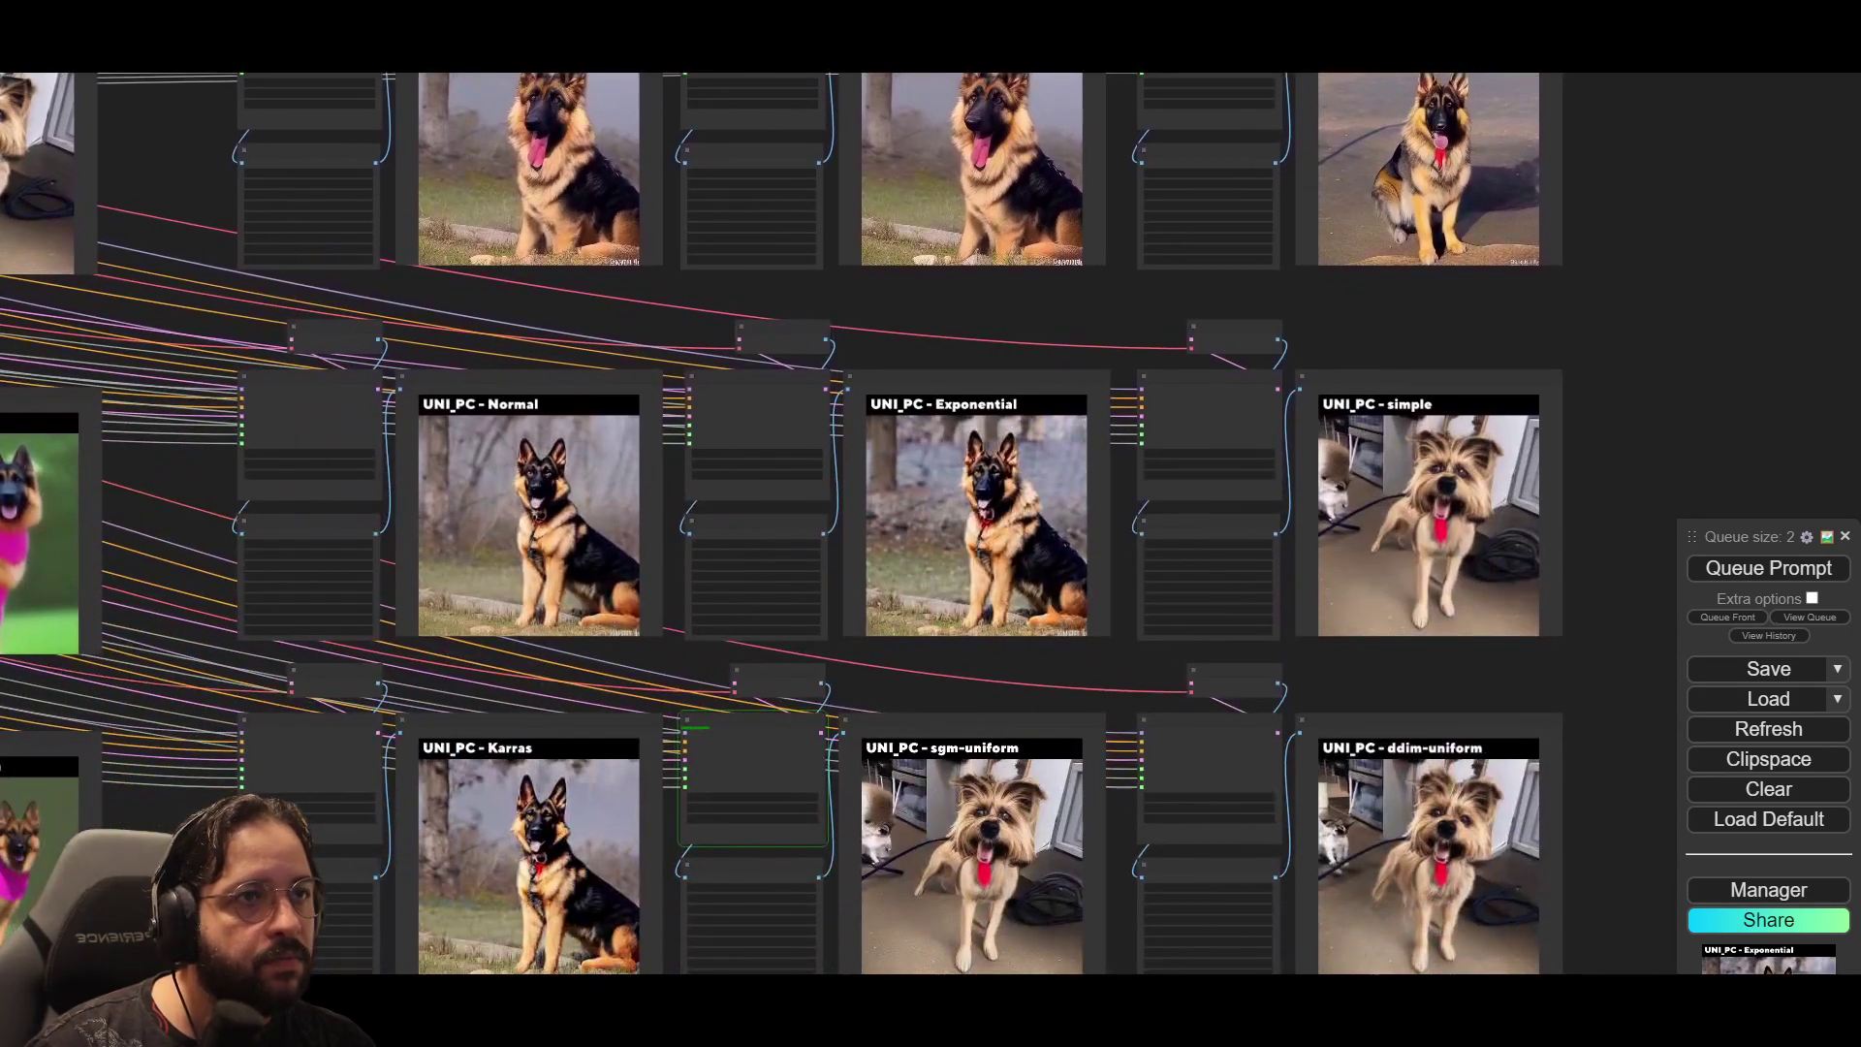
{"action": "left_click_drag", "start_coordinate": [923, 493], "coordinate": [937, 423]}
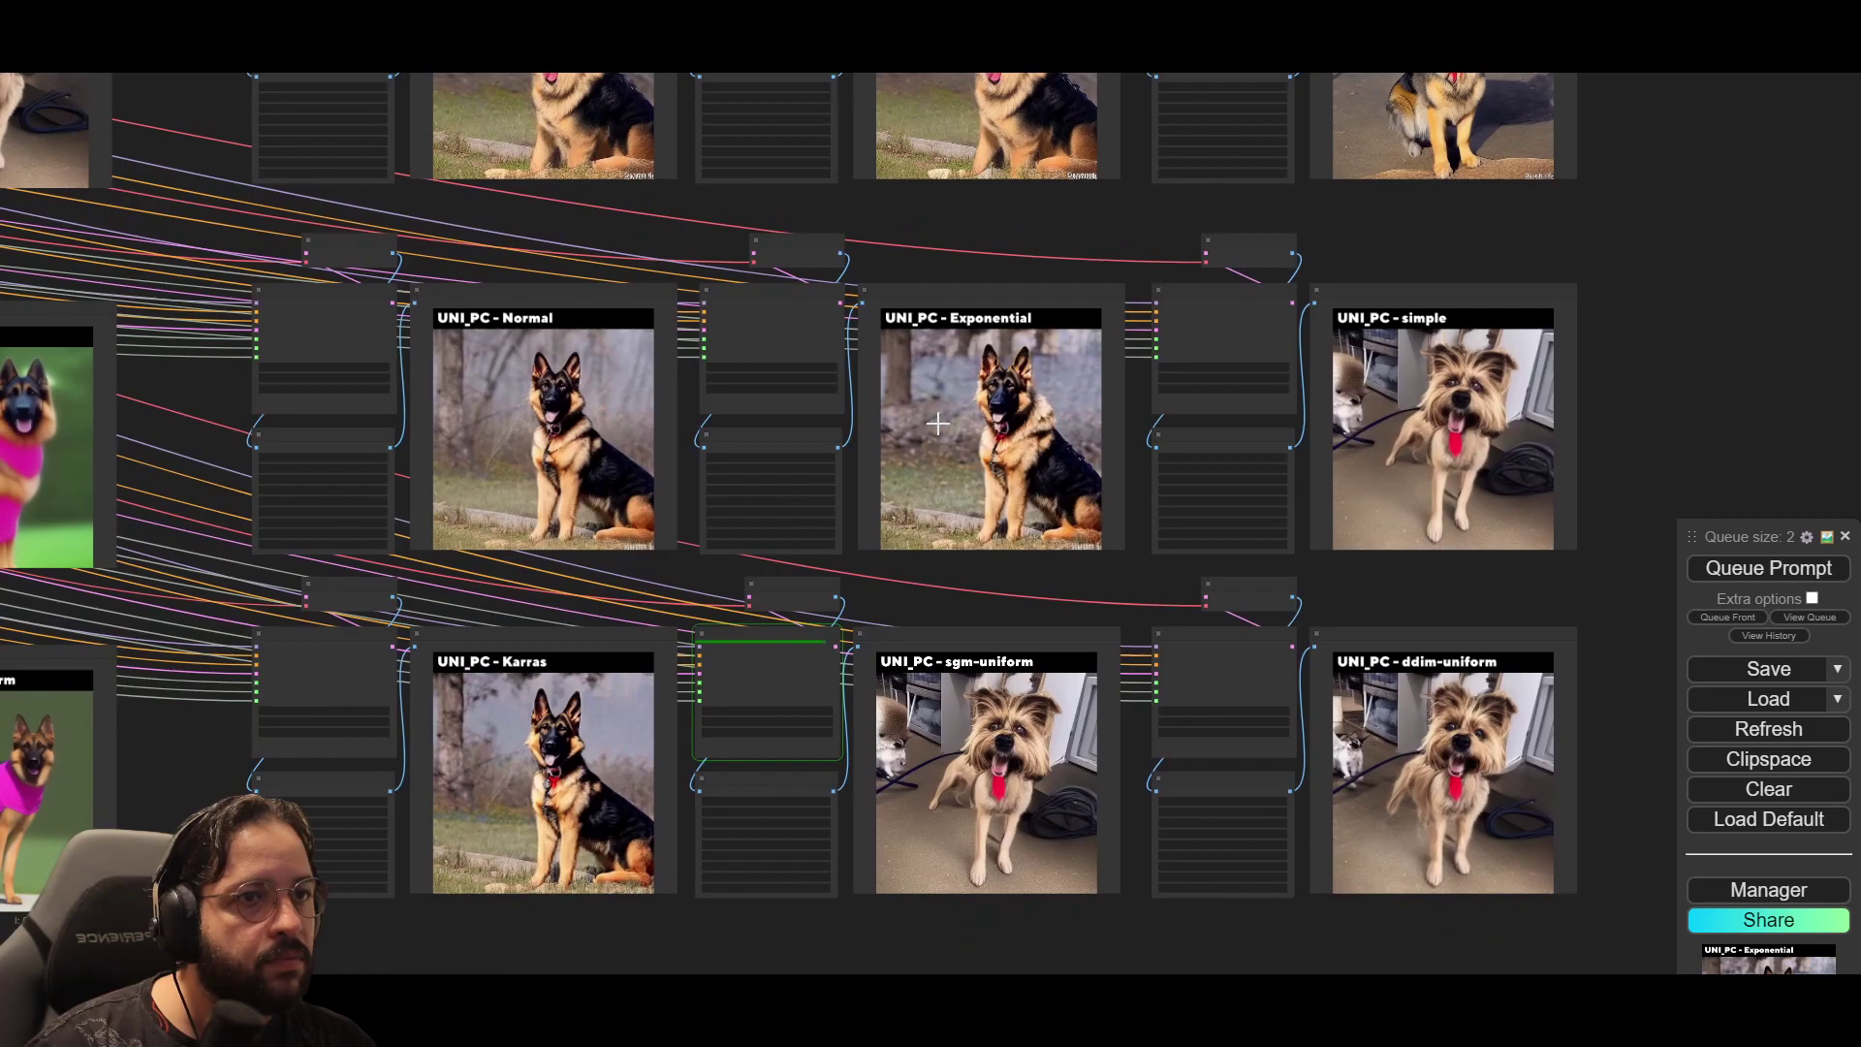
{"action": "scroll", "coordinate": [945, 449], "scroll_direction": "up", "scroll_amount": 5}
{"action": "scroll", "coordinate": [945, 449], "scroll_direction": "down", "scroll_amount": 4}
{"action": "left_click_drag", "start_coordinate": [963, 519], "coordinate": [978, 385]}
{"action": "scroll", "coordinate": [905, 644], "scroll_direction": "up", "scroll_amount": 5}
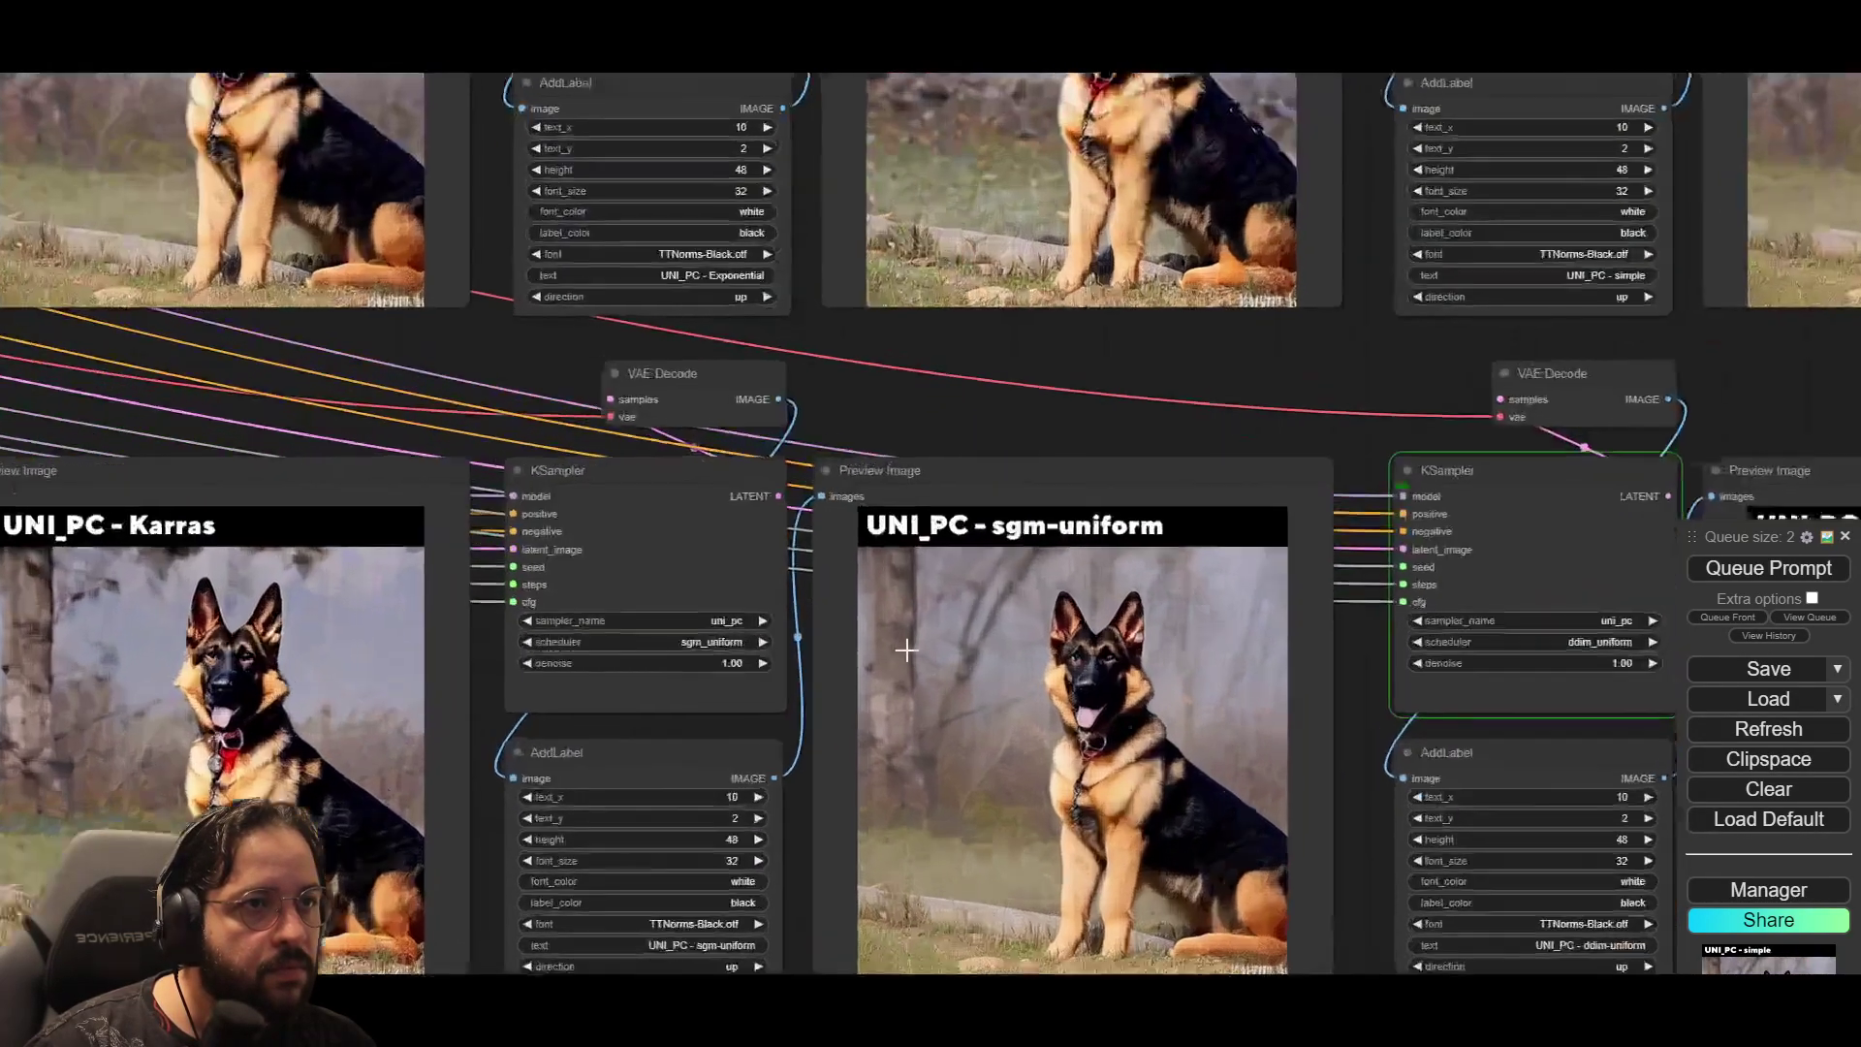
{"action": "left_click_drag", "start_coordinate": [905, 644], "coordinate": [823, 631]}
{"action": "scroll", "coordinate": [824, 632], "scroll_direction": "down", "scroll_amount": 4}
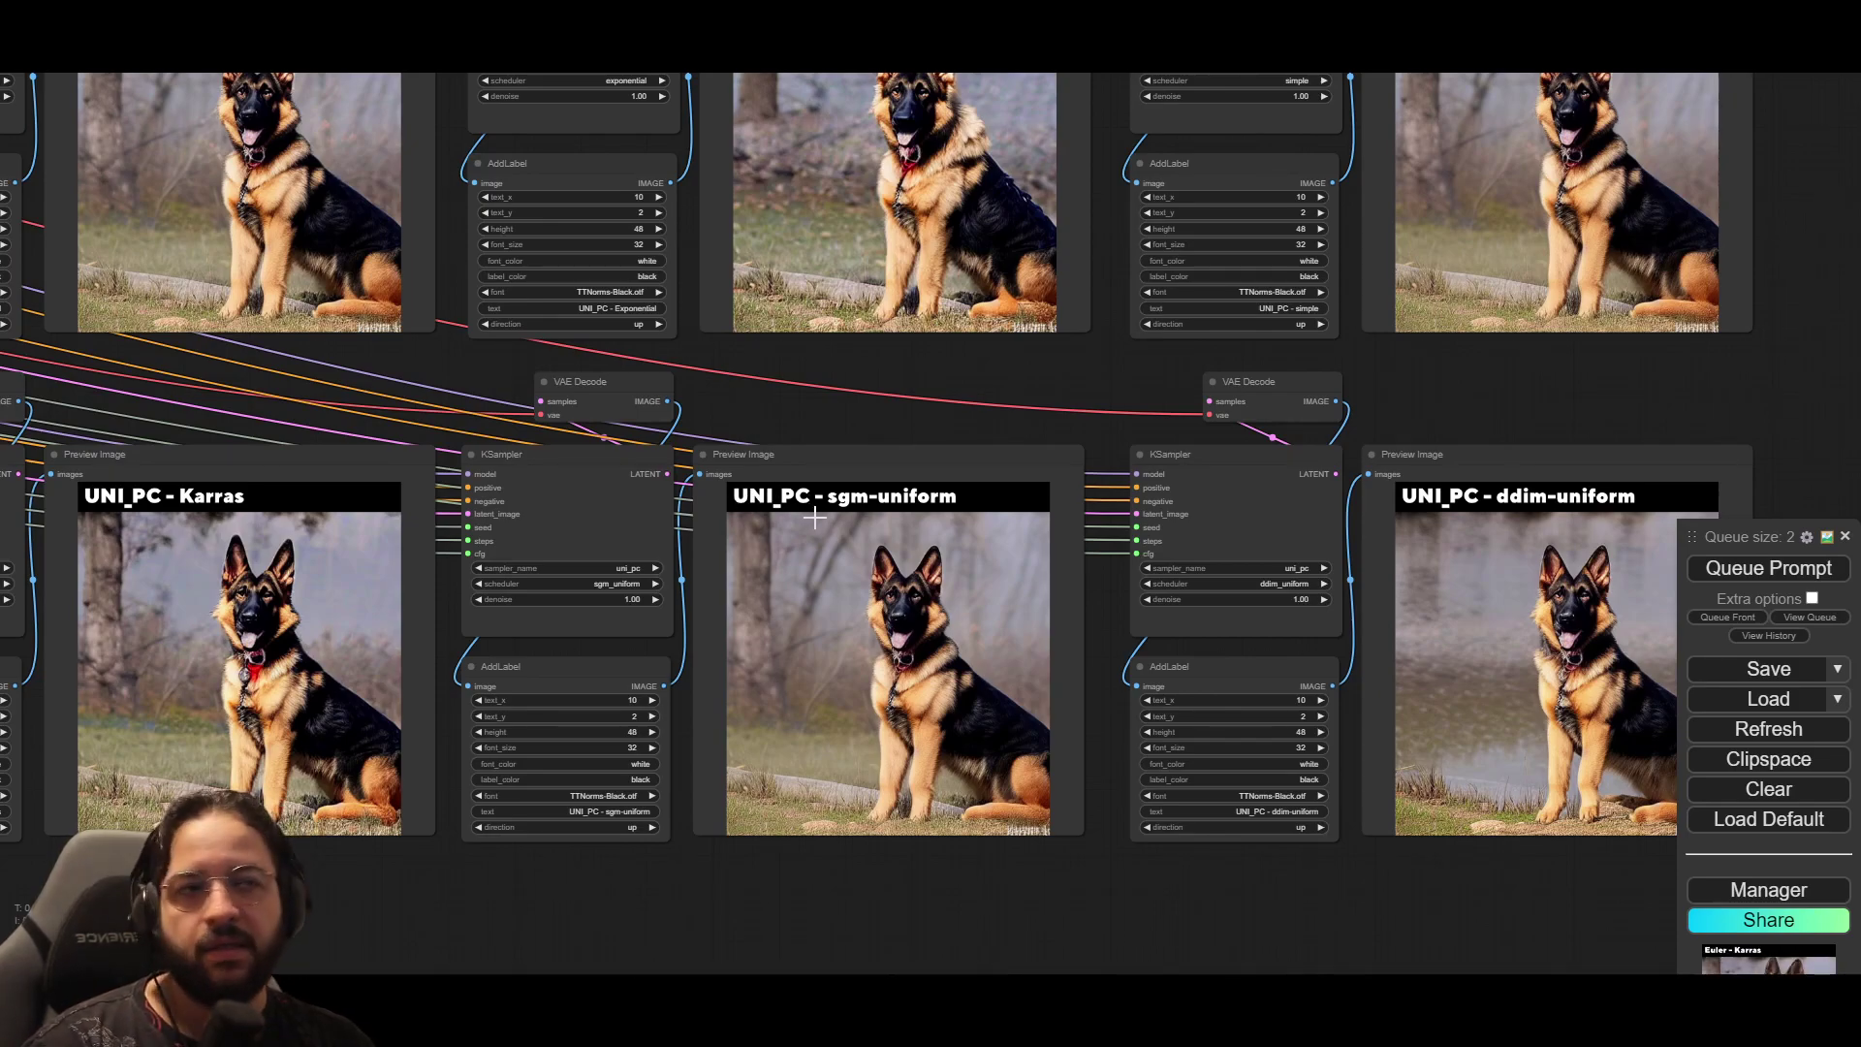
{"action": "scroll", "coordinate": [814, 518], "scroll_direction": "down", "scroll_amount": 2}
{"action": "scroll", "coordinate": [814, 518], "scroll_direction": "down", "scroll_amount": 1}
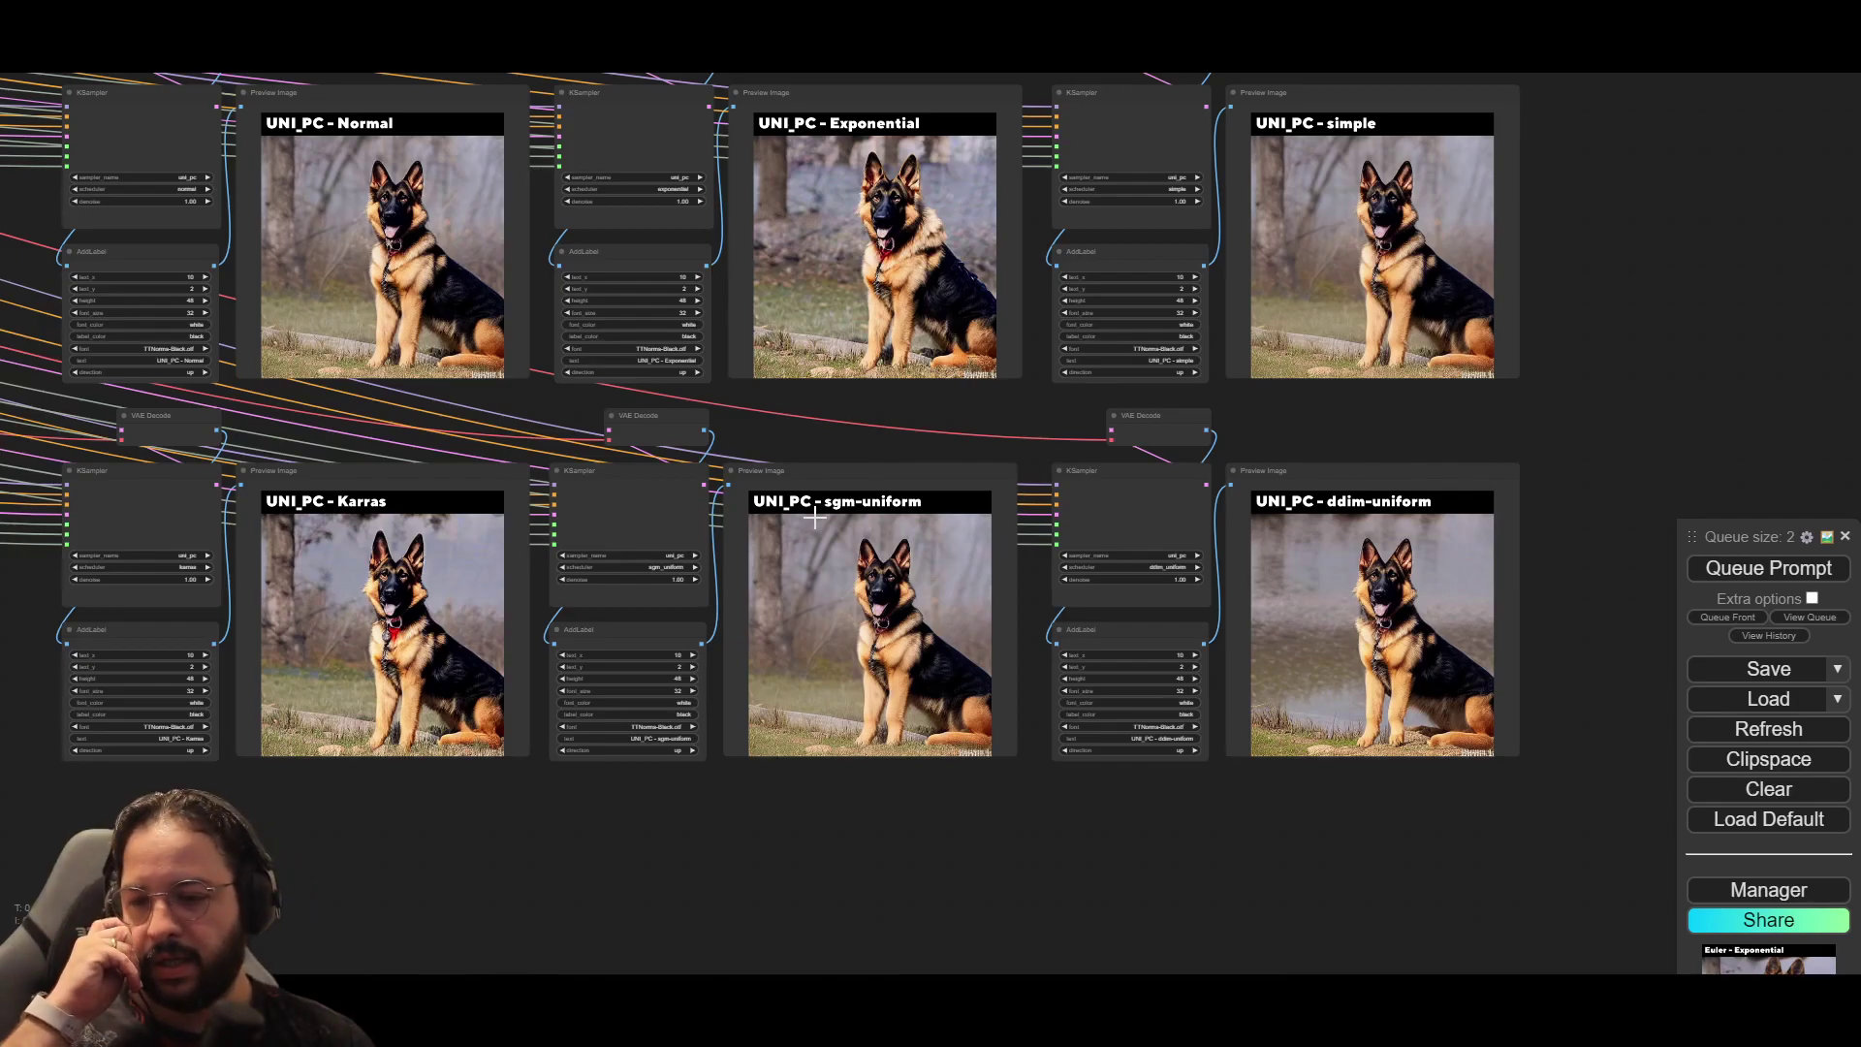
{"action": "scroll", "coordinate": [676, 423], "scroll_direction": "up", "scroll_amount": 2}
{"action": "left_click_drag", "start_coordinate": [752, 385], "coordinate": [715, 496]}
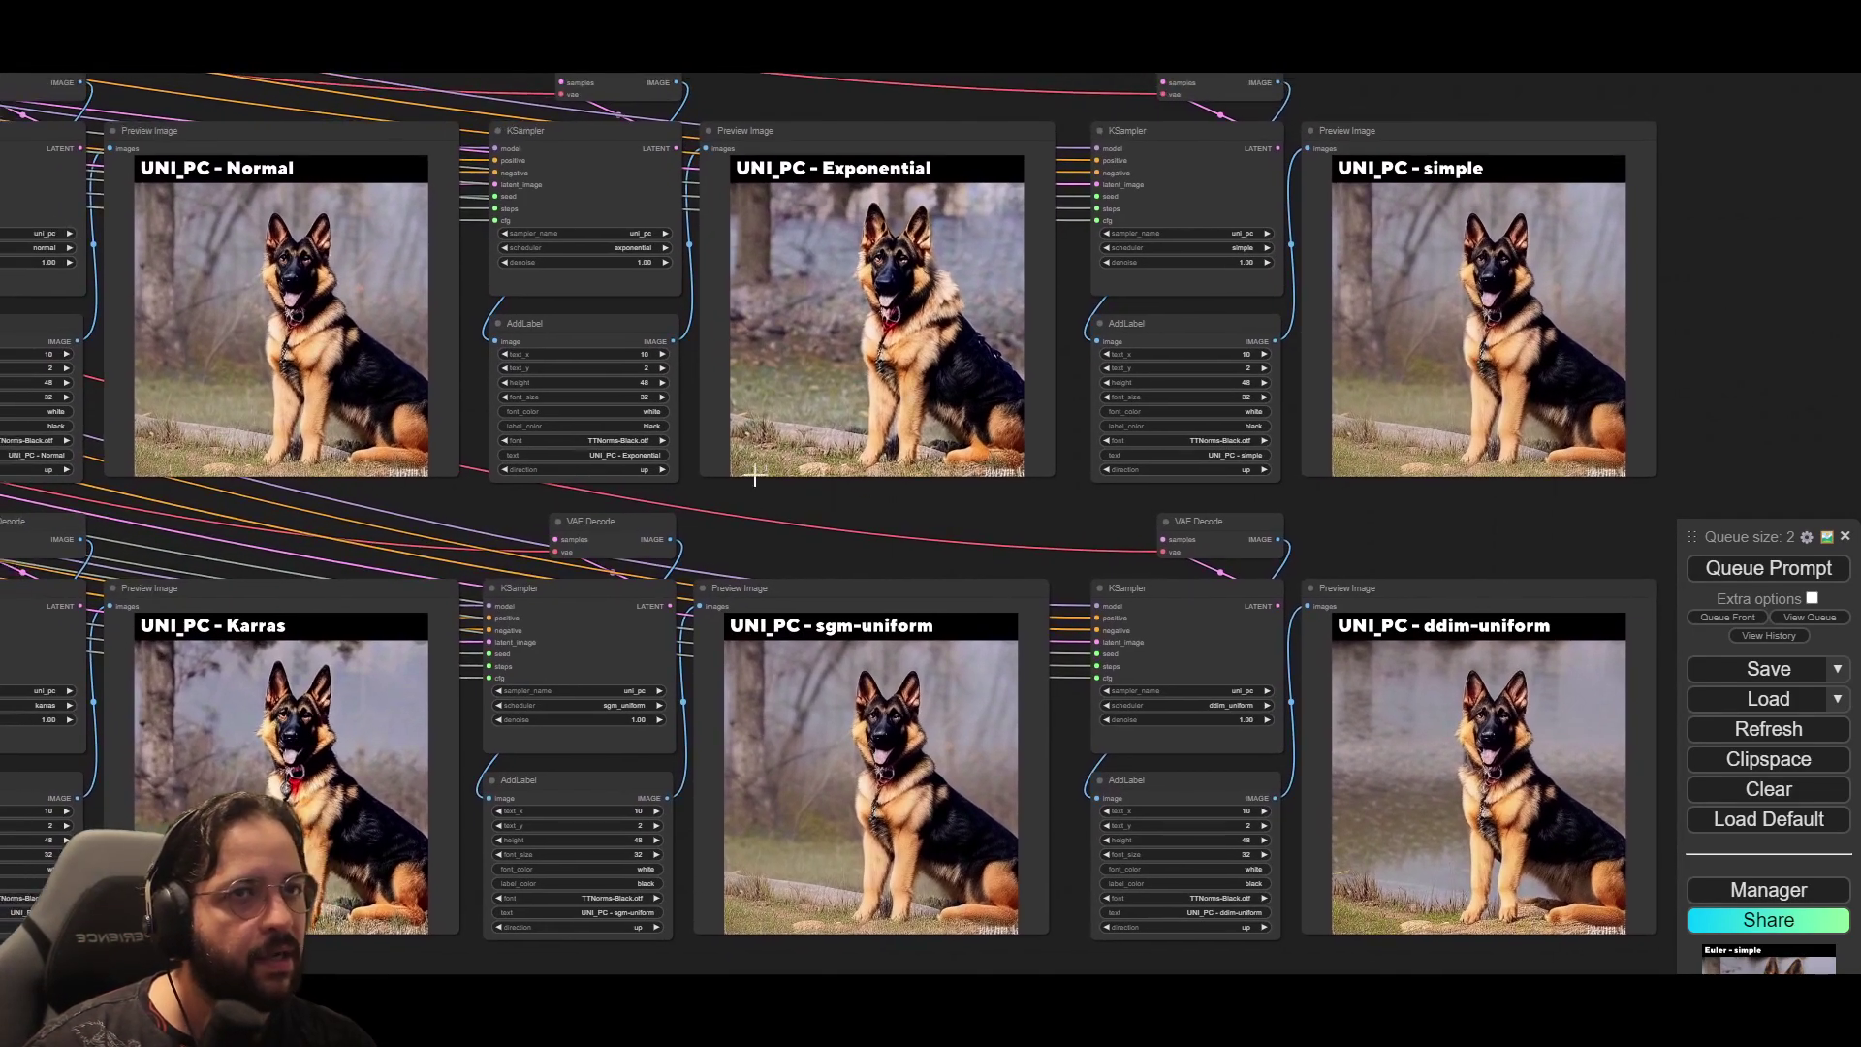
{"action": "scroll", "coordinate": [733, 584], "scroll_direction": "down", "scroll_amount": 2}
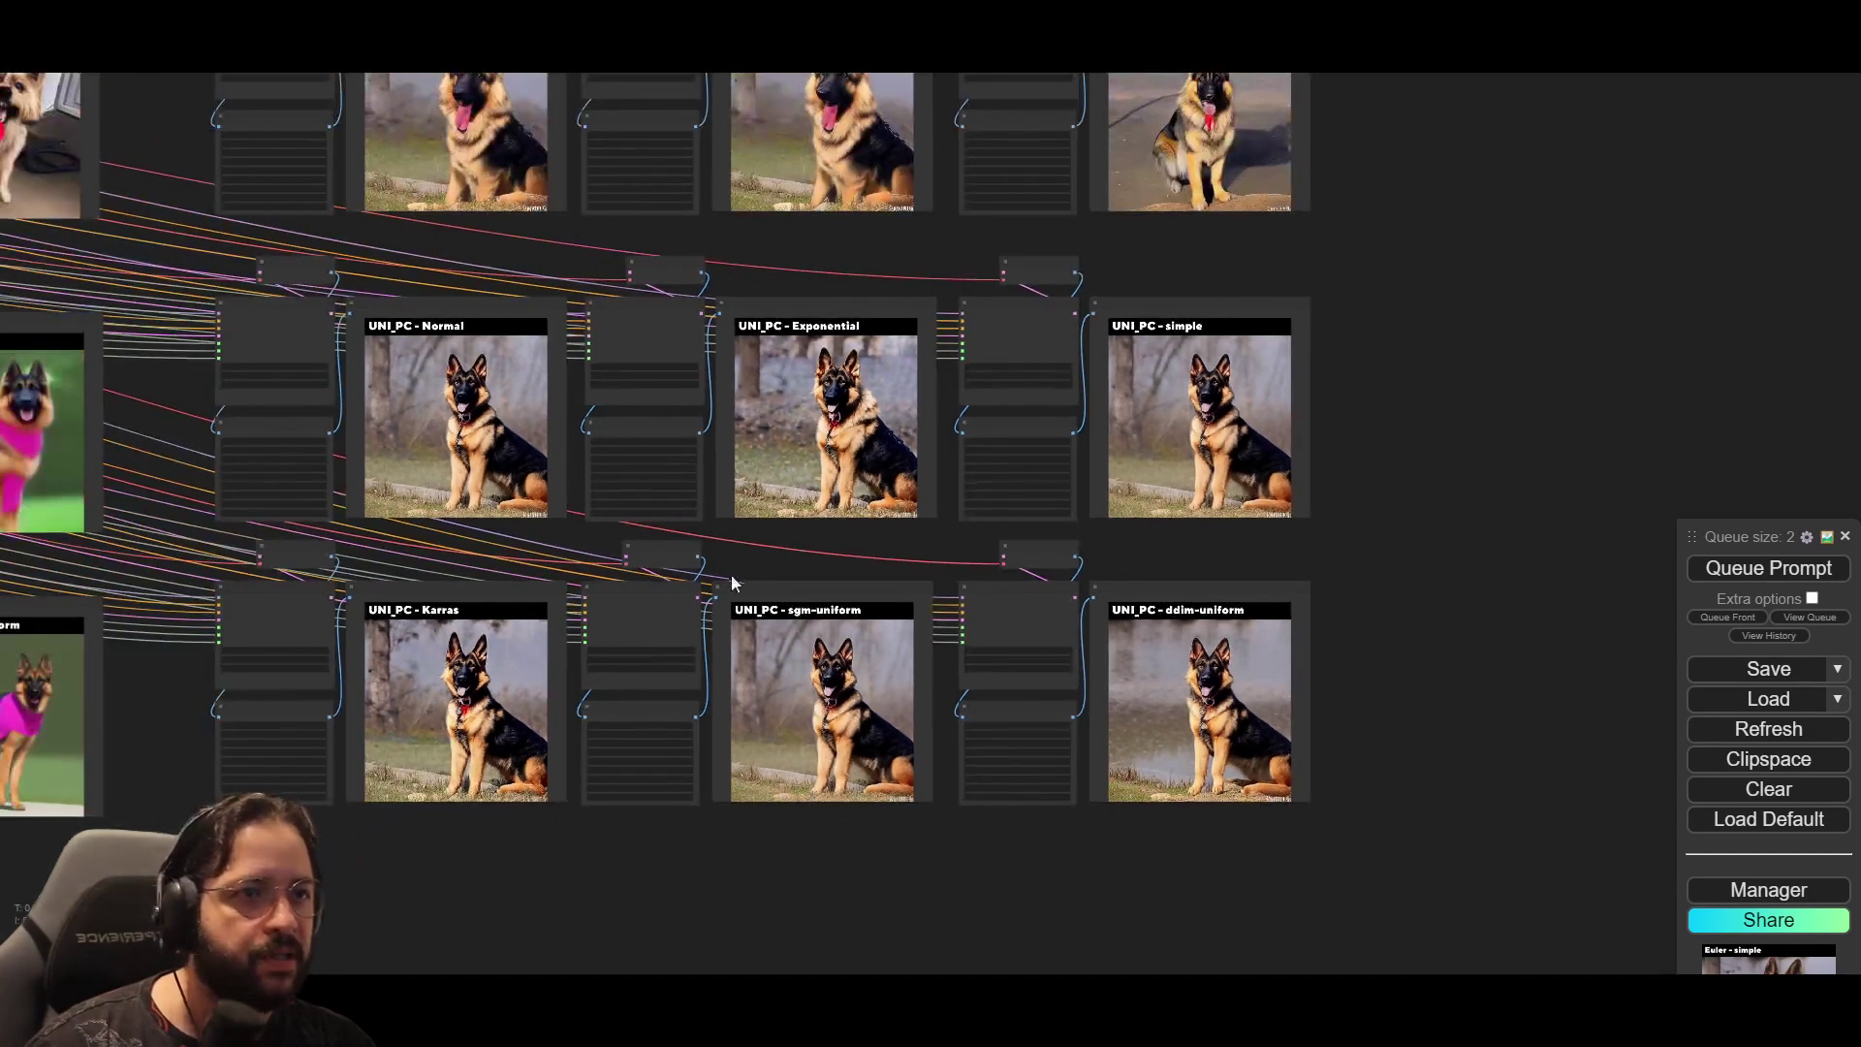
Step: Compare the new Euler images, inspecting the ddim-uniform result closely against the earlier DPM_2 Karras dog image
{"action": "left_click_drag", "start_coordinate": [732, 545], "coordinate": [1156, 722]}
{"action": "left_click_drag", "start_coordinate": [969, 707], "coordinate": [1706, 720]}
{"action": "left_click_drag", "start_coordinate": [485, 679], "coordinate": [1217, 974]}
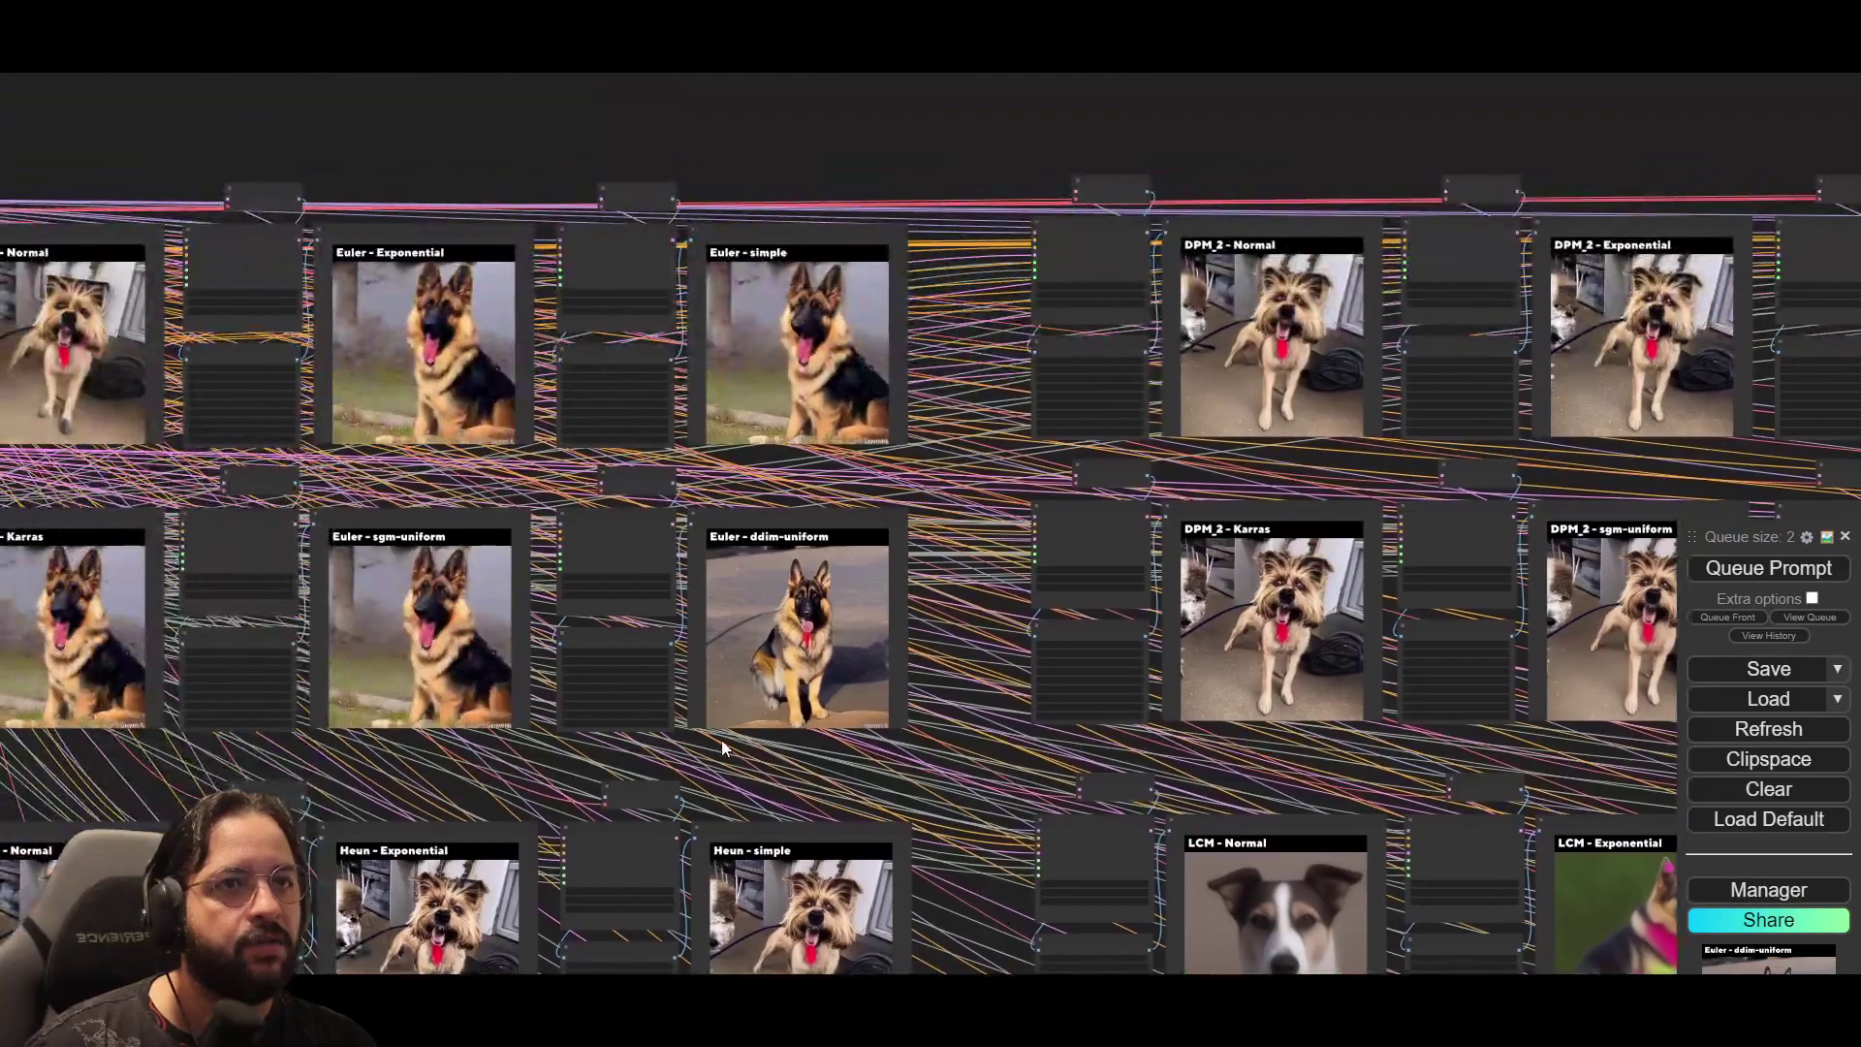
{"action": "scroll", "coordinate": [814, 658], "scroll_direction": "up", "scroll_amount": 3}
{"action": "scroll", "coordinate": [815, 657], "scroll_direction": "up", "scroll_amount": 3}
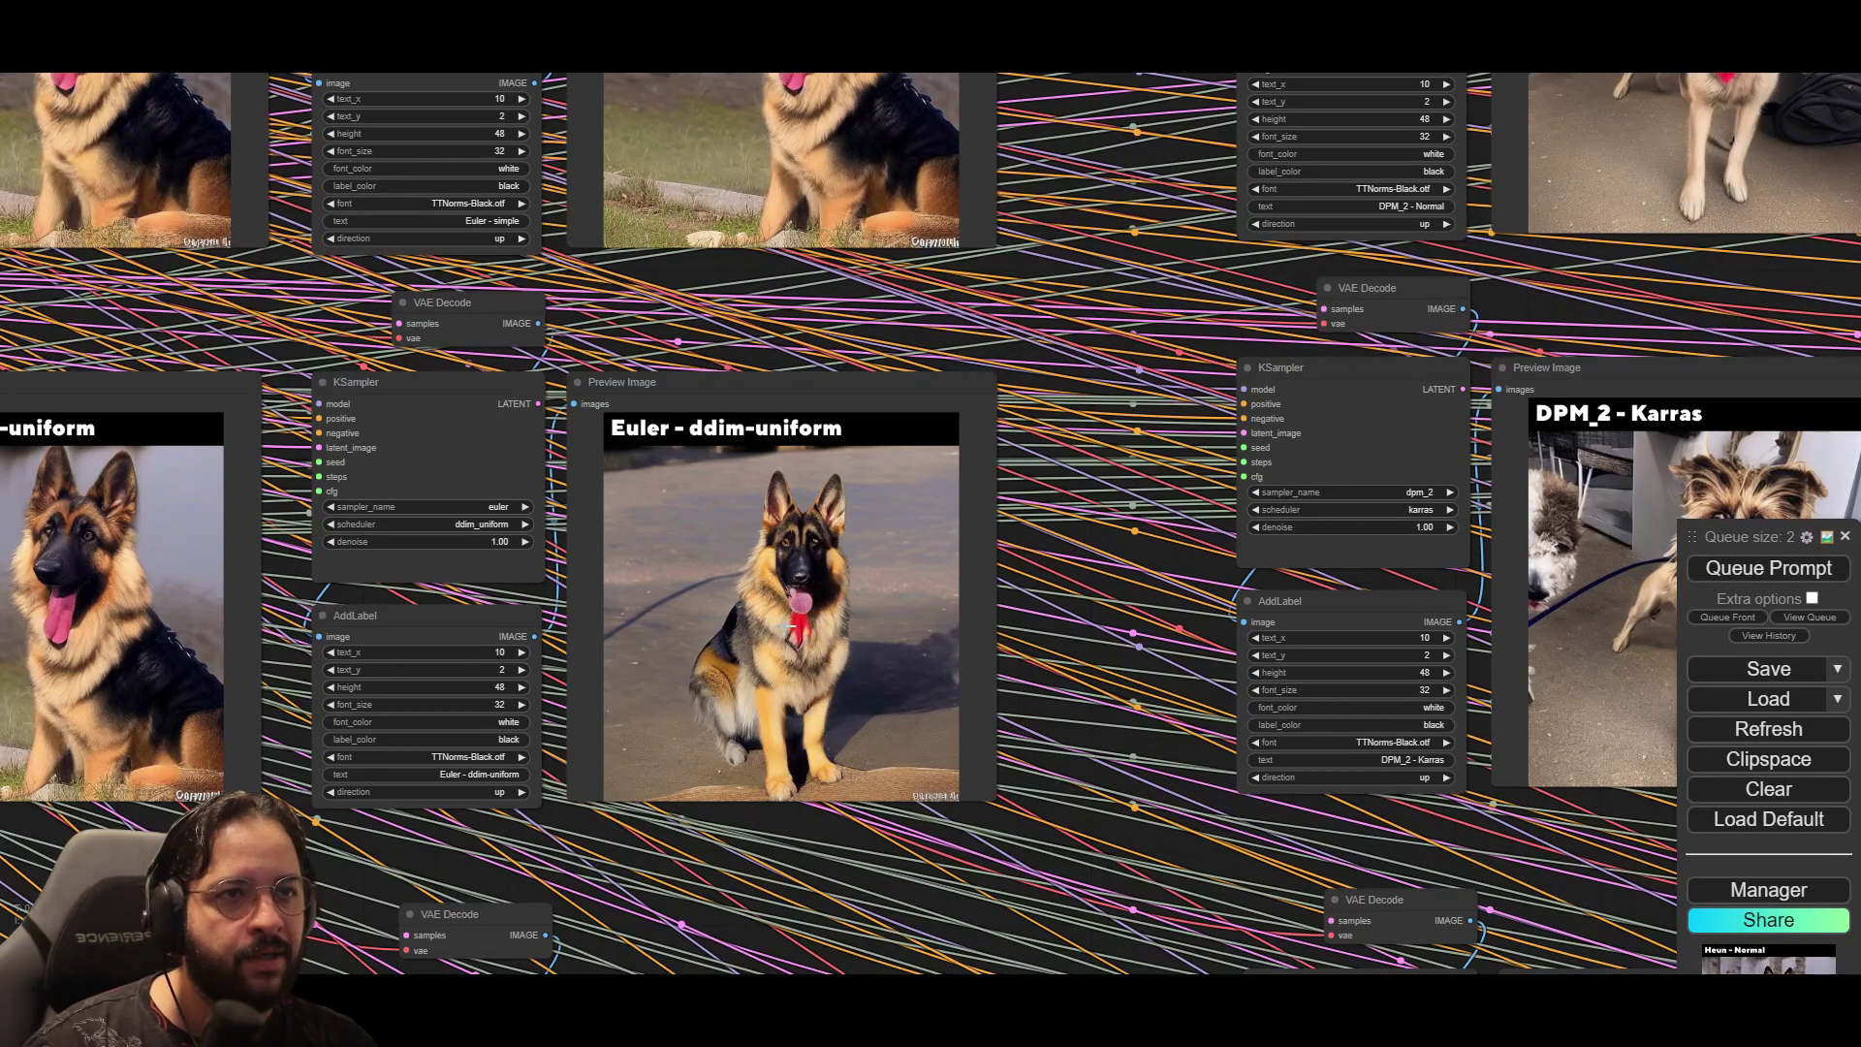
{"action": "scroll", "coordinate": [782, 635], "scroll_direction": "down", "scroll_amount": 3}
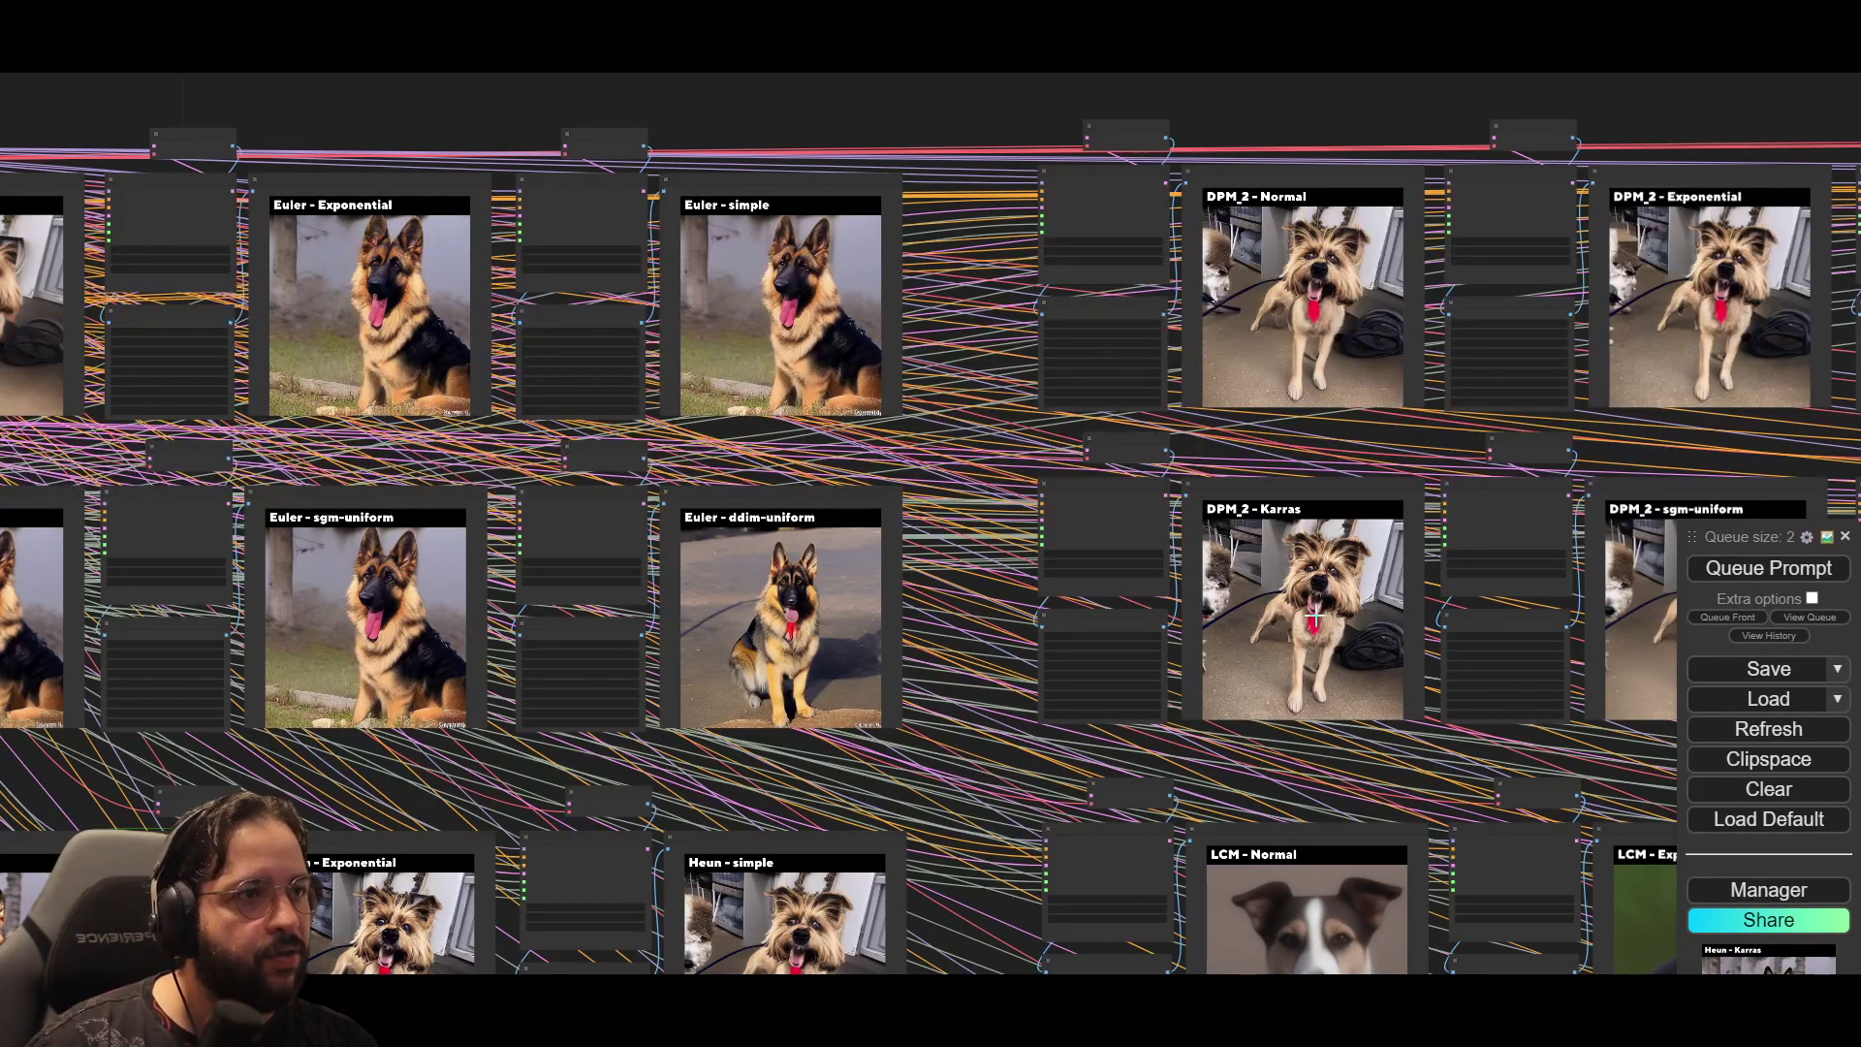
{"action": "scroll", "coordinate": [1314, 614], "scroll_direction": "up", "scroll_amount": 5}
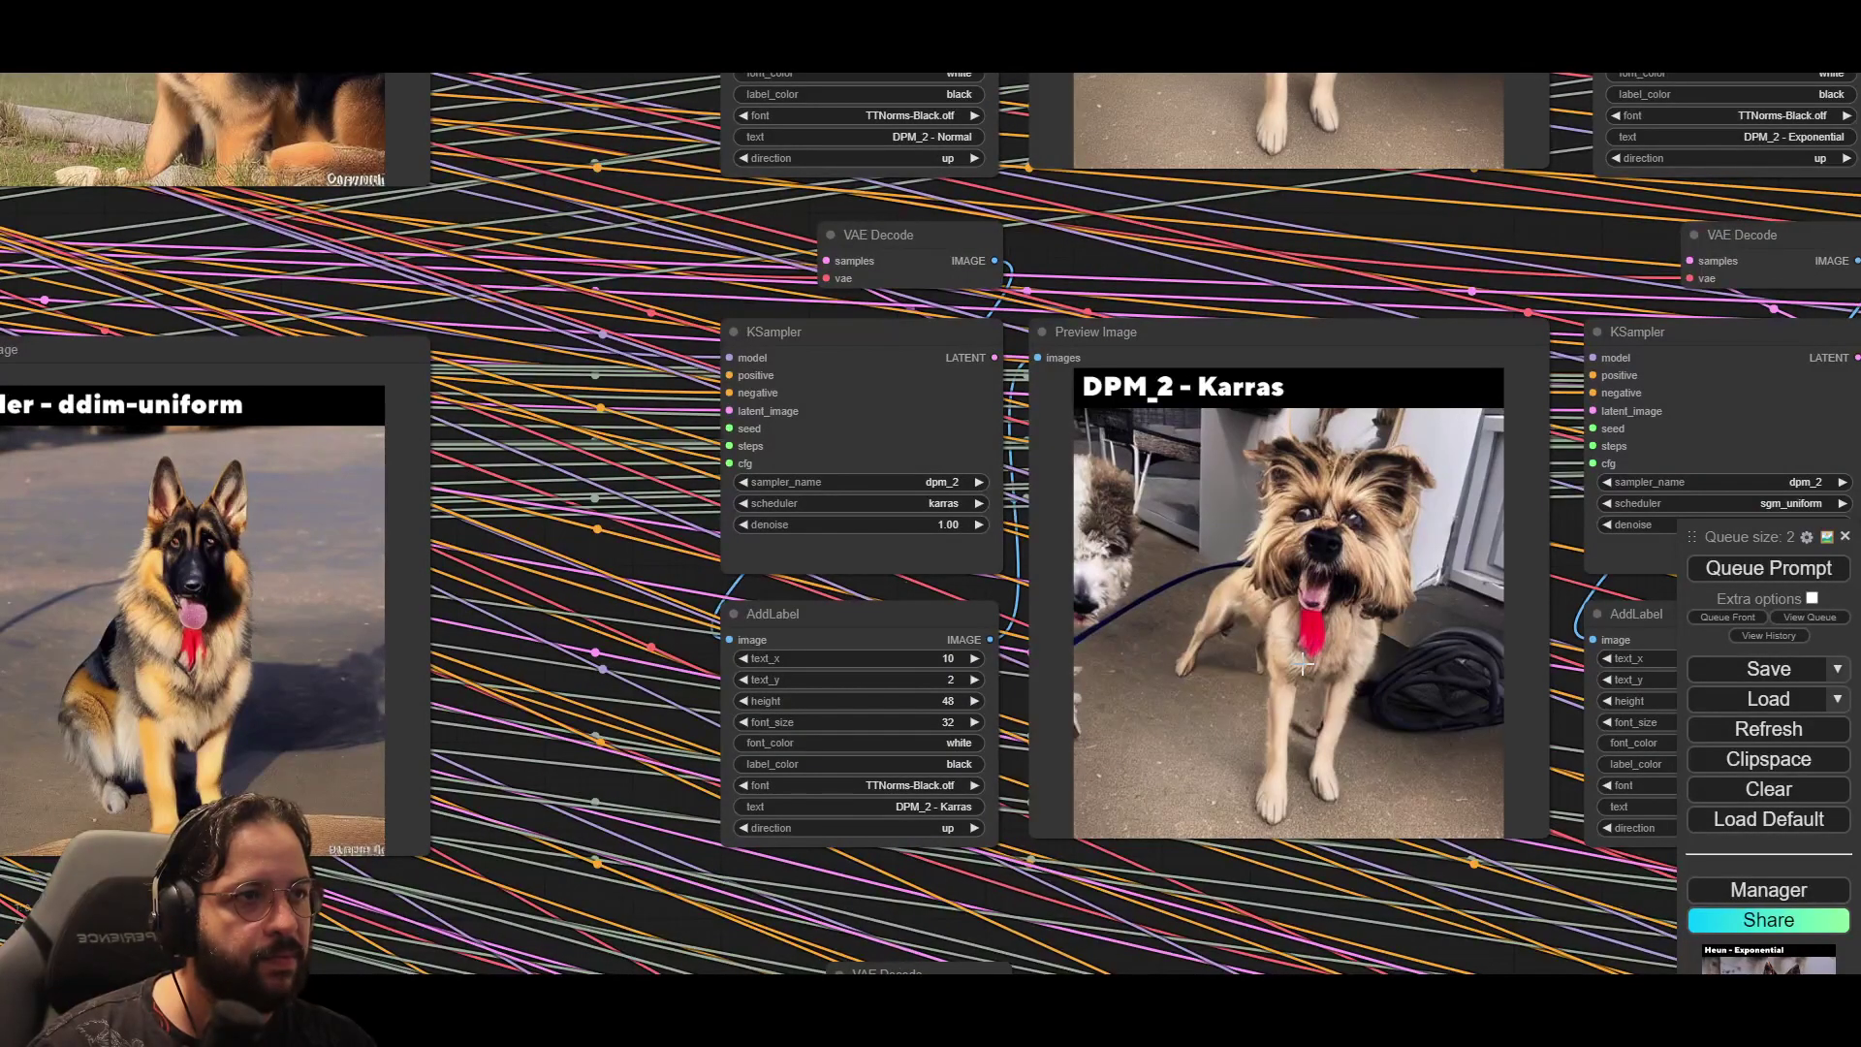
{"action": "left_click_drag", "start_coordinate": [217, 694], "coordinate": [744, 621]}
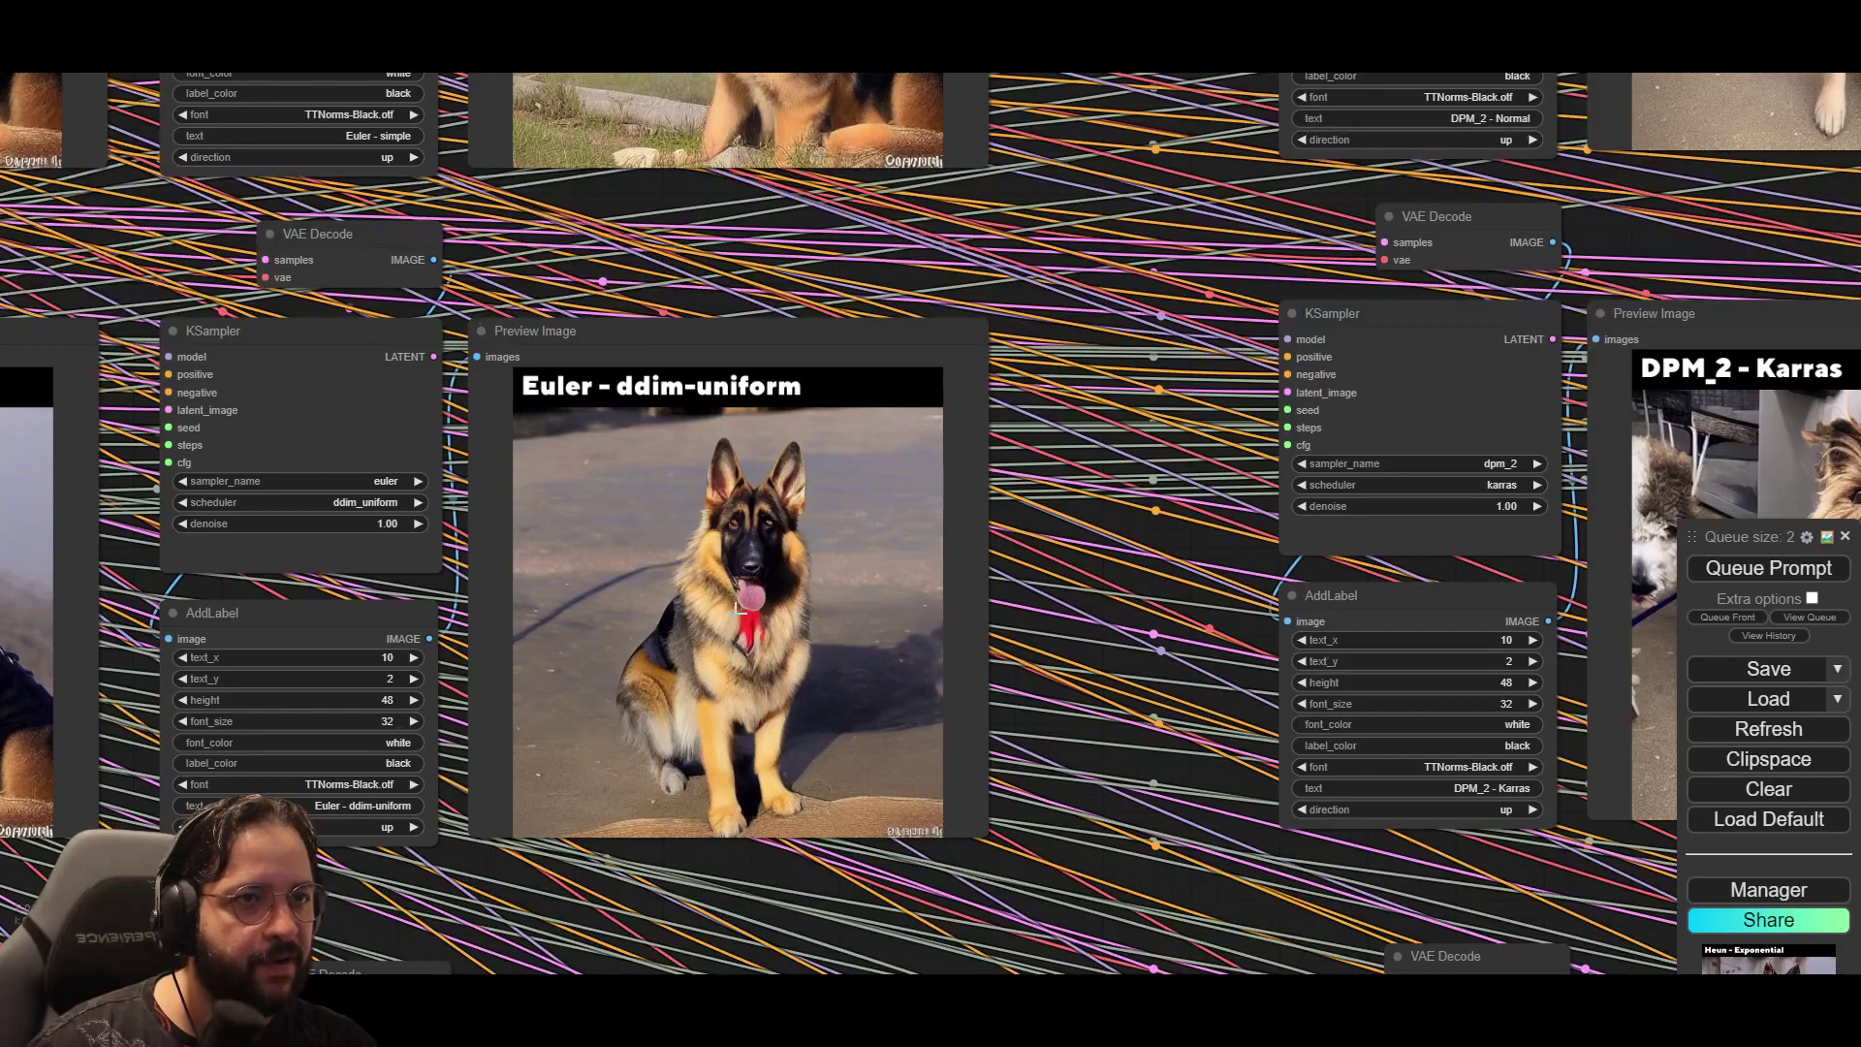
{"action": "scroll", "coordinate": [736, 635], "scroll_direction": "down", "scroll_amount": 9}
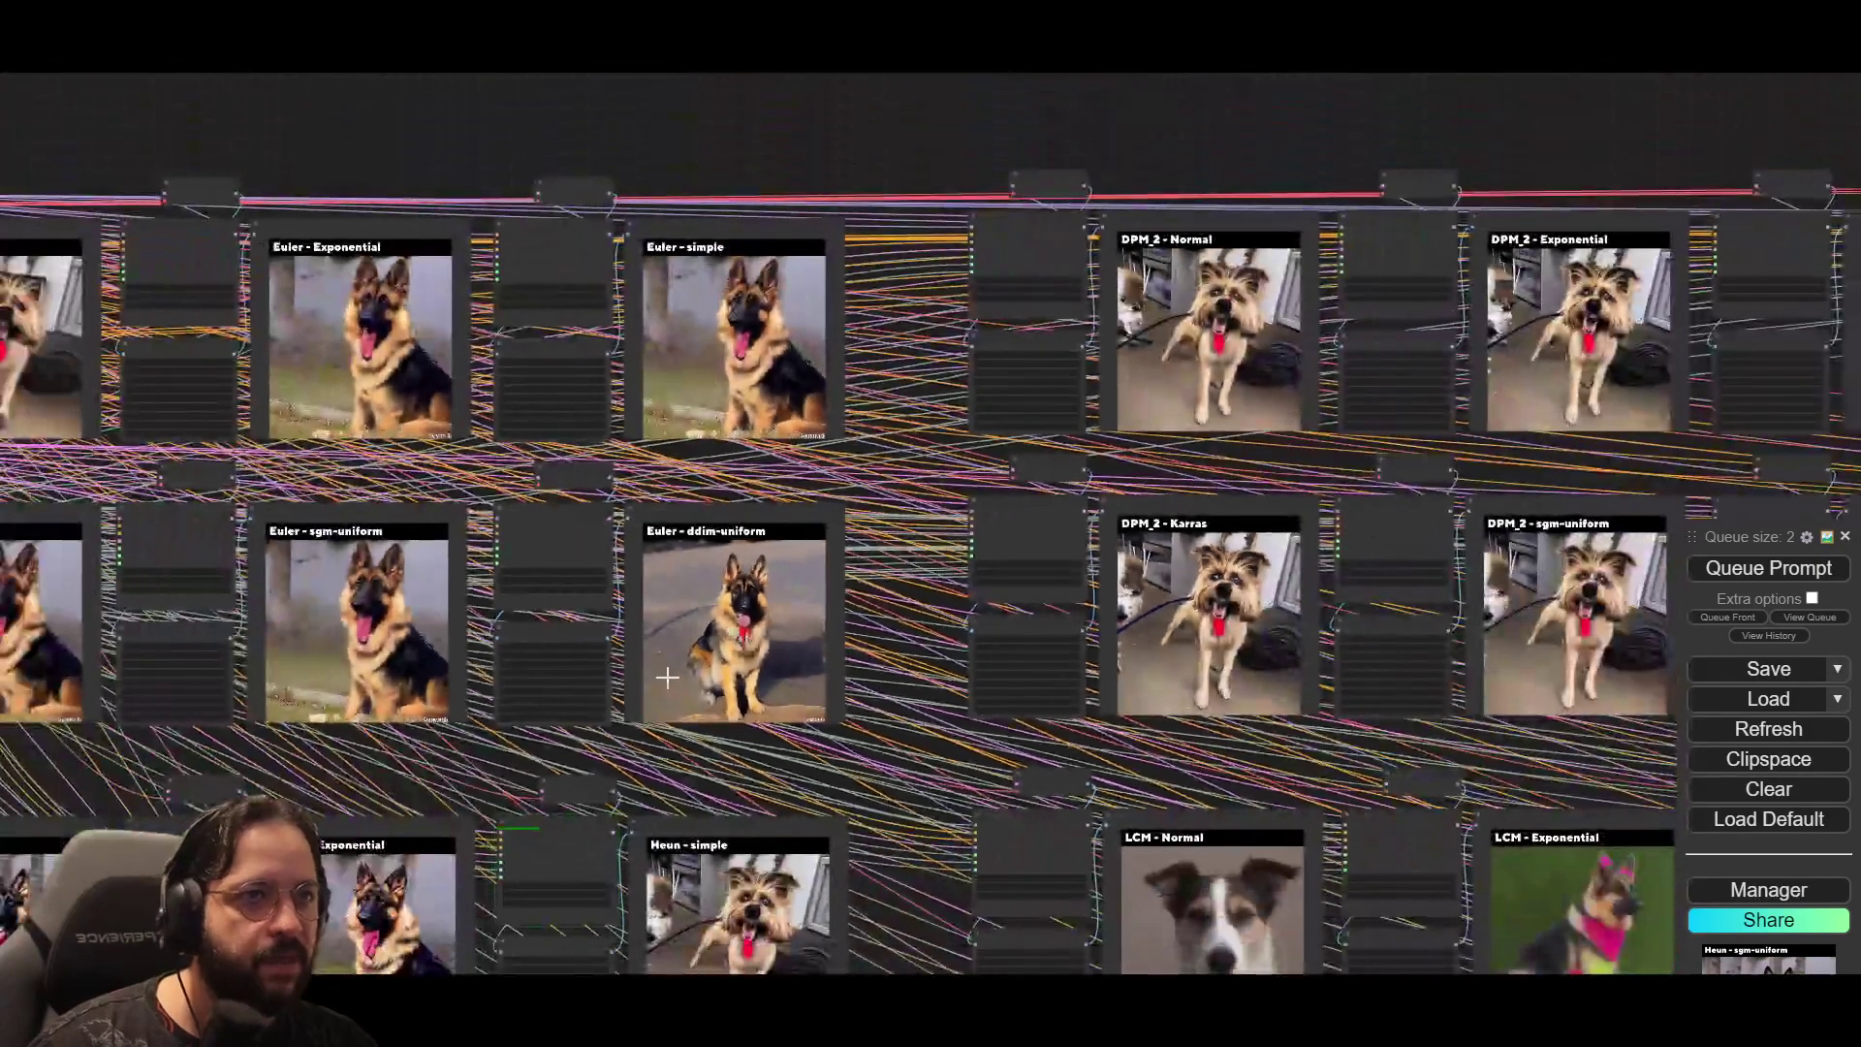
Step: Compare the new Heun images across their six schedulers, and against the Euler images above them
{"action": "left_click_drag", "start_coordinate": [666, 676], "coordinate": [1376, 427]}
{"action": "left_click_drag", "start_coordinate": [1027, 431], "coordinate": [946, 114]}
{"action": "scroll", "coordinate": [998, 379], "scroll_direction": "up", "scroll_amount": 5}
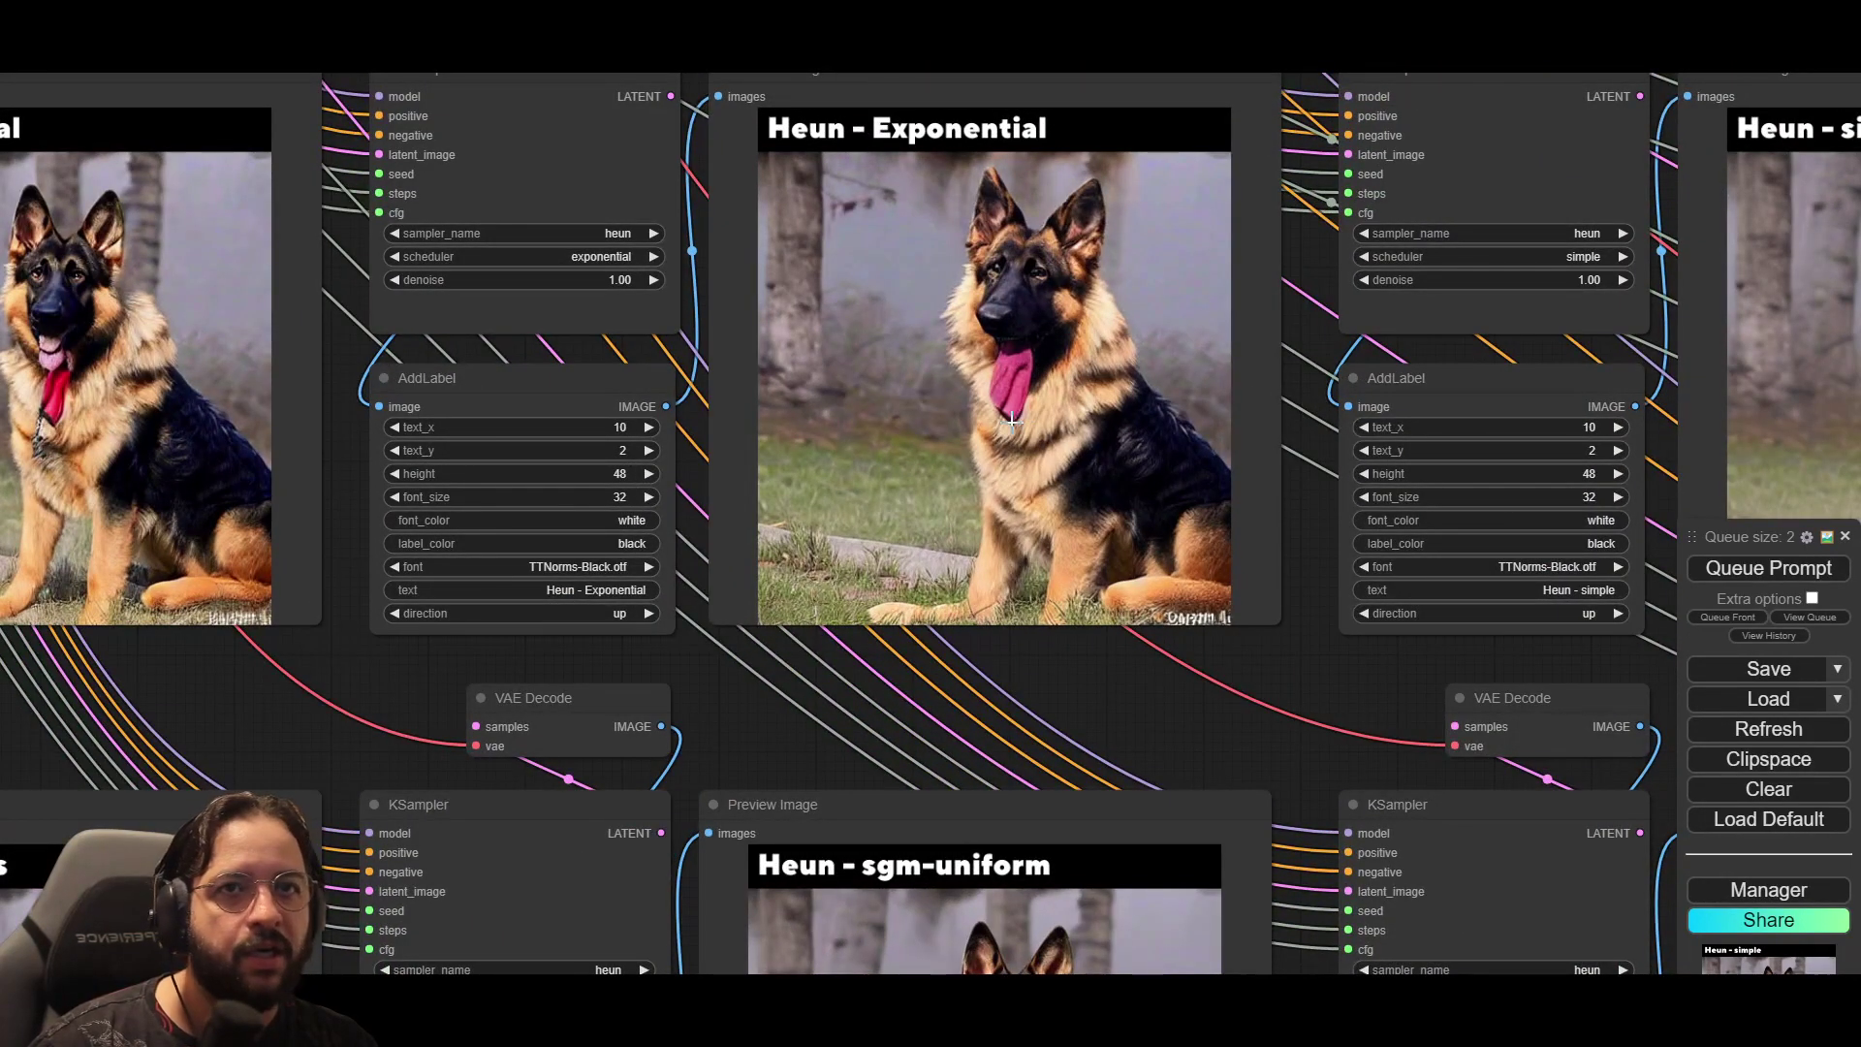
{"action": "scroll", "coordinate": [1011, 419], "scroll_direction": "down", "scroll_amount": 5}
{"action": "scroll", "coordinate": [373, 383], "scroll_direction": "up", "scroll_amount": 4}
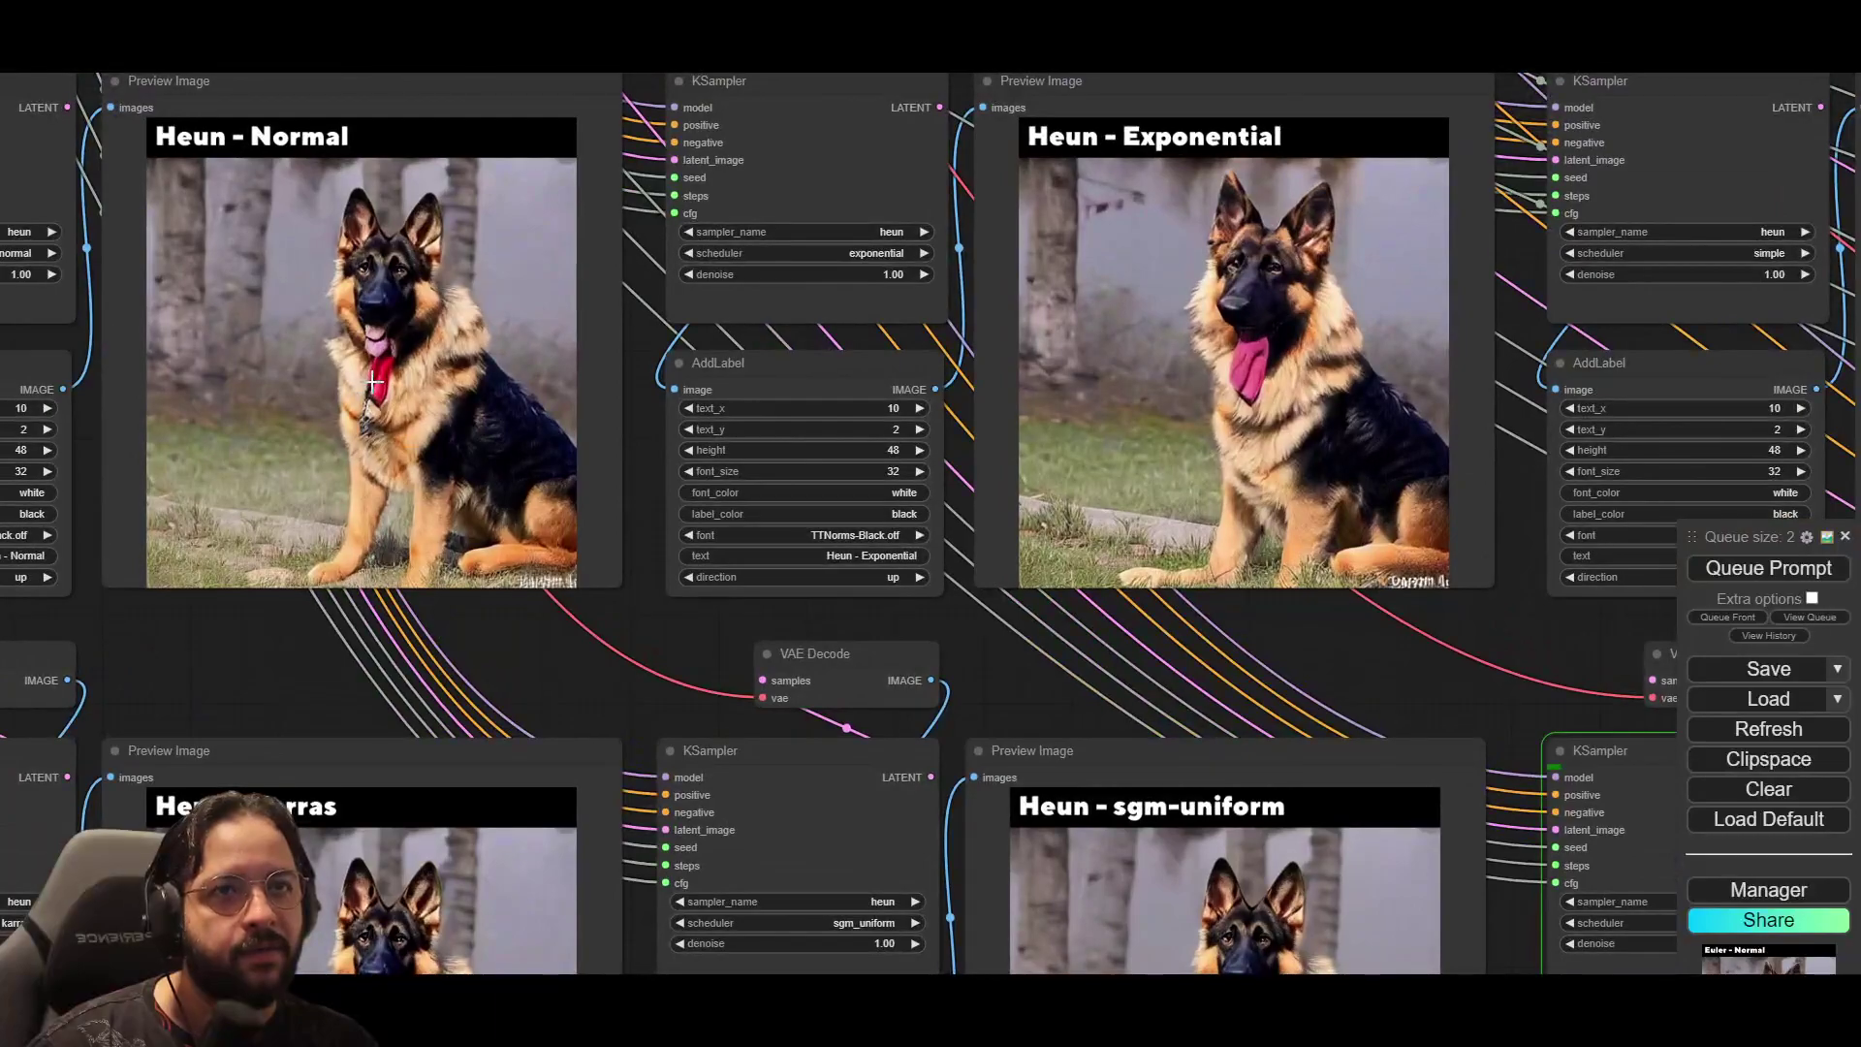
{"action": "scroll", "coordinate": [373, 383], "scroll_direction": "down", "scroll_amount": 5}
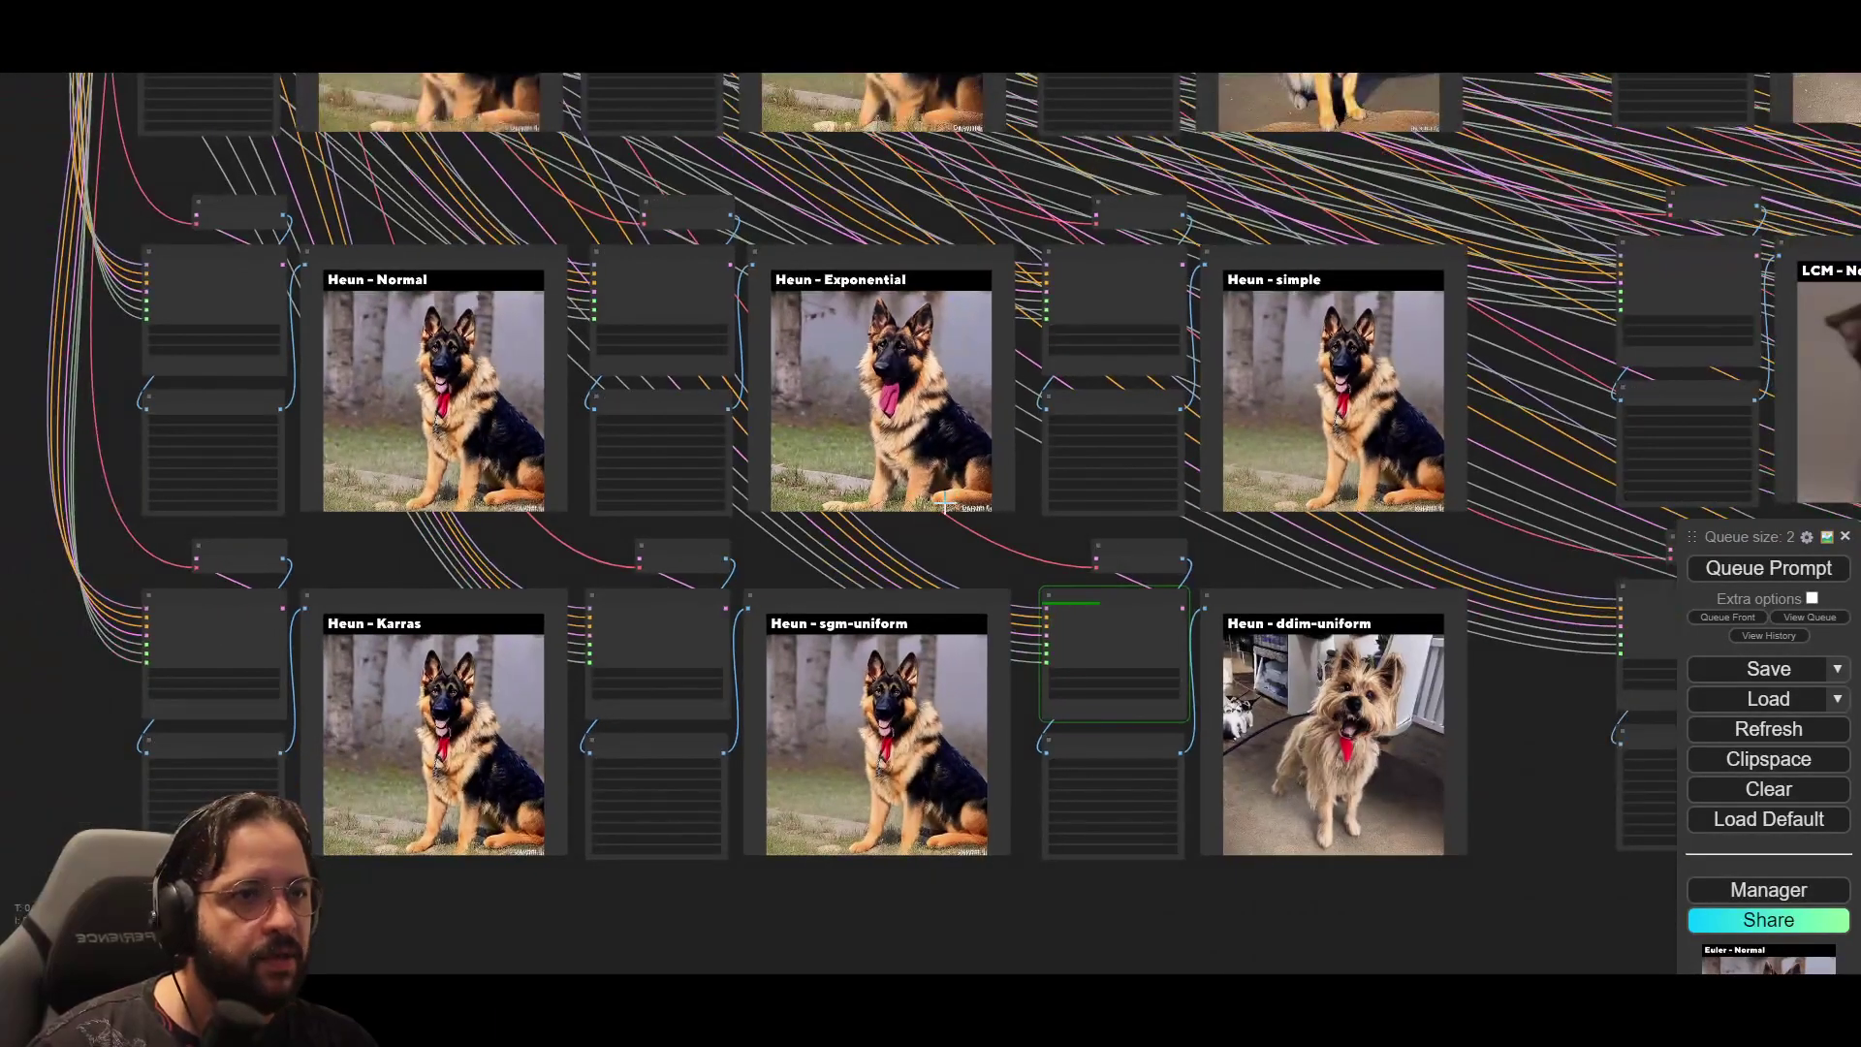
{"action": "scroll", "coordinate": [945, 501], "scroll_direction": "down", "scroll_amount": 1}
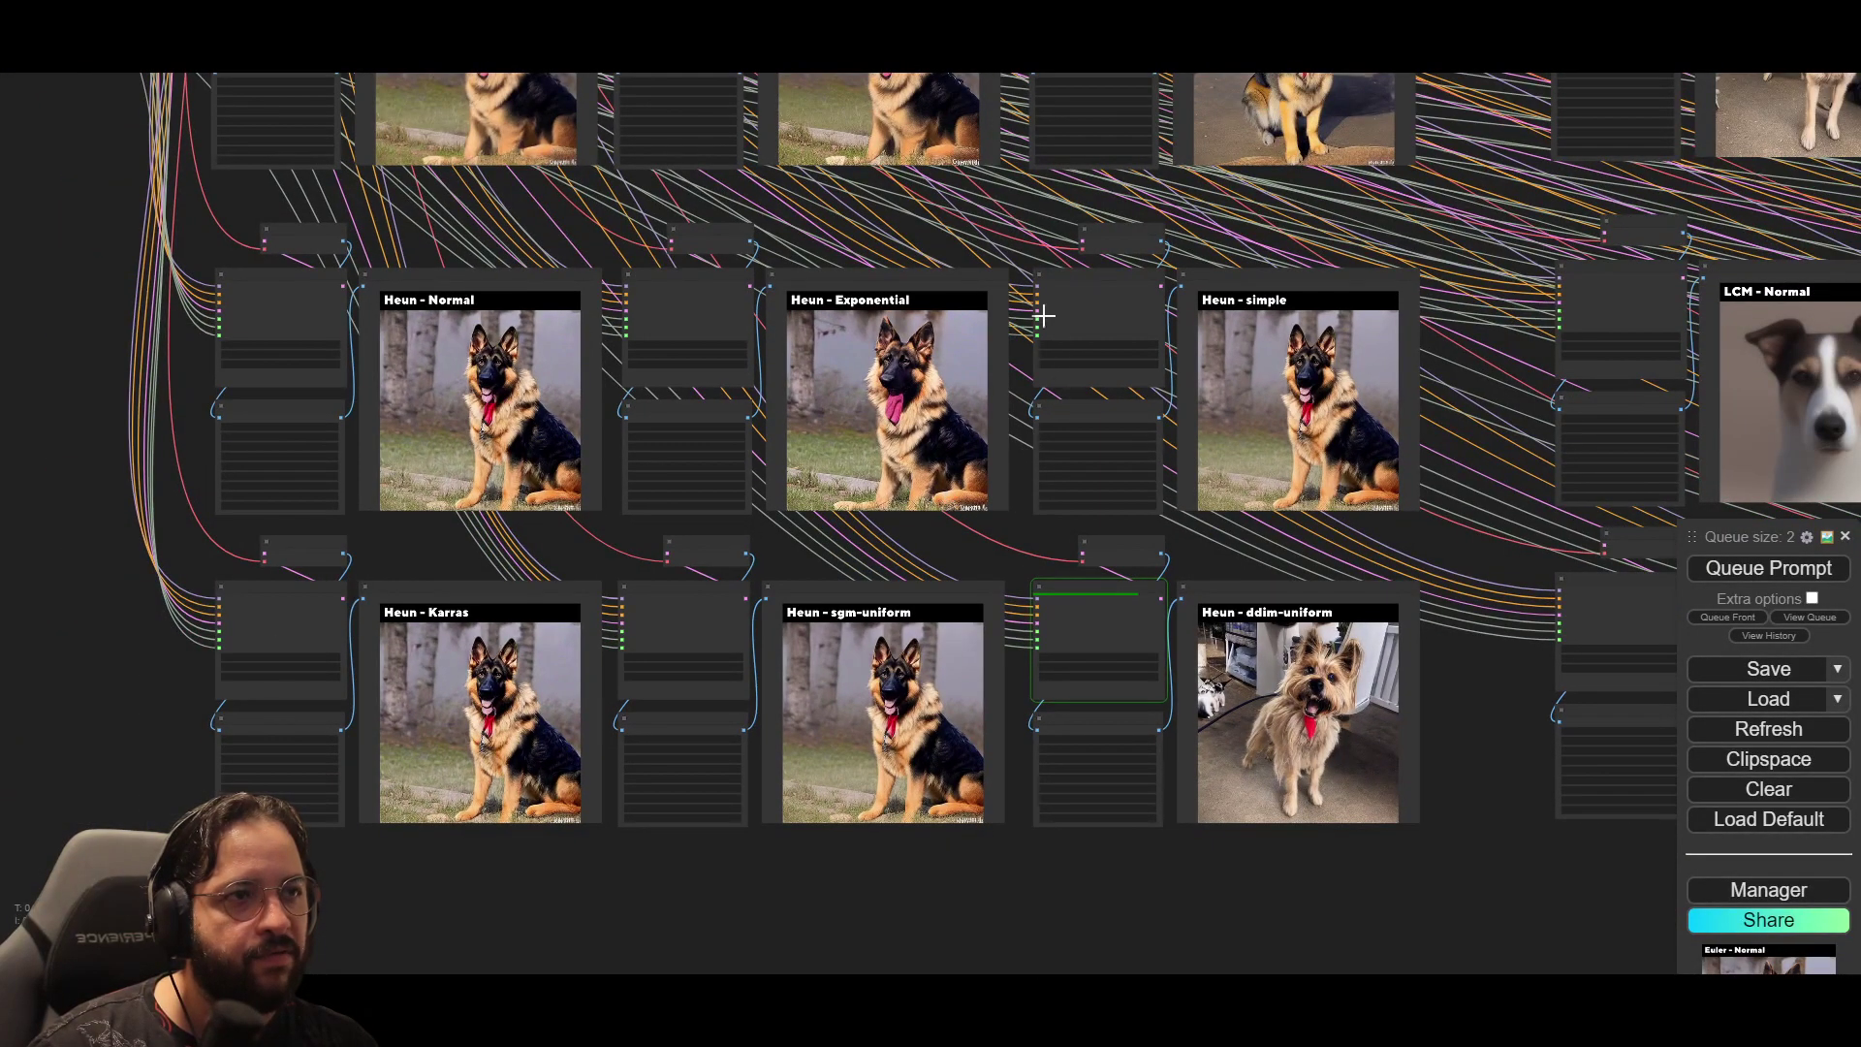
{"action": "left_click_drag", "start_coordinate": [1047, 323], "coordinate": [1029, 422]}
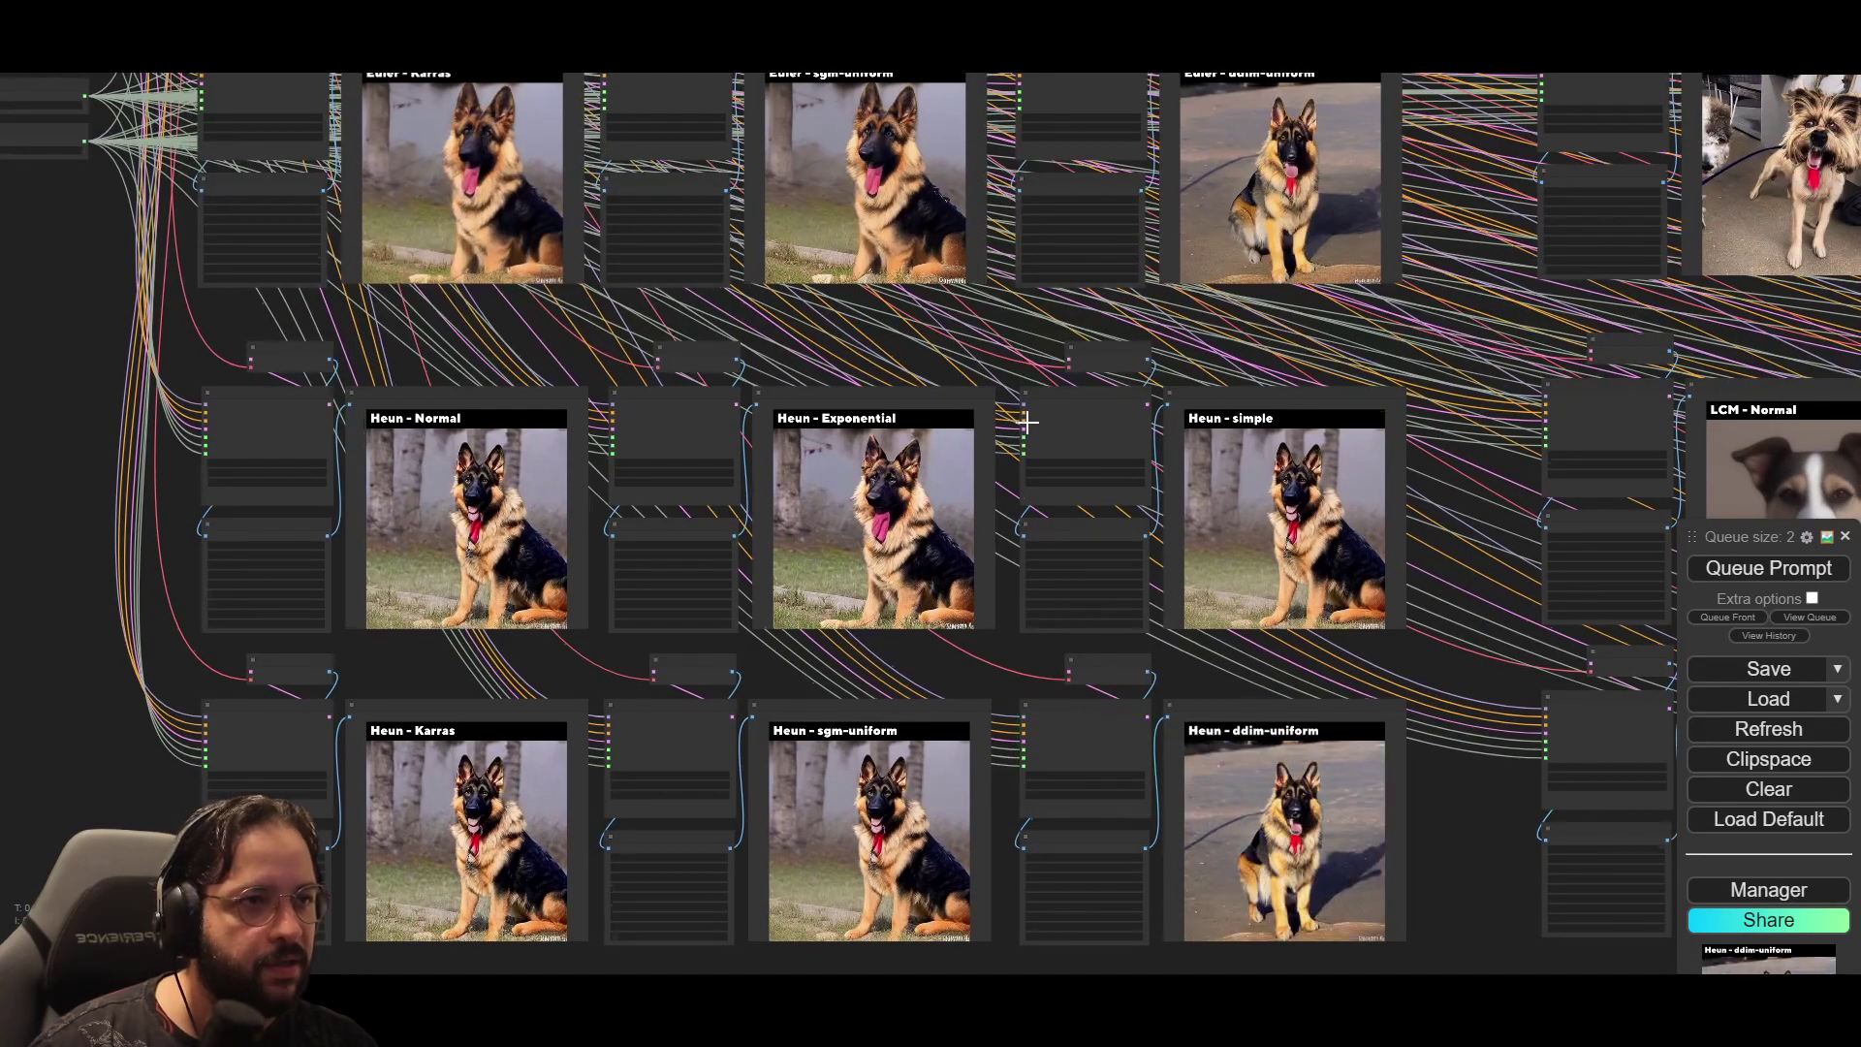
{"action": "left_click_drag", "start_coordinate": [1280, 303], "coordinate": [1223, 588]}
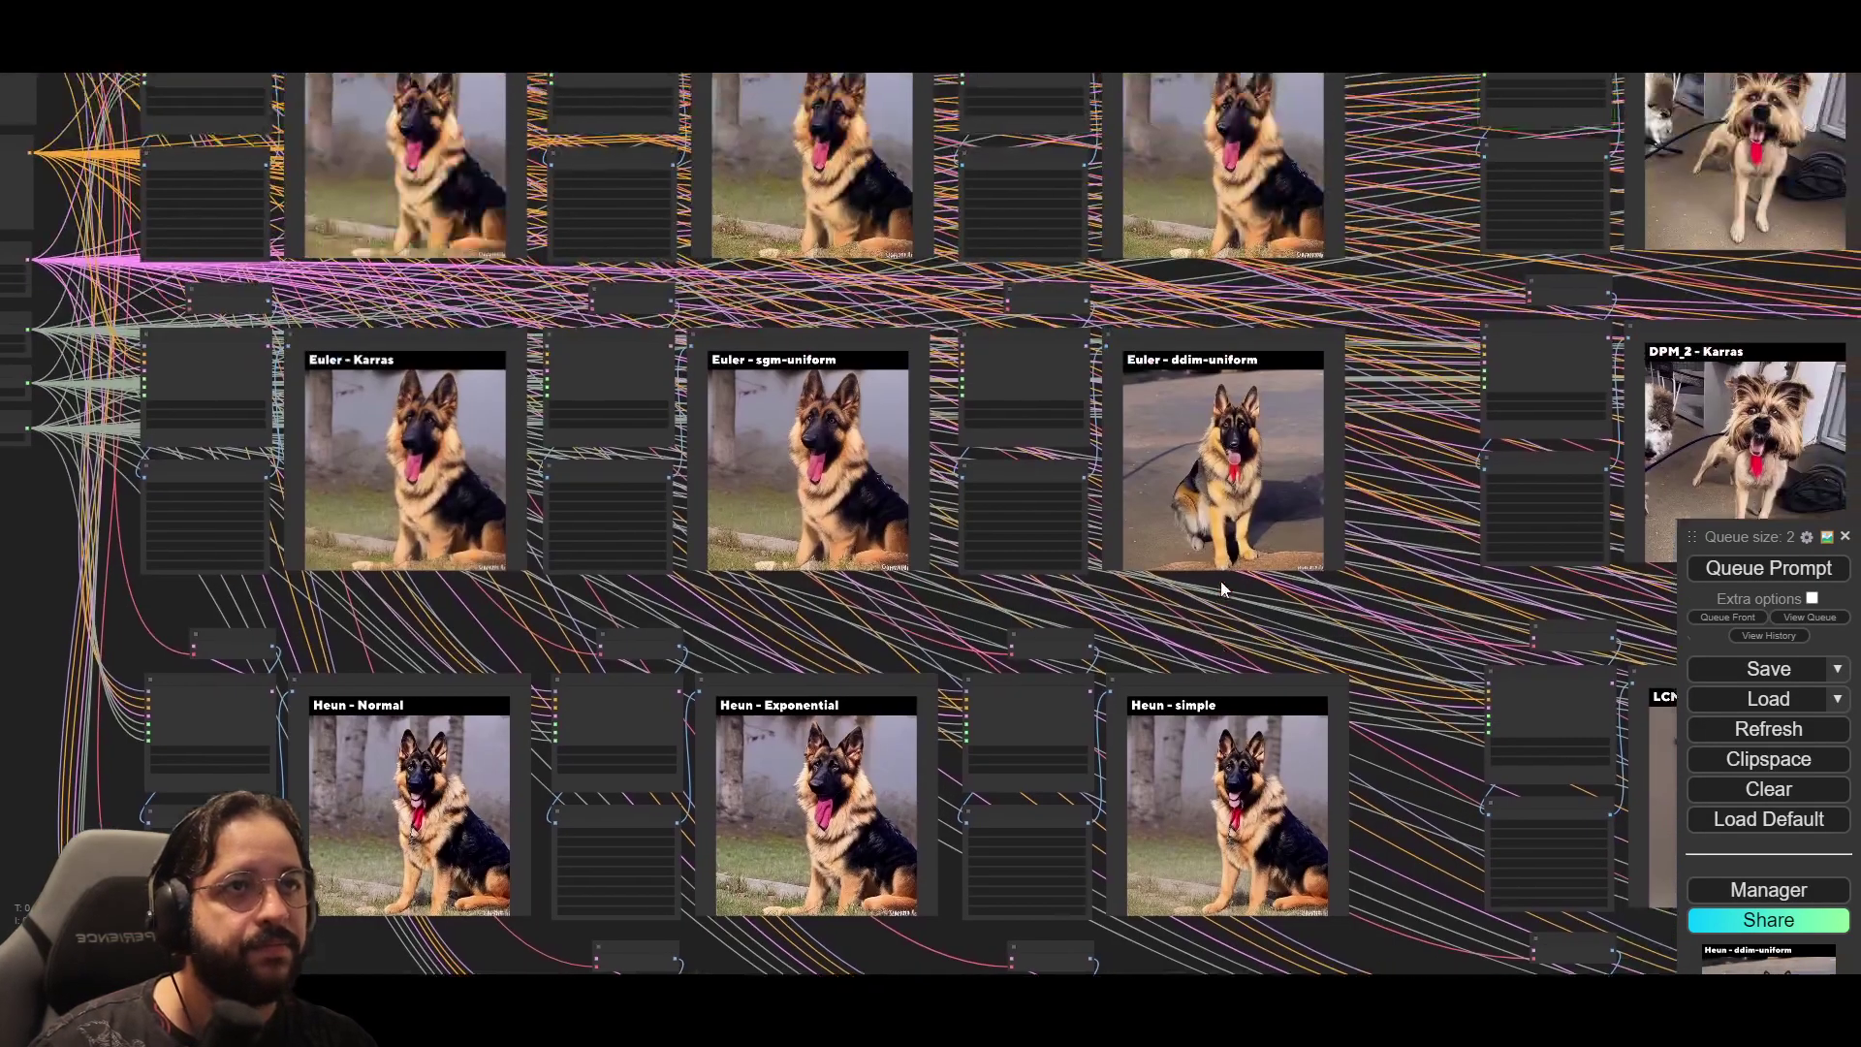
Step: Display the generation queue and delete its pending job
{"action": "scroll", "coordinate": [1360, 586], "scroll_direction": "down", "scroll_amount": 3}
{"action": "left_click_drag", "start_coordinate": [1383, 665], "coordinate": [686, 415]}
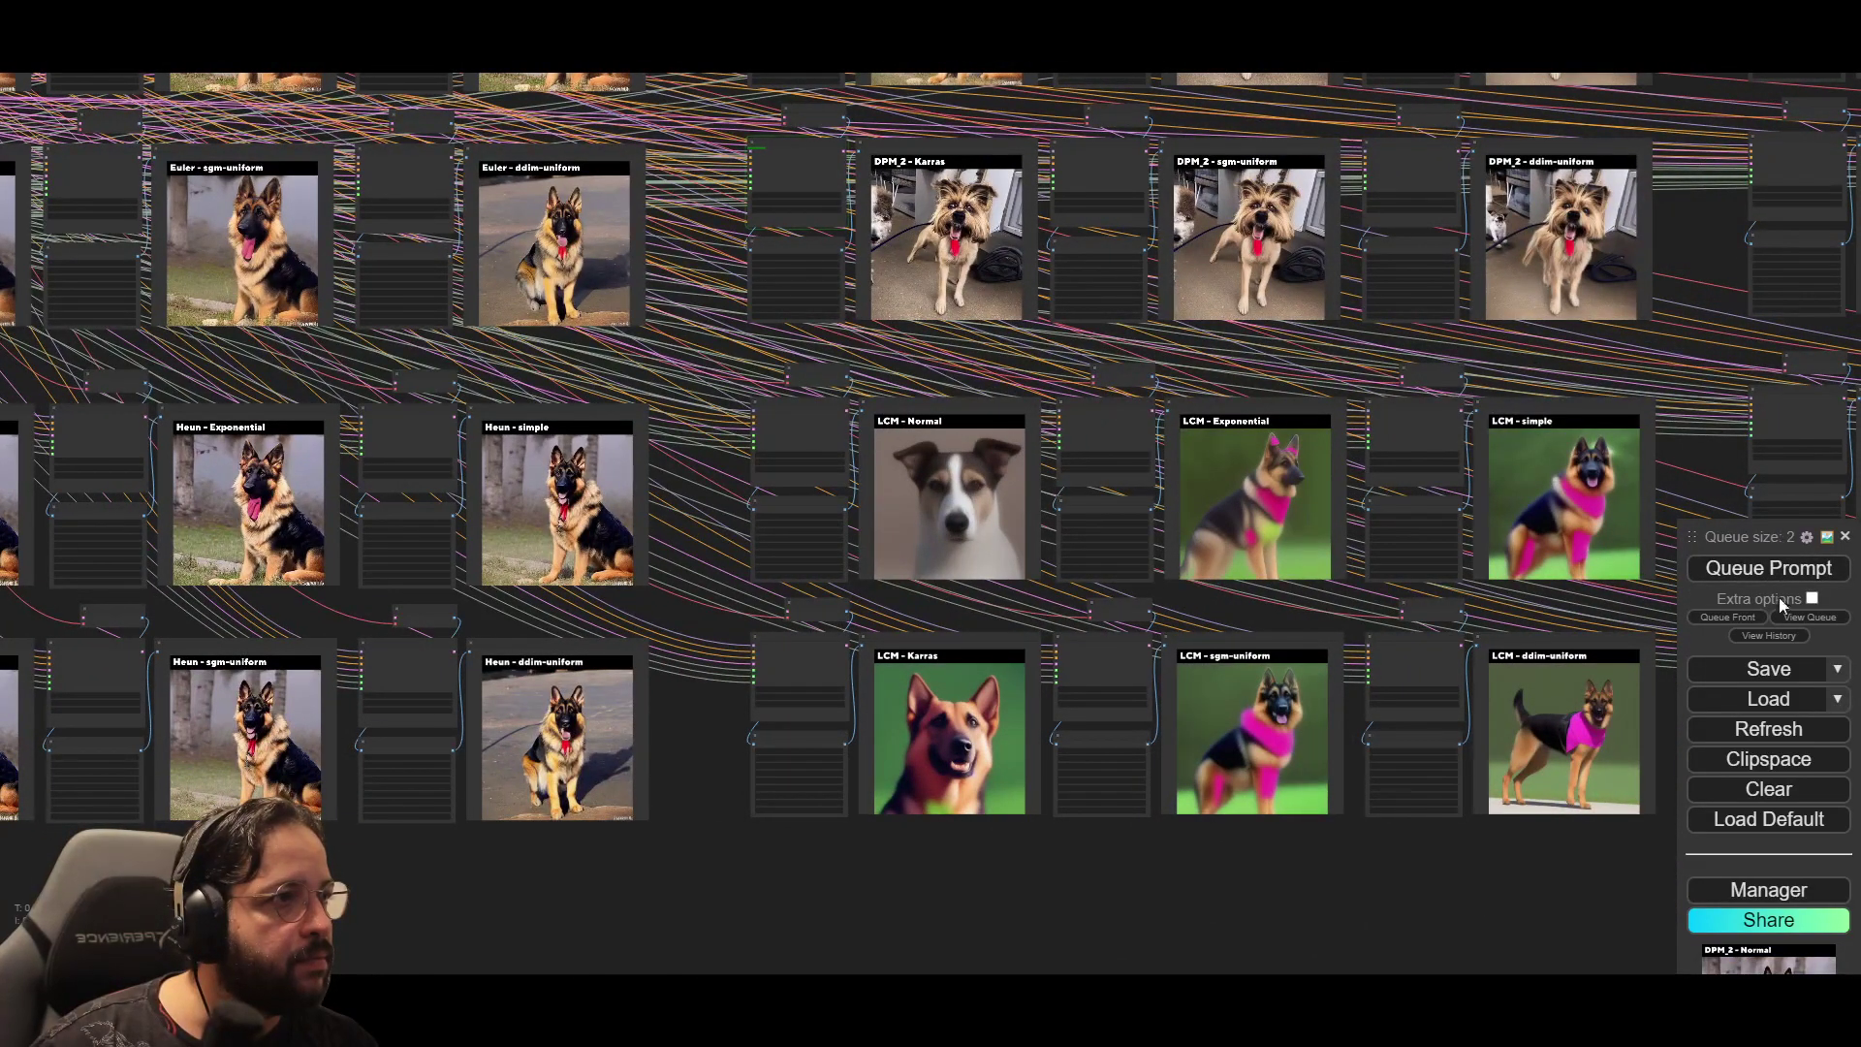
{"action": "left_click", "coordinate": [1808, 618]}
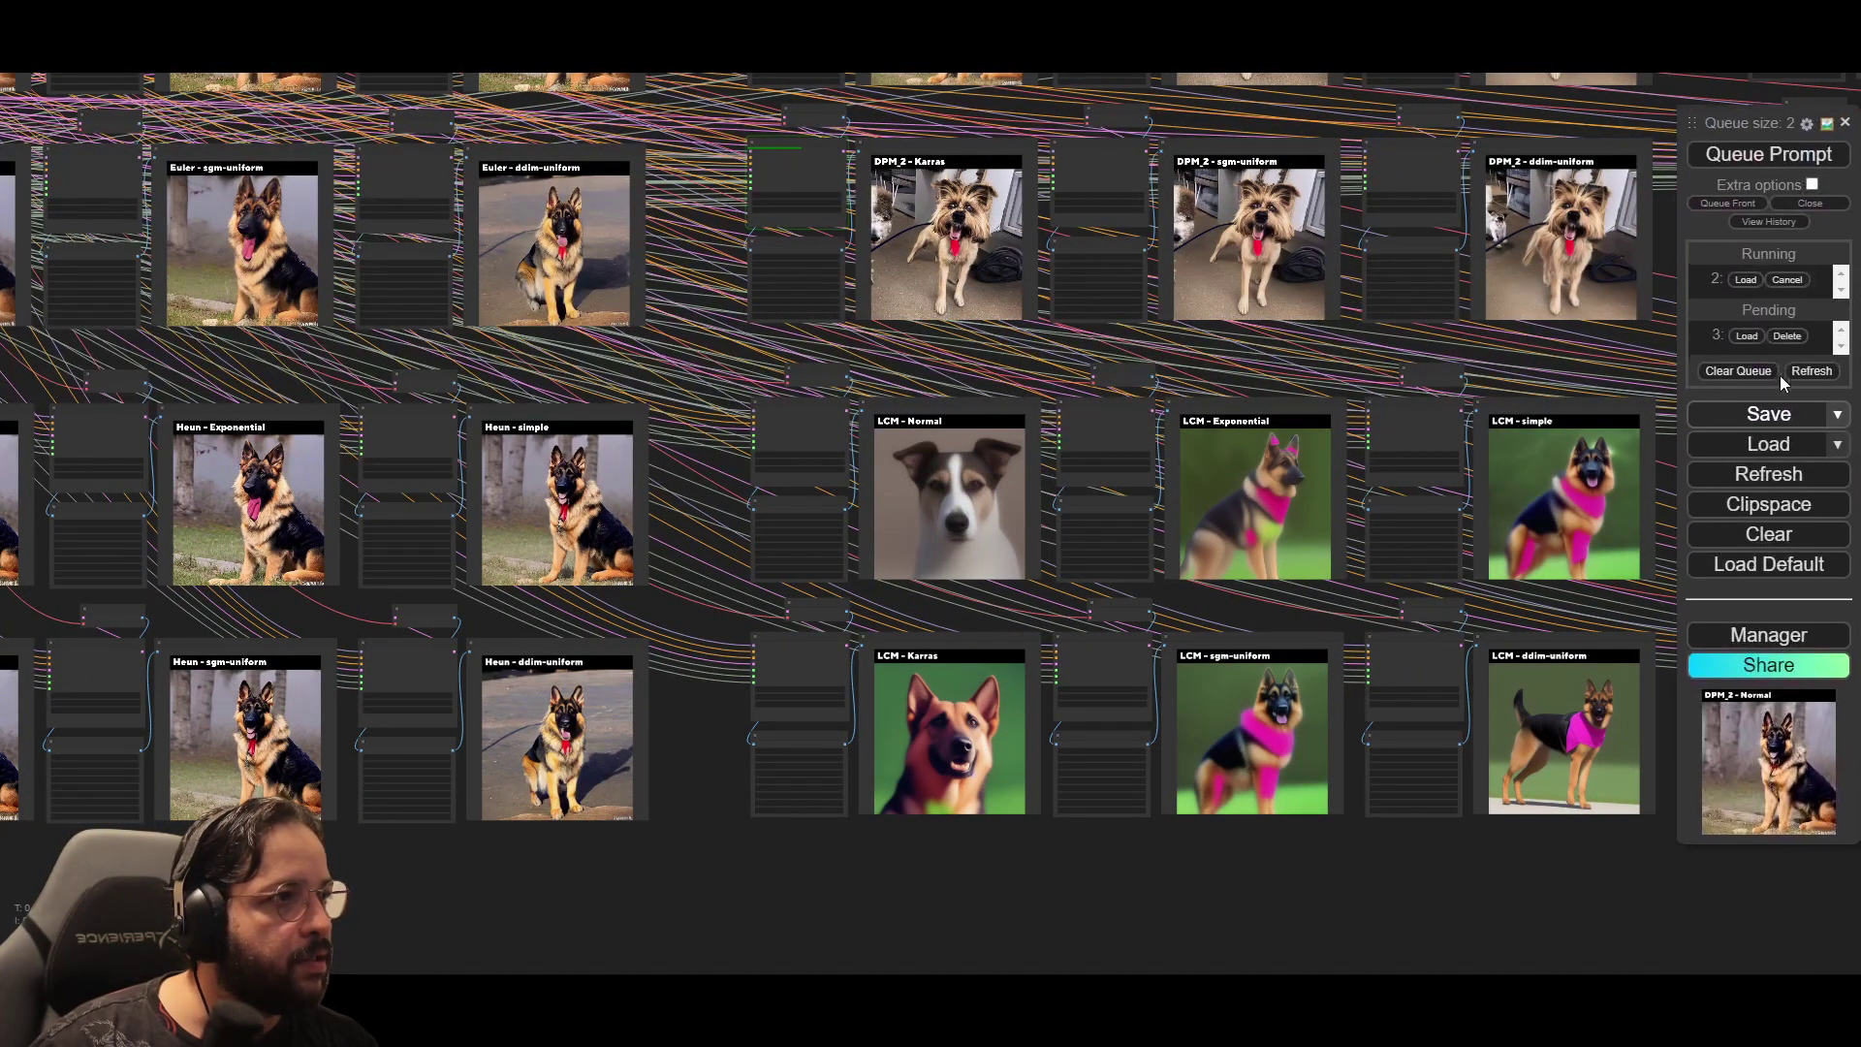
{"action": "left_click", "coordinate": [1788, 292]}
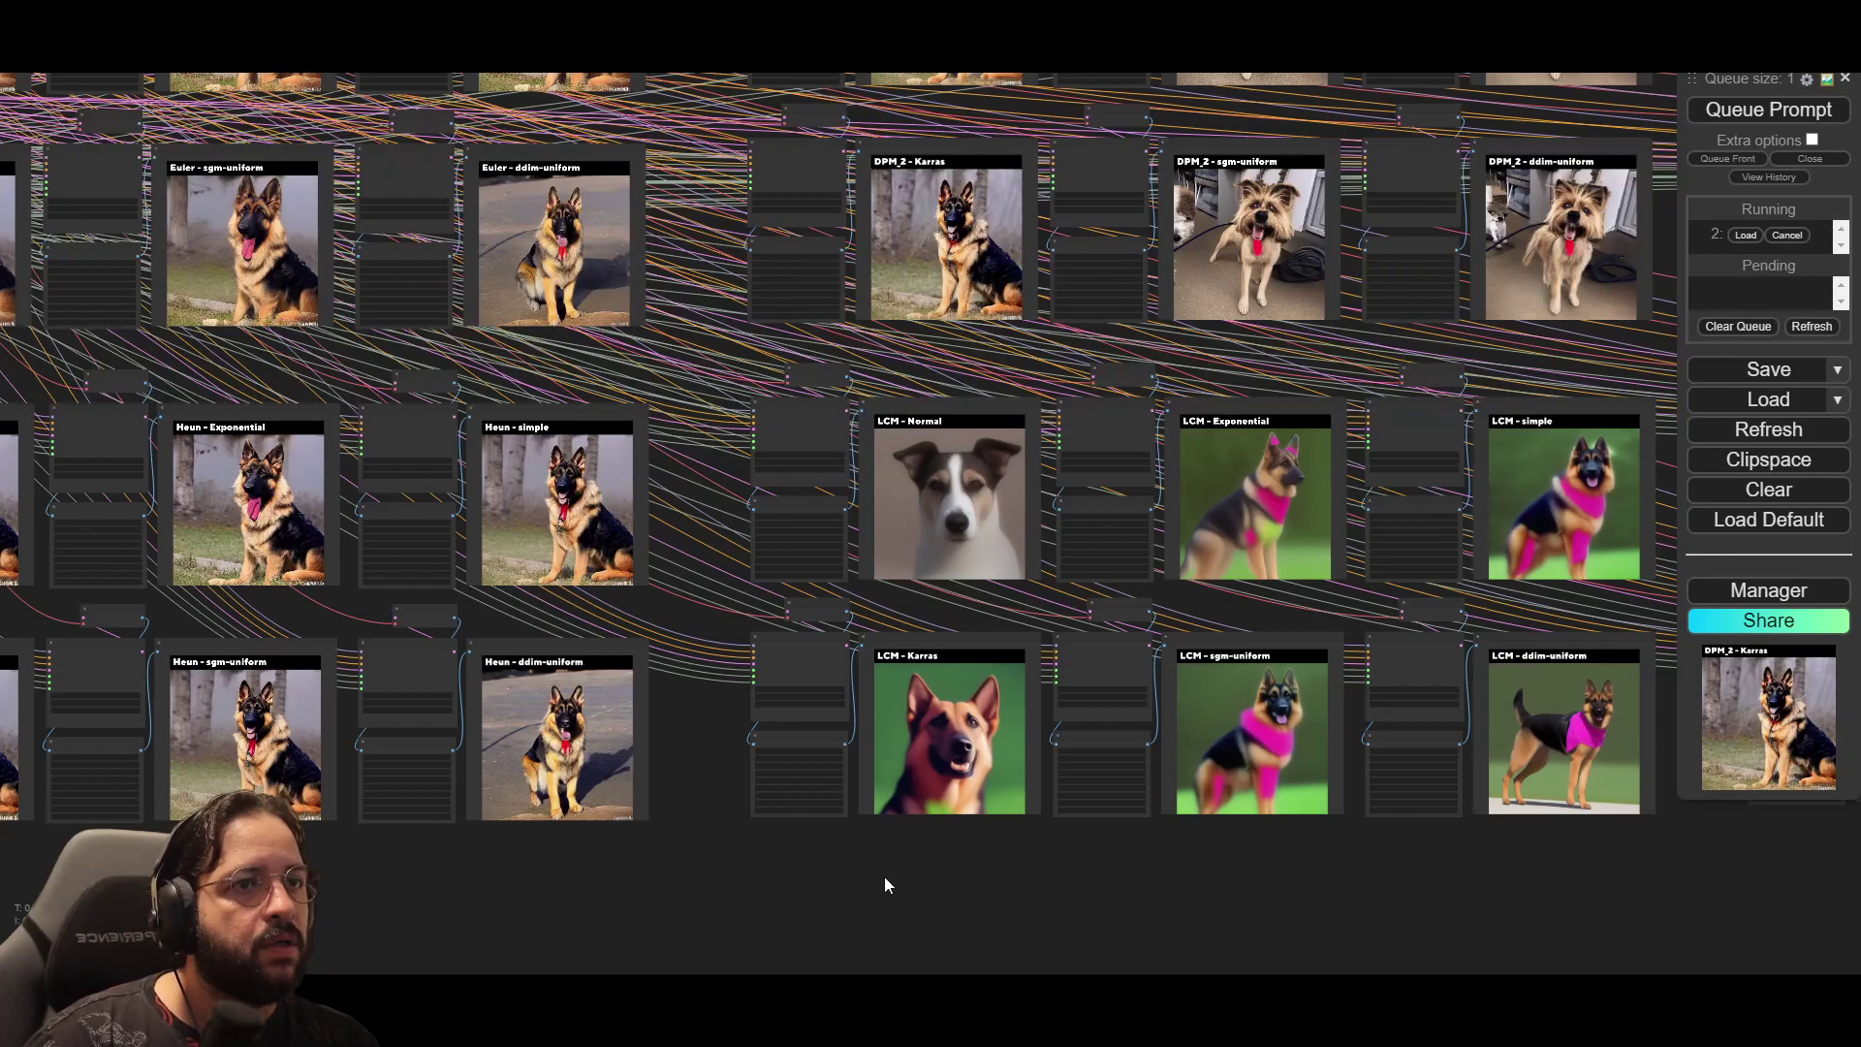
{"action": "scroll", "coordinate": [1130, 532], "scroll_direction": "down", "scroll_amount": 4}
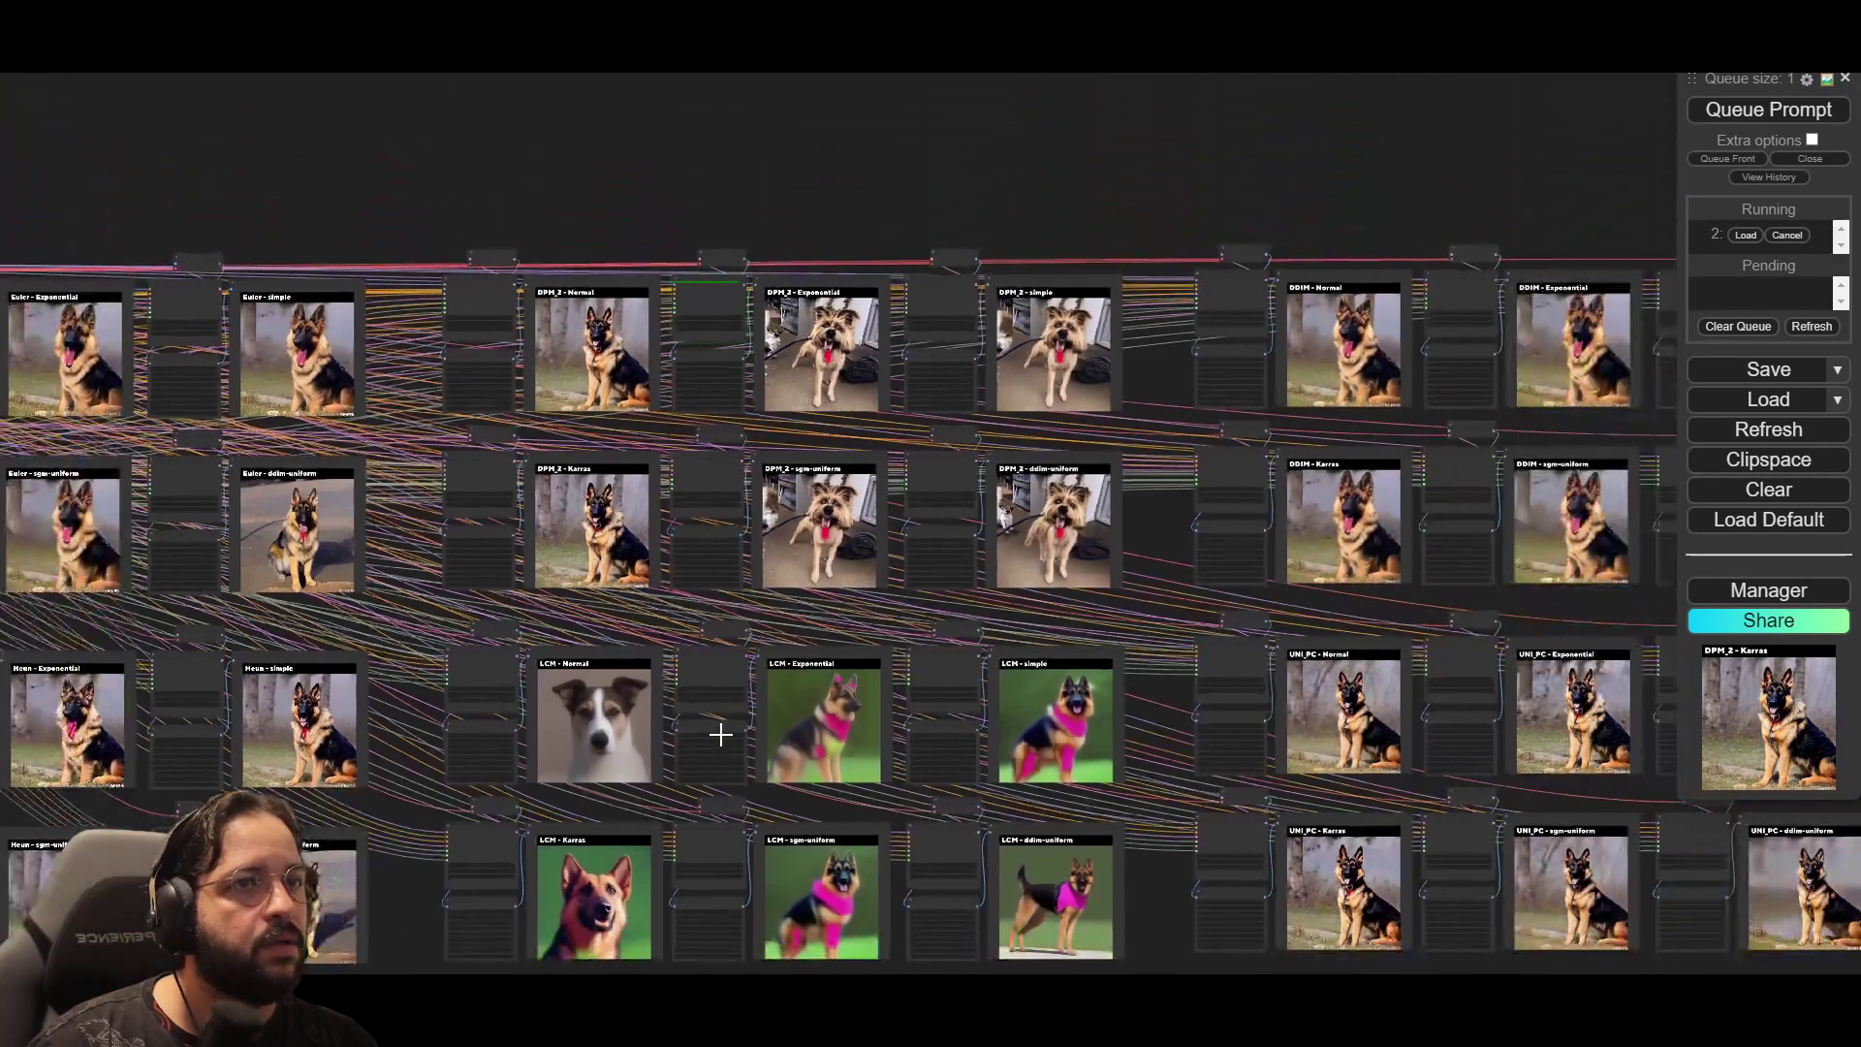
Step: Compare the German shepherd images of the UNI_PC and DDIM samplers across their schedulers, including DDIM ddim-uniform
{"action": "left_click_drag", "start_coordinate": [1074, 654], "coordinate": [723, 573]}
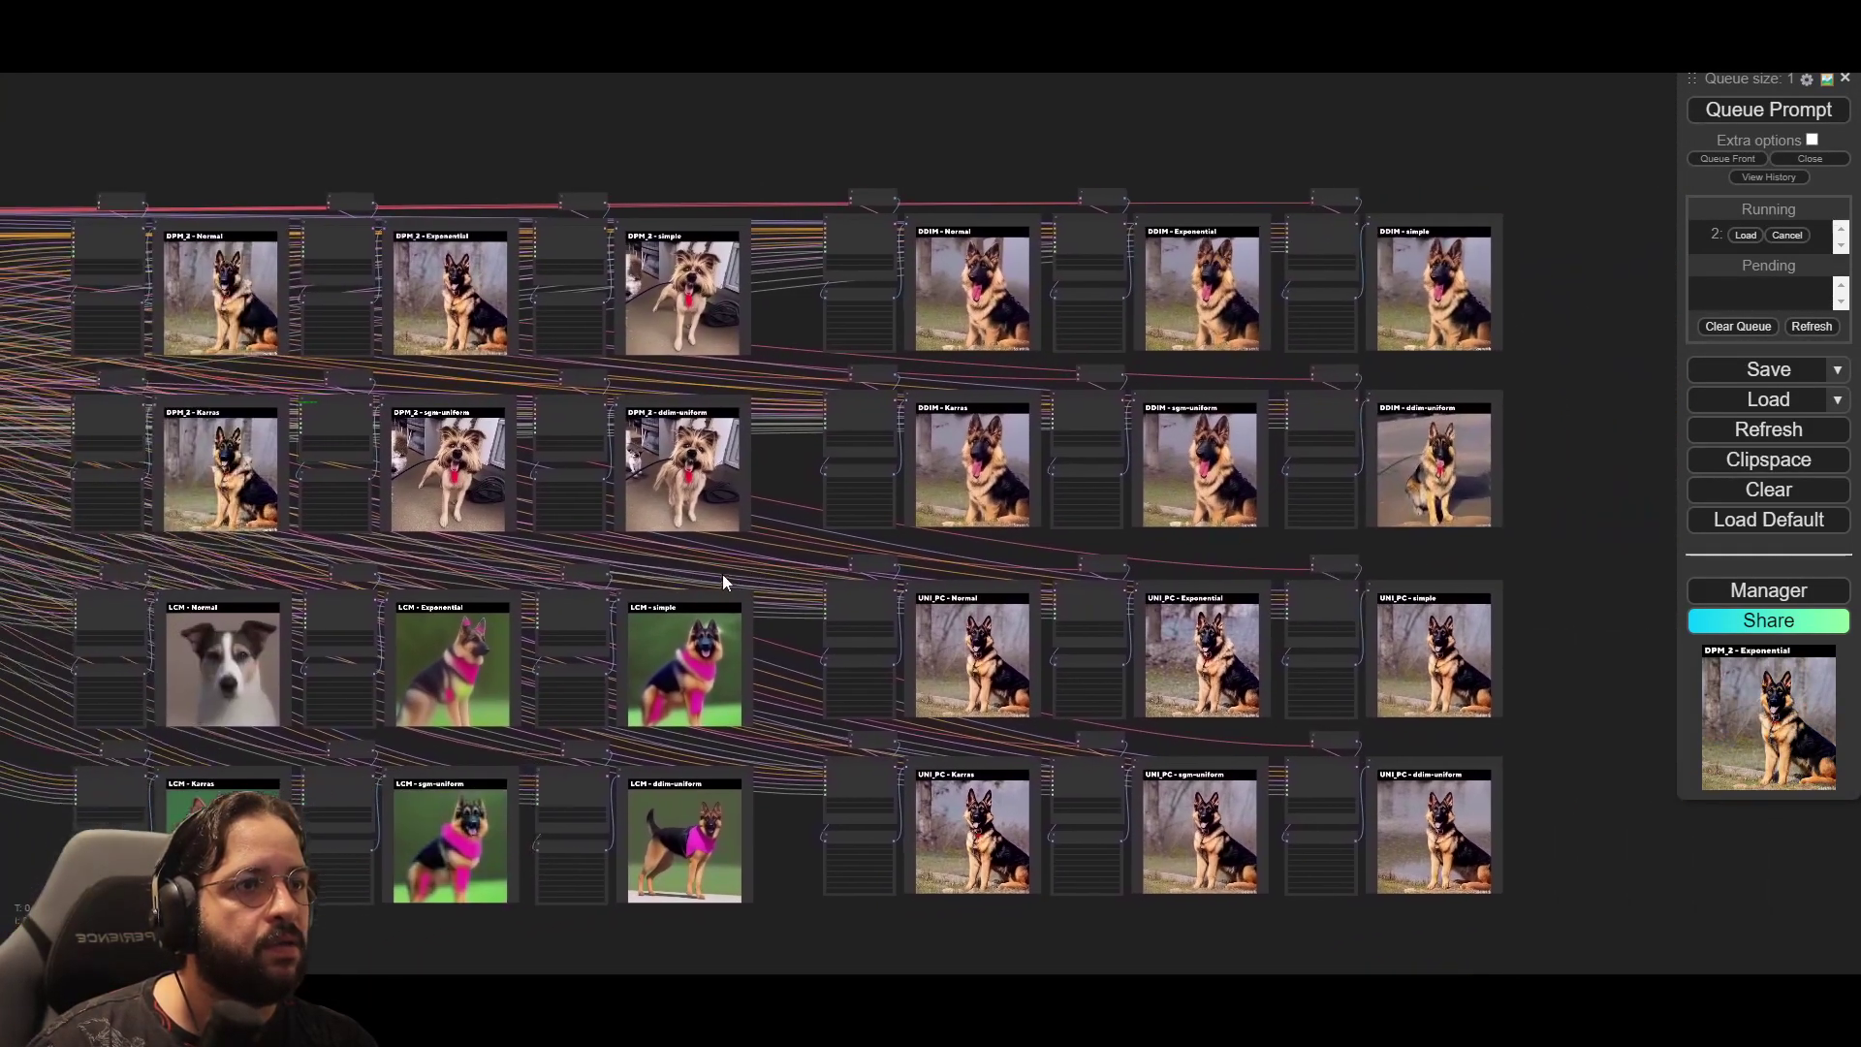
{"action": "scroll", "coordinate": [1519, 636], "scroll_direction": "up", "scroll_amount": 5}
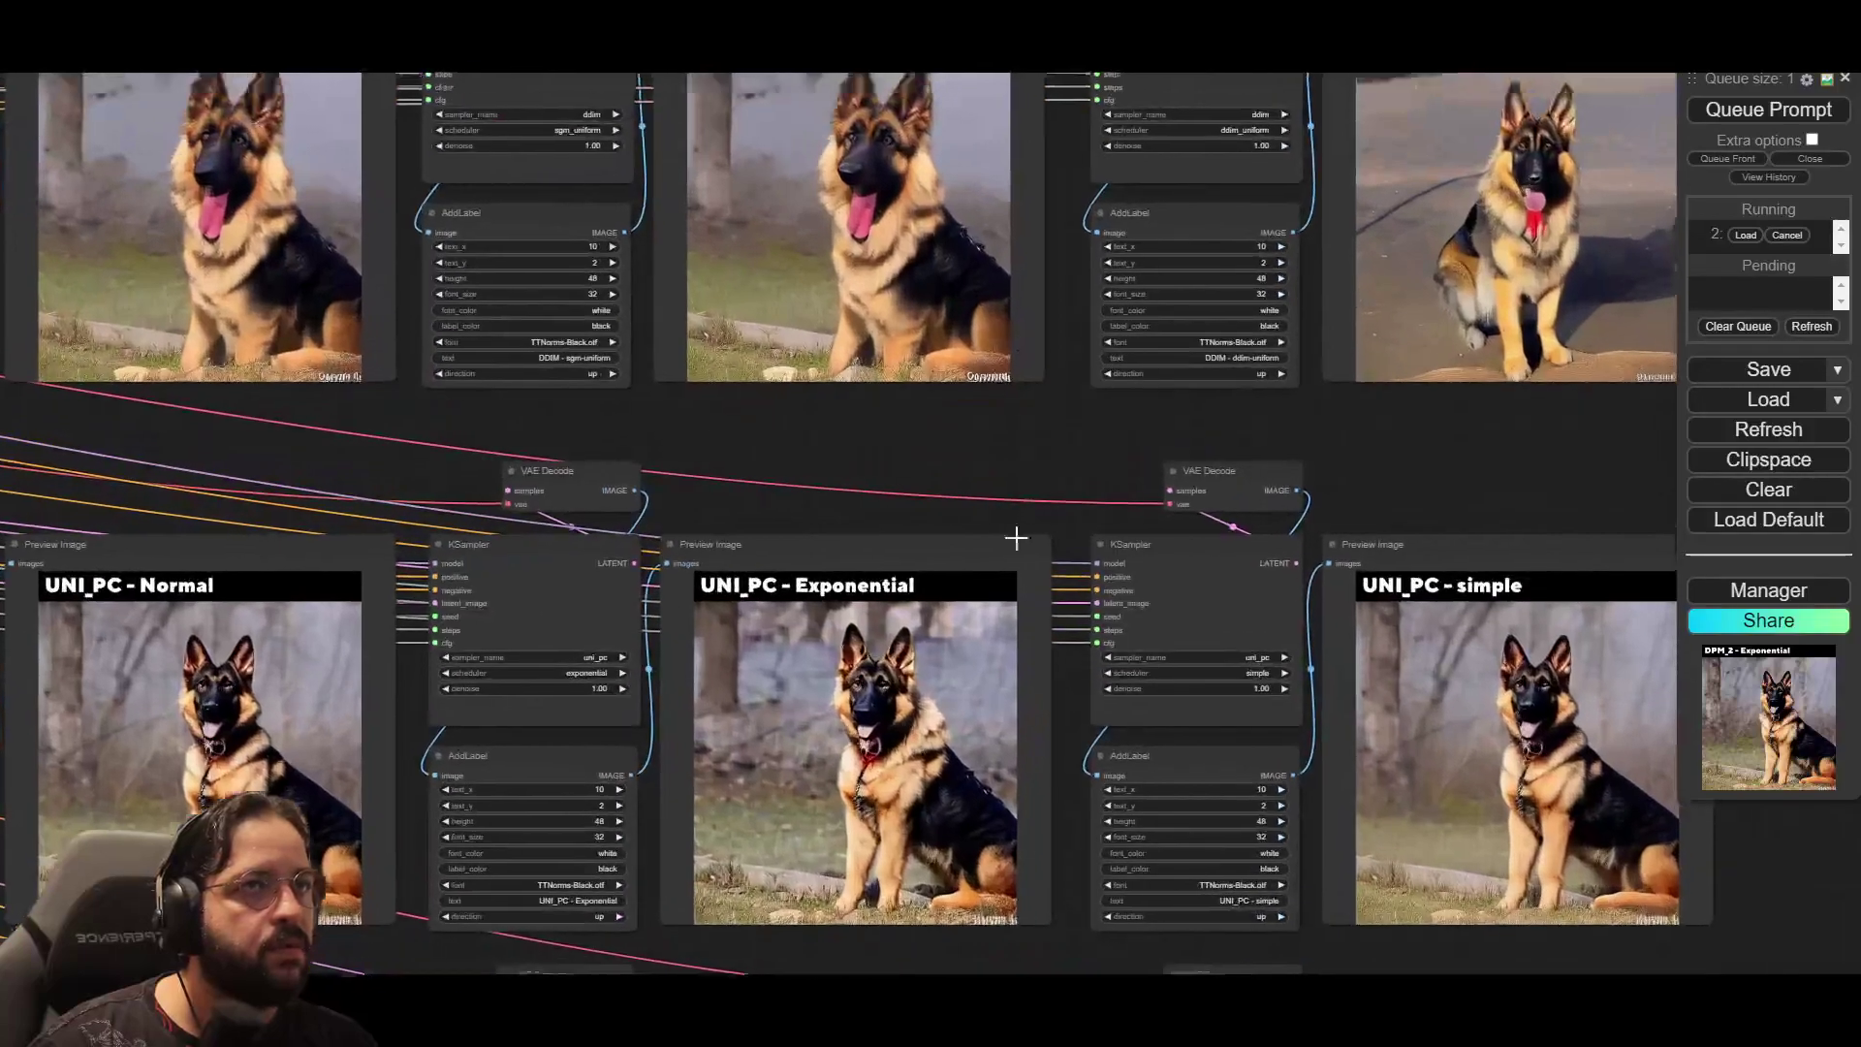
{"action": "left_click_drag", "start_coordinate": [1018, 532], "coordinate": [1035, 809]}
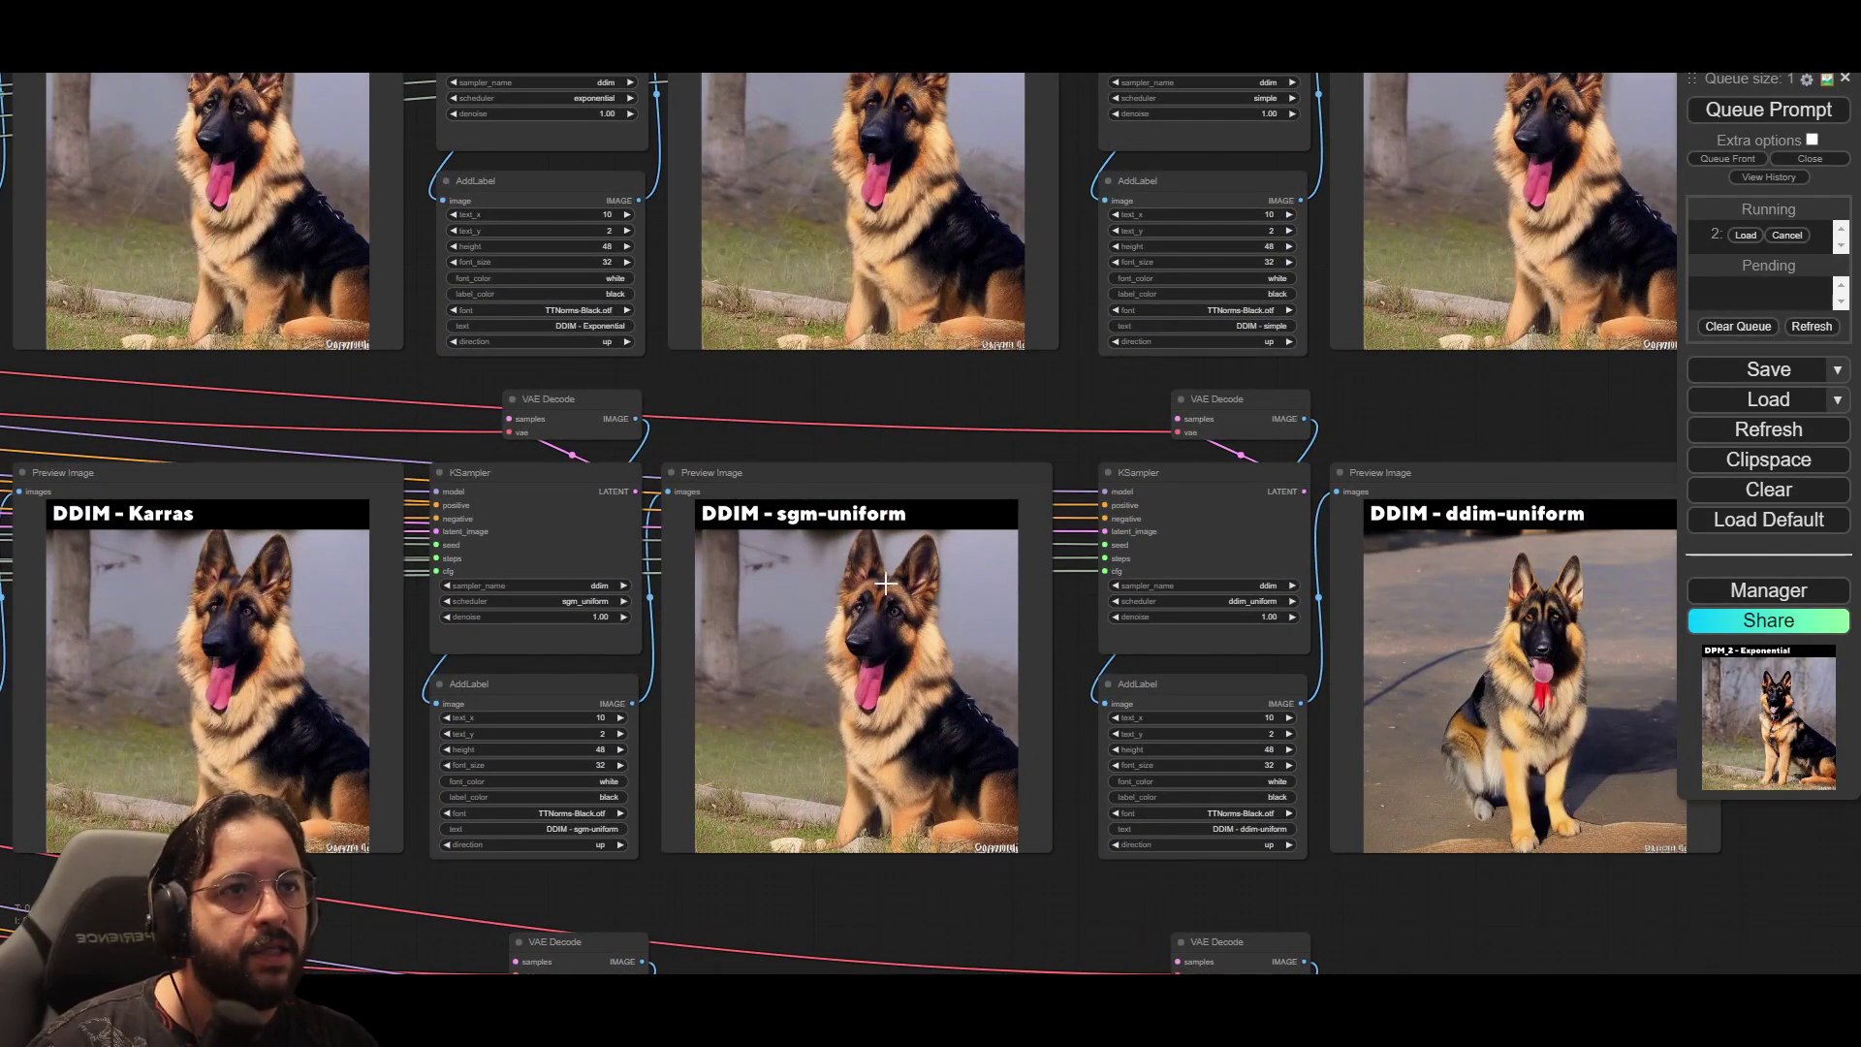
{"action": "left_click_drag", "start_coordinate": [939, 395], "coordinate": [940, 533]}
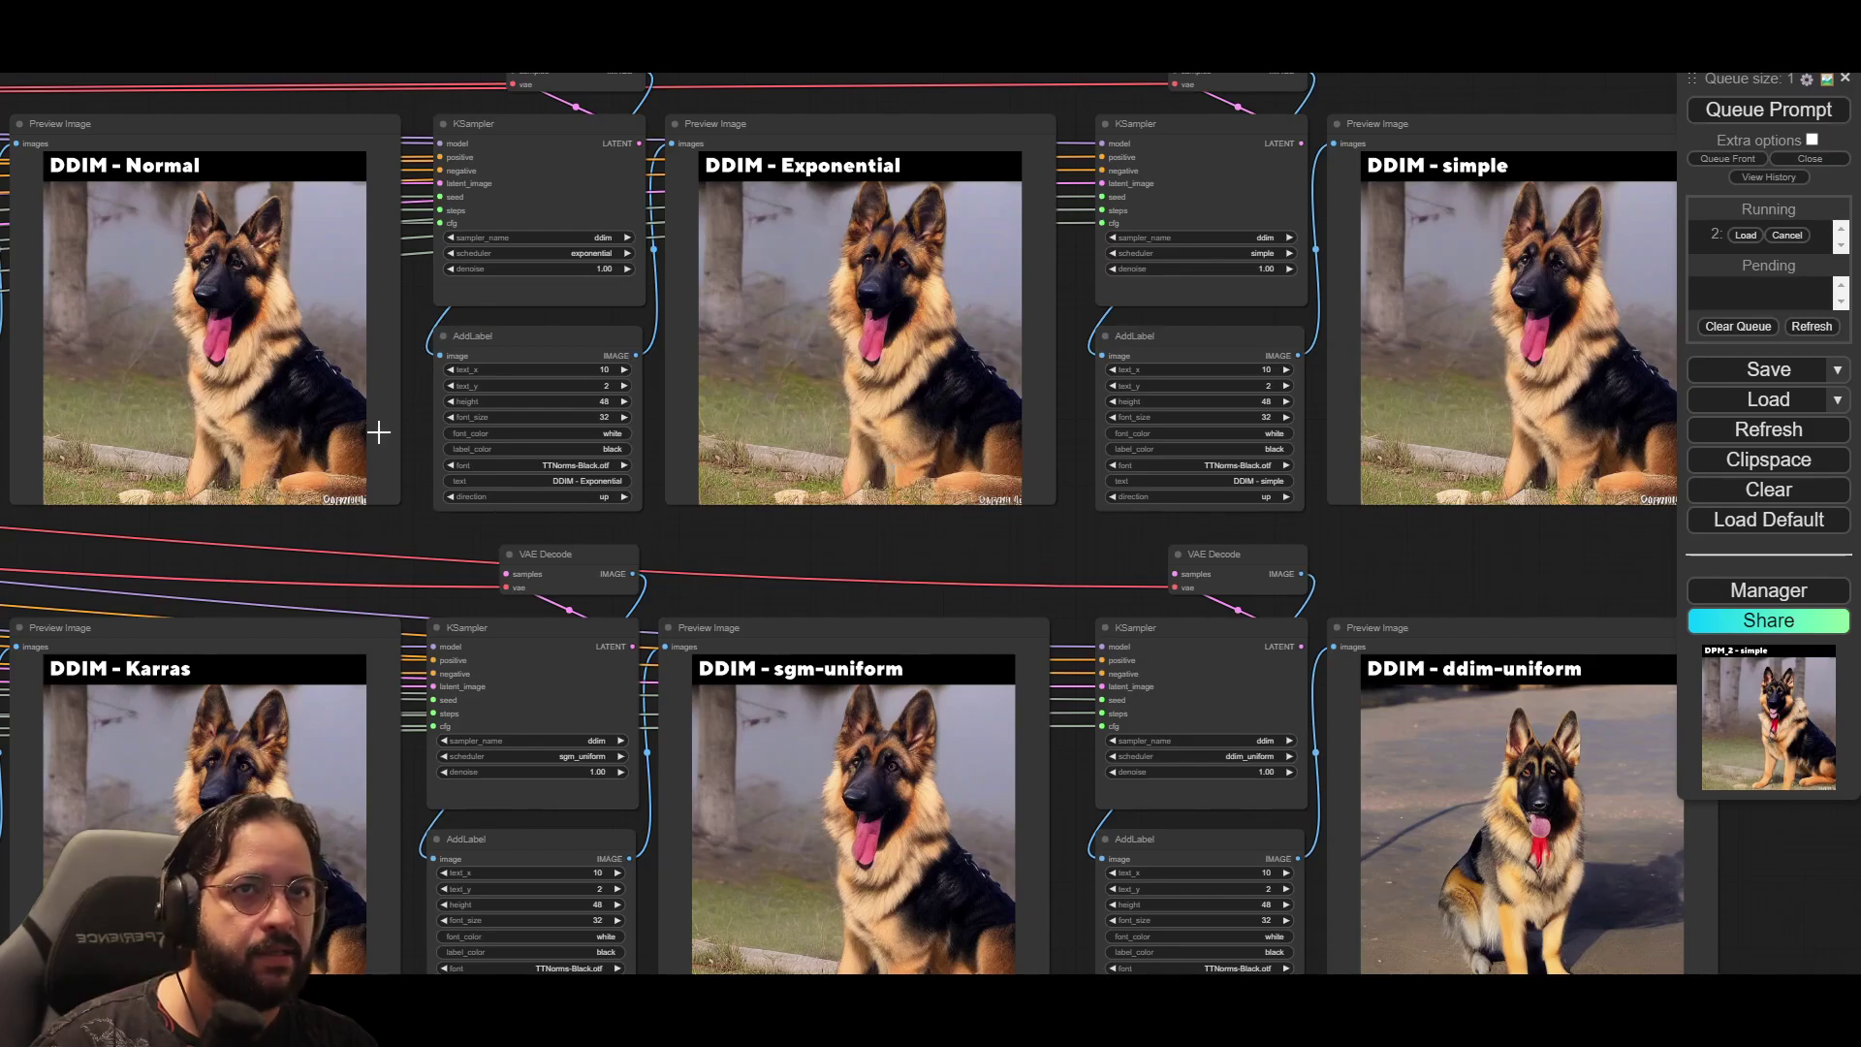
Step: Compare the new DPM_2 German shepherd images across the Normal, Exponential, simple, Karras, sgm-uniform and ddim-uniform schedulers
{"action": "left_click_drag", "start_coordinate": [378, 432], "coordinate": [1321, 332]}
{"action": "scroll", "coordinate": [717, 426], "scroll_direction": "down", "scroll_amount": 2}
{"action": "left_click_drag", "start_coordinate": [642, 378], "coordinate": [1315, 368]}
{"action": "left_click_drag", "start_coordinate": [997, 368], "coordinate": [1301, 419]}
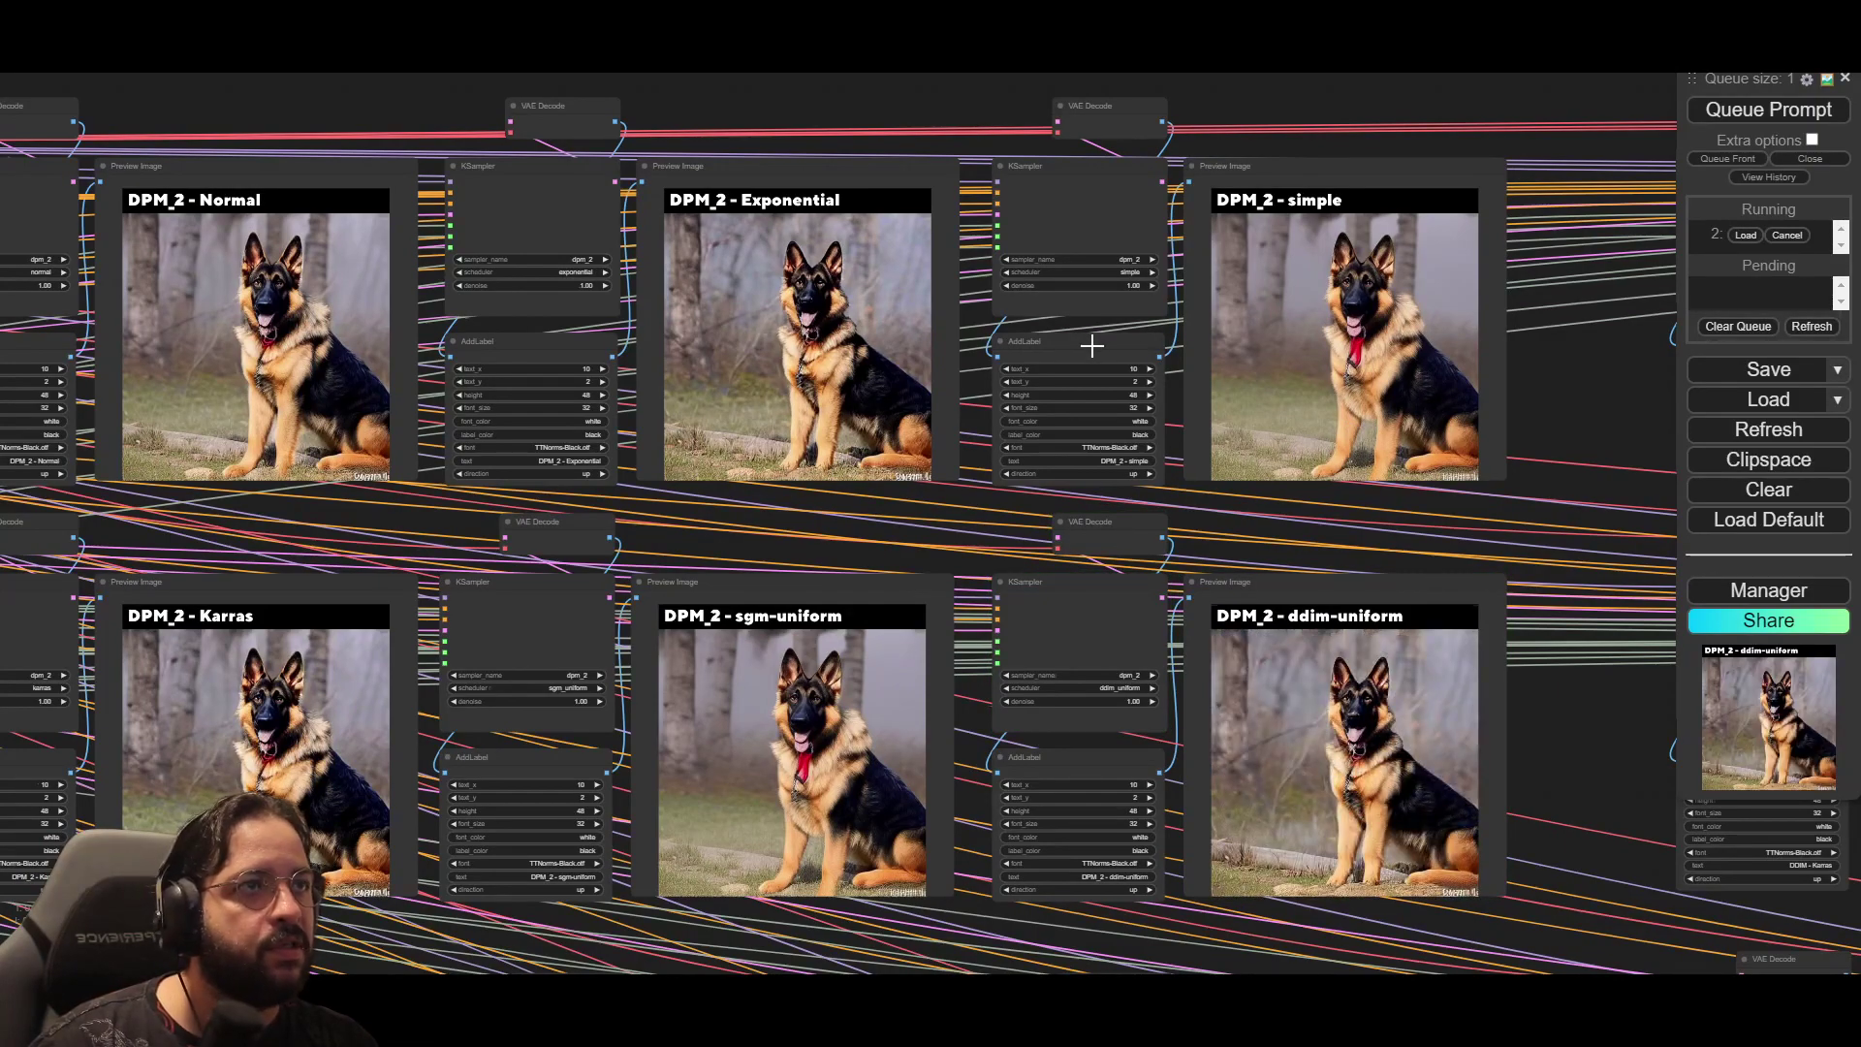
{"action": "left_click_drag", "start_coordinate": [1092, 346], "coordinate": [1110, 815]}
{"action": "left_click_drag", "start_coordinate": [958, 767], "coordinate": [1133, 234]}
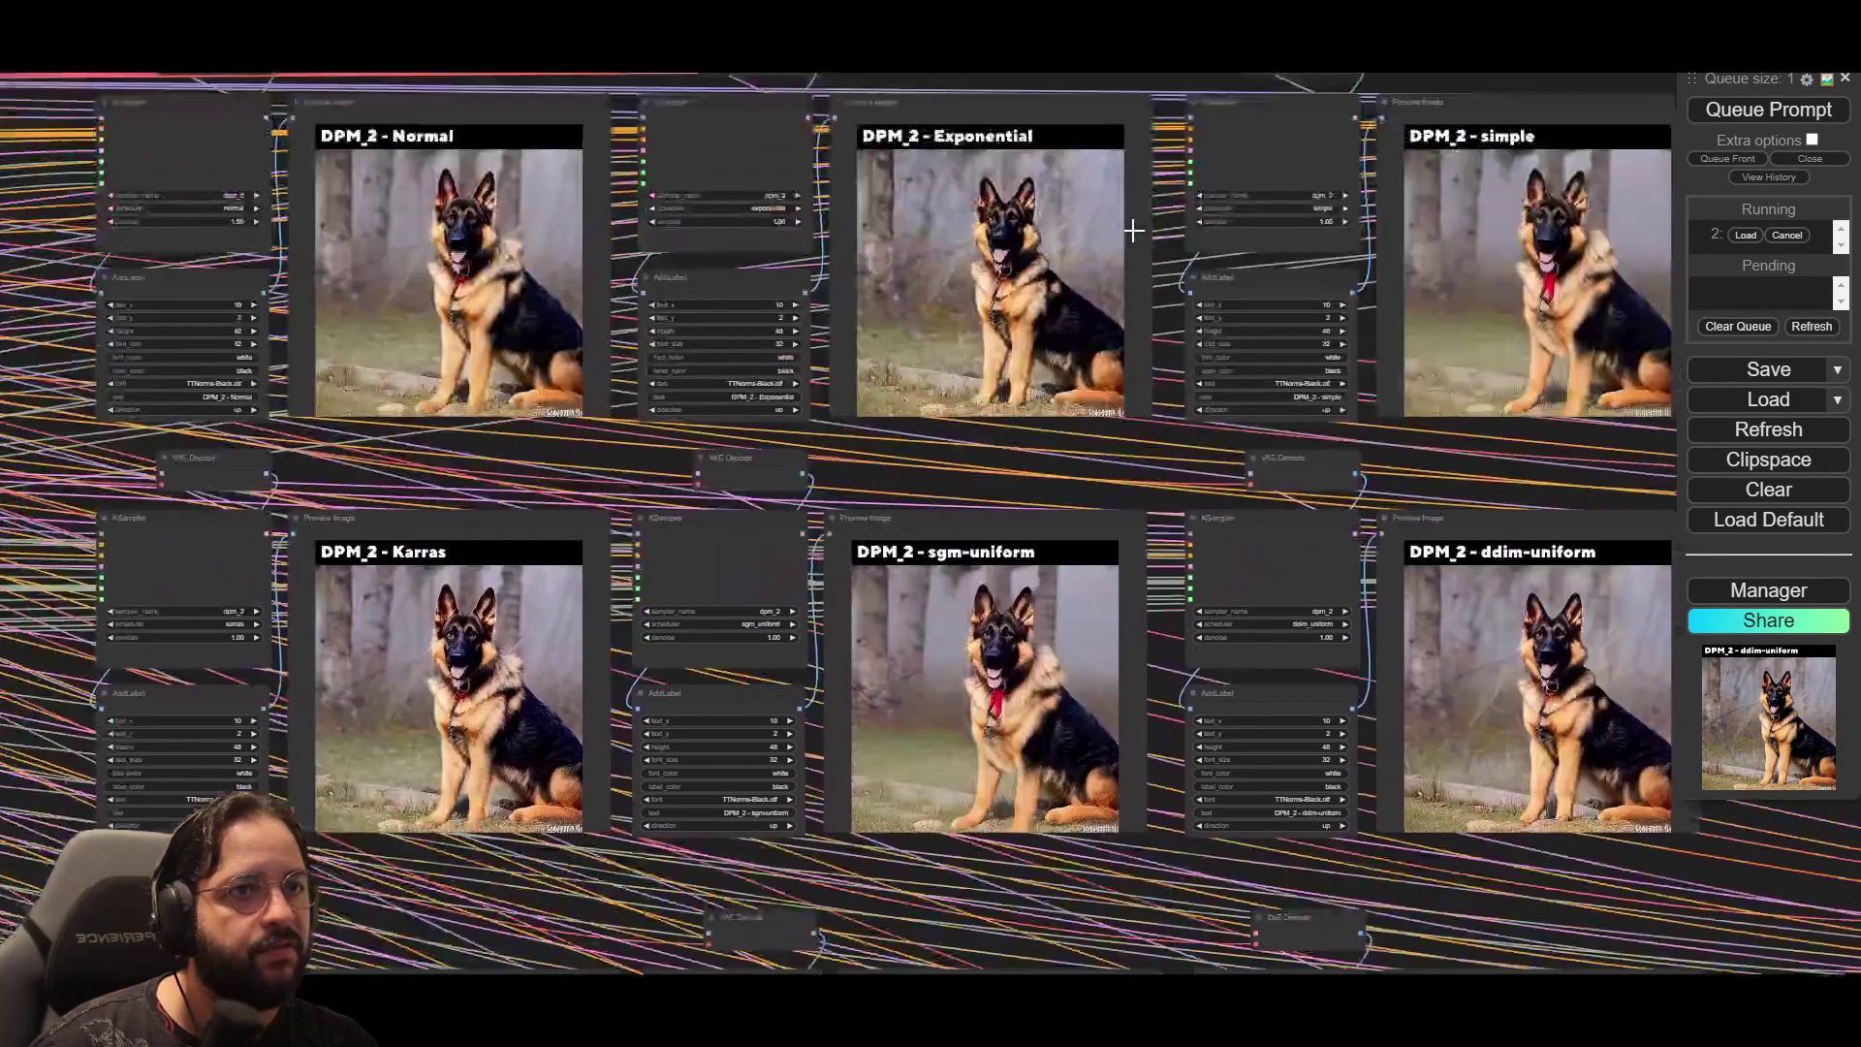
Step: Compare the LCM German shepherd images across their six schedulers, and against the neighbouring Heun images
{"action": "scroll", "coordinate": [1131, 234], "scroll_direction": "down", "scroll_amount": 10}
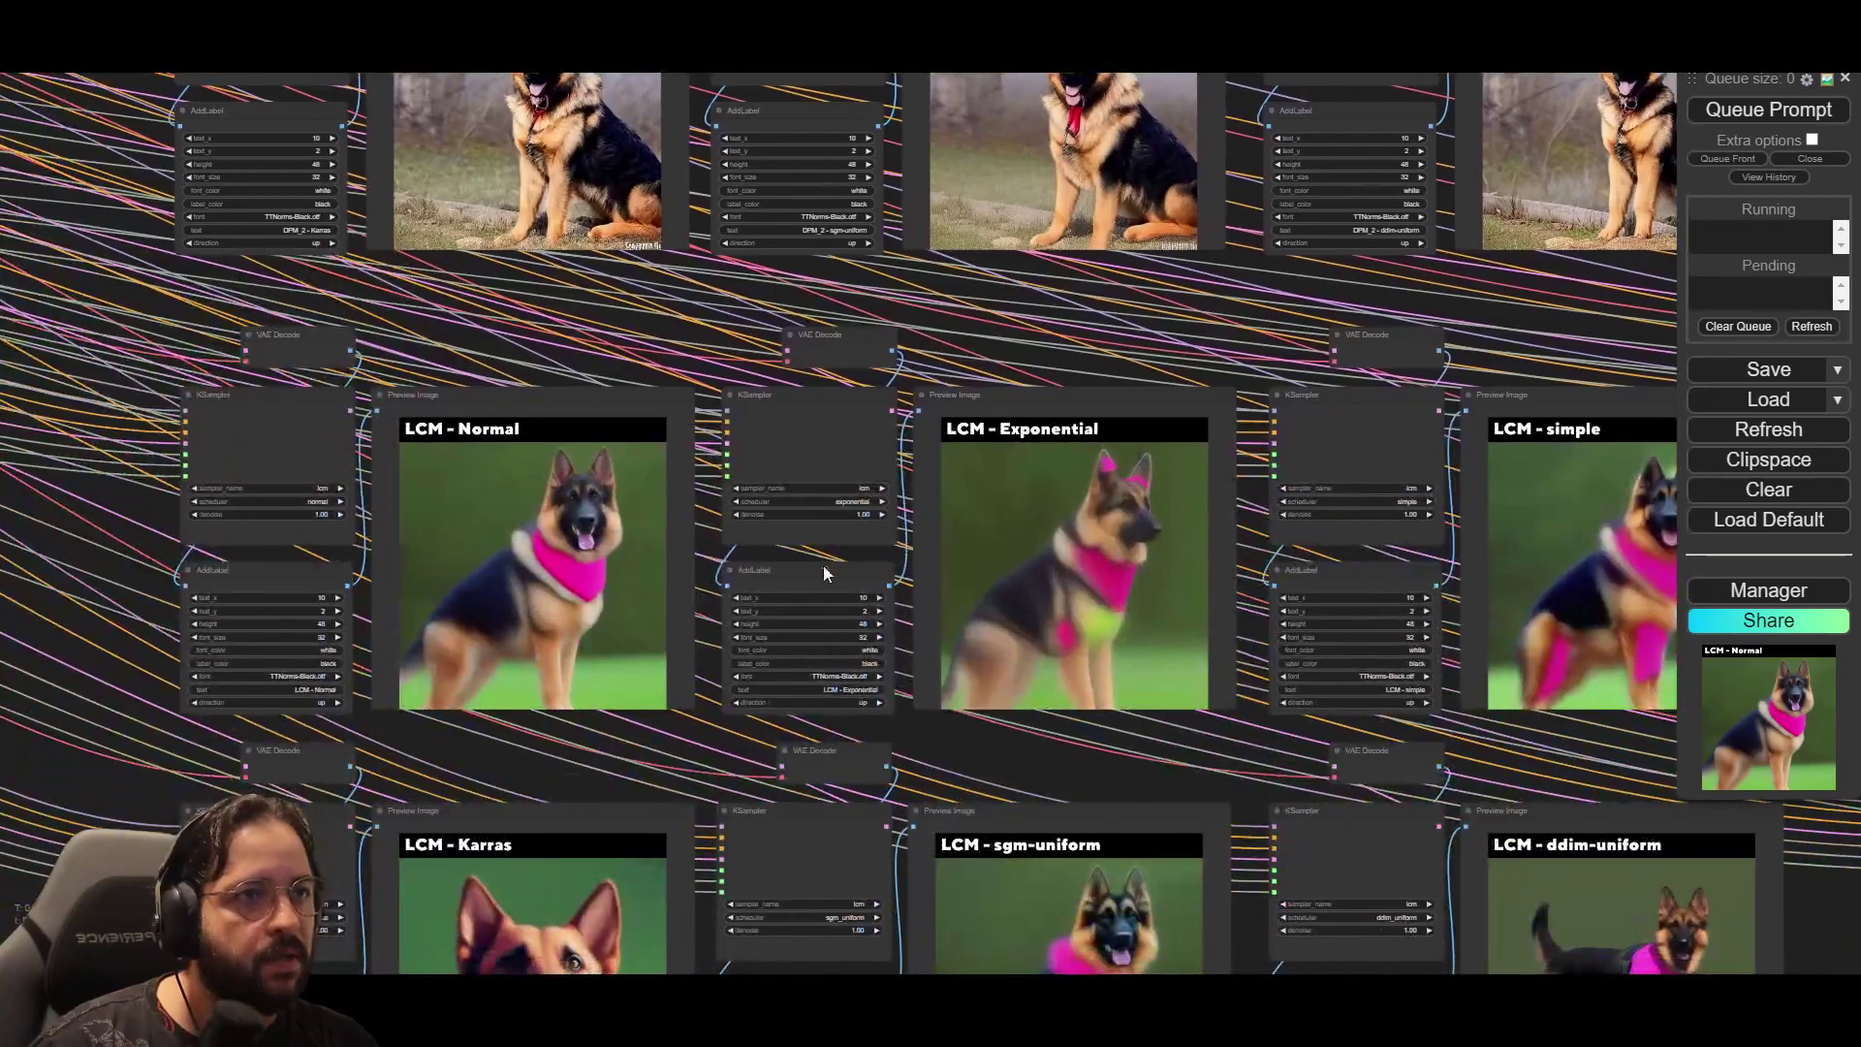
{"action": "scroll", "coordinate": [584, 585], "scroll_direction": "down", "scroll_amount": 5}
{"action": "scroll", "coordinate": [436, 387], "scroll_direction": "right", "scroll_amount": 8}
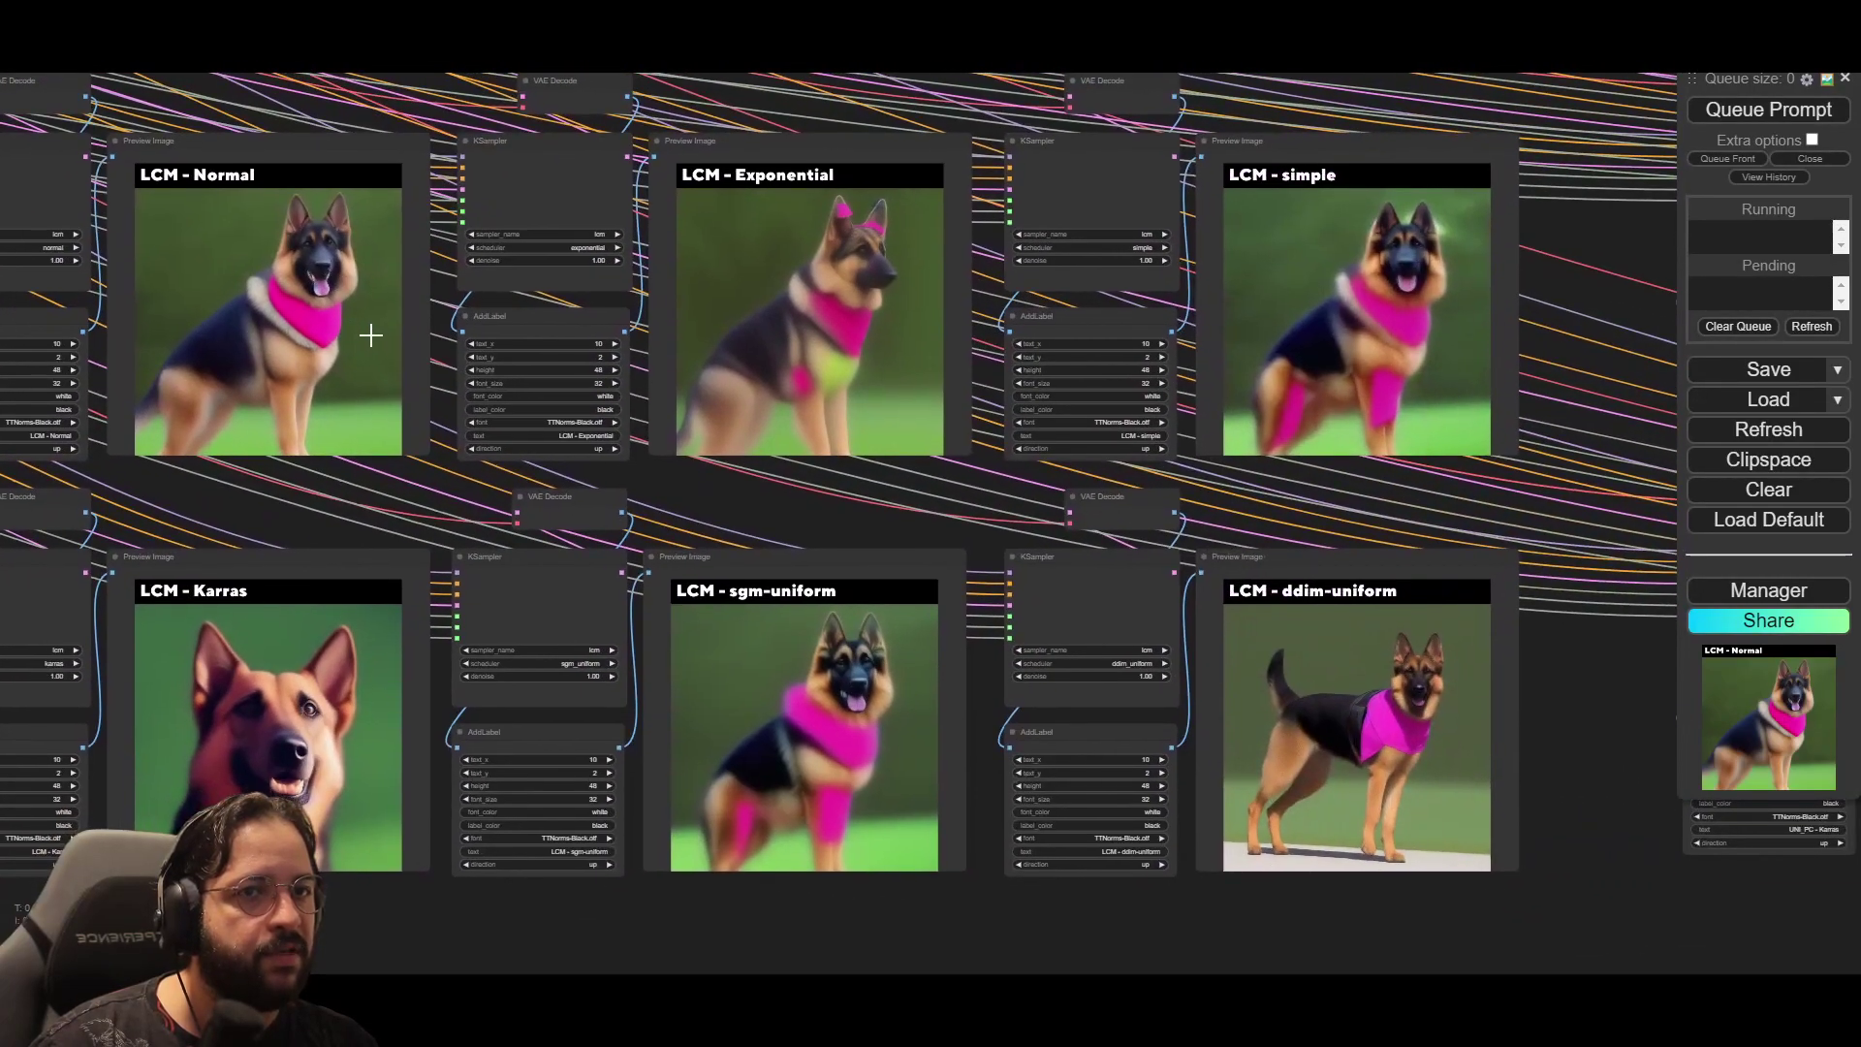
{"action": "scroll", "coordinate": [1103, 526], "scroll_direction": "left", "scroll_amount": 20}
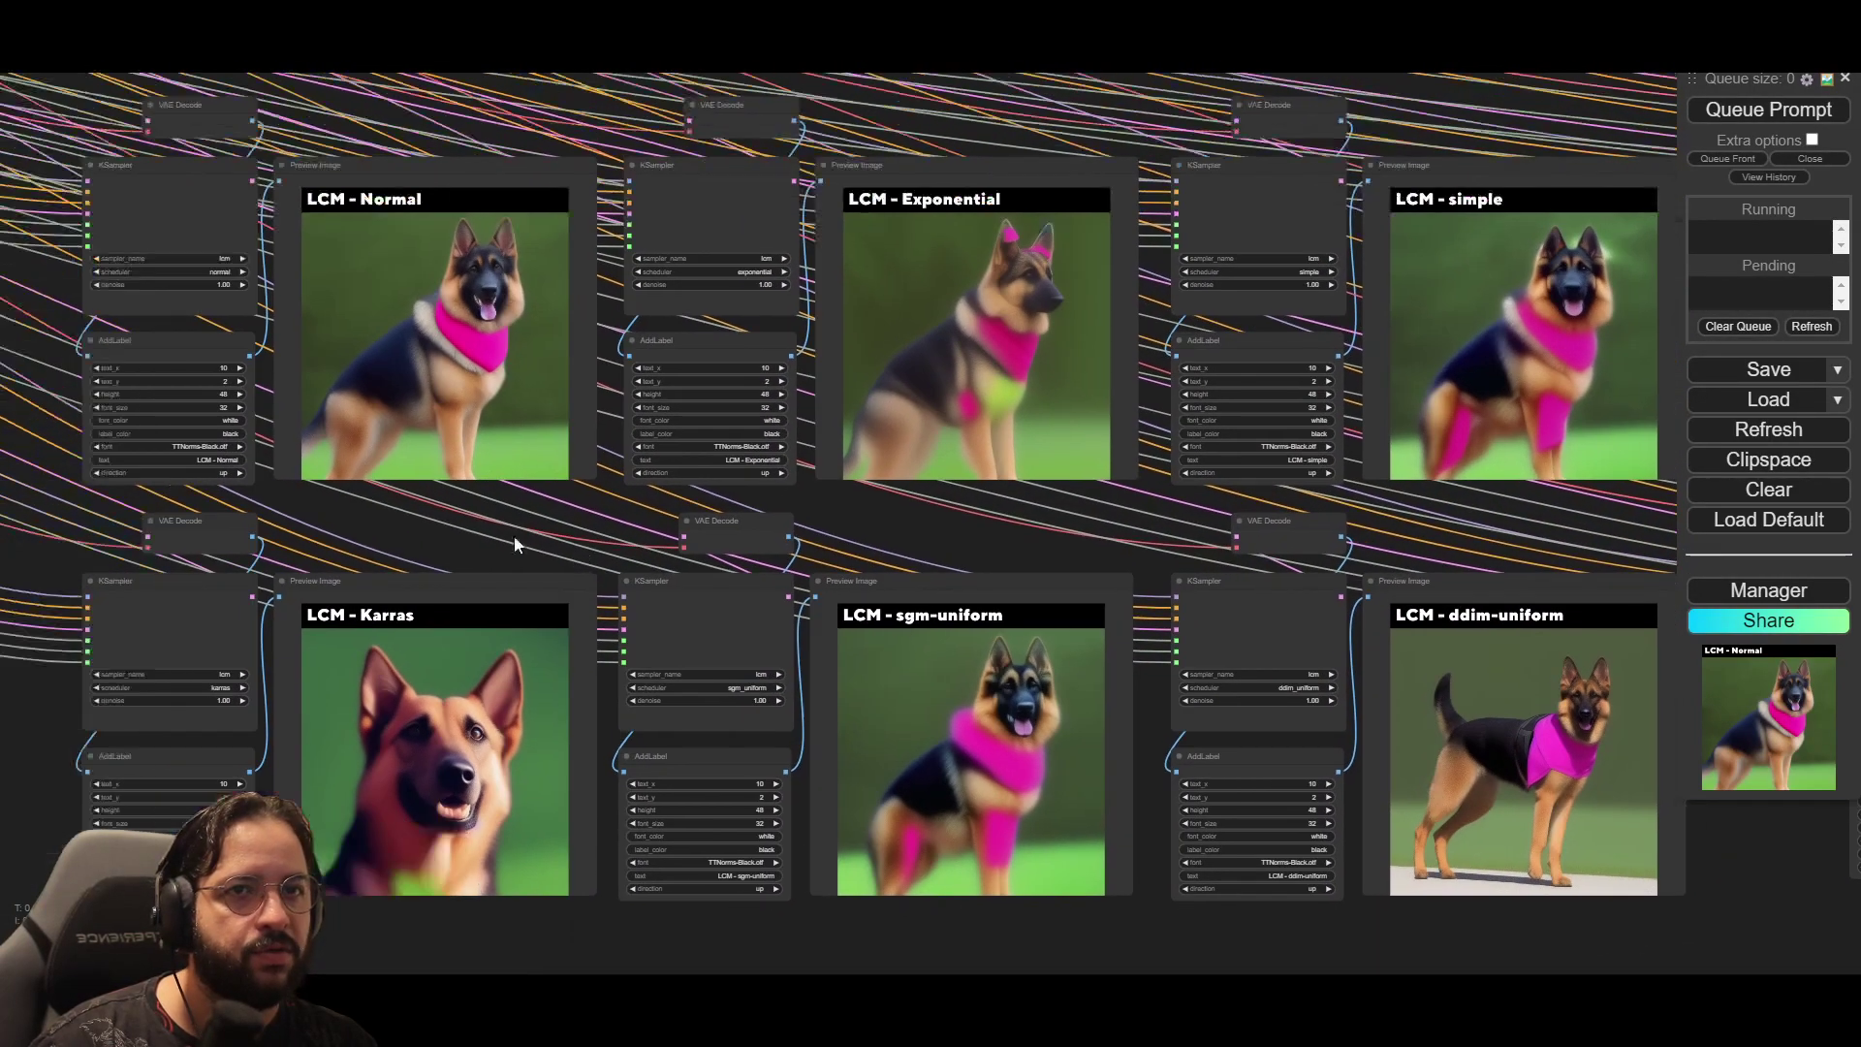
{"action": "left_click_drag", "start_coordinate": [210, 528], "coordinate": [1110, 498]}
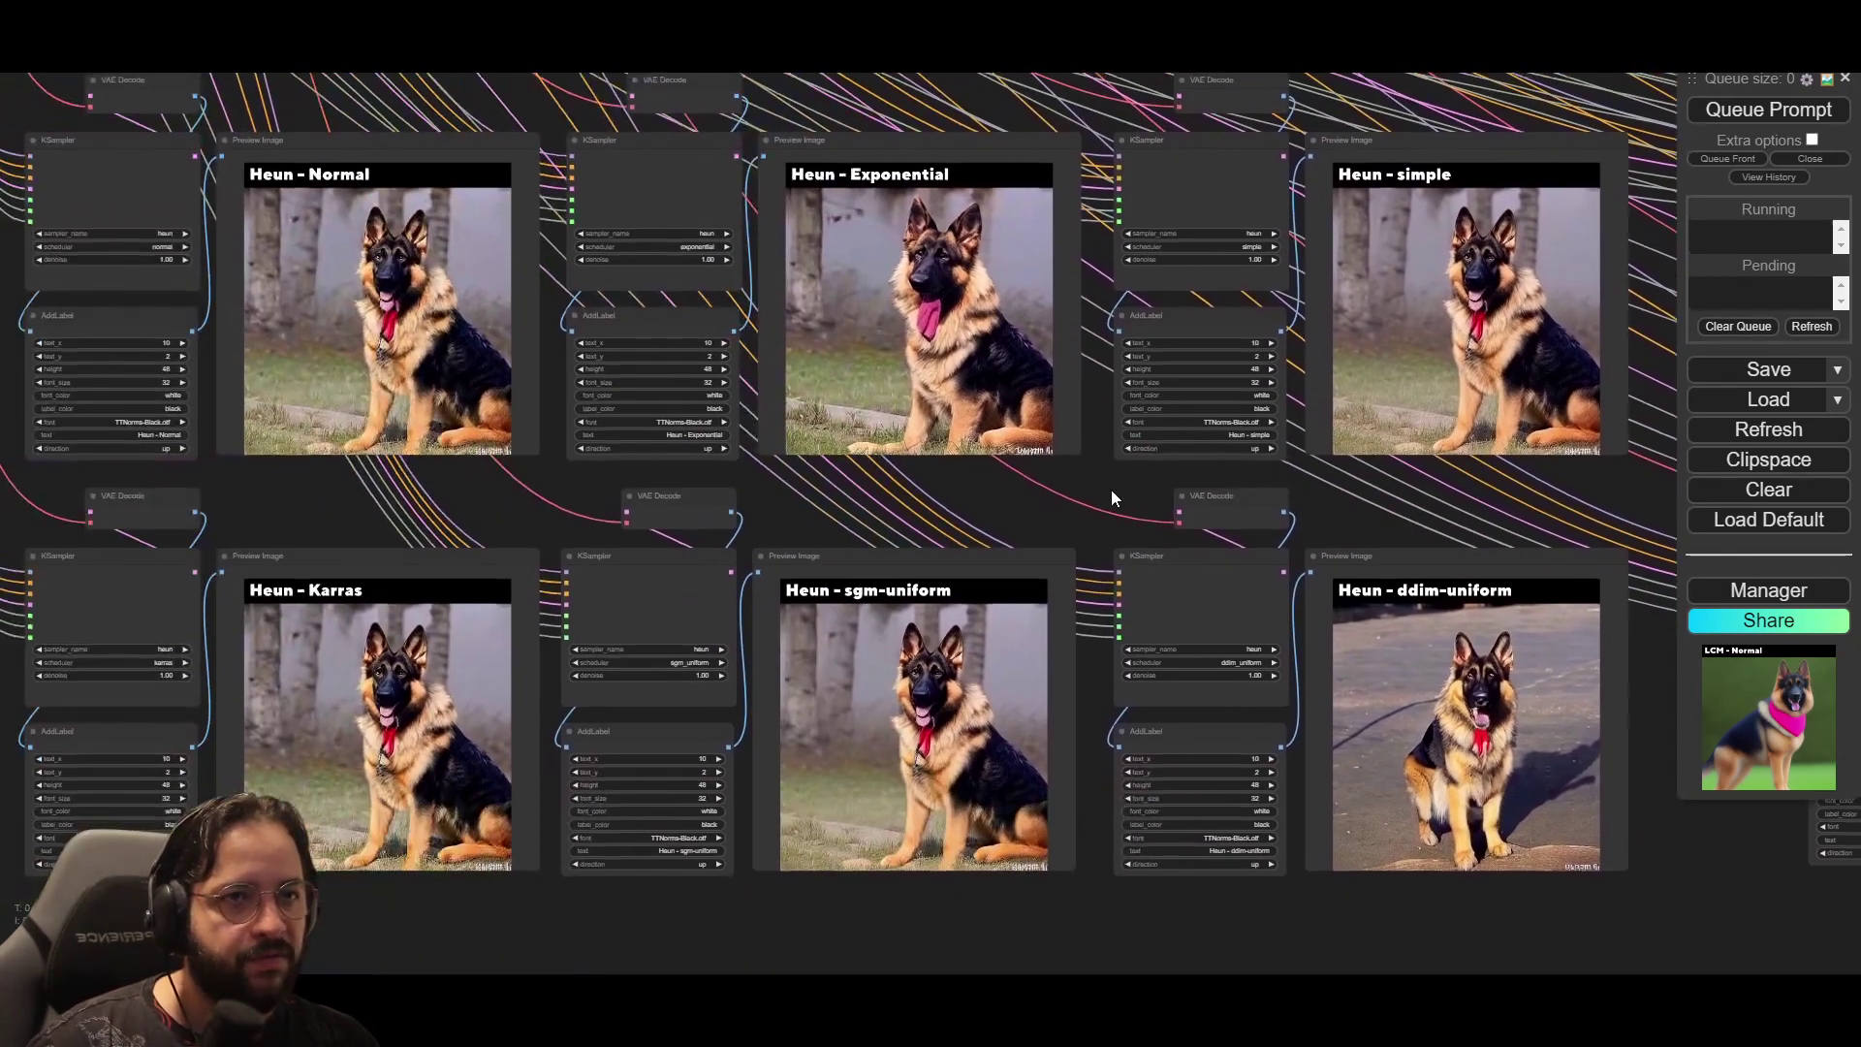
Step: Change the Load Checkpoint model to epicphotogasm_lastUnicorn.safetensors
{"action": "scroll", "coordinate": [1111, 490], "scroll_direction": "down", "scroll_amount": 5}
{"action": "left_click_drag", "start_coordinate": [831, 295], "coordinate": [1092, 788]}
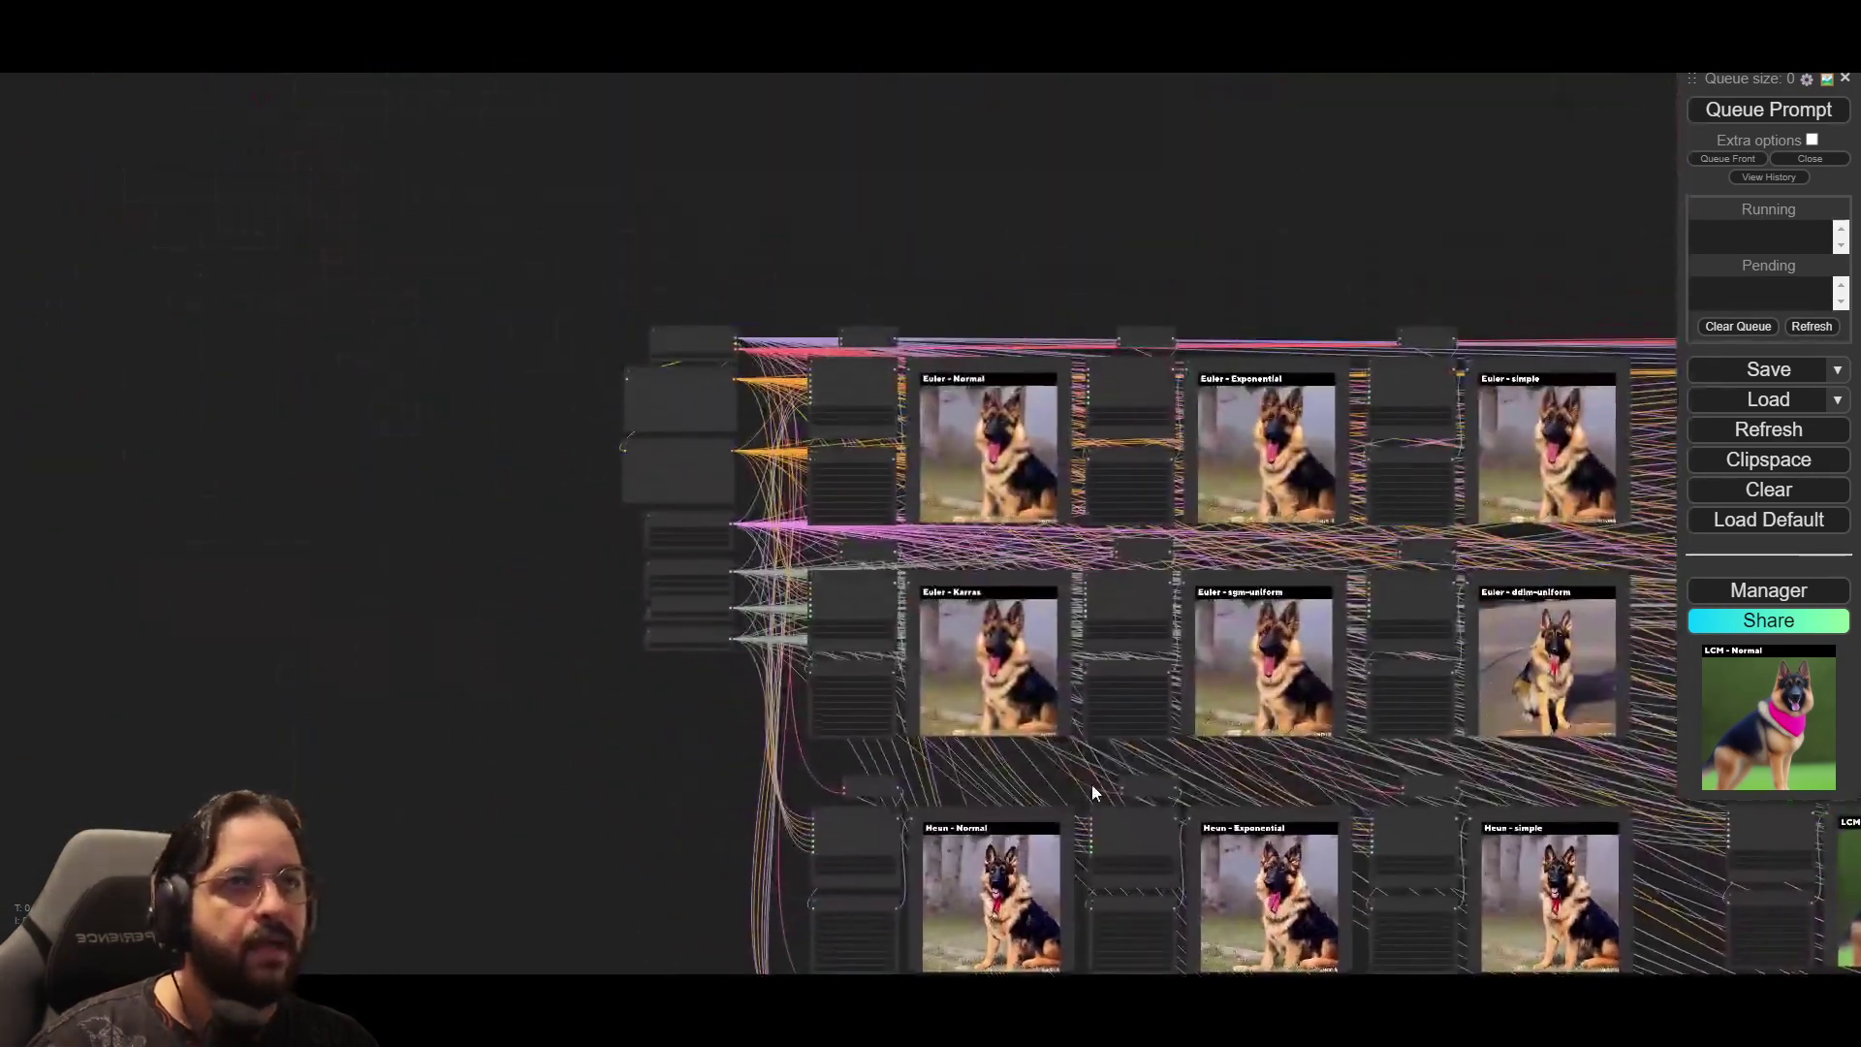
{"action": "scroll", "coordinate": [613, 395], "scroll_direction": "up", "scroll_amount": 5}
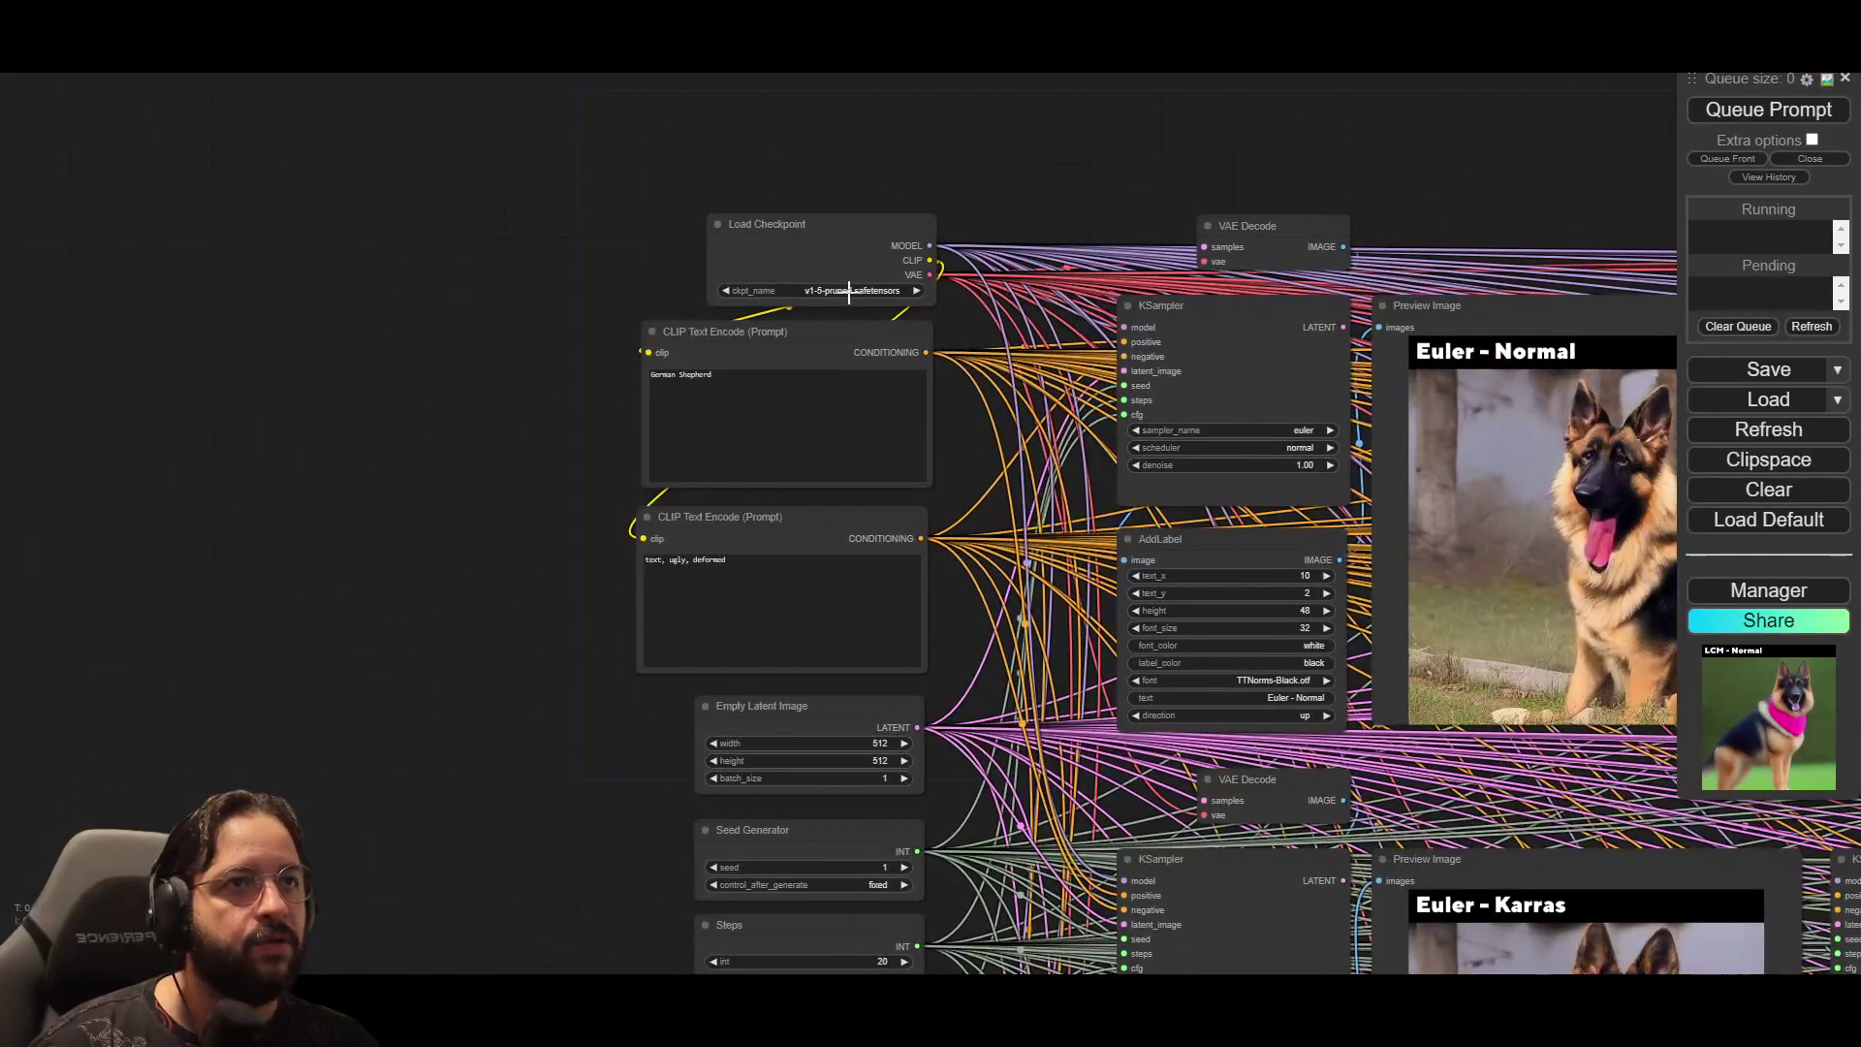
{"action": "left_click", "coordinate": [849, 291]}
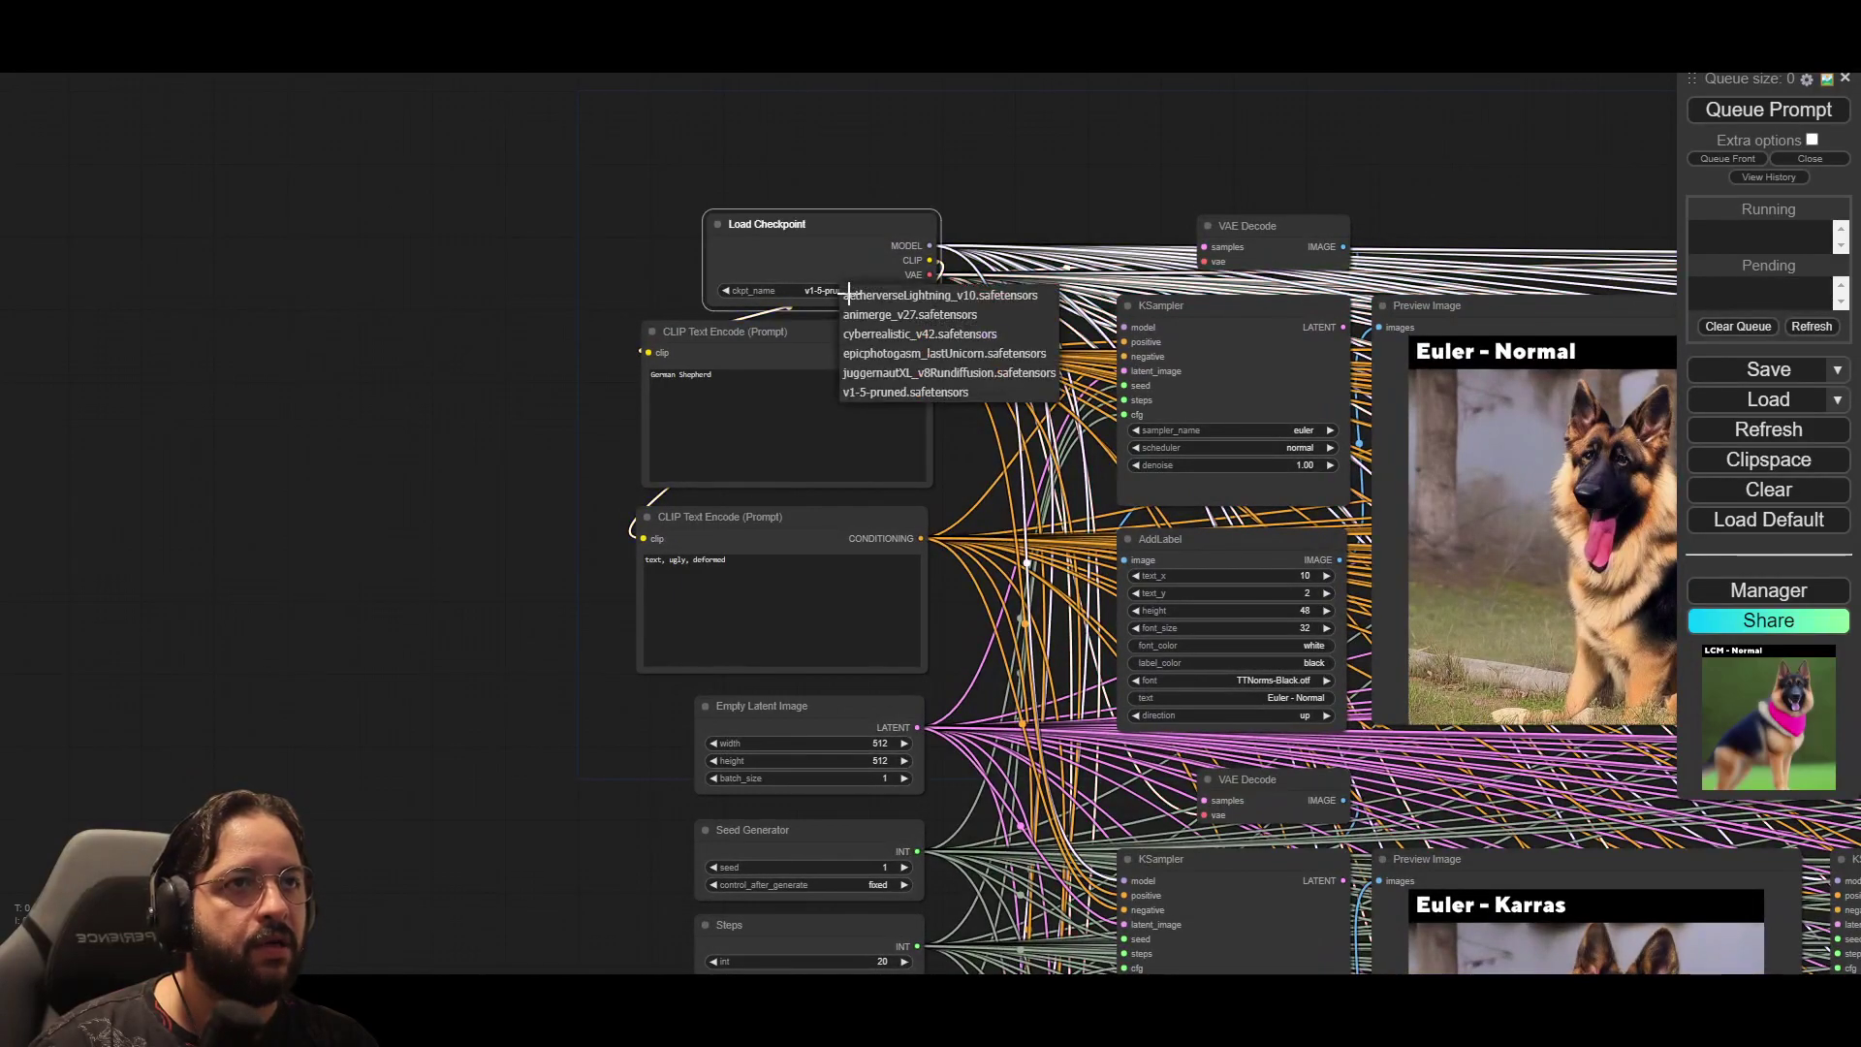
{"action": "left_click", "coordinate": [979, 355]}
{"action": "scroll", "coordinate": [805, 266], "scroll_direction": "up", "scroll_amount": 4}
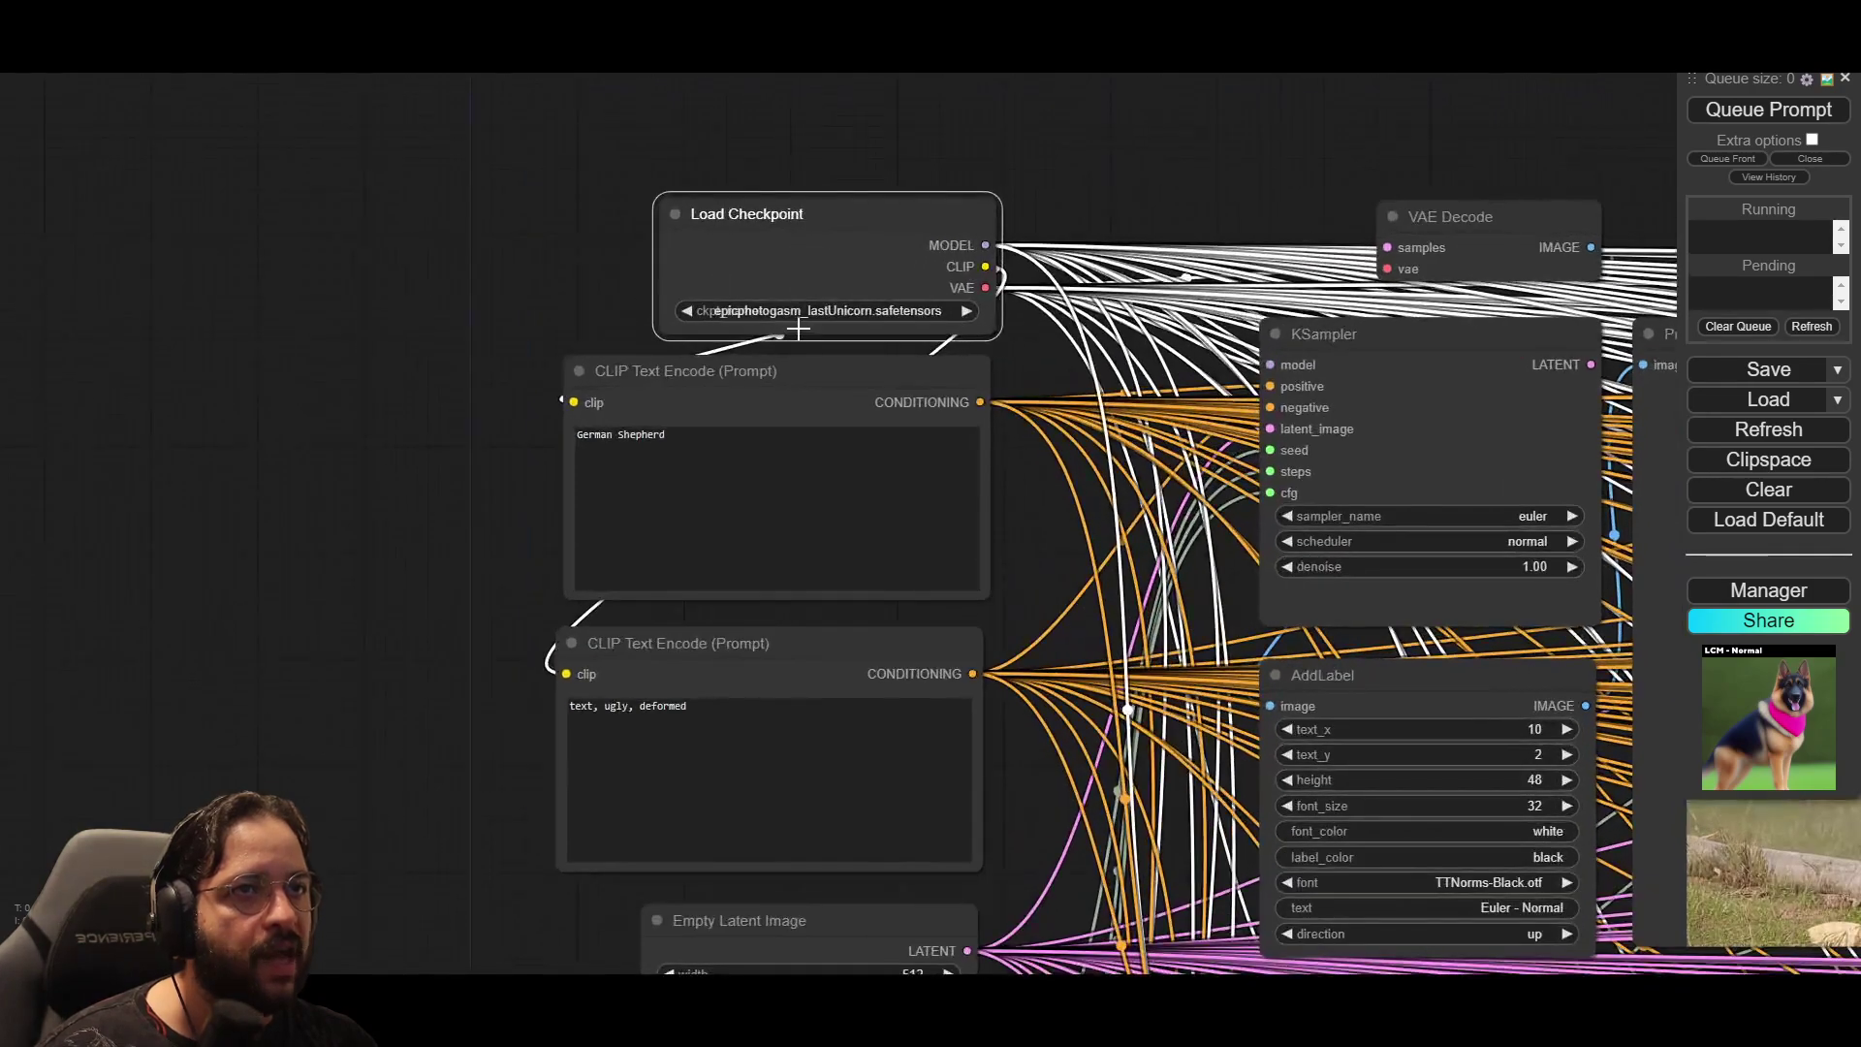
Step: Queue the German Shepherd prompt for generation with the selected checkpoint
{"action": "scroll", "coordinate": [483, 614], "scroll_direction": "down", "scroll_amount": 3}
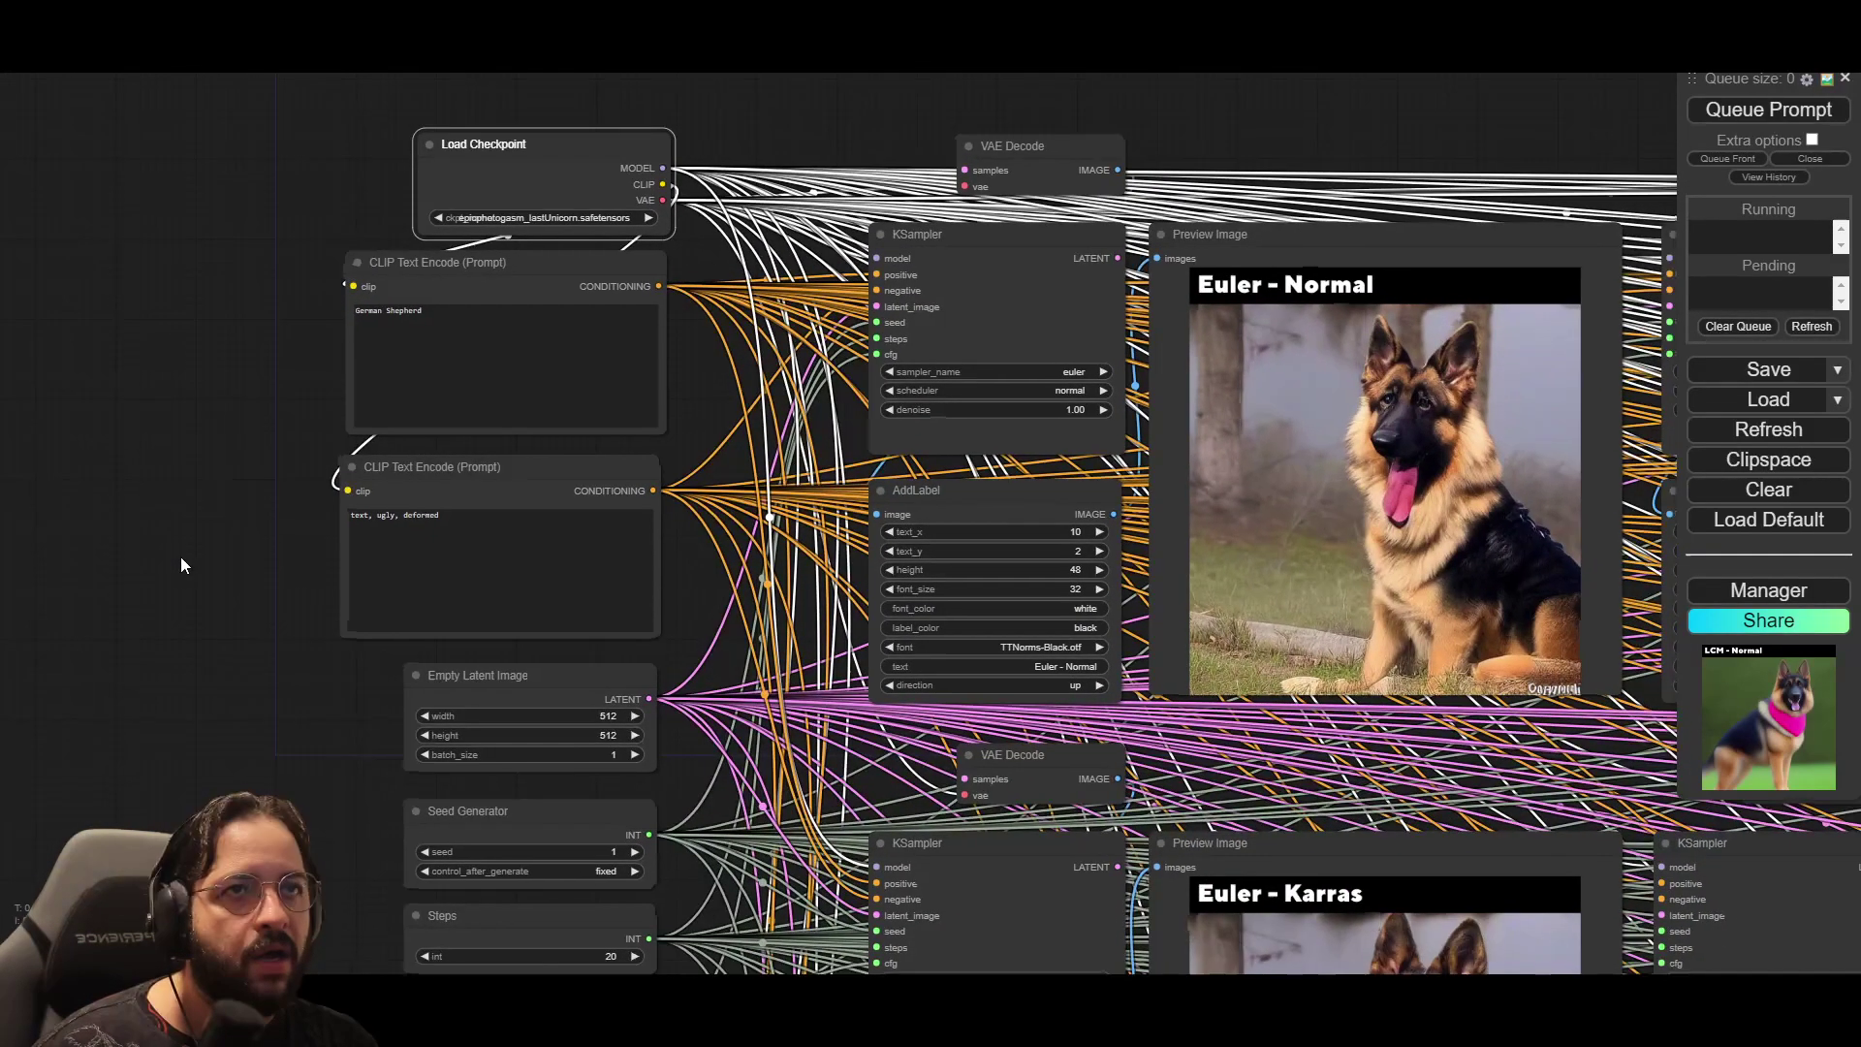
{"action": "left_click_drag", "start_coordinate": [180, 556], "coordinate": [174, 555]}
{"action": "left_click", "coordinate": [1741, 120]}
Step: Follow the new run from the LCM image group, reviewing the existing results of its six schedulers
{"action": "scroll", "coordinate": [1029, 595], "scroll_direction": "down", "scroll_amount": 10}
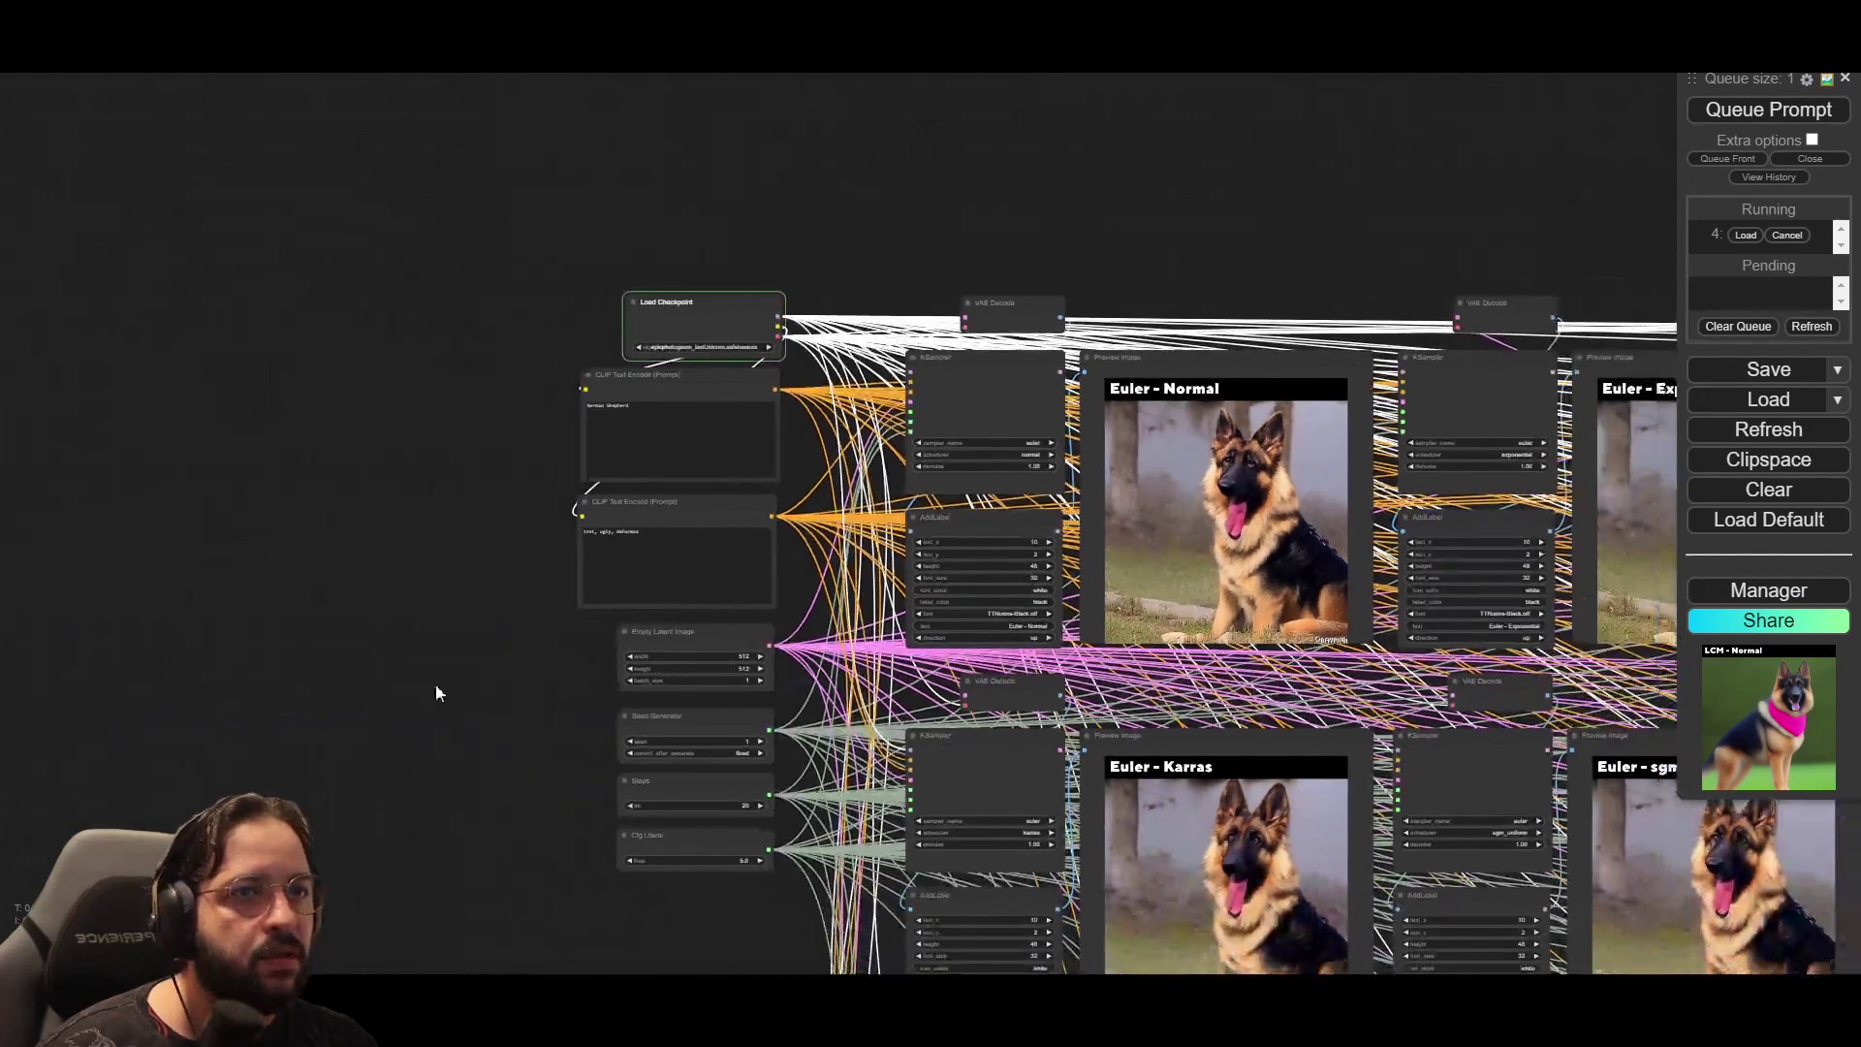
{"action": "scroll", "coordinate": [101, 522], "scroll_direction": "up", "scroll_amount": 5}
{"action": "scroll", "coordinate": [194, 555], "scroll_direction": "down", "scroll_amount": 3}
{"action": "scroll", "coordinate": [194, 555], "scroll_direction": "down", "scroll_amount": 3}
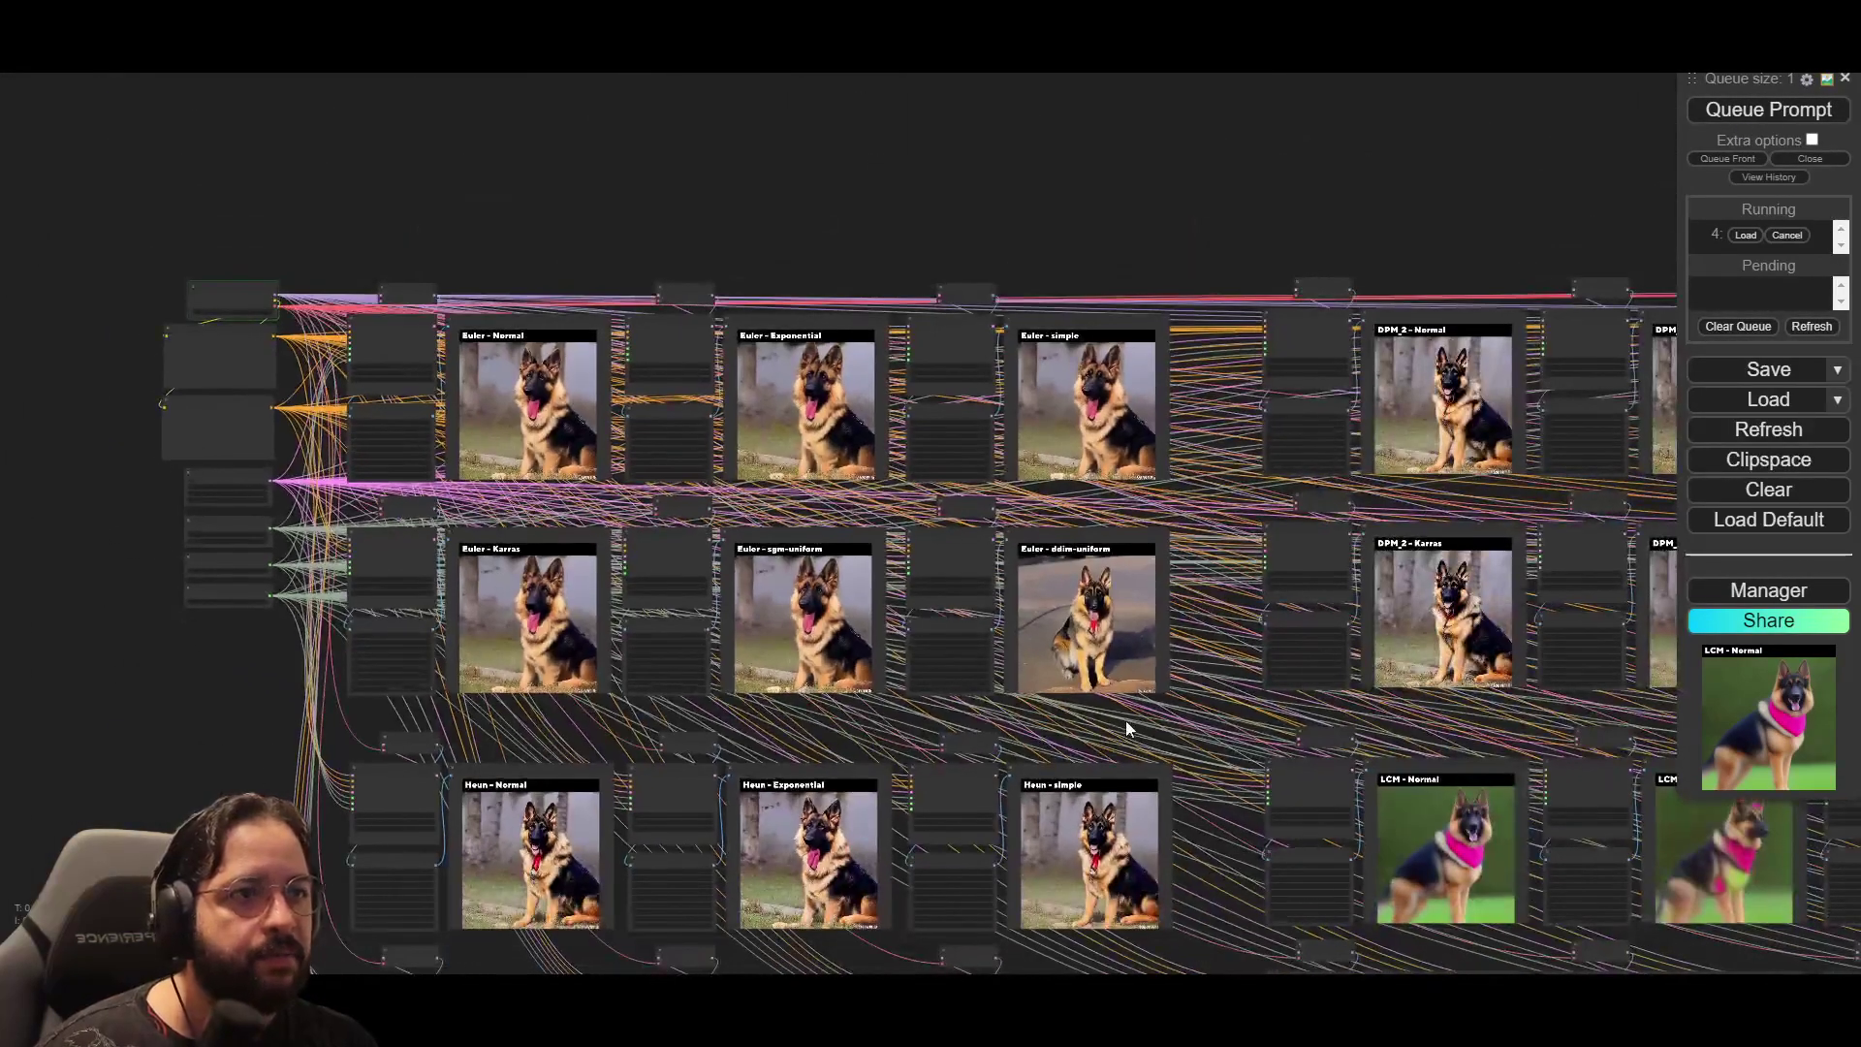
{"action": "left_click_drag", "start_coordinate": [1308, 762], "coordinate": [594, 394]}
{"action": "scroll", "coordinate": [807, 492], "scroll_direction": "up", "scroll_amount": 1}
{"action": "scroll", "coordinate": [807, 493], "scroll_direction": "up", "scroll_amount": 3}
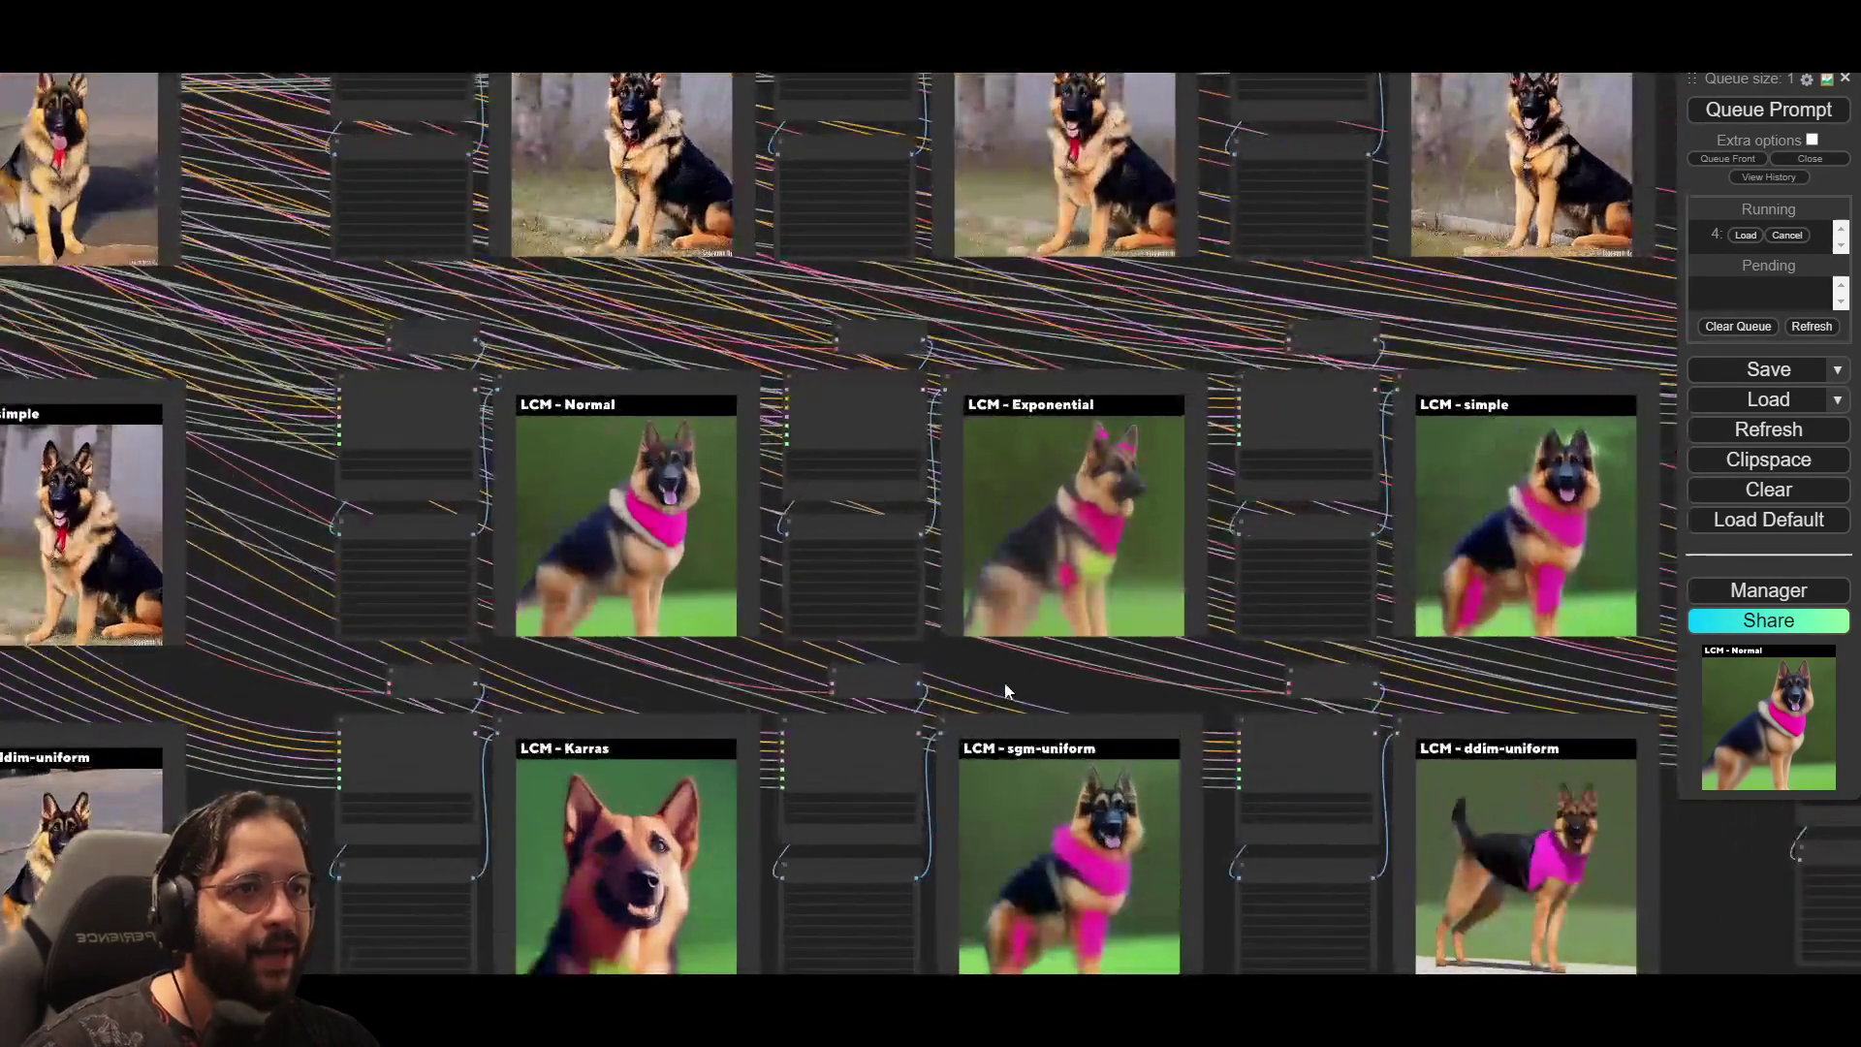
{"action": "left_click_drag", "start_coordinate": [1005, 685], "coordinate": [905, 610]}
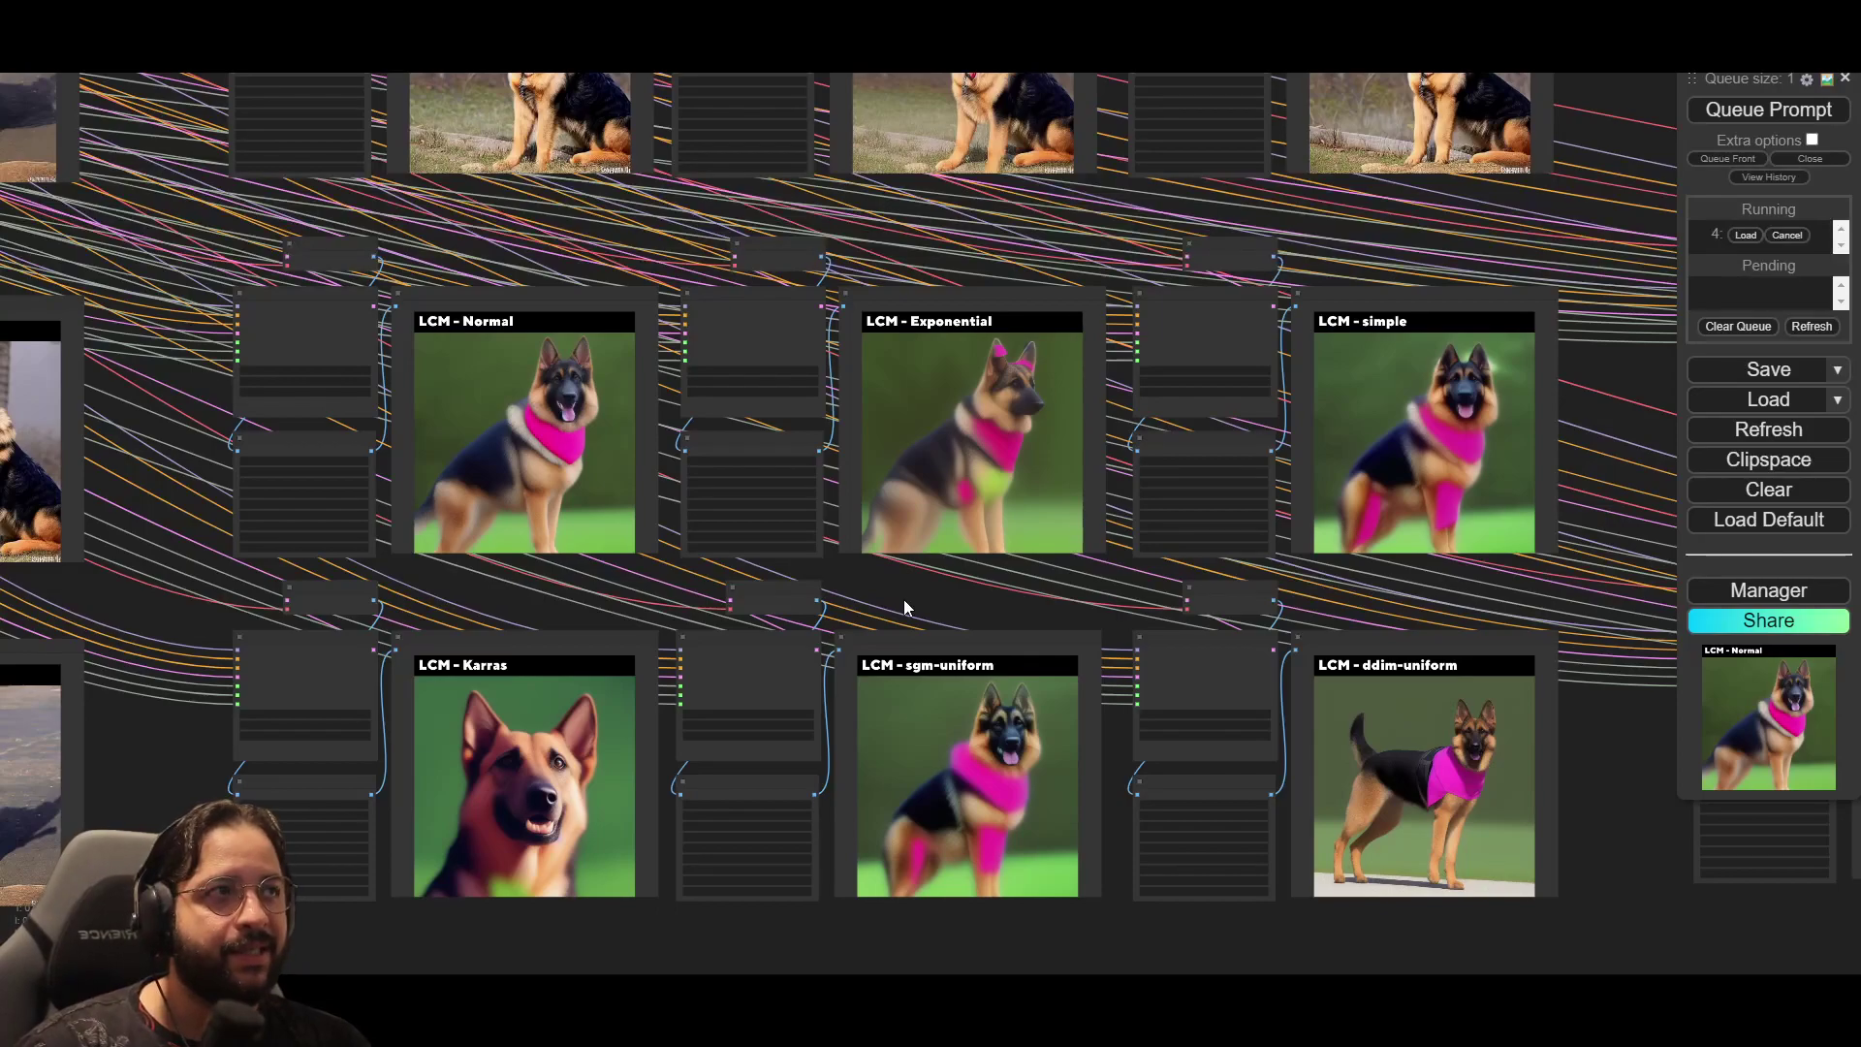
{"action": "scroll", "coordinate": [903, 599], "scroll_direction": "up", "scroll_amount": 1}
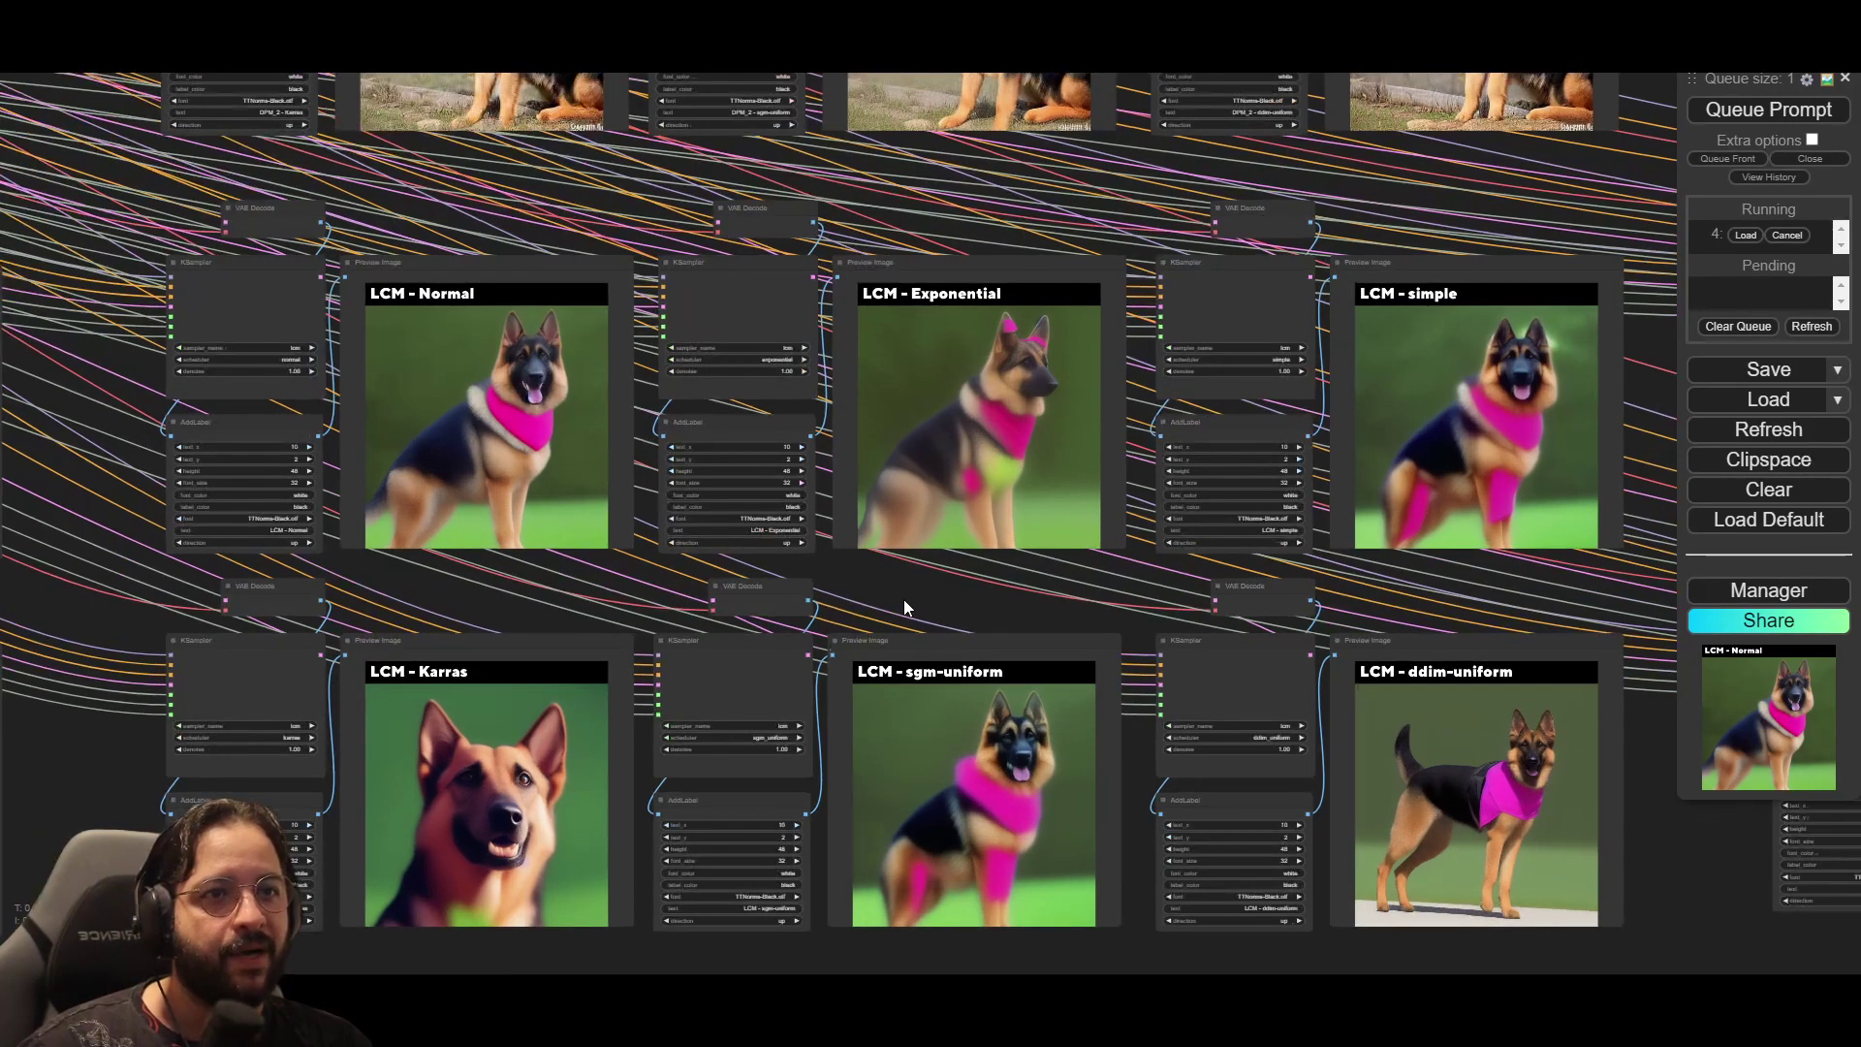
{"action": "left_click_drag", "start_coordinate": [904, 598], "coordinate": [819, 612]}
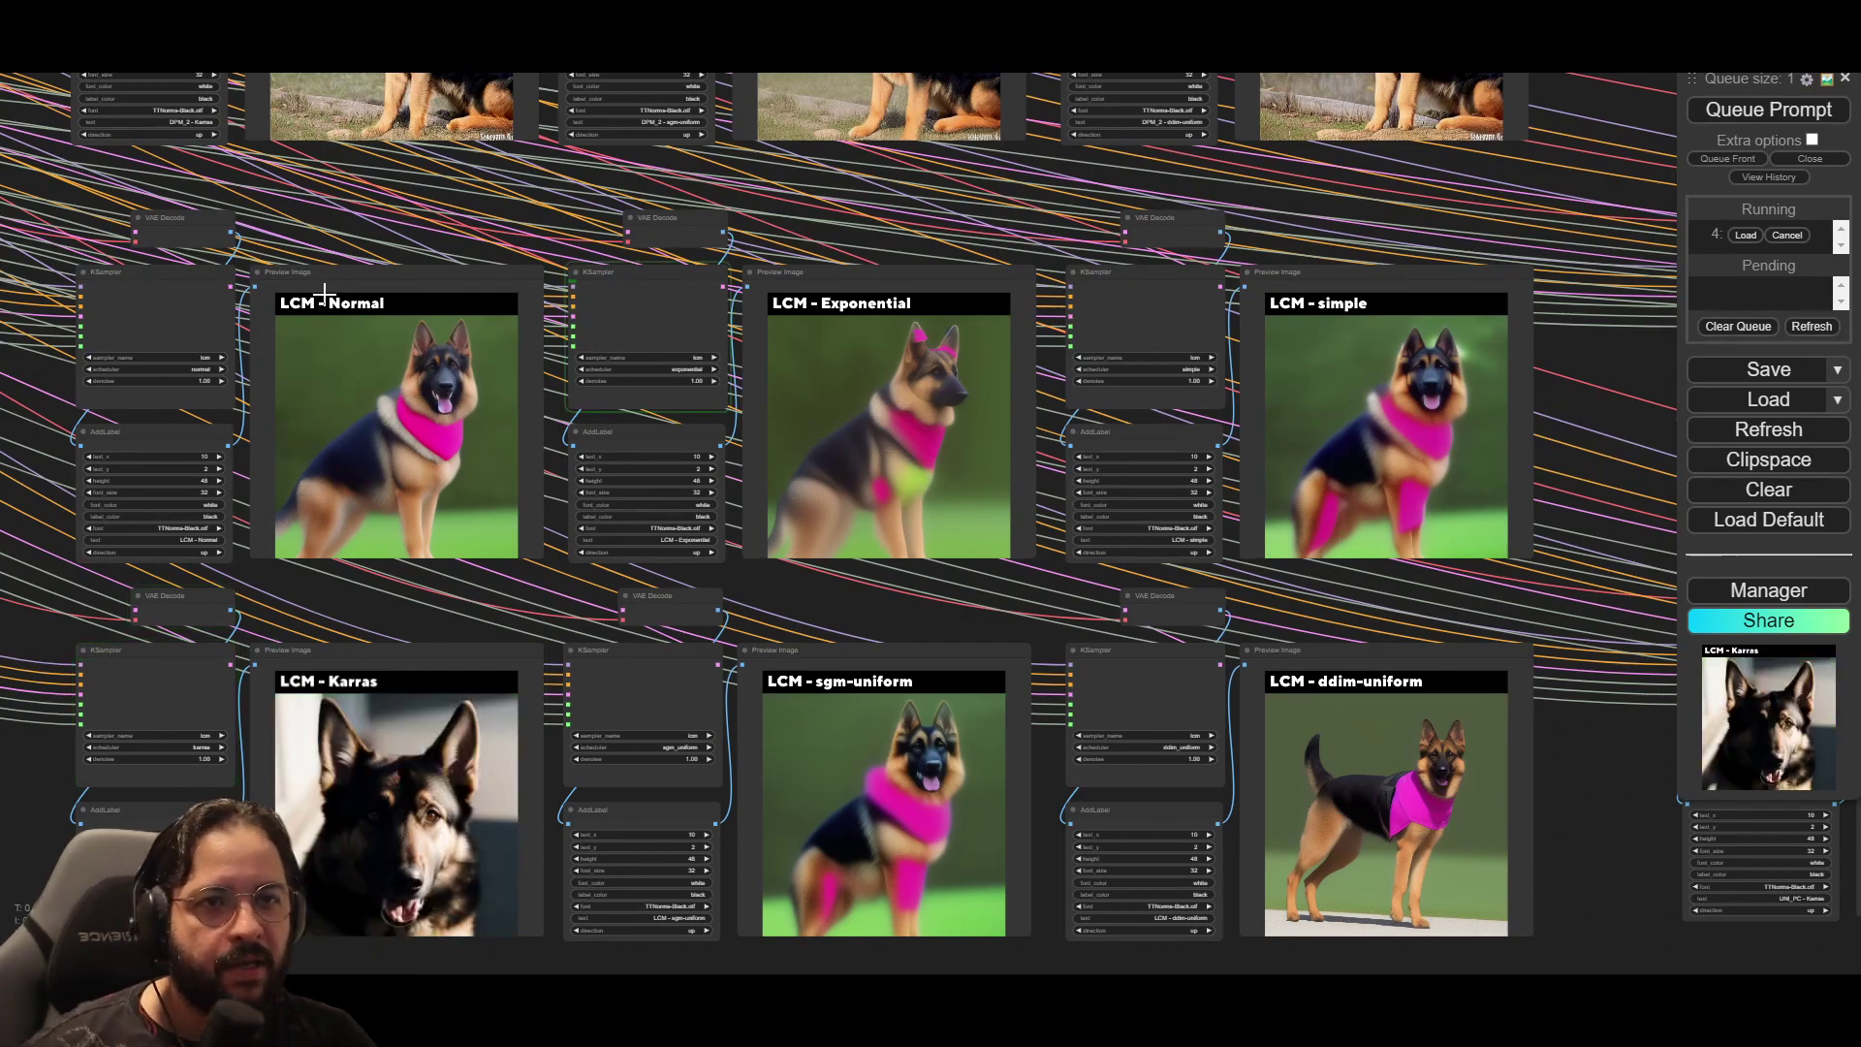
Step: Compare the newly generated LCM images for the Karras, Exponential, simple, sgm-uniform and ddim-uniform schedulers
{"action": "scroll", "coordinate": [475, 816], "scroll_direction": "up", "scroll_amount": 5}
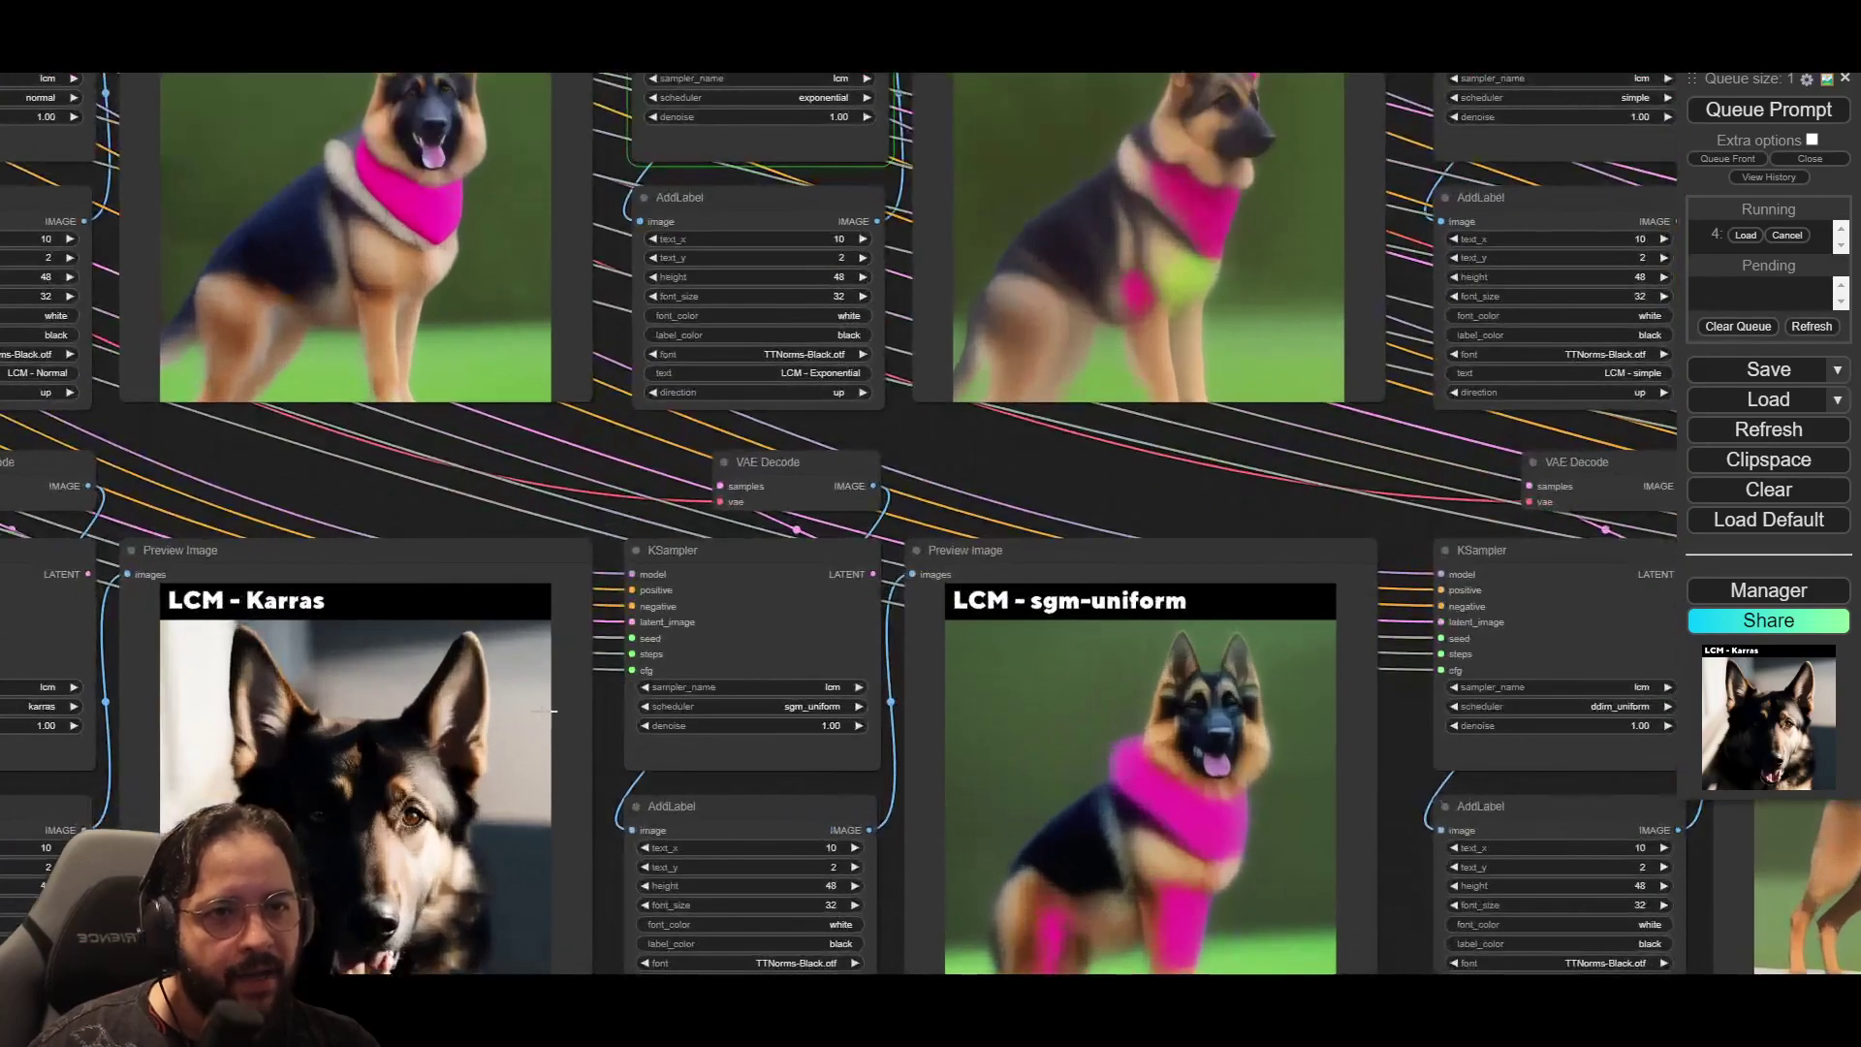
{"action": "scroll", "coordinate": [618, 734], "scroll_direction": "down", "scroll_amount": 2}
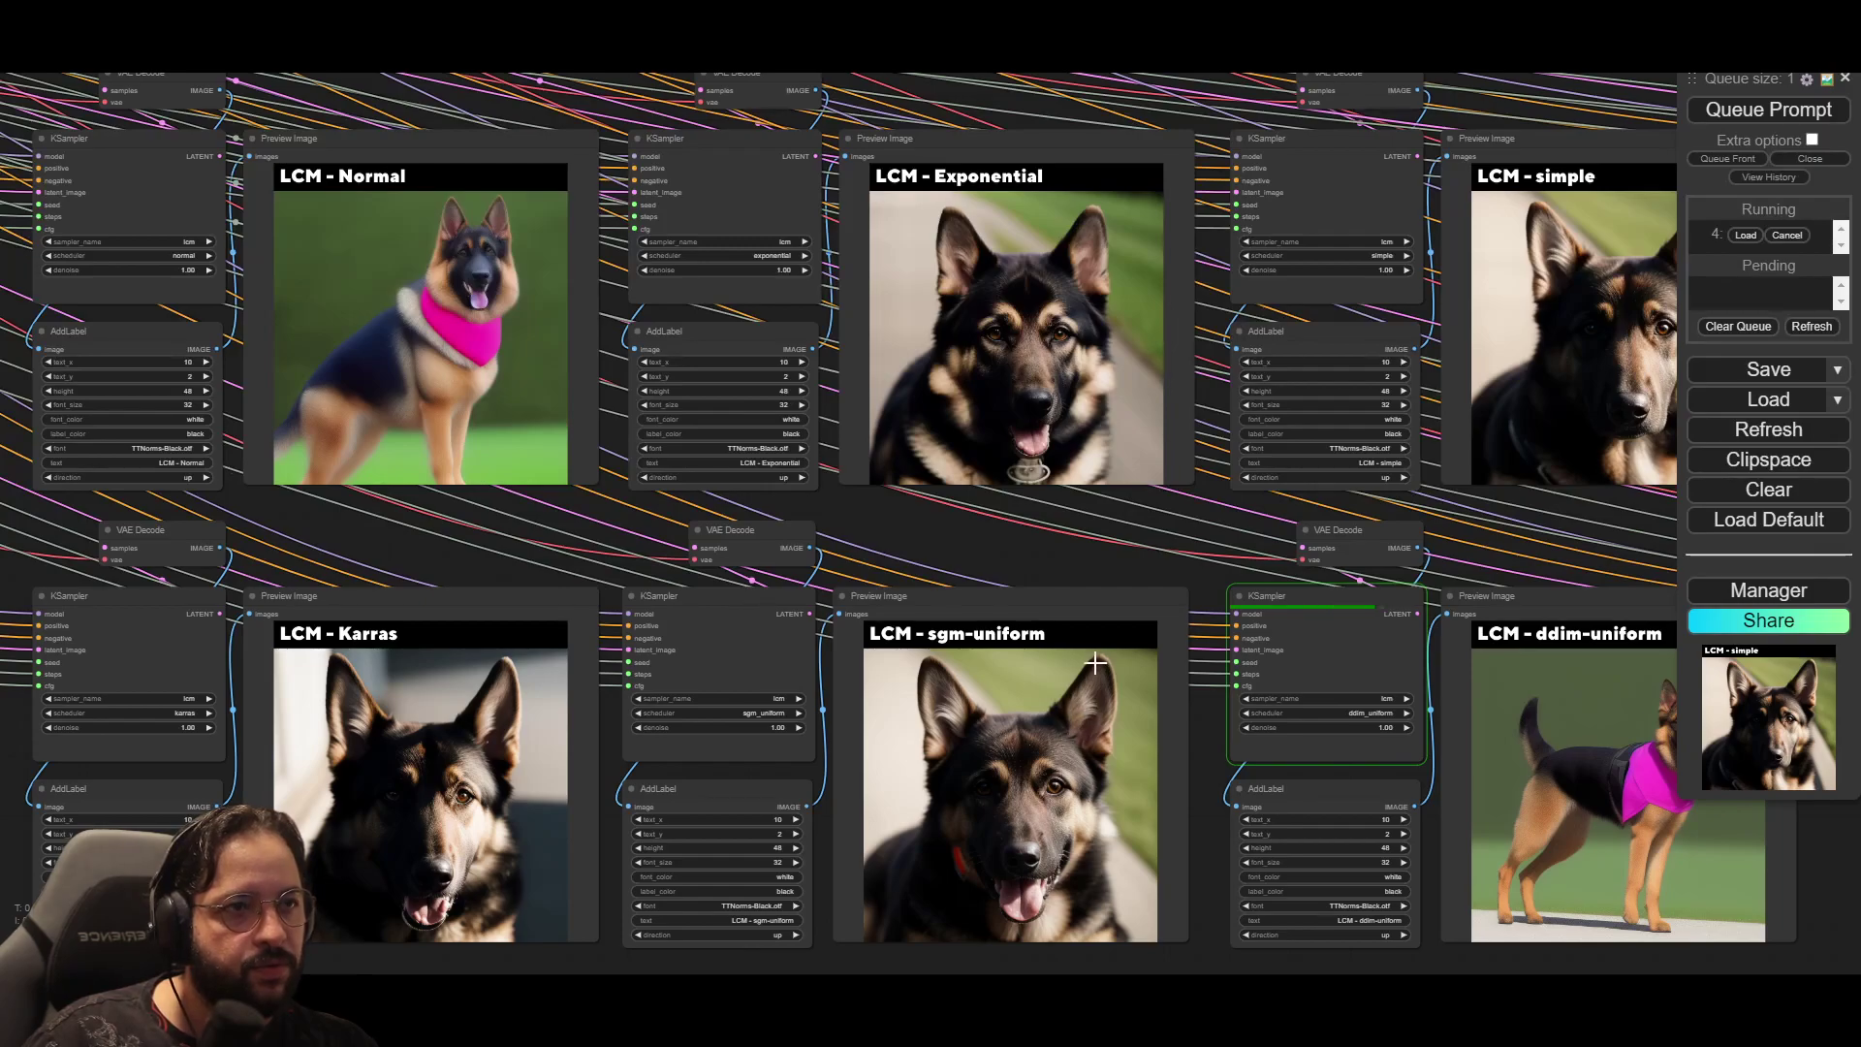
{"action": "scroll", "coordinate": [1094, 663], "scroll_direction": "down", "scroll_amount": 2}
{"action": "left_click_drag", "start_coordinate": [1106, 655], "coordinate": [938, 664]}
{"action": "scroll", "coordinate": [938, 664], "scroll_direction": "up", "scroll_amount": 1}
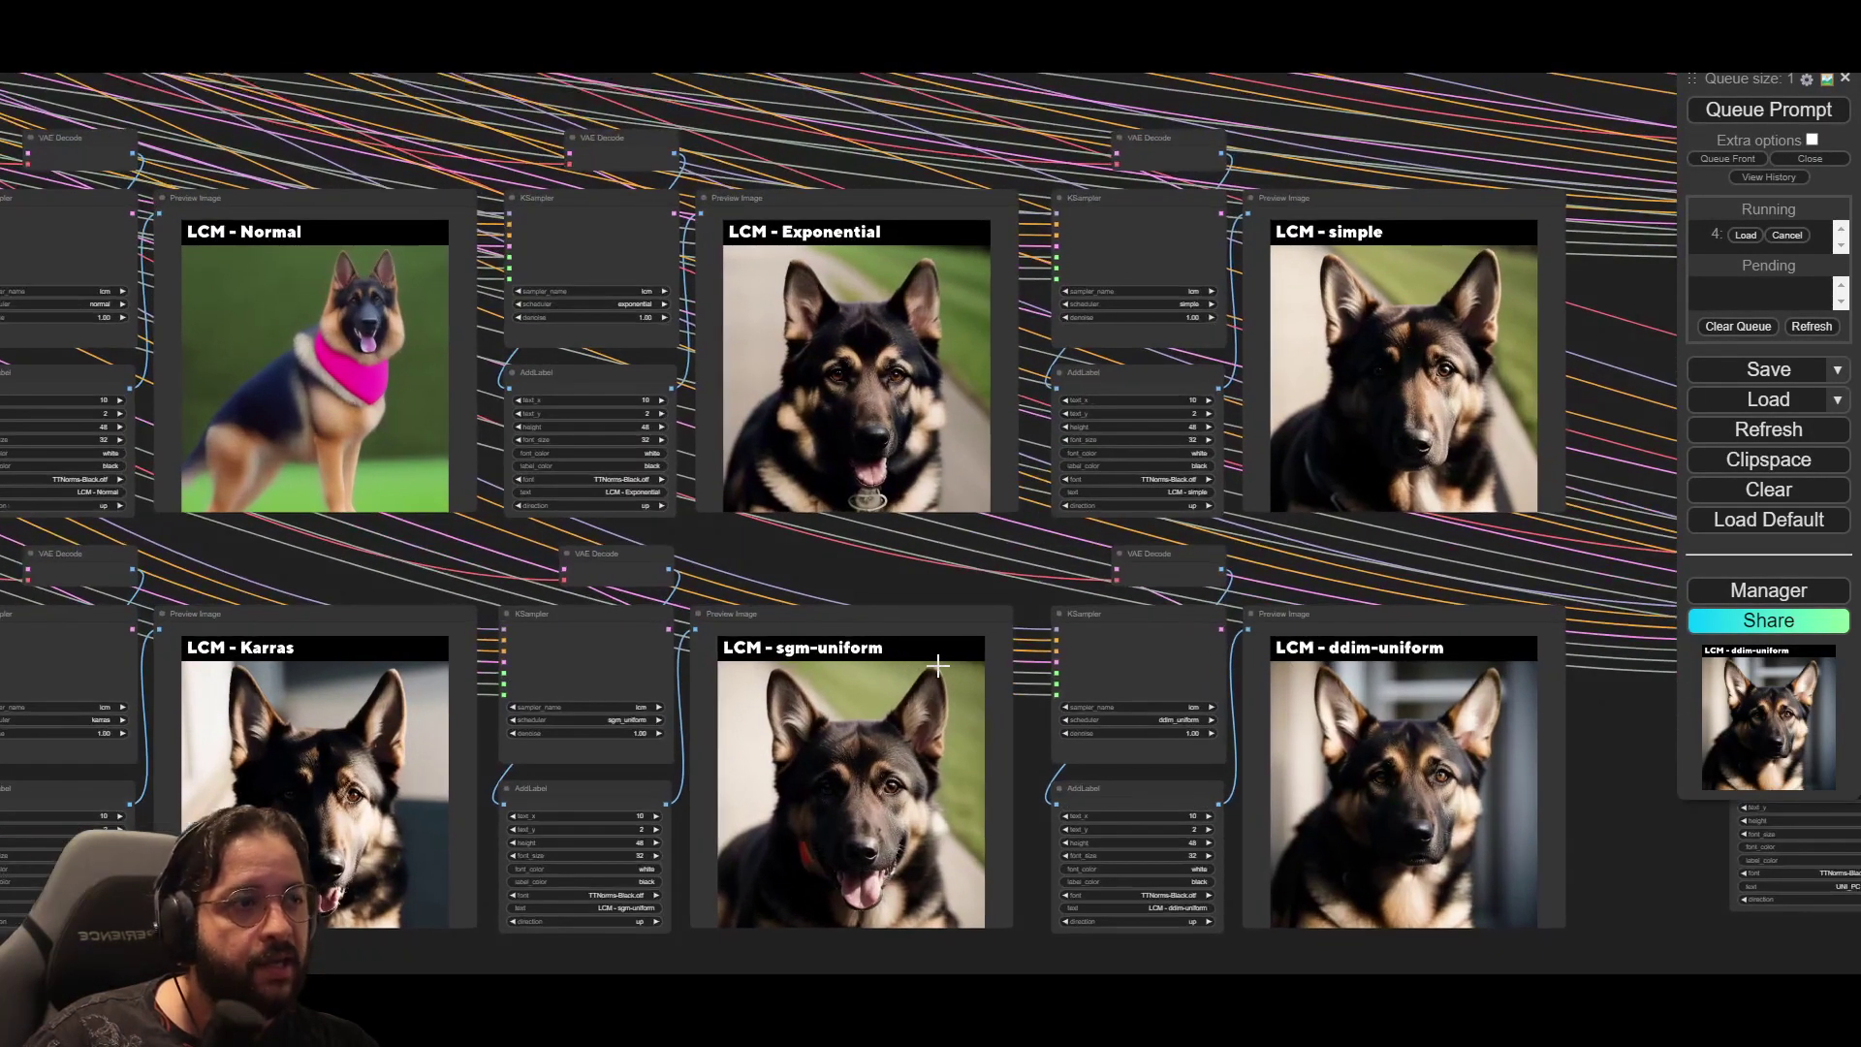
Step: Inspect the new LCM sgm-uniform image closely, and compare it with the ddim-uniform and other LCM results
{"action": "scroll", "coordinate": [894, 740], "scroll_direction": "up", "scroll_amount": 10}
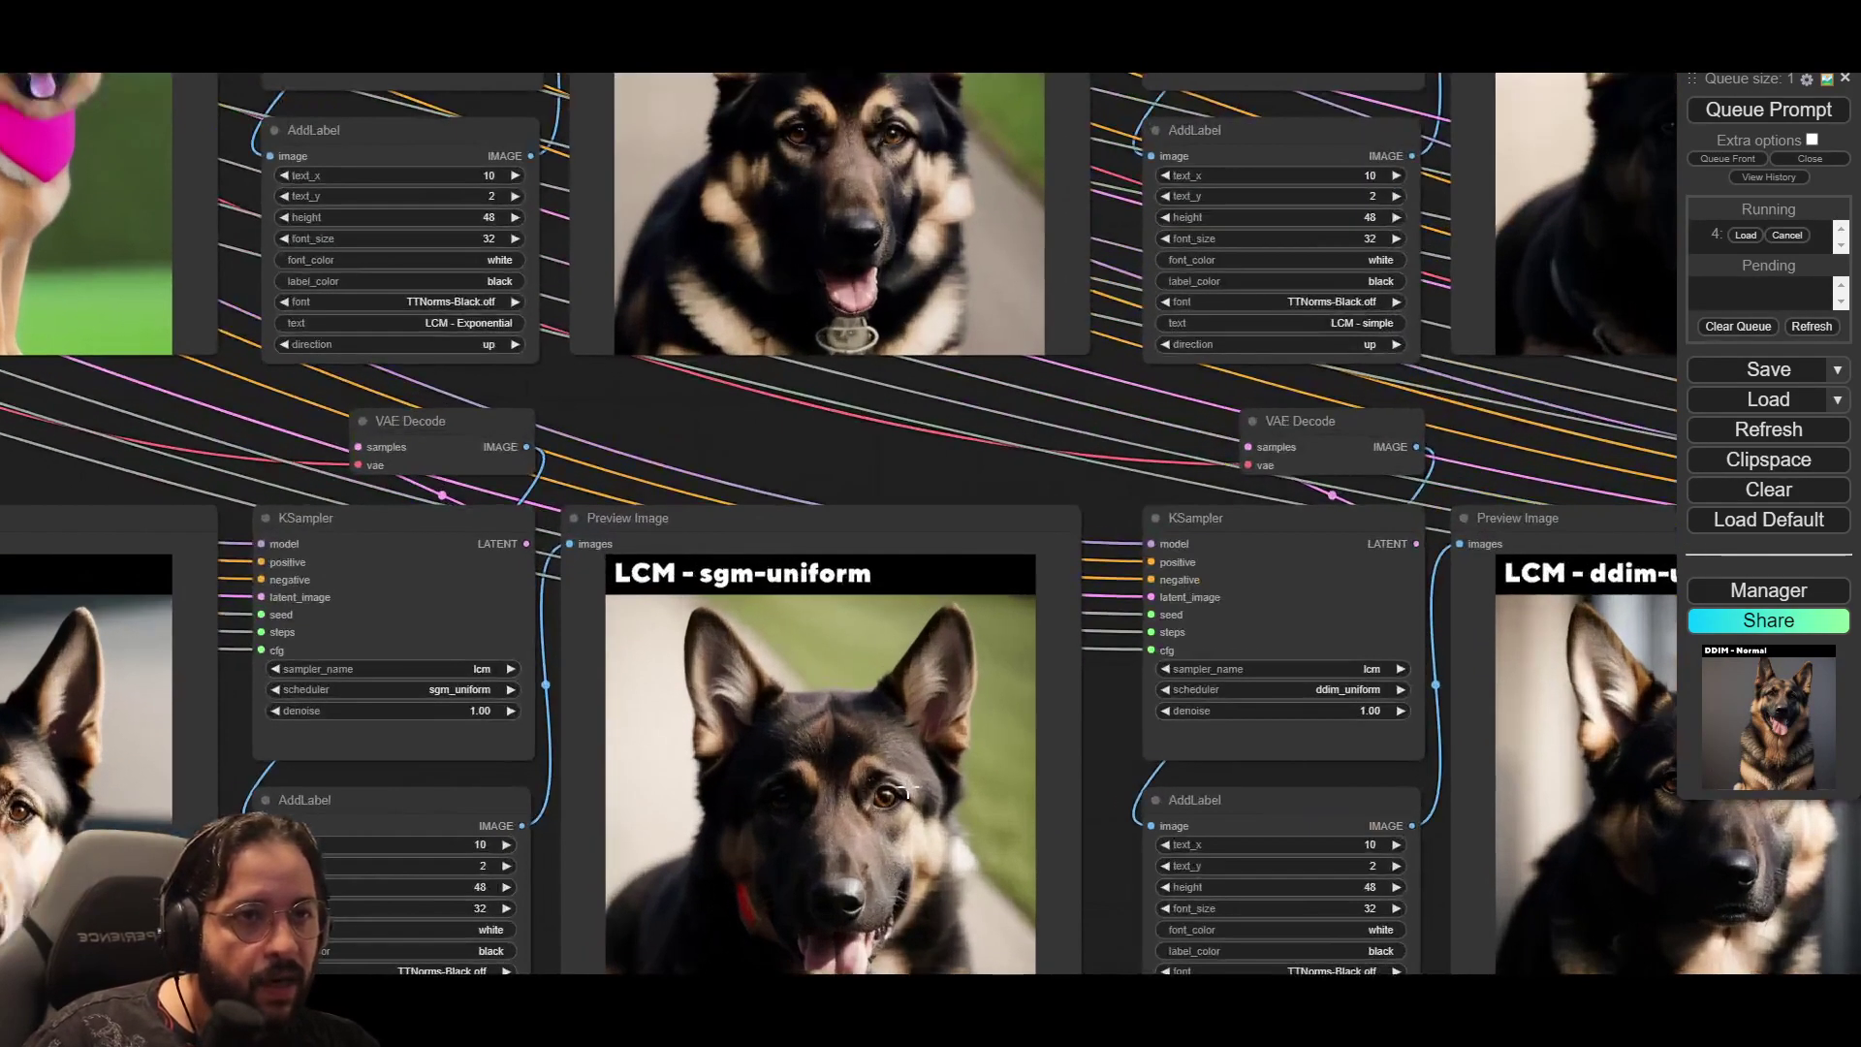
{"action": "scroll", "coordinate": [980, 676], "scroll_direction": "down", "scroll_amount": 2}
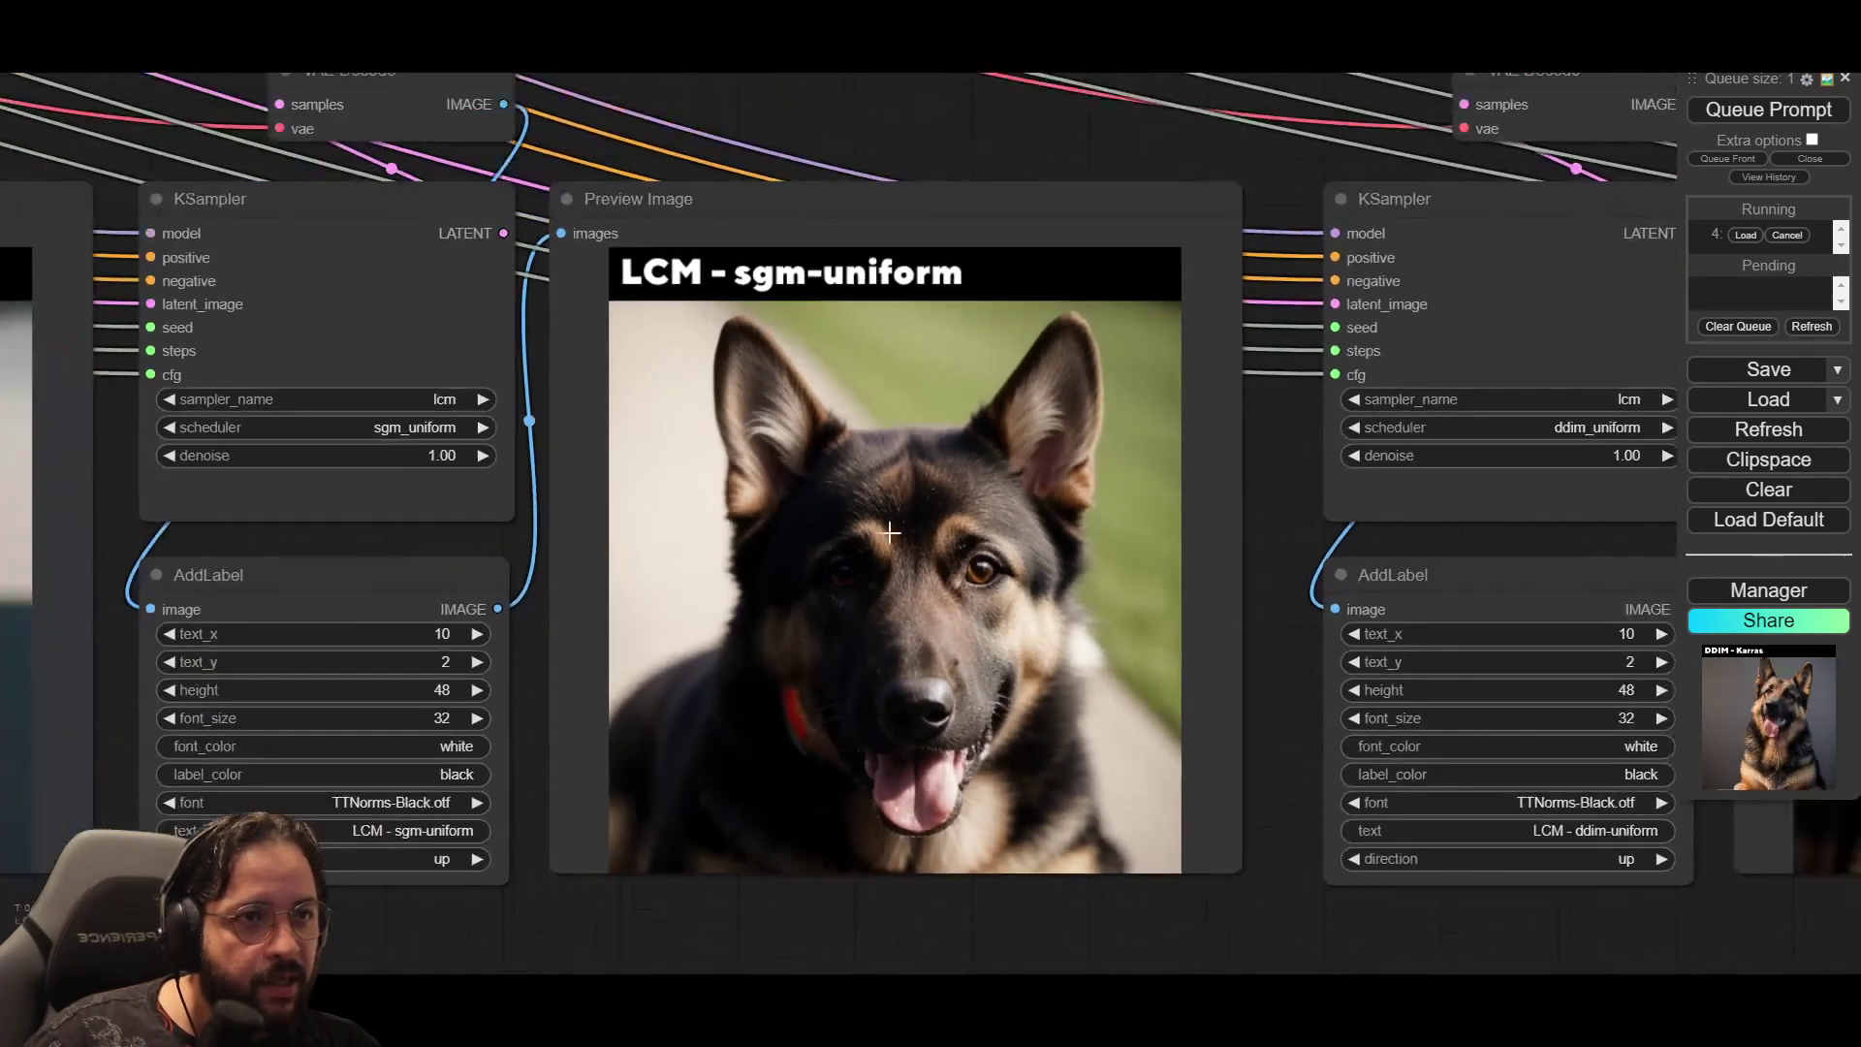
{"action": "scroll", "coordinate": [933, 666], "scroll_direction": "down", "scroll_amount": 5}
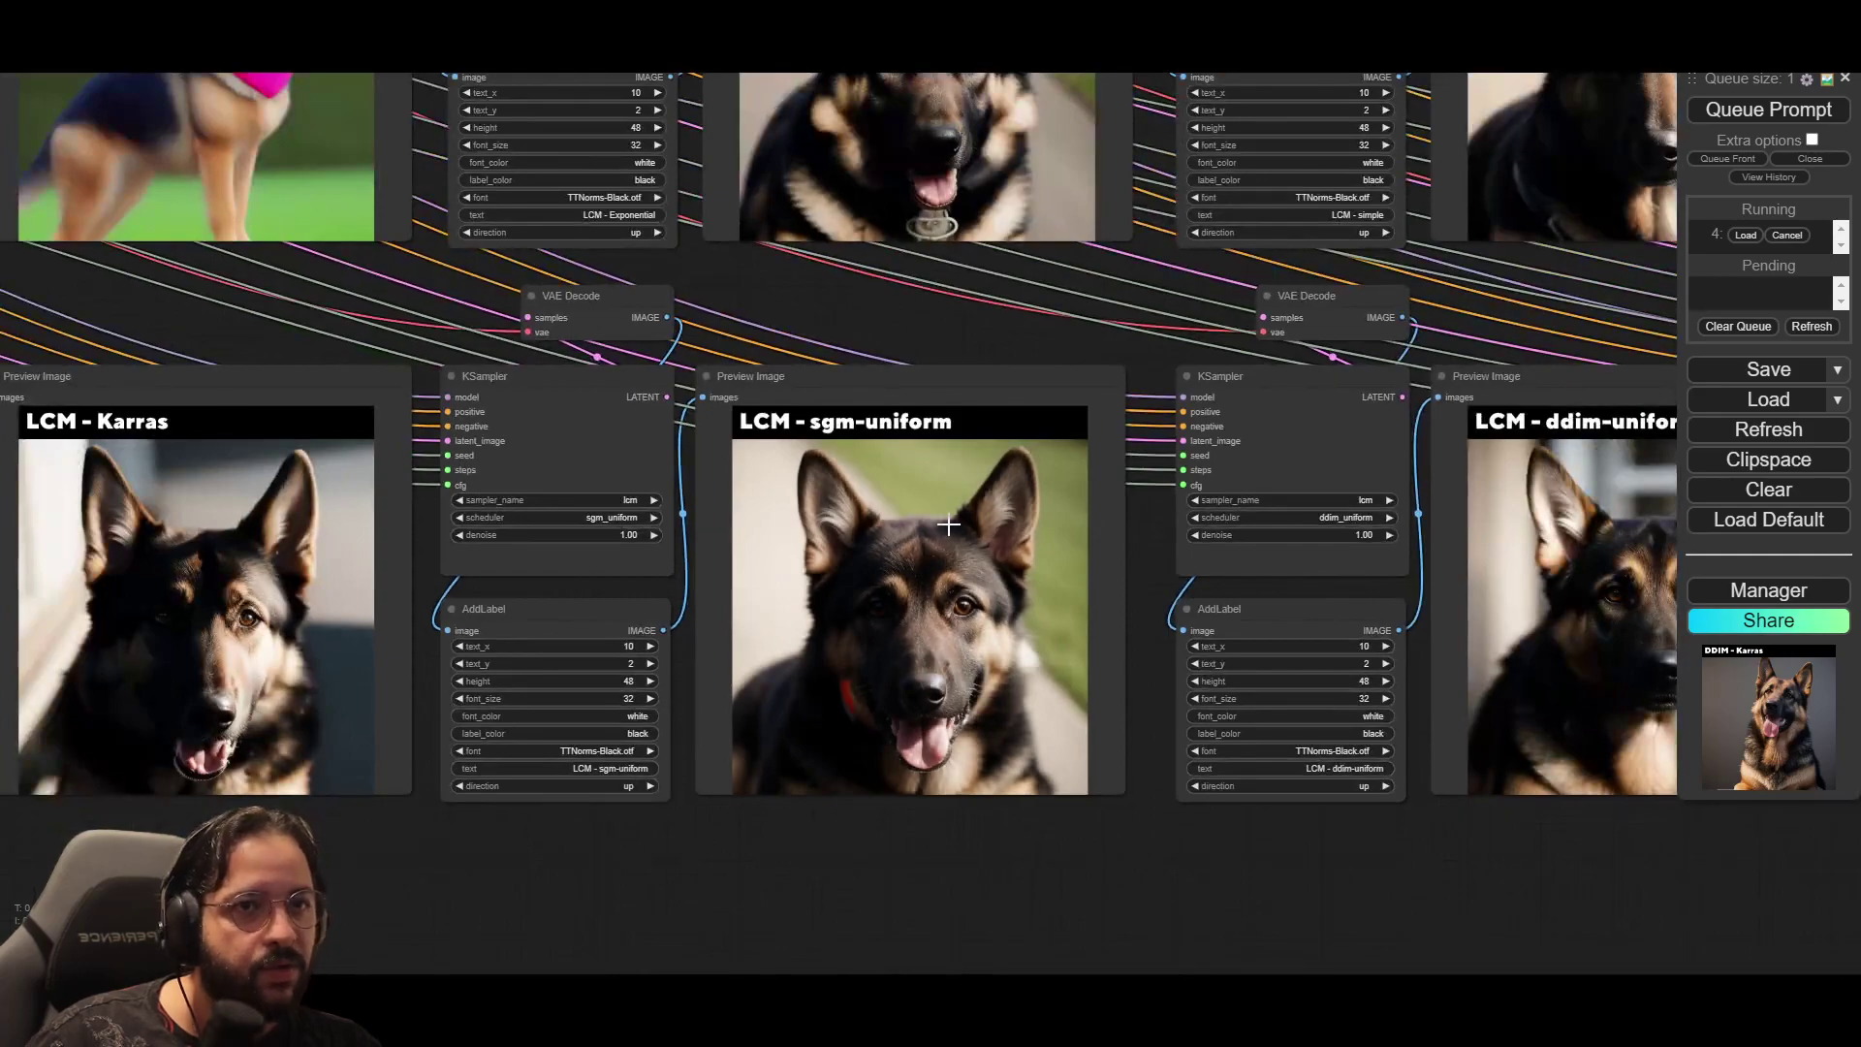
{"action": "scroll", "coordinate": [948, 525], "scroll_direction": "down", "scroll_amount": 3}
{"action": "left_click_drag", "start_coordinate": [976, 403], "coordinate": [985, 572]}
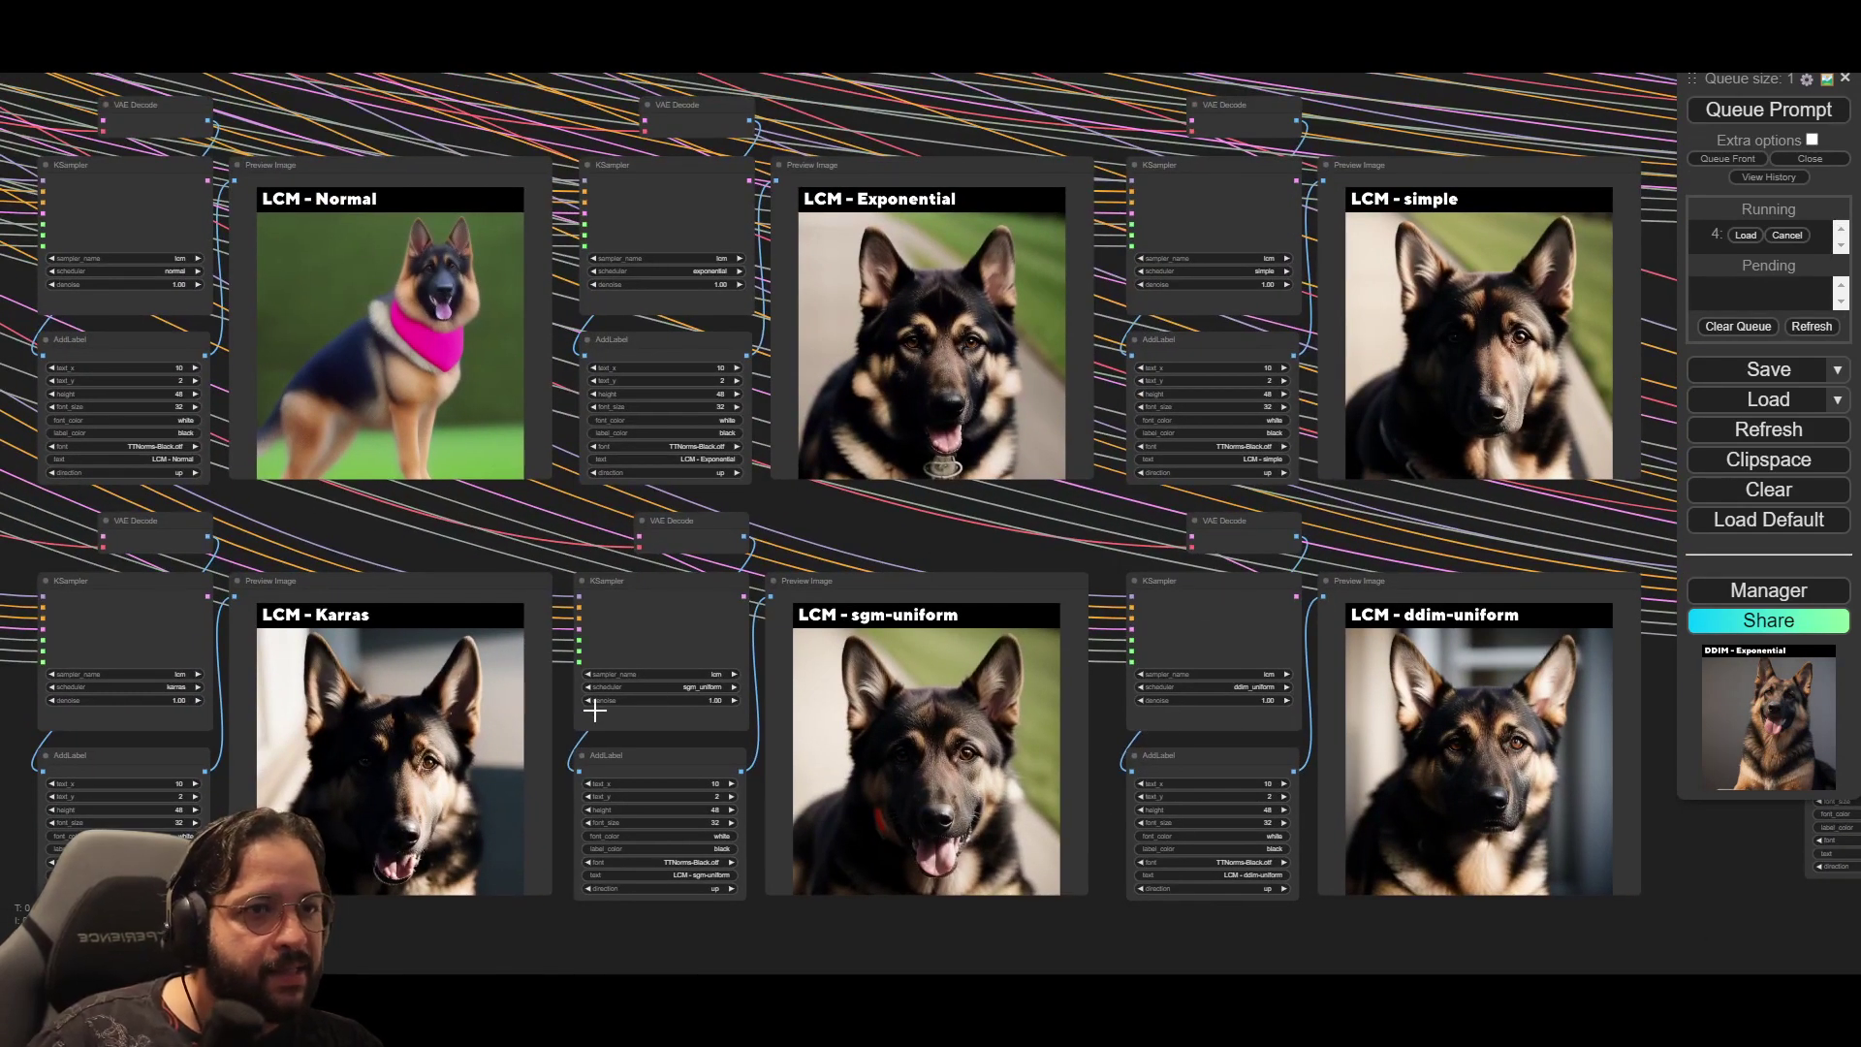
{"action": "scroll", "coordinate": [1493, 749], "scroll_direction": "up", "scroll_amount": 2}
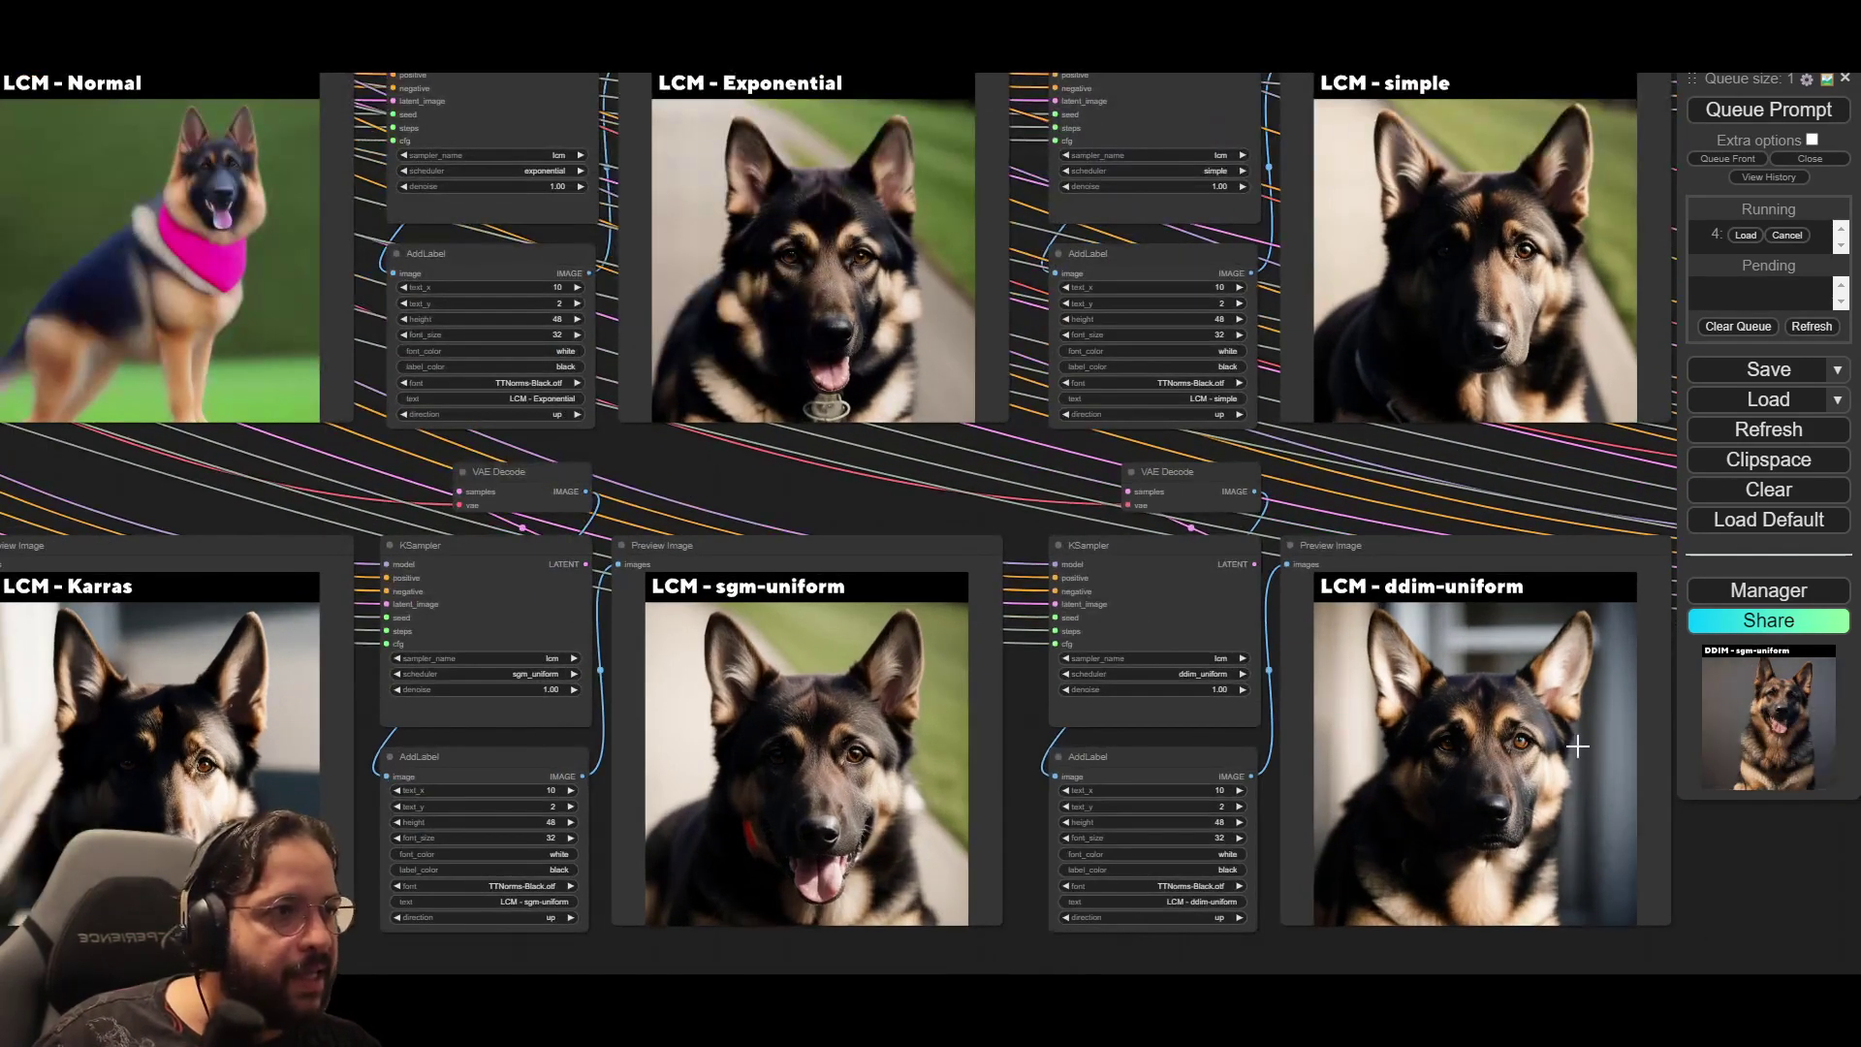
{"action": "scroll", "coordinate": [1489, 739], "scroll_direction": "down", "scroll_amount": 3}
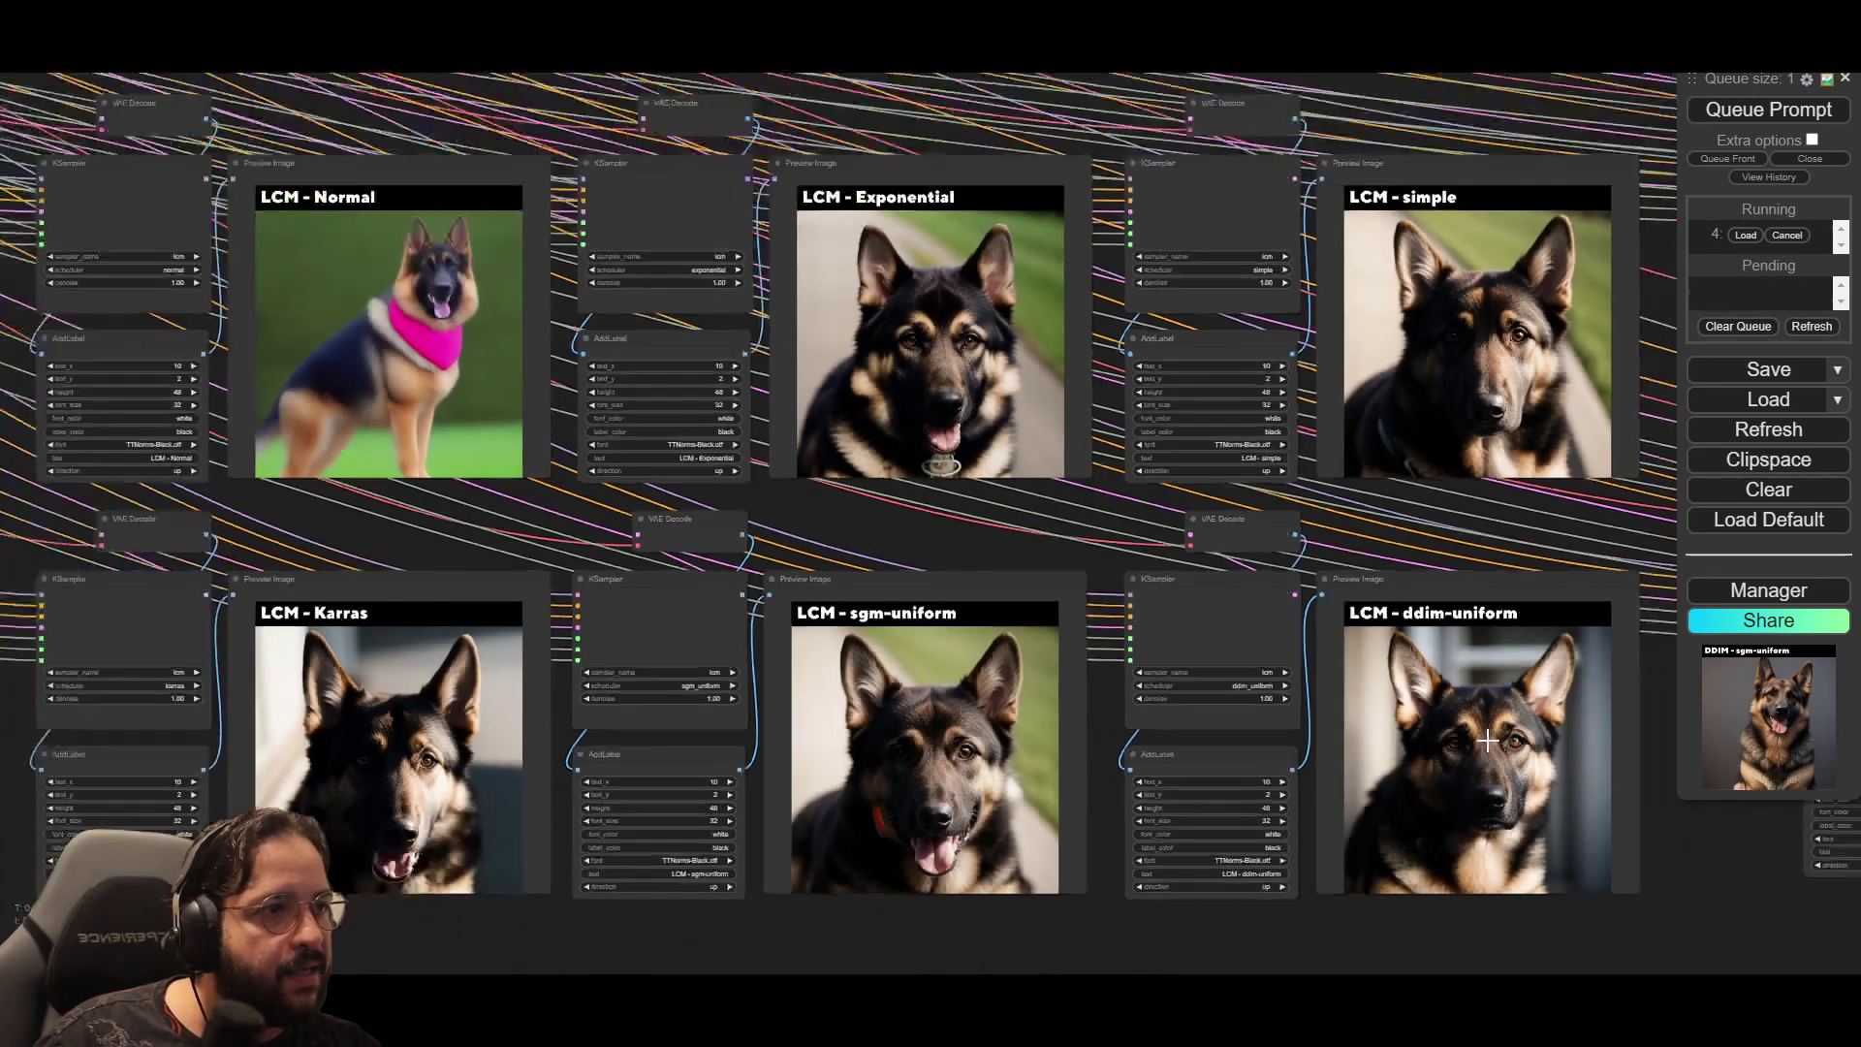
{"action": "scroll", "coordinate": [1136, 671], "scroll_direction": "up", "scroll_amount": 1}
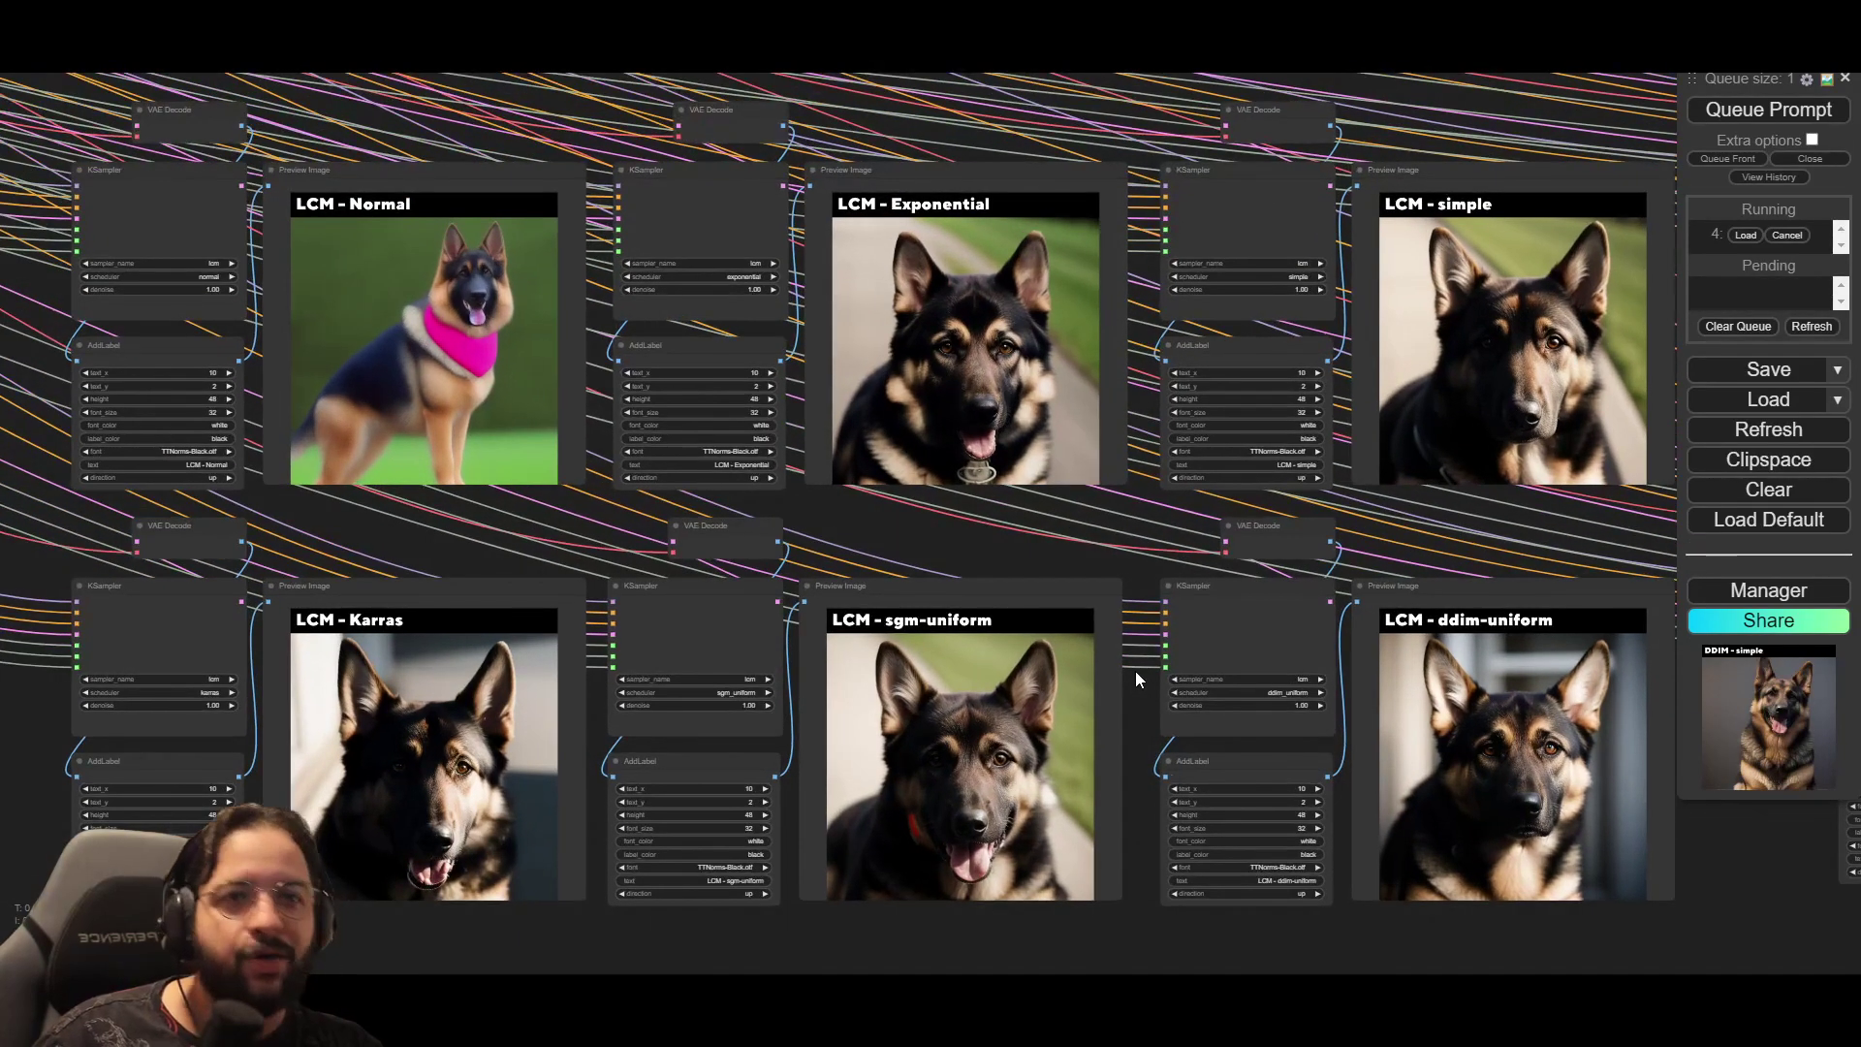
Step: Compare the new DDIM German shepherd images across the Normal, Exponential, Karras and sgm-uniform schedulers
{"action": "scroll", "coordinate": [1161, 617], "scroll_direction": "down", "scroll_amount": 4}
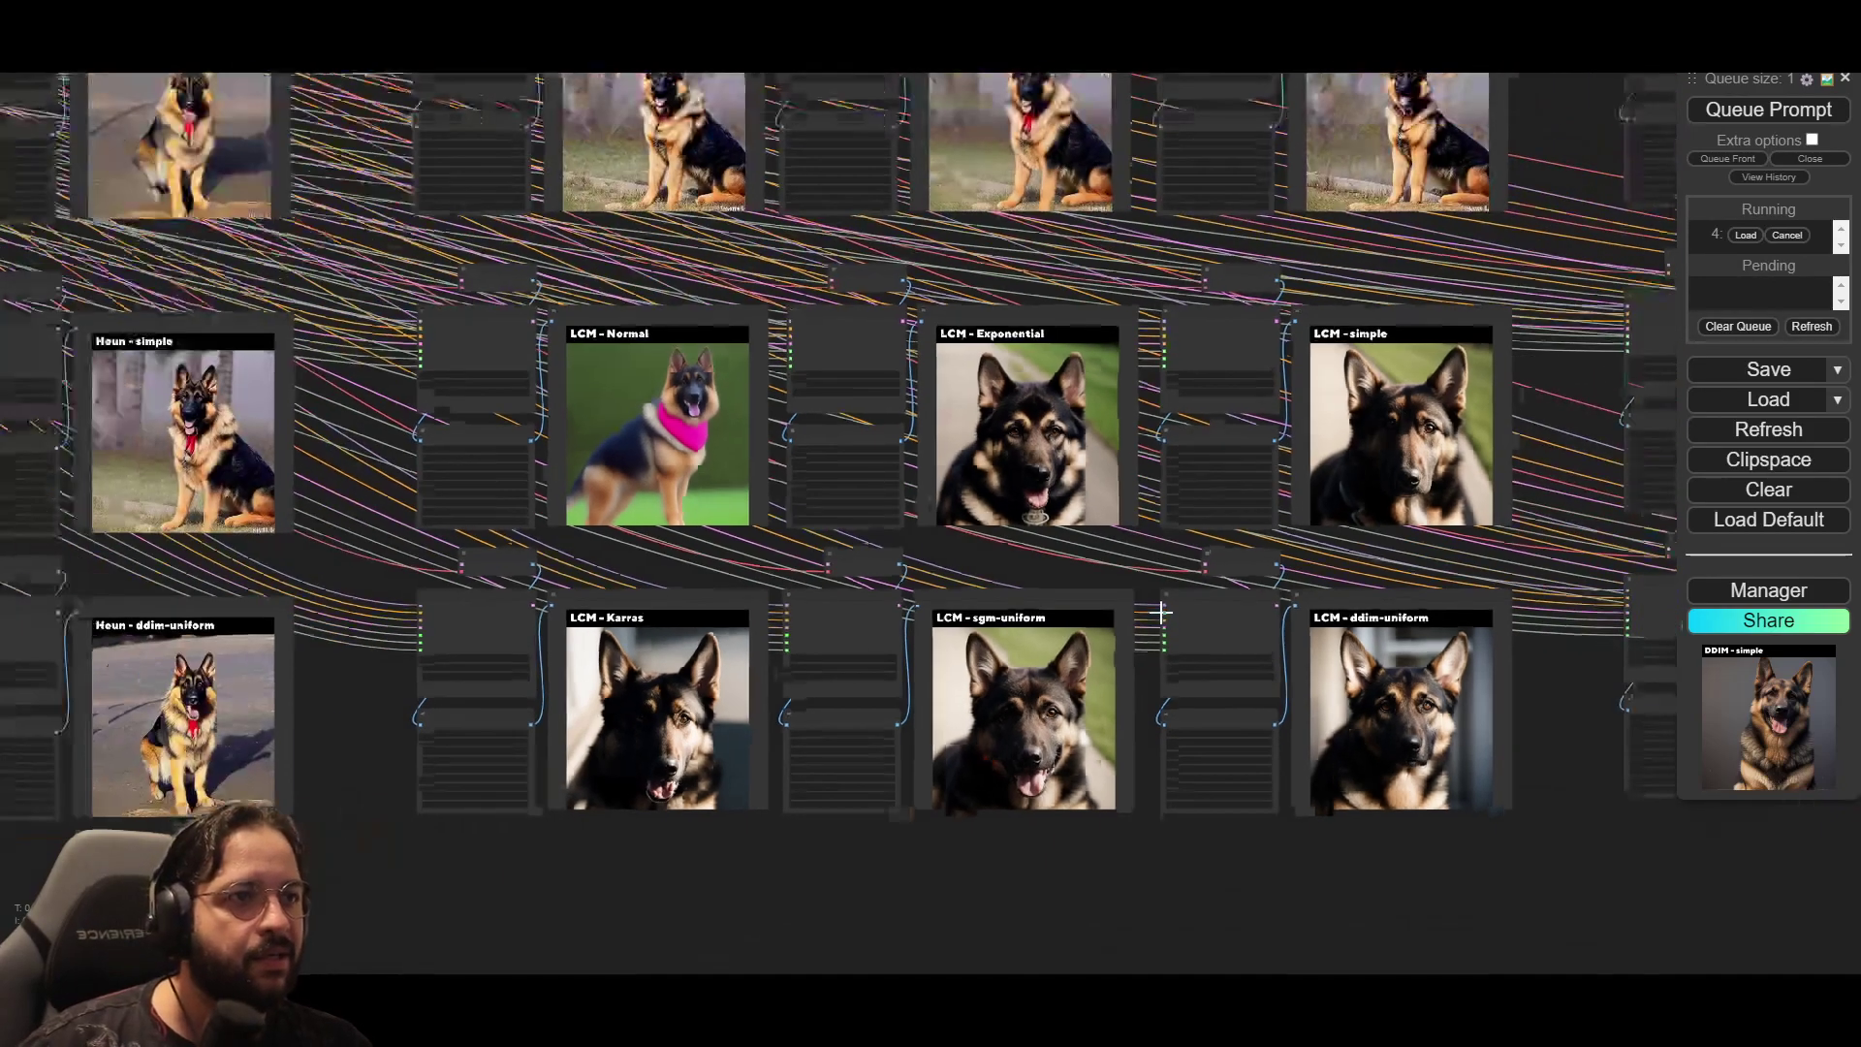
{"action": "scroll", "coordinate": [1192, 539], "scroll_direction": "down", "scroll_amount": 3}
{"action": "left_click_drag", "start_coordinate": [1400, 768], "coordinate": [927, 843]}
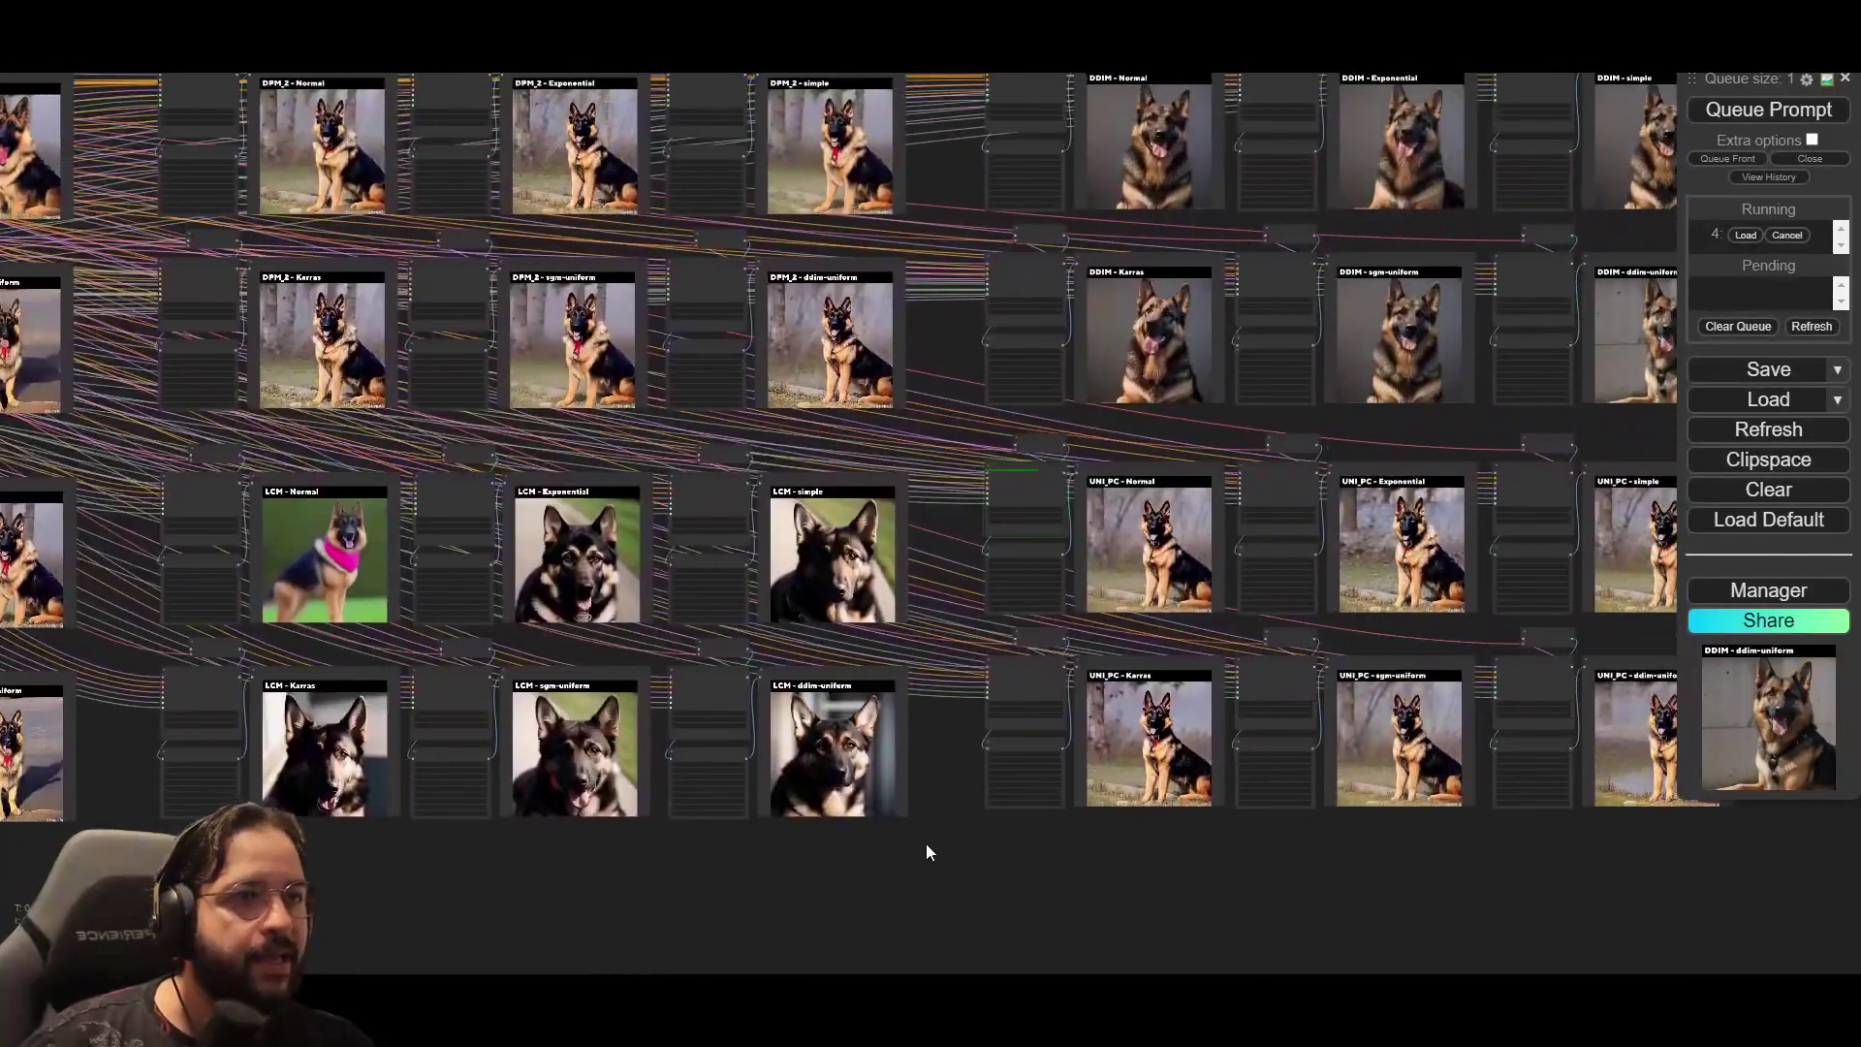
{"action": "left_click_drag", "start_coordinate": [1209, 282], "coordinate": [790, 490]}
{"action": "scroll", "coordinate": [843, 420], "scroll_direction": "up", "scroll_amount": 5}
{"action": "scroll", "coordinate": [839, 488], "scroll_direction": "up", "scroll_amount": 5}
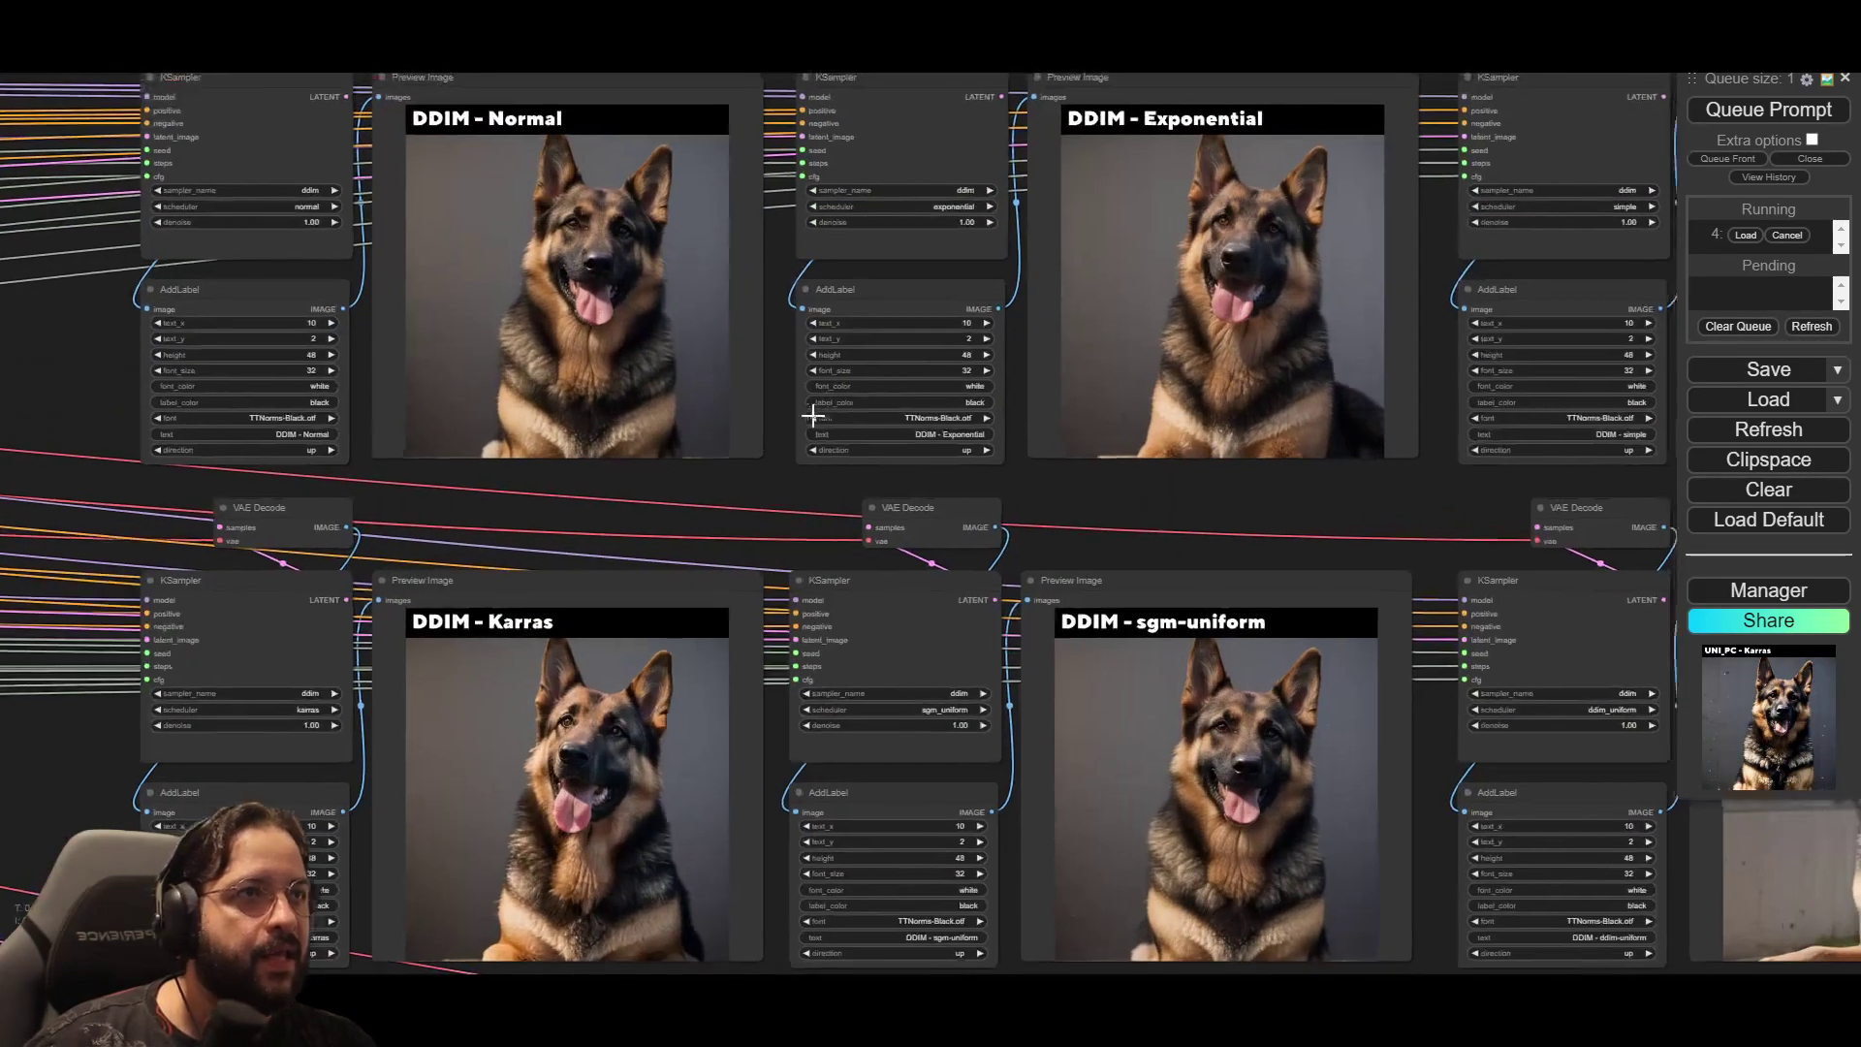
{"action": "left_click_drag", "start_coordinate": [812, 415], "coordinate": [623, 414]}
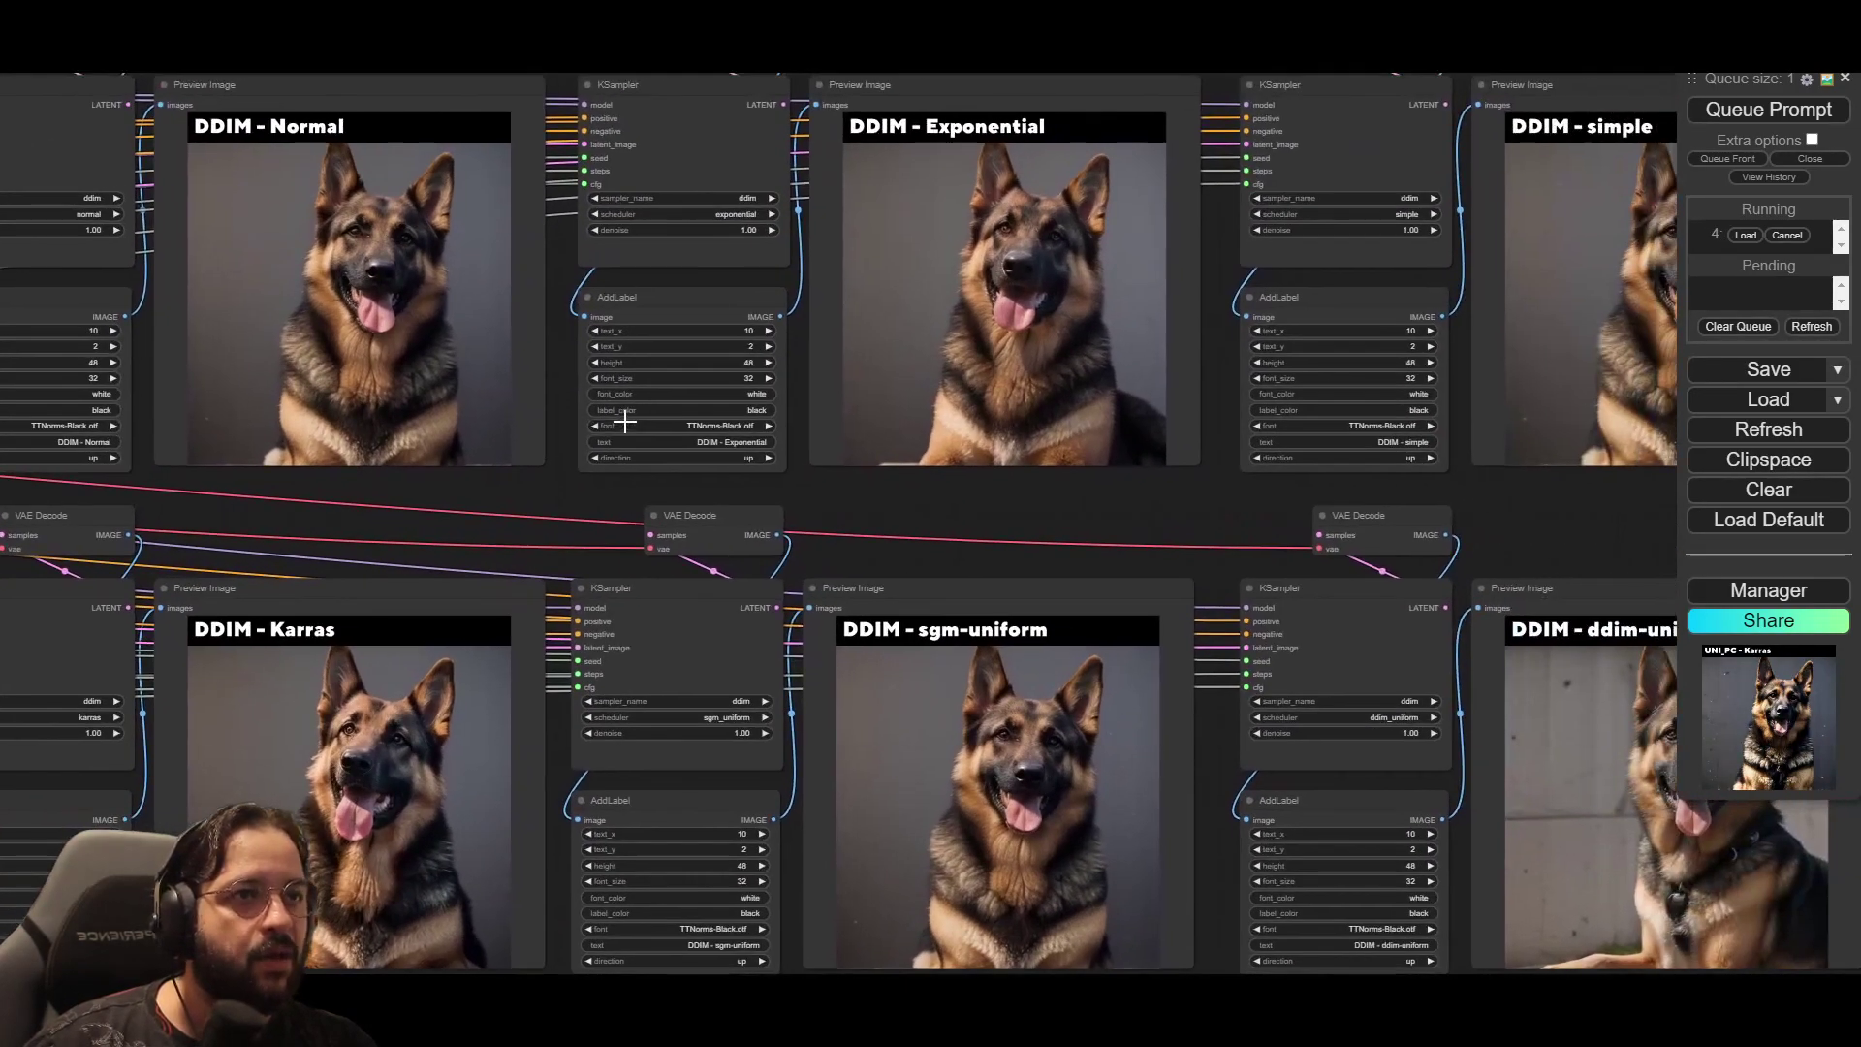
Step: Compare the ddim-uniform DDIM image with the other DDIM schedulers, and look over the neighbouring LCM image group
{"action": "scroll", "coordinate": [624, 420], "scroll_direction": "down", "scroll_amount": 1}
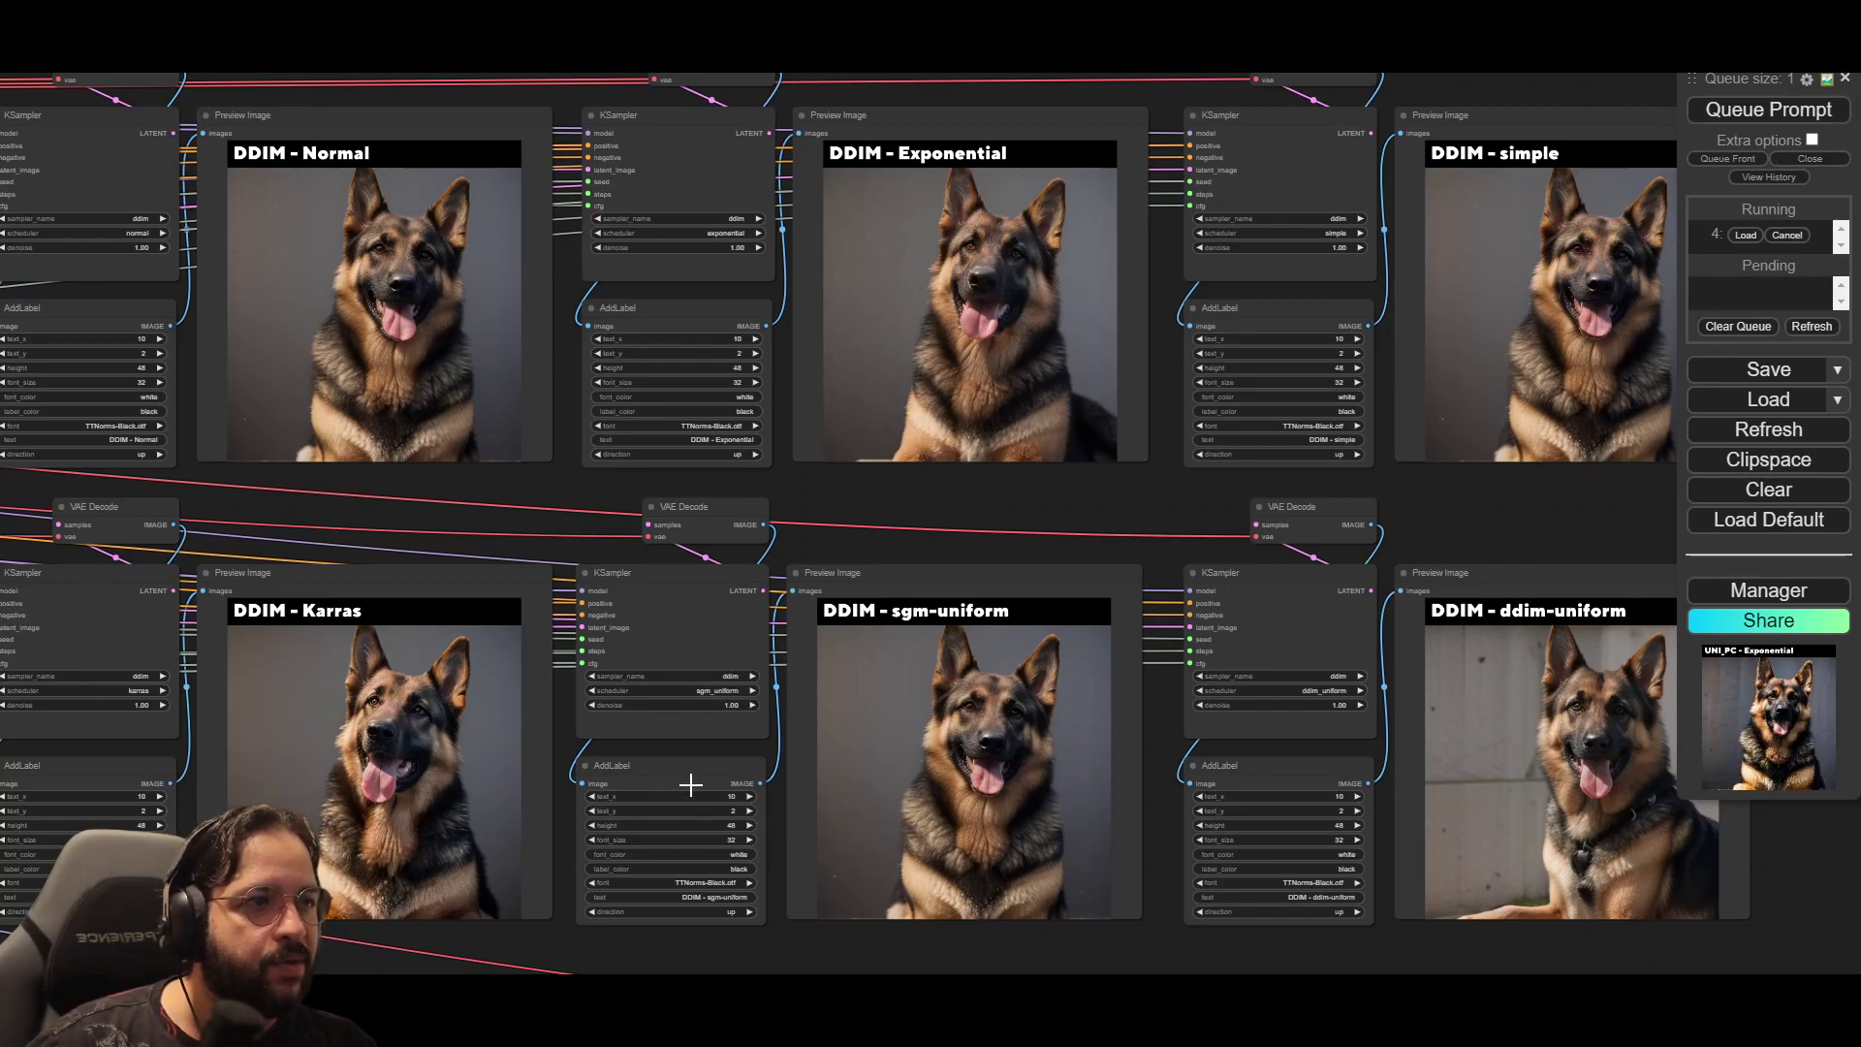
{"action": "left_click_drag", "start_coordinate": [686, 789], "coordinate": [798, 311]}
{"action": "left_click_drag", "start_coordinate": [831, 573], "coordinate": [922, 290]}
{"action": "scroll", "coordinate": [868, 654], "scroll_direction": "down", "scroll_amount": 1}
{"action": "scroll", "coordinate": [868, 654], "scroll_direction": "down", "scroll_amount": 2}
{"action": "left_click_drag", "start_coordinate": [296, 485], "coordinate": [595, 534]}
{"action": "left_click_drag", "start_coordinate": [5, 510], "coordinate": [578, 464]}
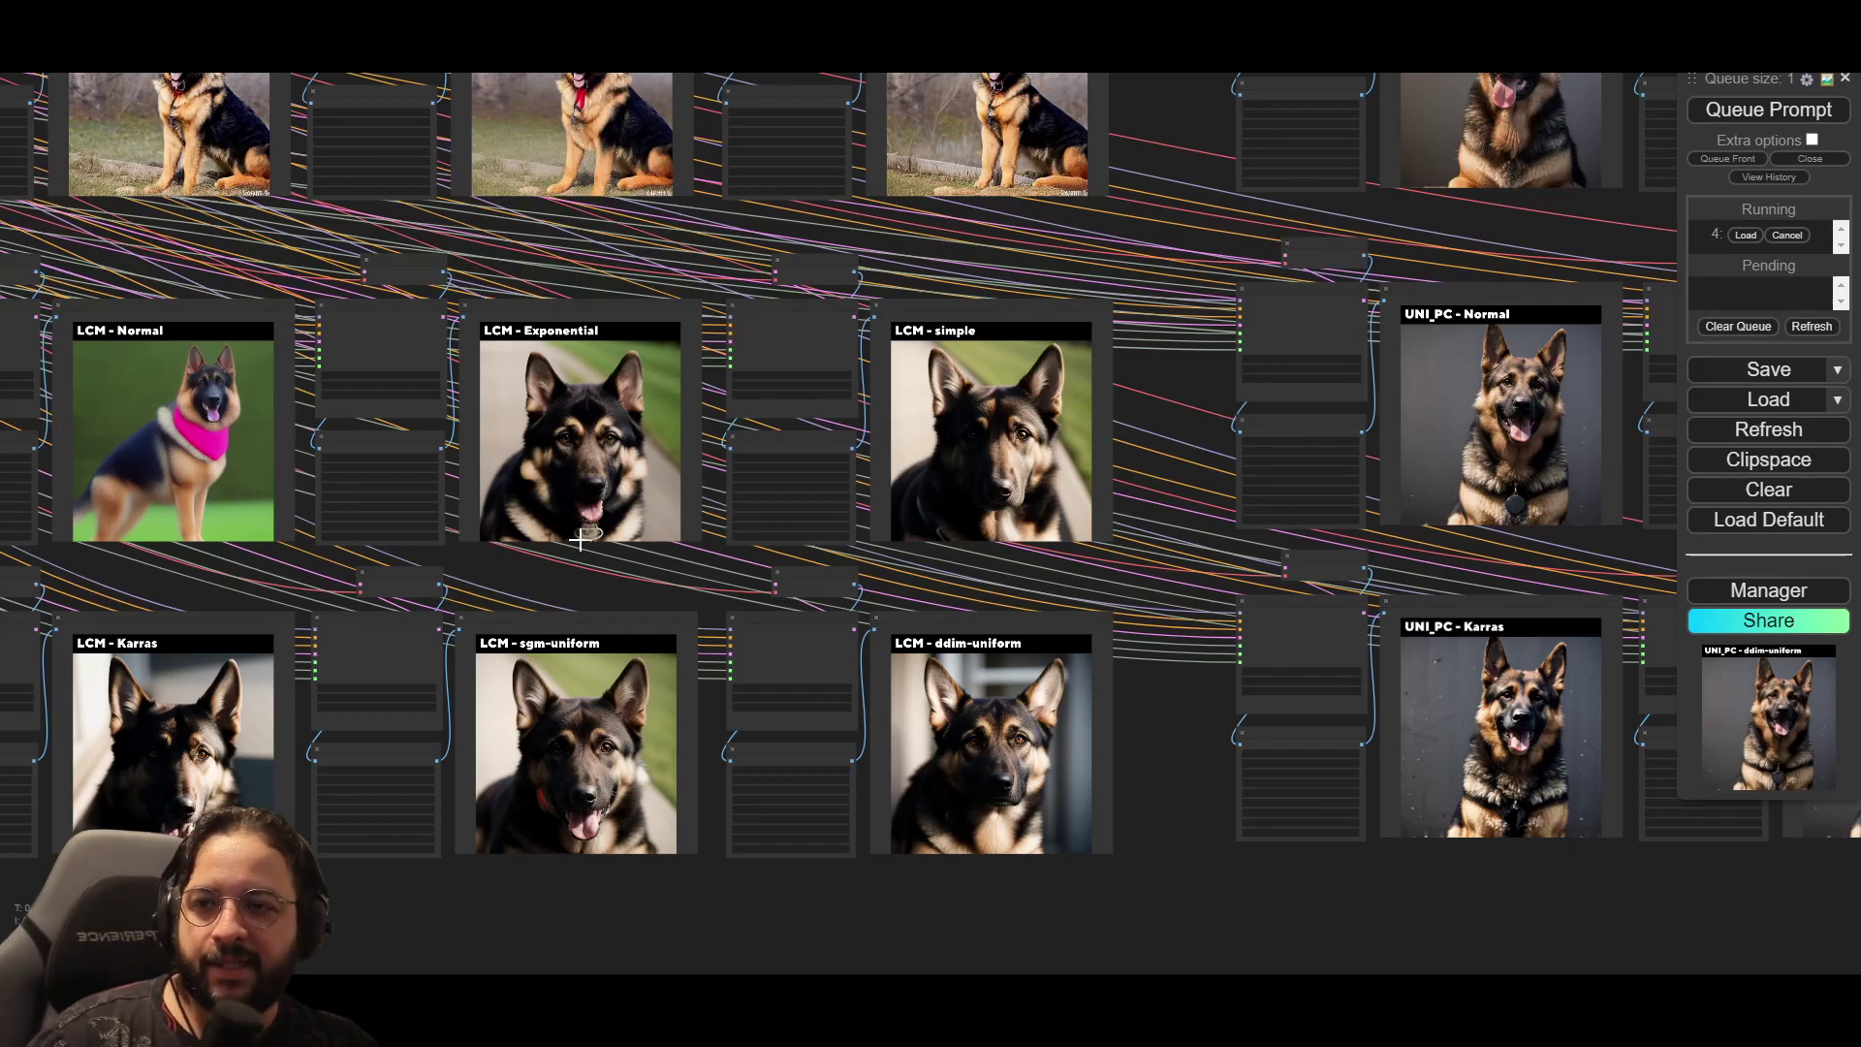
Step: Compare the new UNI_PC German shepherd images, inspecting the Normal and Exponential results closely side by side
{"action": "left_click_drag", "start_coordinate": [1170, 487], "coordinate": [184, 498]}
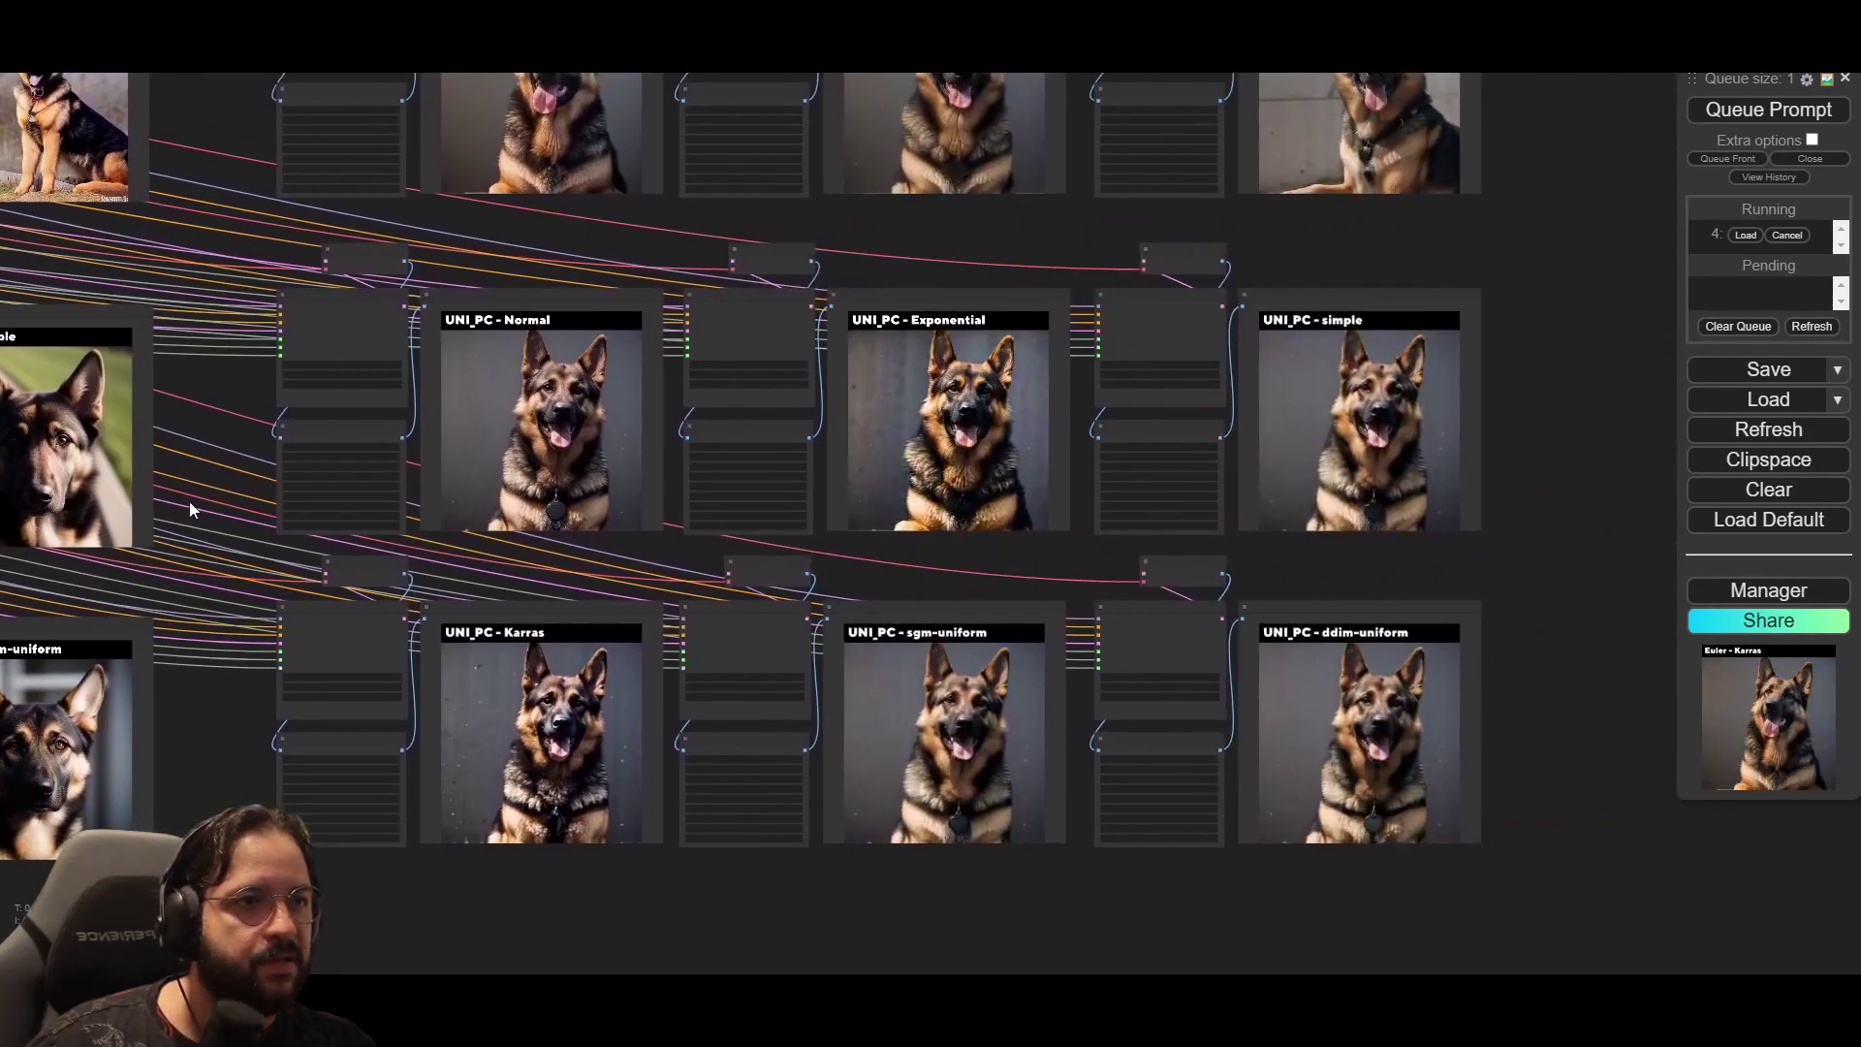
{"action": "scroll", "coordinate": [725, 508], "scroll_direction": "up", "scroll_amount": 2}
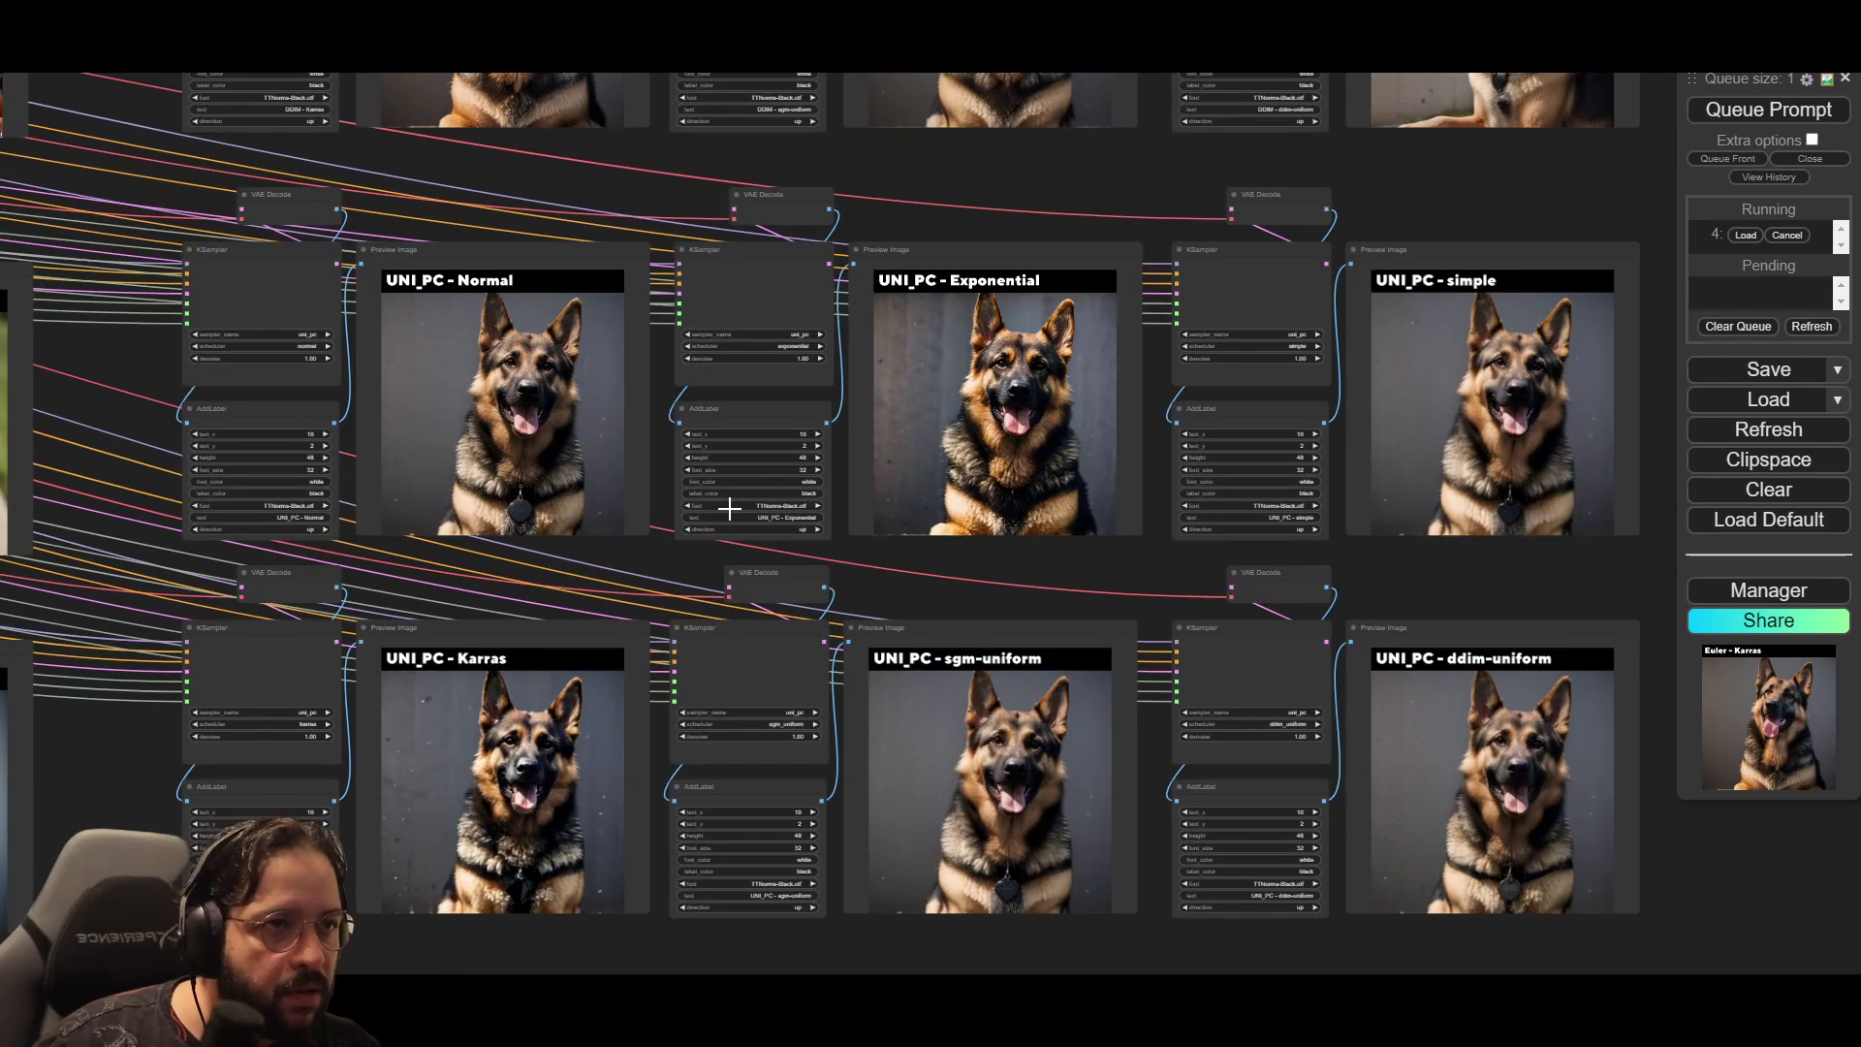
{"action": "scroll", "coordinate": [876, 527], "scroll_direction": "up", "scroll_amount": 3}
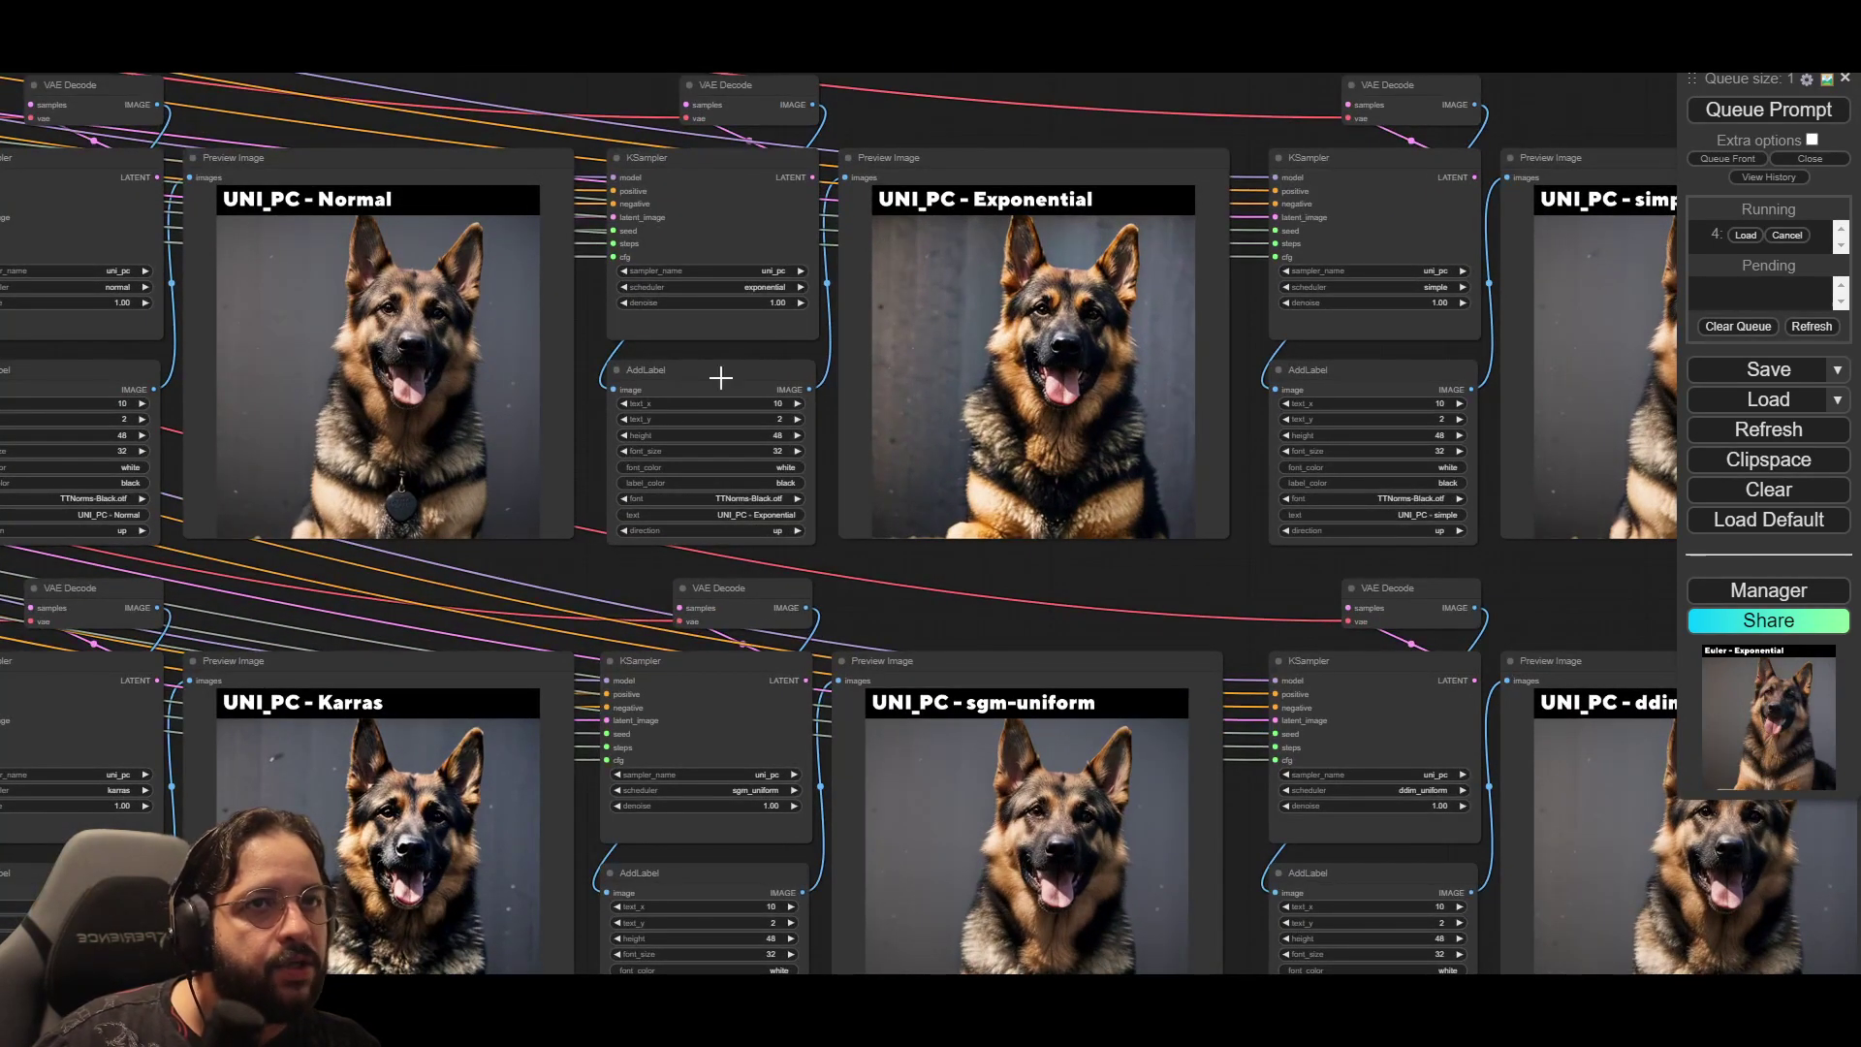
{"action": "scroll", "coordinate": [381, 392], "scroll_direction": "up", "scroll_amount": 5}
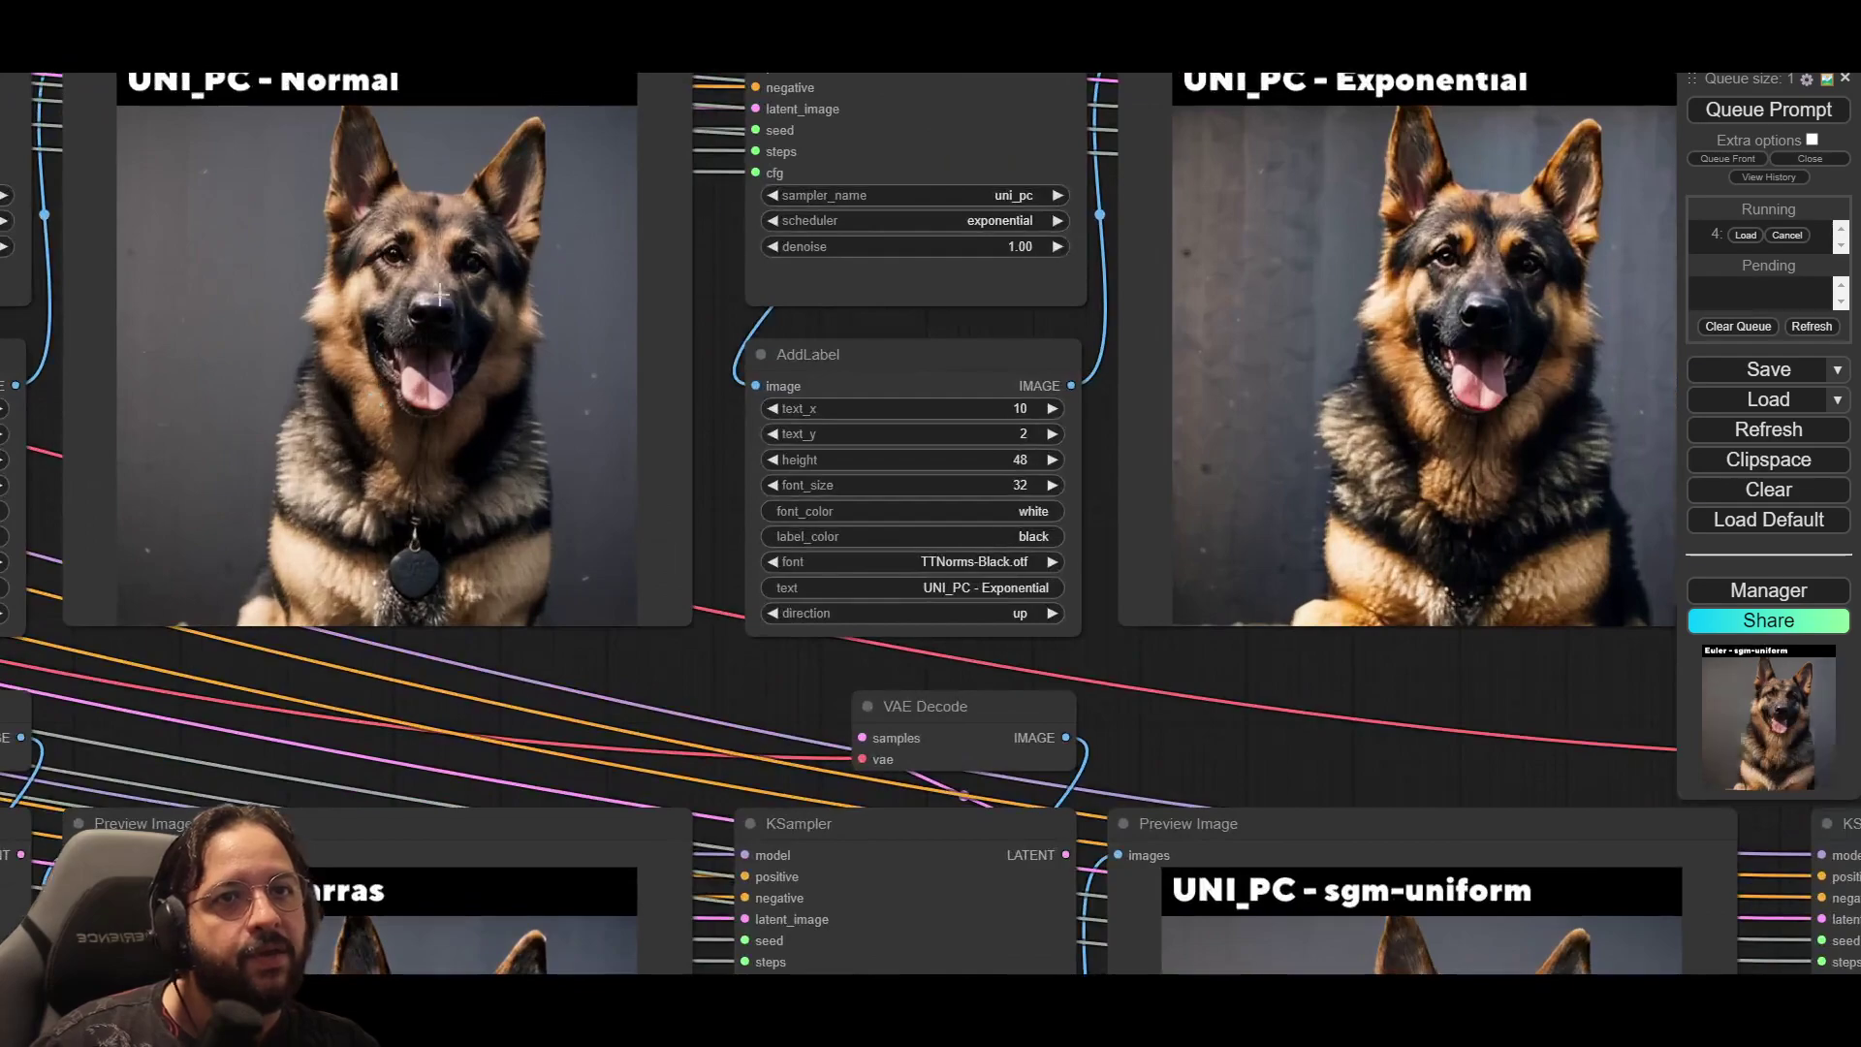
{"action": "left_click", "coordinate": [494, 615]}
{"action": "left_click_drag", "start_coordinate": [578, 660], "coordinate": [783, 761]}
{"action": "scroll", "coordinate": [759, 388], "scroll_direction": "down", "scroll_amount": 1}
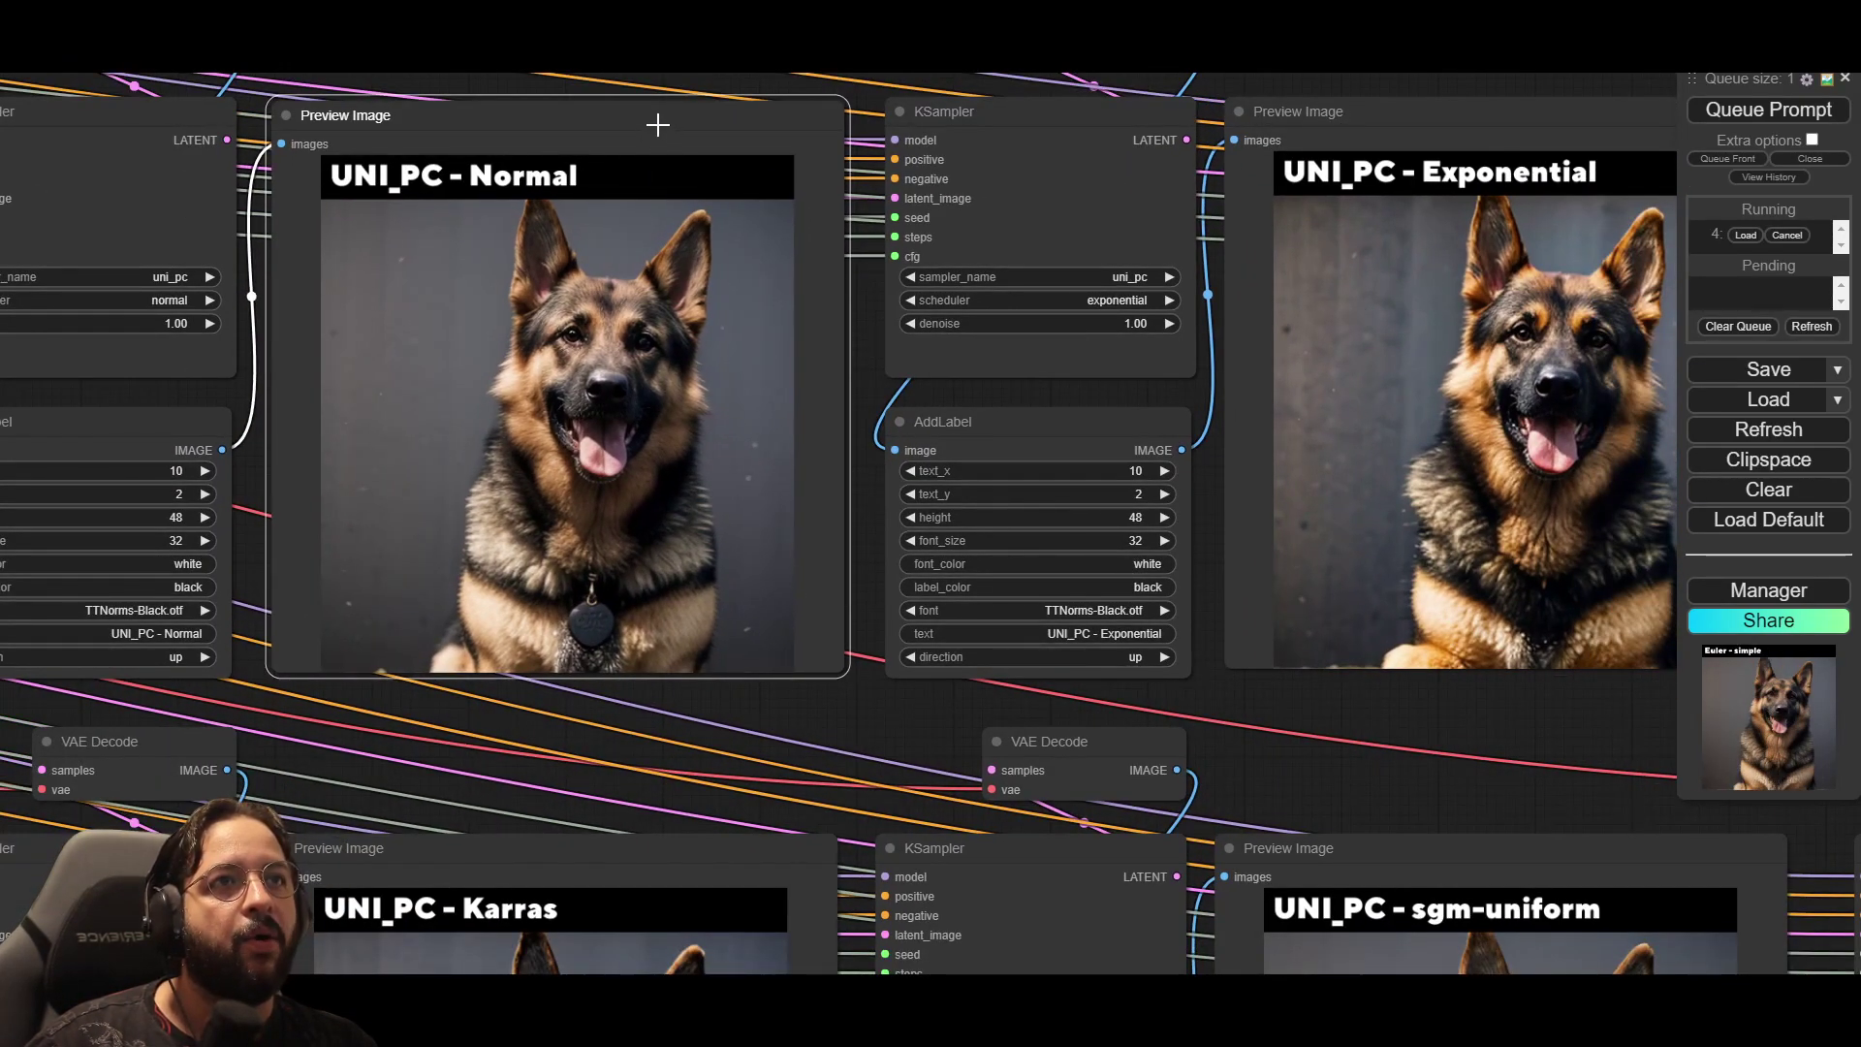
{"action": "left_click_drag", "start_coordinate": [656, 121], "coordinate": [656, 116]}
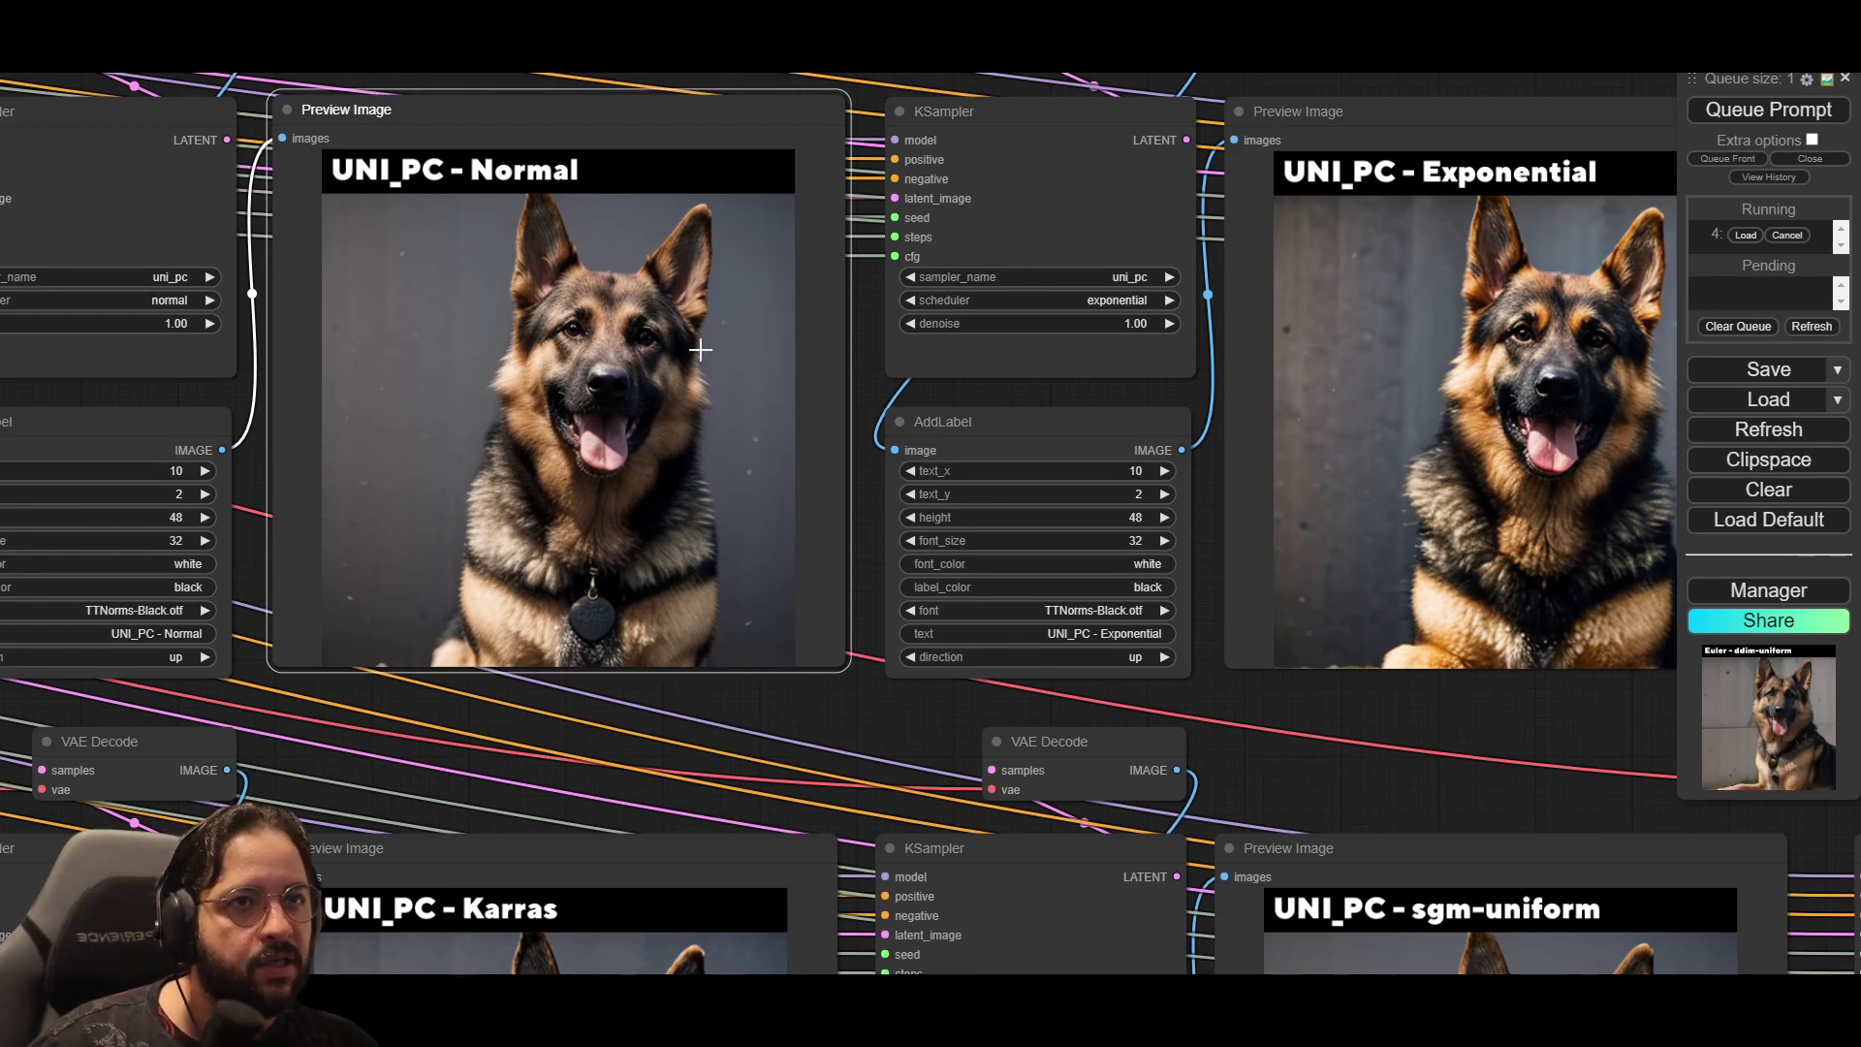
Step: Compare the UNI_PC results of the Karras, sgm-uniform and ddim-uniform schedulers, inspecting the sgm-uniform image closely
{"action": "scroll", "coordinate": [724, 392], "scroll_direction": "down", "scroll_amount": 4}
{"action": "left_click_drag", "start_coordinate": [766, 766], "coordinate": [771, 270]}
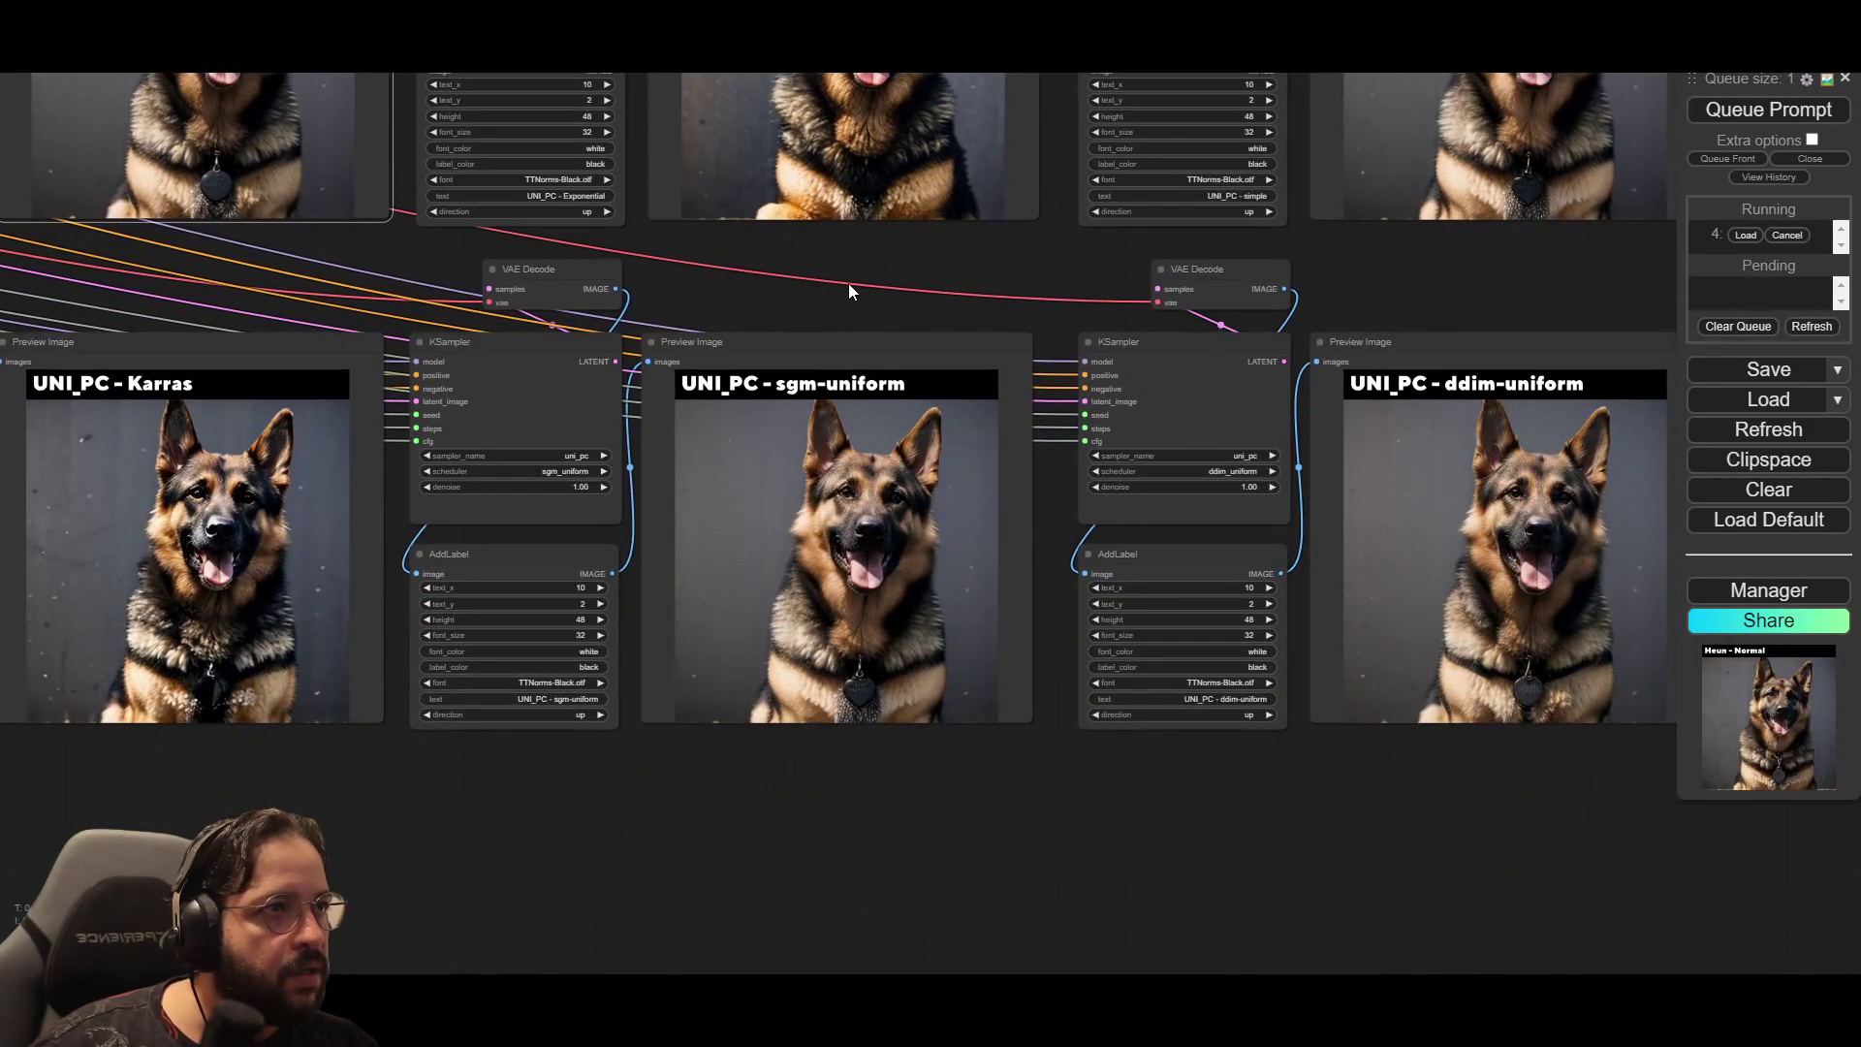
{"action": "scroll", "coordinate": [809, 426], "scroll_direction": "up", "scroll_amount": 4}
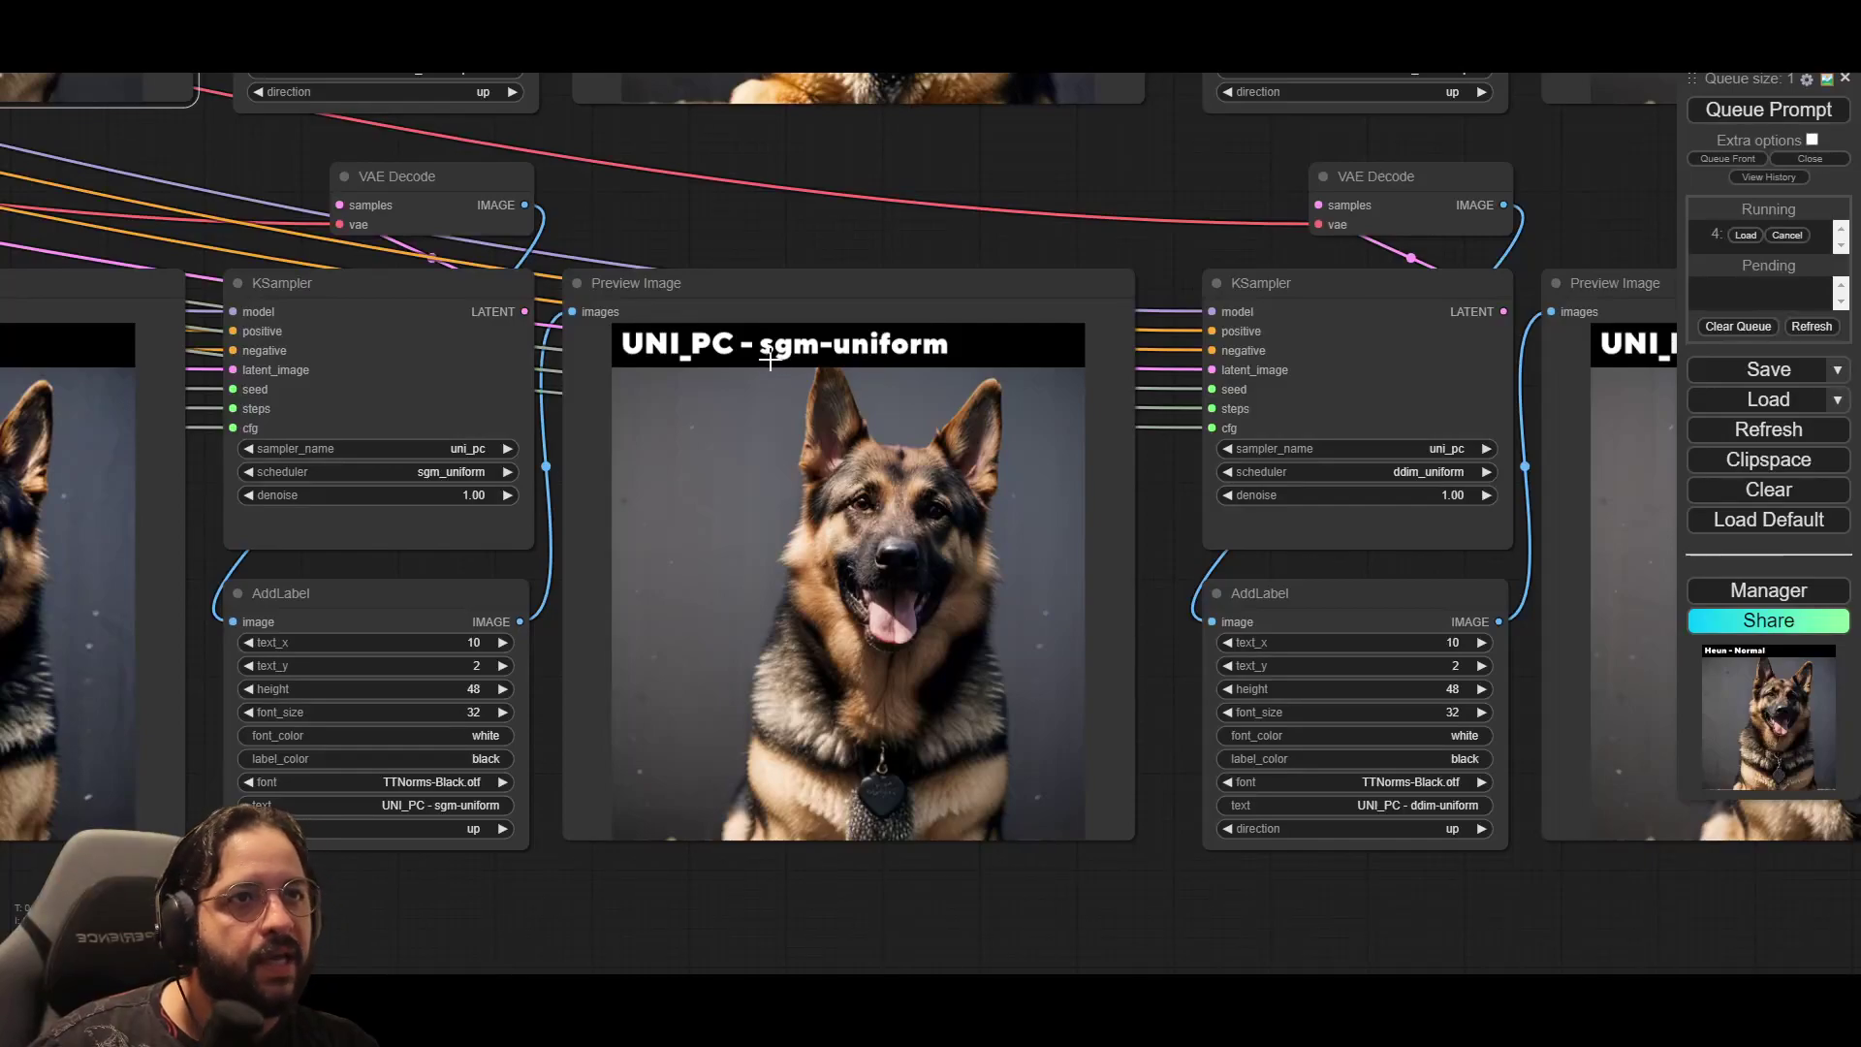
{"action": "scroll", "coordinate": [920, 347], "scroll_direction": "down", "scroll_amount": 4}
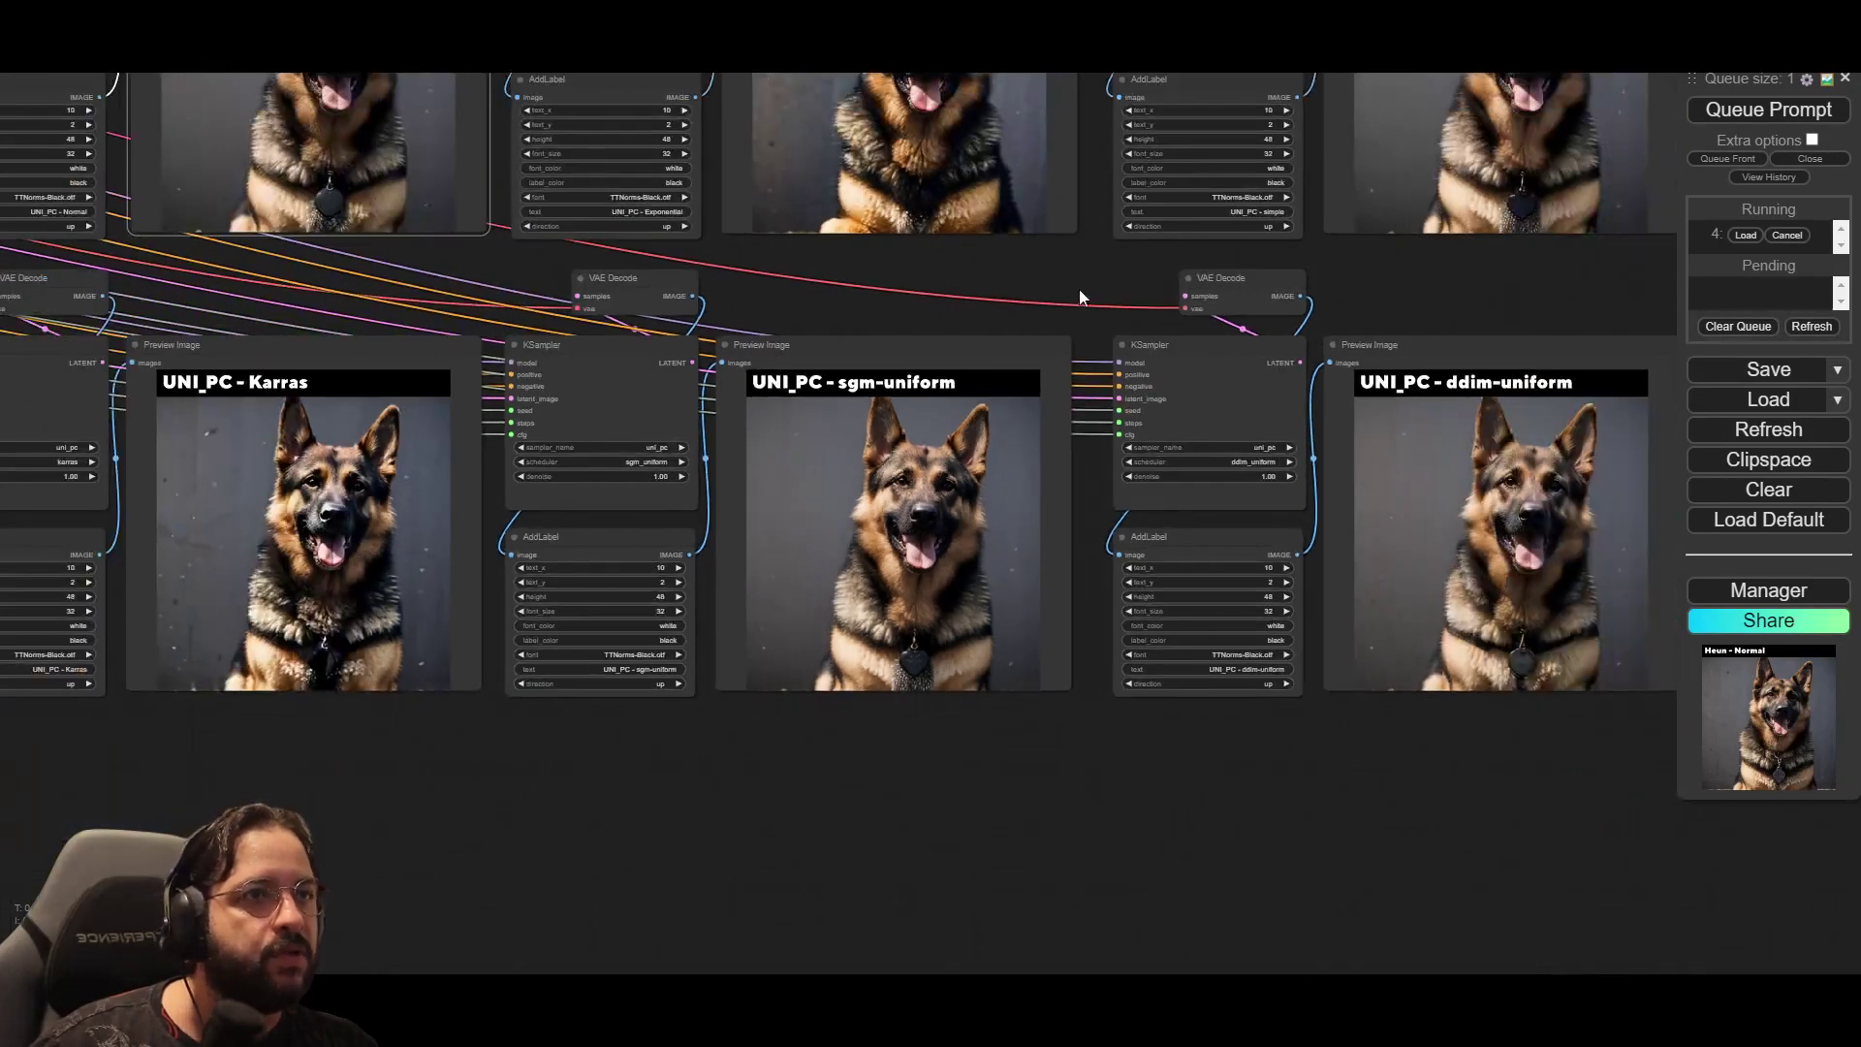
{"action": "left_click_drag", "start_coordinate": [1074, 289], "coordinate": [1120, 531]}
Step: Look across the sampler groups of the whole grid, and compare the new Euler images across all six schedulers
{"action": "scroll", "coordinate": [1090, 625], "scroll_direction": "down", "scroll_amount": 2}
{"action": "left_click_drag", "start_coordinate": [568, 472], "coordinate": [1091, 722]}
{"action": "scroll", "coordinate": [758, 708], "scroll_direction": "down", "scroll_amount": 4}
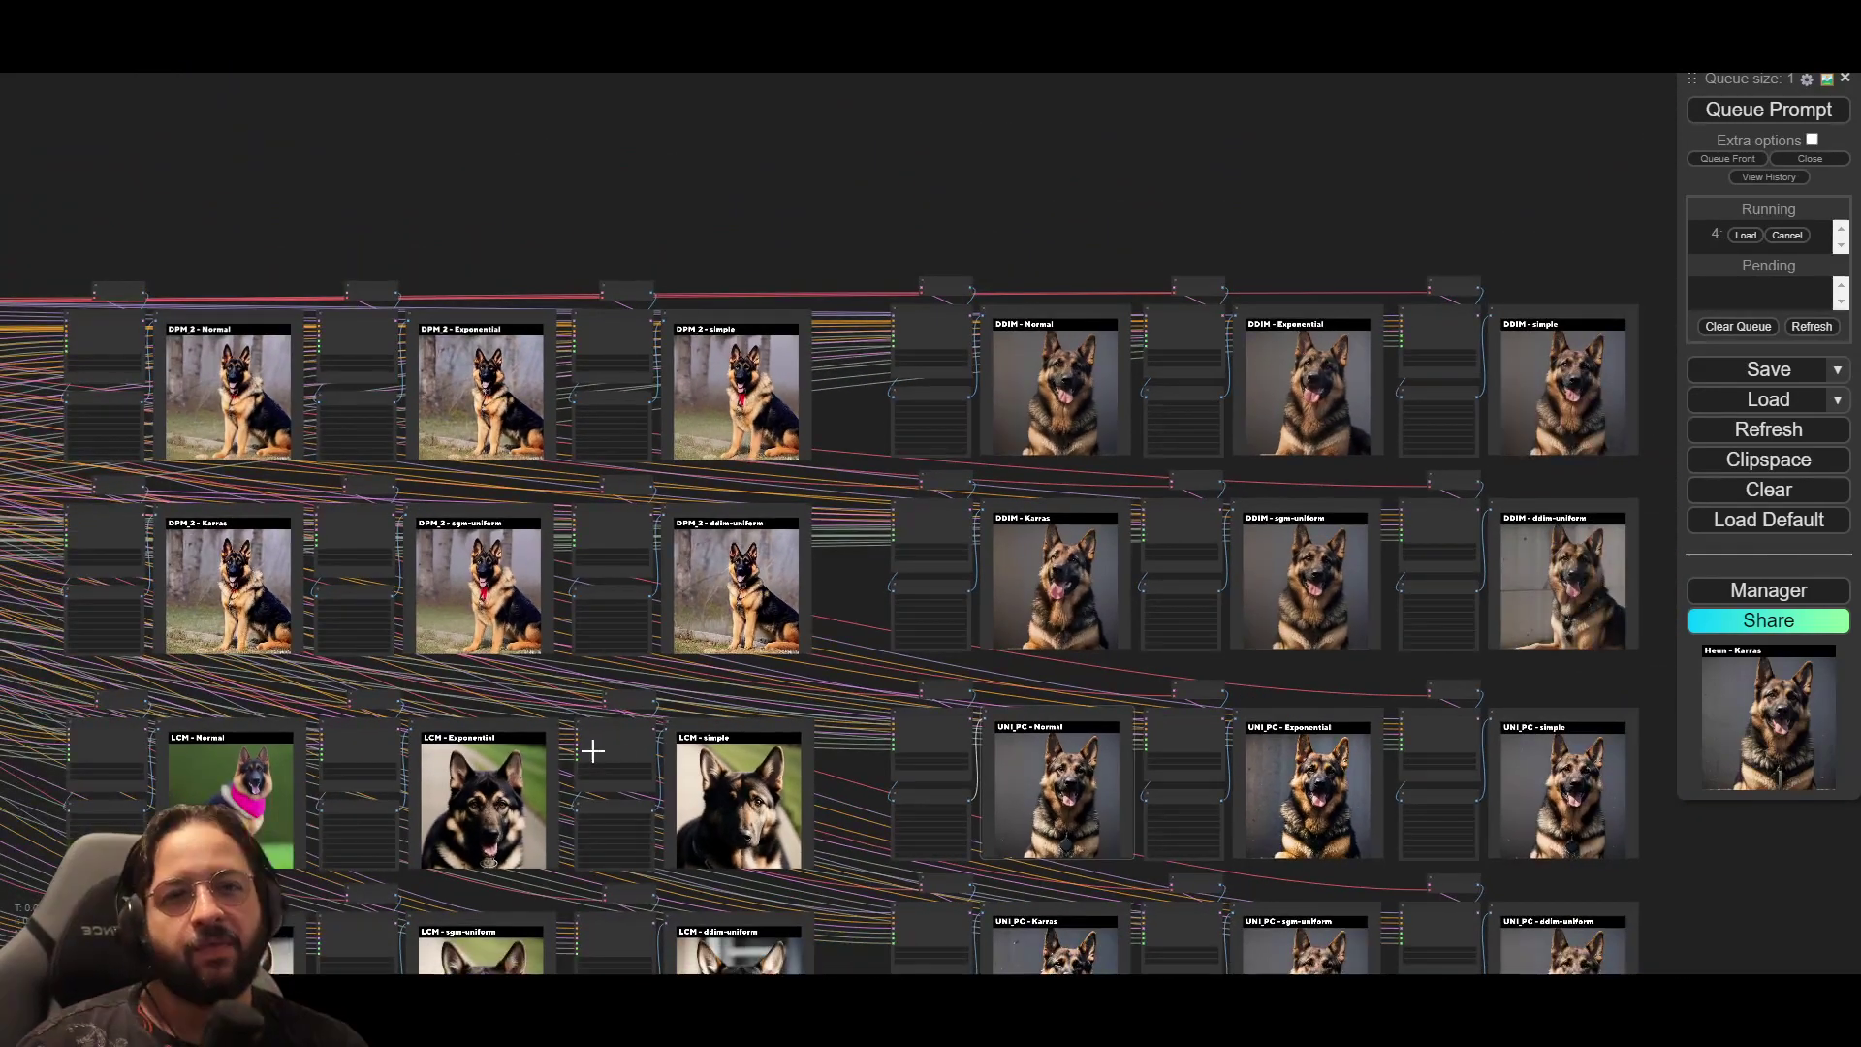
{"action": "left_click_drag", "start_coordinate": [593, 751], "coordinate": [1246, 594]}
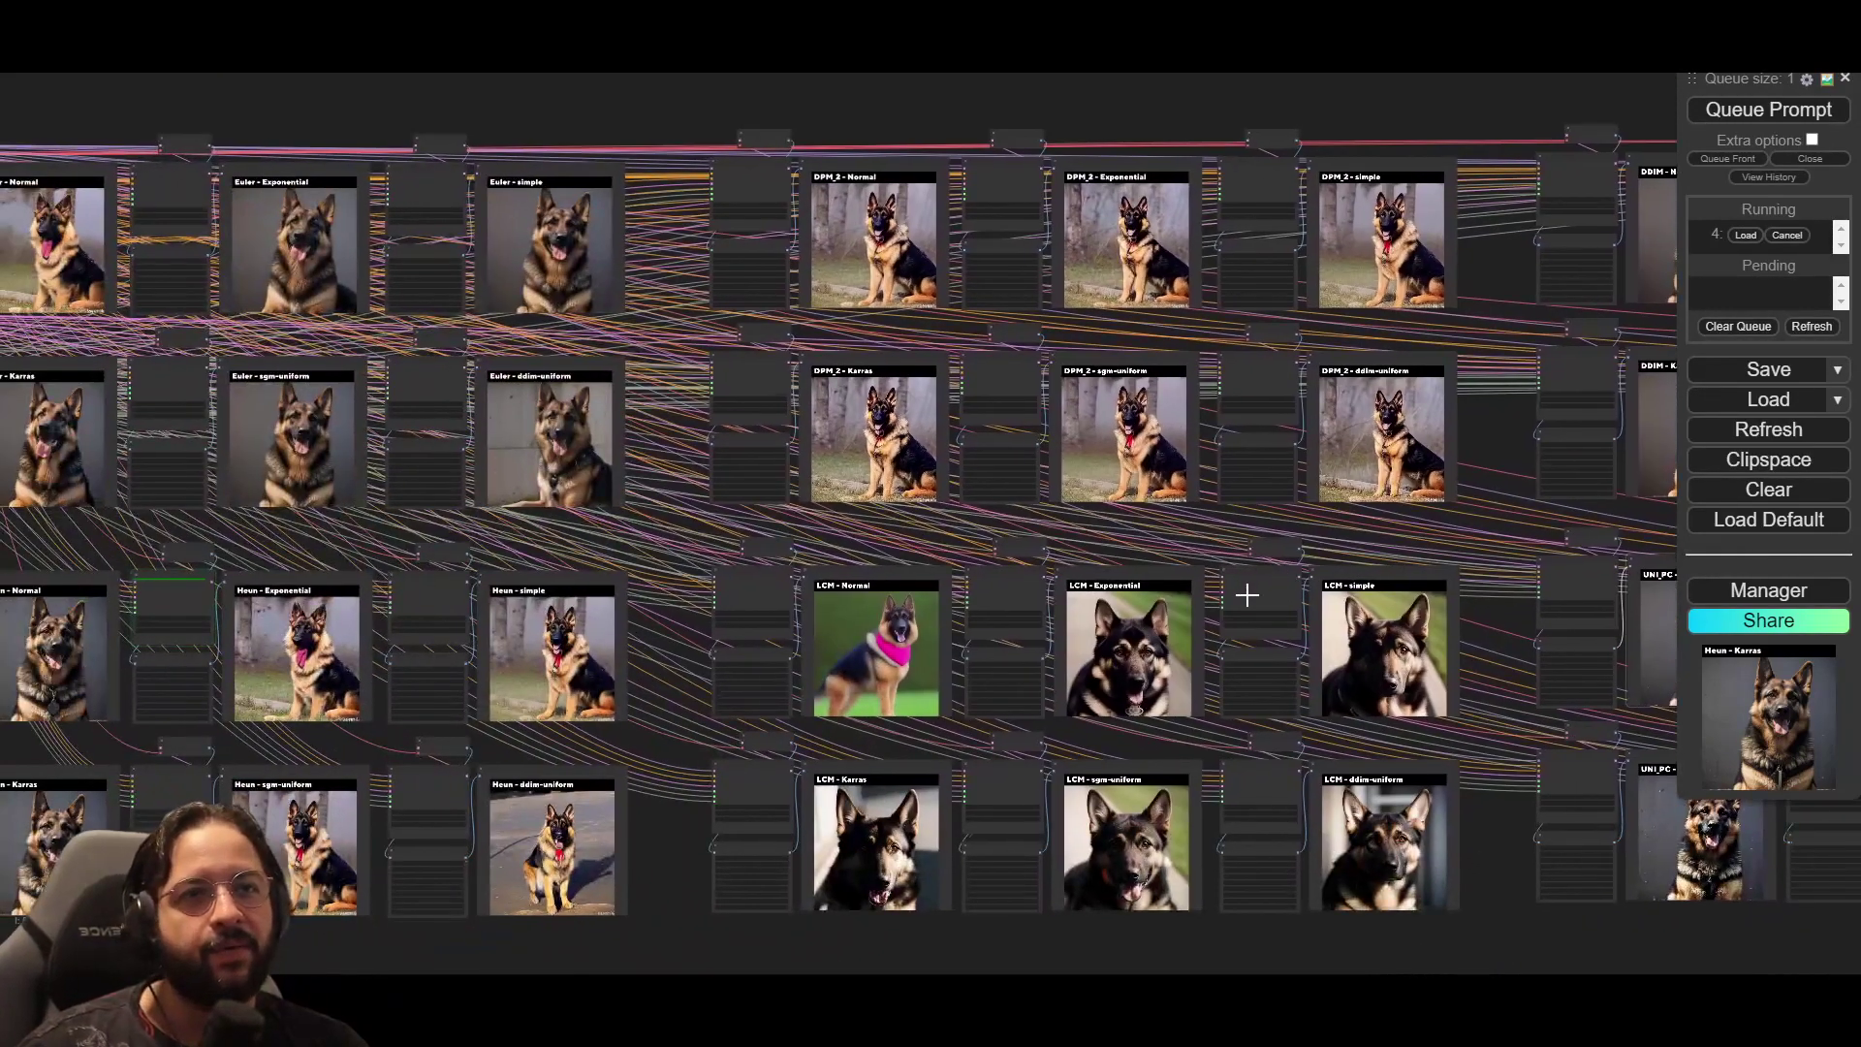
{"action": "left_click_drag", "start_coordinate": [290, 559], "coordinate": [866, 606]}
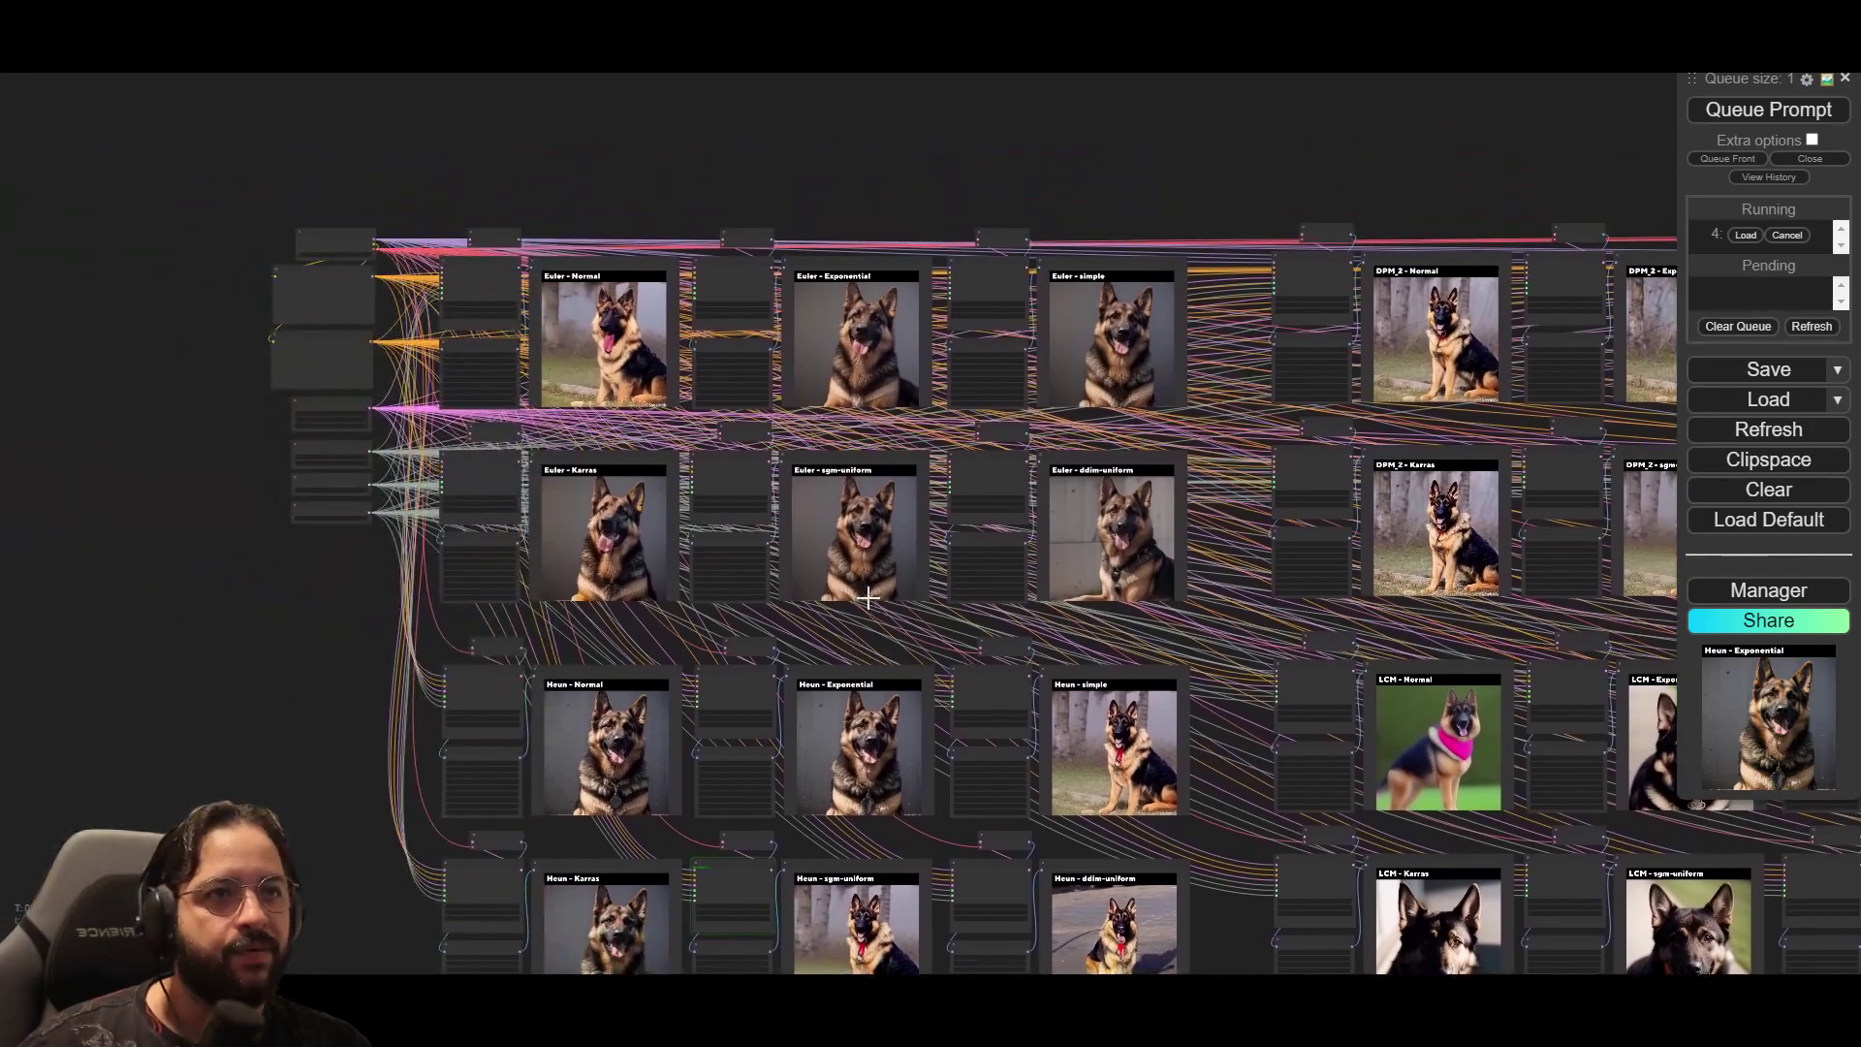
{"action": "scroll", "coordinate": [865, 611], "scroll_direction": "up", "scroll_amount": 3}
{"action": "left_click_drag", "start_coordinate": [865, 722], "coordinate": [863, 774]}
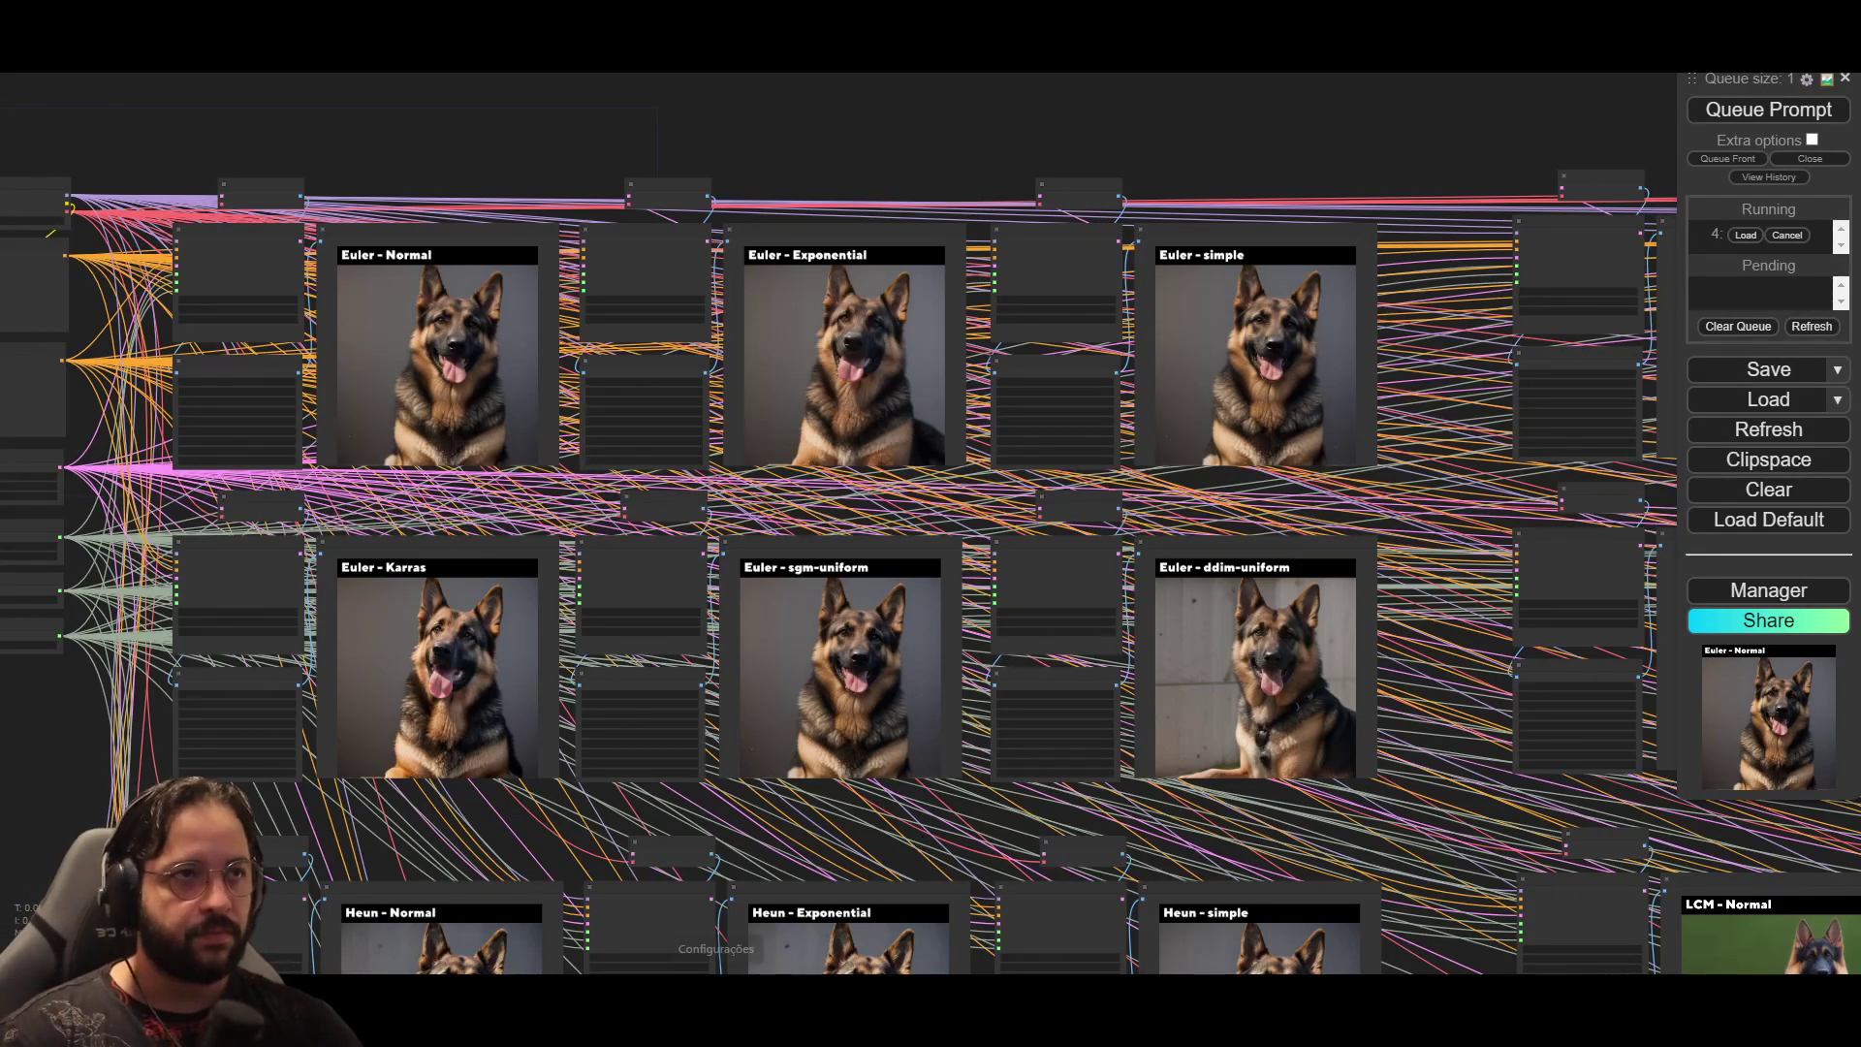
{"action": "scroll", "coordinate": [1063, 752], "scroll_direction": "down", "scroll_amount": 1}
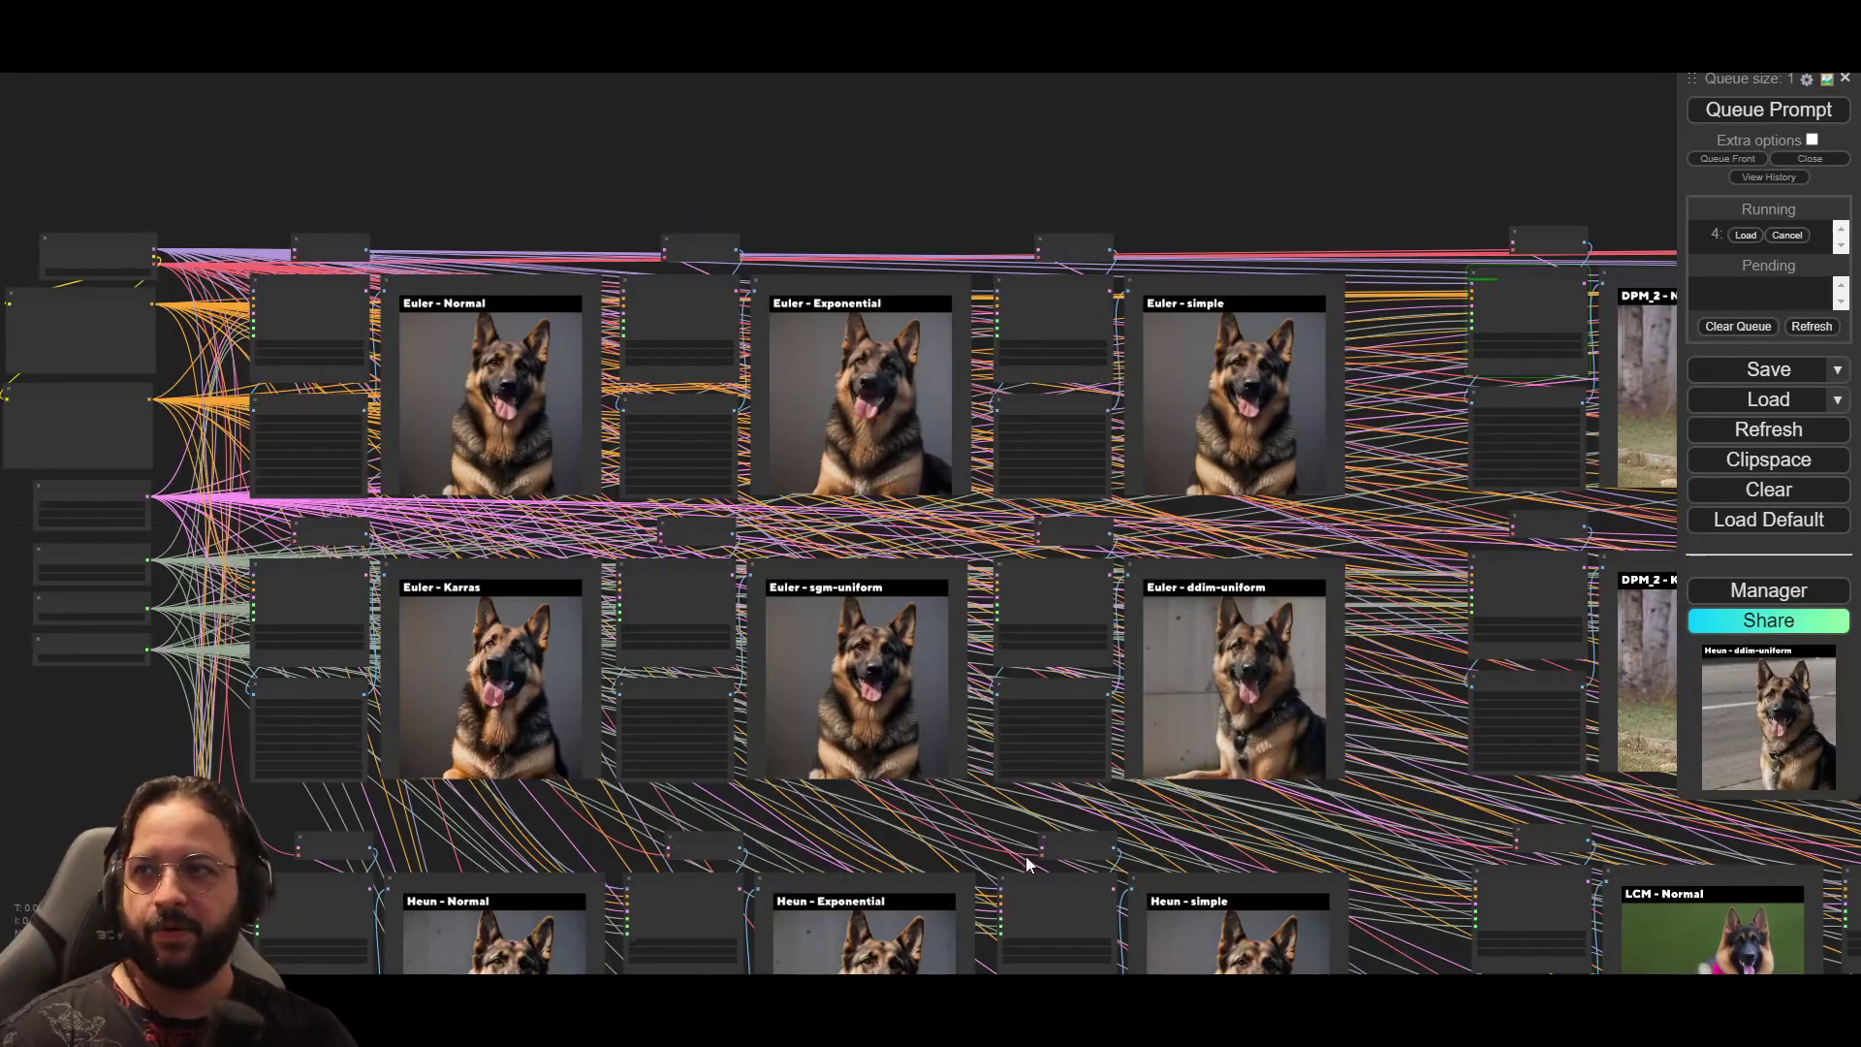
Step: Examine the new Heun image group, comparing the Normal and Exponential results in close-up
{"action": "left_click_drag", "start_coordinate": [1391, 759], "coordinate": [1276, 419]}
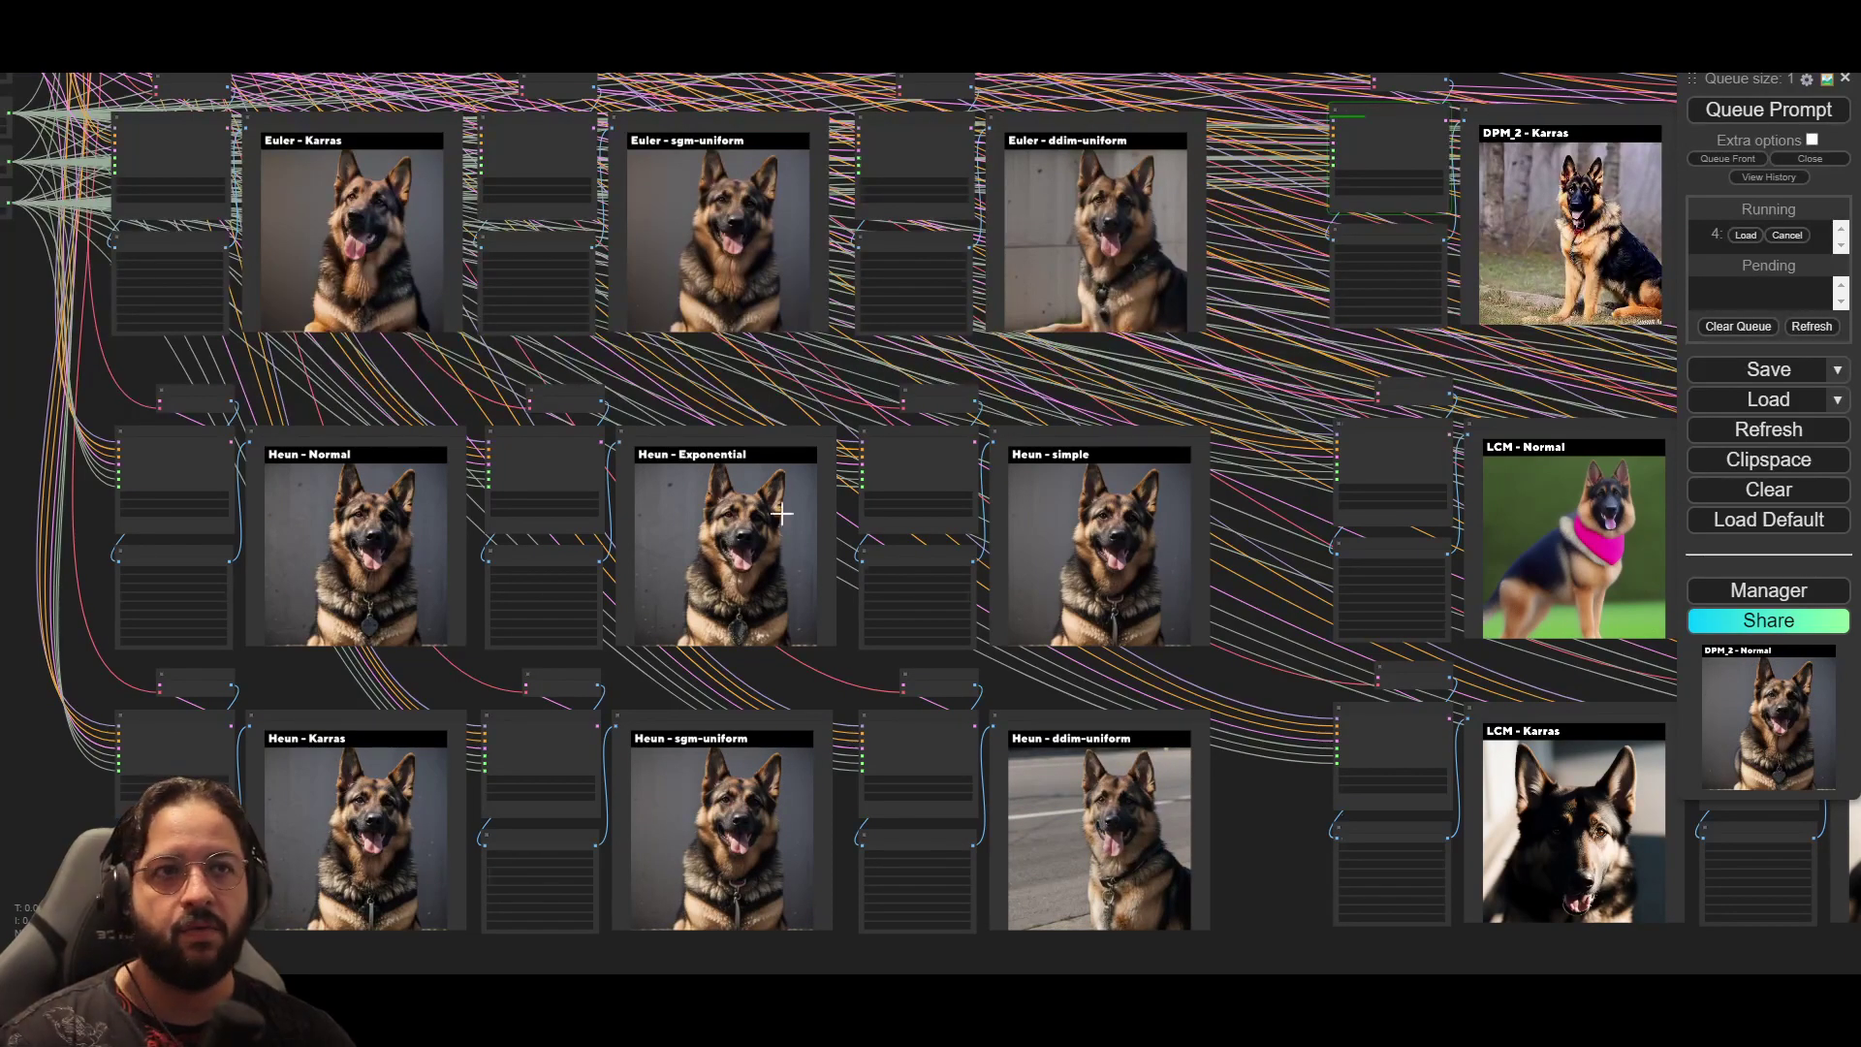
{"action": "scroll", "coordinate": [825, 676], "scroll_direction": "up", "scroll_amount": 1}
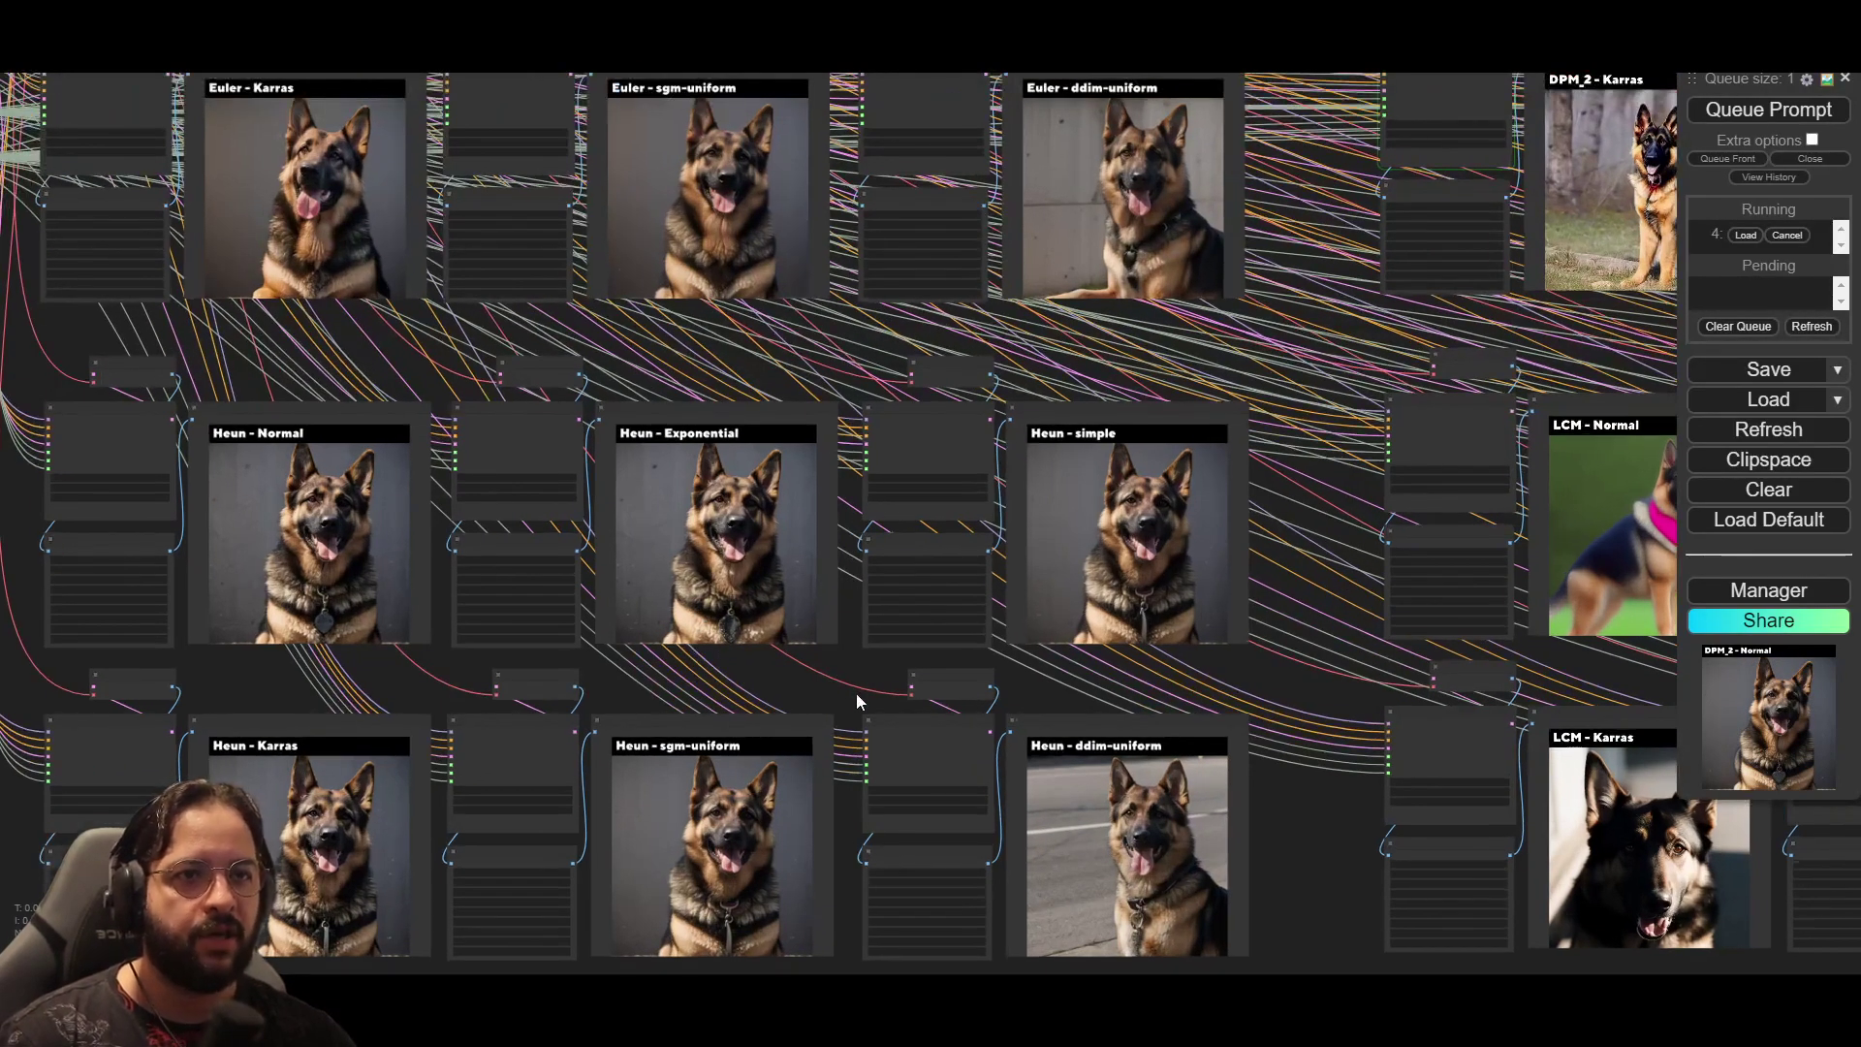
{"action": "scroll", "coordinate": [581, 690], "scroll_direction": "up", "scroll_amount": 7}
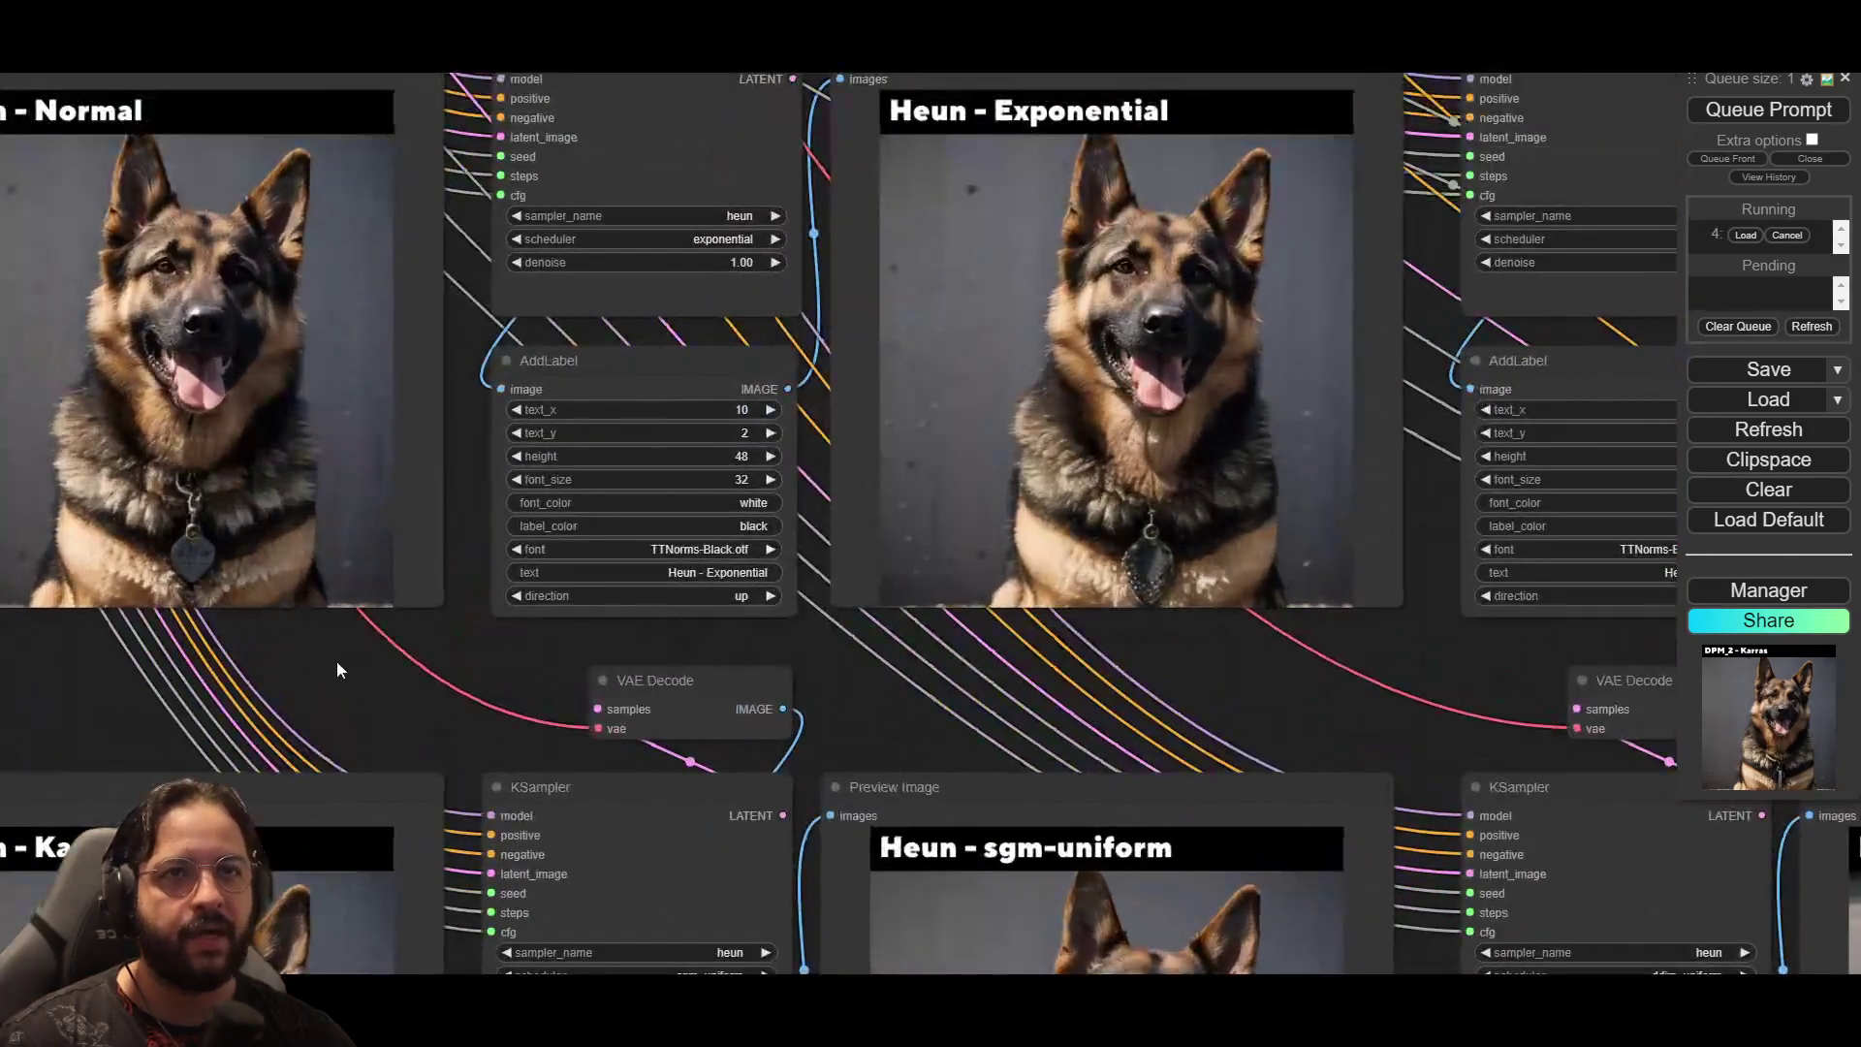
{"action": "left_click_drag", "start_coordinate": [336, 660], "coordinate": [625, 808]}
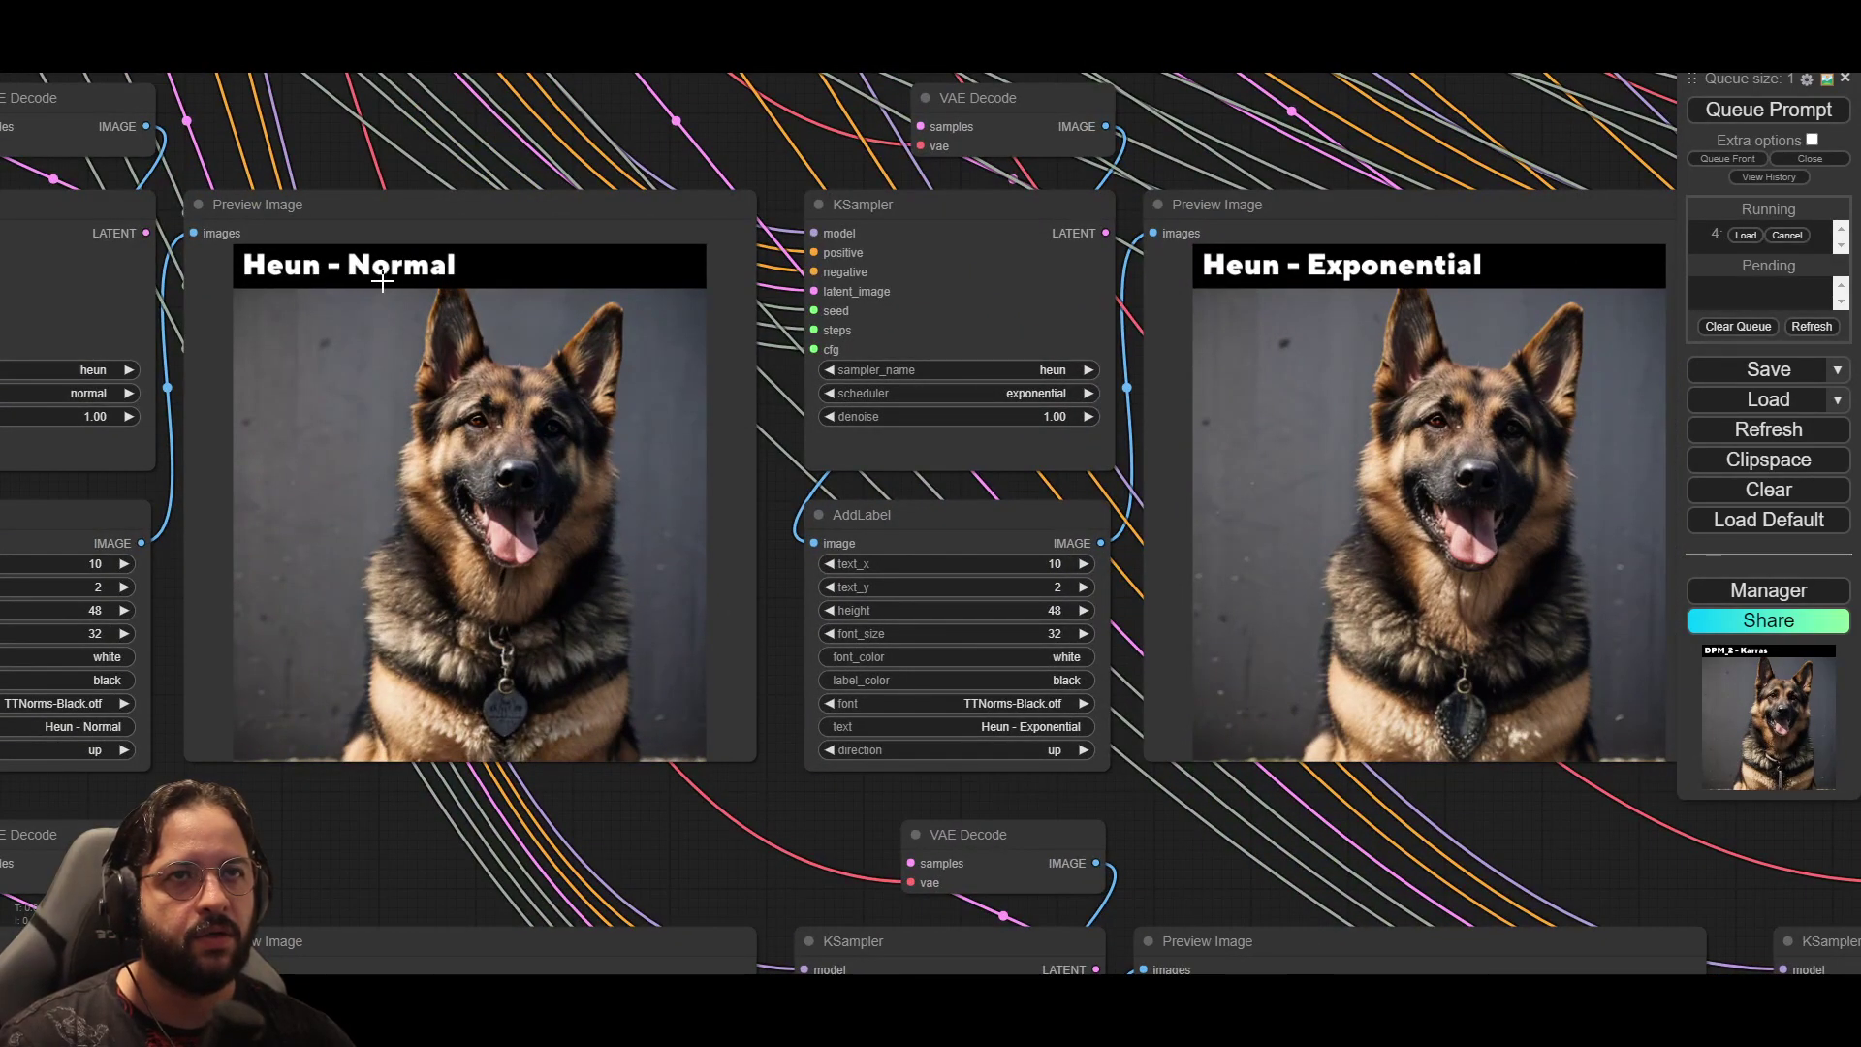
{"action": "scroll", "coordinate": [835, 623], "scroll_direction": "down", "scroll_amount": 3}
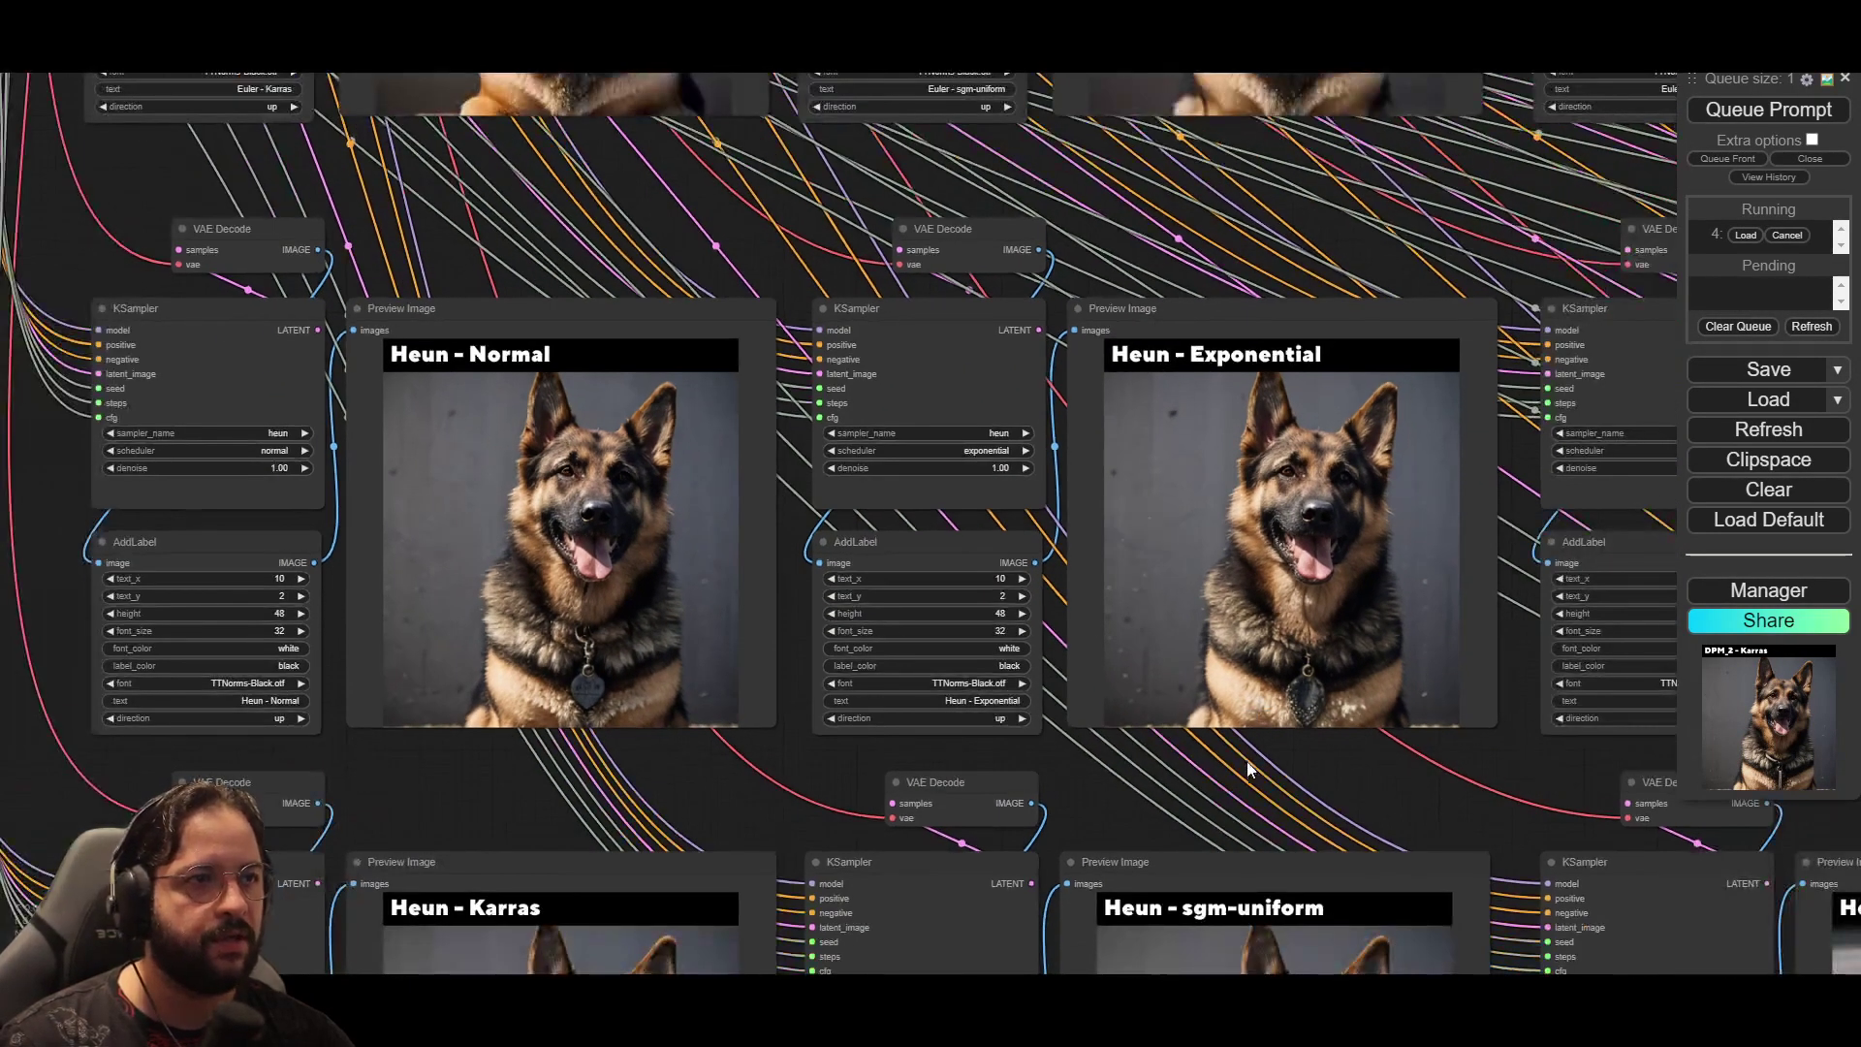
{"action": "left_click_drag", "start_coordinate": [1225, 804], "coordinate": [847, 721]}
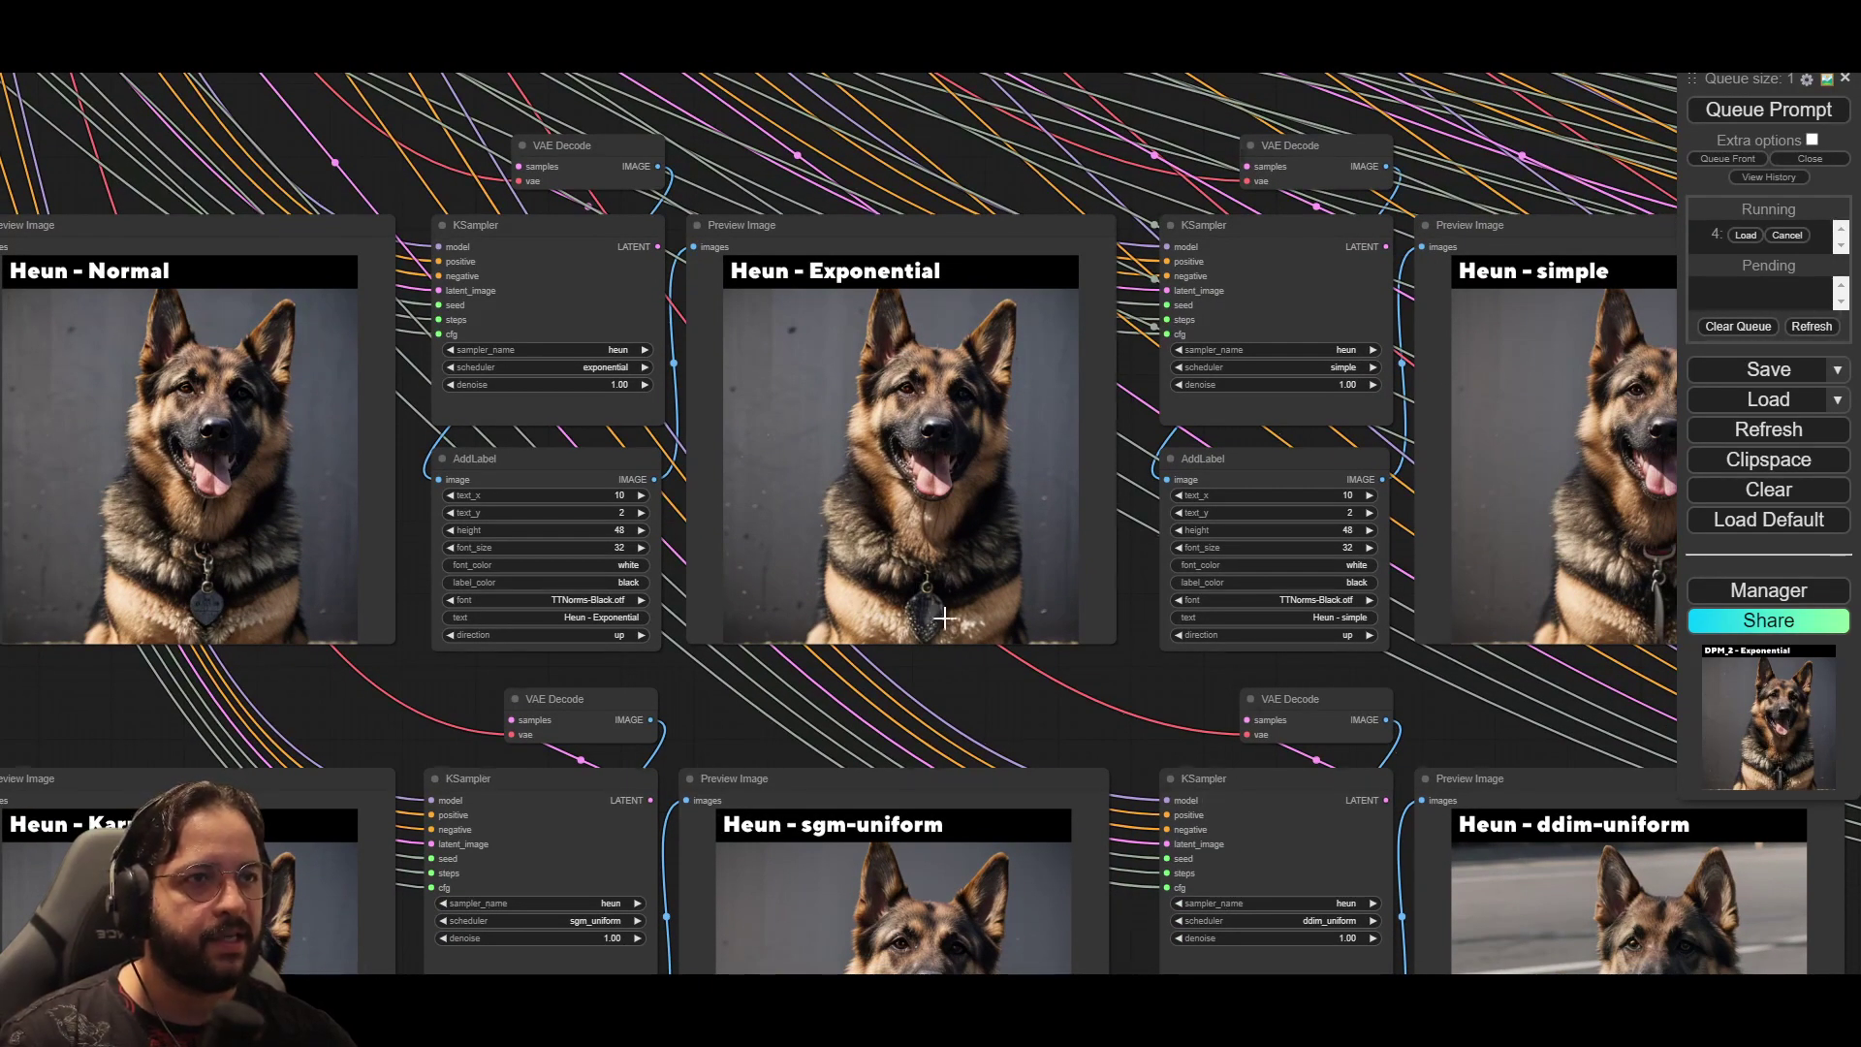
Step: Compare the Heun Exponential image with the simple, sgm-uniform and ddim-uniform results
{"action": "left_click_drag", "start_coordinate": [957, 665], "coordinate": [742, 656]}
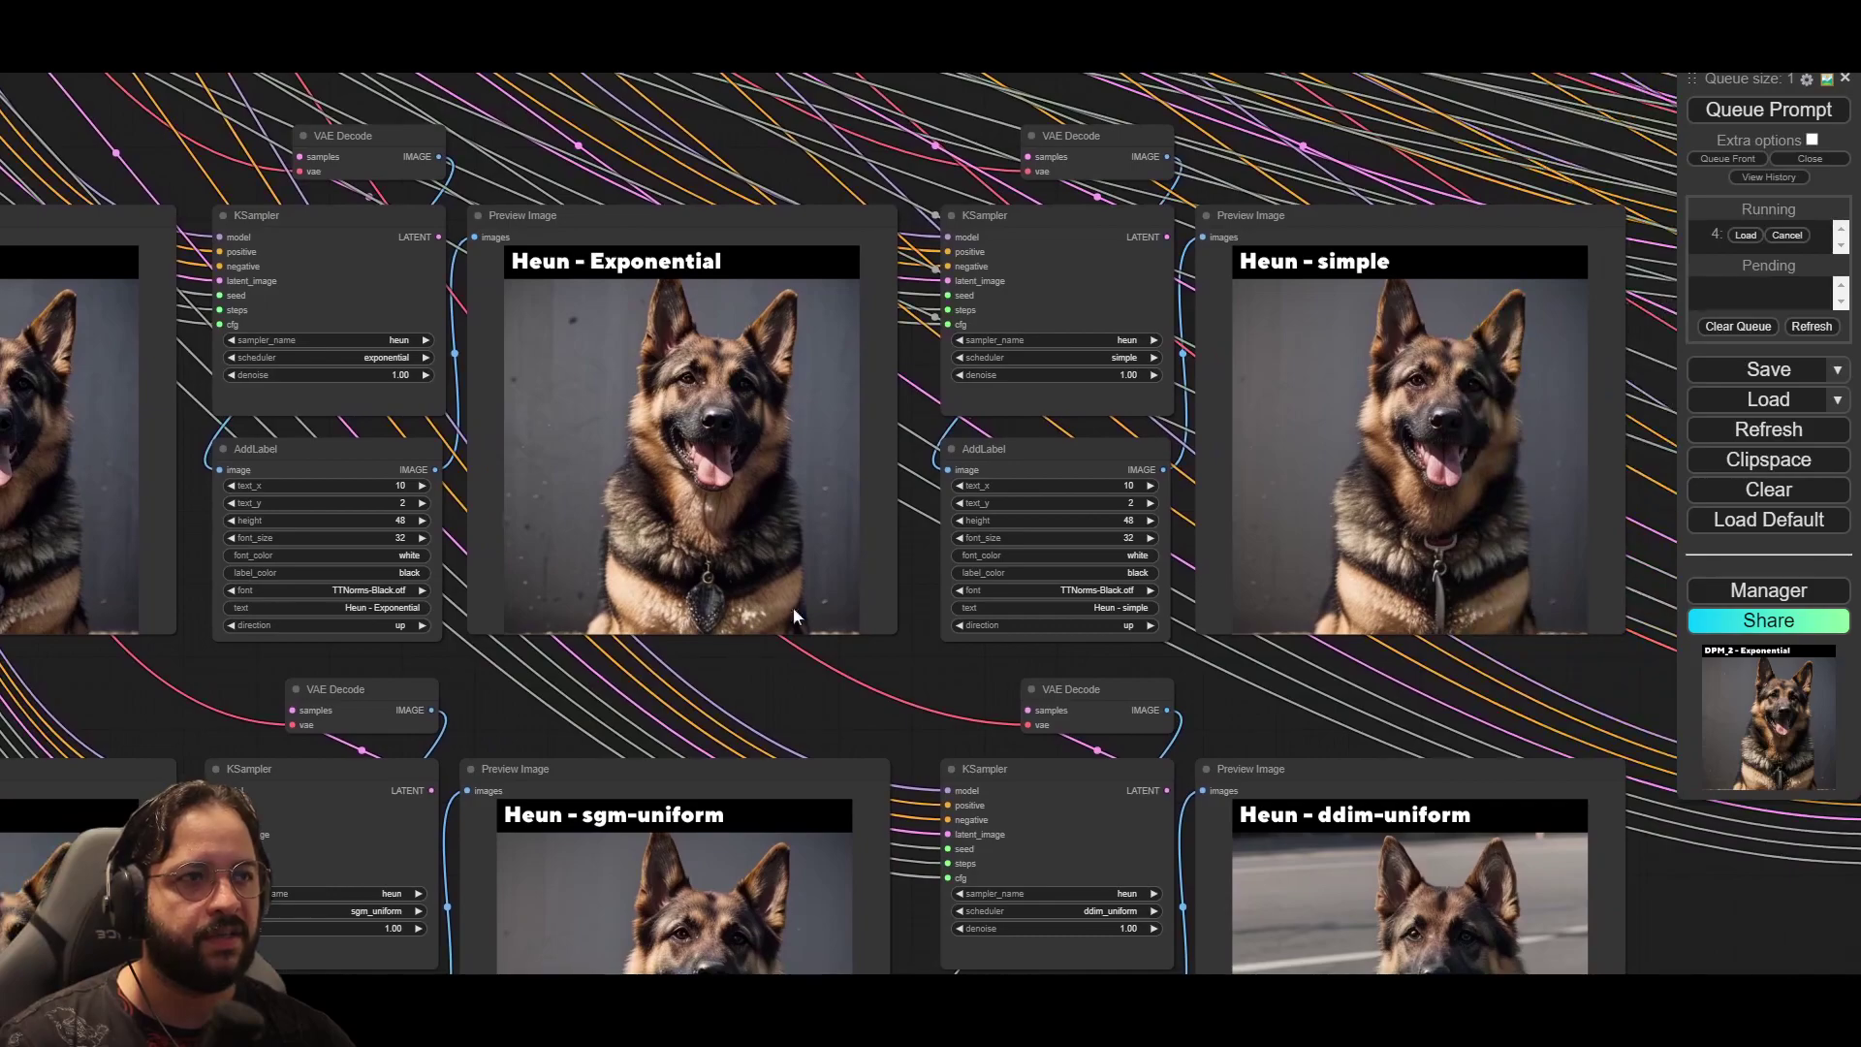
{"action": "left_click_drag", "start_coordinate": [829, 587], "coordinate": [966, 198]}
{"action": "left_click_drag", "start_coordinate": [858, 347], "coordinate": [736, 342]}
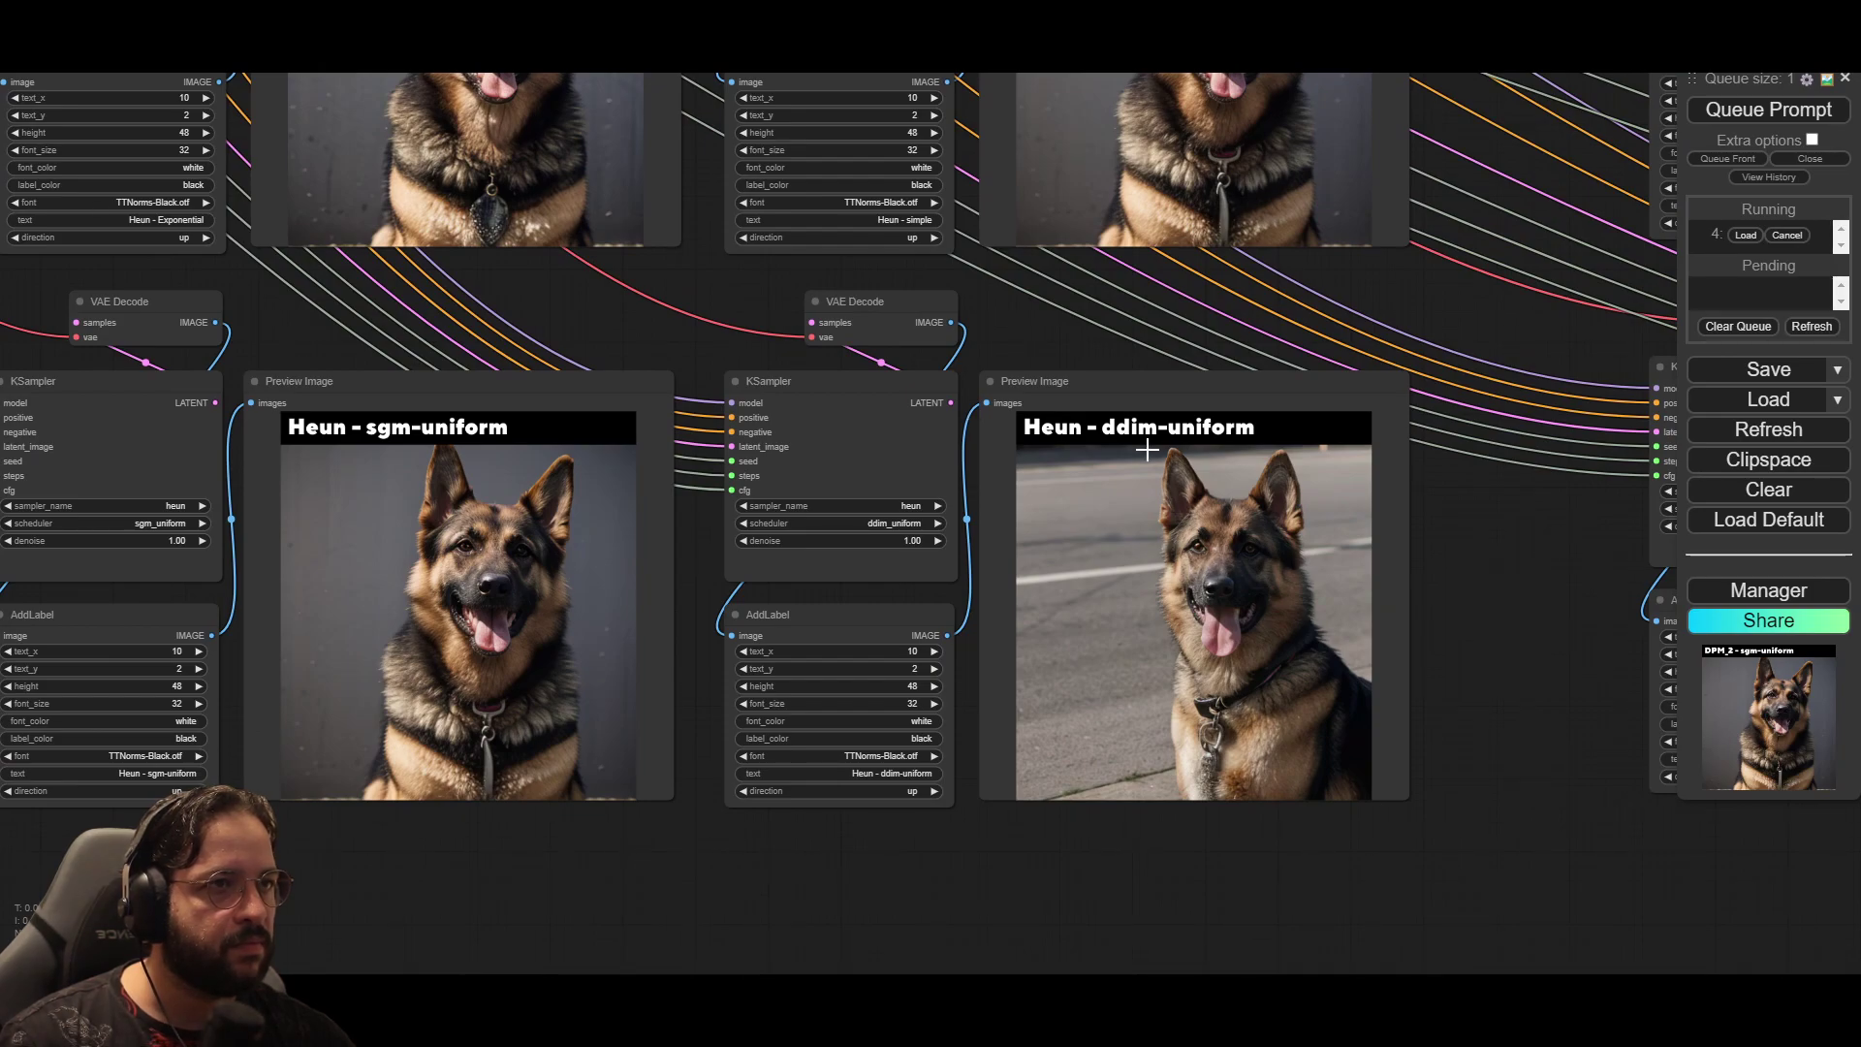
{"action": "scroll", "coordinate": [1150, 454], "scroll_direction": "down", "scroll_amount": 5}
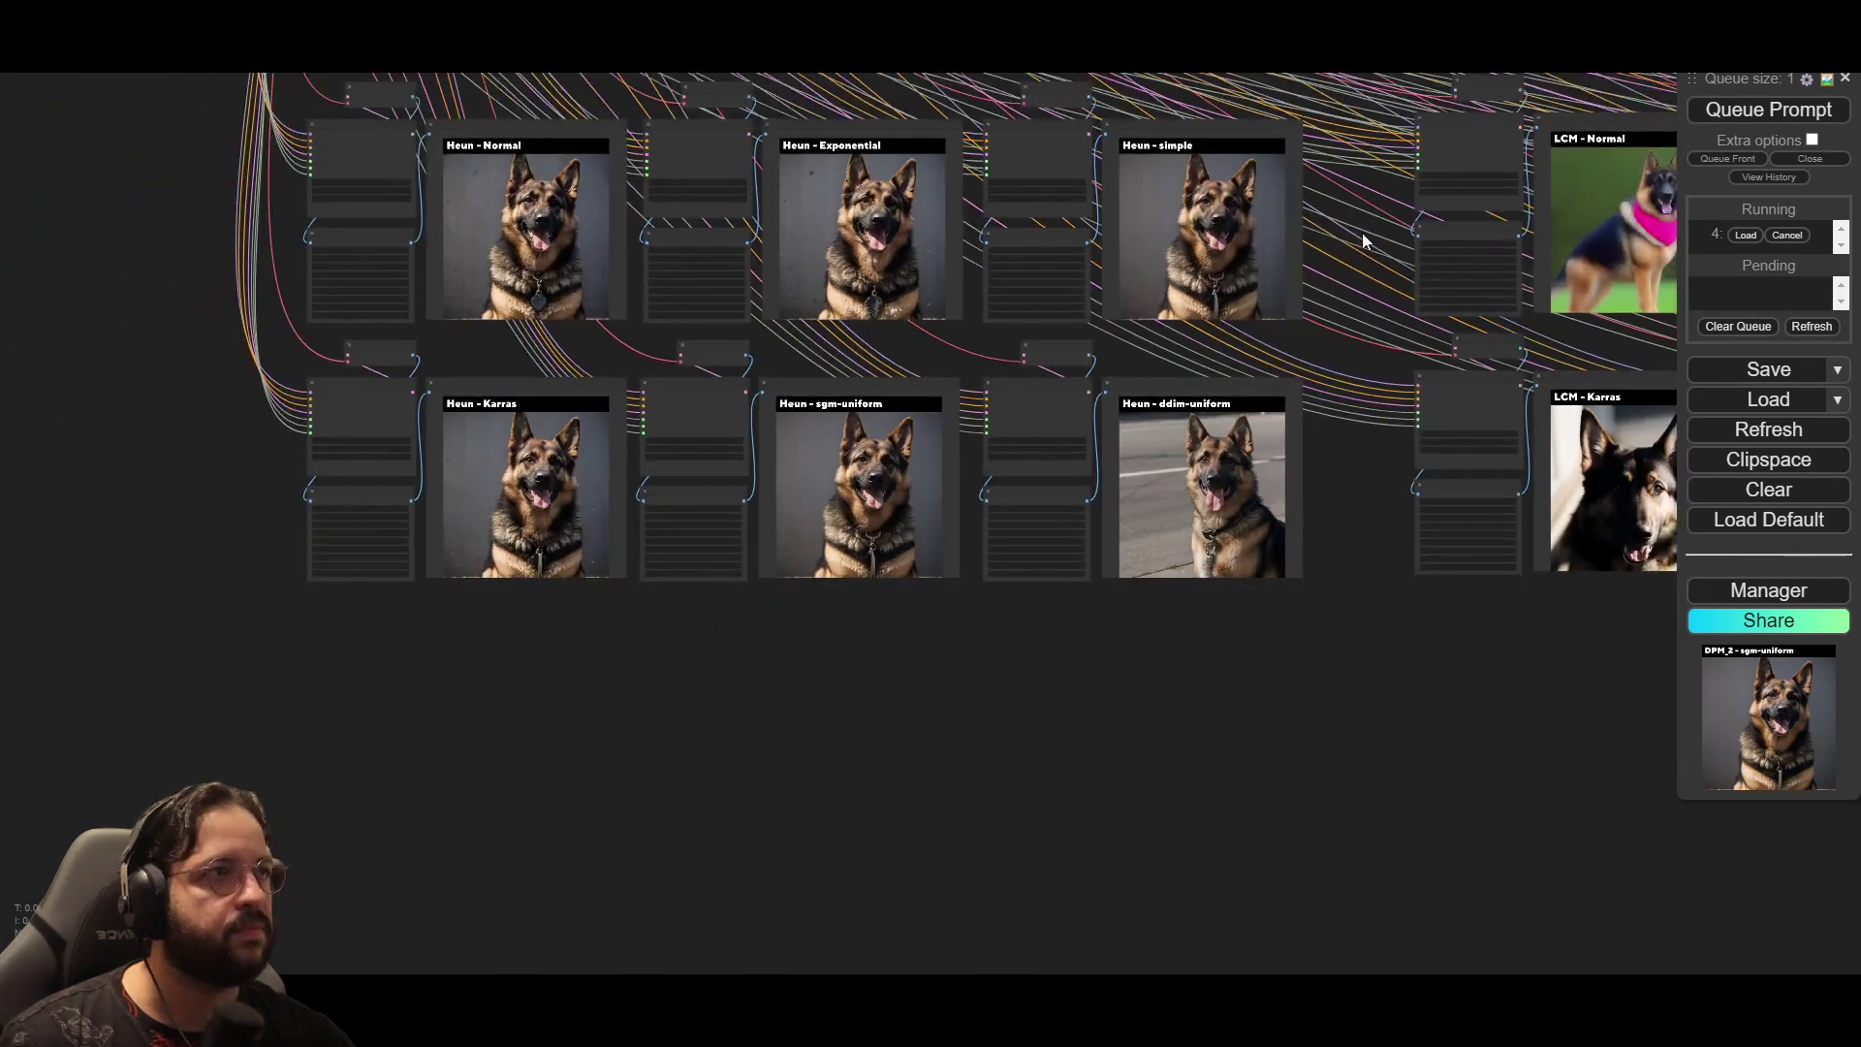
Step: Follow the DPM_2 group as its last images generate, comparing all six schedulers and inspecting sgm-uniform and ddim-uniform closely
{"action": "left_click_drag", "start_coordinate": [1363, 236], "coordinate": [1287, 892]}
{"action": "left_click_drag", "start_coordinate": [1332, 652], "coordinate": [521, 676]}
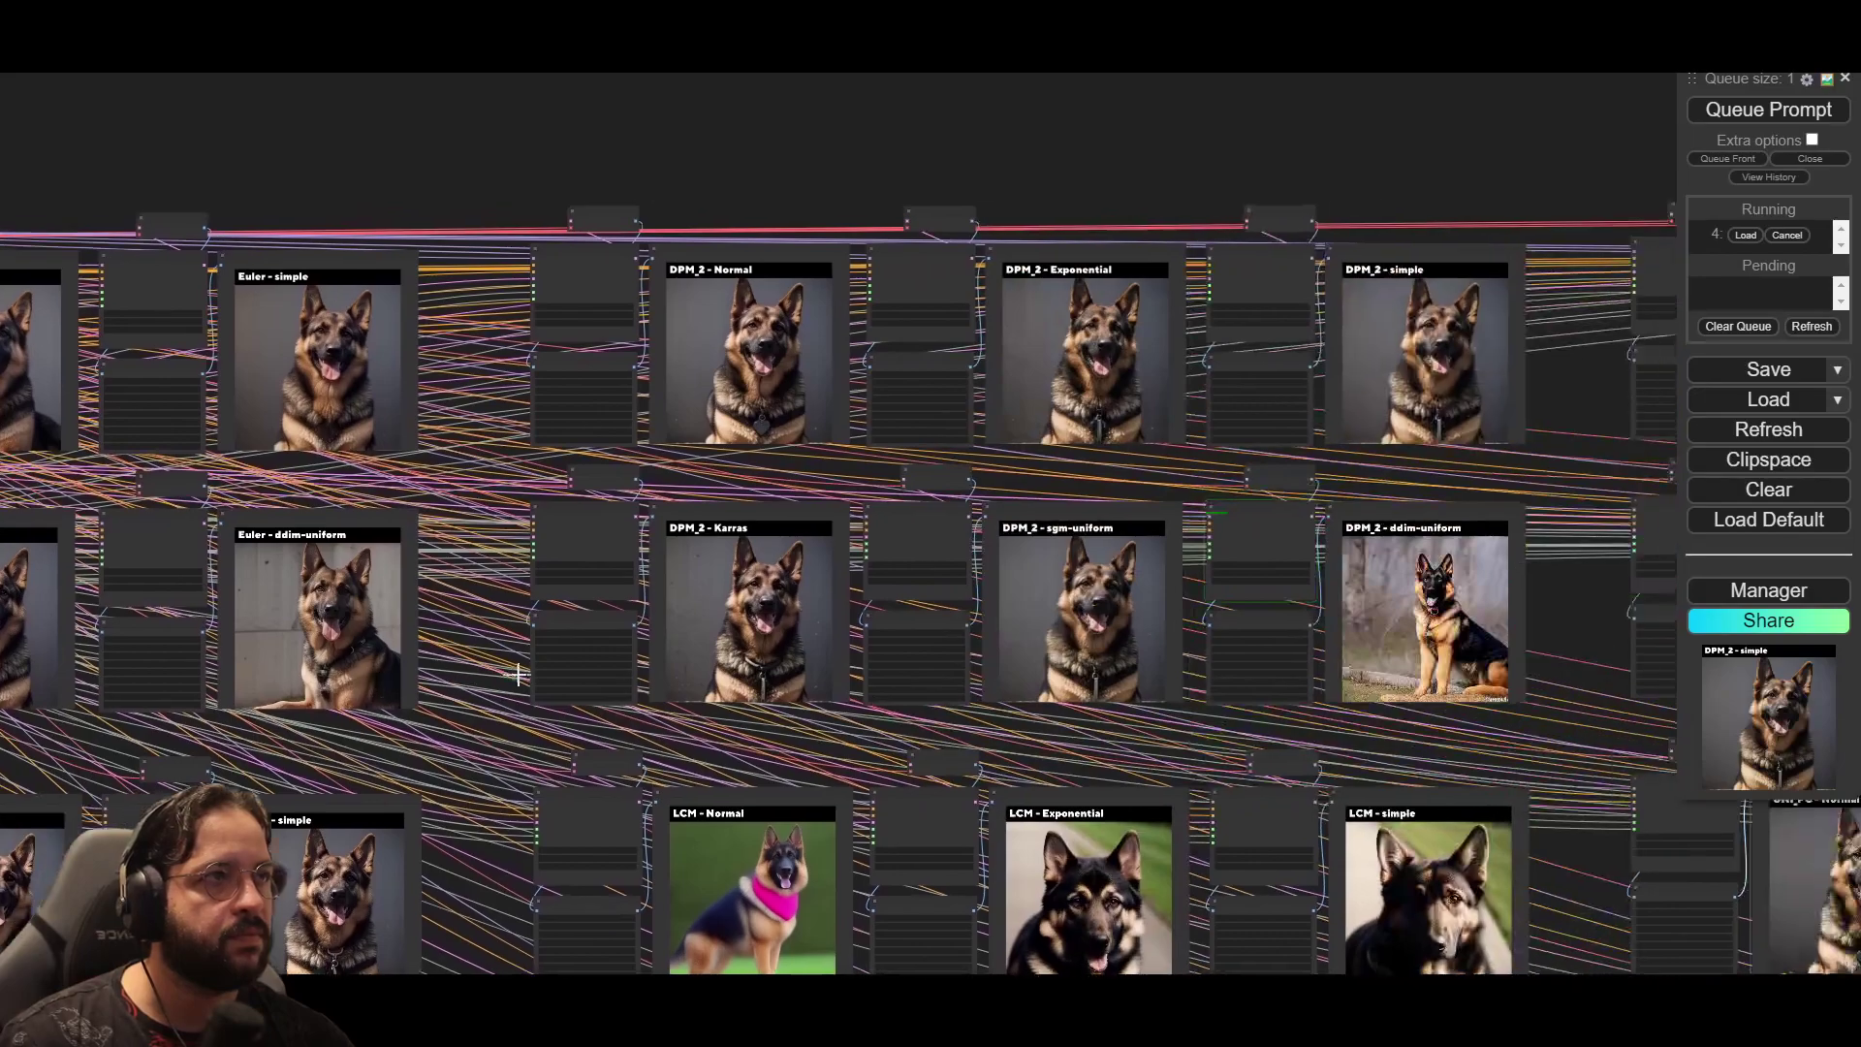
{"action": "scroll", "coordinate": [989, 594], "scroll_direction": "up", "scroll_amount": 3}
{"action": "left_click_drag", "start_coordinate": [1325, 698], "coordinate": [1070, 707]}
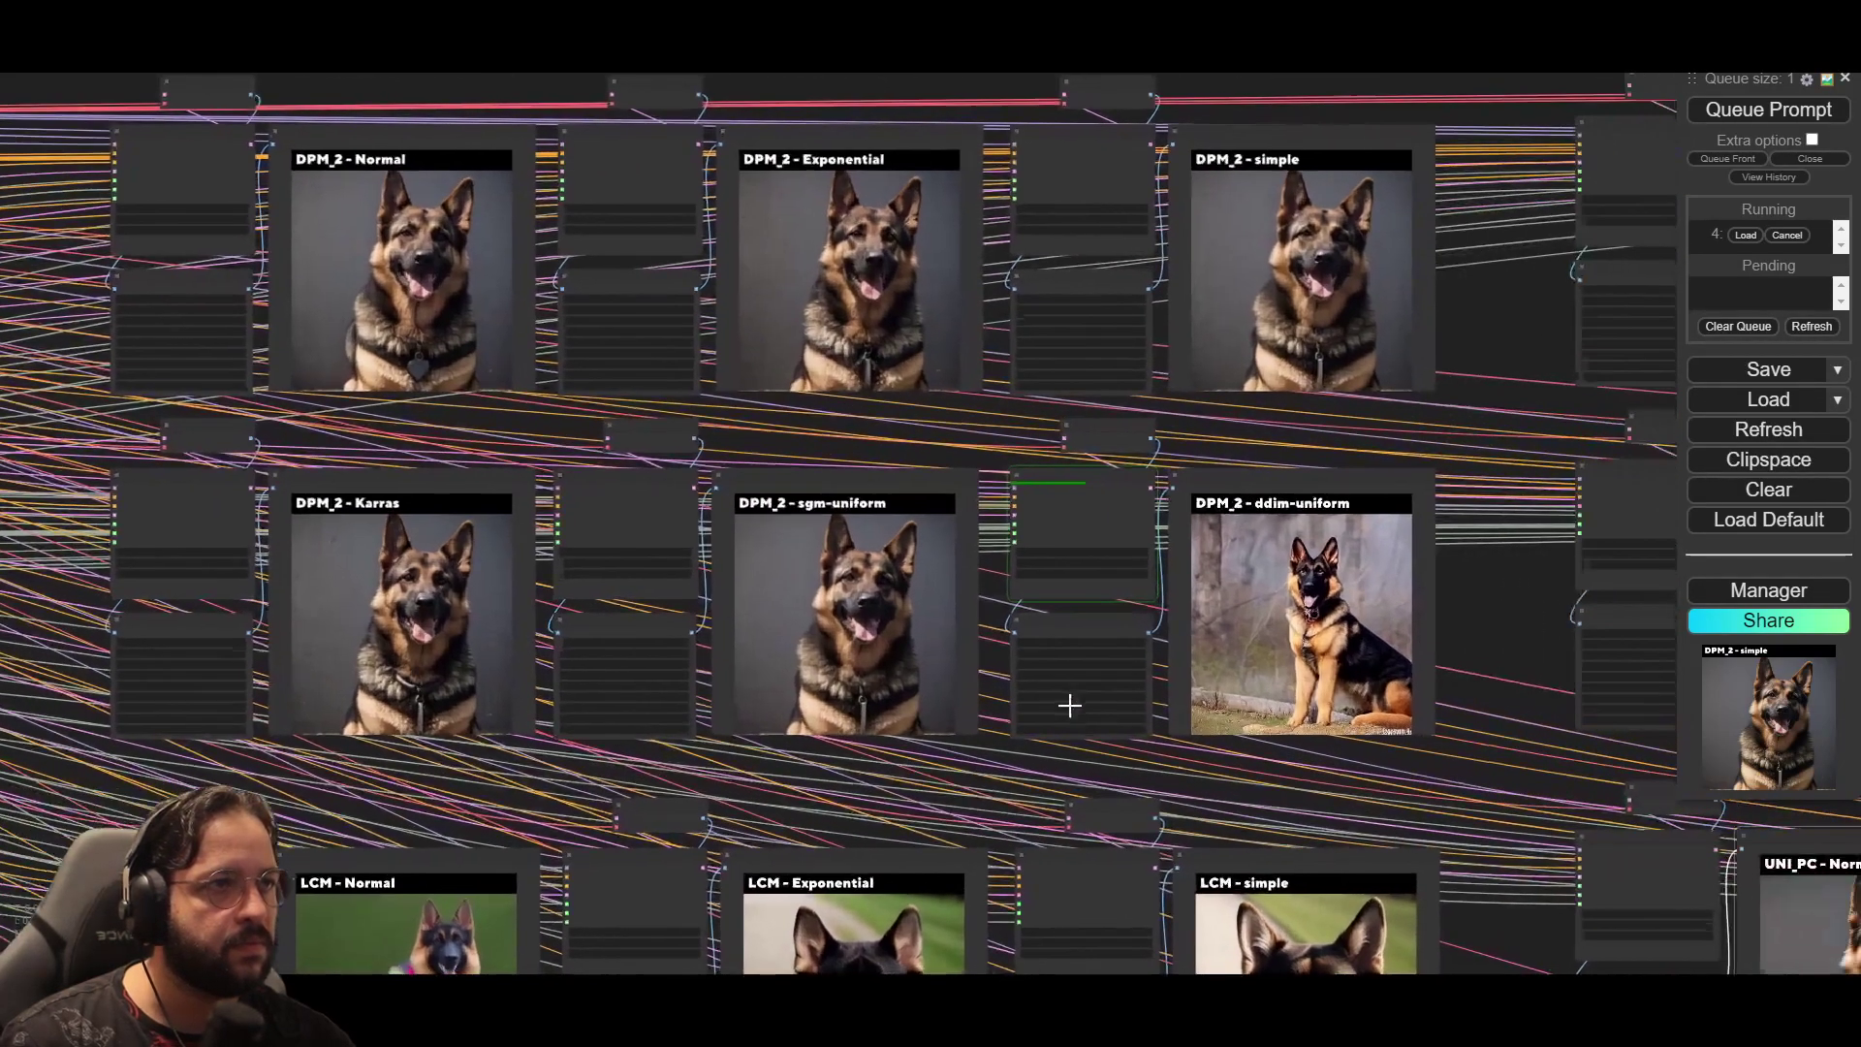
{"action": "left_click_drag", "start_coordinate": [988, 594], "coordinate": [986, 635]}
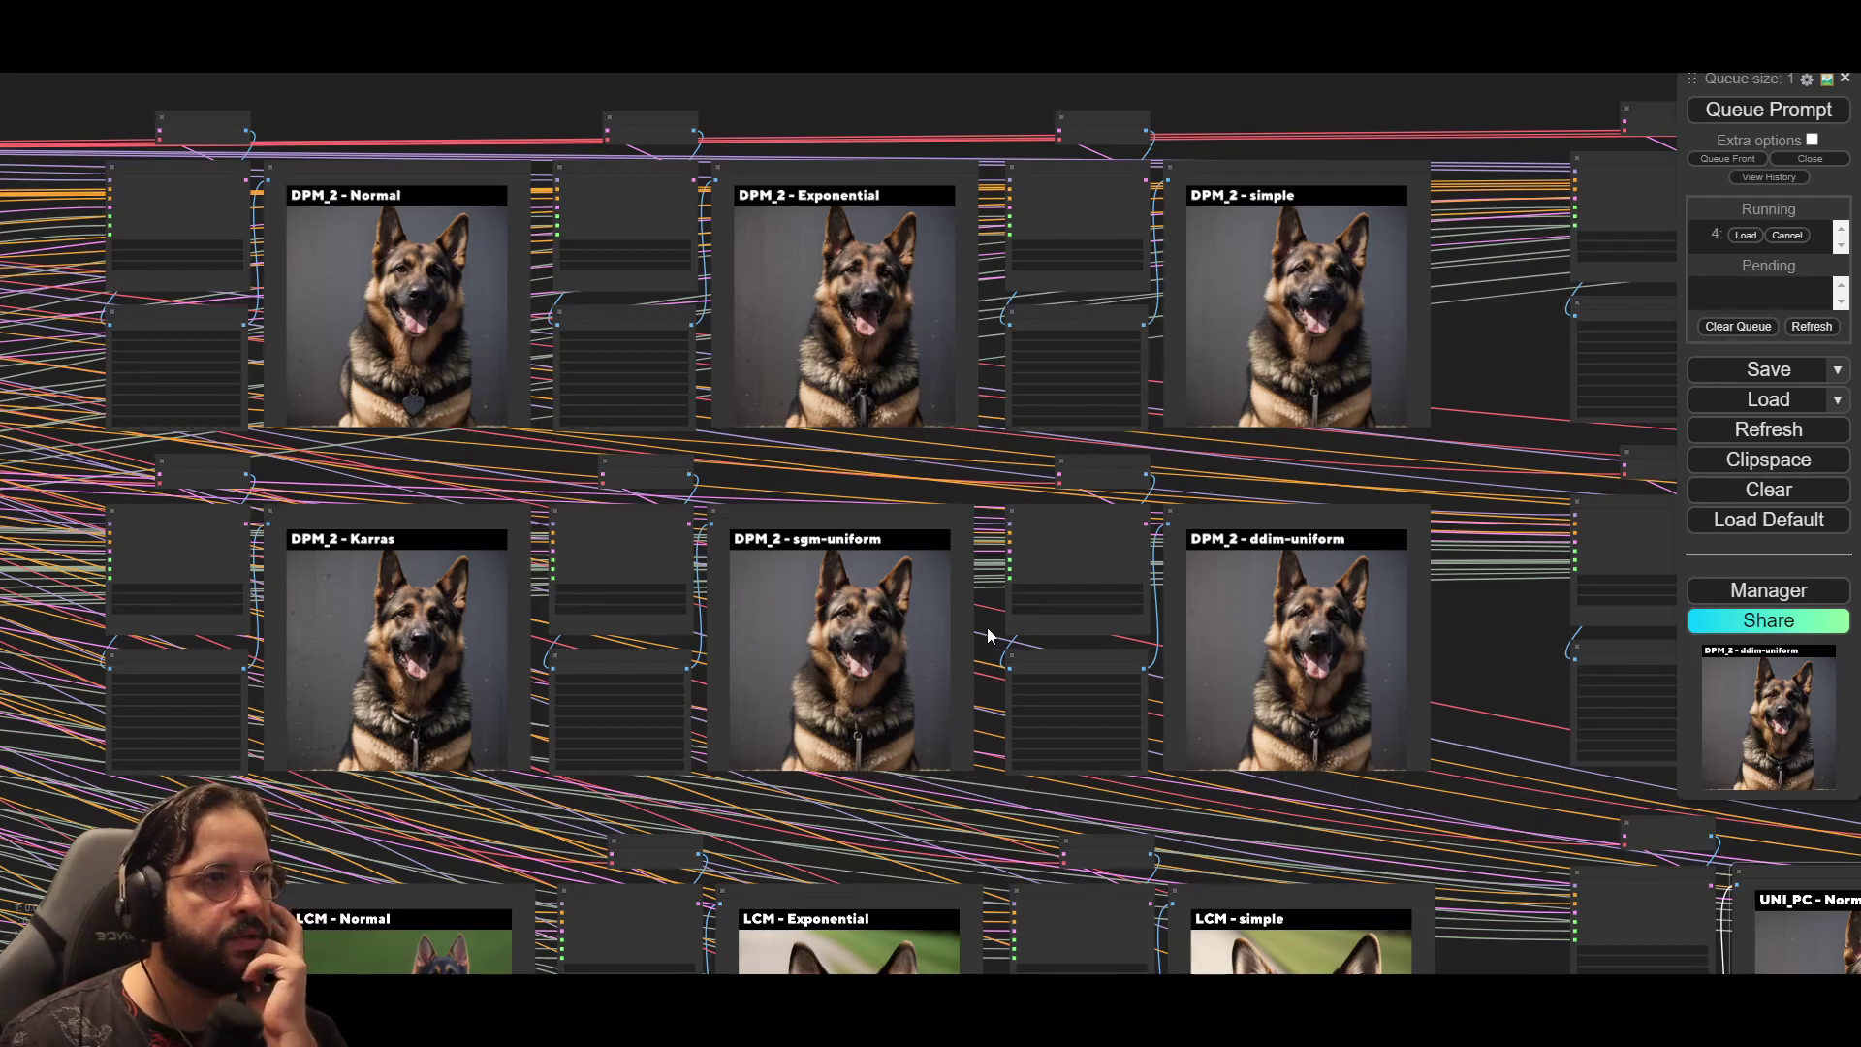
{"action": "scroll", "coordinate": [986, 635], "scroll_direction": "up", "scroll_amount": 4}
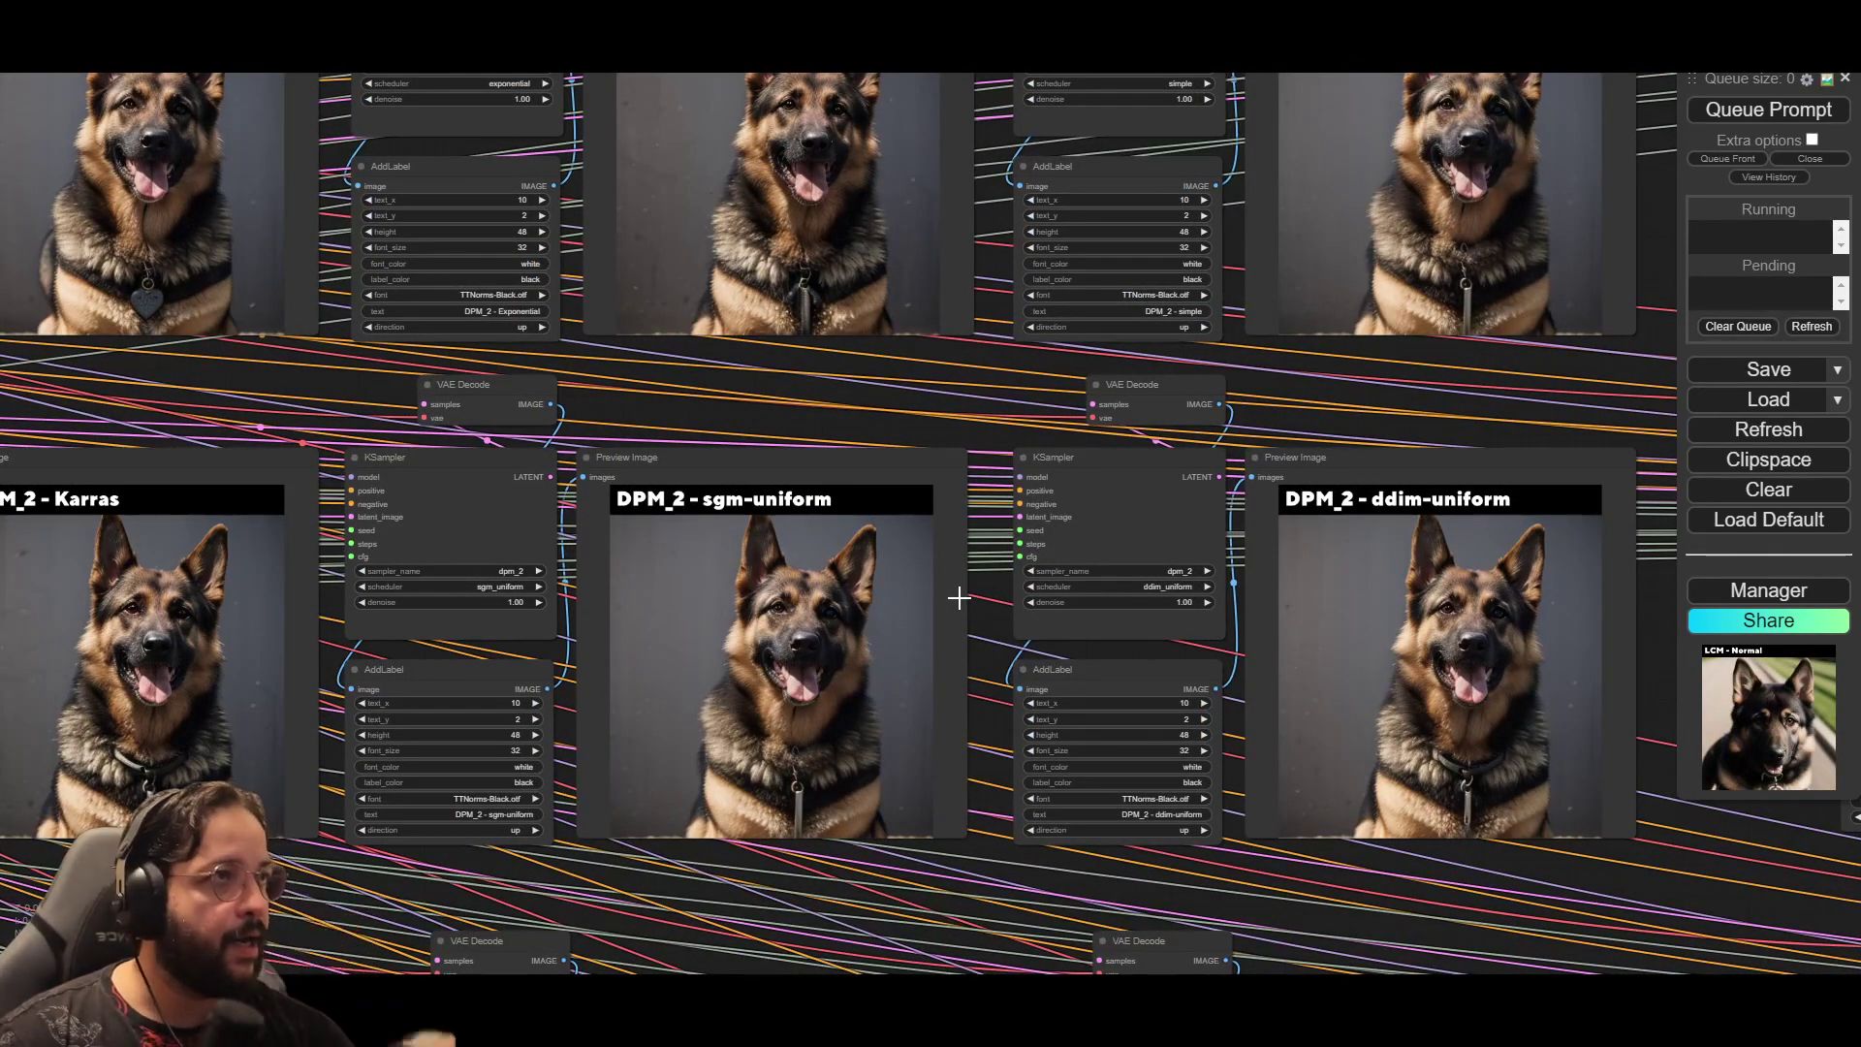
Step: Replace the positive prompt with "orange juice" and queue a new generation run
{"action": "scroll", "coordinate": [958, 598], "scroll_direction": "down", "scroll_amount": 5}
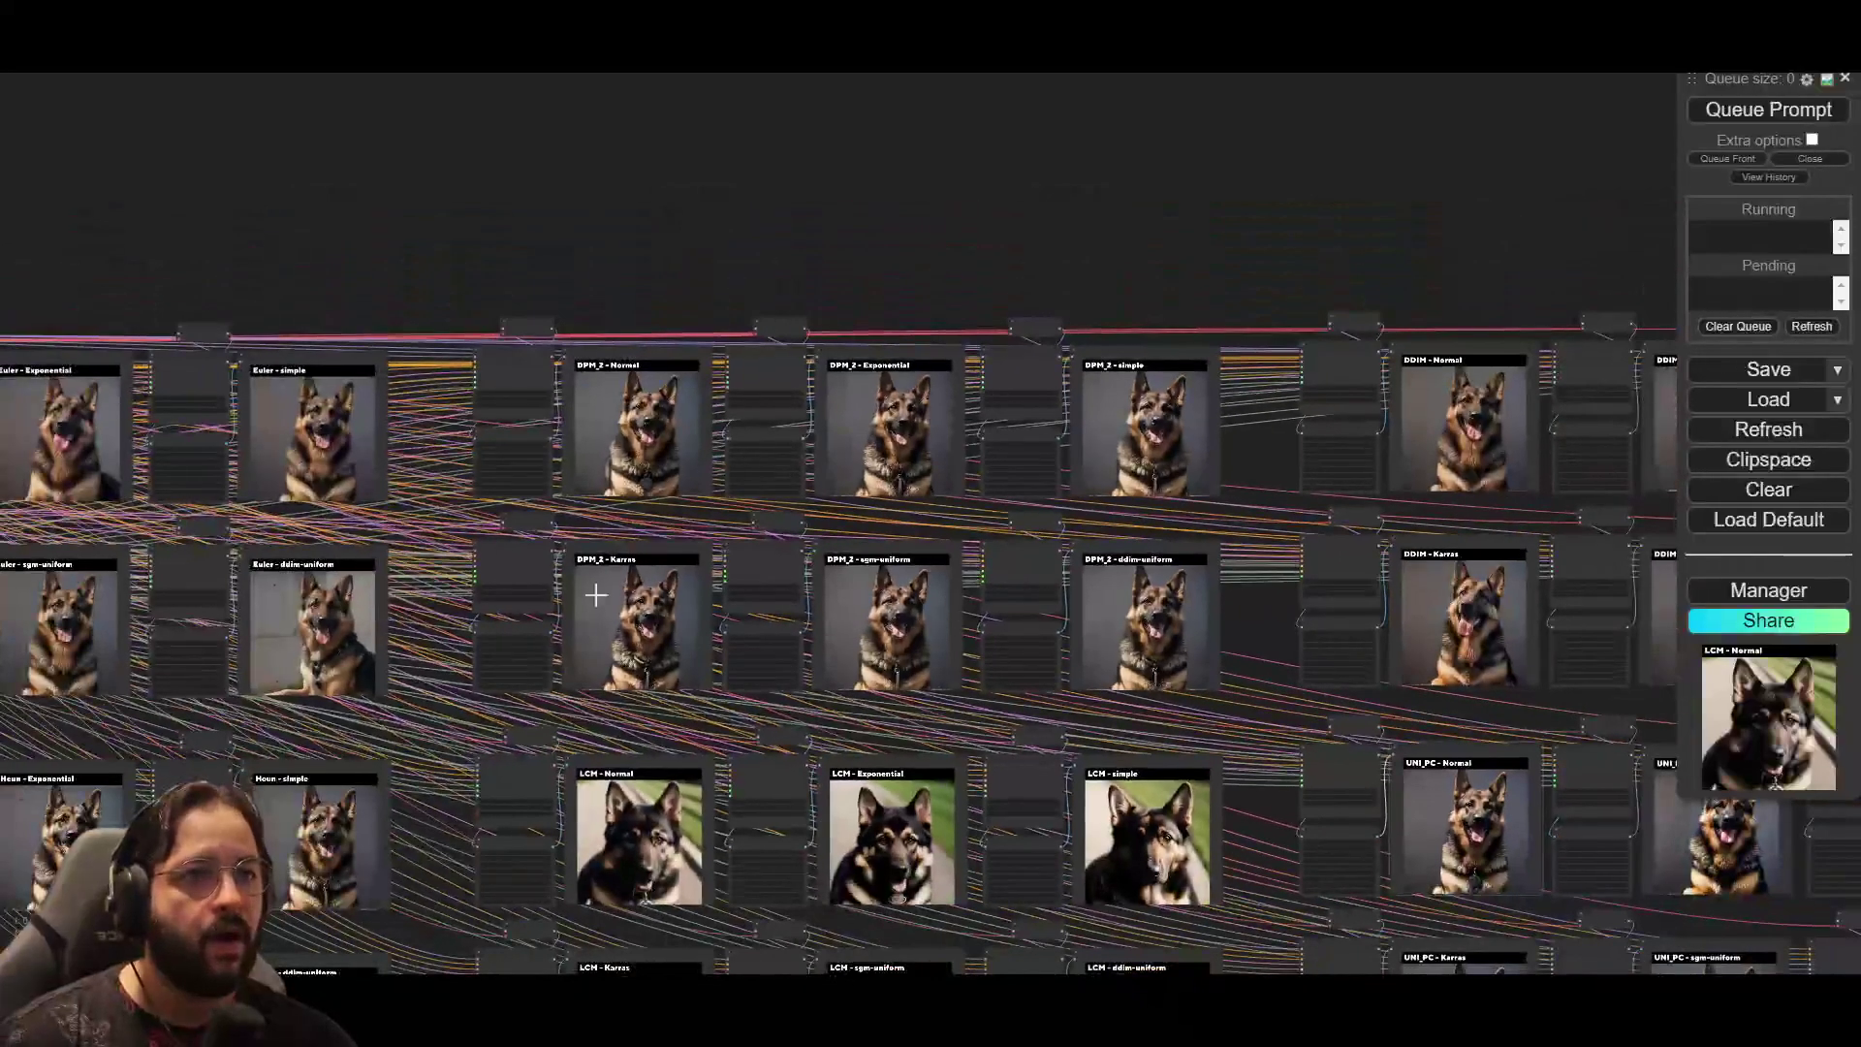
{"action": "left_click_drag", "start_coordinate": [462, 716], "coordinate": [1115, 581]}
{"action": "scroll", "coordinate": [591, 442], "scroll_direction": "up", "scroll_amount": 6}
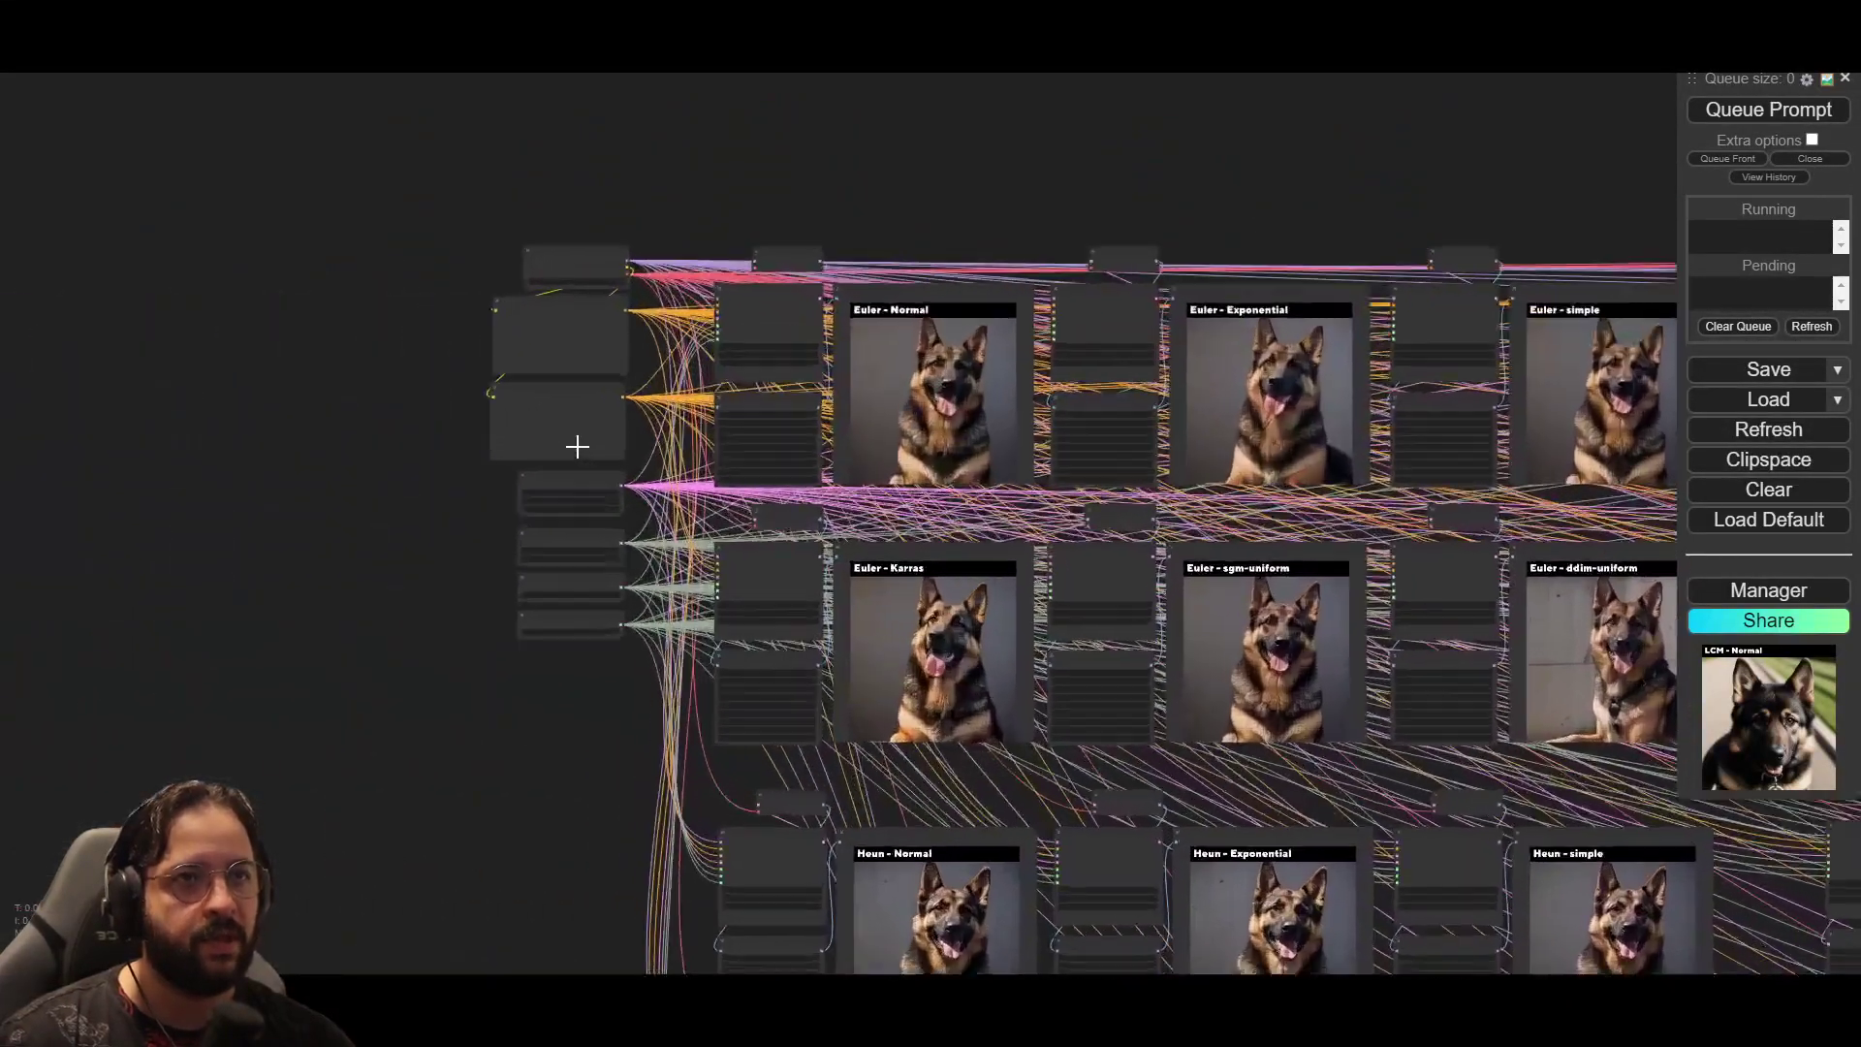
{"action": "scroll", "coordinate": [357, 300], "scroll_direction": "up", "scroll_amount": 8}
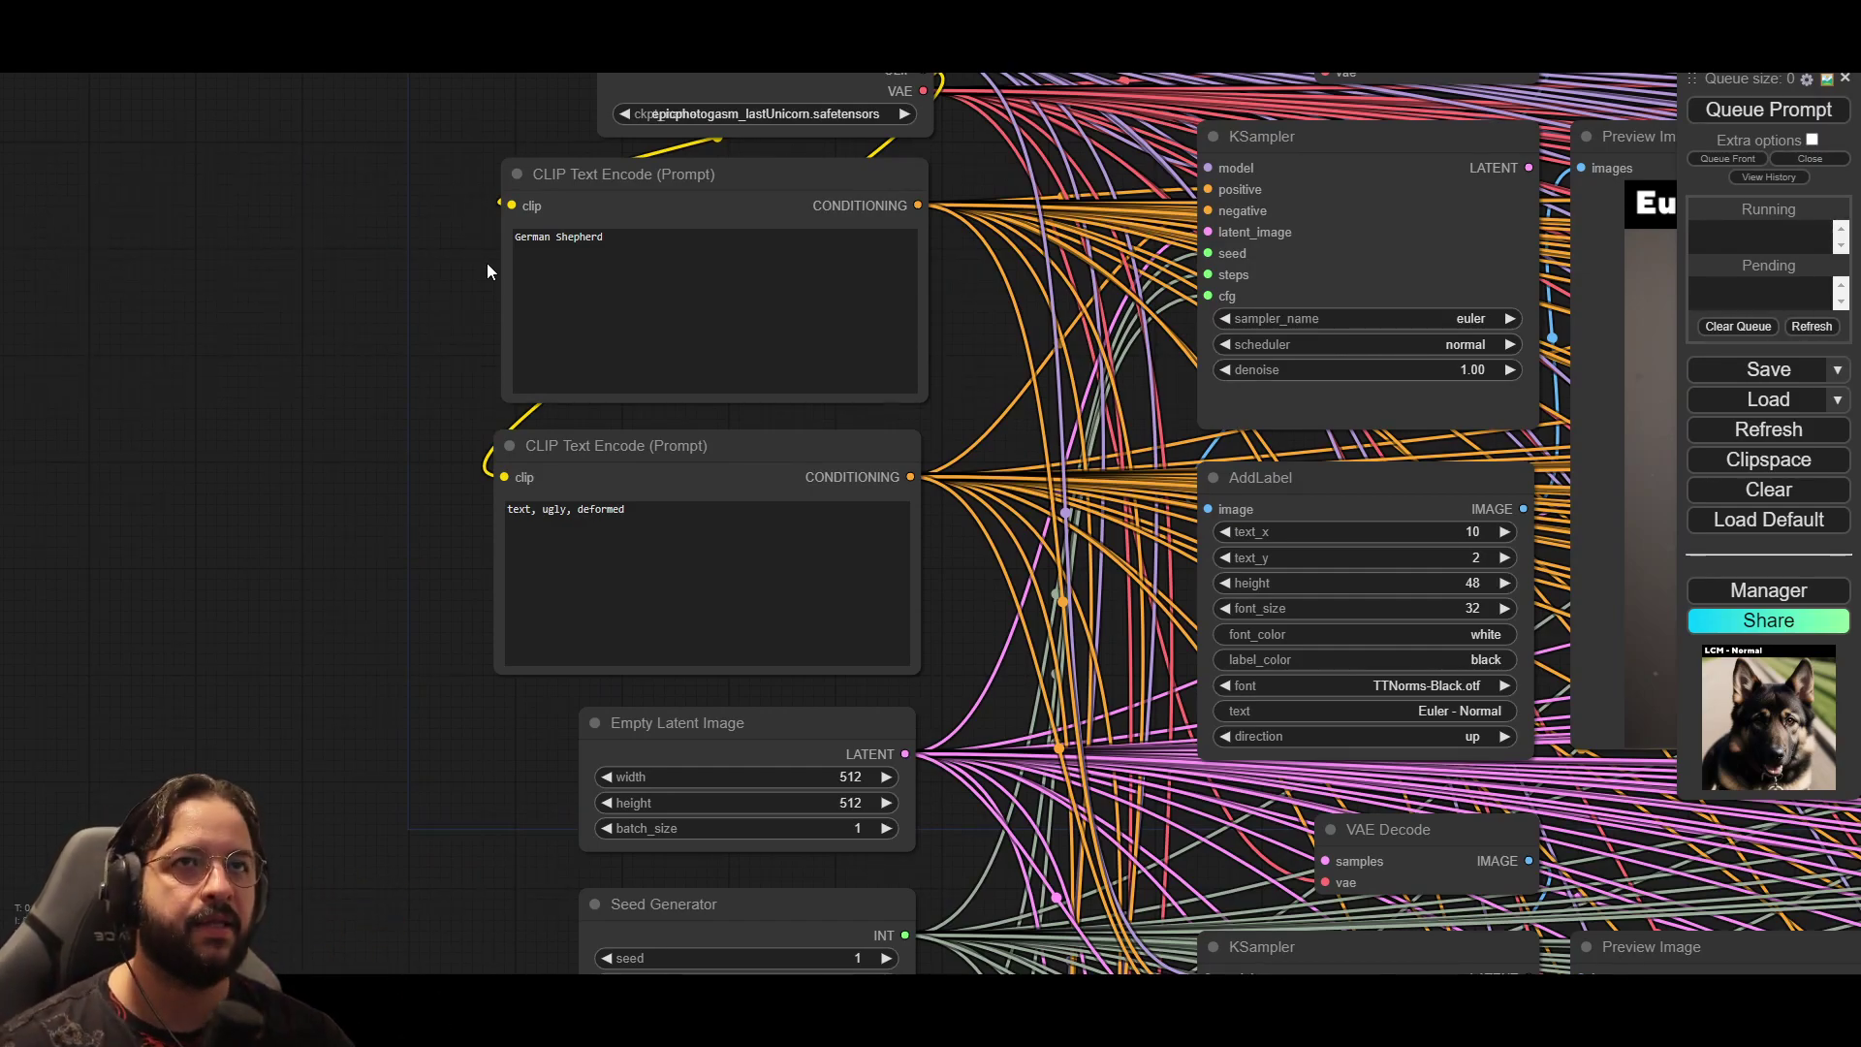
{"action": "triple_click", "coordinate": [593, 240]}
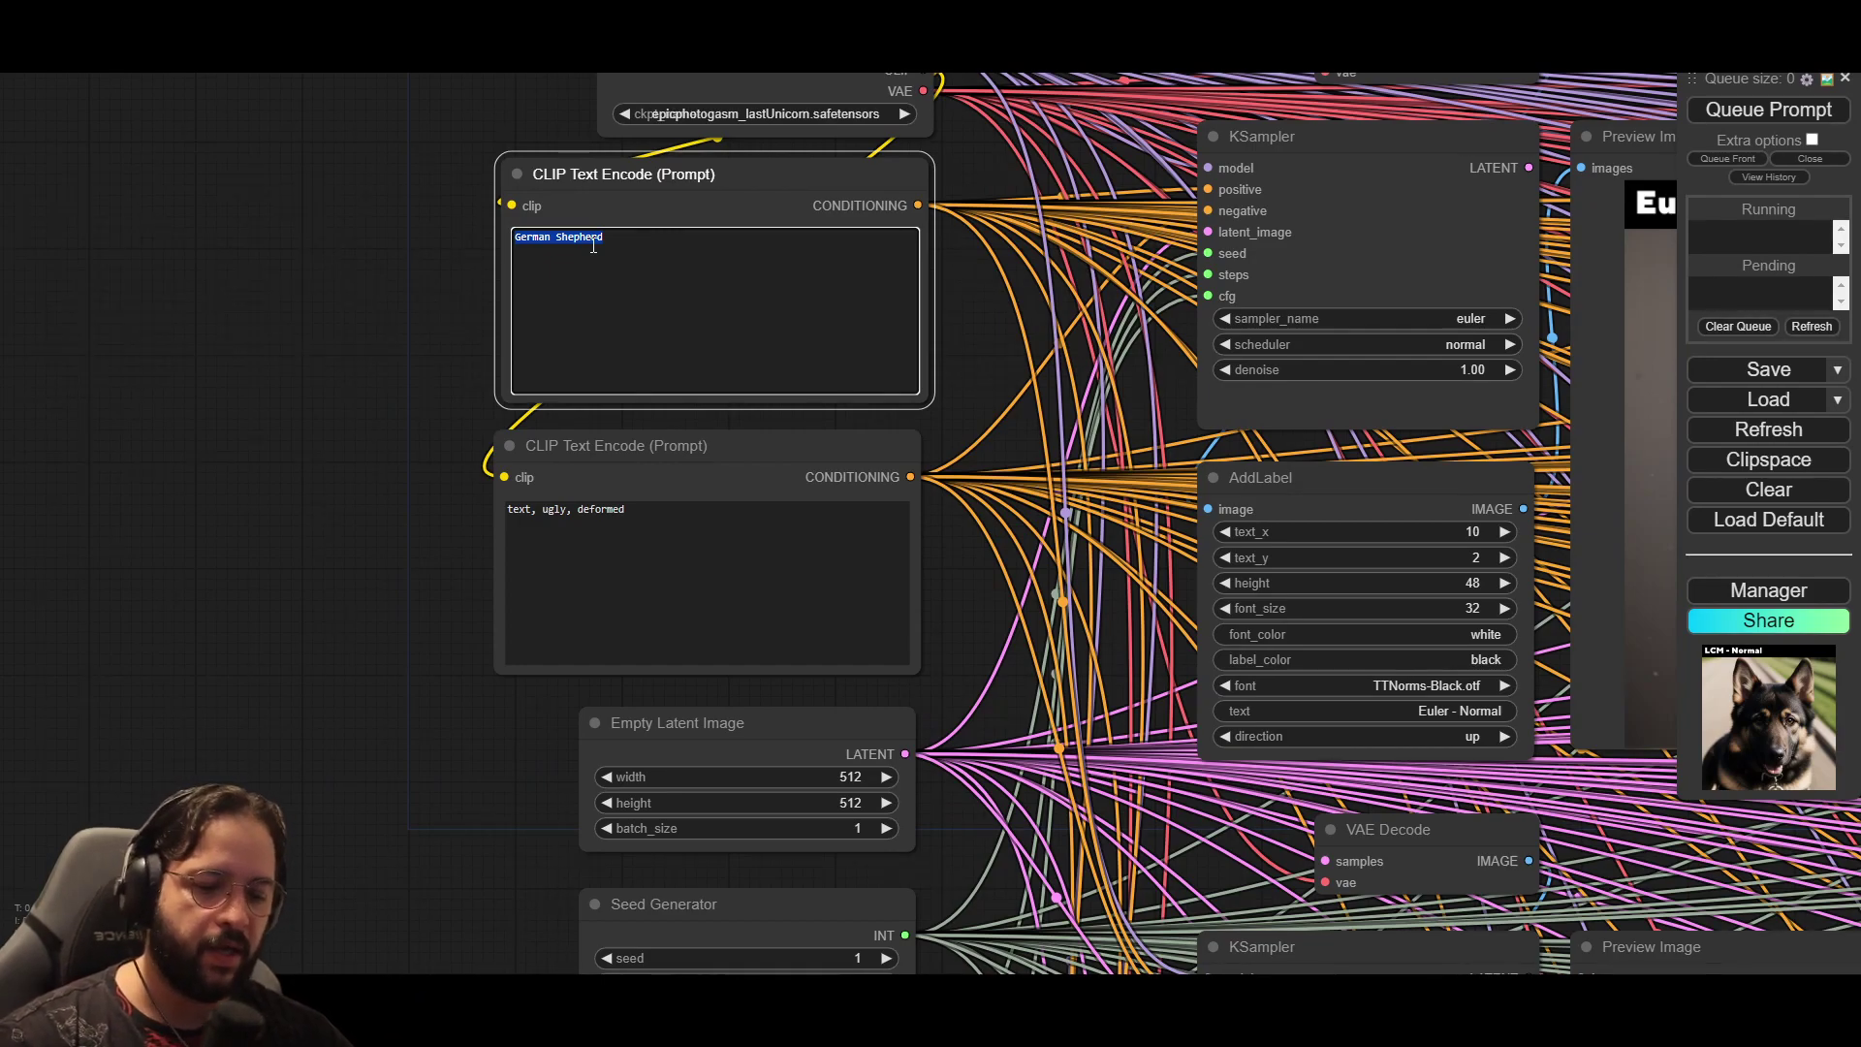
{"action": "key", "text": "BackSpace"}
{"action": "type", "text": "oragn"}
{"action": "key", "text": "BackSpace"}
{"action": "key", "text": "BackSpace"}
{"action": "type", "text": "nge juice"}
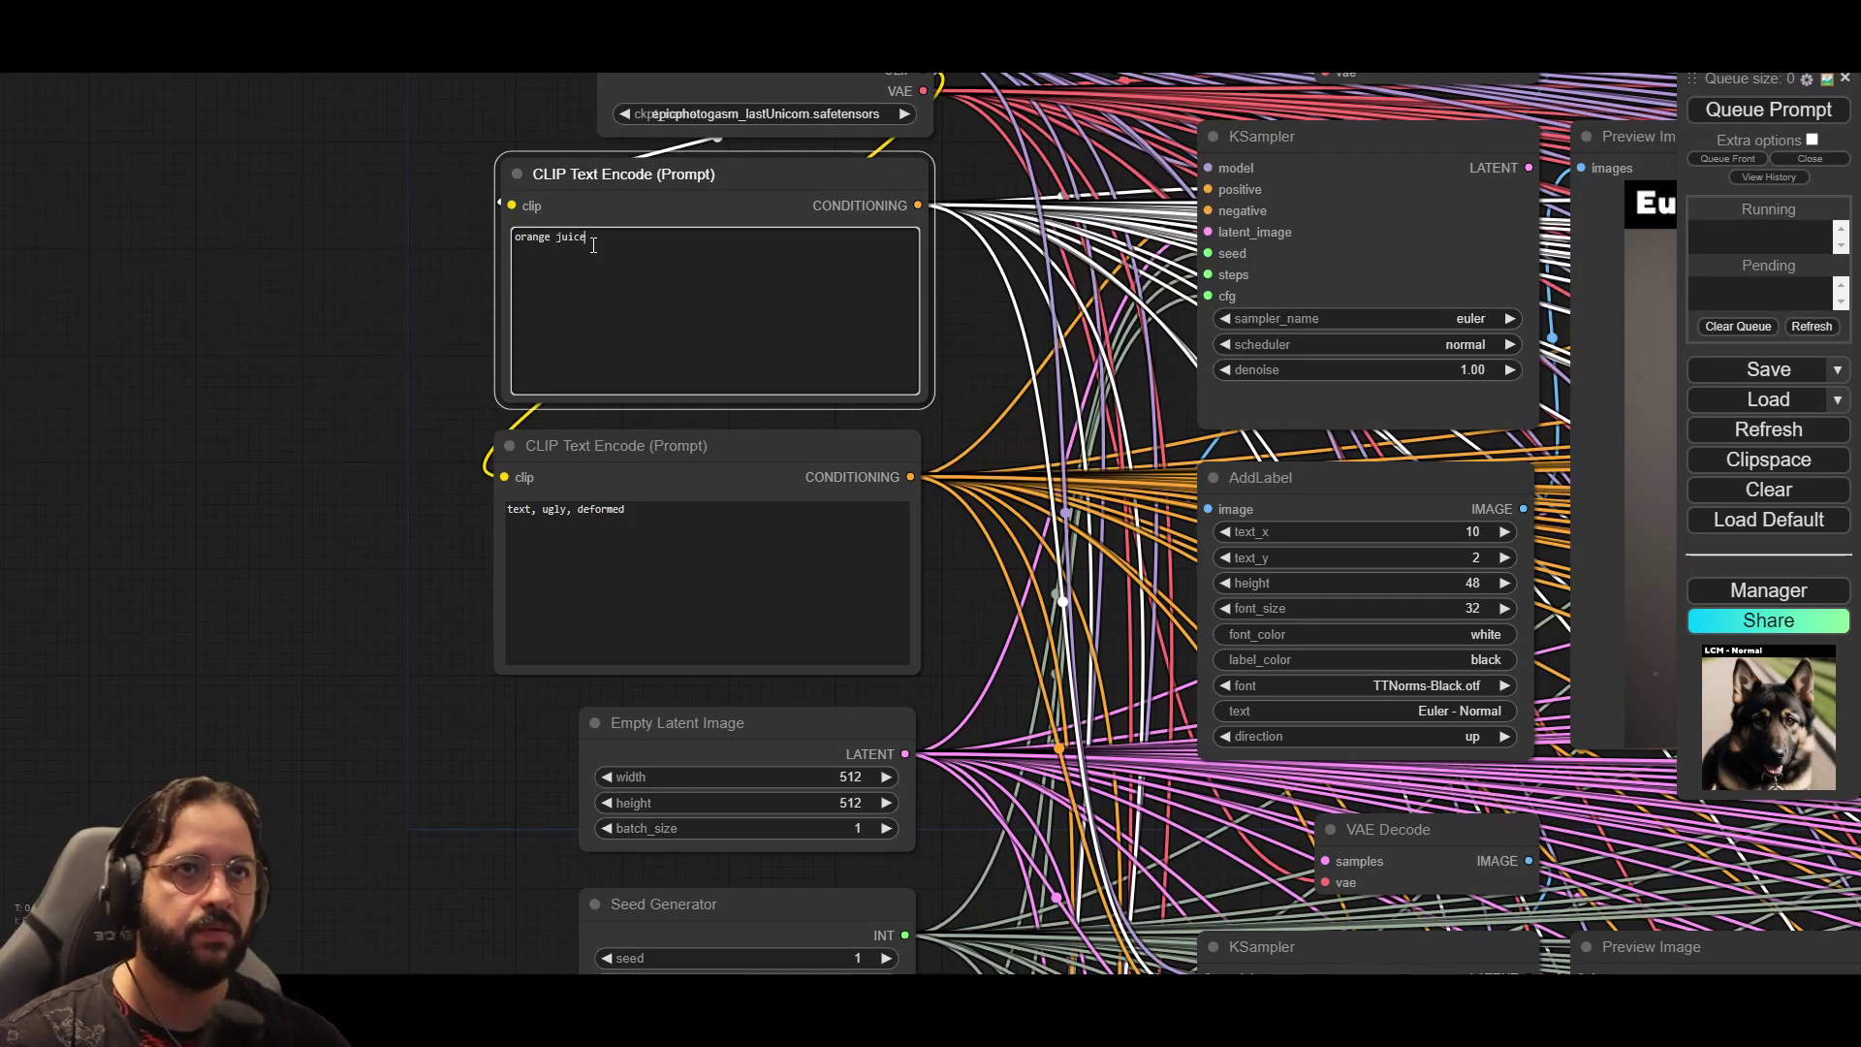
{"action": "left_click", "coordinate": [1799, 116]}
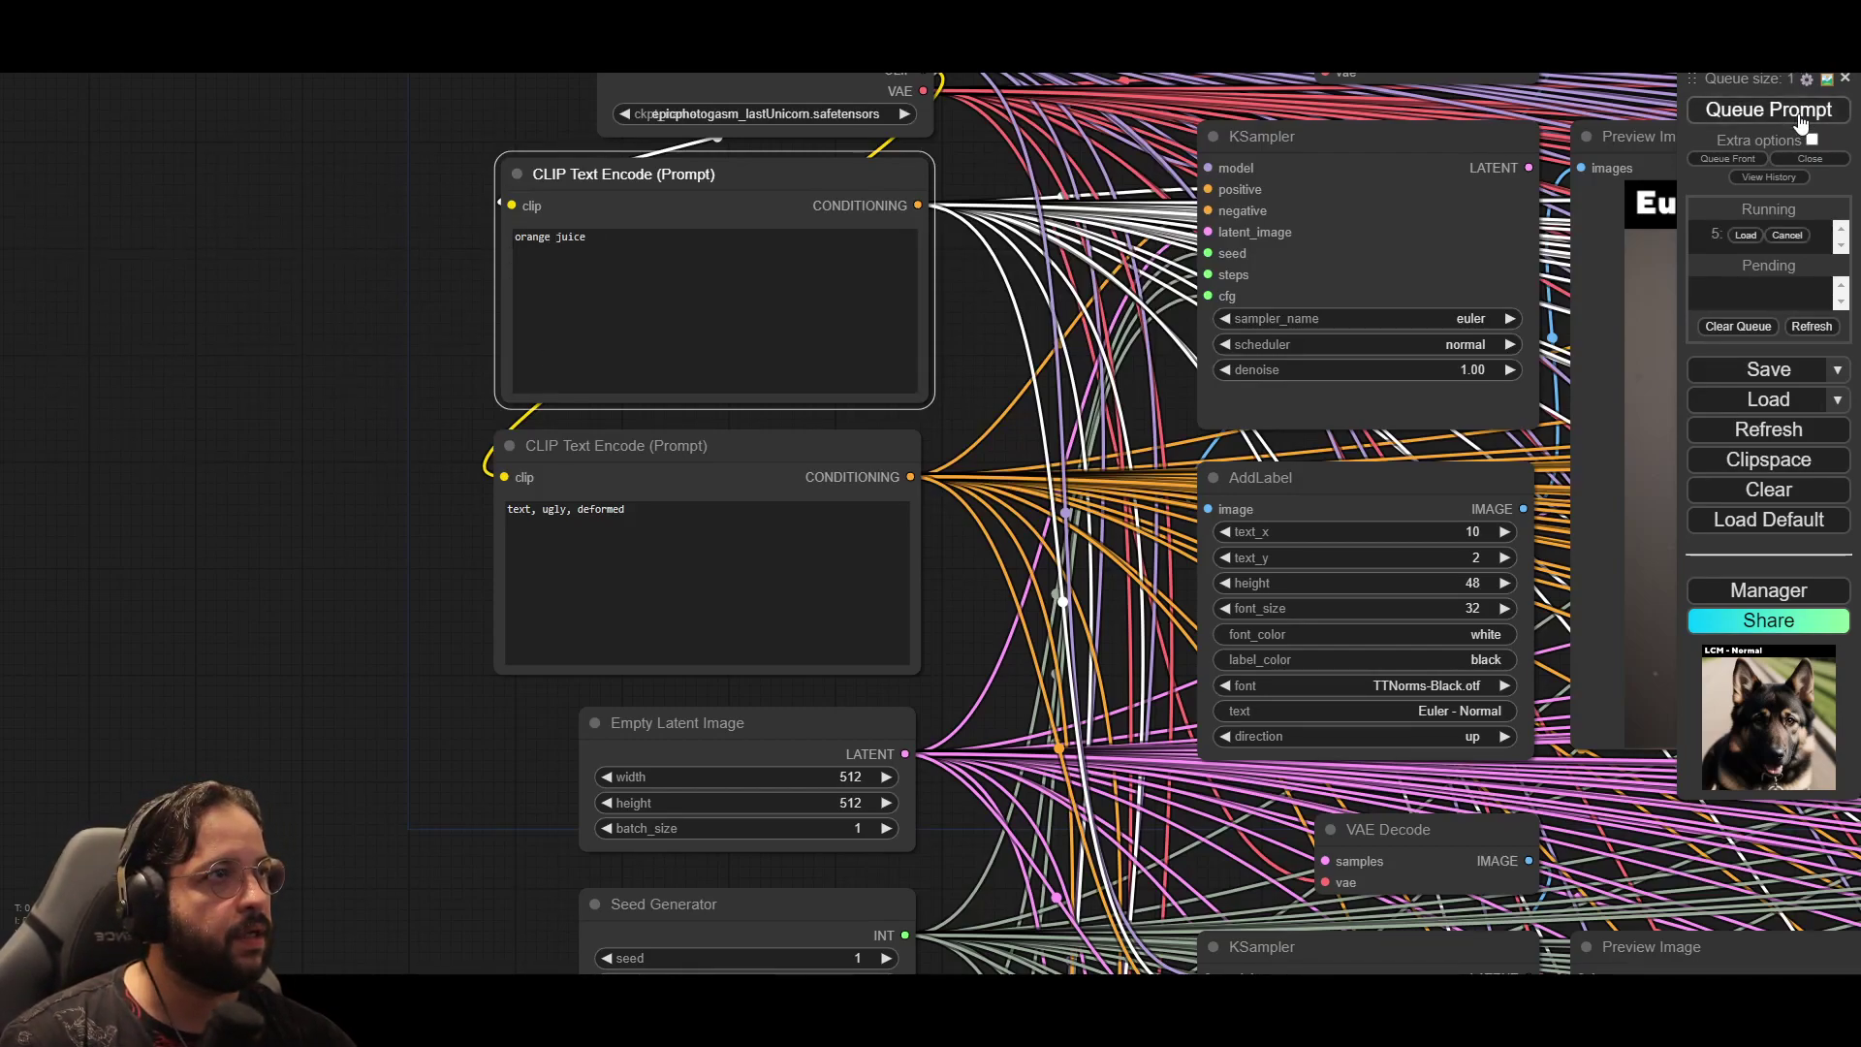
Step: Follow the orange juice run in the LCM group, inspecting its images as each scheduler's result generates
{"action": "scroll", "coordinate": [328, 707], "scroll_direction": "down", "scroll_amount": 4}
{"action": "scroll", "coordinate": [328, 705], "scroll_direction": "down", "scroll_amount": 4}
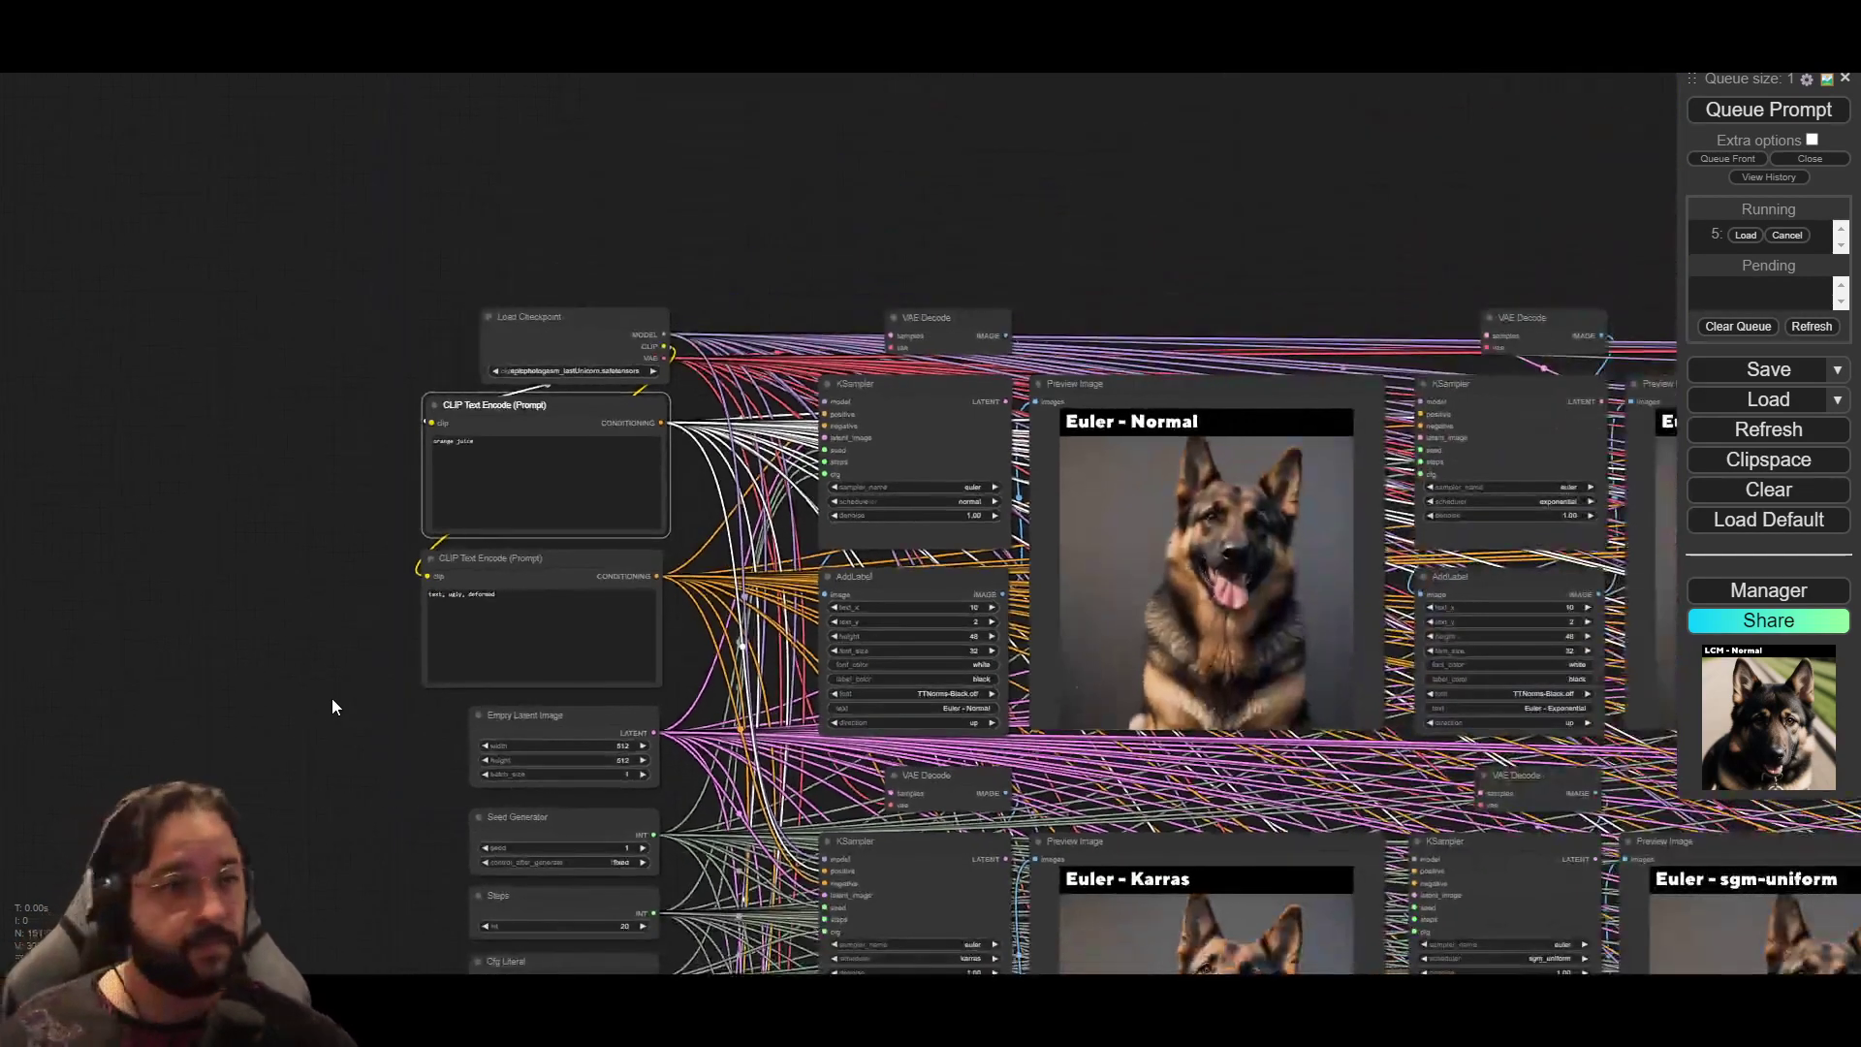
{"action": "left_click_drag", "start_coordinate": [329, 706], "coordinate": [484, 659]}
{"action": "scroll", "coordinate": [484, 659], "scroll_direction": "down", "scroll_amount": 5}
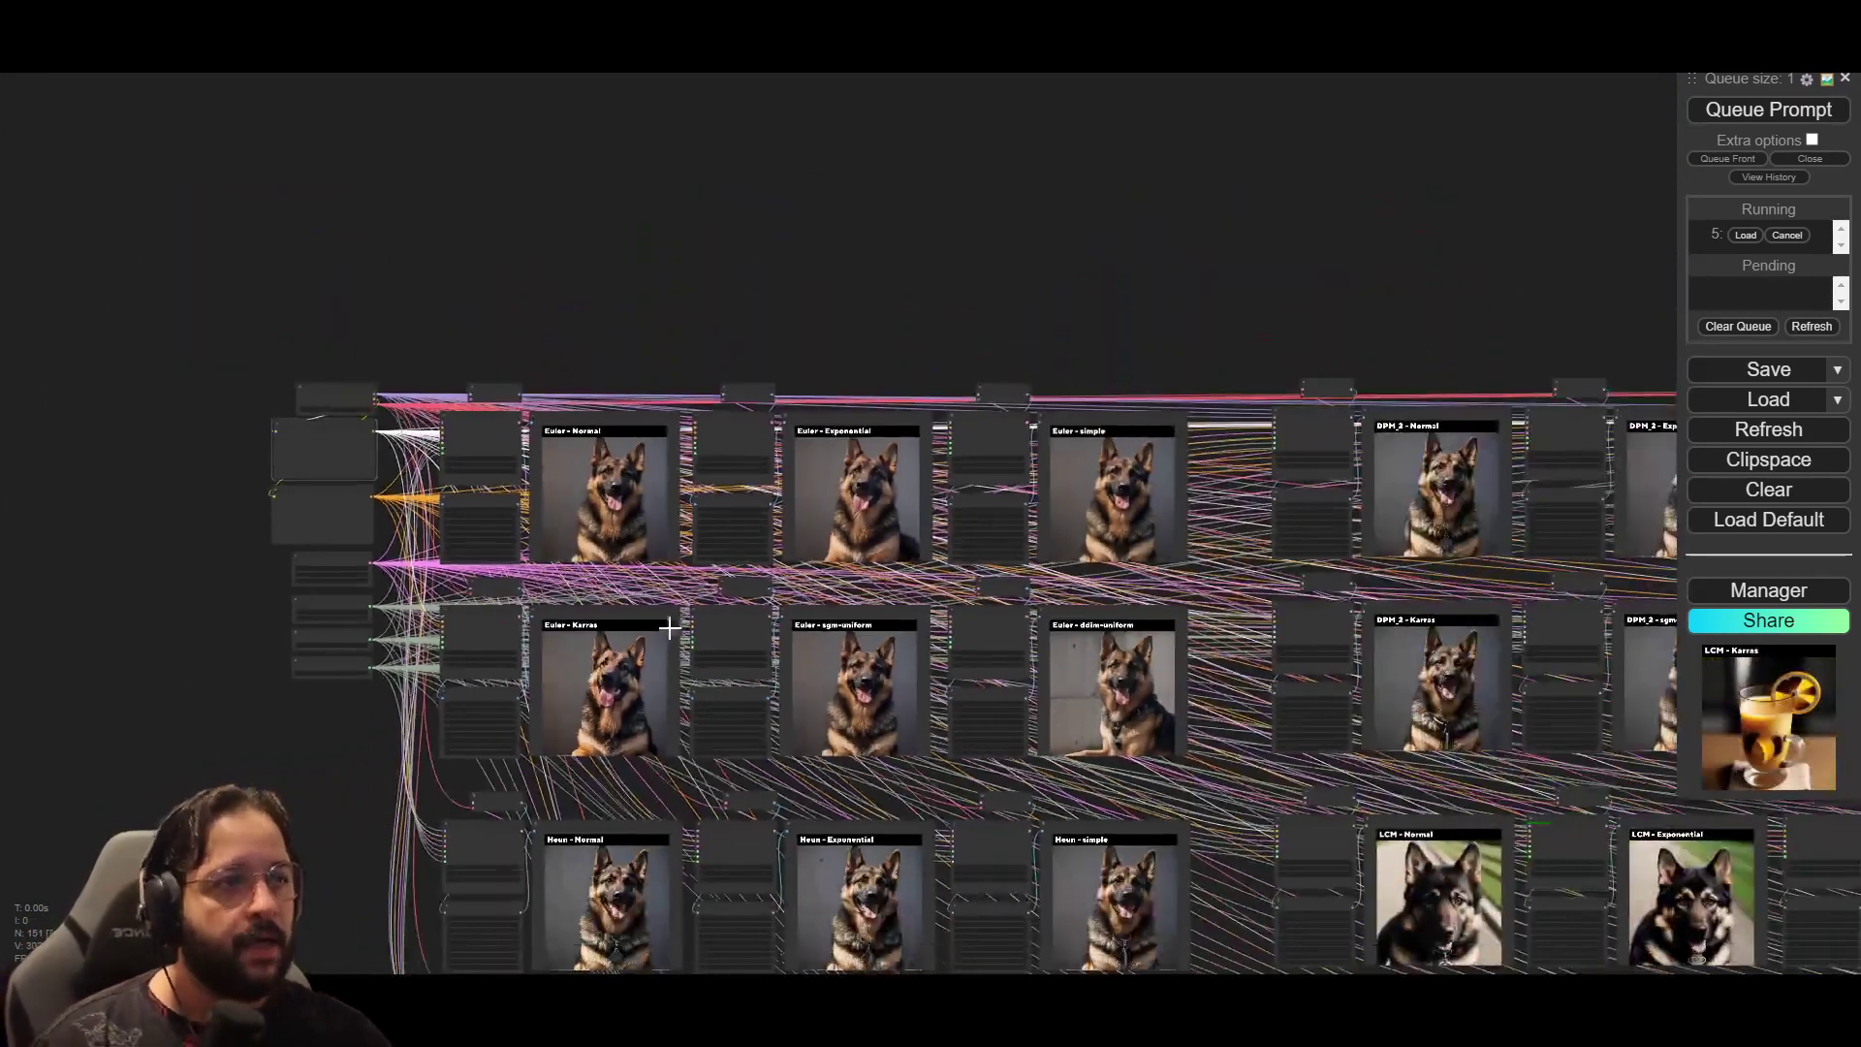
{"action": "left_click_drag", "start_coordinate": [1317, 332], "coordinate": [949, 77]}
{"action": "left_click_drag", "start_coordinate": [1313, 896], "coordinate": [1080, 922]}
{"action": "scroll", "coordinate": [1192, 872], "scroll_direction": "up", "scroll_amount": 3}
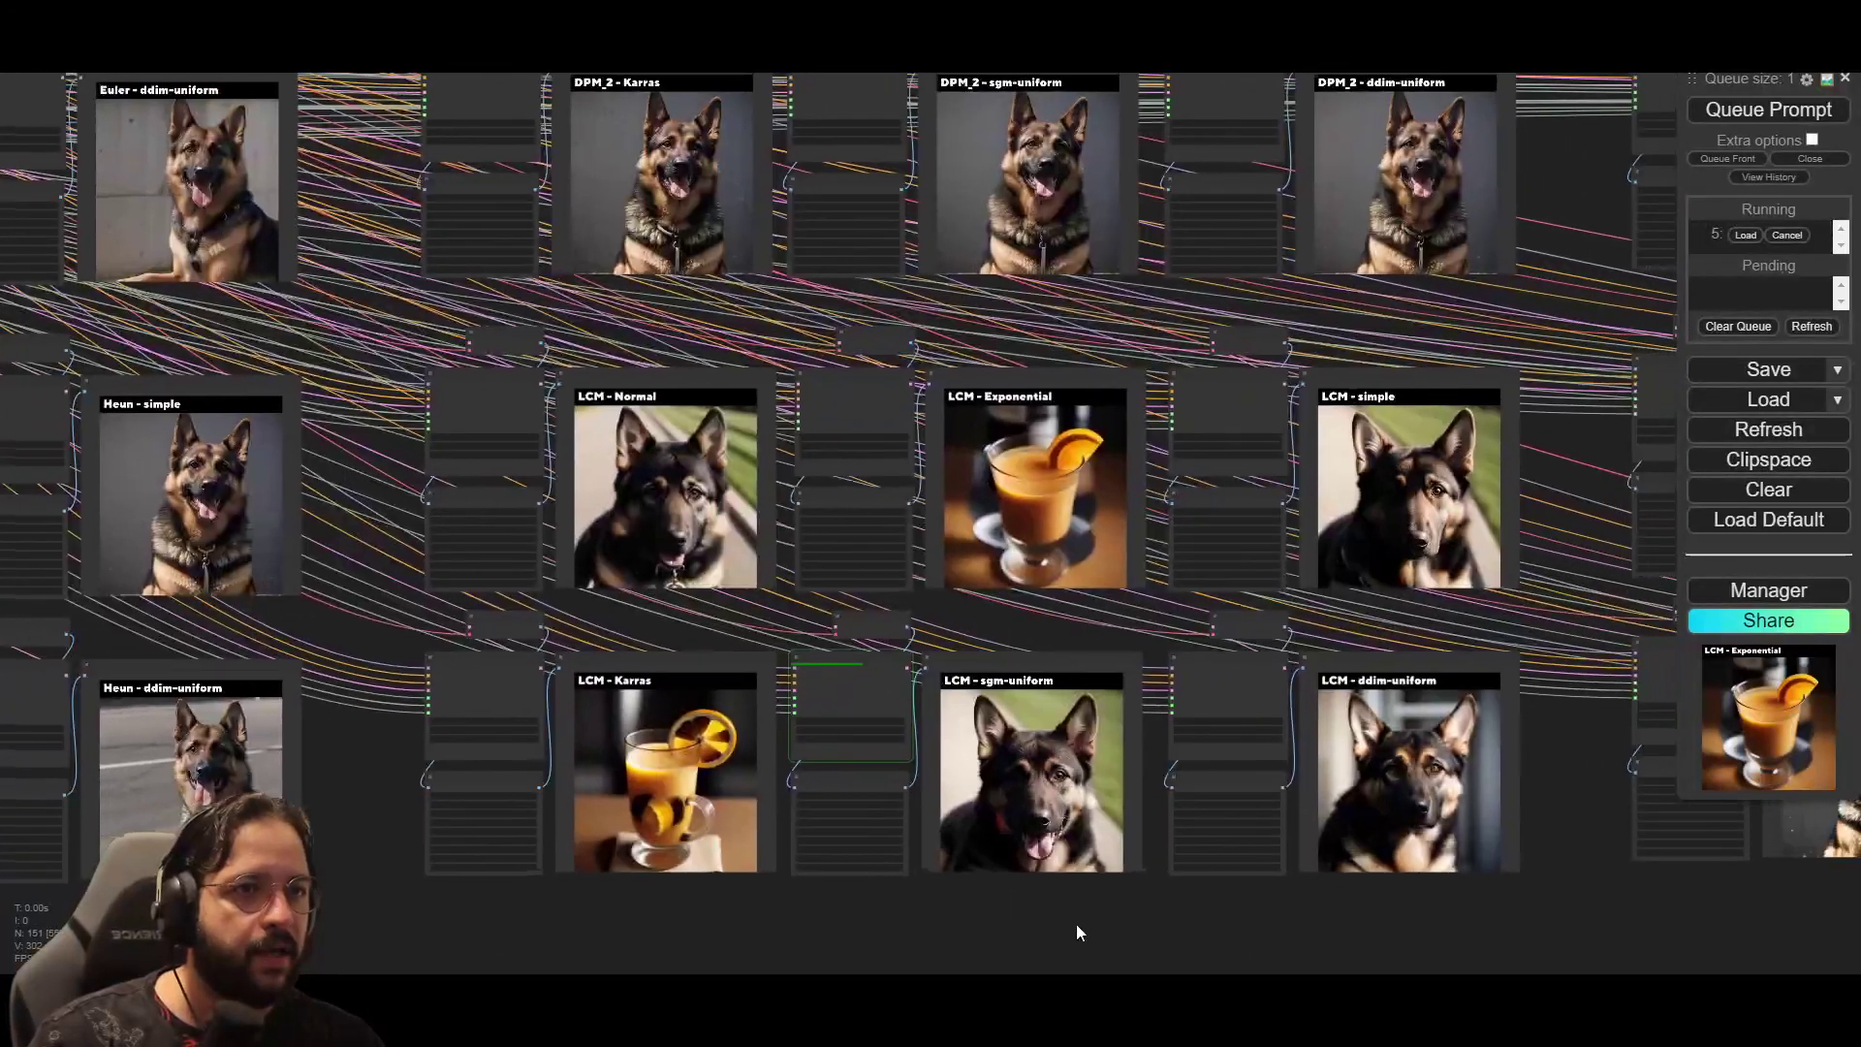
{"action": "scroll", "coordinate": [1011, 820], "scroll_direction": "up", "scroll_amount": 3}
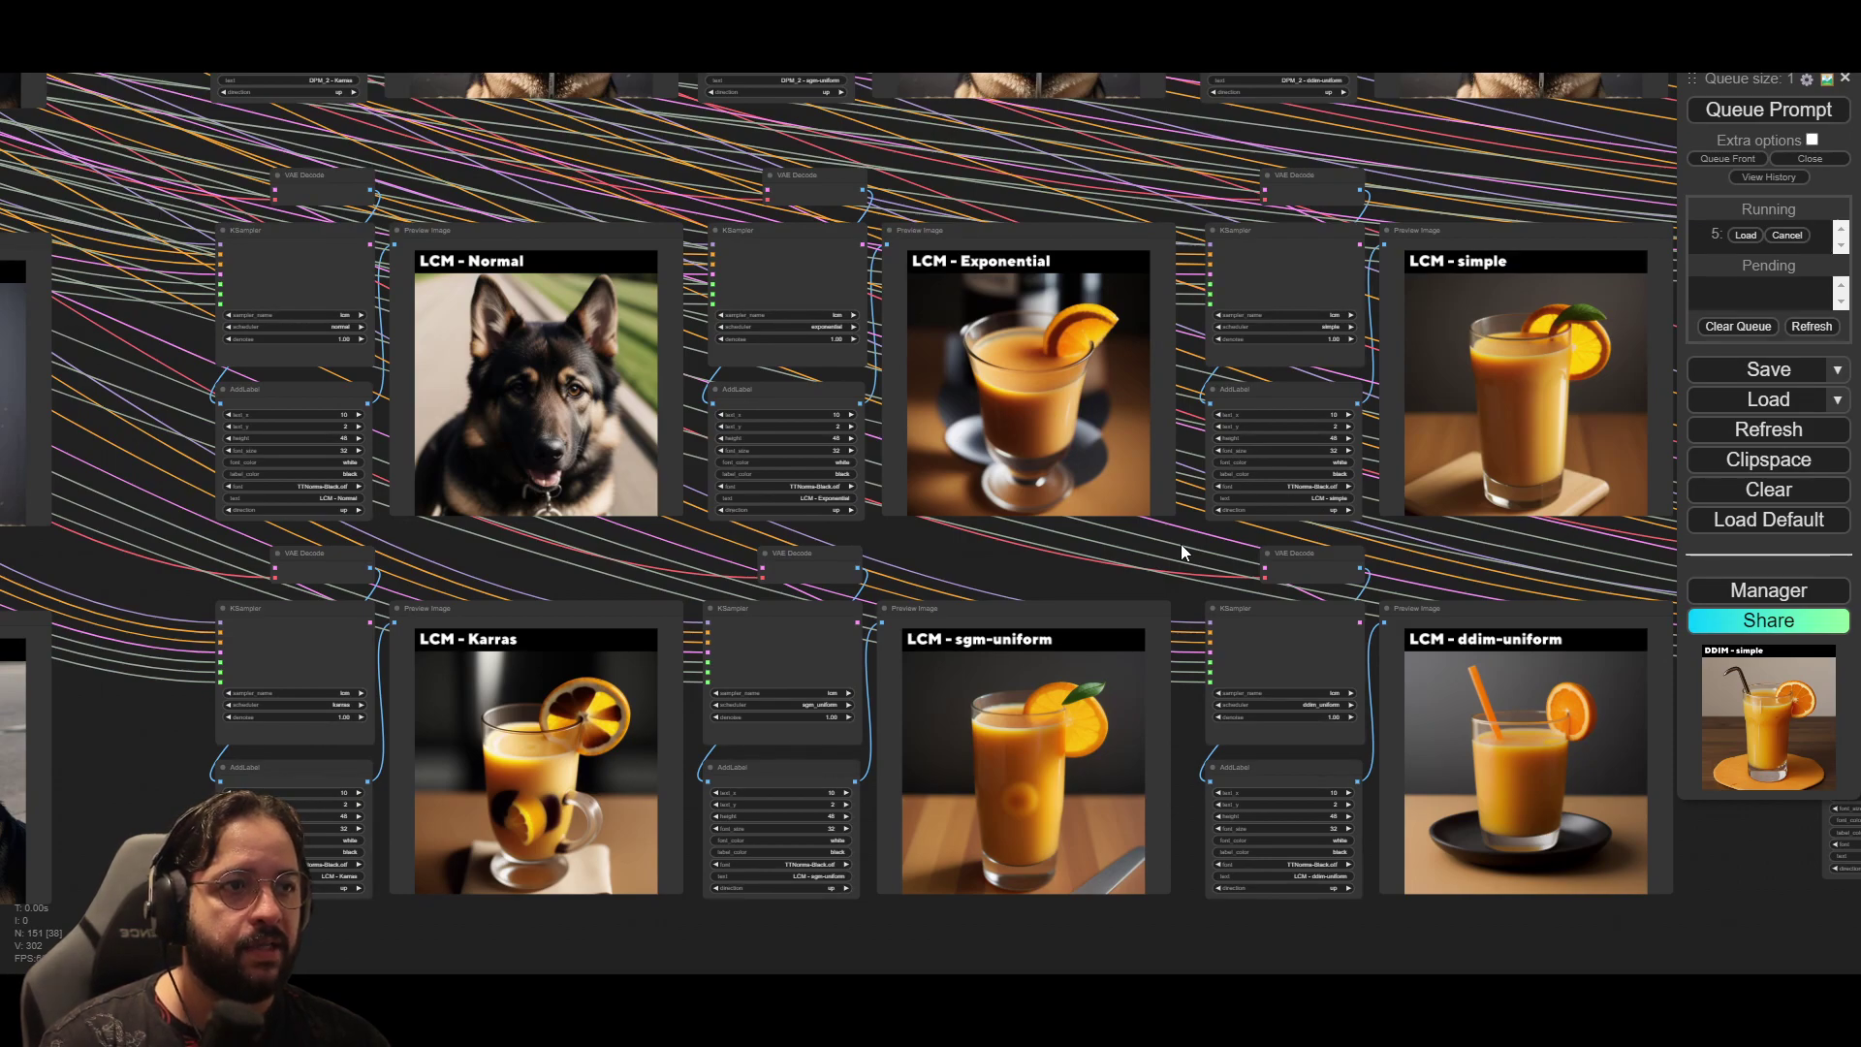
Step: Examine the DDIM group's new orange juice images across all six schedulers
{"action": "scroll", "coordinate": [1181, 552], "scroll_direction": "down", "scroll_amount": 5}
{"action": "scroll", "coordinate": [1115, 548], "scroll_direction": "up", "scroll_amount": 3}
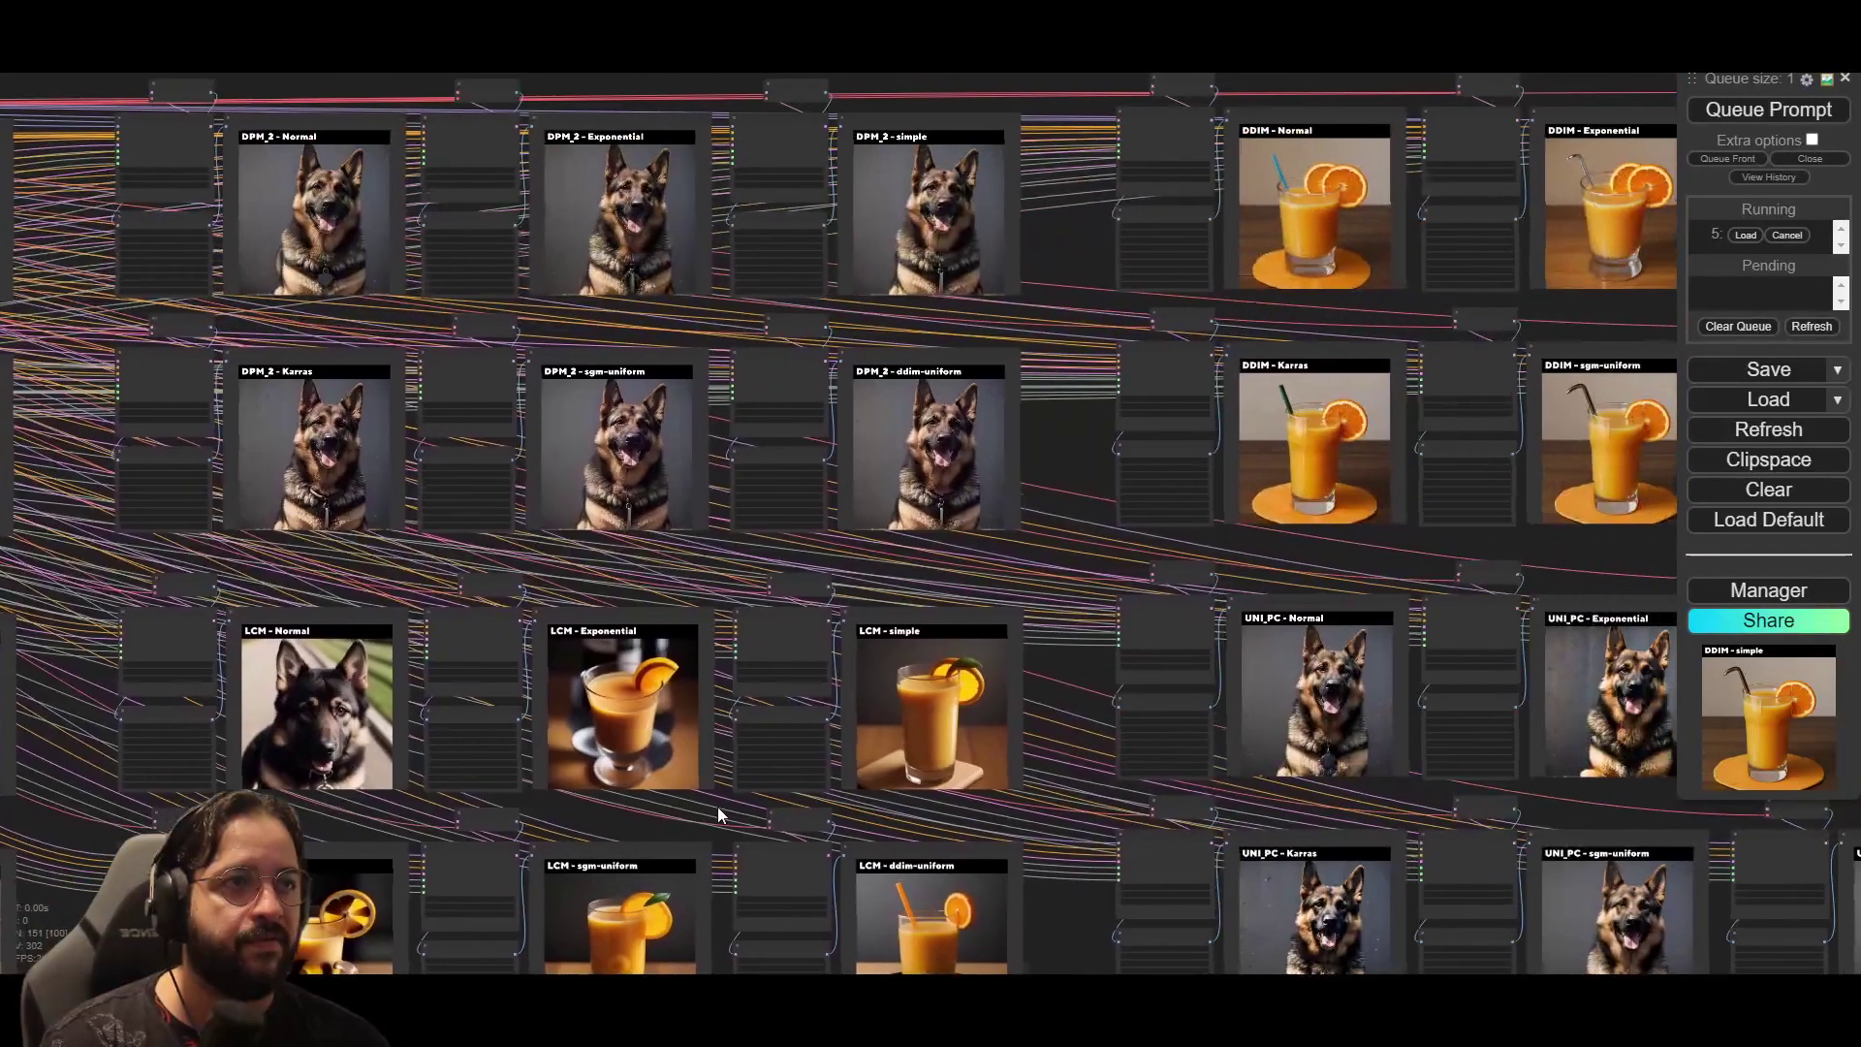
{"action": "left_click_drag", "start_coordinate": [1336, 550], "coordinate": [776, 574]}
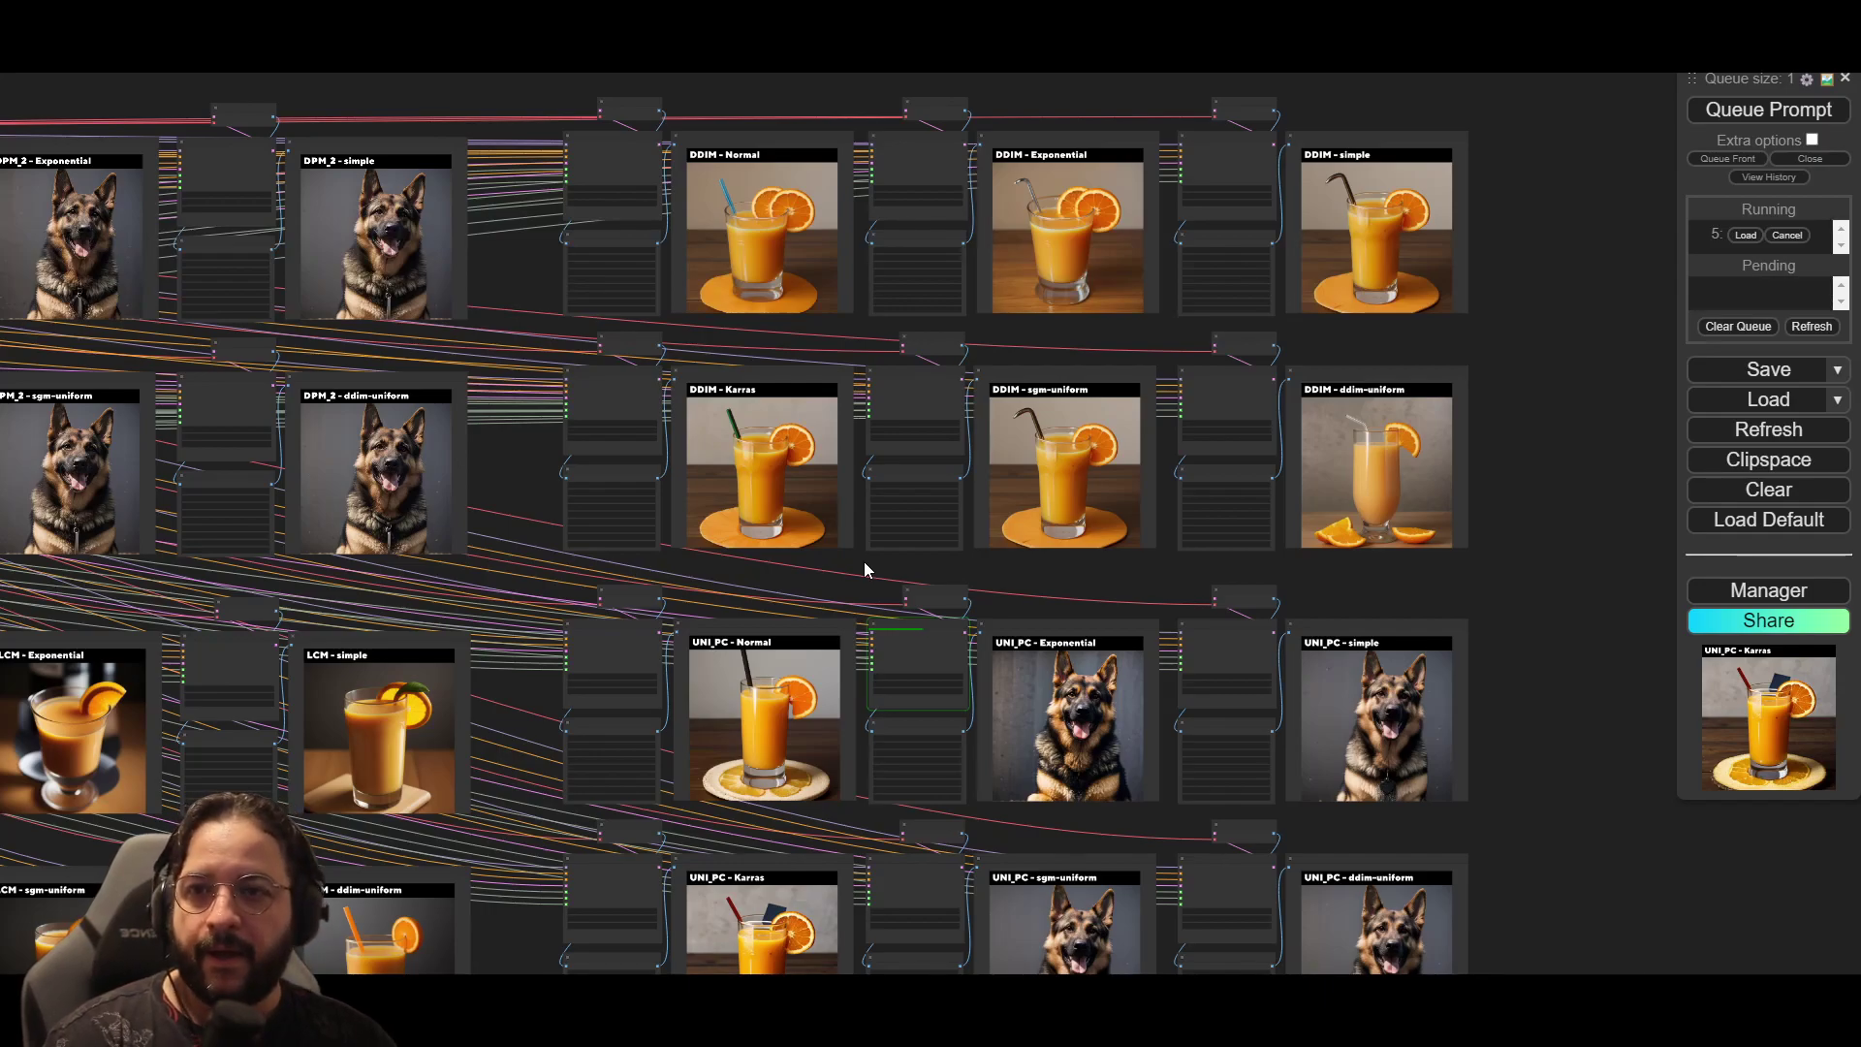
Step: Follow the UNI_PC group as its images generate, comparing the Normal, Exponential, simple, Karras, sgm-uniform and ddim-uniform results
{"action": "left_click_drag", "start_coordinate": [872, 607], "coordinate": [900, 440]}
{"action": "scroll", "coordinate": [901, 440], "scroll_direction": "up", "scroll_amount": 4}
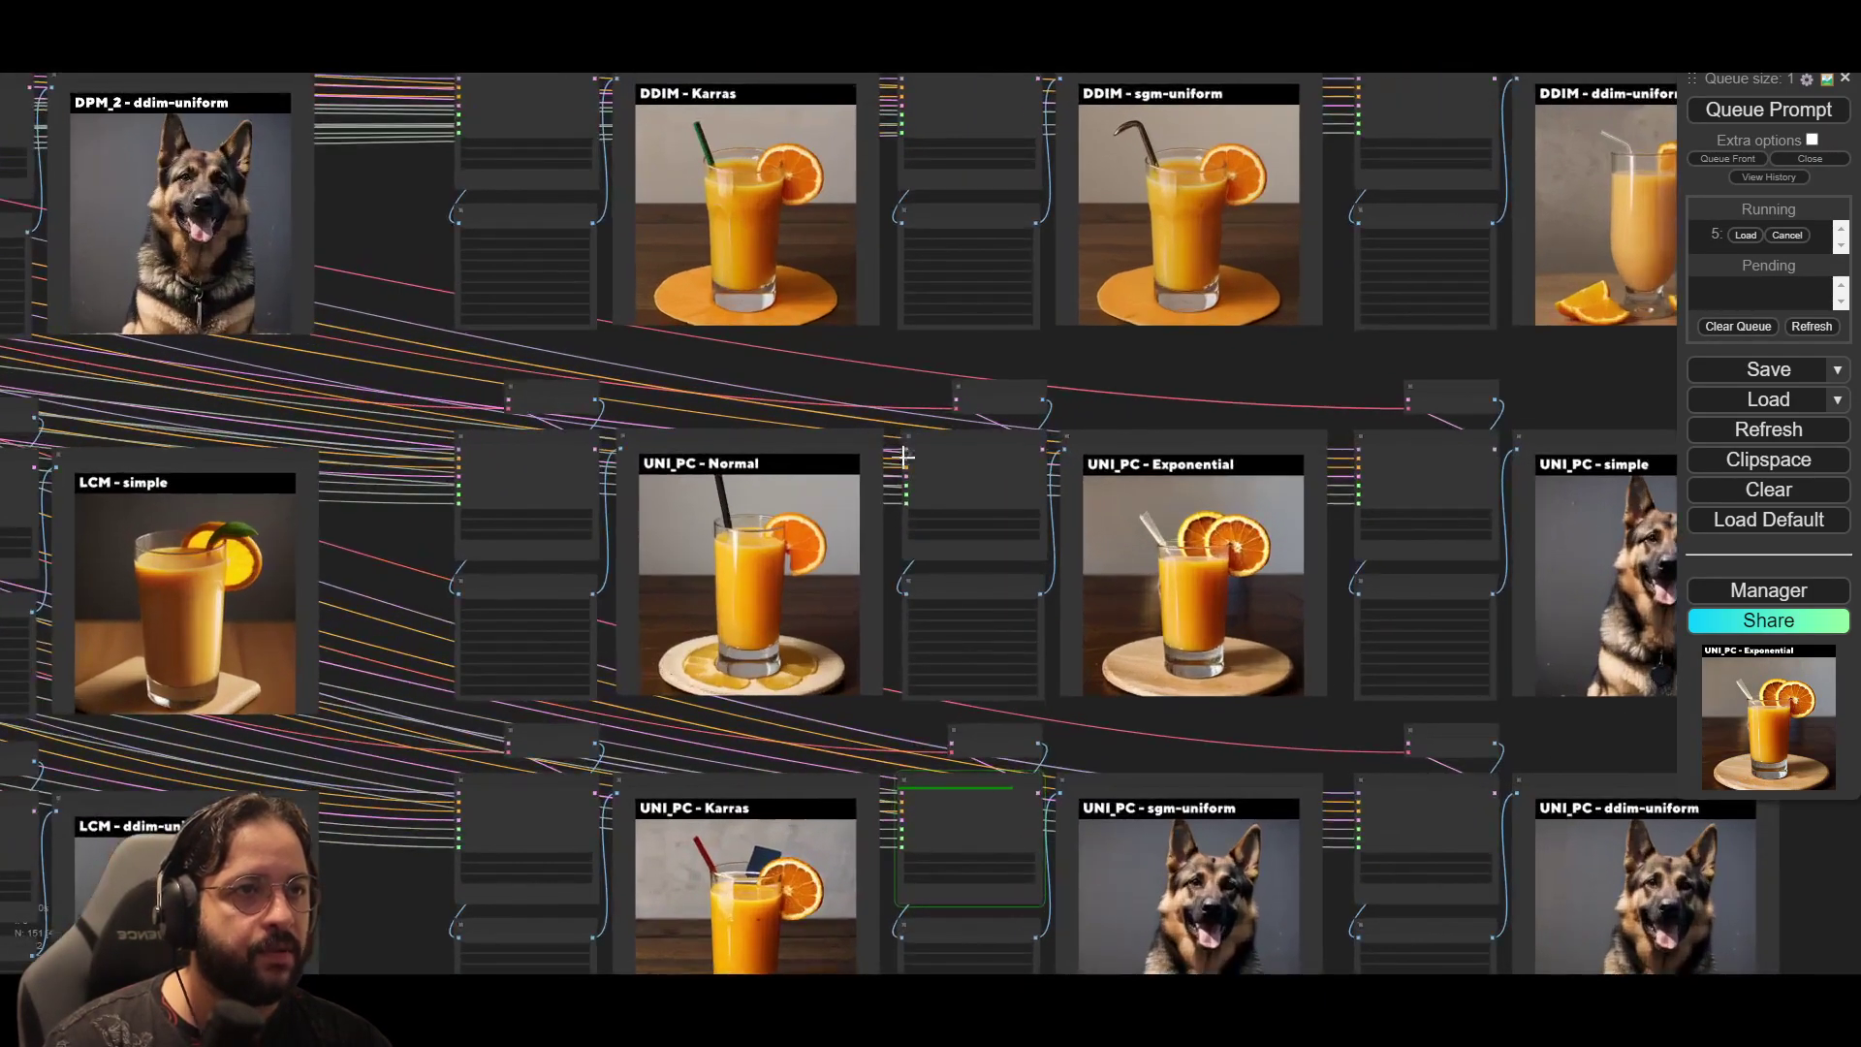
{"action": "left_click_drag", "start_coordinate": [898, 534], "coordinate": [846, 407]}
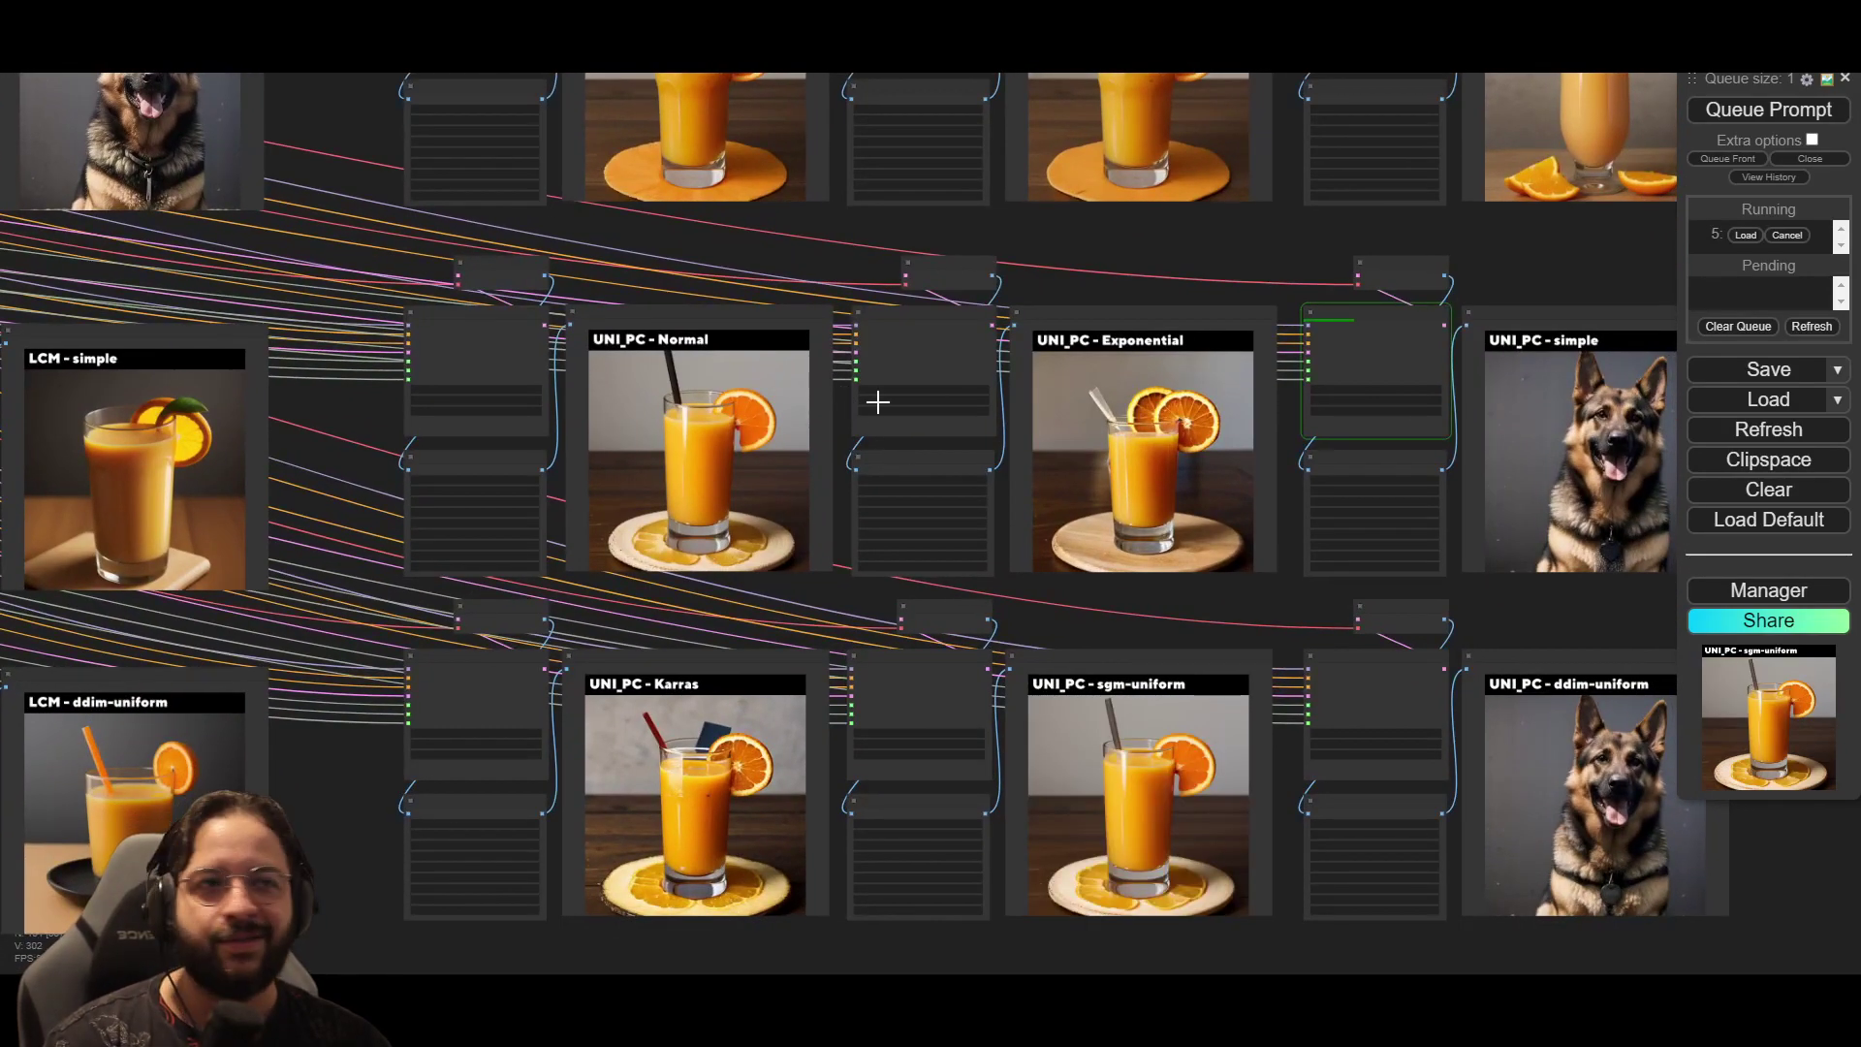
{"action": "left_click_drag", "start_coordinate": [1038, 611], "coordinate": [901, 630]}
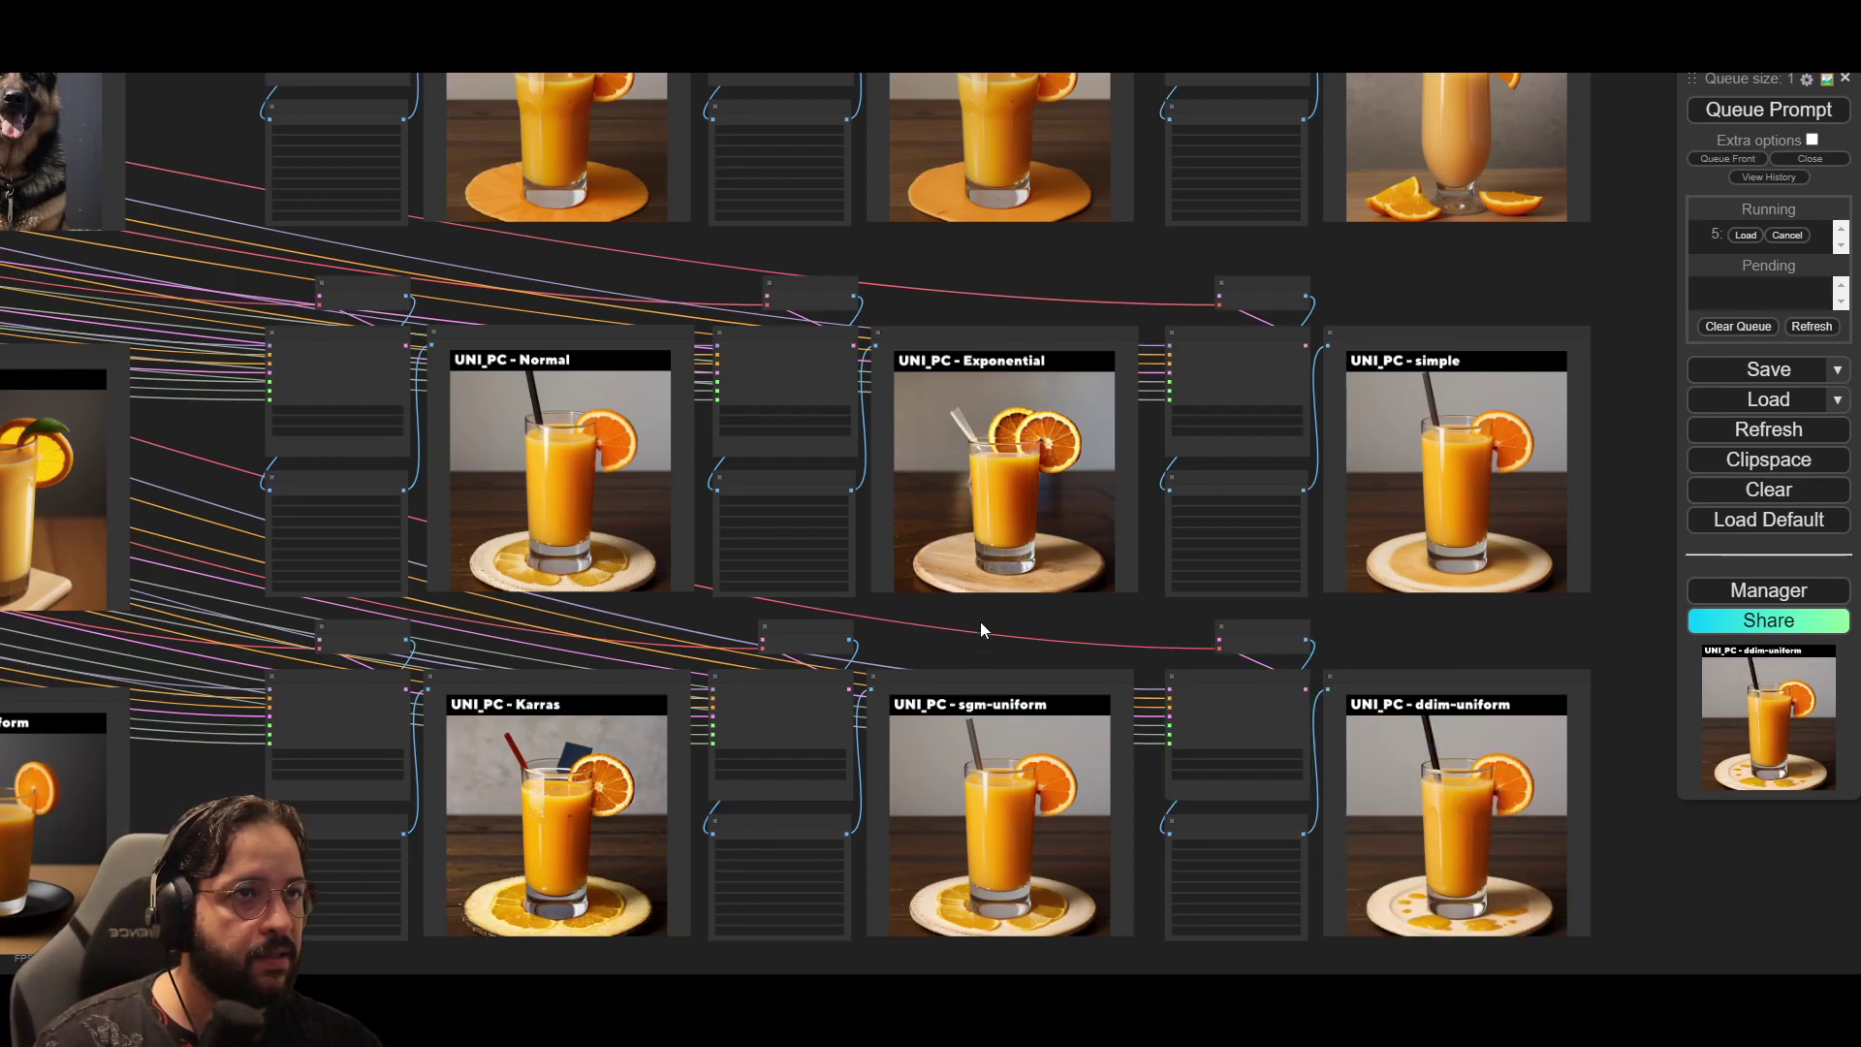
{"action": "scroll", "coordinate": [993, 455], "scroll_direction": "down", "scroll_amount": 2}
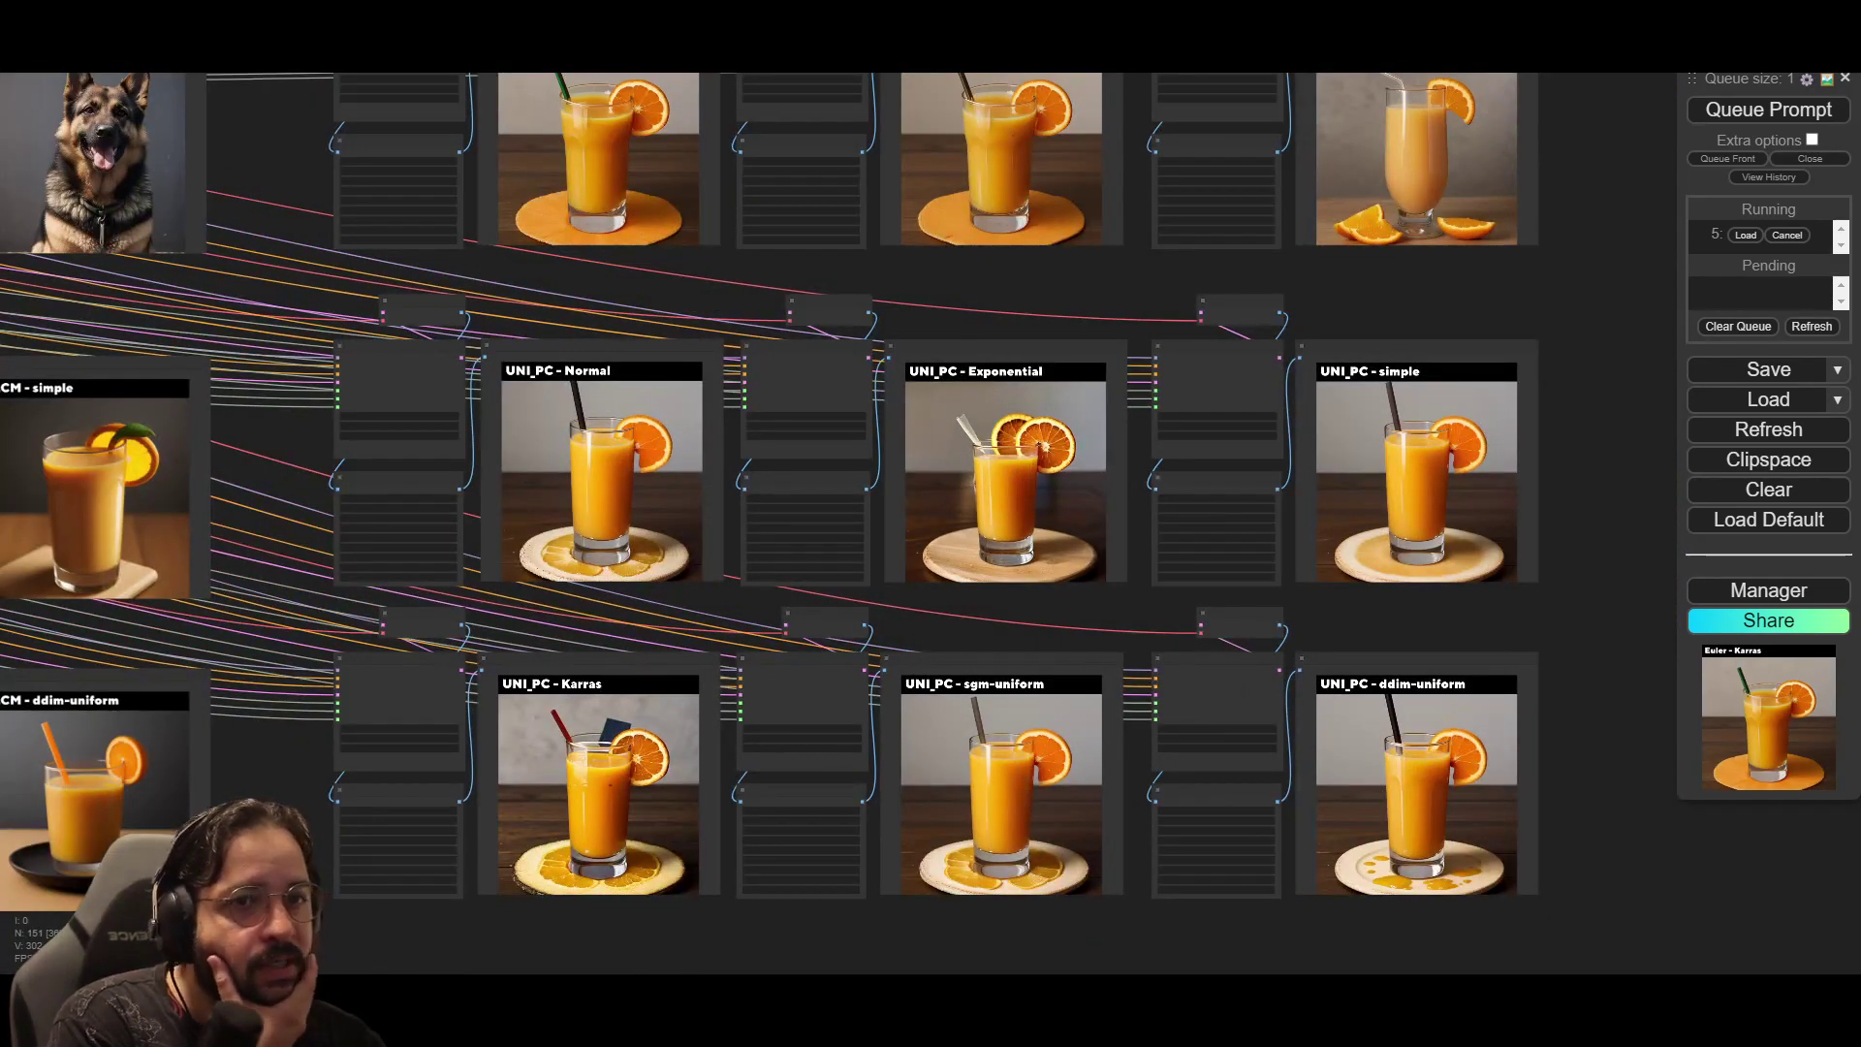
Step: Compare the LCM group's orange juice images with the UNI_PC group's results in closer view
{"action": "left_click_drag", "start_coordinate": [426, 843], "coordinate": [1201, 841]}
{"action": "left_click_drag", "start_coordinate": [426, 877], "coordinate": [860, 870]}
{"action": "scroll", "coordinate": [808, 812], "scroll_direction": "up", "scroll_amount": 1}
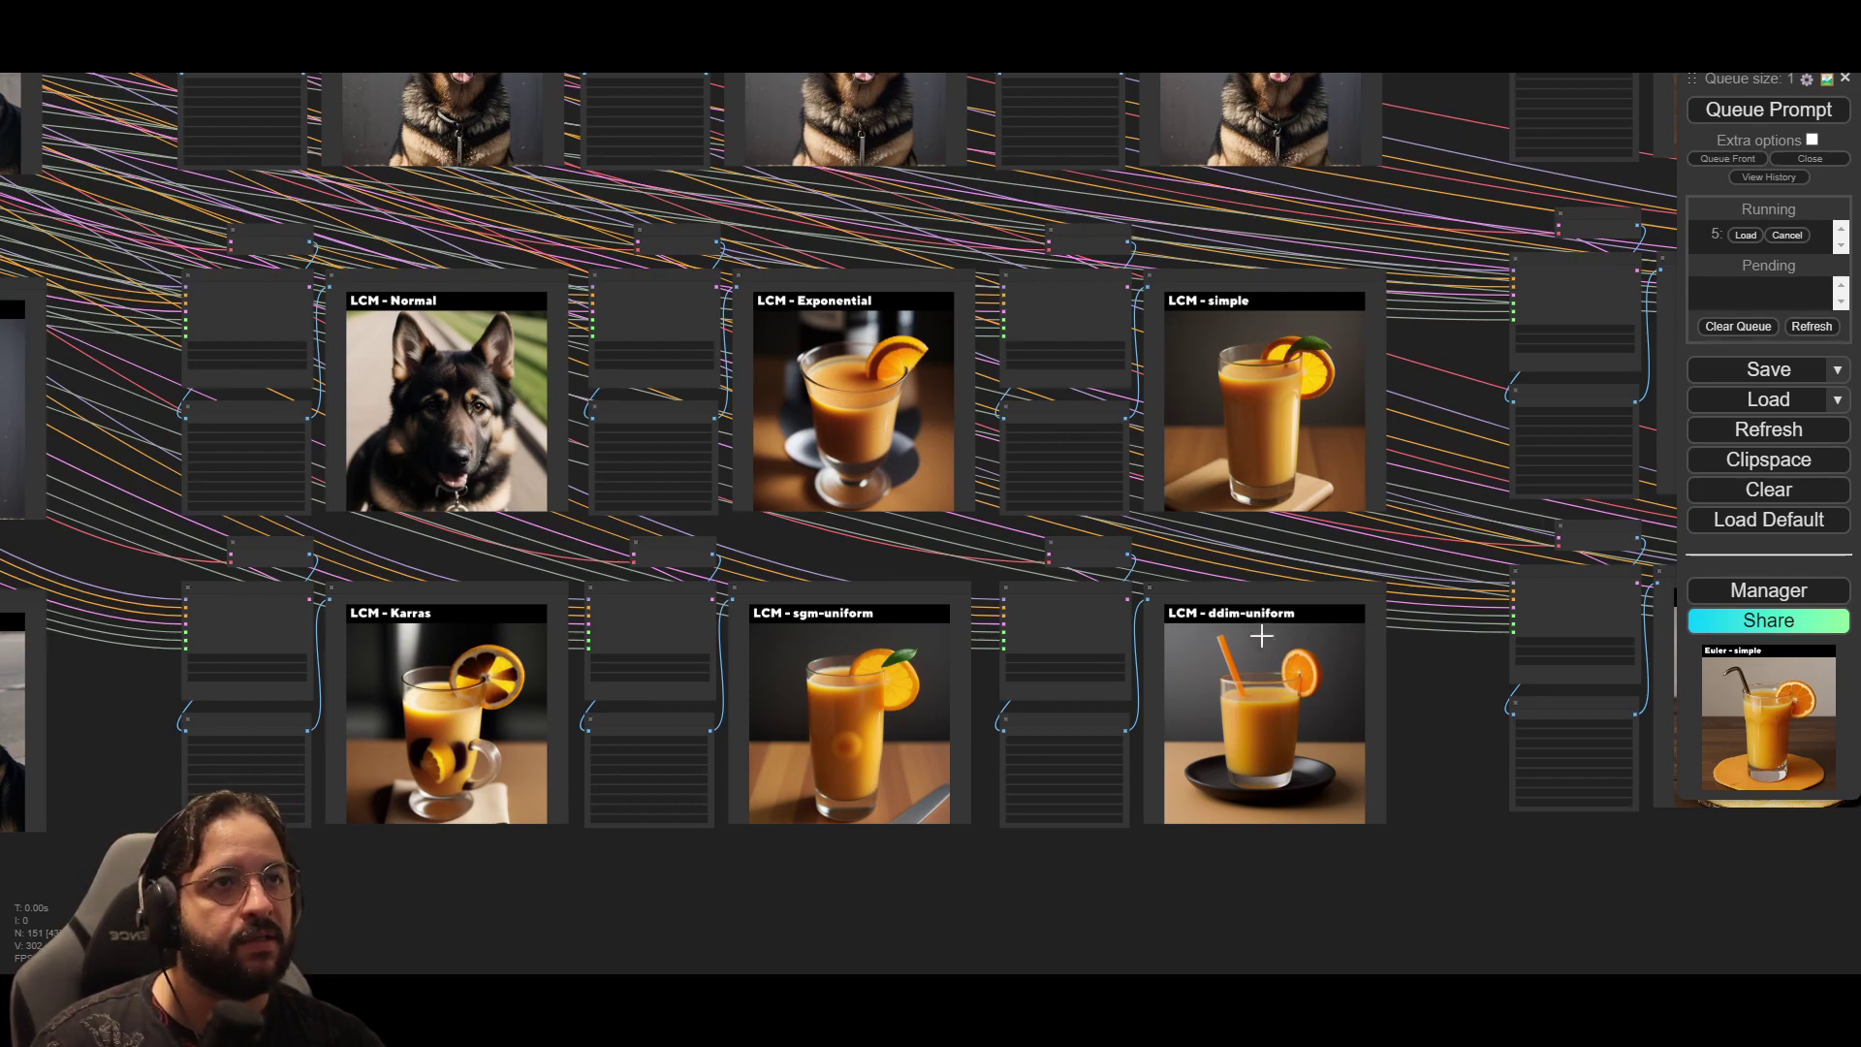
{"action": "left_click_drag", "start_coordinate": [1430, 764], "coordinate": [162, 817]}
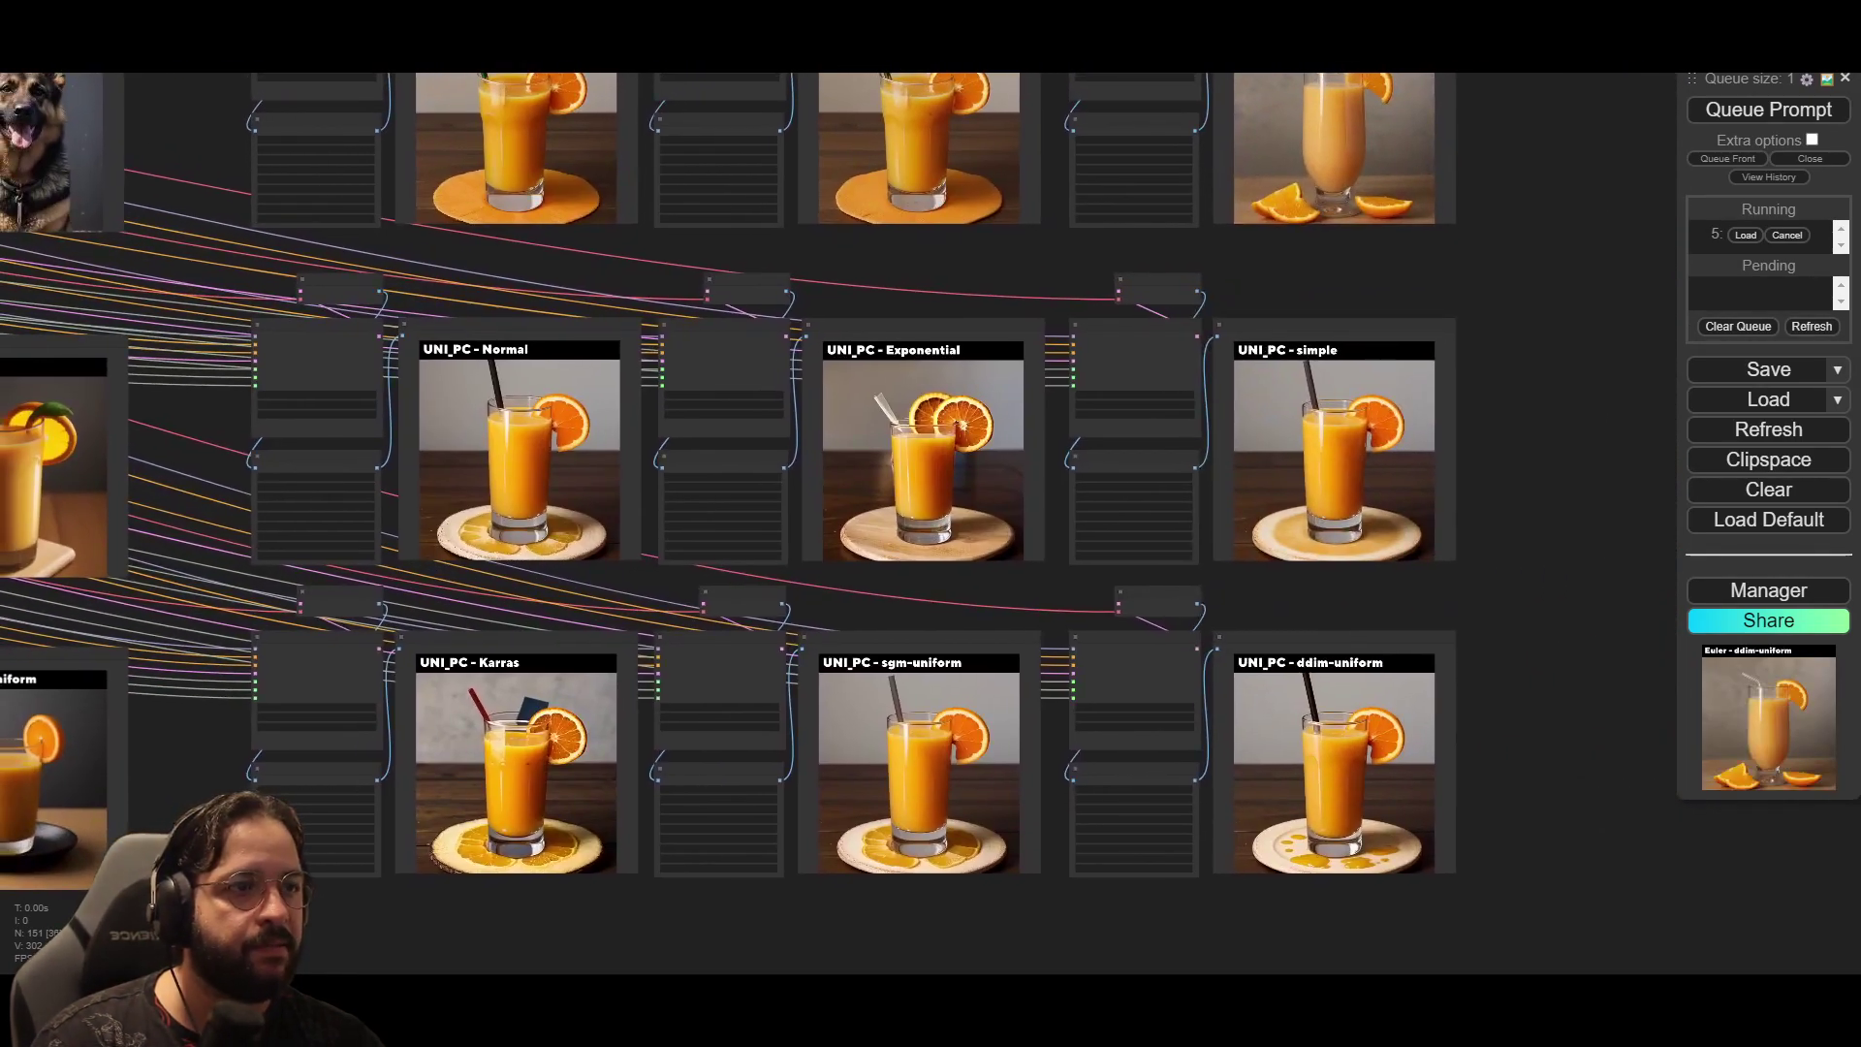
{"action": "scroll", "coordinate": [609, 626], "scroll_direction": "up", "scroll_amount": 2}
{"action": "left_click_drag", "start_coordinate": [971, 593], "coordinate": [928, 510]}
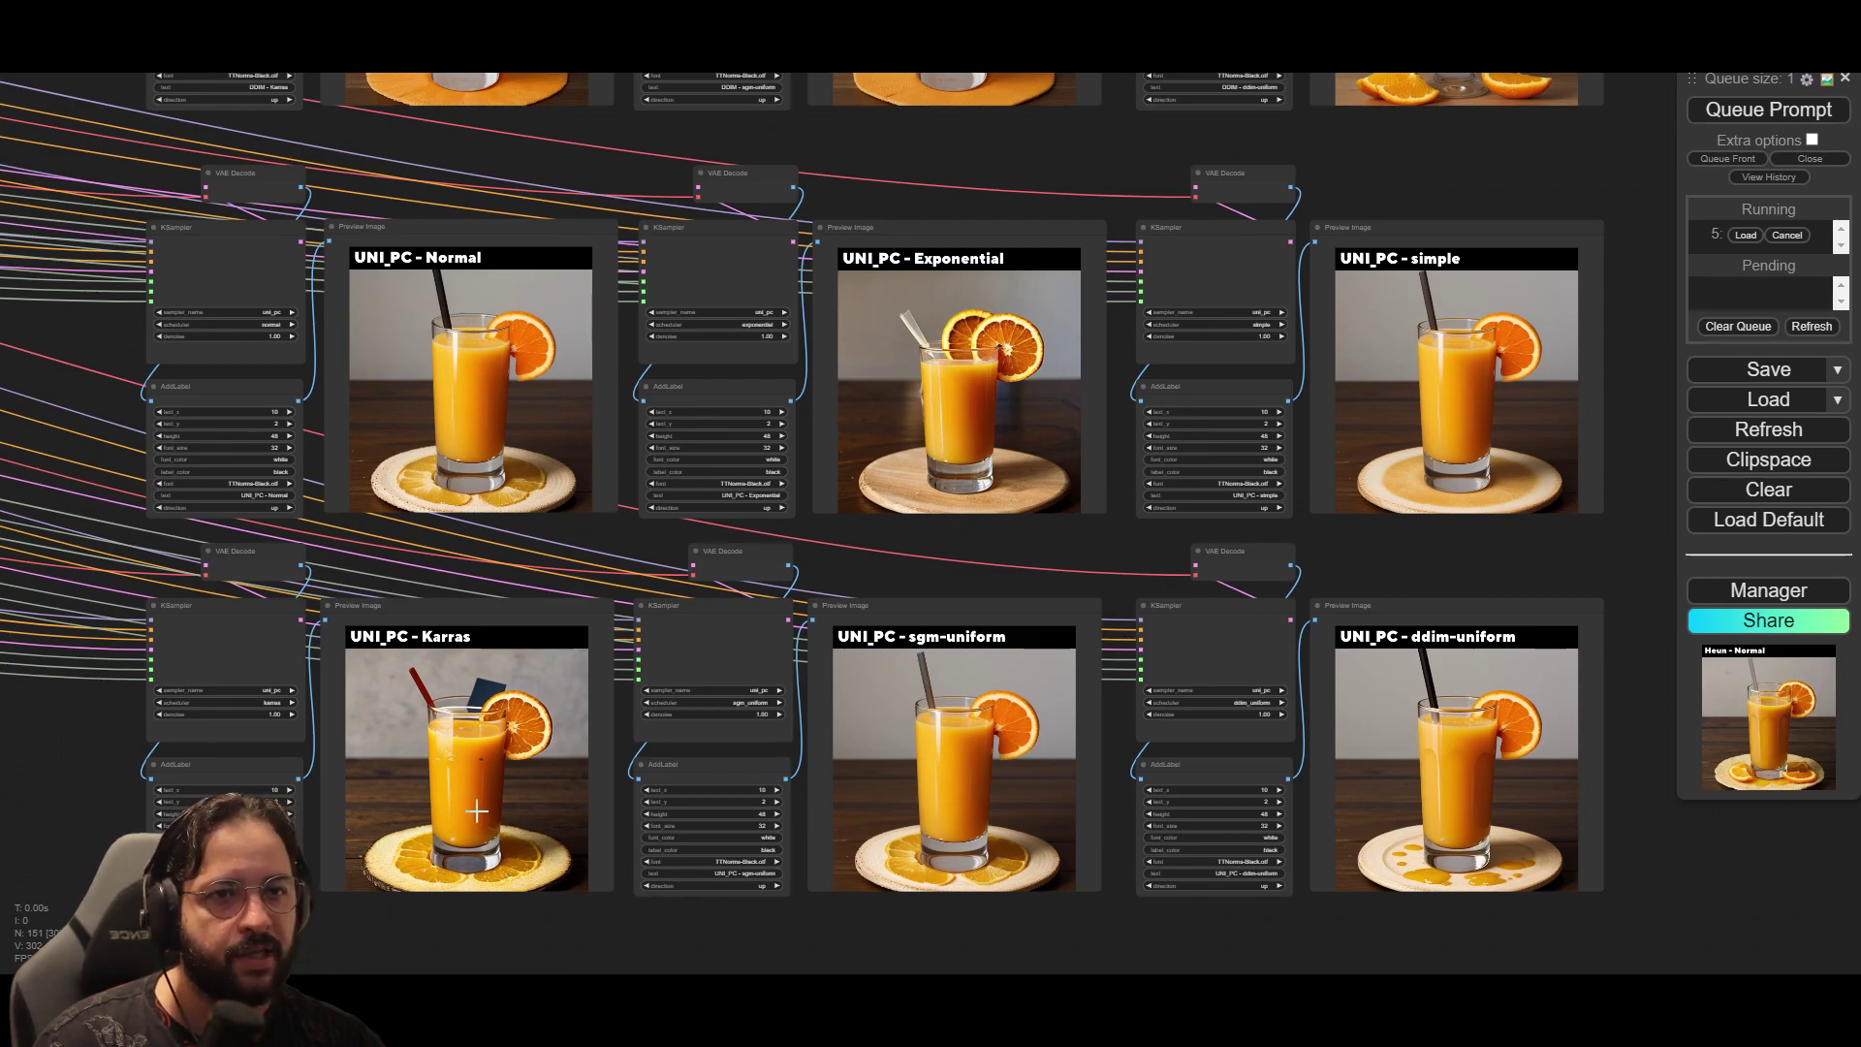
Step: Compare the DDIM group's six orange juice images with the matching scheduler results in the Euler group
{"action": "scroll", "coordinate": [776, 482], "scroll_direction": "up", "scroll_amount": 10}
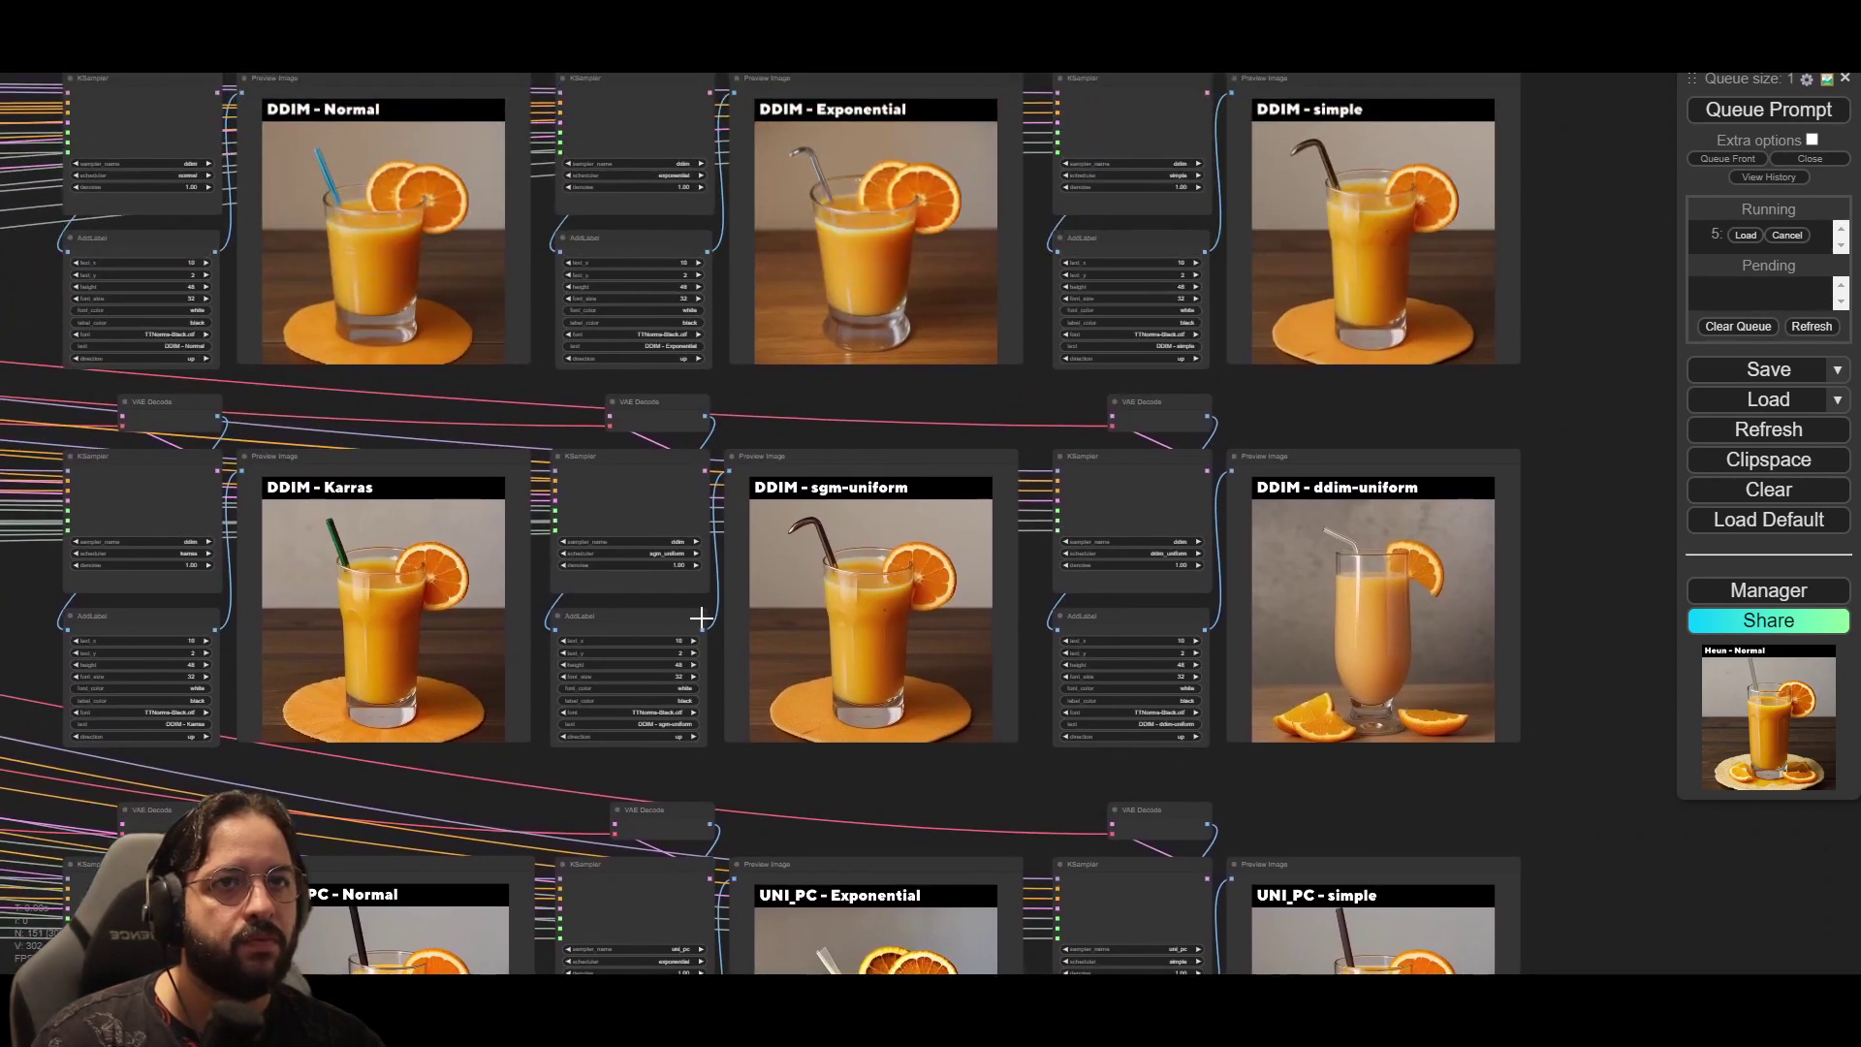
{"action": "left_click_drag", "start_coordinate": [701, 617], "coordinate": [722, 689]}
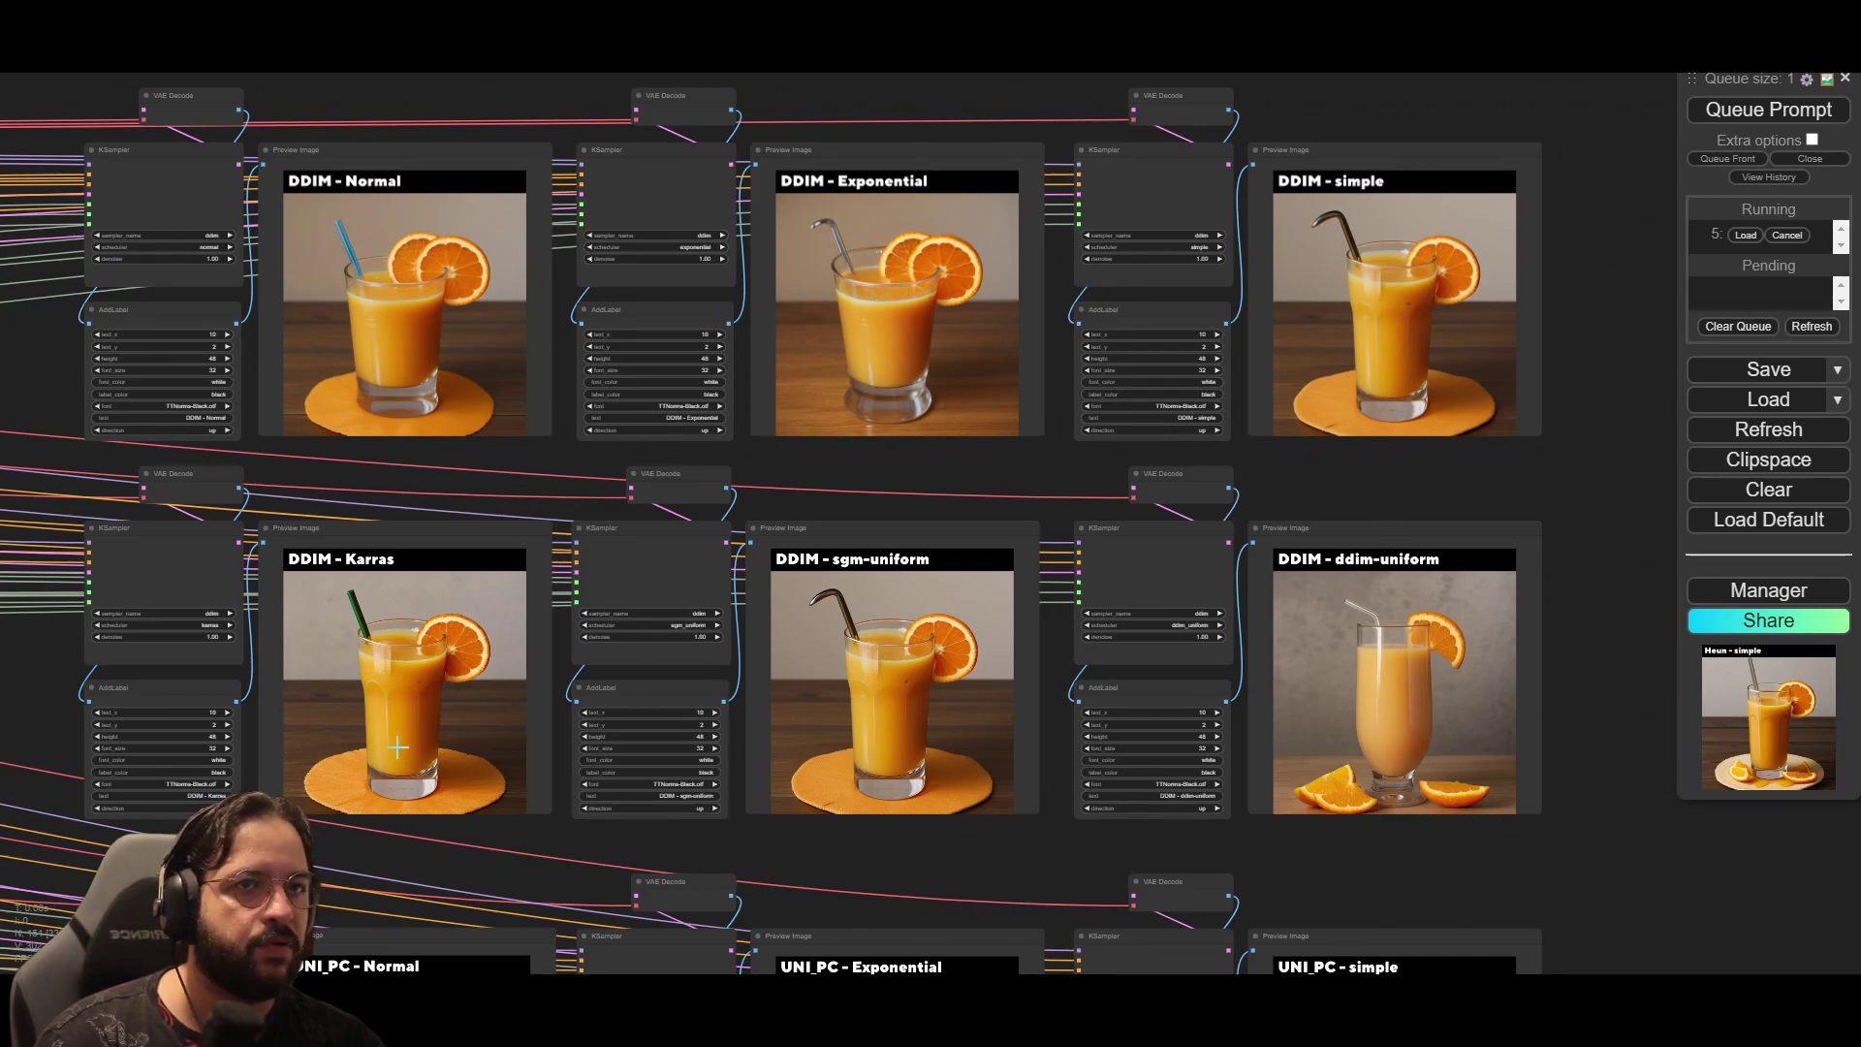
{"action": "left_click_drag", "start_coordinate": [484, 484], "coordinate": [1424, 485]}
{"action": "left_click_drag", "start_coordinate": [1124, 591], "coordinate": [875, 590]}
{"action": "left_click_drag", "start_coordinate": [624, 590], "coordinate": [1341, 322]}
{"action": "left_click_drag", "start_coordinate": [797, 505], "coordinate": [963, 311]}
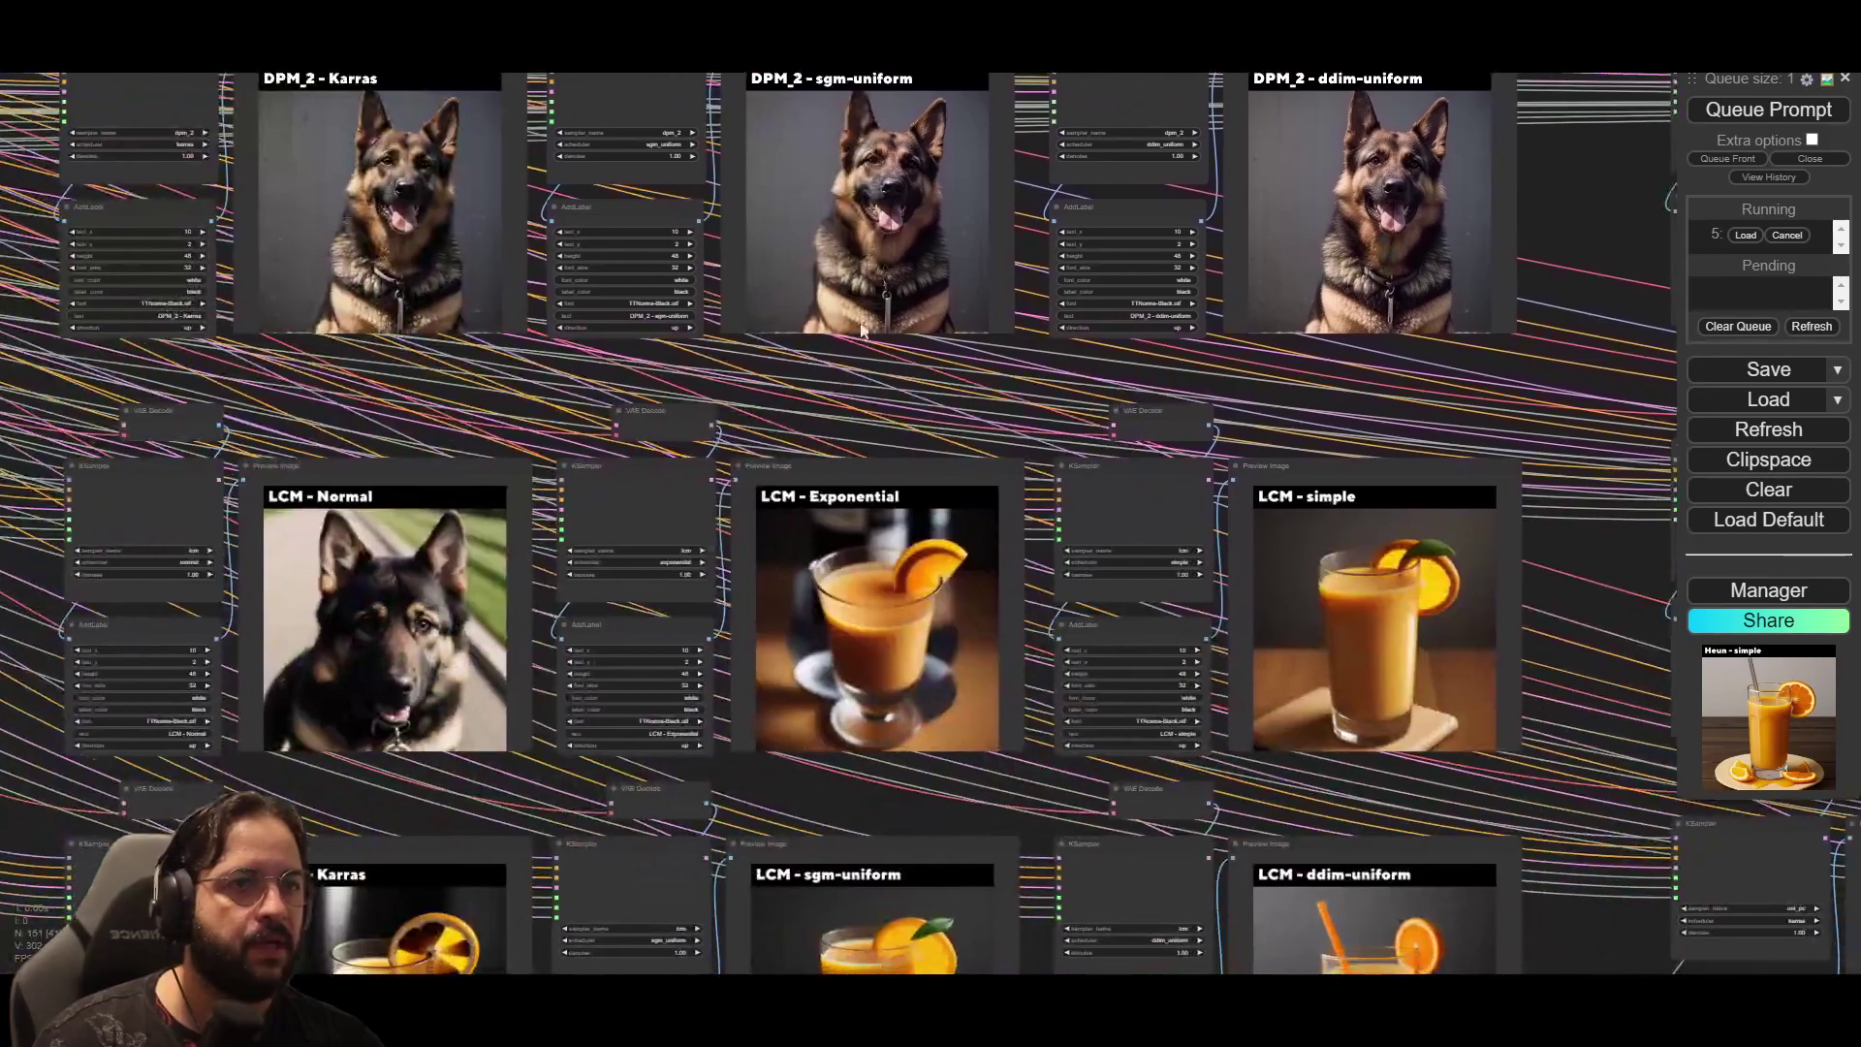
{"action": "left_click_drag", "start_coordinate": [506, 365], "coordinate": [644, 365]}
{"action": "left_click_drag", "start_coordinate": [145, 485], "coordinate": [1079, 514]}
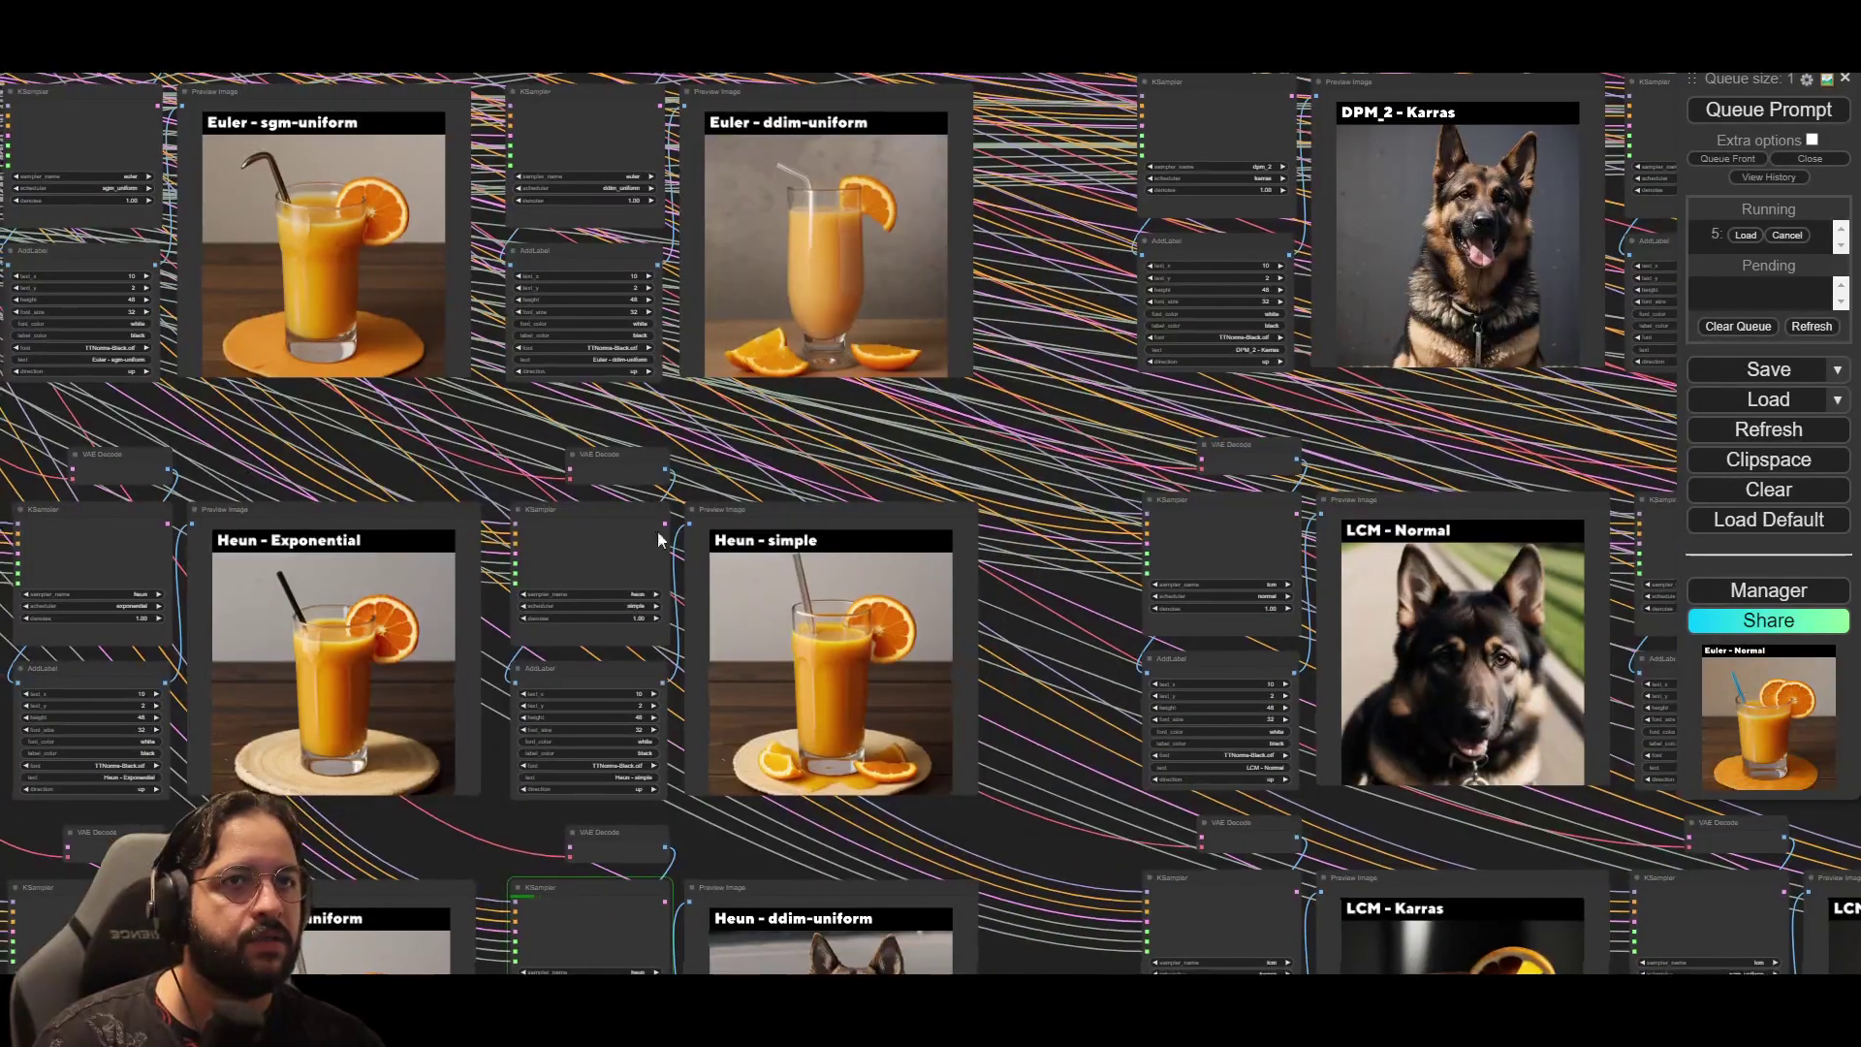
{"action": "left_click_drag", "start_coordinate": [610, 514], "coordinate": [1124, 902]}
{"action": "left_click_drag", "start_coordinate": [1172, 798], "coordinate": [1005, 844]}
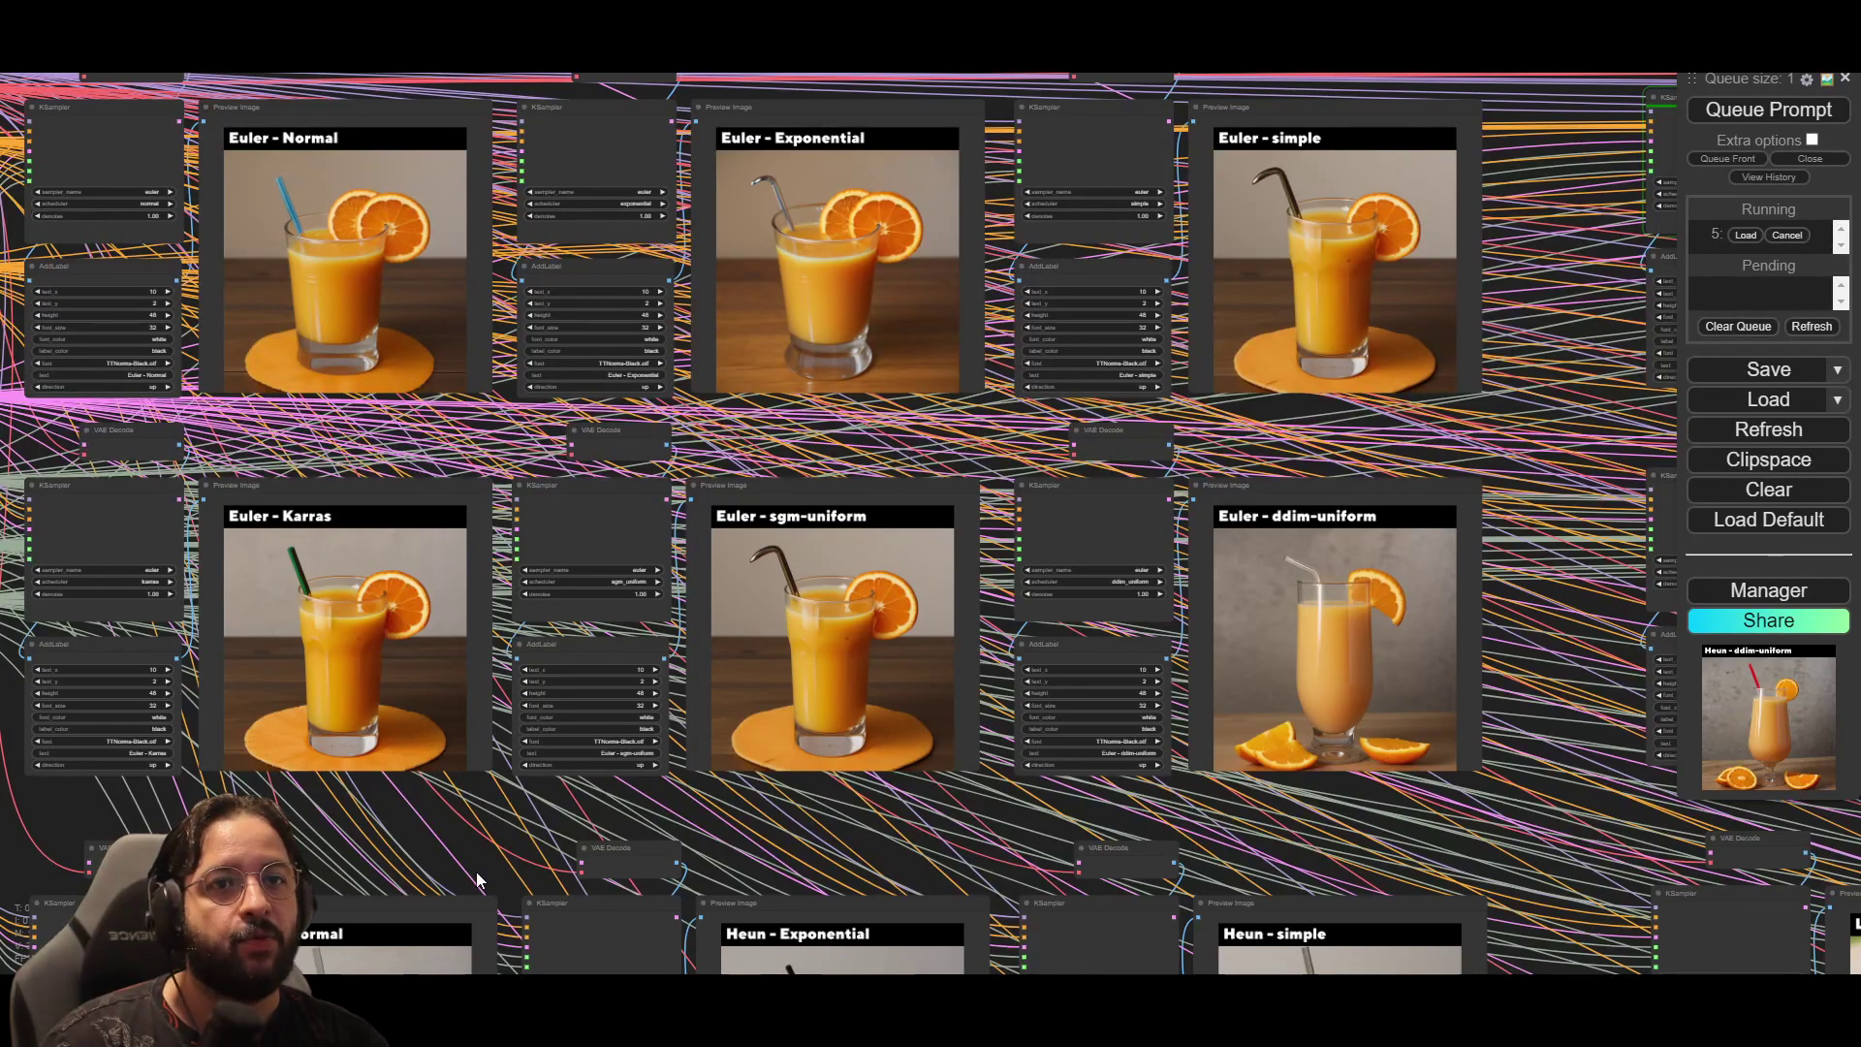
Step: Examine the six Heun images and follow the DPM_2 group until all of its scheduler results have generated
{"action": "left_click_drag", "start_coordinate": [478, 871], "coordinate": [492, 230]}
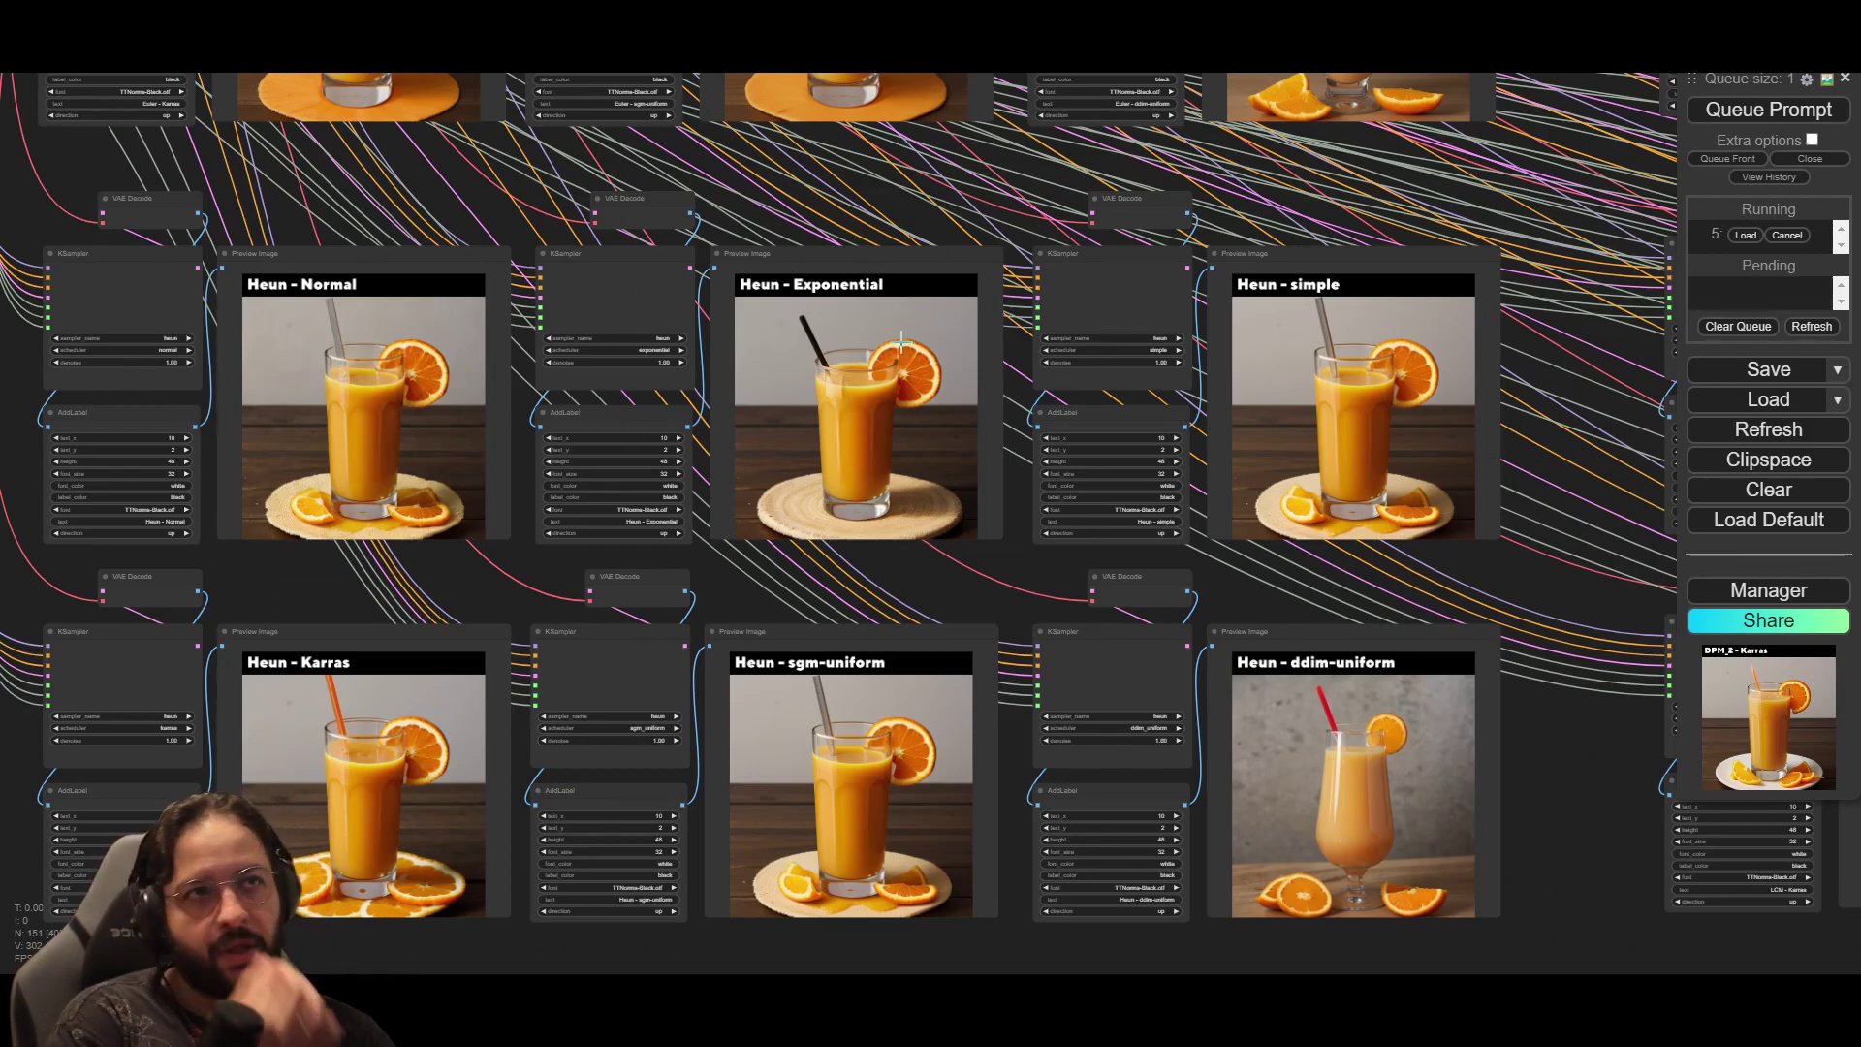
{"action": "scroll", "coordinate": [875, 367], "scroll_direction": "down", "scroll_amount": 3}
{"action": "scroll", "coordinate": [951, 502], "scroll_direction": "right", "scroll_amount": 5}
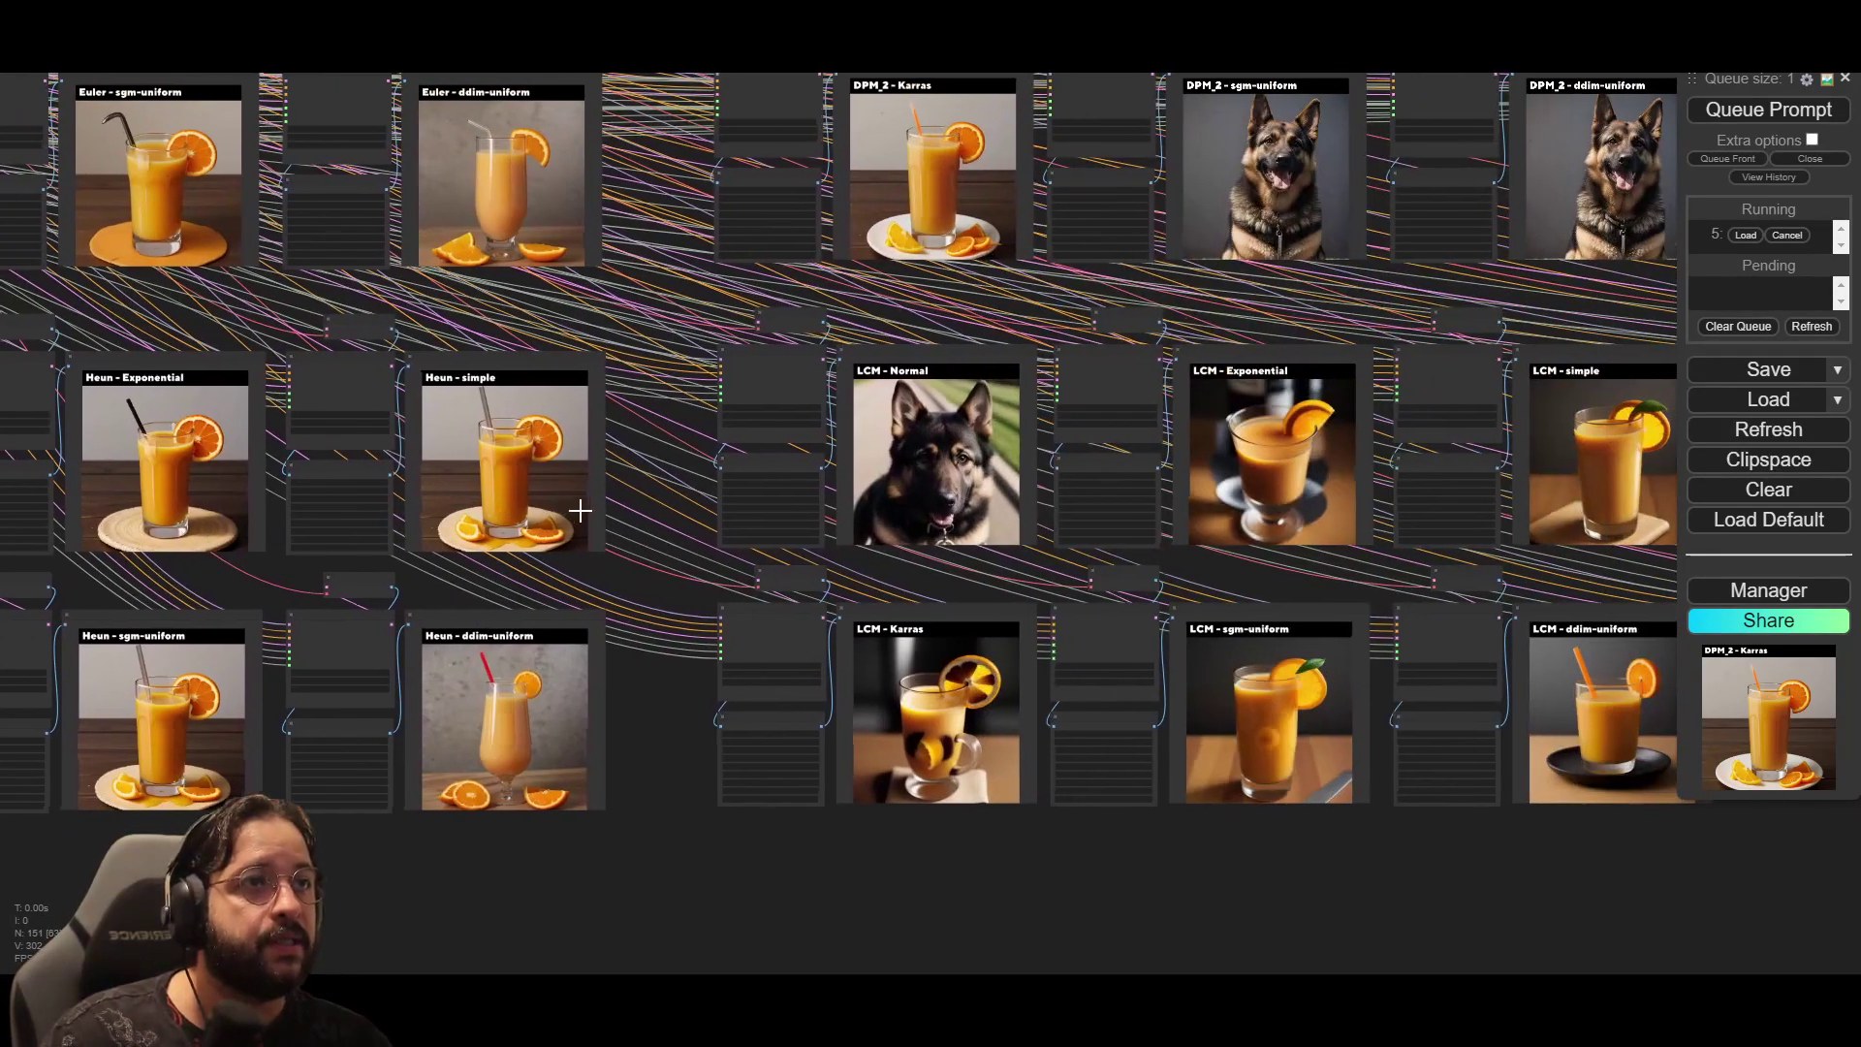
{"action": "scroll", "coordinate": [679, 484], "scroll_direction": "up", "scroll_amount": 4}
{"action": "scroll", "coordinate": [678, 484], "scroll_direction": "right", "scroll_amount": 3}
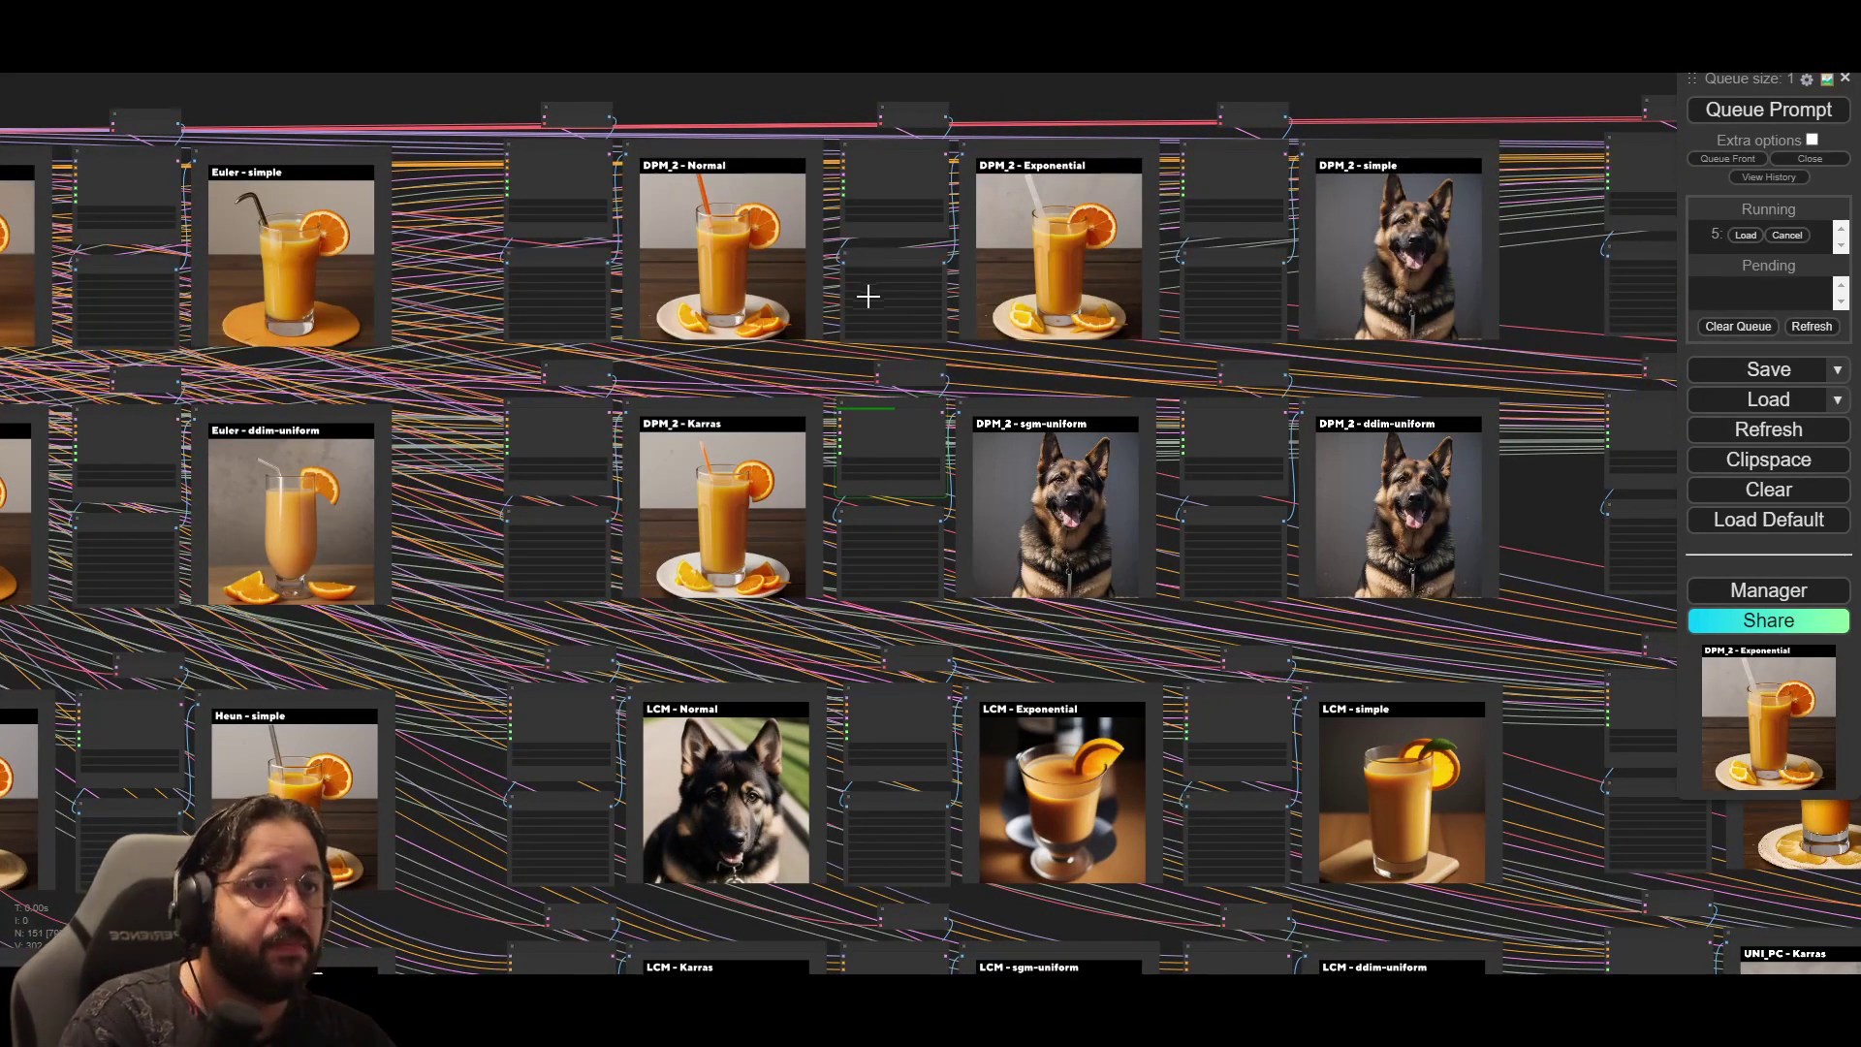
{"action": "scroll", "coordinate": [906, 312], "scroll_direction": "up", "scroll_amount": 1}
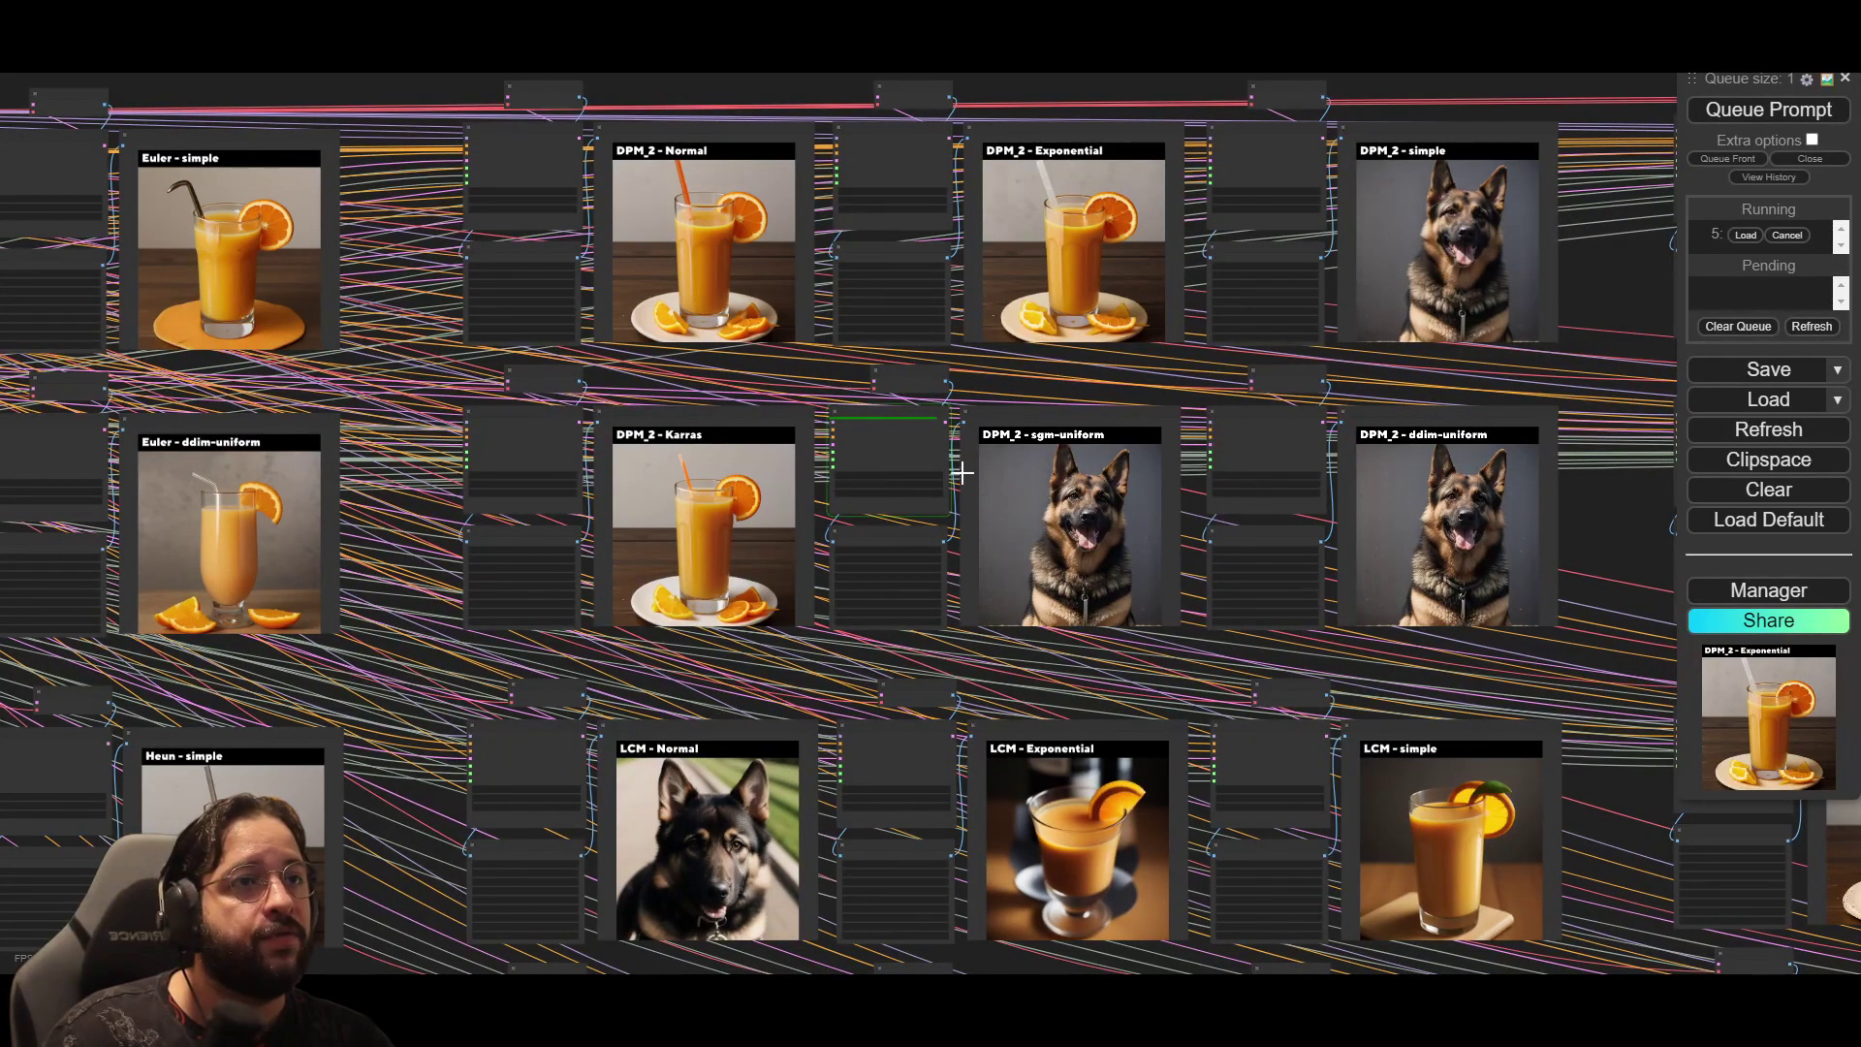
{"action": "left_click_drag", "start_coordinate": [1000, 388], "coordinate": [729, 512]}
{"action": "scroll", "coordinate": [729, 514], "scroll_direction": "up", "scroll_amount": 2}
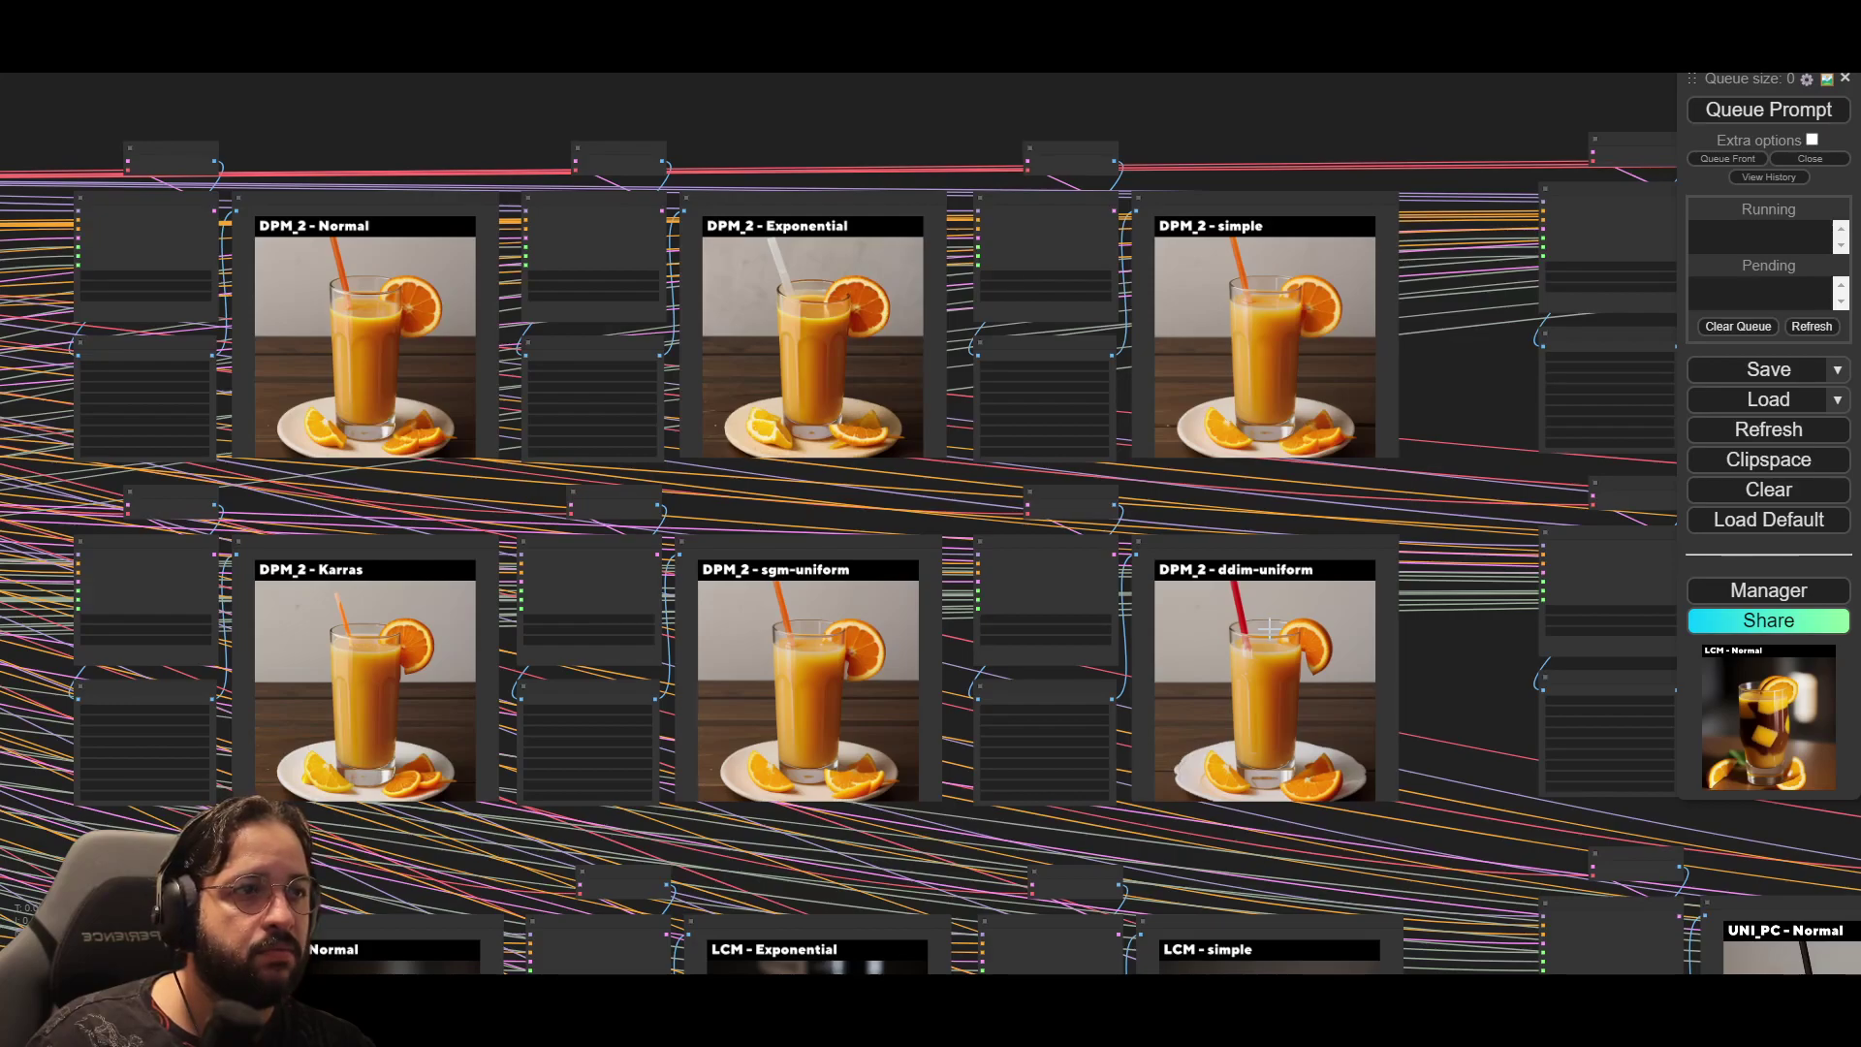
Step: Inspect the LCM Normal image in close-up and compare it with the other five LCM scheduler results
{"action": "scroll", "coordinate": [1168, 669], "scroll_direction": "down", "scroll_amount": 8}
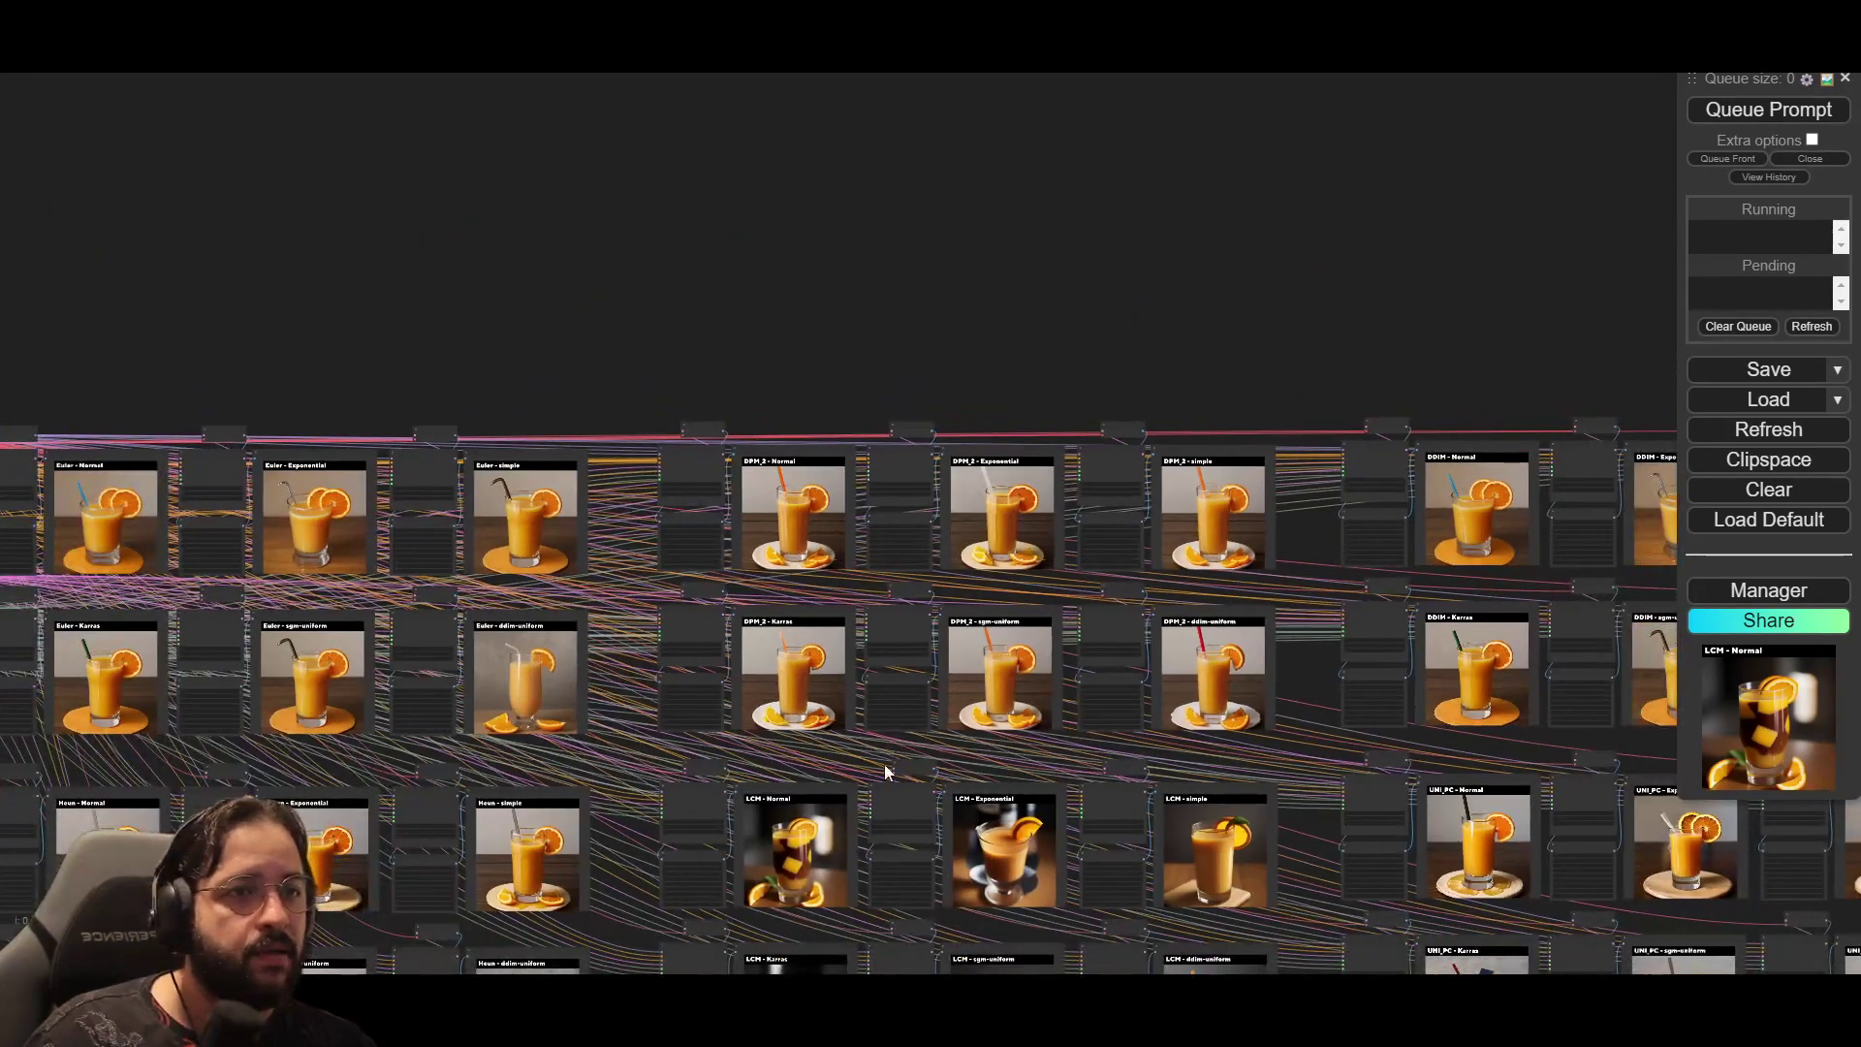
{"action": "left_click_drag", "start_coordinate": [885, 772], "coordinate": [992, 440]}
{"action": "scroll", "coordinate": [996, 465], "scroll_direction": "up", "scroll_amount": 6}
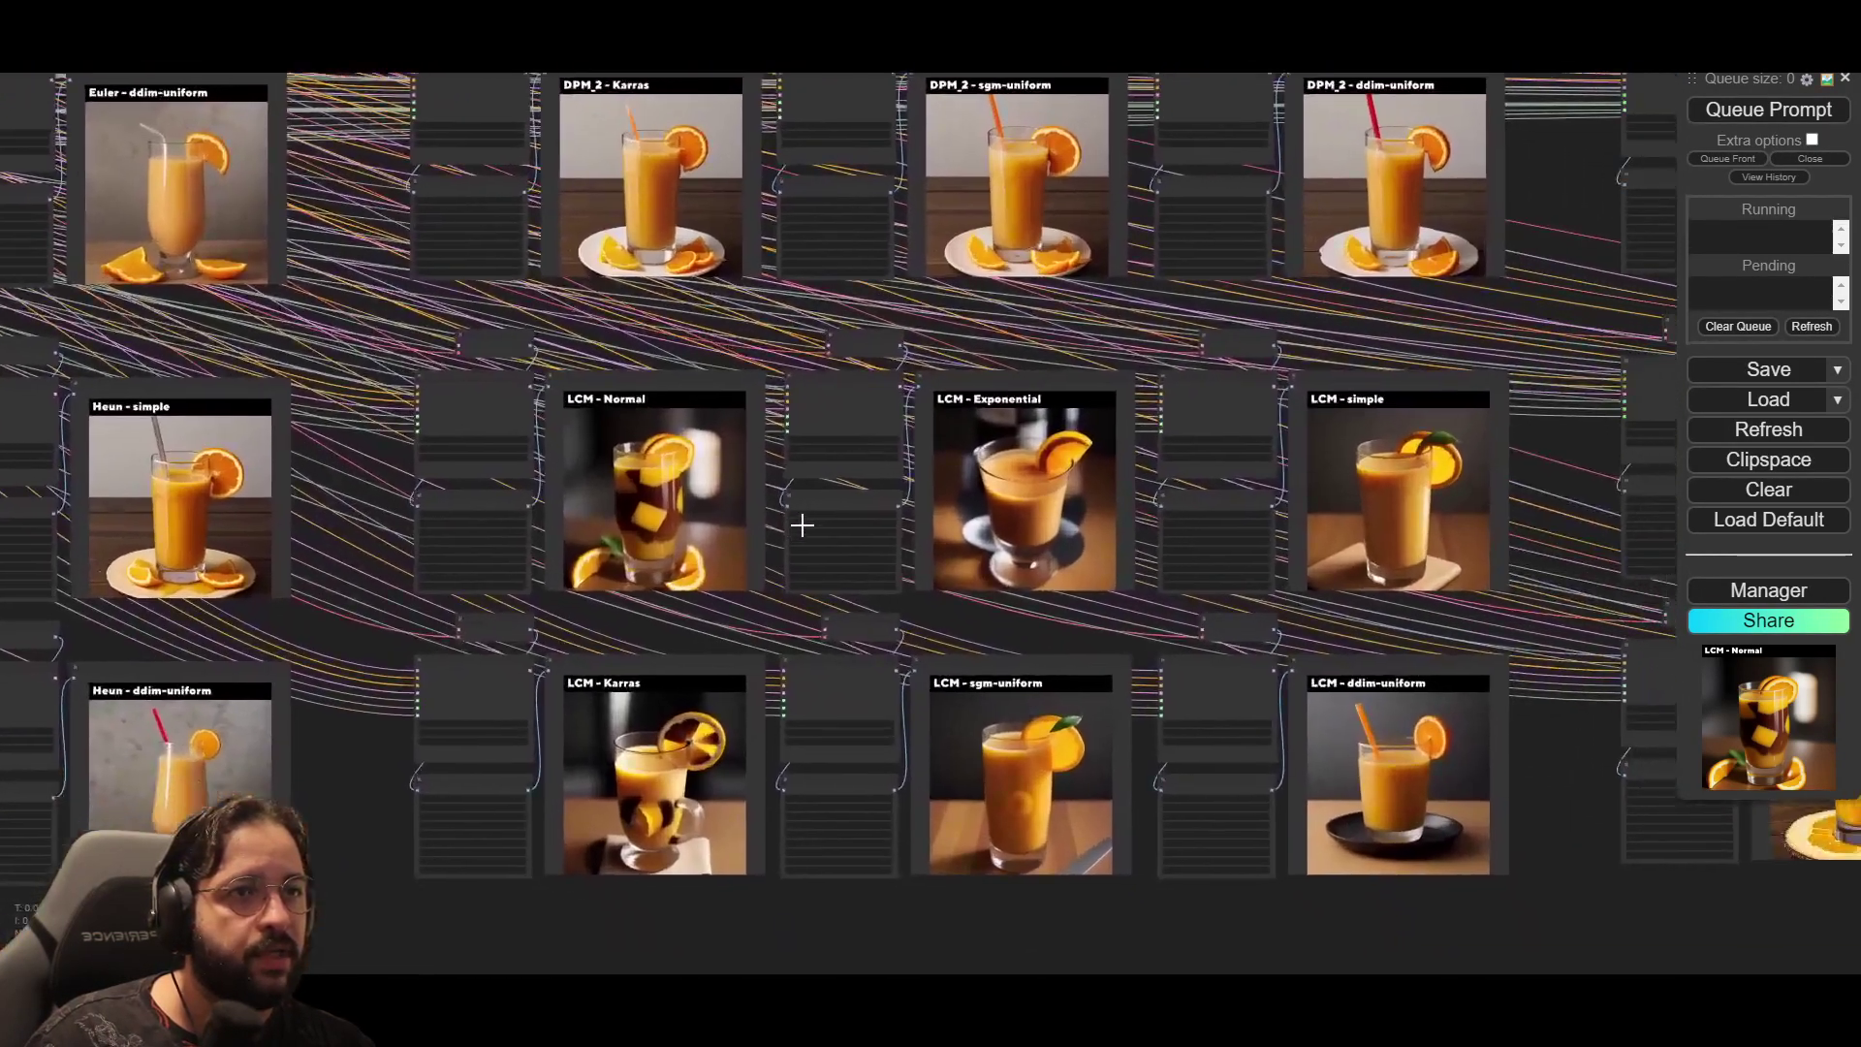
{"action": "scroll", "coordinate": [804, 525], "scroll_direction": "up", "scroll_amount": 2}
{"action": "left_click_drag", "start_coordinate": [706, 504], "coordinate": [582, 452]}
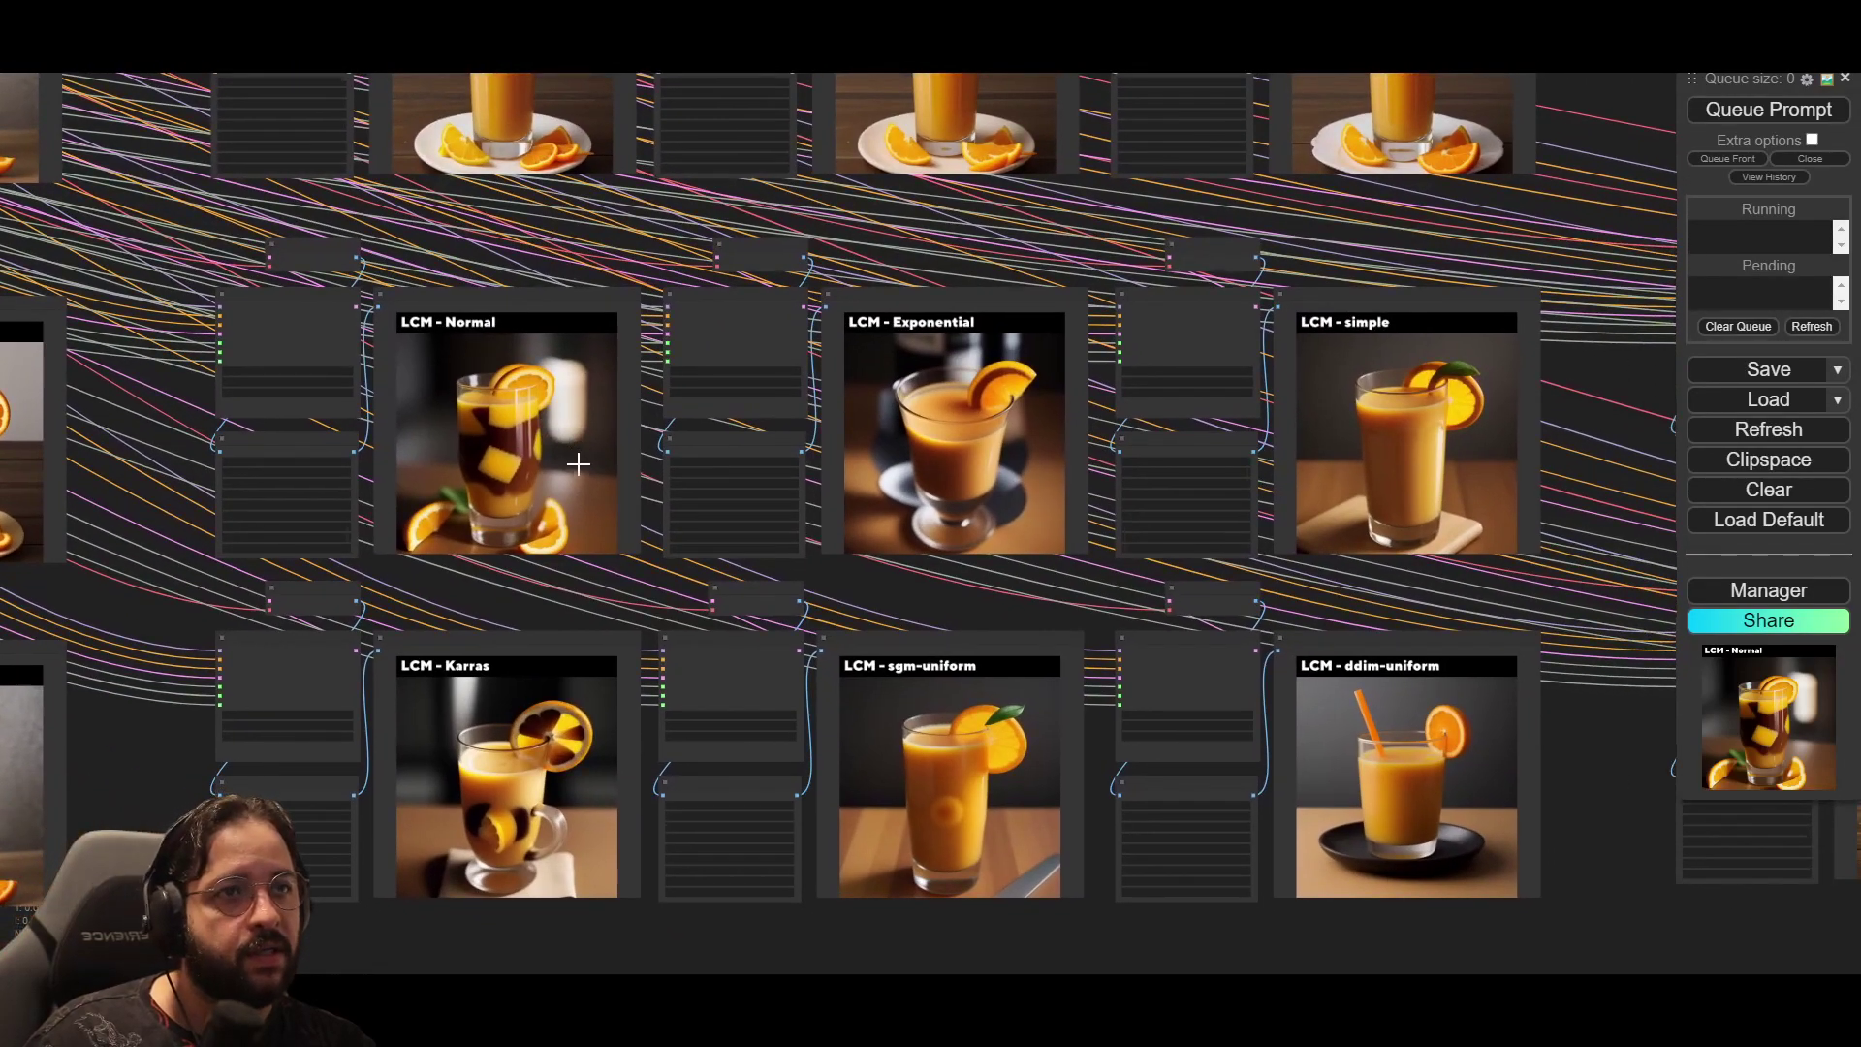
{"action": "scroll", "coordinate": [571, 460], "scroll_direction": "up", "scroll_amount": 3}
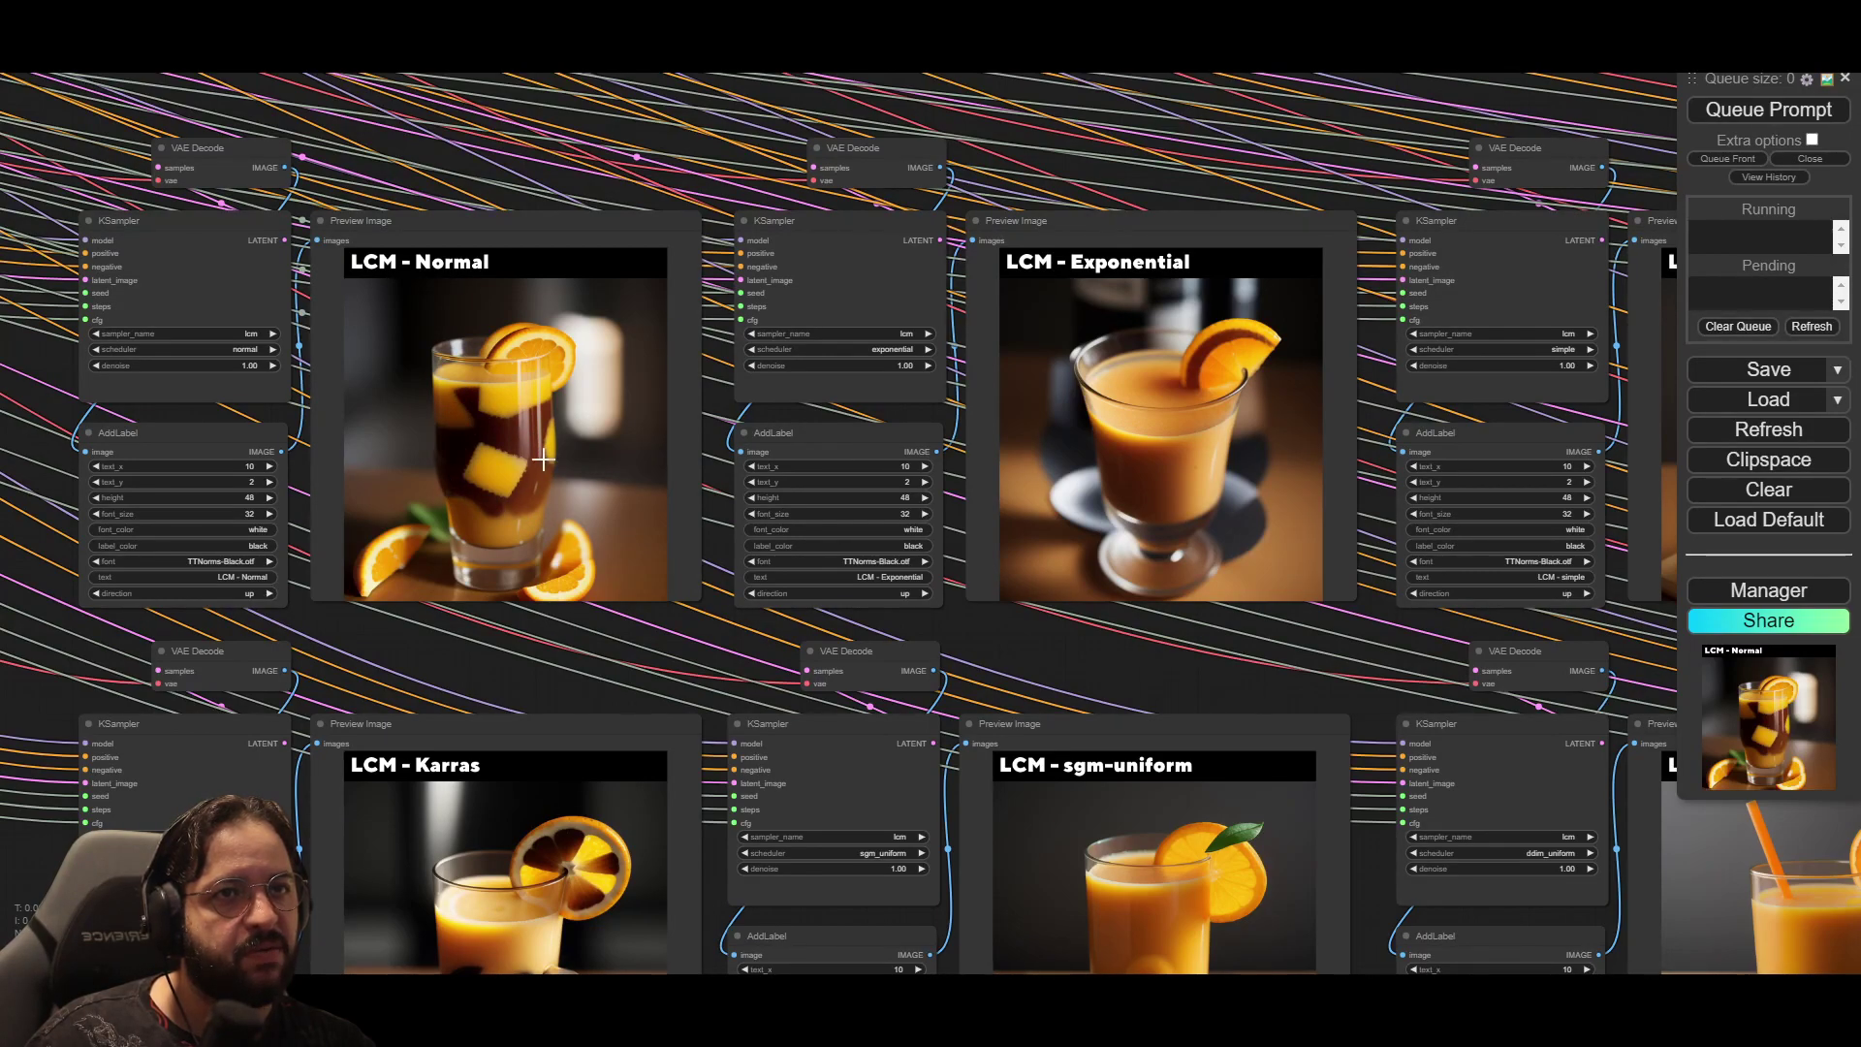
{"action": "scroll", "coordinate": [543, 458], "scroll_direction": "down", "scroll_amount": 2}
{"action": "scroll", "coordinate": [473, 488], "scroll_direction": "down", "scroll_amount": 1}
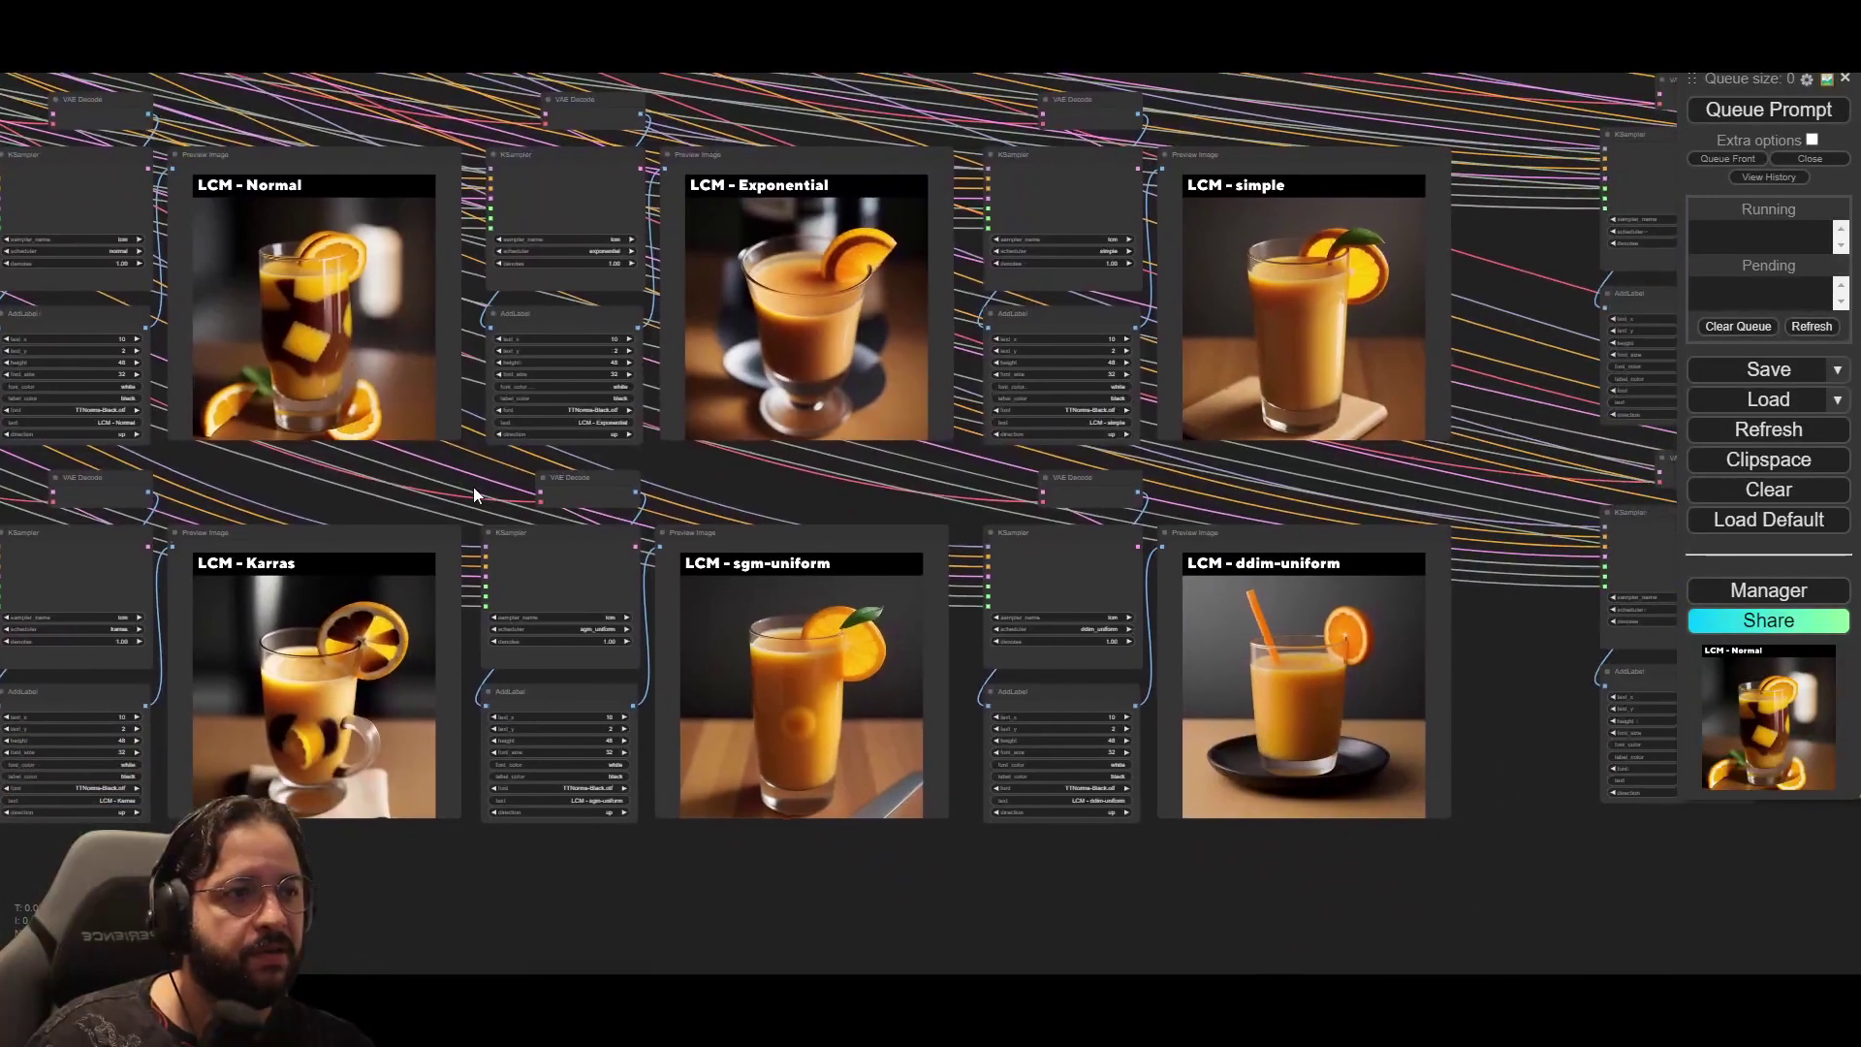
{"action": "left_click_drag", "start_coordinate": [473, 487], "coordinate": [550, 568]}
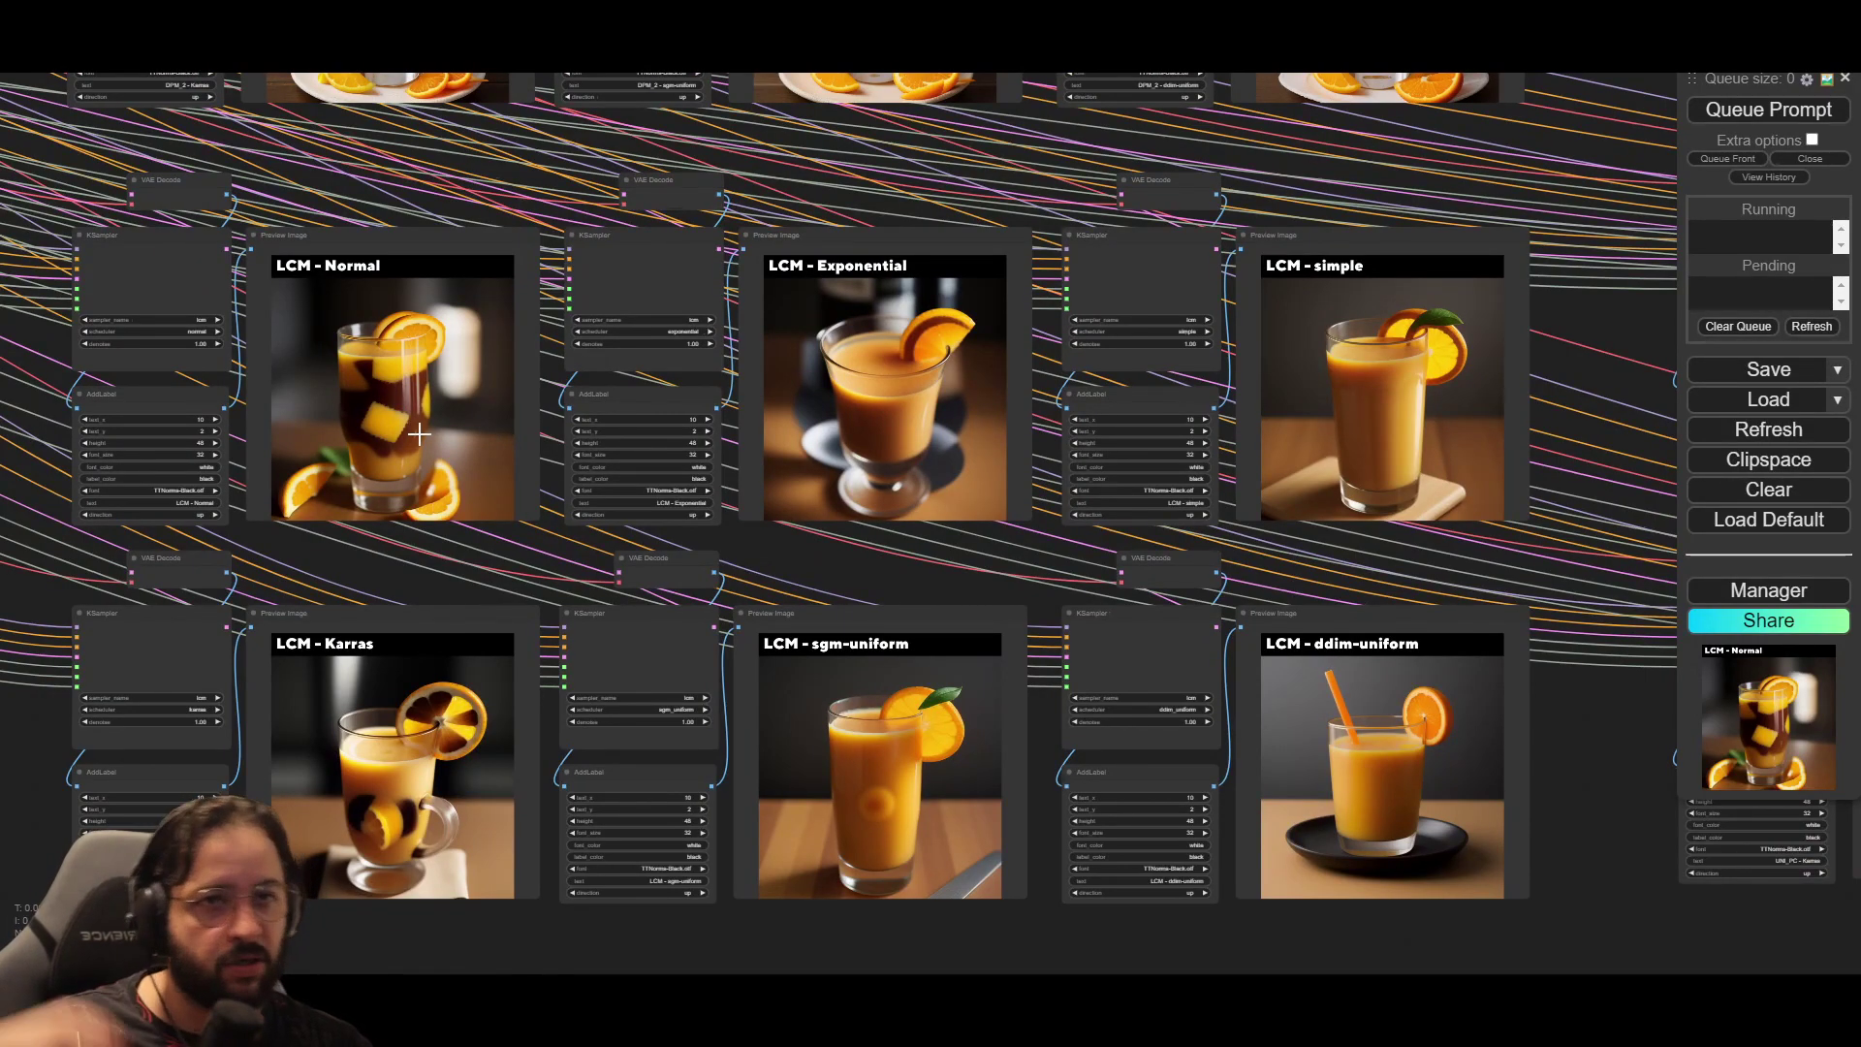
Step: View the complete grid of orange juice images to compare all sampler and scheduler combinations at once
{"action": "scroll", "coordinate": [528, 499], "scroll_direction": "down", "scroll_amount": 2}
{"action": "scroll", "coordinate": [528, 499], "scroll_direction": "down", "scroll_amount": 5}
{"action": "scroll", "coordinate": [528, 500], "scroll_direction": "down", "scroll_amount": 1}
{"action": "left_click_drag", "start_coordinate": [502, 694], "coordinate": [754, 805]}
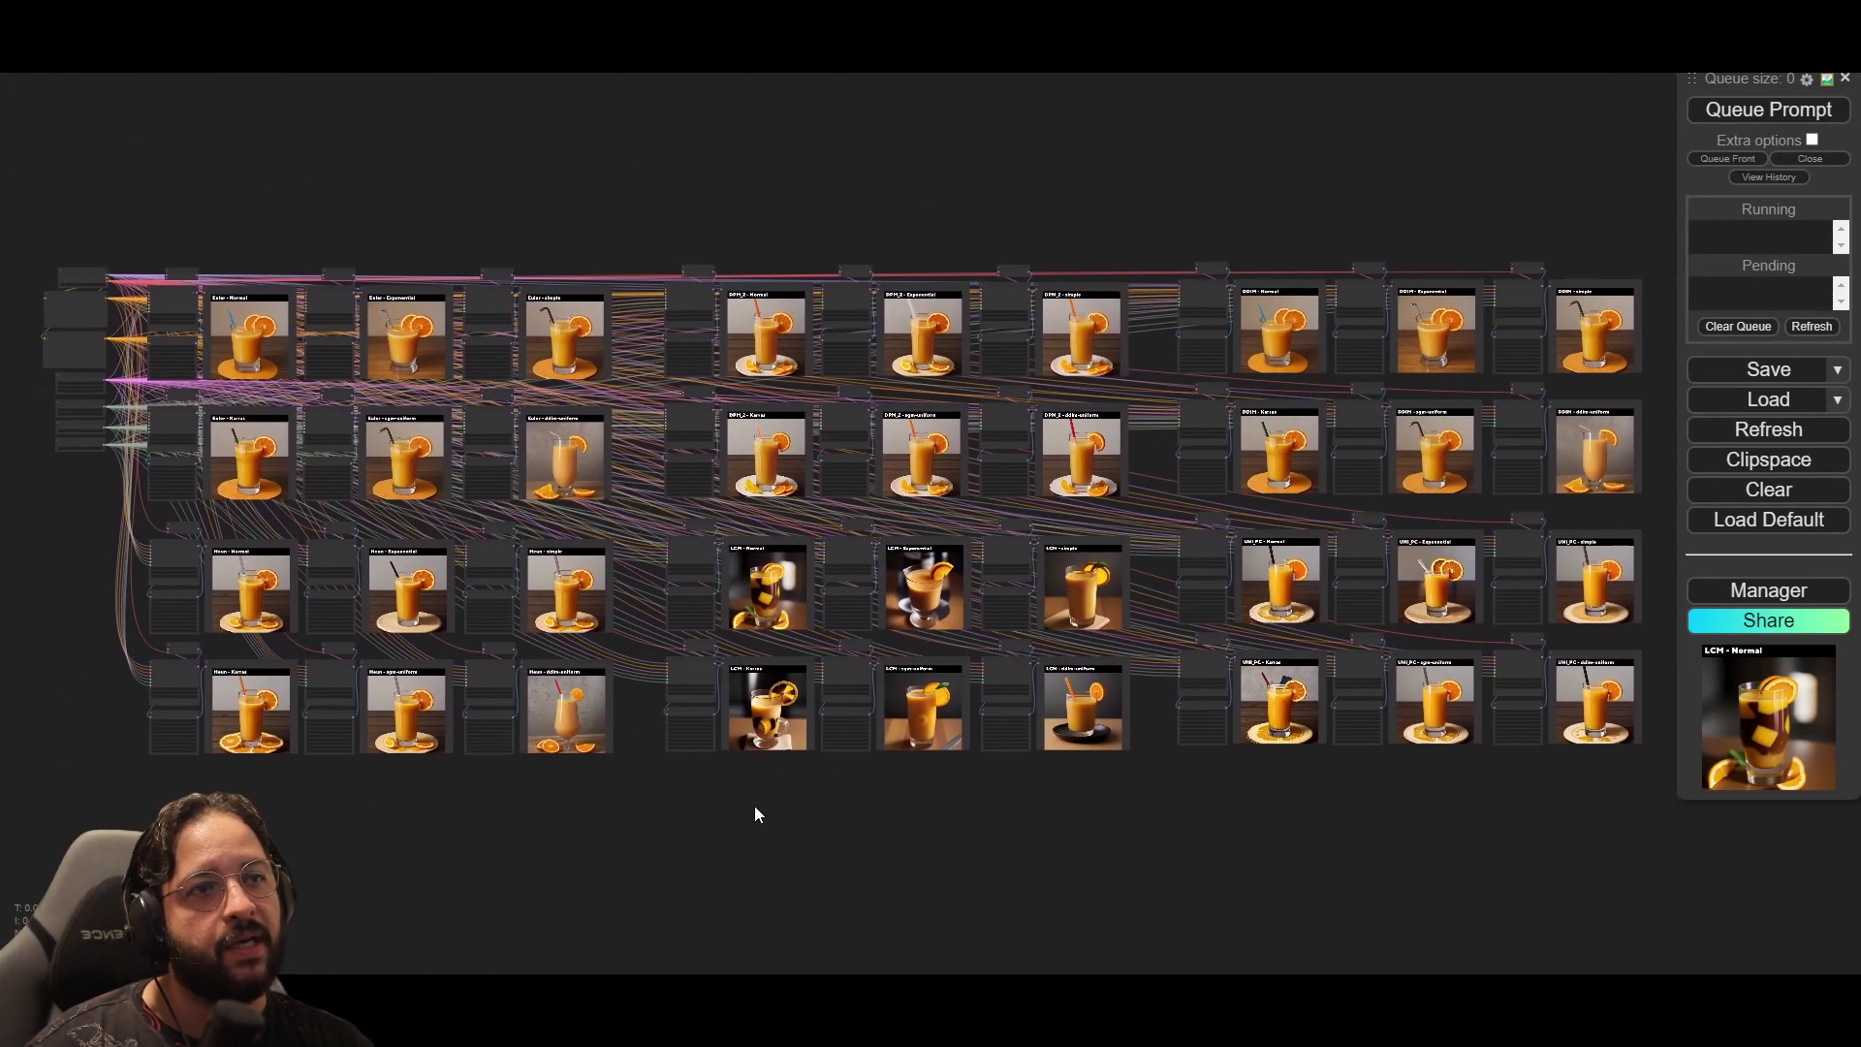
{"action": "left_click_drag", "start_coordinate": [578, 203], "coordinate": [532, 253]}
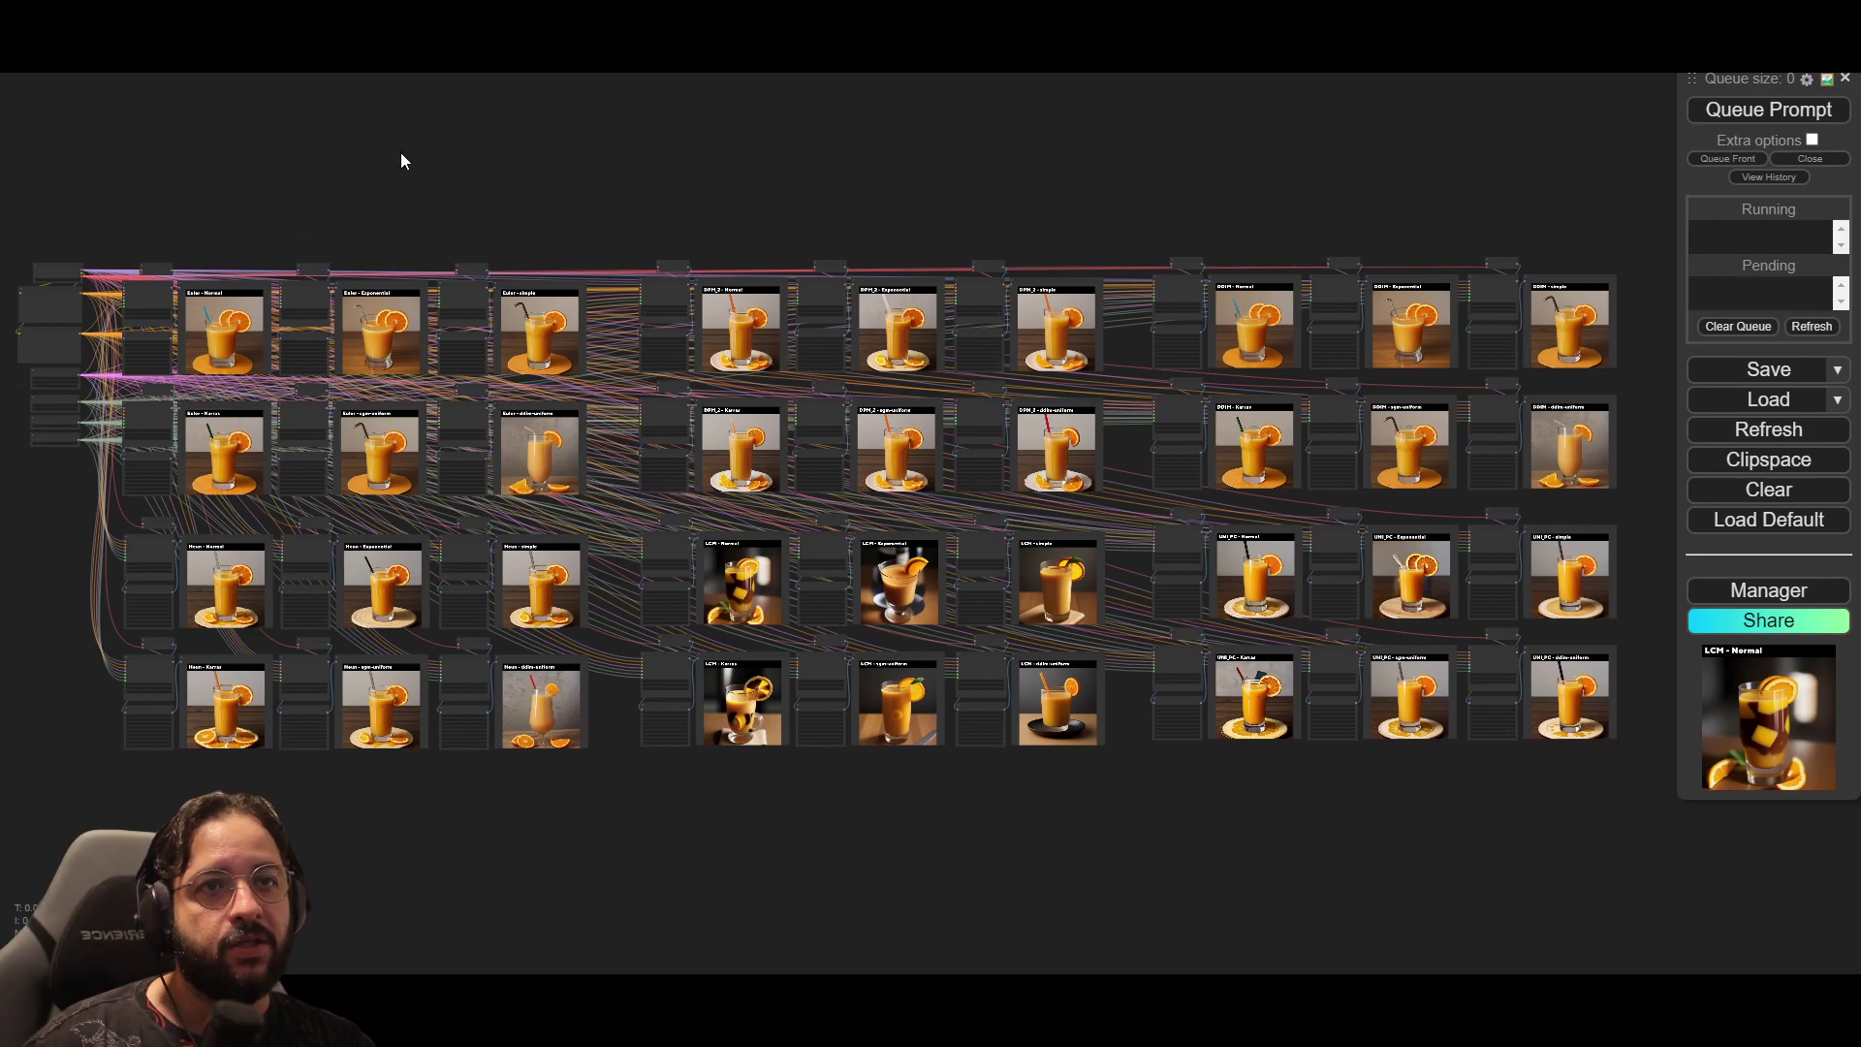
{"action": "left_click_drag", "start_coordinate": [405, 160], "coordinate": [421, 150]}
{"action": "left_click_drag", "start_coordinate": [1148, 158], "coordinate": [1129, 155]}
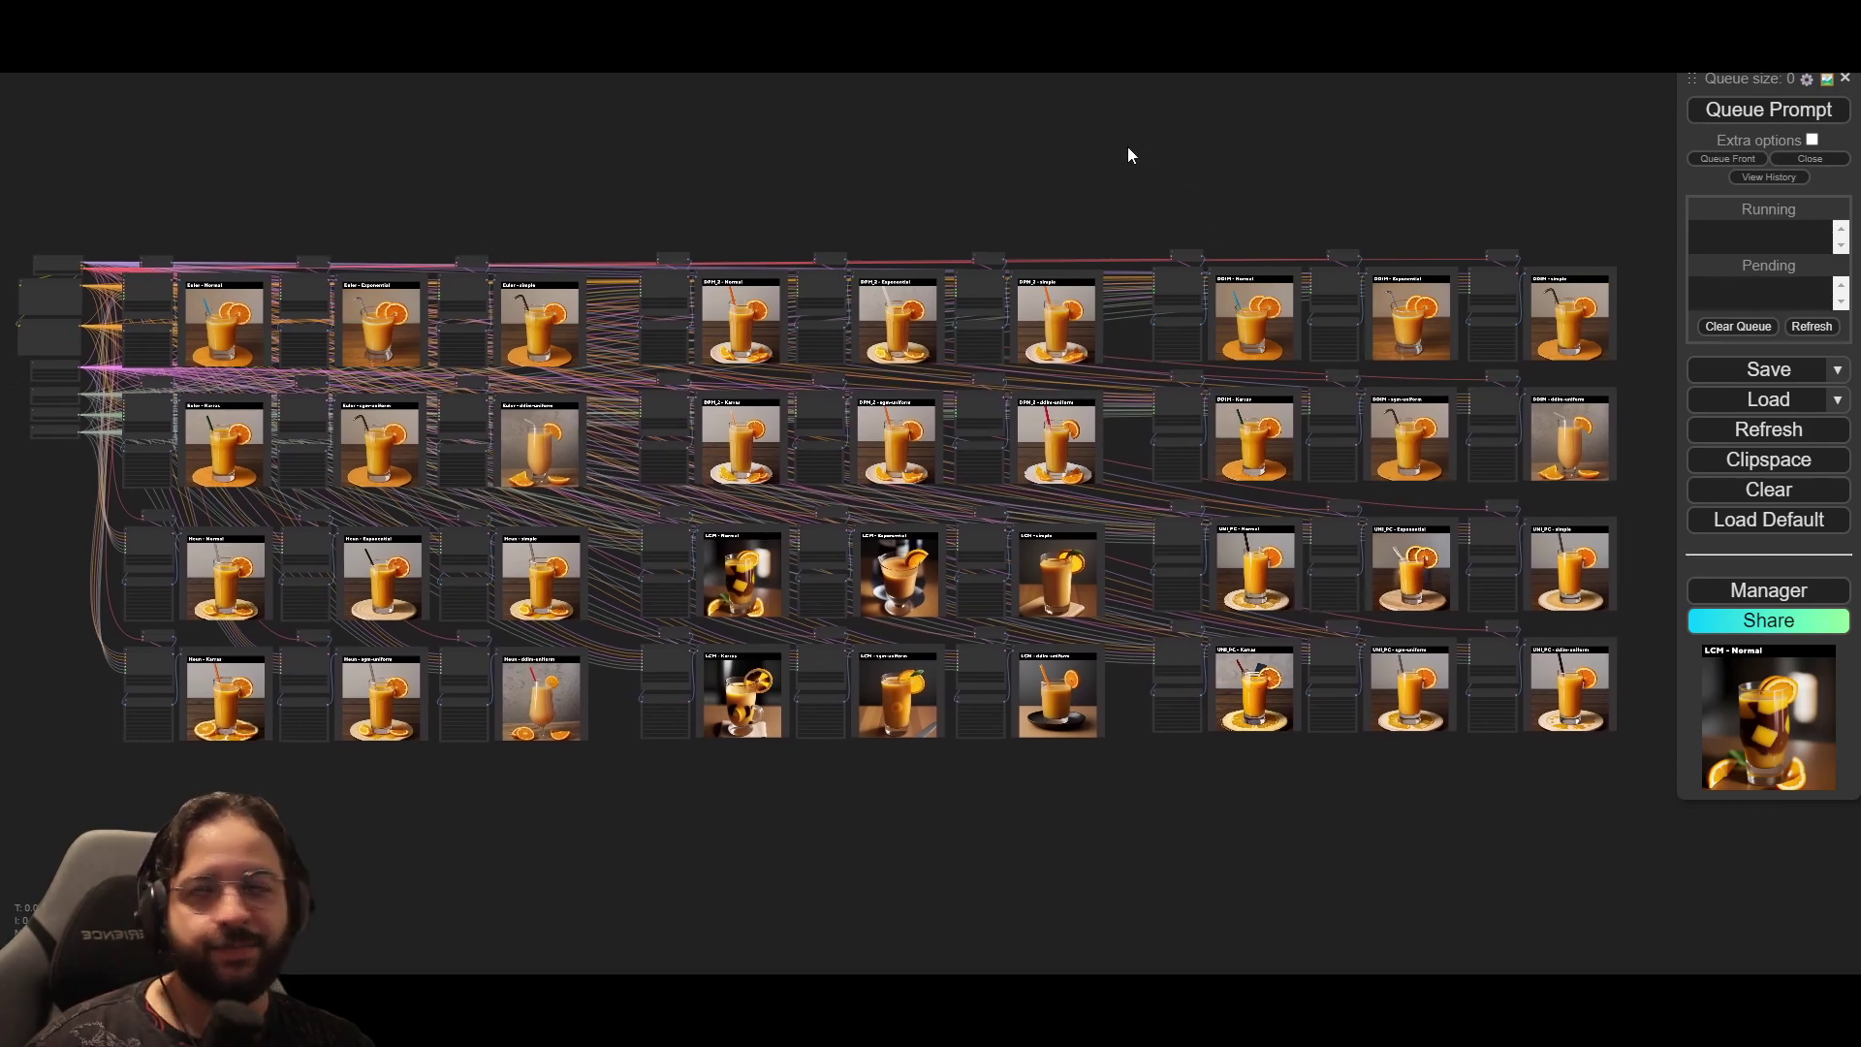